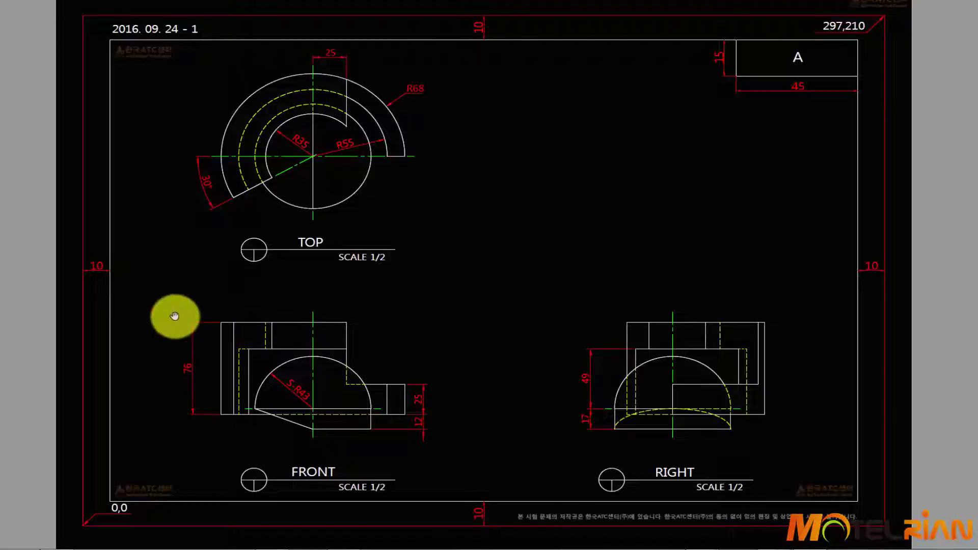
left_click_drag(175, 315, 218, 431)
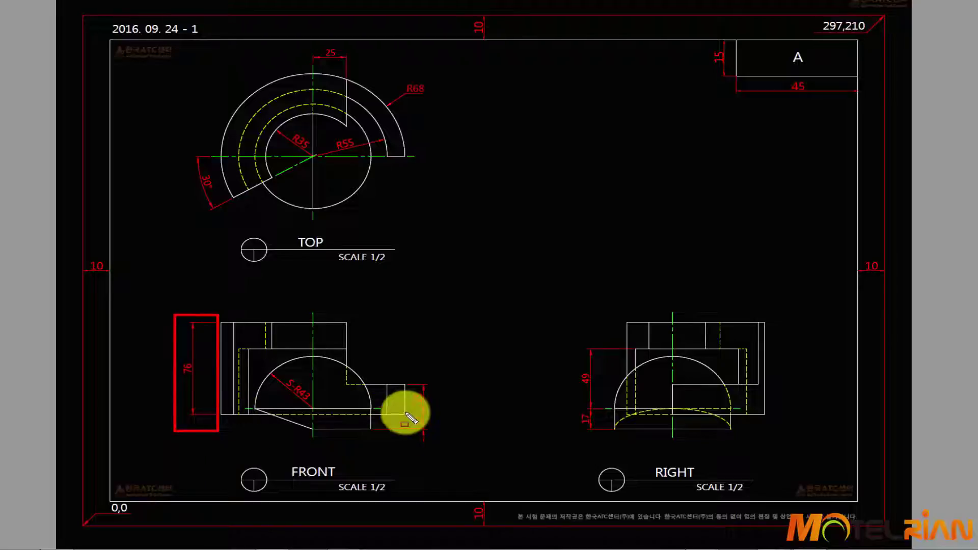
left_click_drag(406, 408, 438, 443)
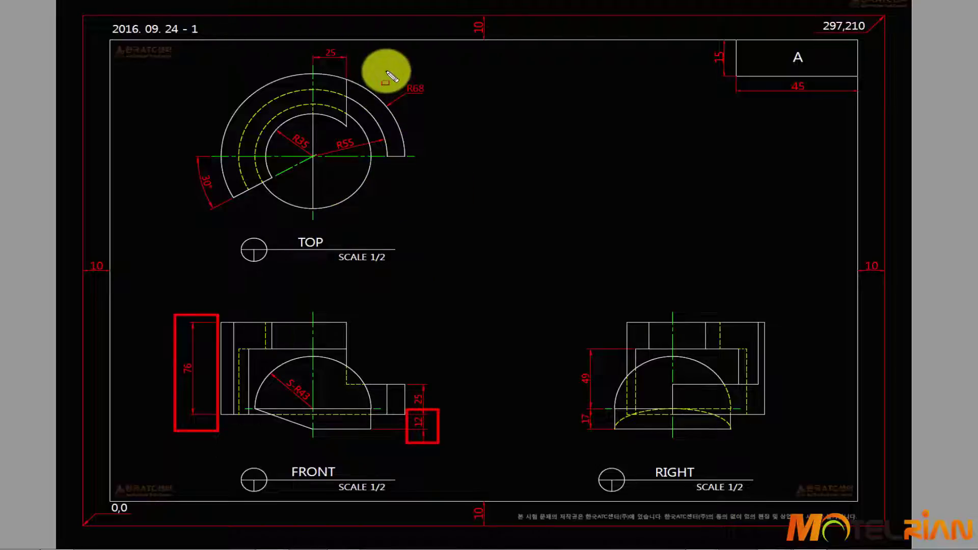
mouse_move(387, 75)
left_mouse_down()
mouse_move(397, 91)
mouse_move(441, 104)
left_mouse_up()
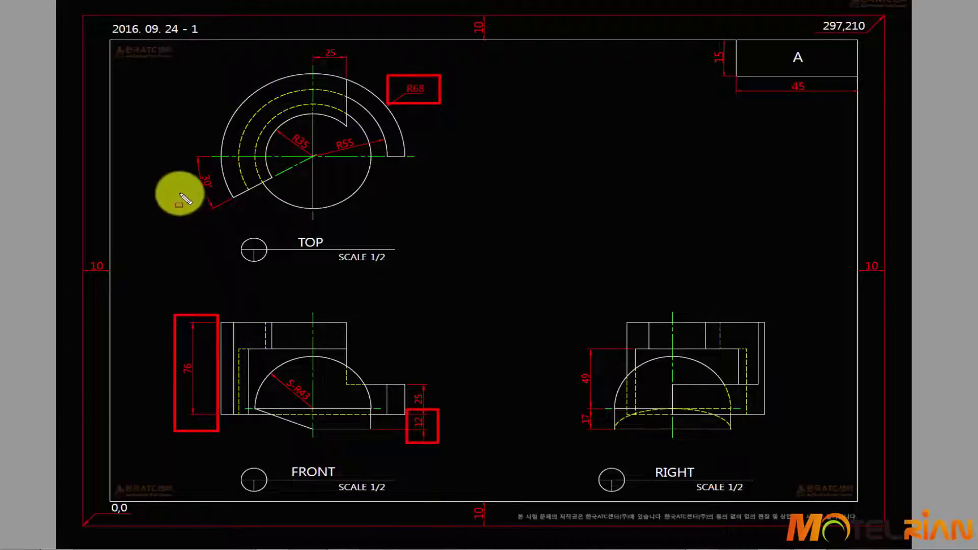
mouse_move(175, 56)
left_mouse_down()
mouse_move(268, 225)
mouse_move(445, 226)
left_mouse_up()
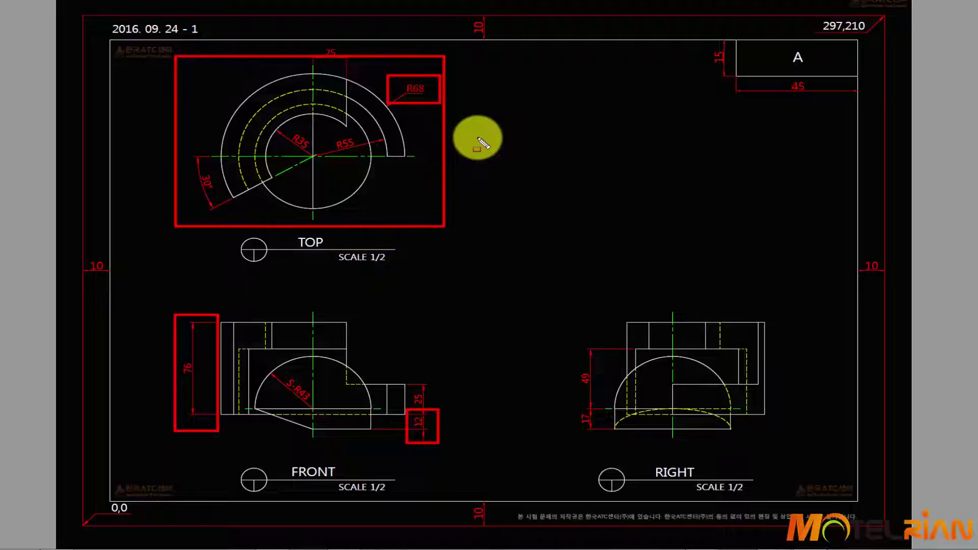
key("Escape")
left_click_drag(510, 2, 977, 46)
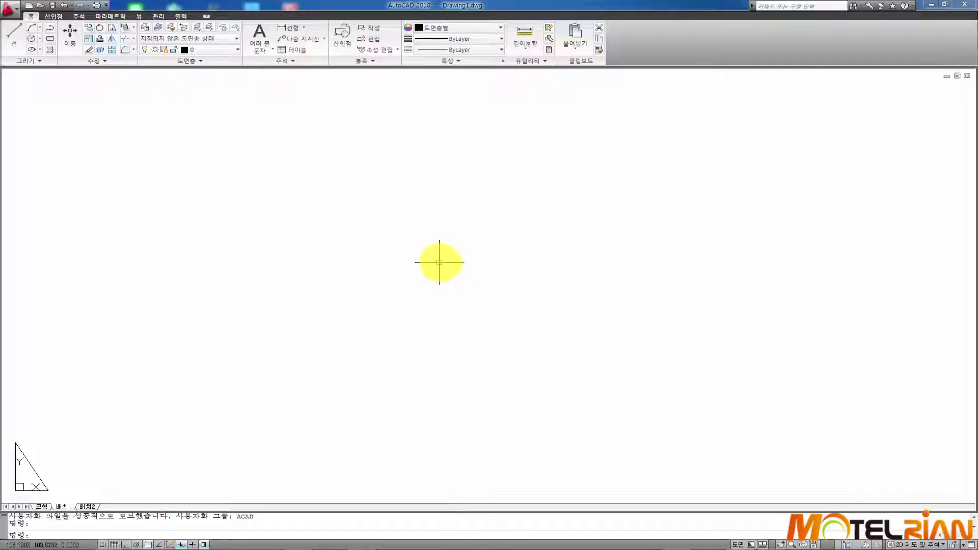
Switch to the AutoCAD Classic workspace and close the tool palettes and the floating toolbar.
mouse_move(926, 547)
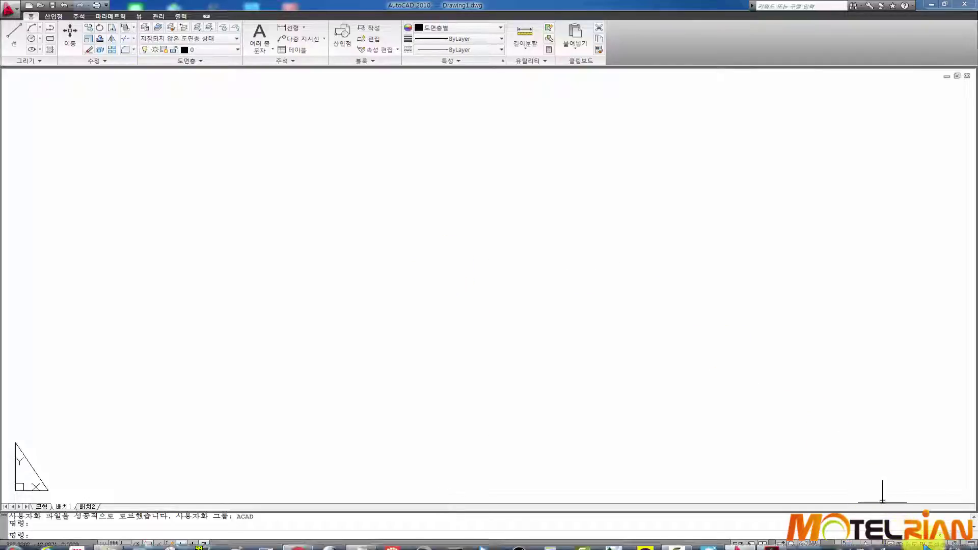
left_click(936, 543)
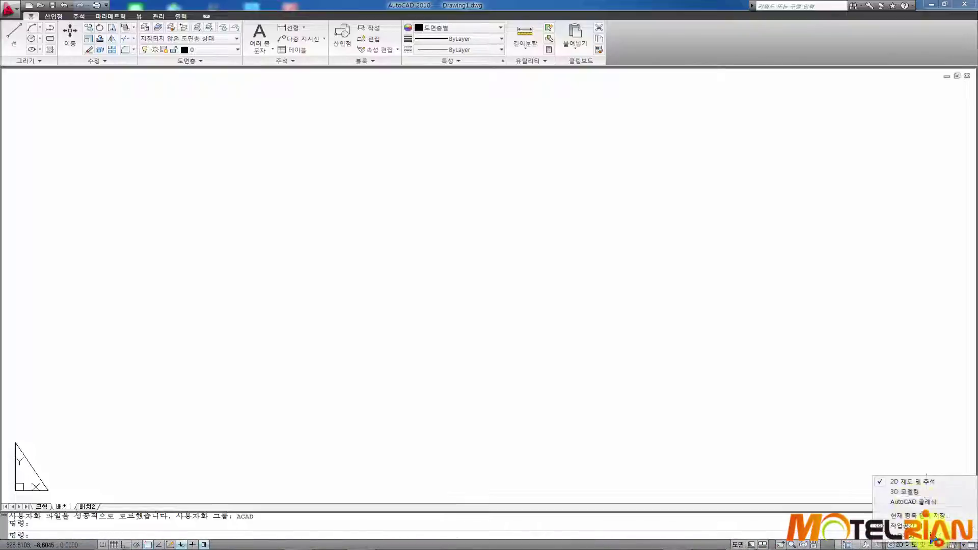
left_click(912, 502)
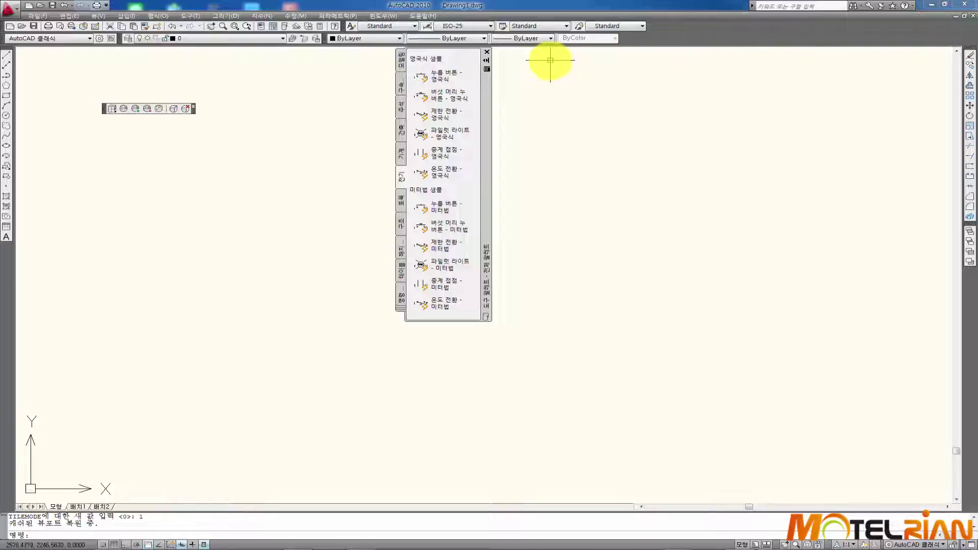
left_click(487, 52)
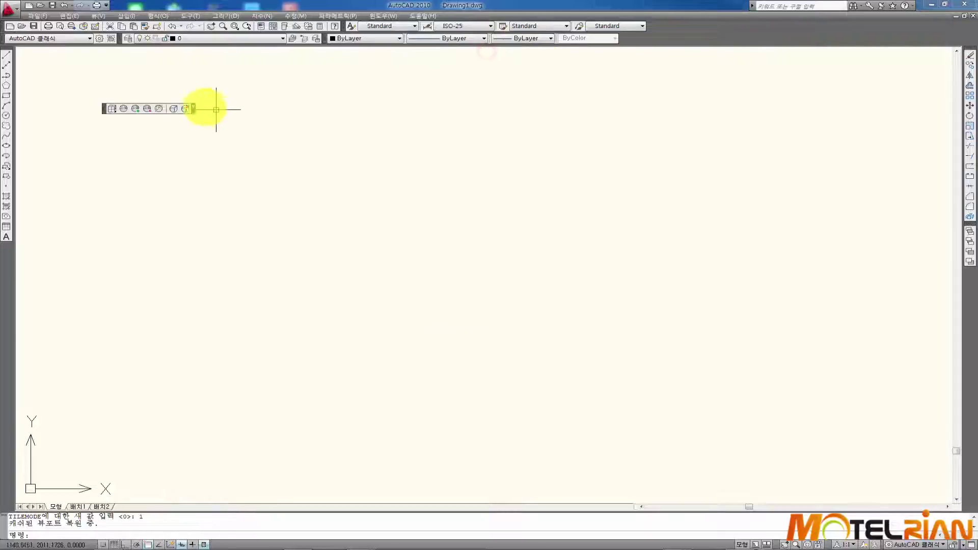
left_click(195, 105)
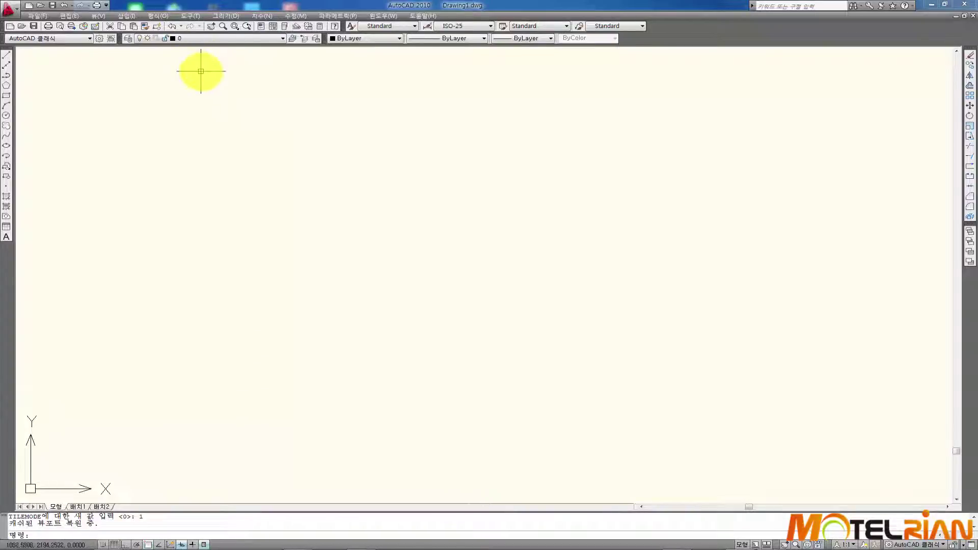
In the display options, turn off the printable area, the paper background and viewport creation in new layouts.
left_click(190, 15)
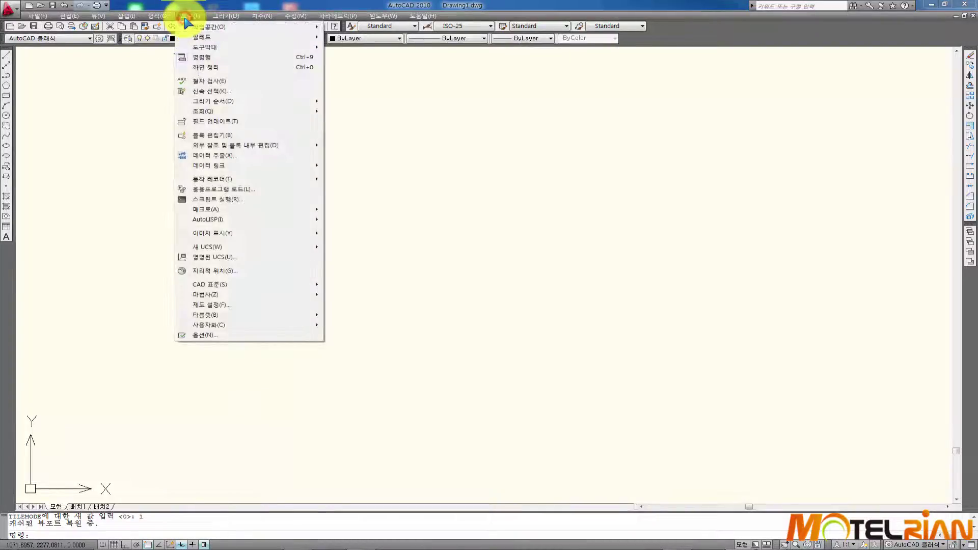
left_click(214, 335)
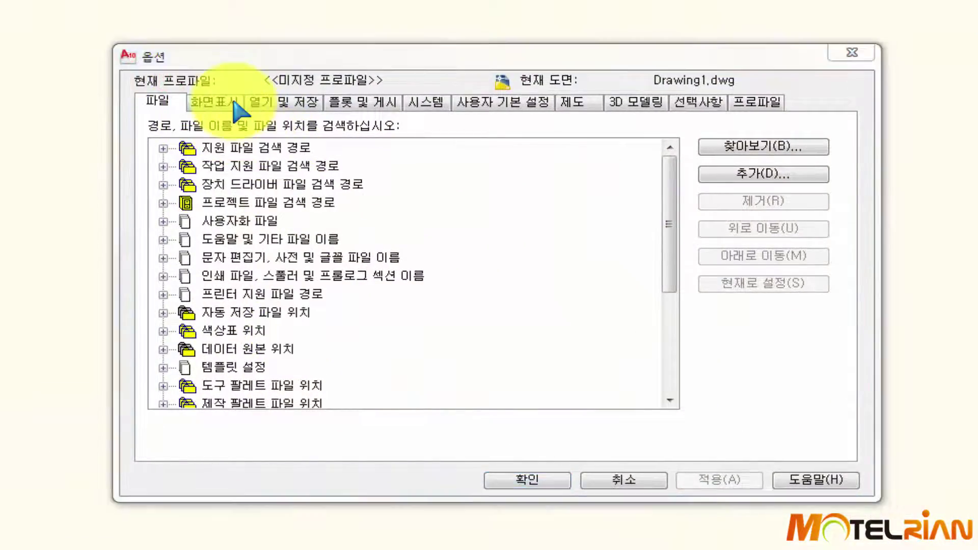
left_click(233, 101)
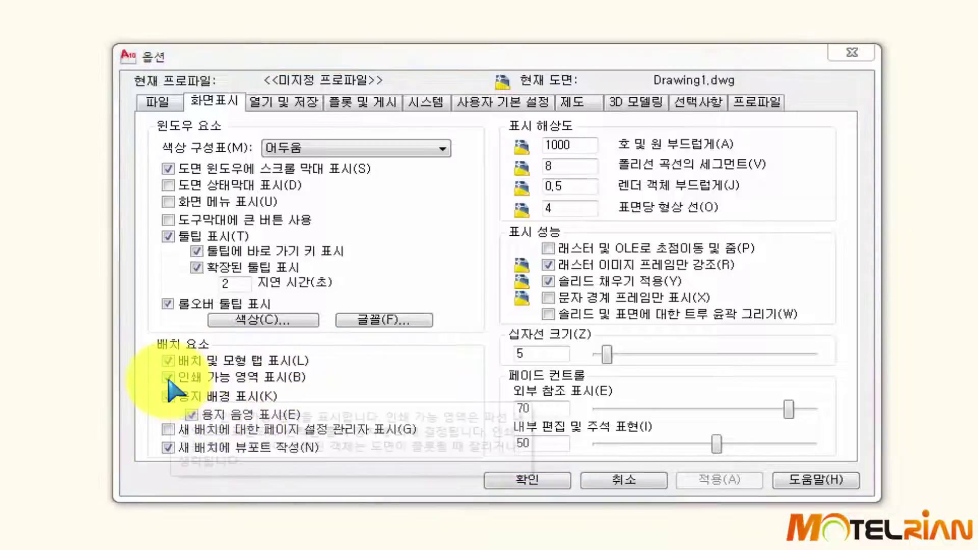
left_click(168, 379)
left_click(168, 396)
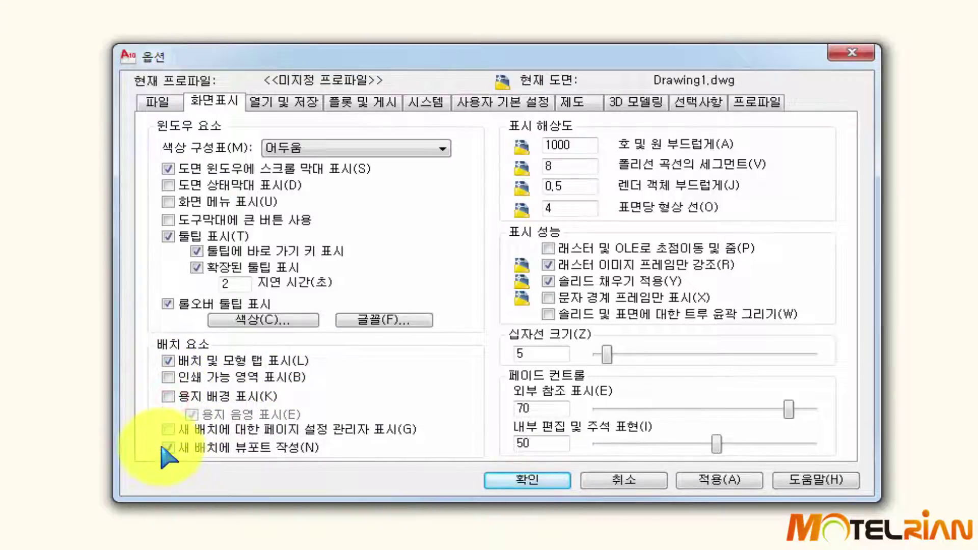
left_click(162, 447)
left_click(168, 447)
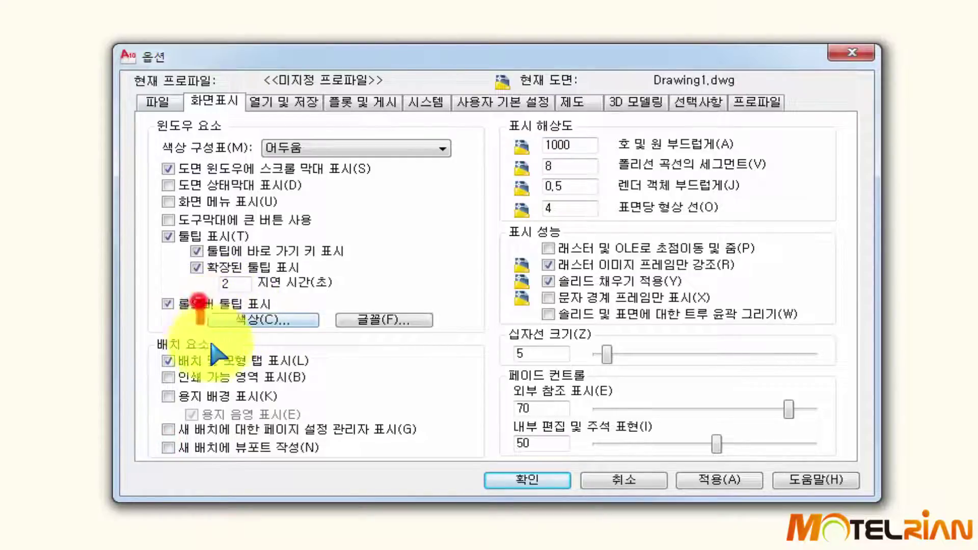
Set the uniform background colour to black for both 2D model space and sheet/layout, and apply the options.
left_click(262, 321)
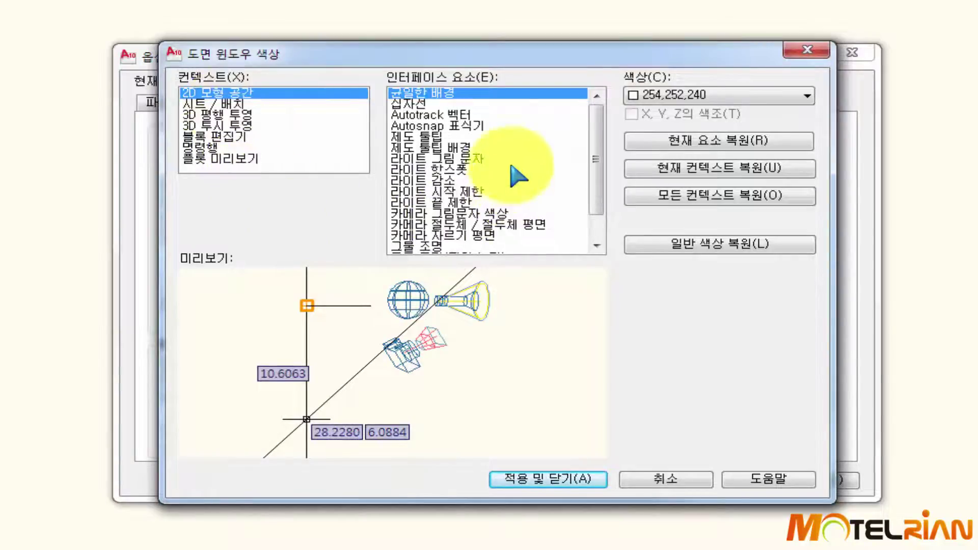
left_click(720, 97)
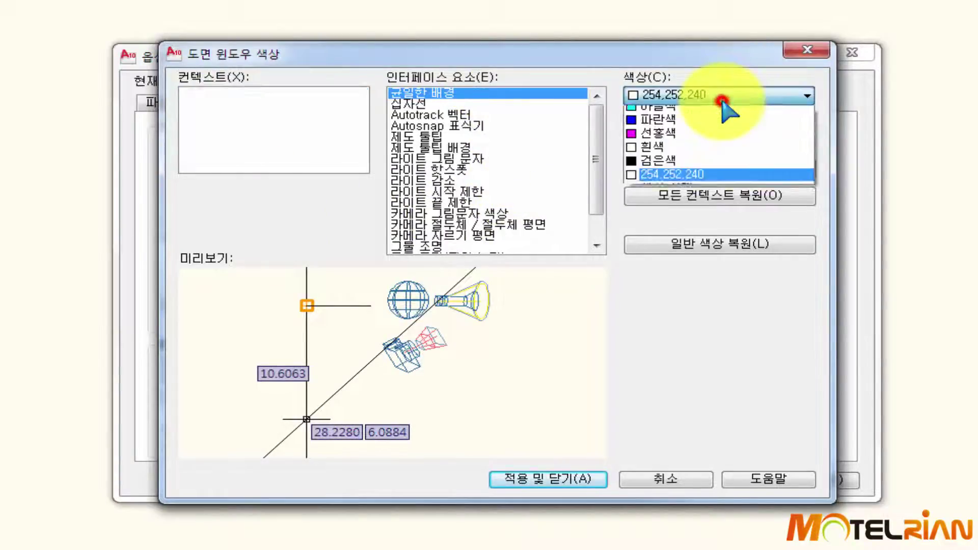
left_click(653, 213)
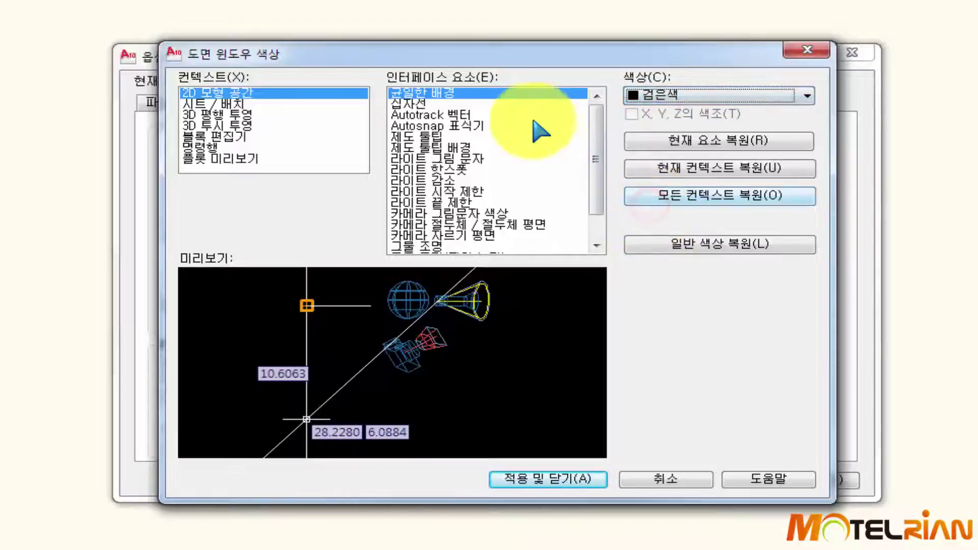
left_click(253, 105)
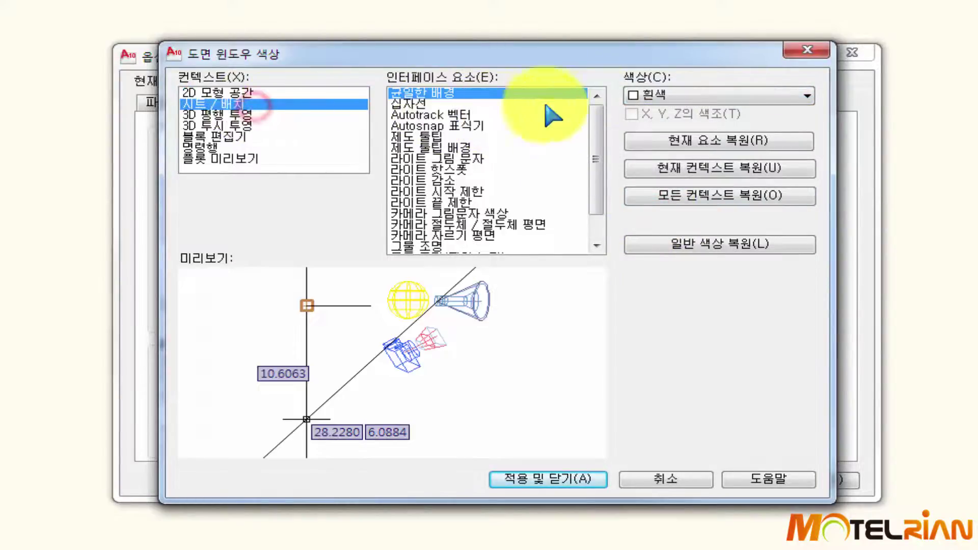
left_click(731, 97)
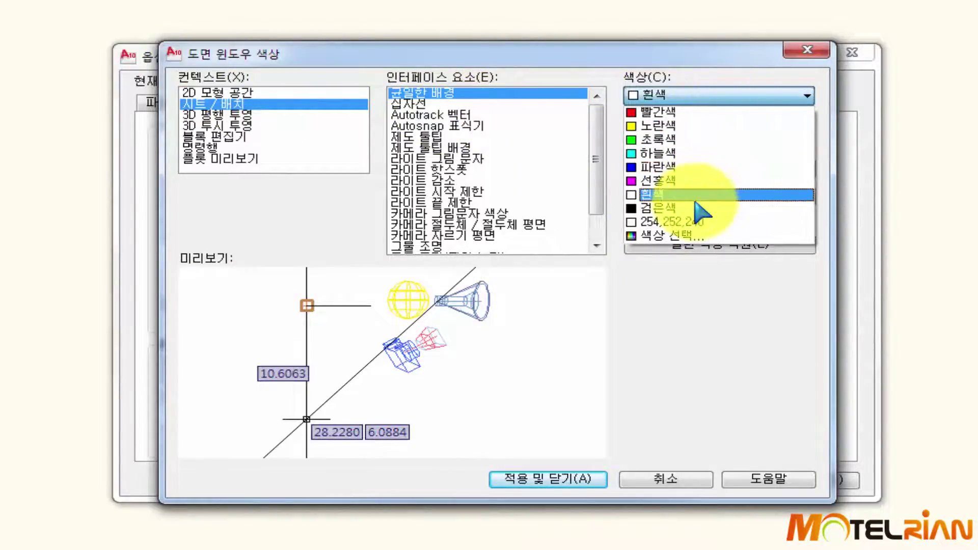
left_click(695, 209)
left_click(556, 482)
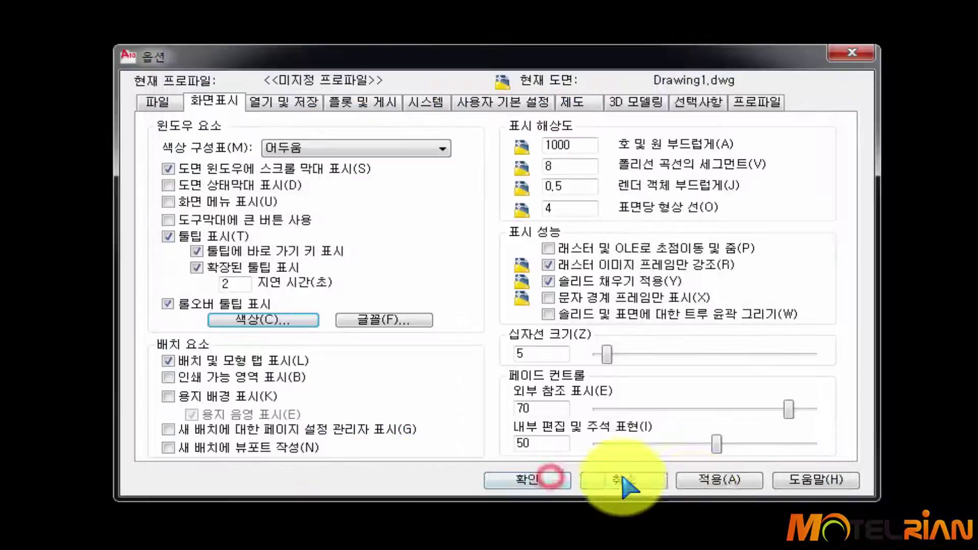
left_click(718, 478)
left_click(516, 480)
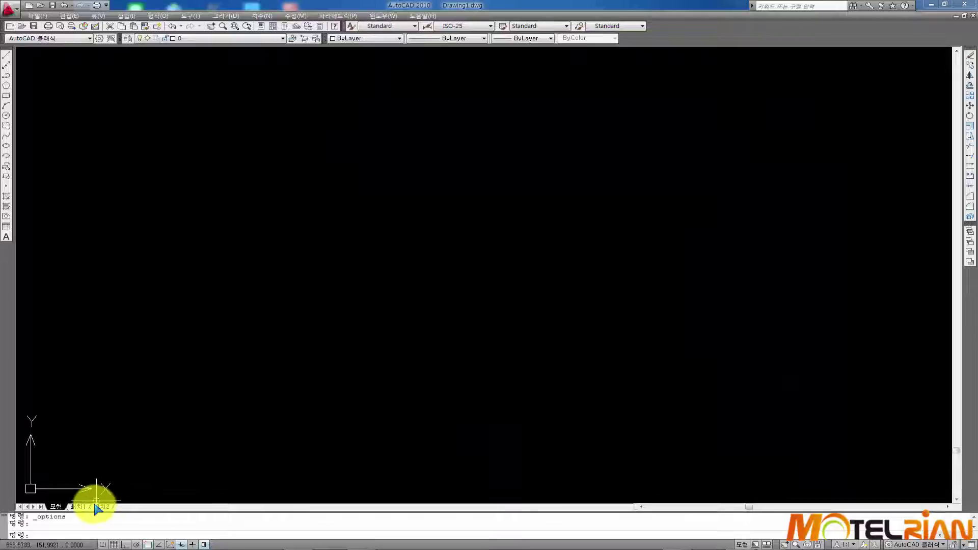
Switch to the first layout (배치1) and set its paper space limits from 0,0 to 297,210.
left_click(78, 506)
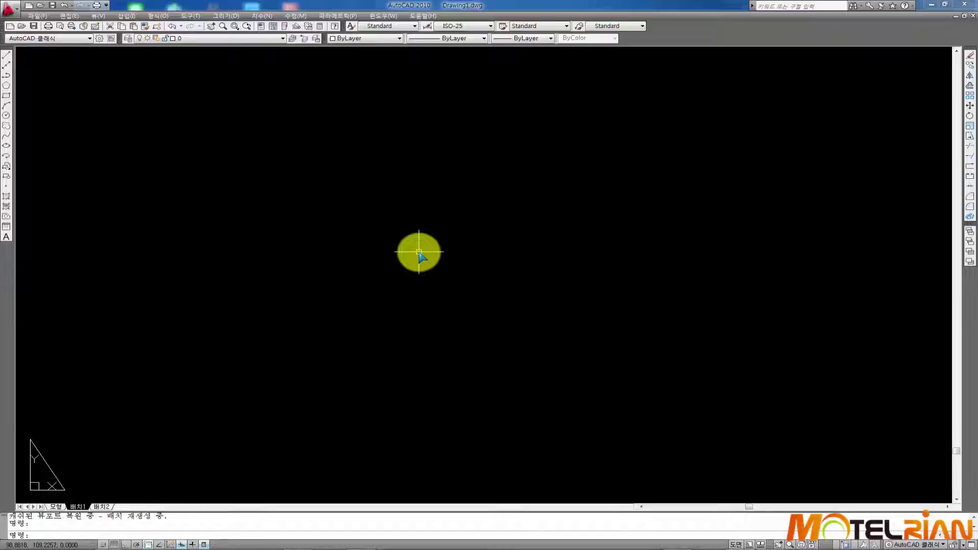
type("l")
key("Return")
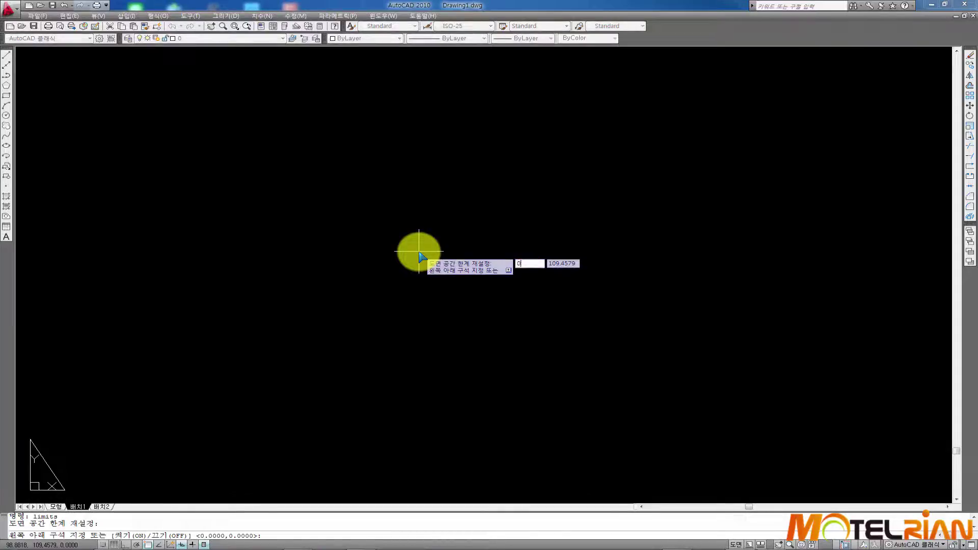
type("0,0")
key("Return")
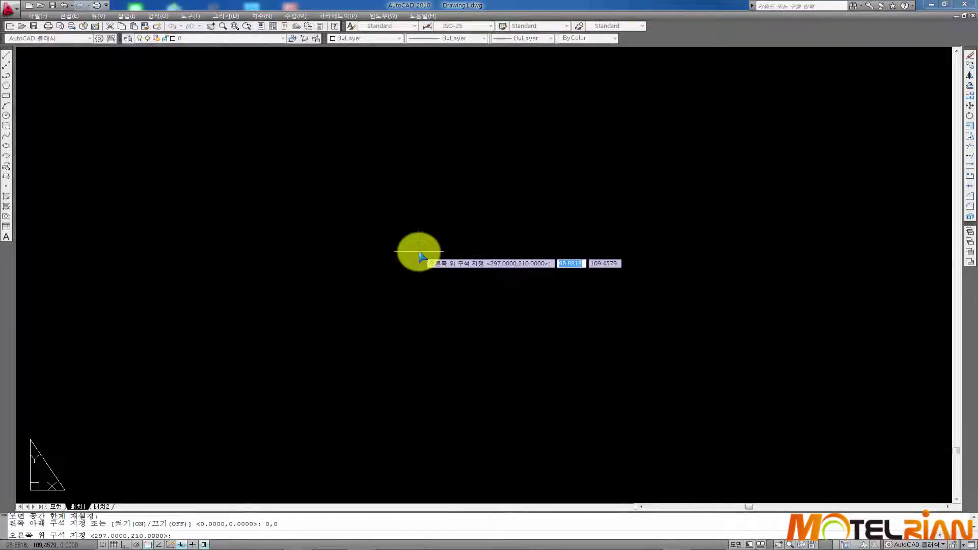
type("297,")
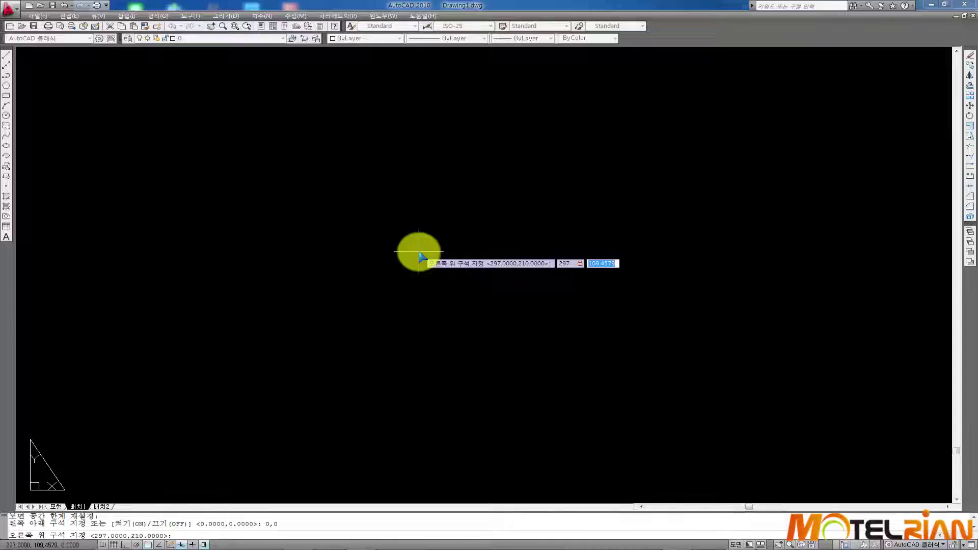
type("210")
key("Return")
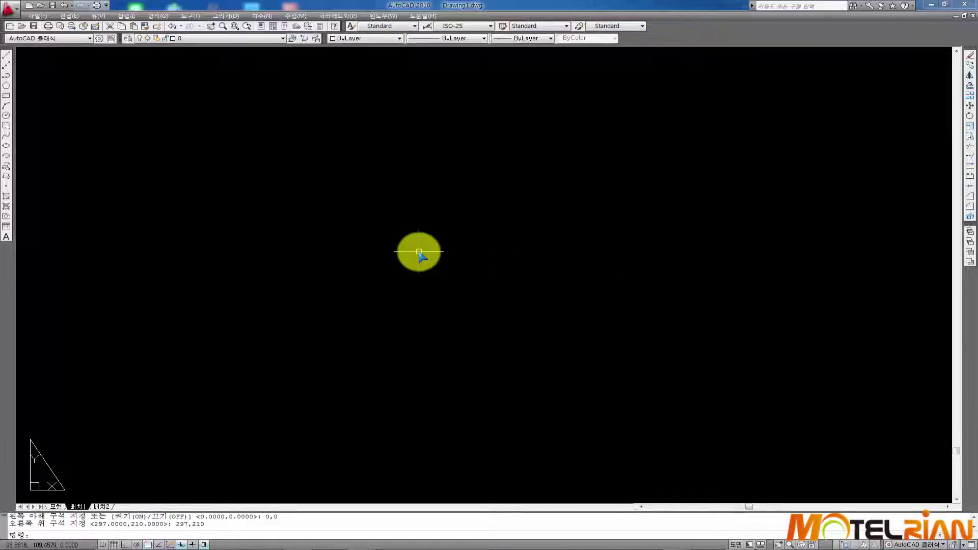
Draw the sheet border as a 297 by 210 rectangle starting at 0,0.
type("r")
key("Return")
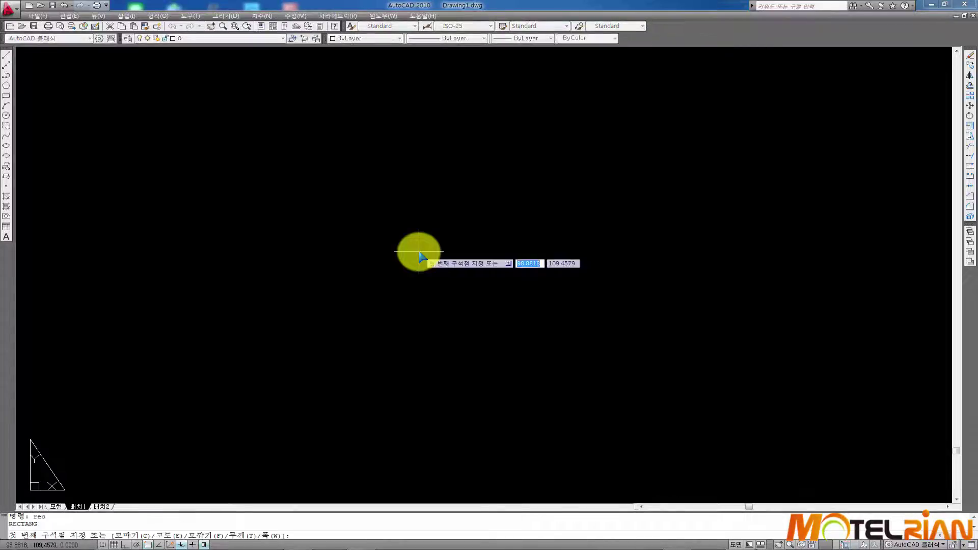
type("0,0")
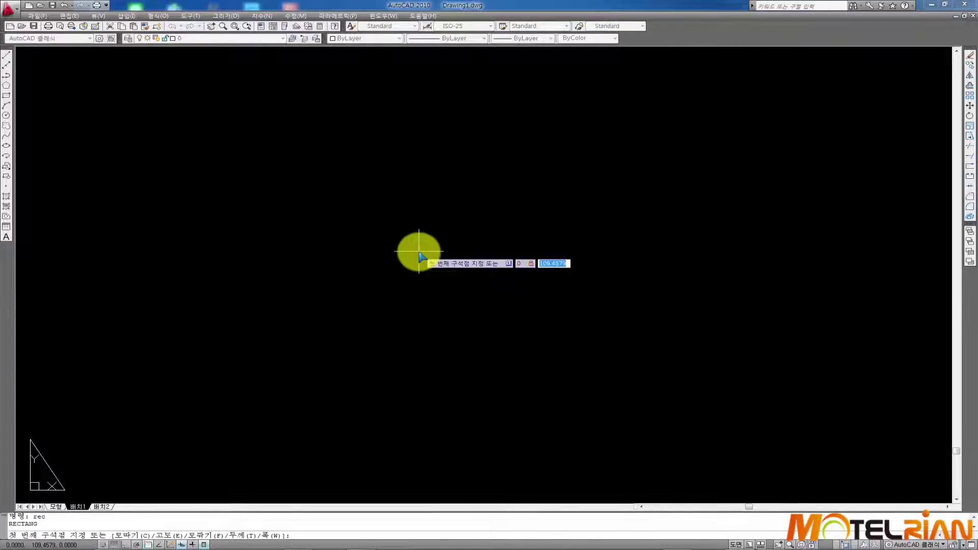
key("Return")
type("297")
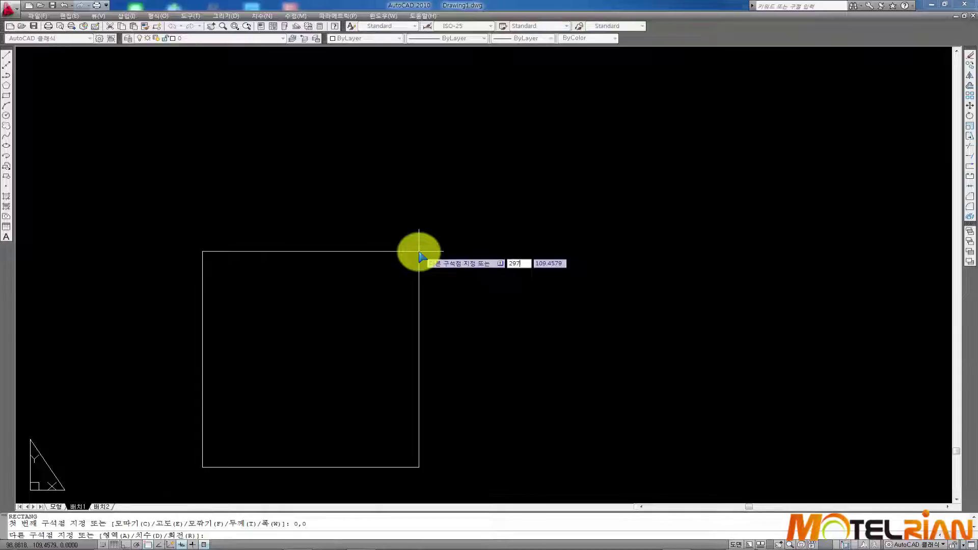
key("Tab")
type("2")
key("Return")
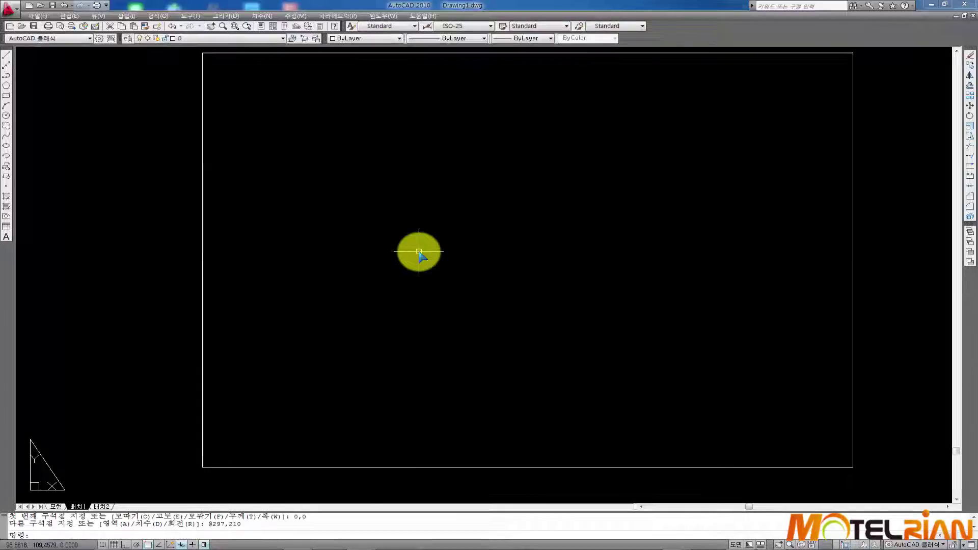
Offset the sheet border rectangle inward by 10.
type("o")
key("Return")
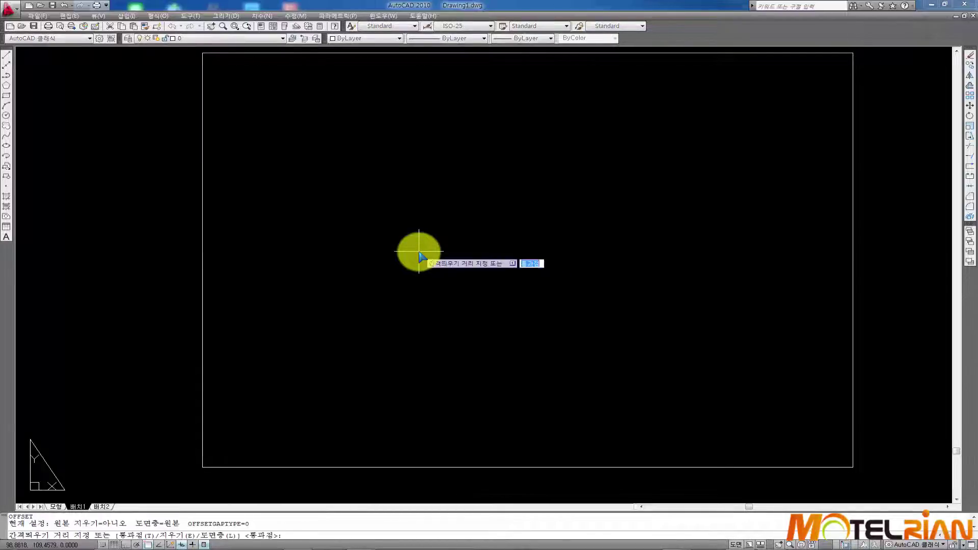
type("10")
key("Return")
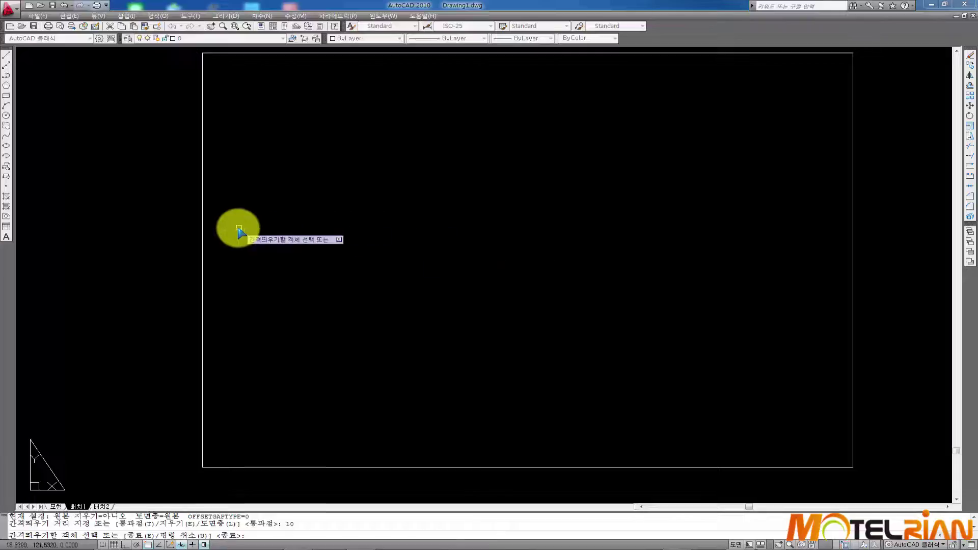
left_click(209, 242)
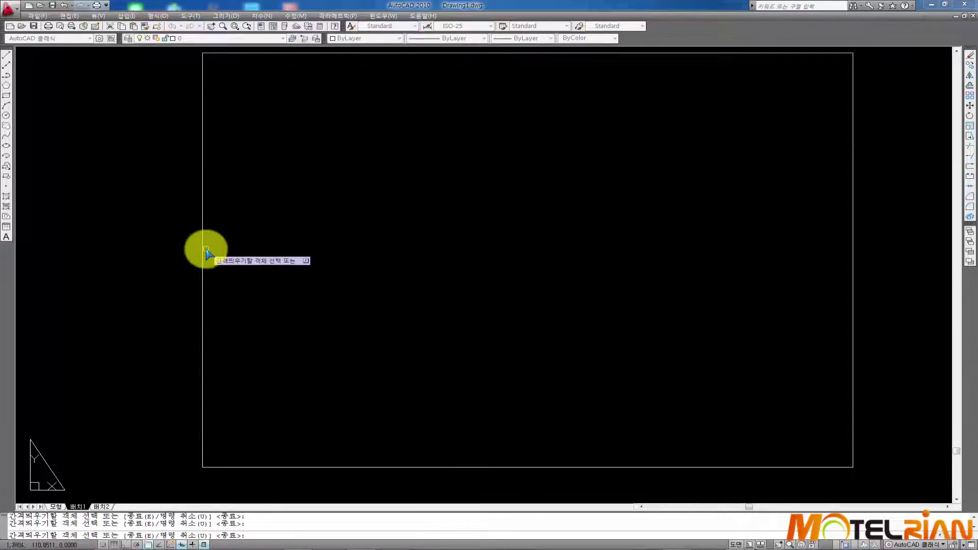
left_click(203, 253)
left_click(385, 255)
key("Return")
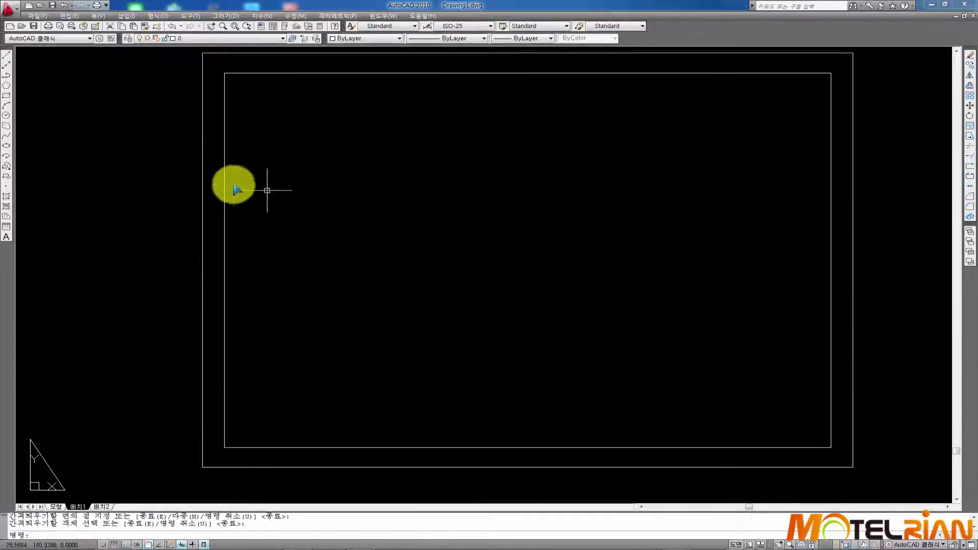
Delete the outer sheet rectangle, keeping the inner border, and turn off Quick Properties.
left_click(212, 181)
left_click(178, 211)
key("Delete")
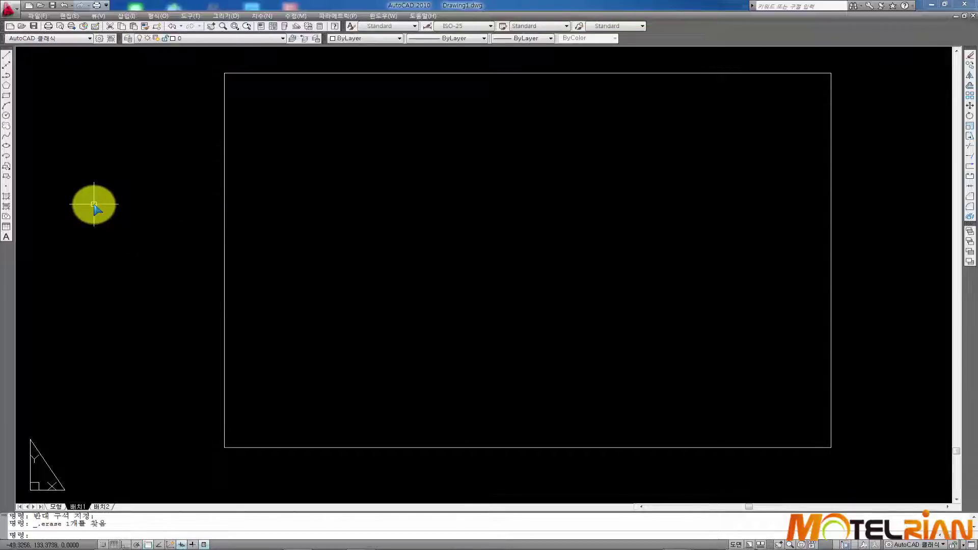
left_click(203, 545)
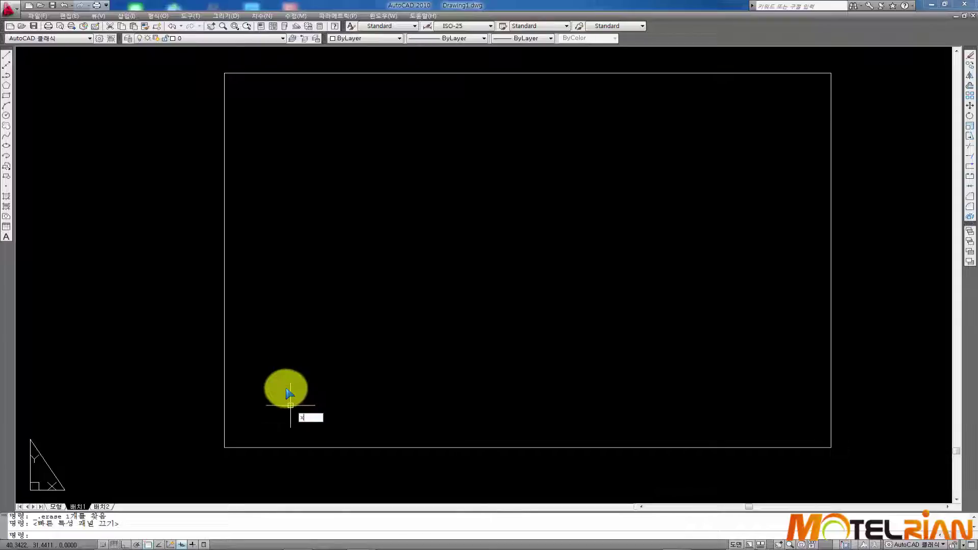
Explode the remaining border rectangle into separate lines.
type("x")
key("Return")
left_click(279, 394)
left_click(159, 383)
key("Return")
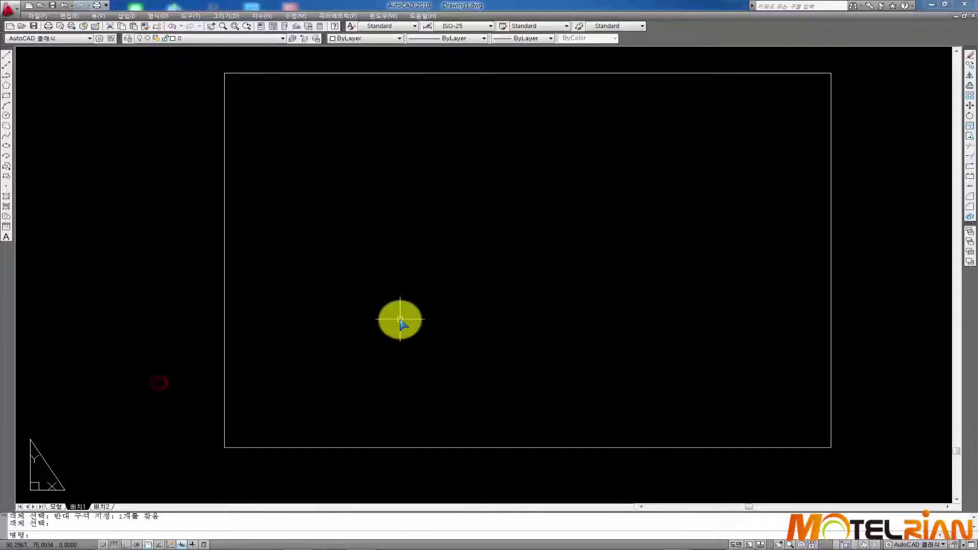
Offset the border's top line downward by 15.
type("o")
key("Return")
type("15")
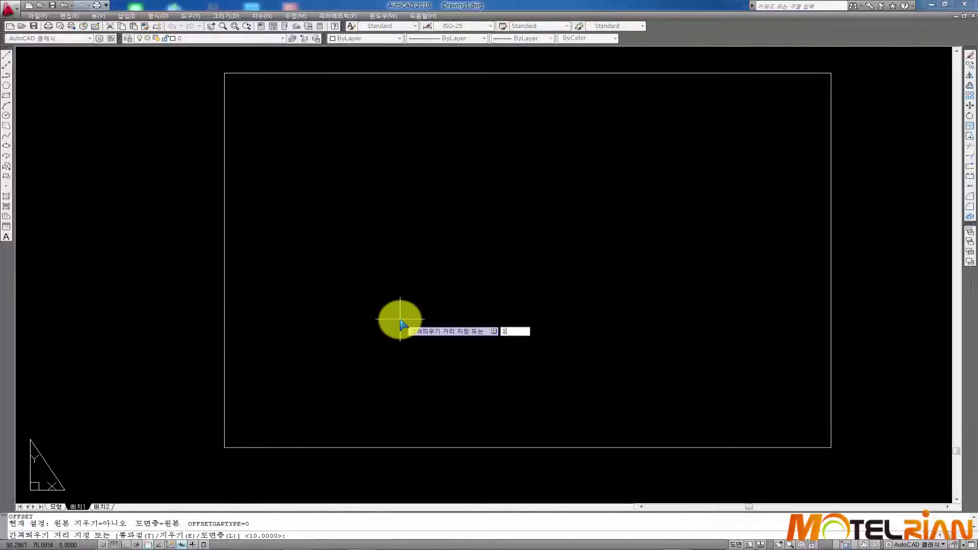
key("Return")
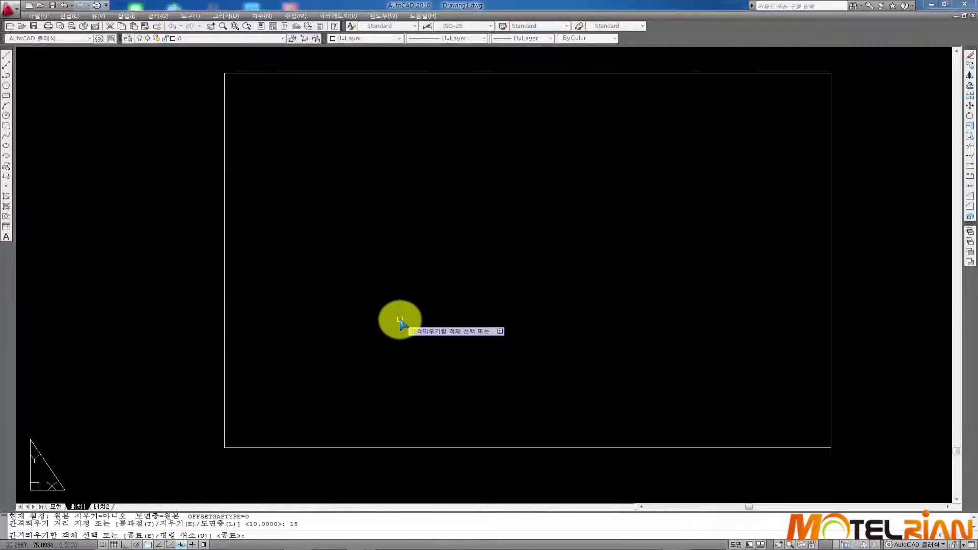
left_click(686, 73)
left_click(733, 185)
key("Return")
Offset the border's right line inward by 45.
key("Return")
type("45")
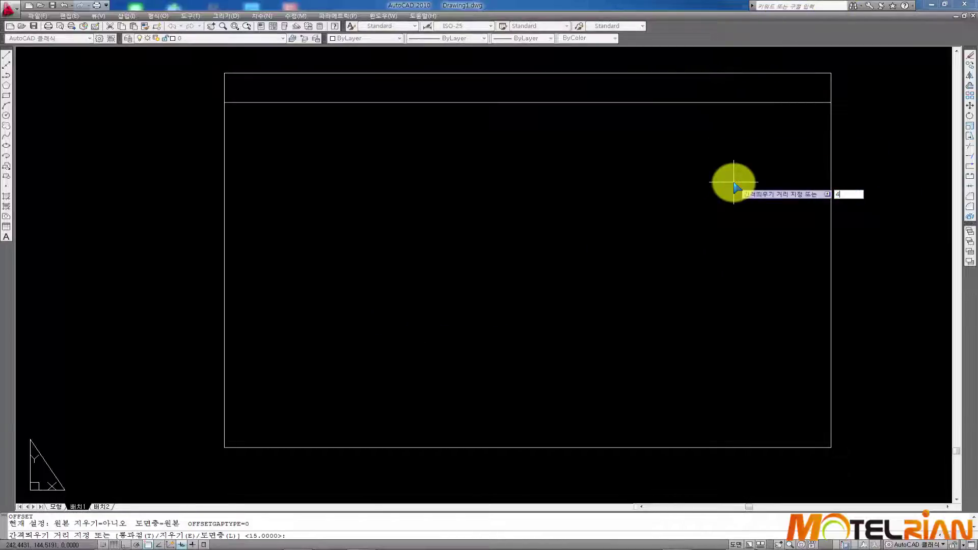
key("Return")
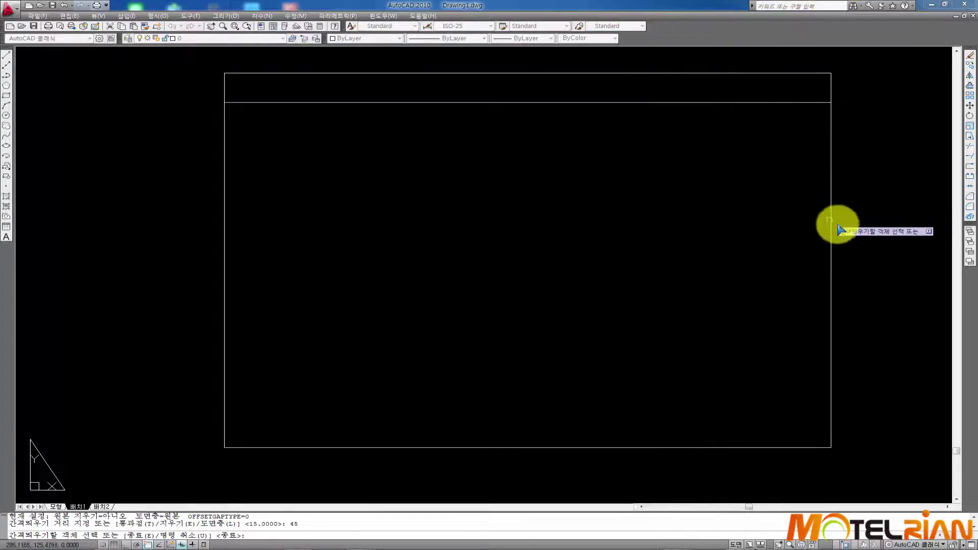
left_click(837, 228)
left_click(831, 235)
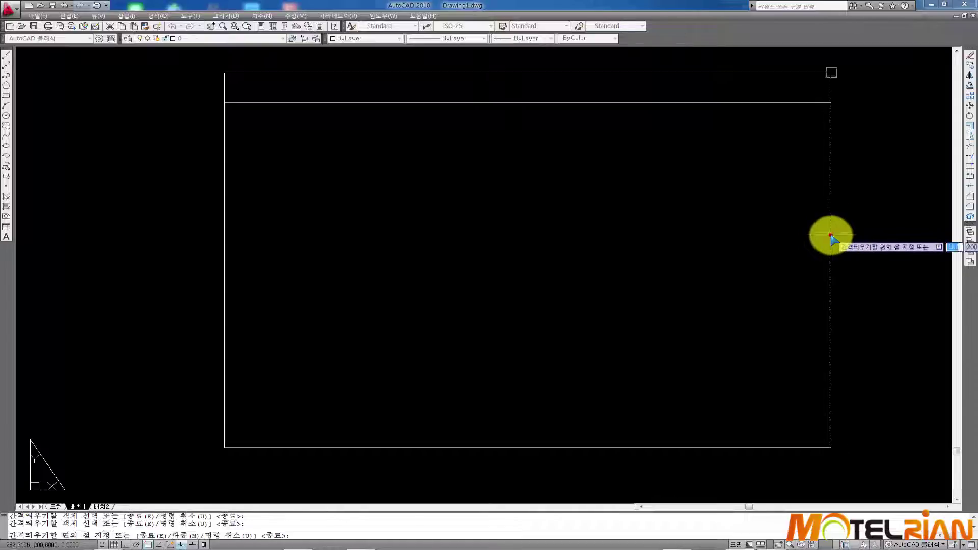
left_click(727, 232)
key("Return")
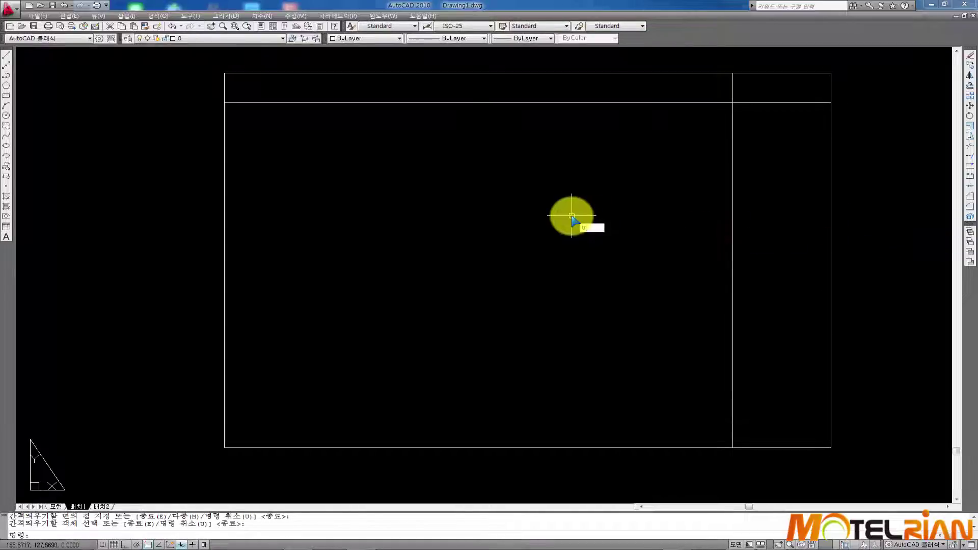
Trim the two offset lines against each other to leave only a 45 by 15 box in the border's upper-right corner.
type("tr")
key("Return")
left_click(747, 91)
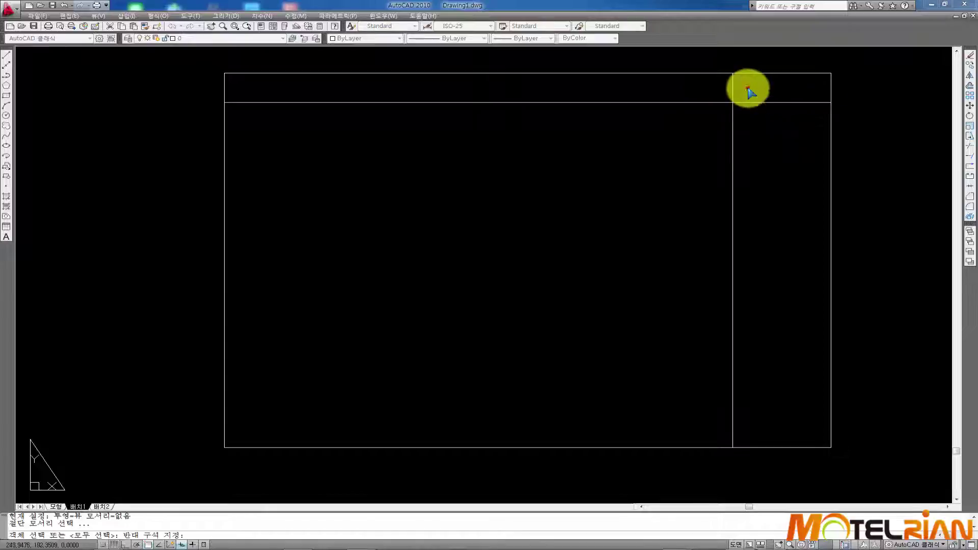
left_click(657, 158)
key("Return")
left_click(768, 158)
left_click(649, 172)
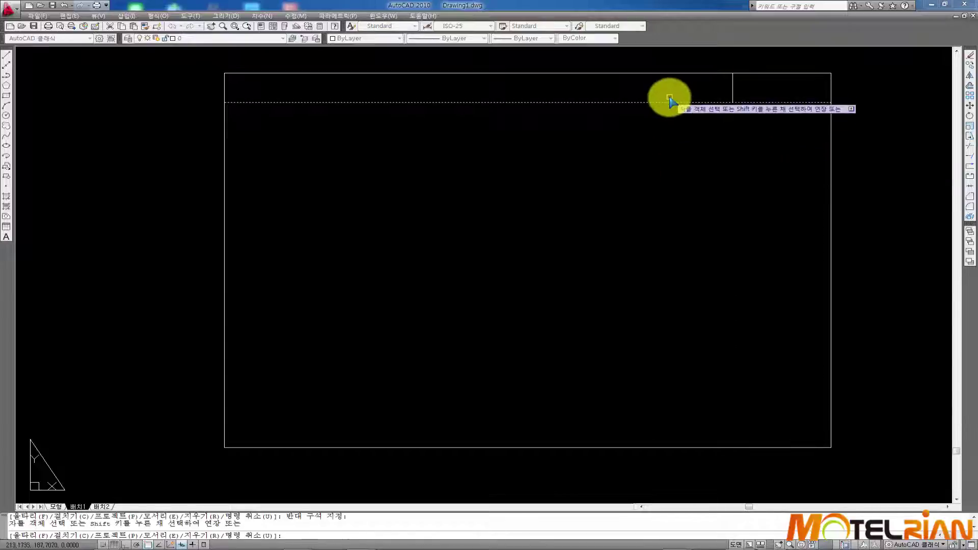
left_click(669, 100)
key("Return")
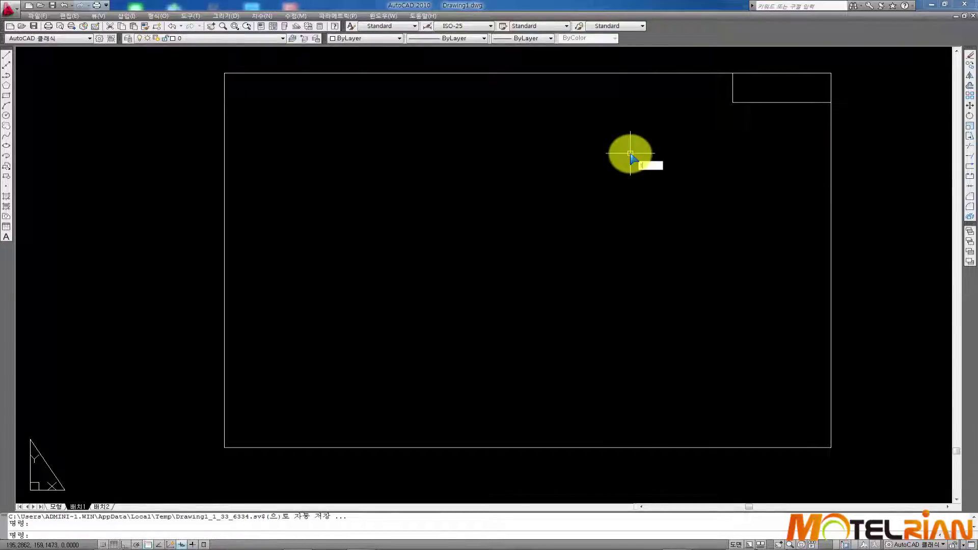
Start multiline text spanning the upper-right title box corner to corner, with Middle Center (MC) justification.
type("t")
key("Return")
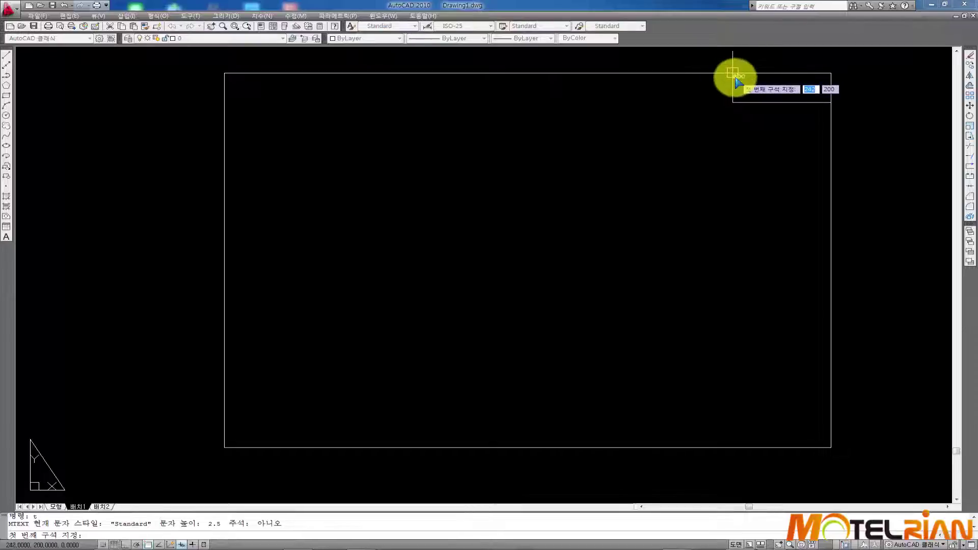
left_click(733, 73)
left_click(827, 105)
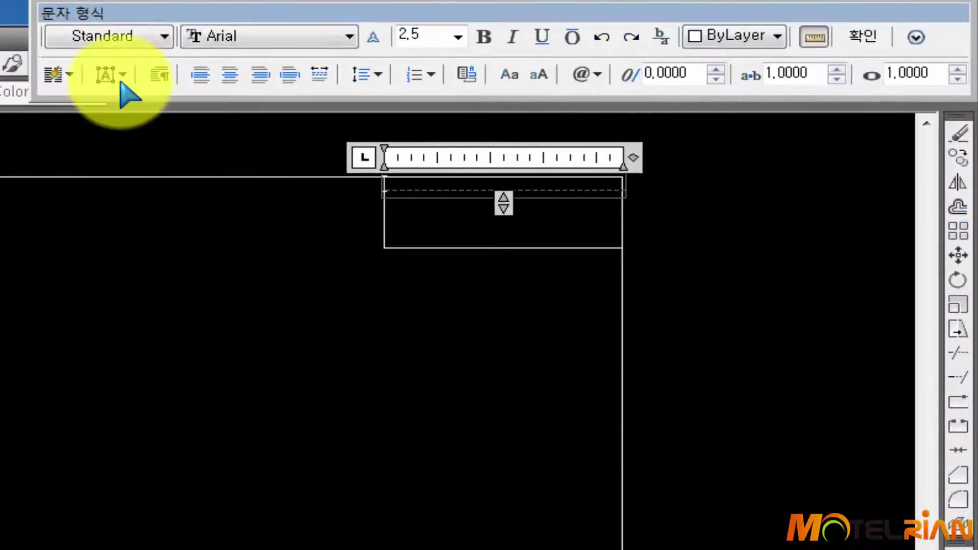
left_click(121, 77)
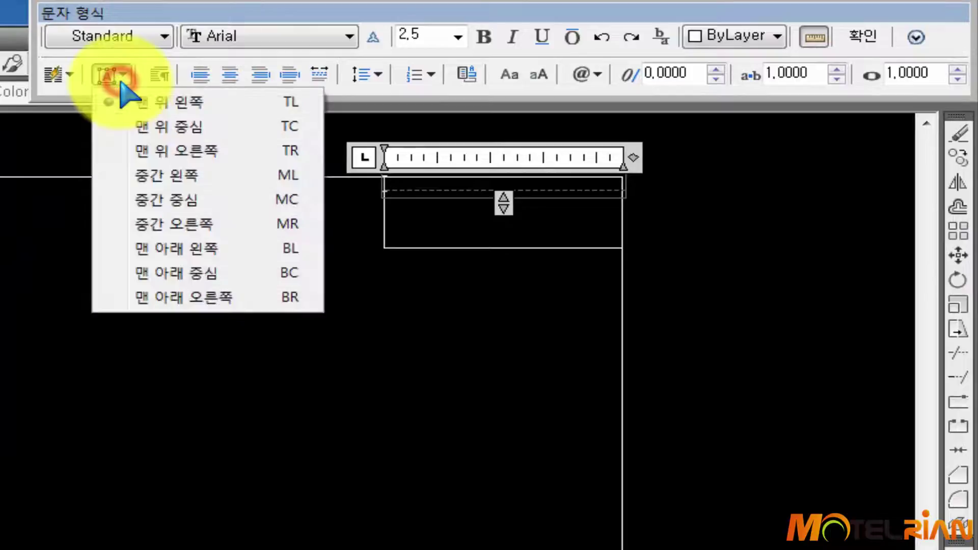
left_click(161, 207)
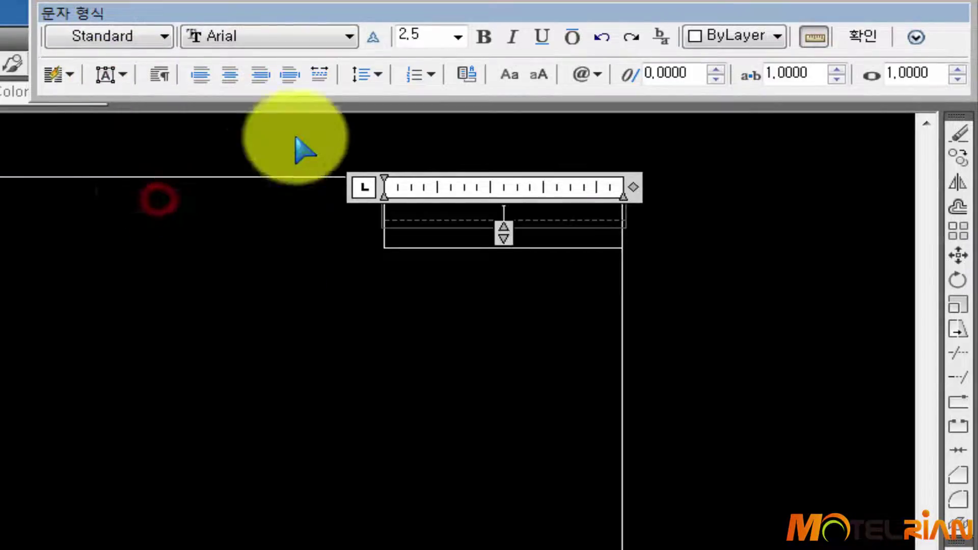
Set the text height to 4, enter 20160924-1 in the title box, and finish the text.
left_click(440, 43)
type("4")
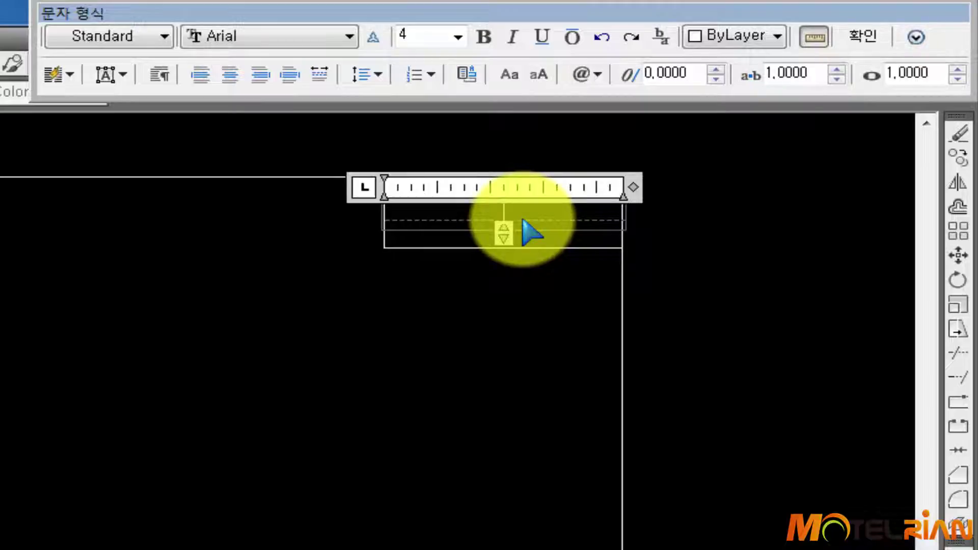
type("20160921-")
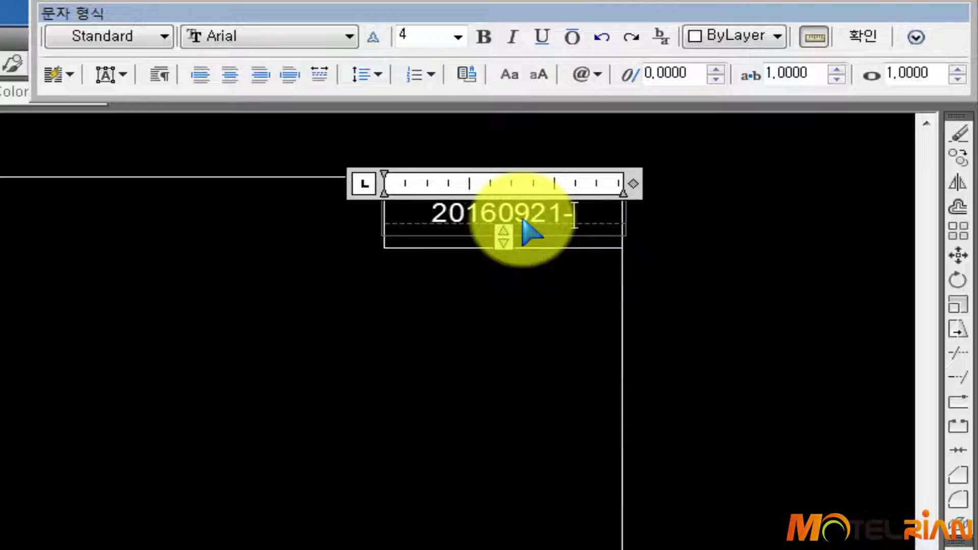
key("BackSpace")
key("BackSpace")
type("4-1")
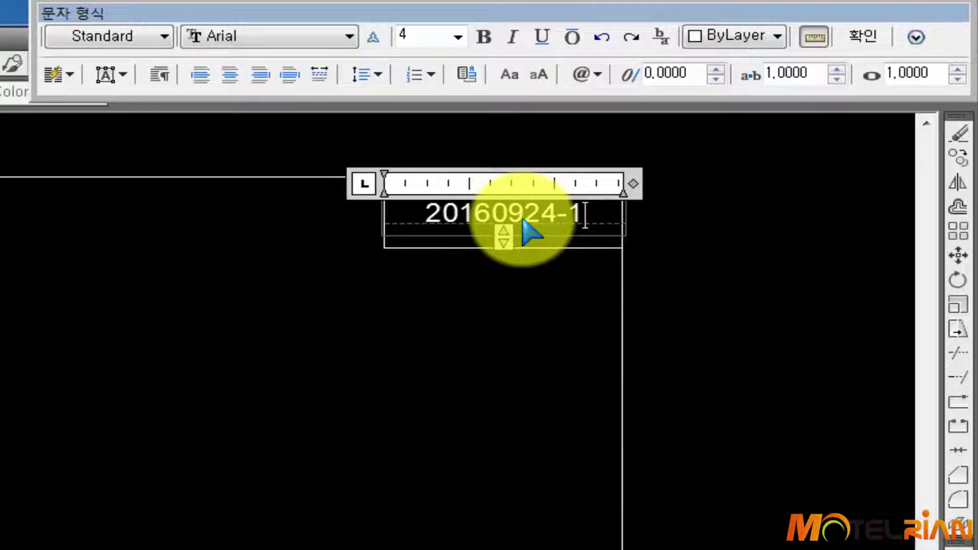
left_click(863, 37)
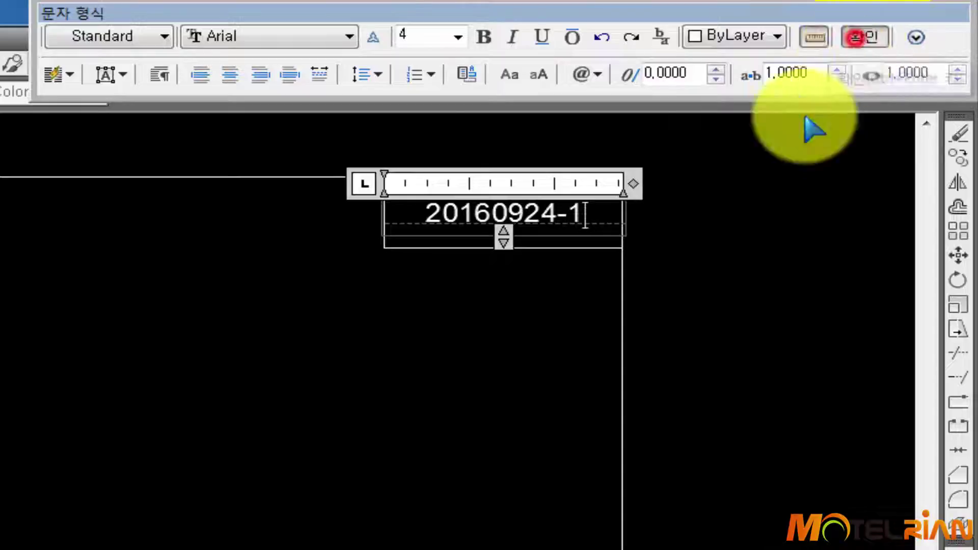
scroll(179, 505, "up", 1)
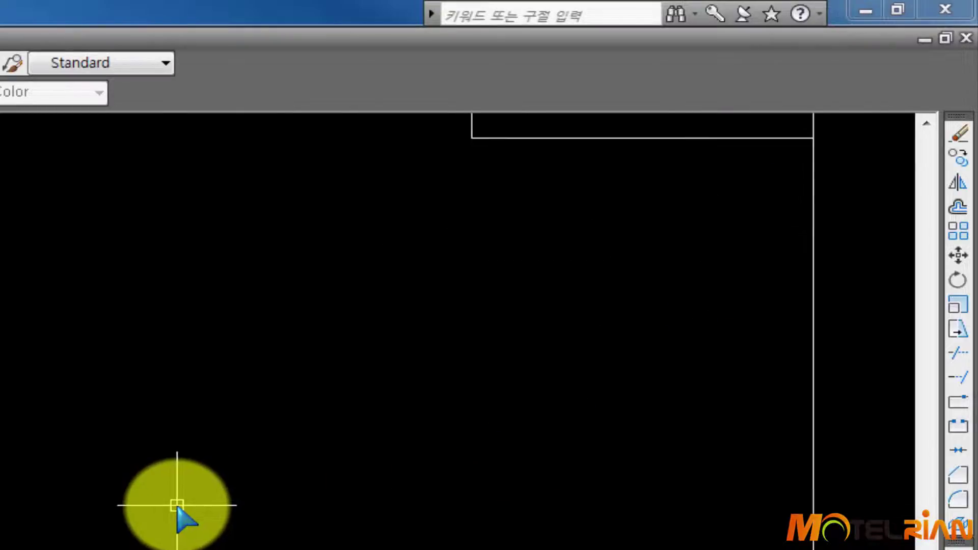
scroll(176, 505, "down", 1)
scroll(178, 508, "down", 2)
scroll(179, 502, "up", 2)
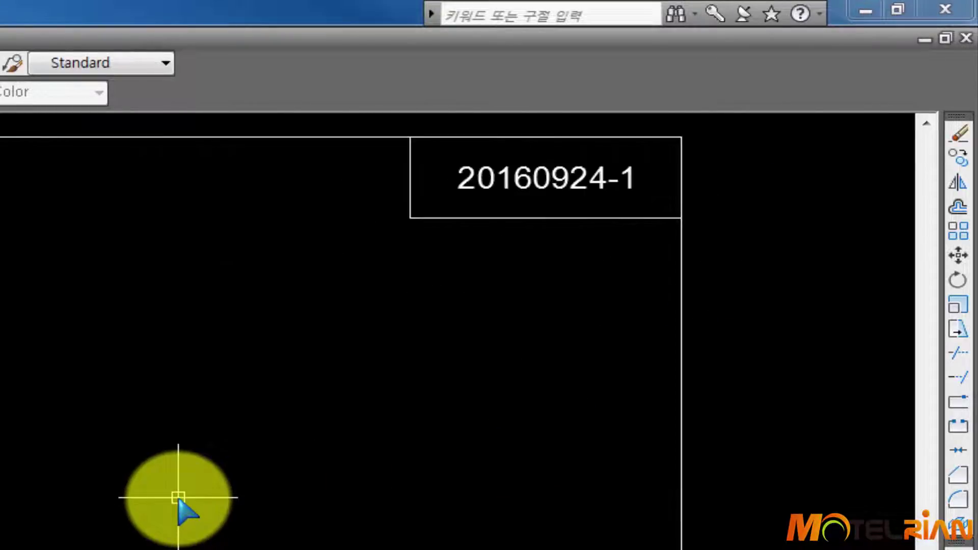
mouse_move(178, 498)
middle_mouse_down()
mouse_move(153, 514)
mouse_move(162, 511)
middle_mouse_up()
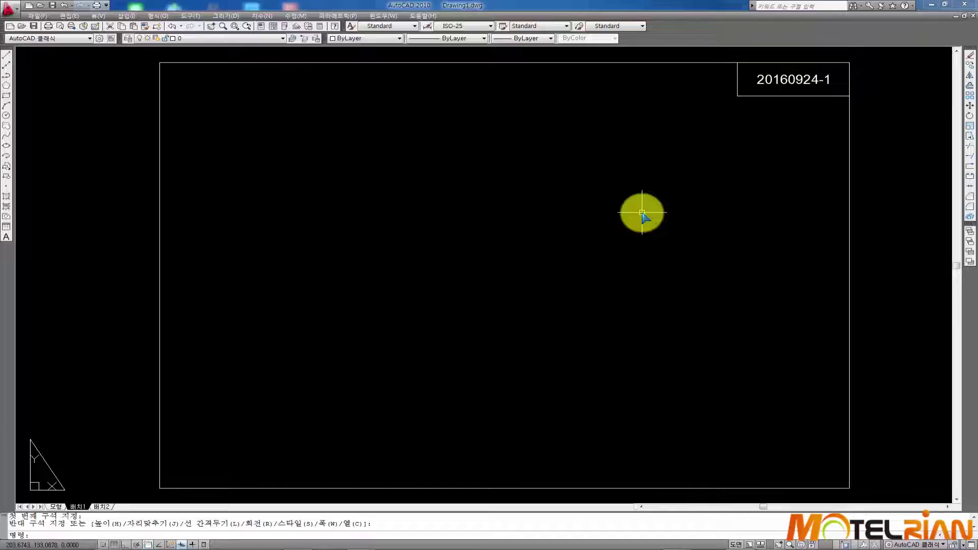
Set the DIMCEN system variable to 0.
type("dimcen")
key("Return")
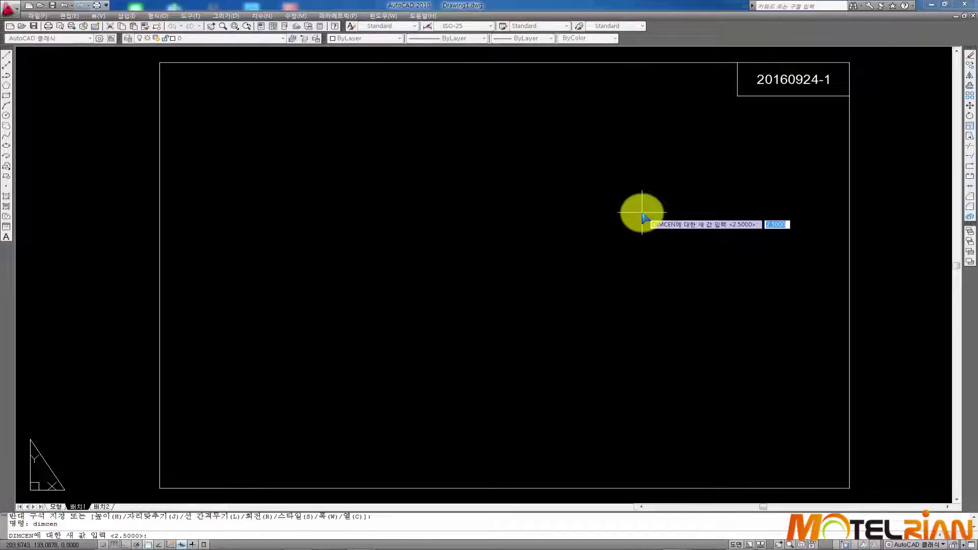
type("0")
key("Return")
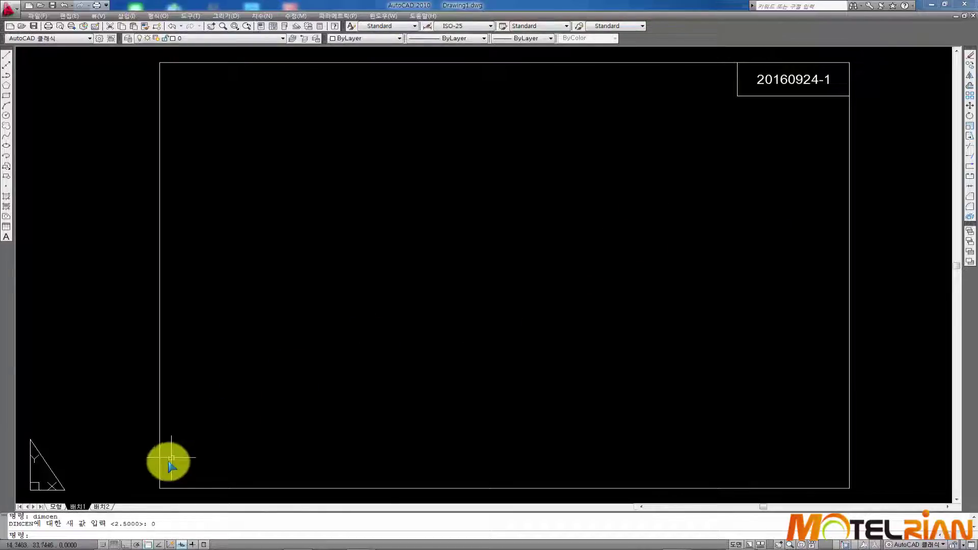
Switch to model space and create layers named dim and center in the Layer Properties Manager.
left_click(57, 507)
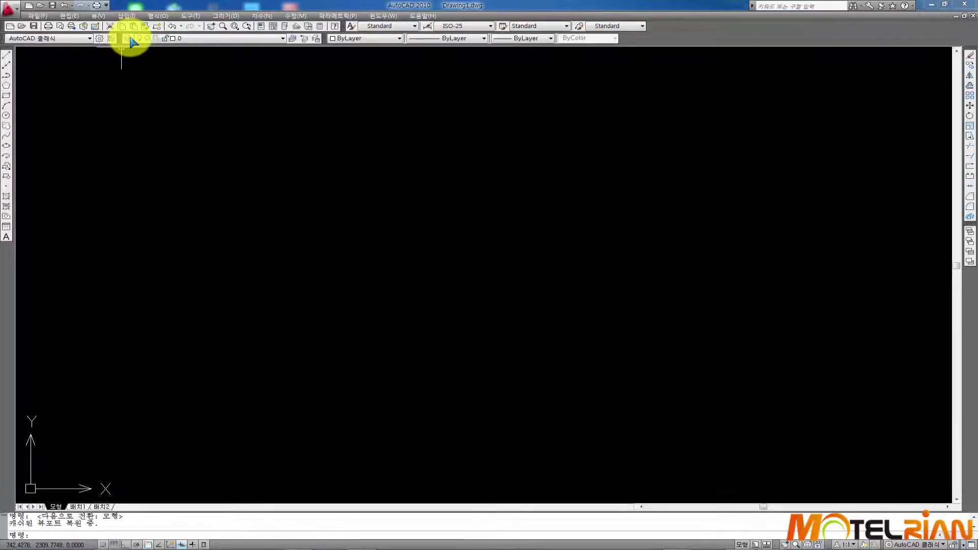
left_click(128, 38)
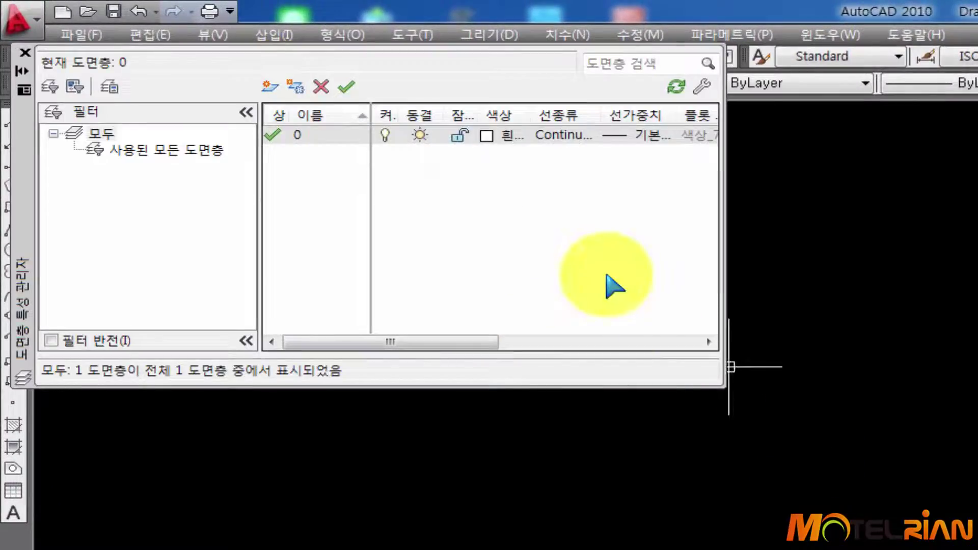
left_click(605, 281)
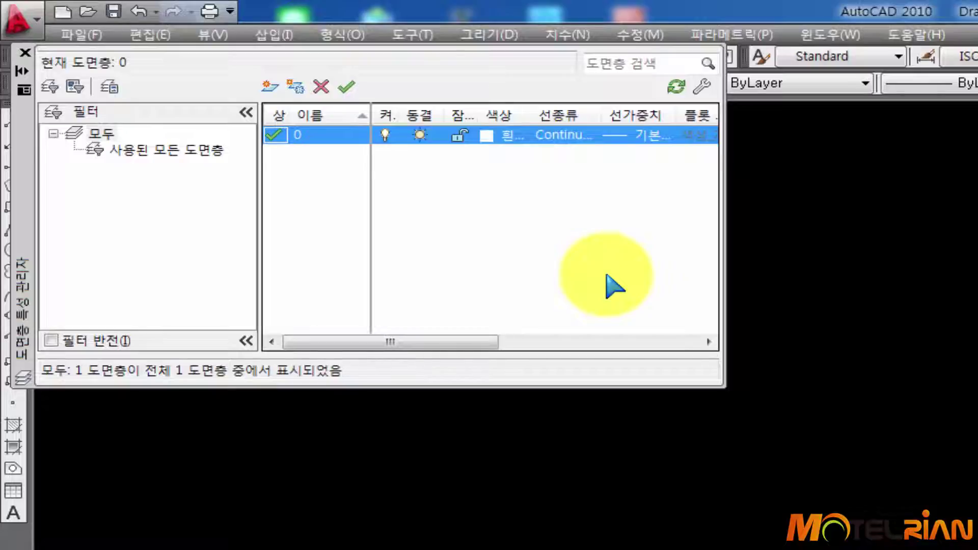
key("alt+n")
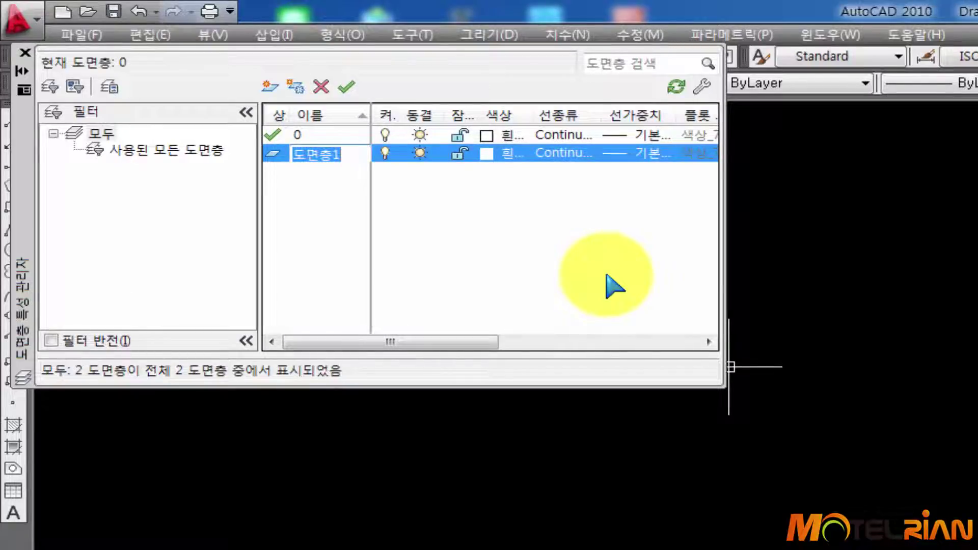
type("dim")
key("alt+n")
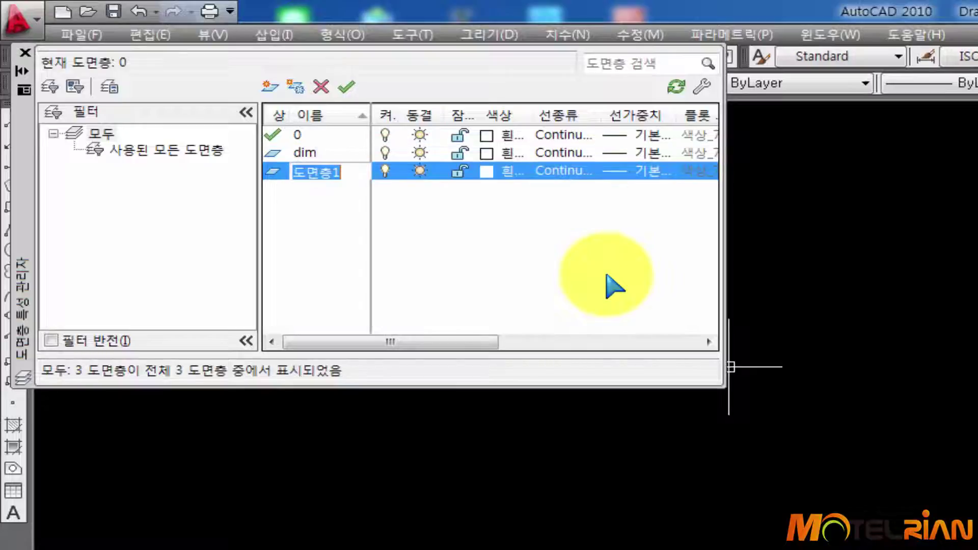
type("center")
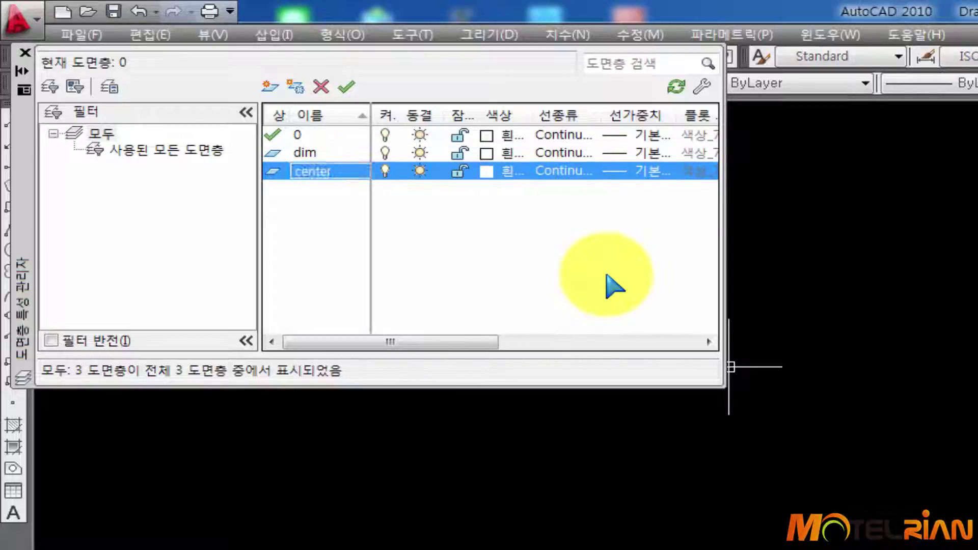
Create three more layers named hidden, model and mview.
key("alt+n")
type("h")
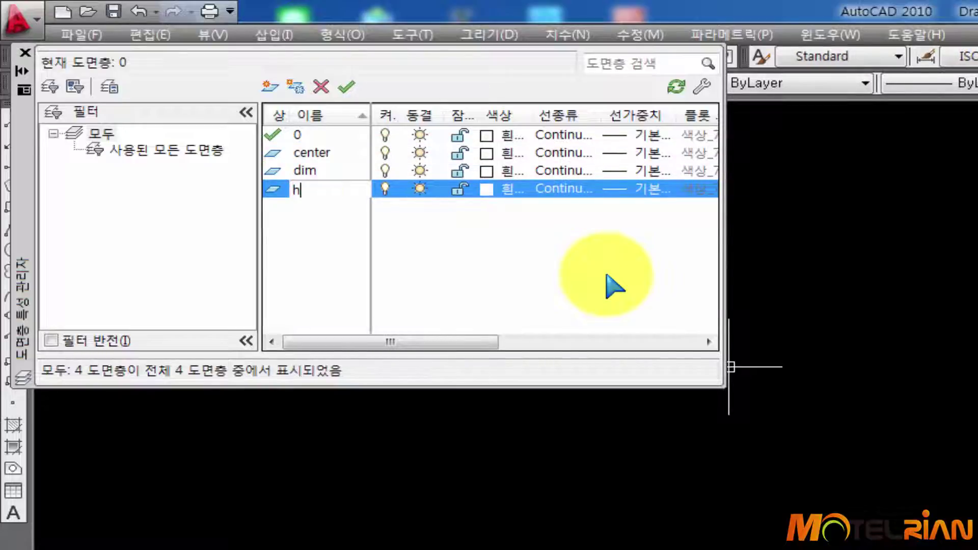
type("idden")
key("alt+n")
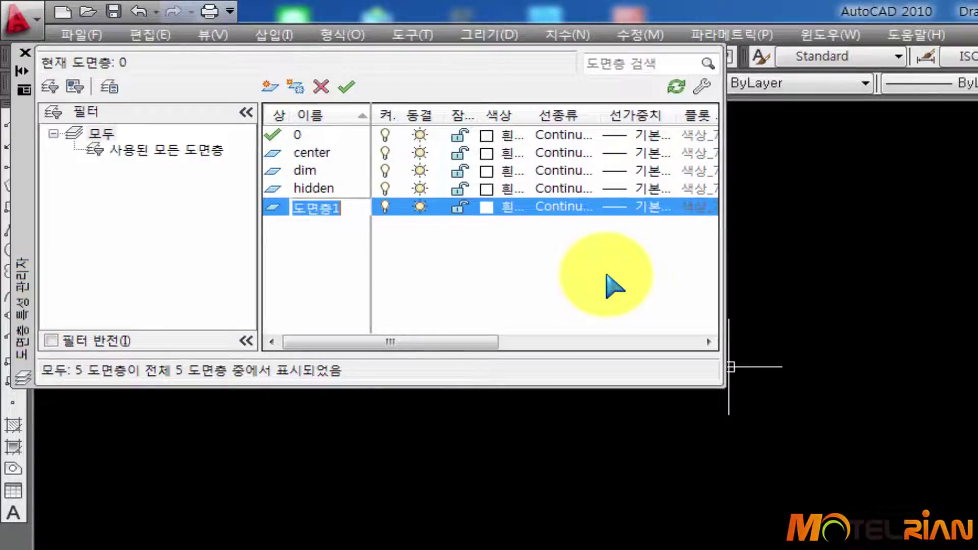
type("m")
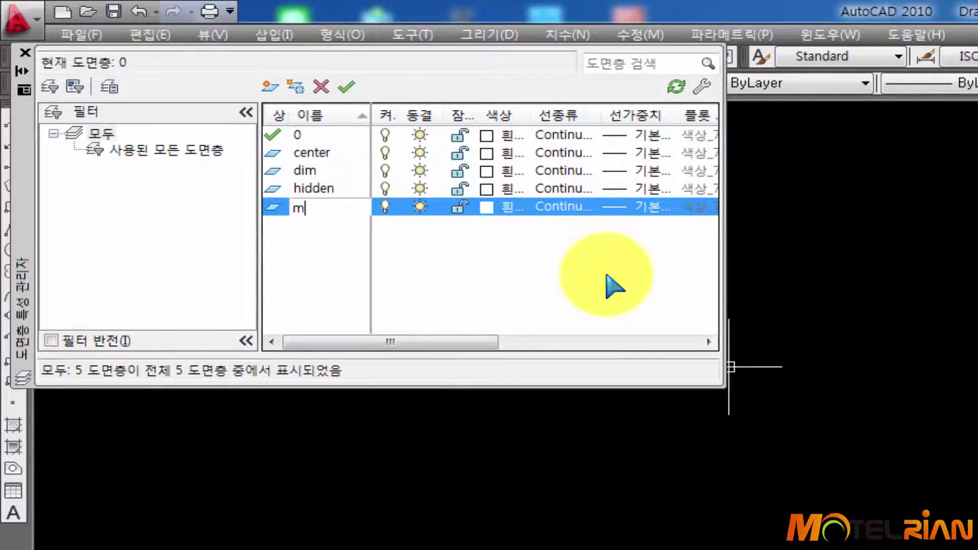
type("odel")
key("alt+n")
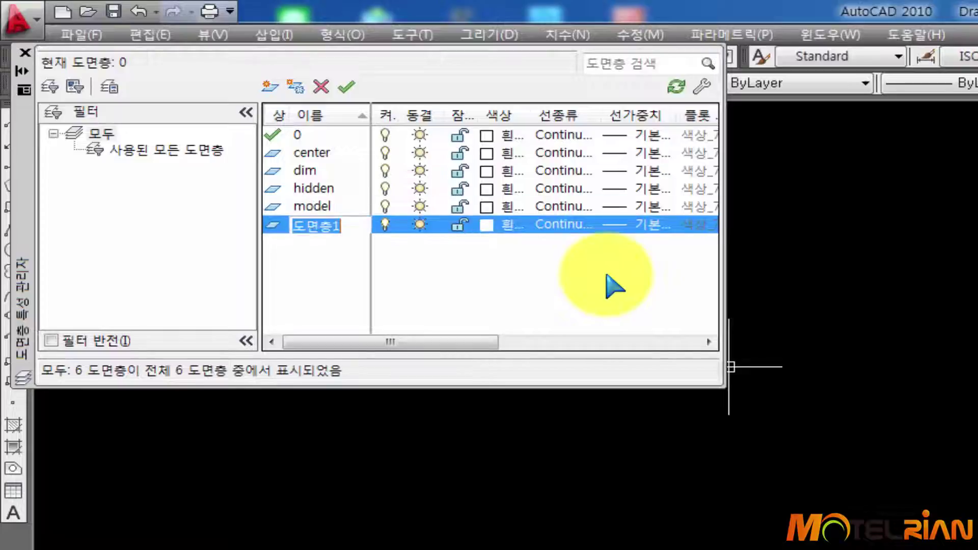
type("mv")
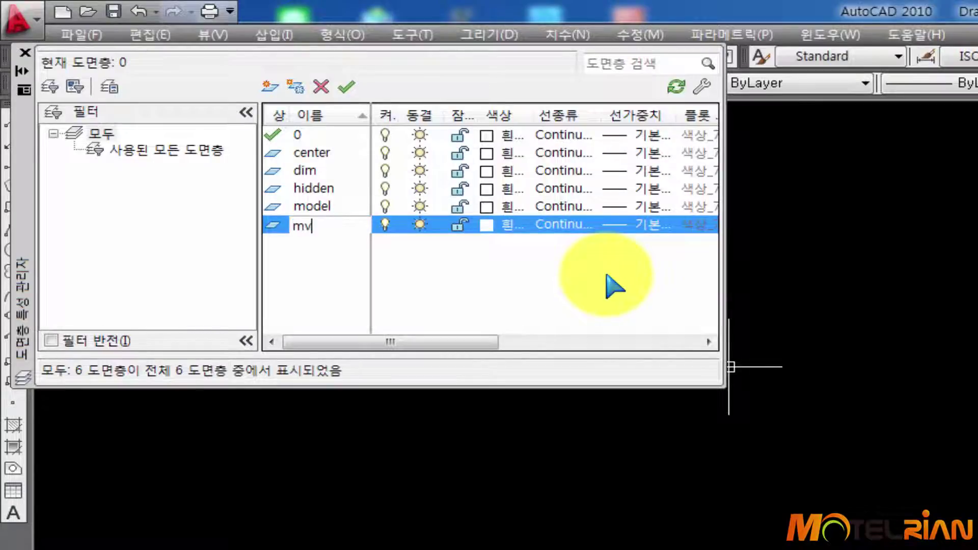
type("iew")
left_click(550, 295)
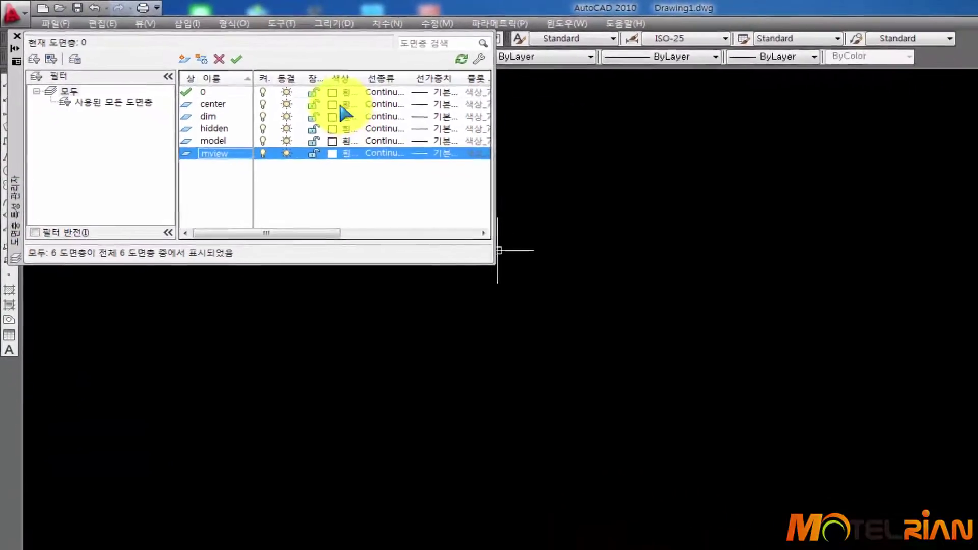
Set the center layer's color to 3 (green) and the dim layer's color to 1 (red).
left_click(493, 153)
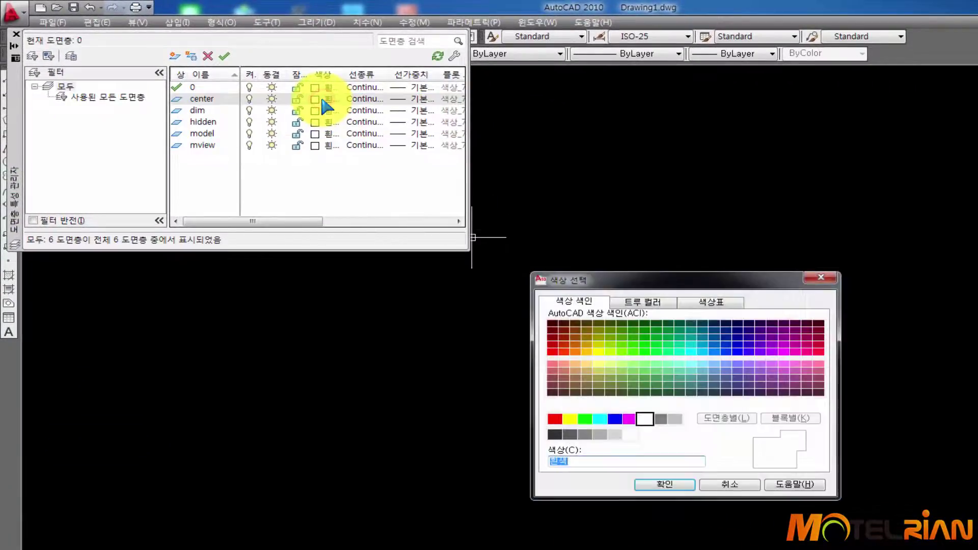
type("3")
key("Return")
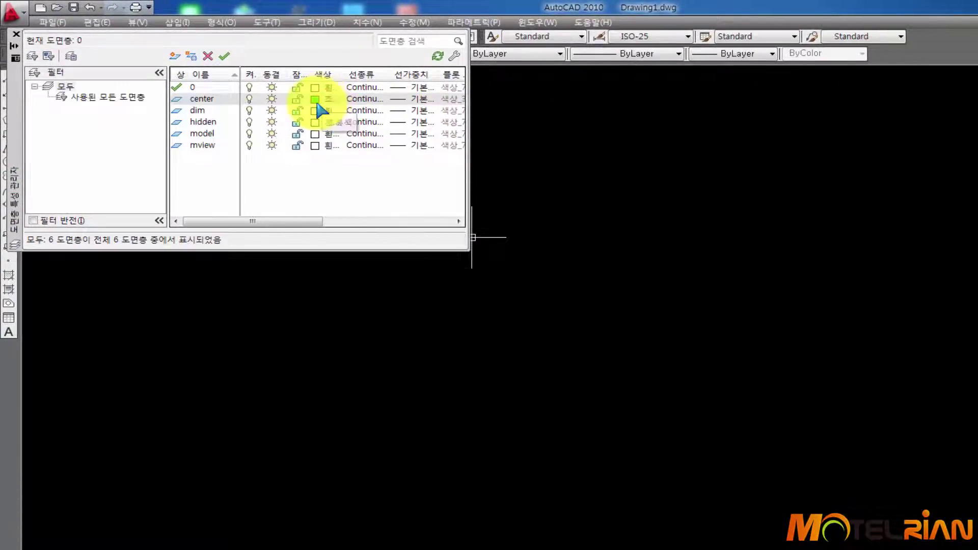
left_click(320, 110)
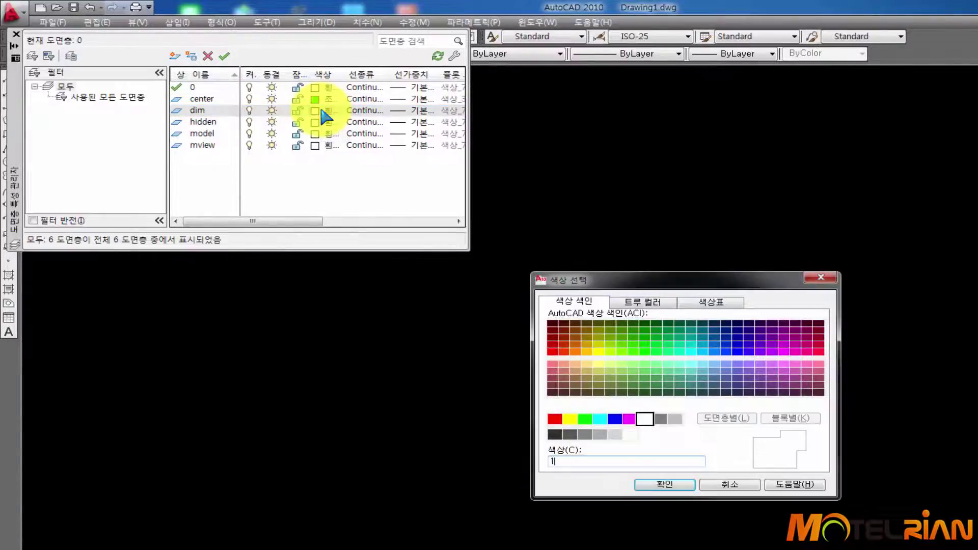
type("1")
key("Return")
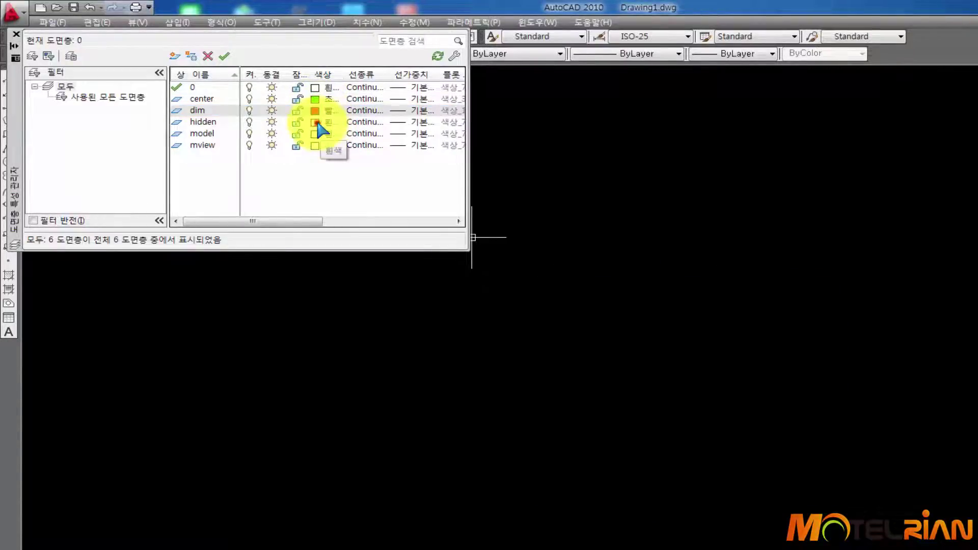
Set the hidden layer's color to 2 (yellow) and the mview layer's color to 4 (cyan).
left_click(315, 122)
type("2")
key("Return")
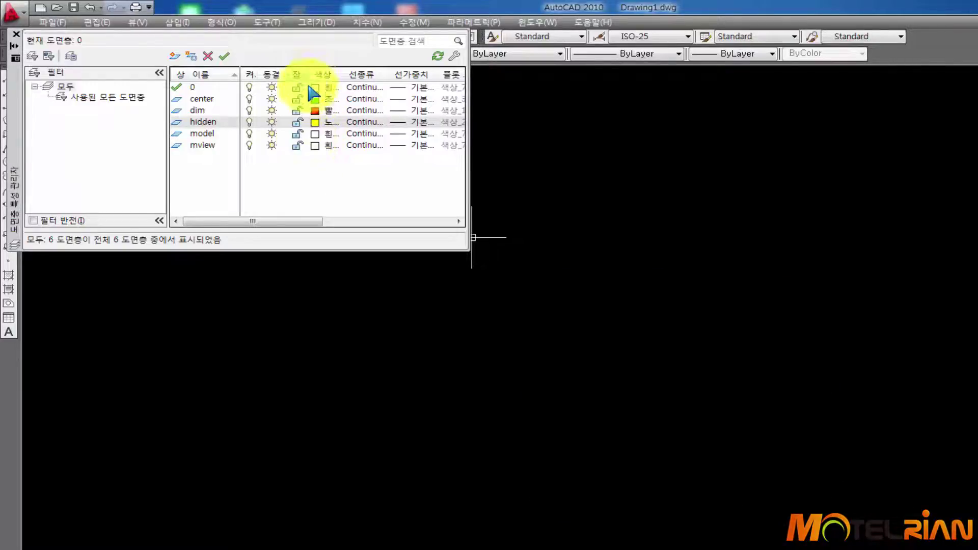
left_click(314, 146)
type("4")
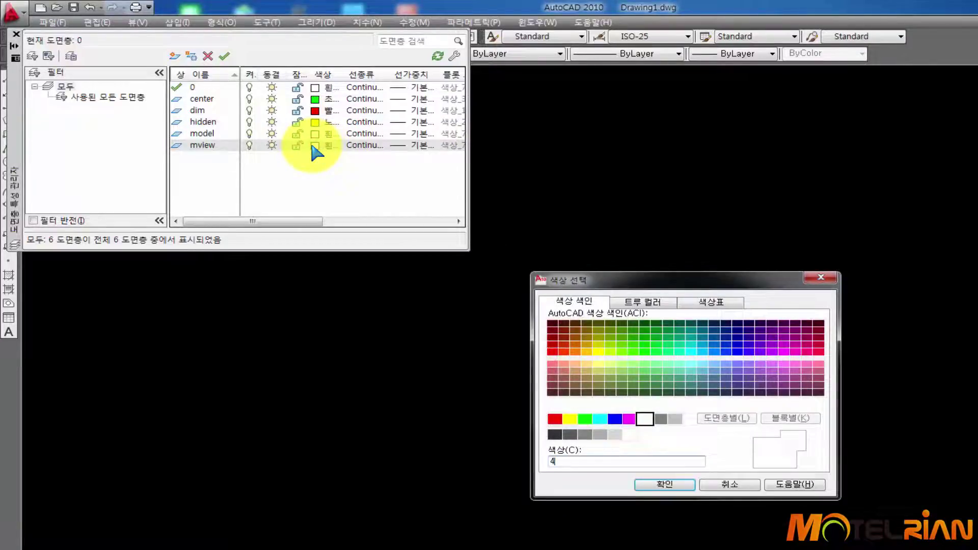
key("Return")
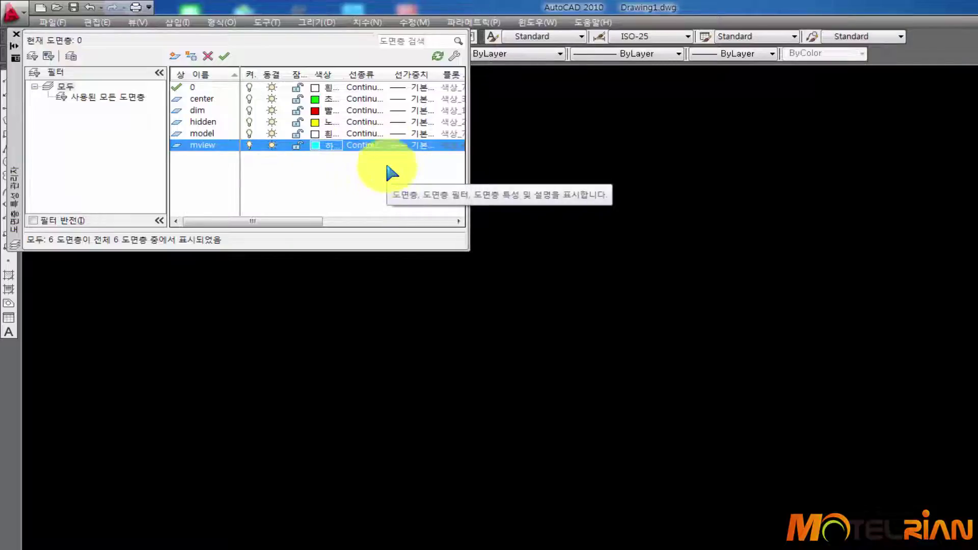
Load the CENTER and HIDDEN linetypes from acadiso.lin, starting from the center layer's linetype setting.
left_click(358, 100)
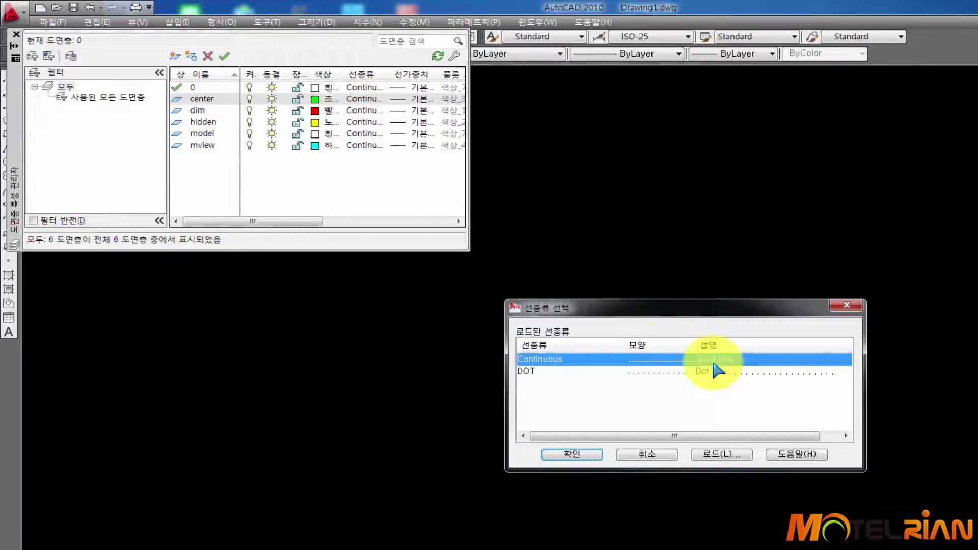
left_click(711, 392)
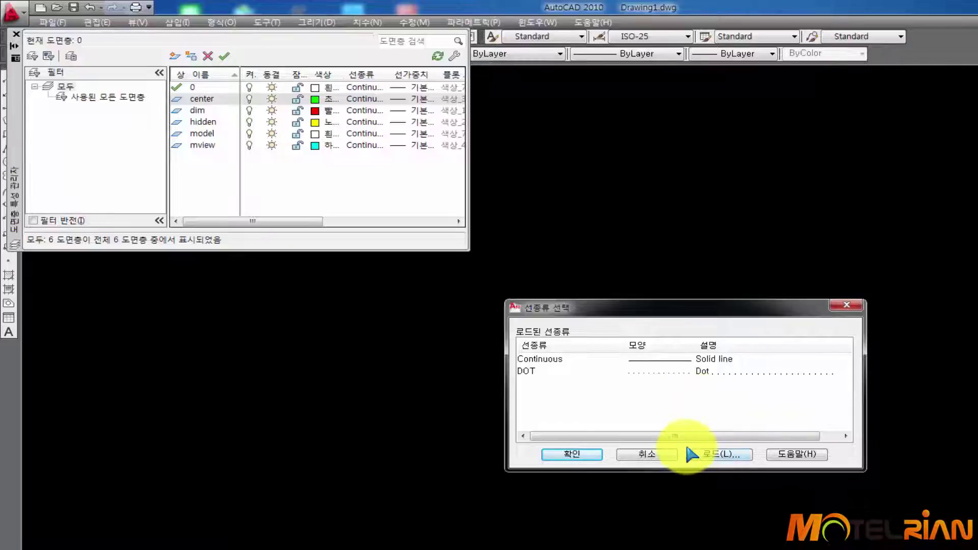
left_click(726, 455)
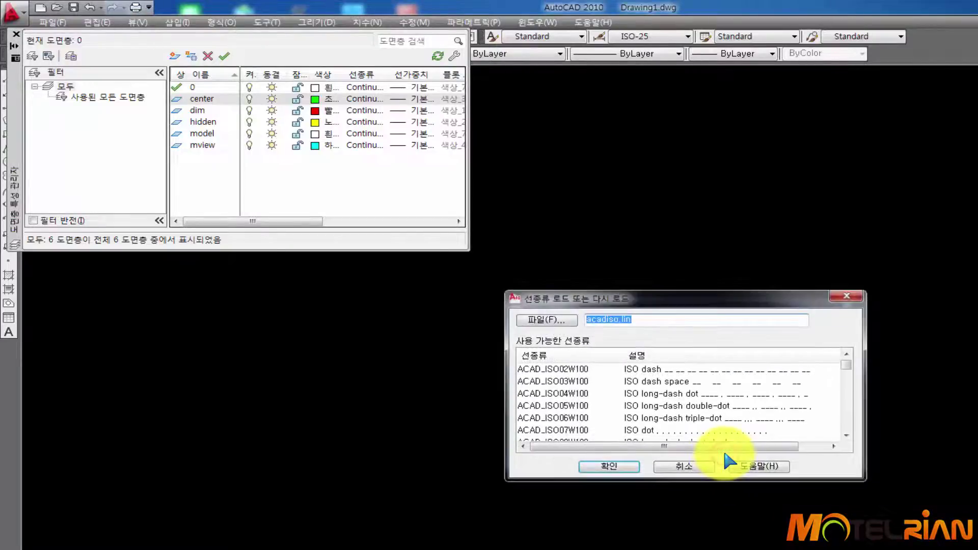
scroll(553, 392, "down", 5)
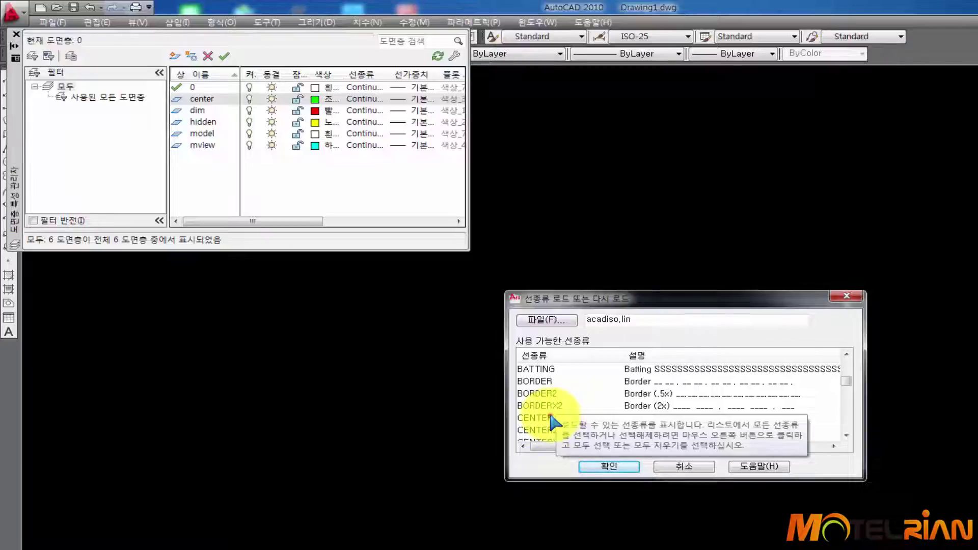
scroll(576, 382, "down", 5)
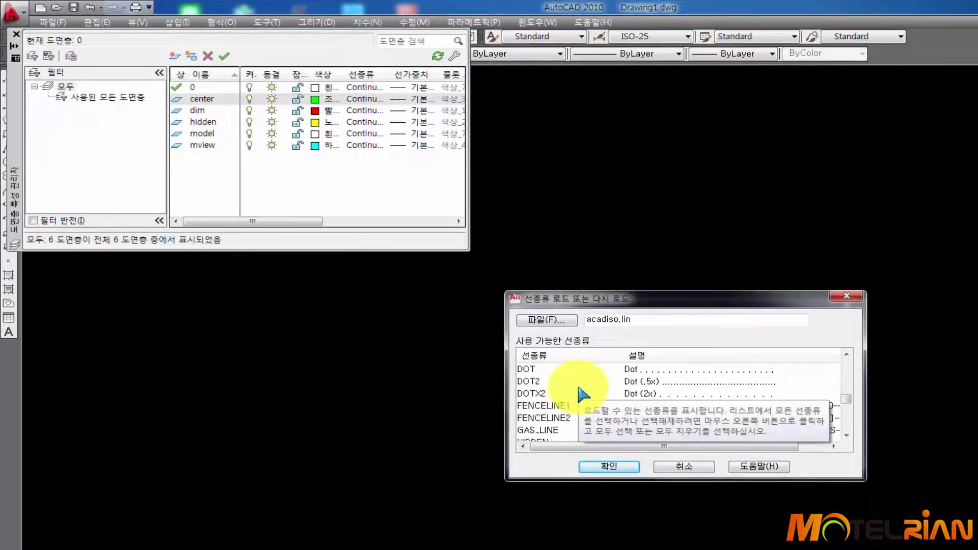
scroll(576, 382, "down", 2)
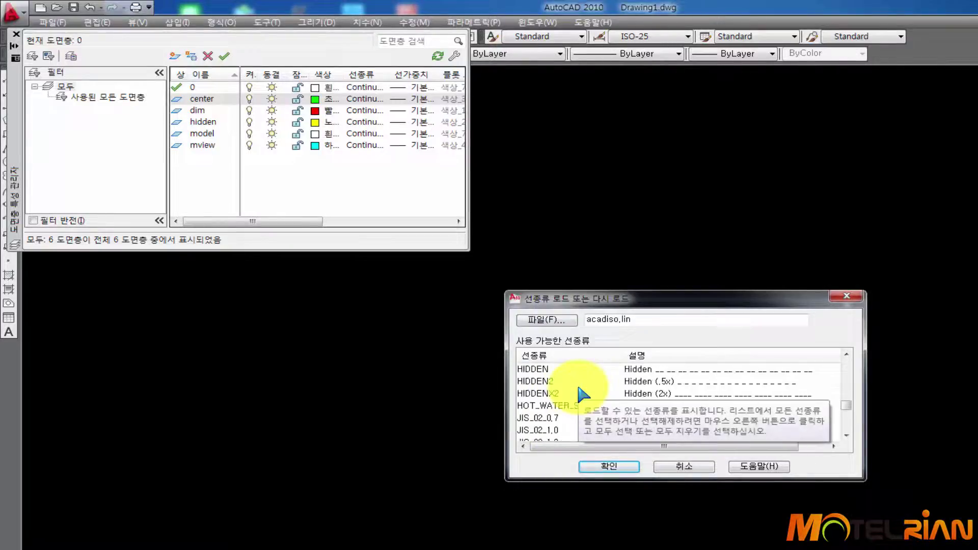
left_click(533, 368)
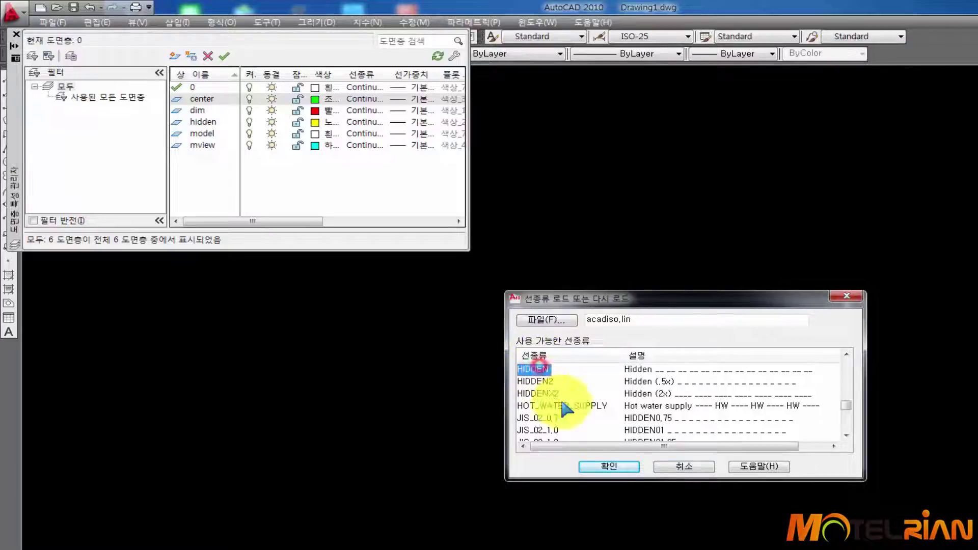
left_click(616, 467)
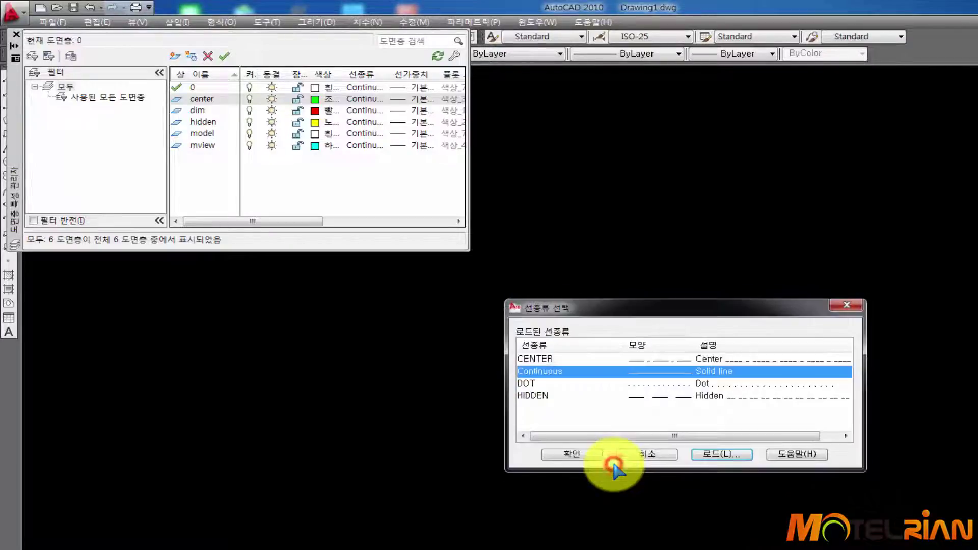
Assign the CENTER linetype to the center layer and HIDDEN to the hidden layer, and make model the current layer.
left_click(541, 359)
left_click(572, 453)
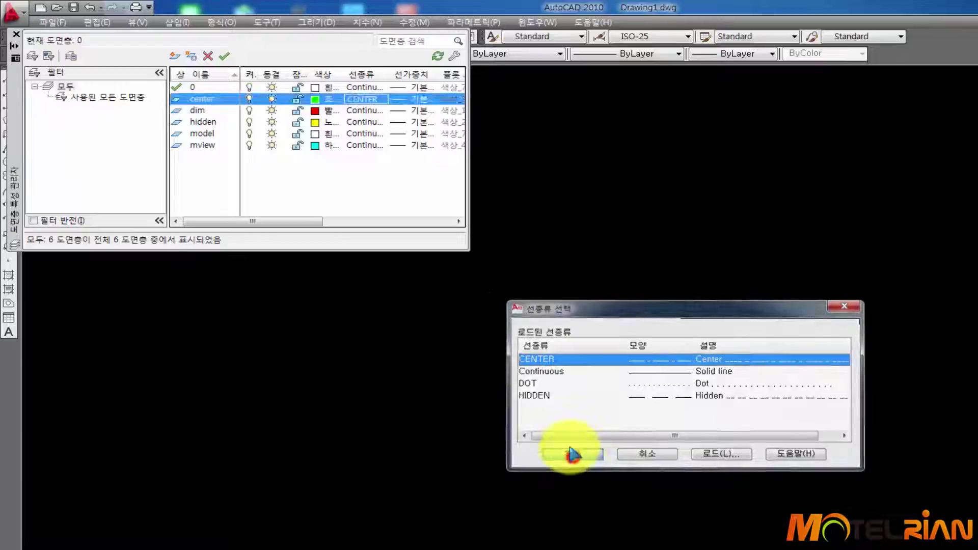
left_click(362, 122)
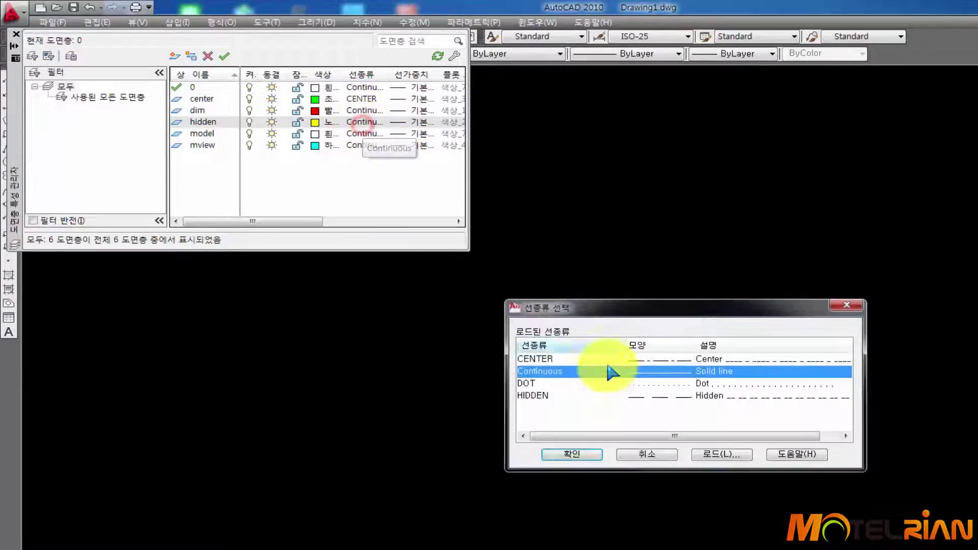
left_click(530, 395)
left_click(573, 455)
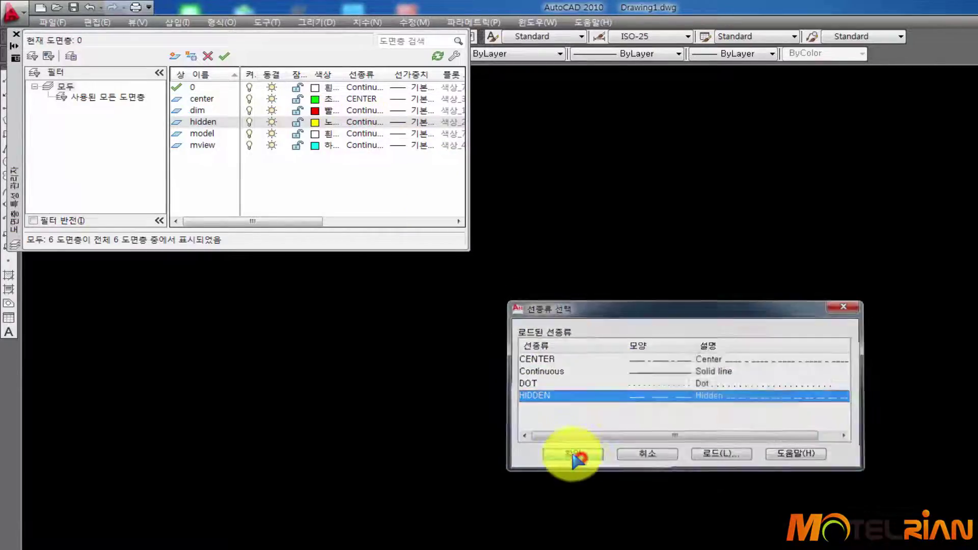
double_click(204, 134)
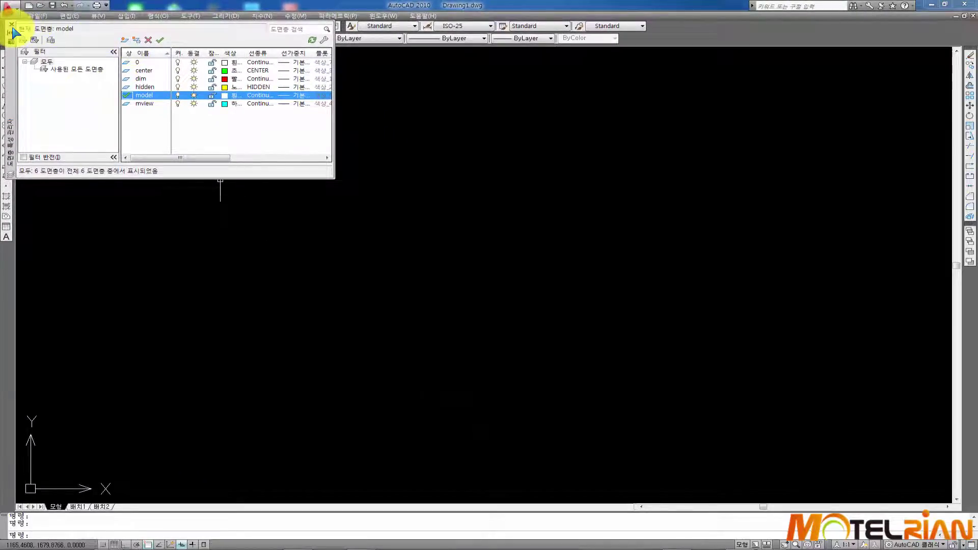
left_click(11, 24)
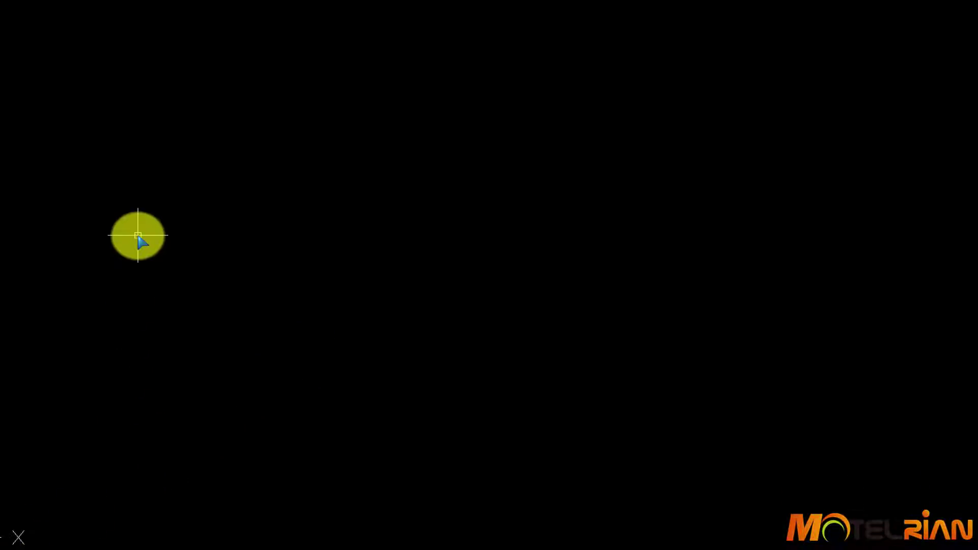
Draw a long horizontal line across the drawing area and a vertical line crossing it near its left end.
type("l")
key("Return")
left_click(69, 184)
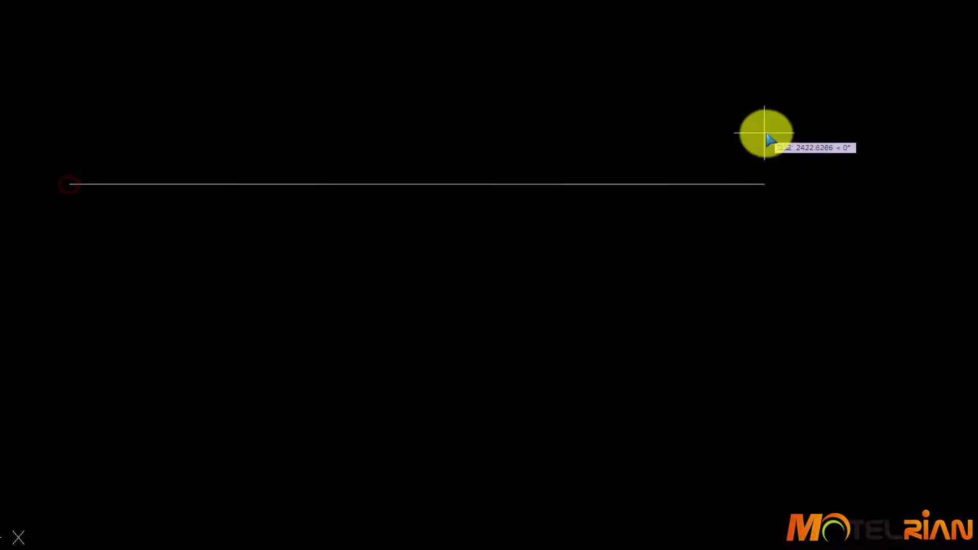
left_click(845, 136)
key("Return")
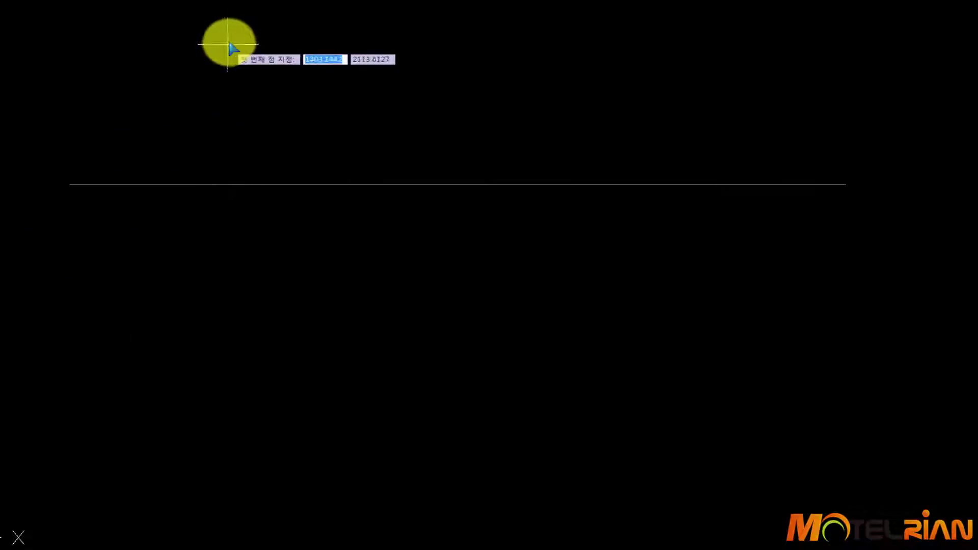
key("Return")
left_click(203, 31)
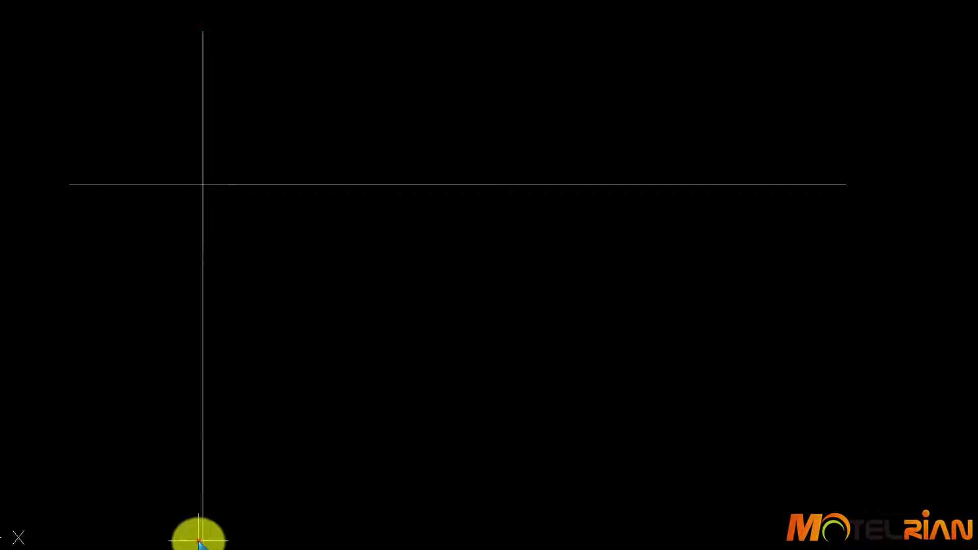
left_click(201, 539)
key("Return")
Draw two concentric circles centered on the intersection of the horizontal and vertical lines, the second larger than the first.
scroll(172, 201, "up", 4)
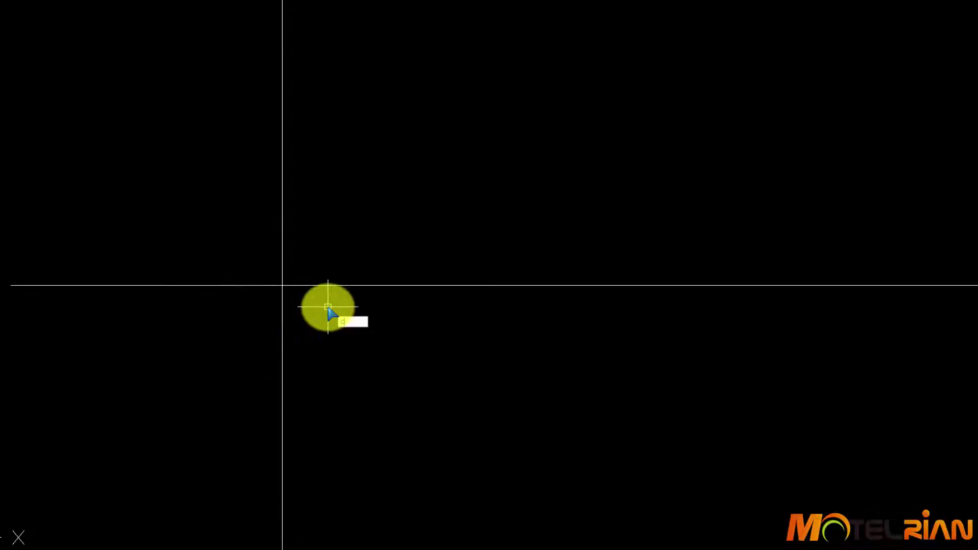
key("Return")
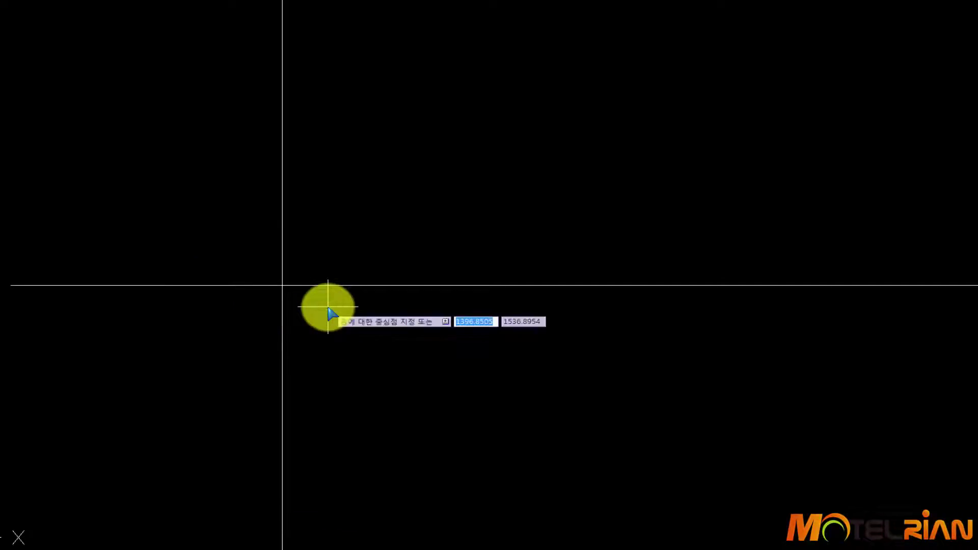
left_click(281, 286)
type("15")
key("Return")
key("Return")
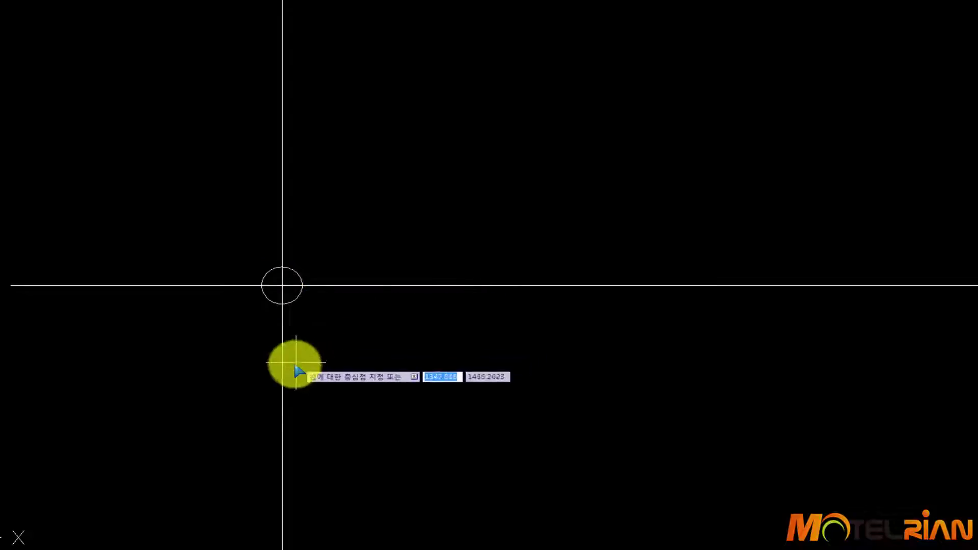
left_click(284, 289)
type("5")
key("Return")
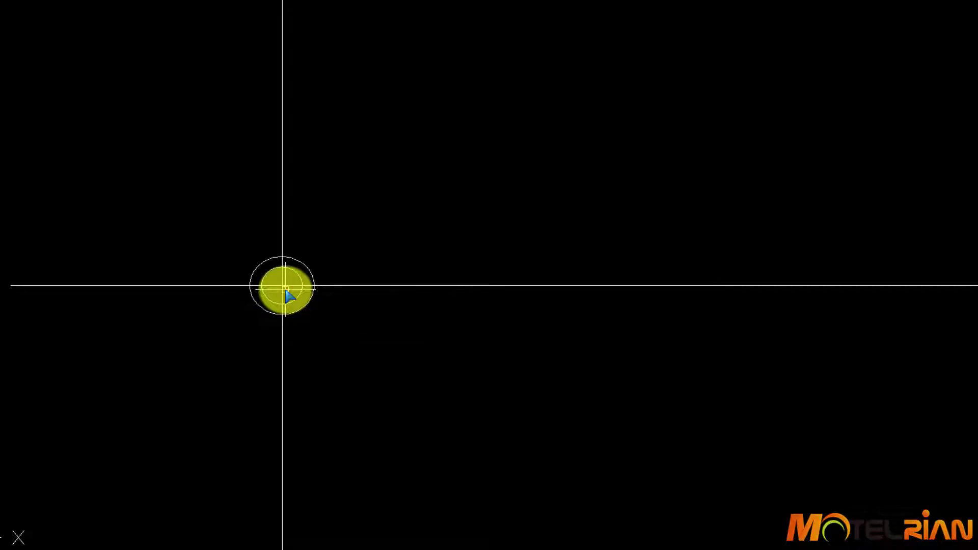
Draw a third, larger circle concentric with the two existing circles at the centerline intersection.
key("Return")
scroll(318, 313, "up", 4)
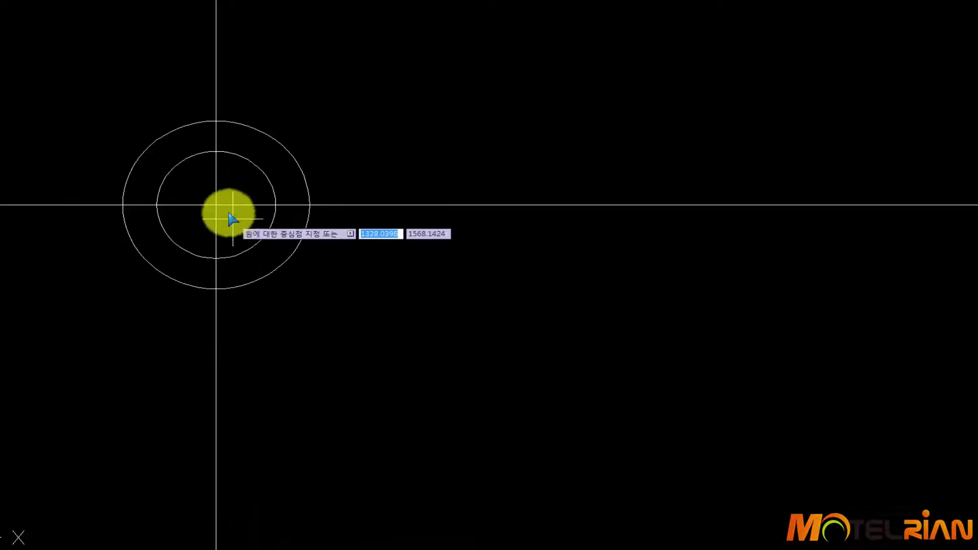
left_click(219, 209)
type("6")
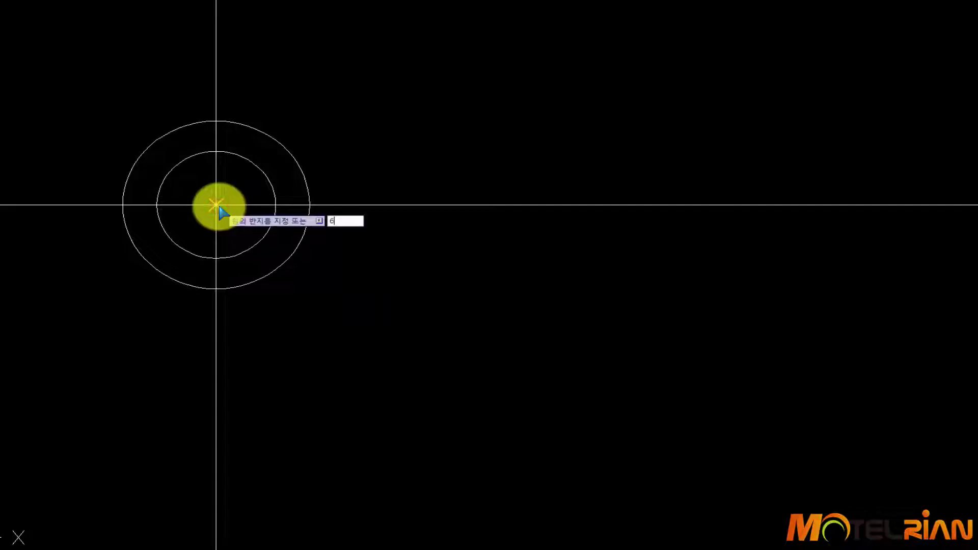
key("Return")
middle_click_drag(251, 221, 459, 280)
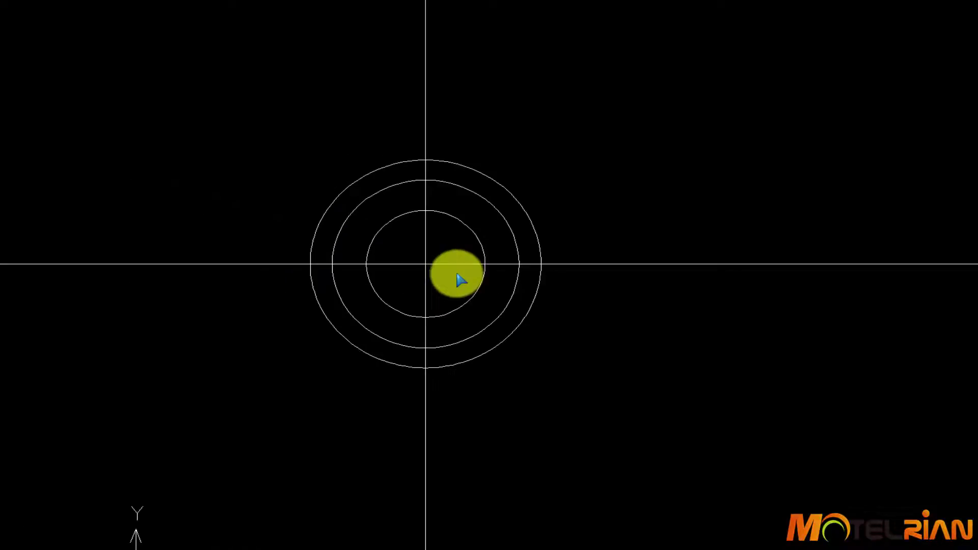
Place an angled construction line through the circles' common center, rising toward the upper right.
scroll(365, 264, "up", 2)
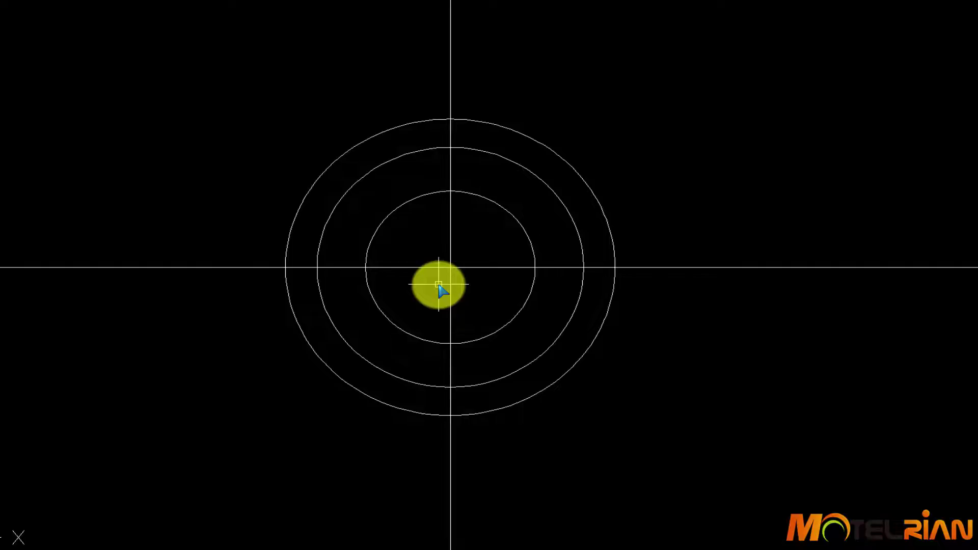
key("Return")
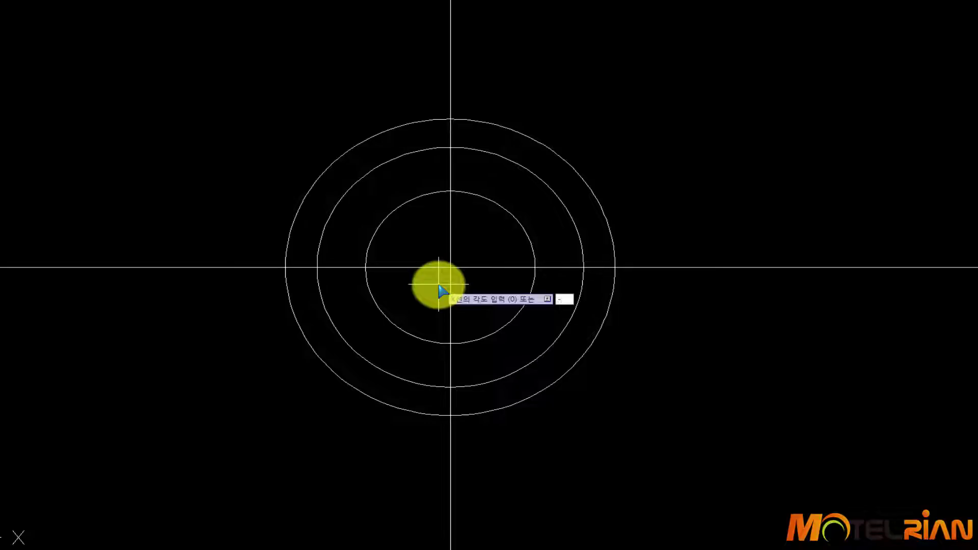
type("0")
key("Return")
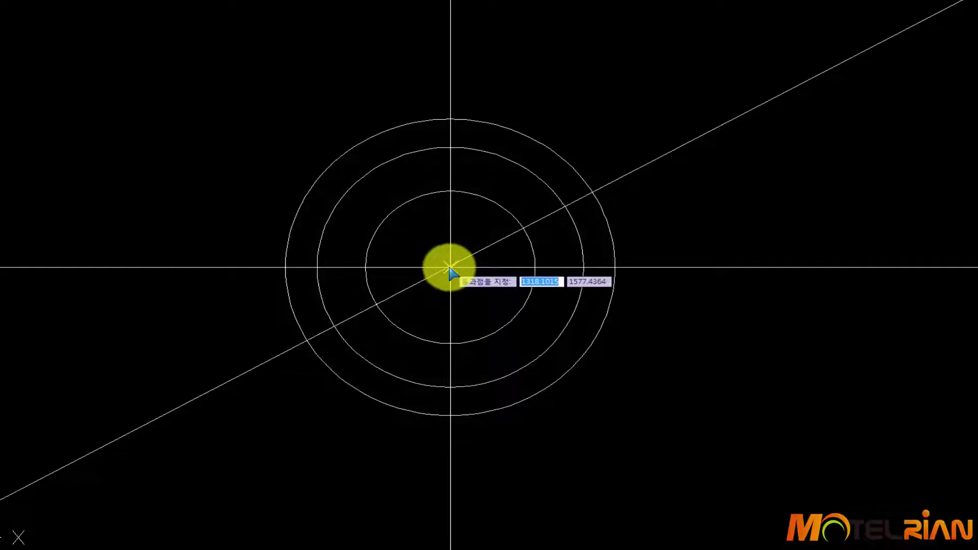
left_click(450, 269)
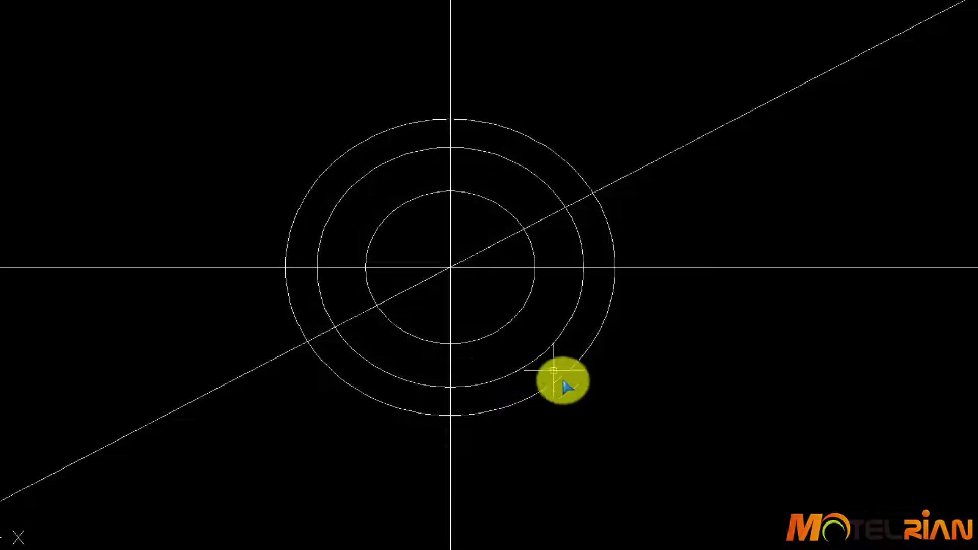
Trim the angled line to a single segment from the common center down to the outermost circle's lower-left side.
scroll(585, 343, "down", 2)
scroll(620, 350, "up", 2)
middle_click_drag(620, 357, 576, 260)
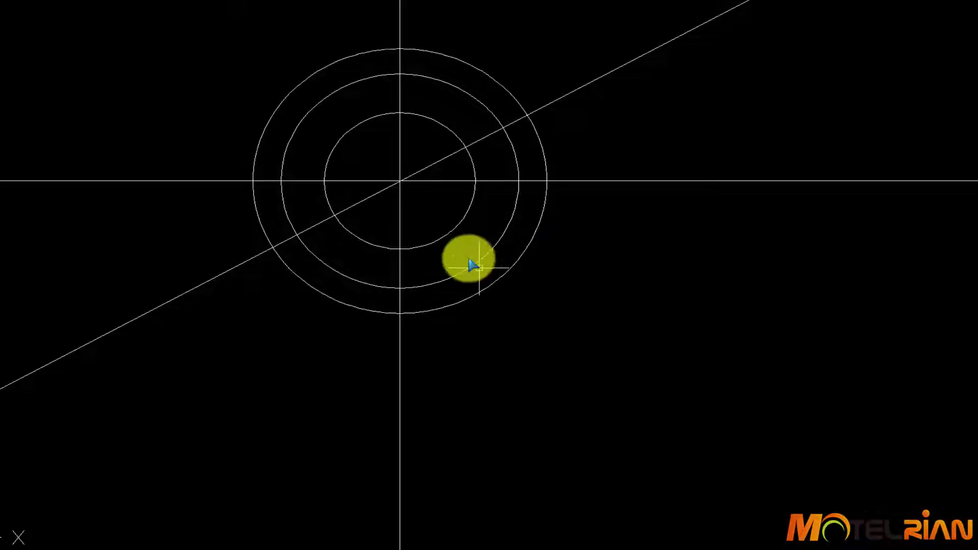
scroll(468, 256, "up", 2)
mouse_move(463, 253)
middle_mouse_down()
mouse_move(509, 305)
mouse_move(535, 284)
middle_mouse_up()
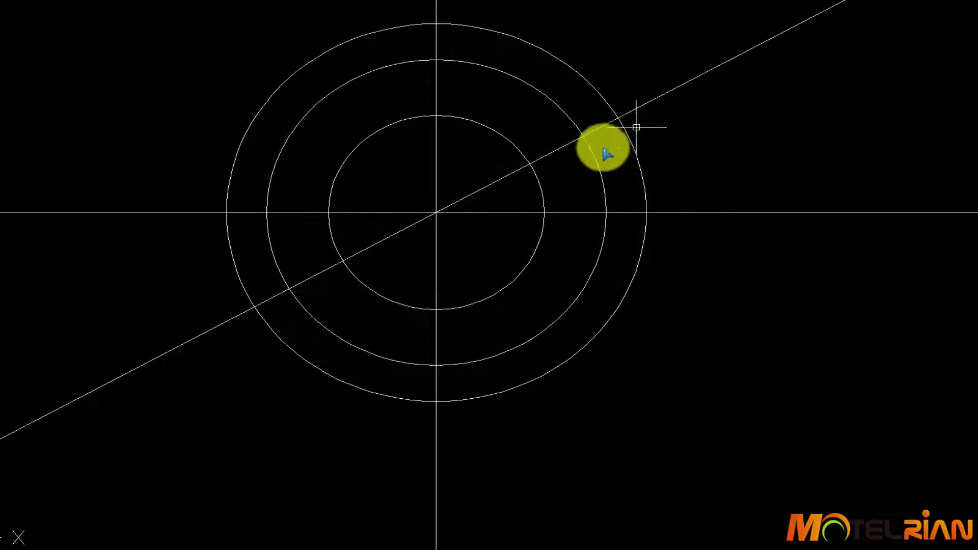
type("tr")
key("Return")
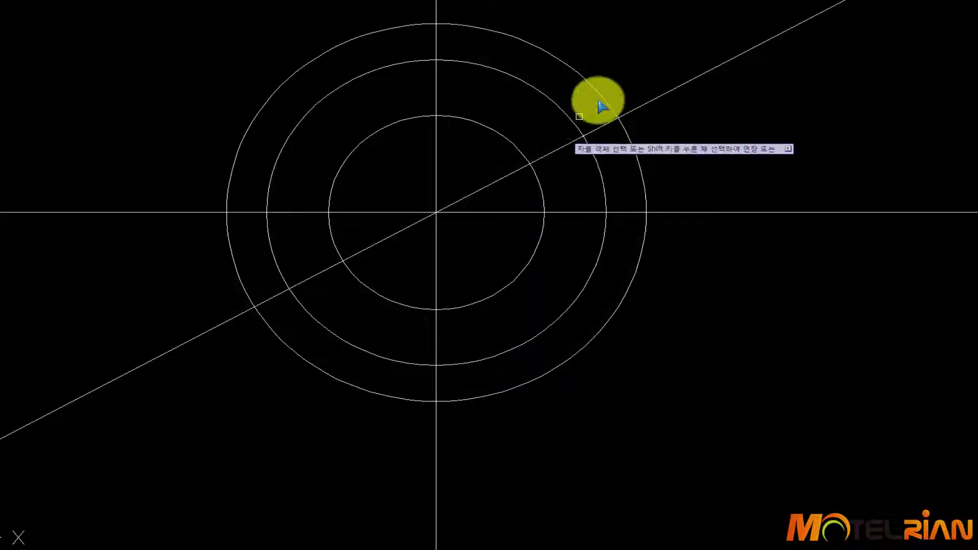
left_click(632, 111)
left_click(601, 127)
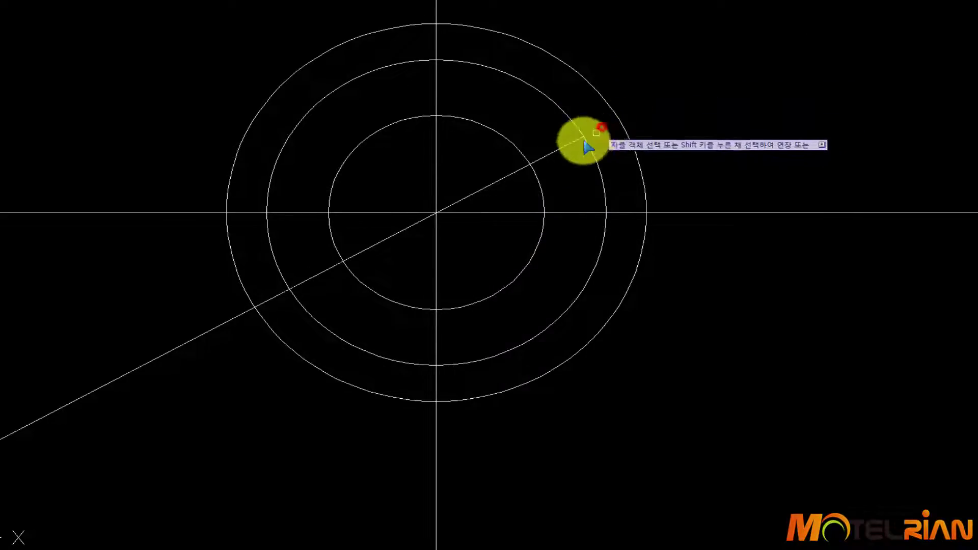
left_click(550, 152)
left_click(513, 173)
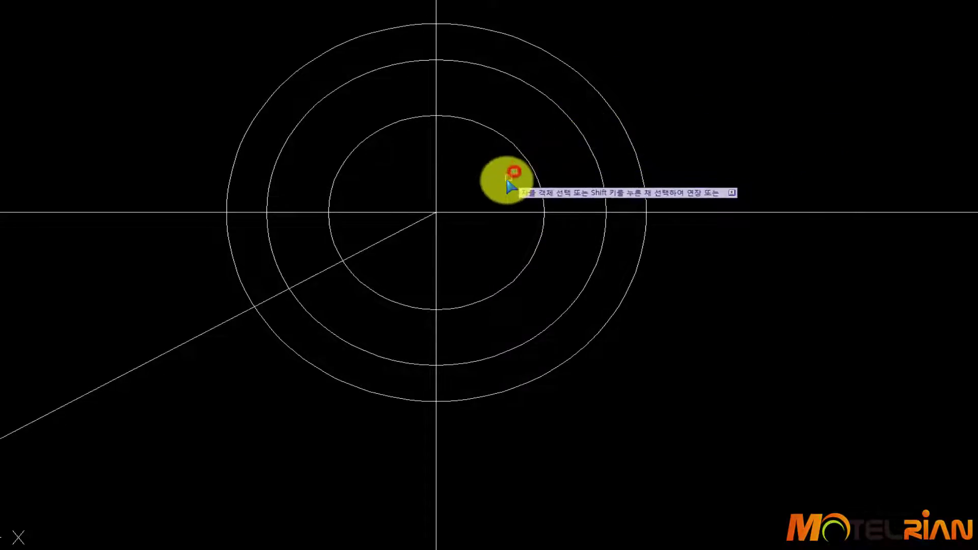
left_click(212, 324)
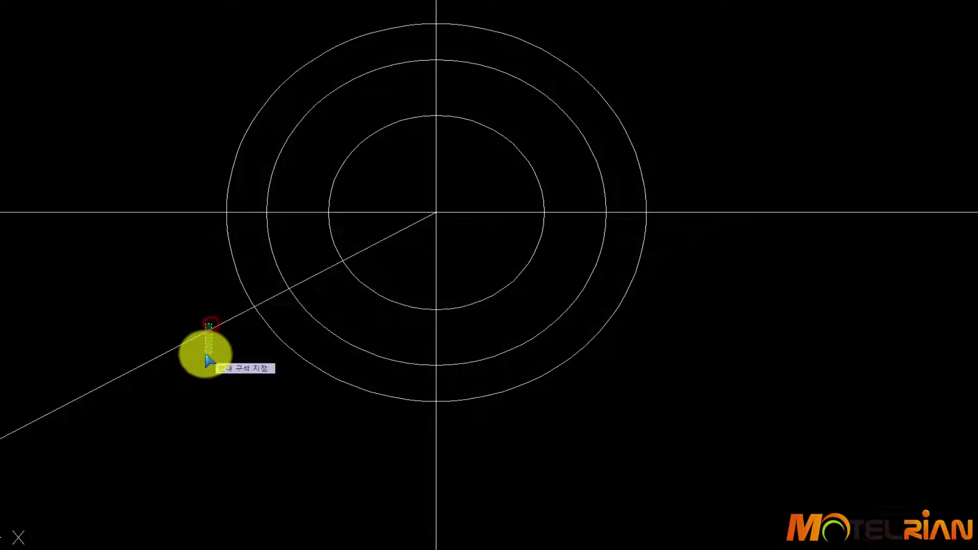
left_click(205, 354)
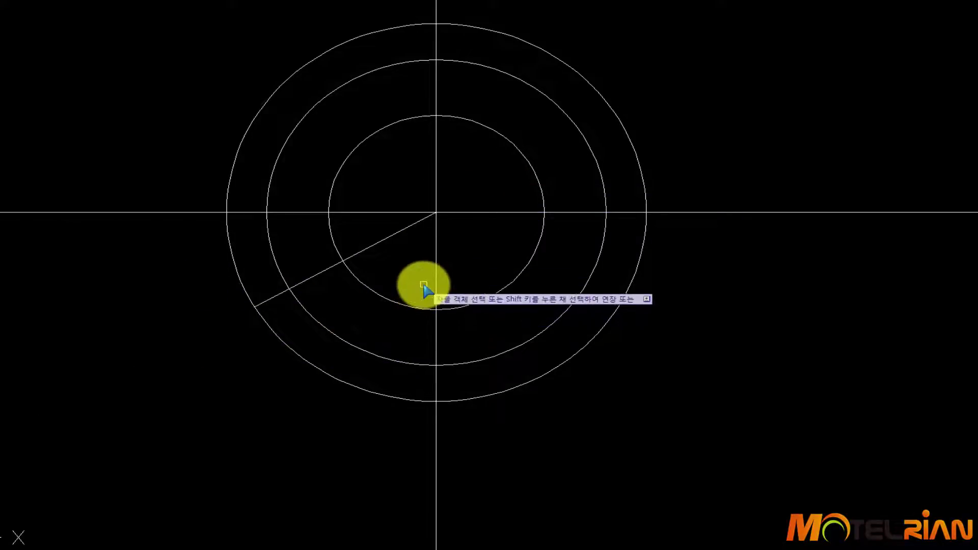
Trim away the lower portions of all three circles between the angled line and the right half of the horizontal centerline.
left_click(394, 281)
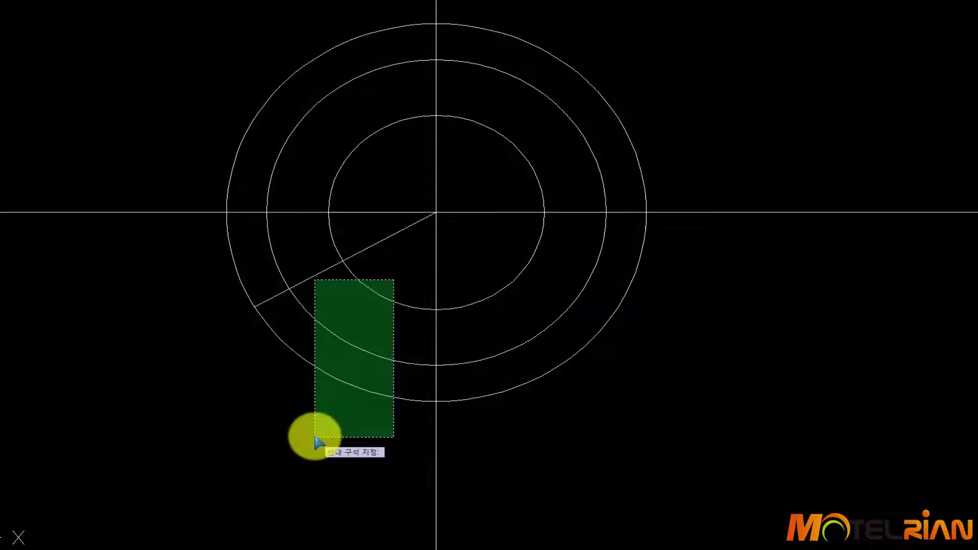
left_click(316, 438)
left_click(478, 271)
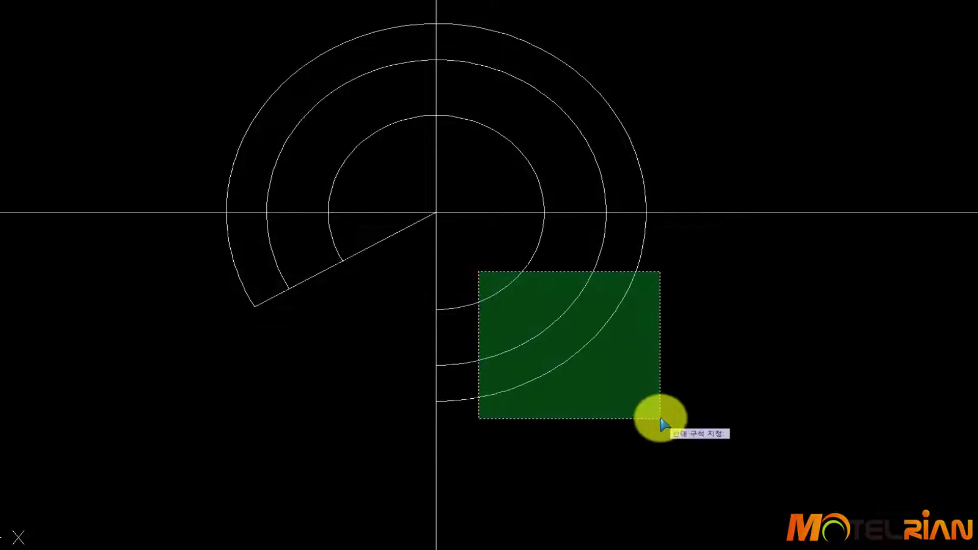
left_click(661, 419)
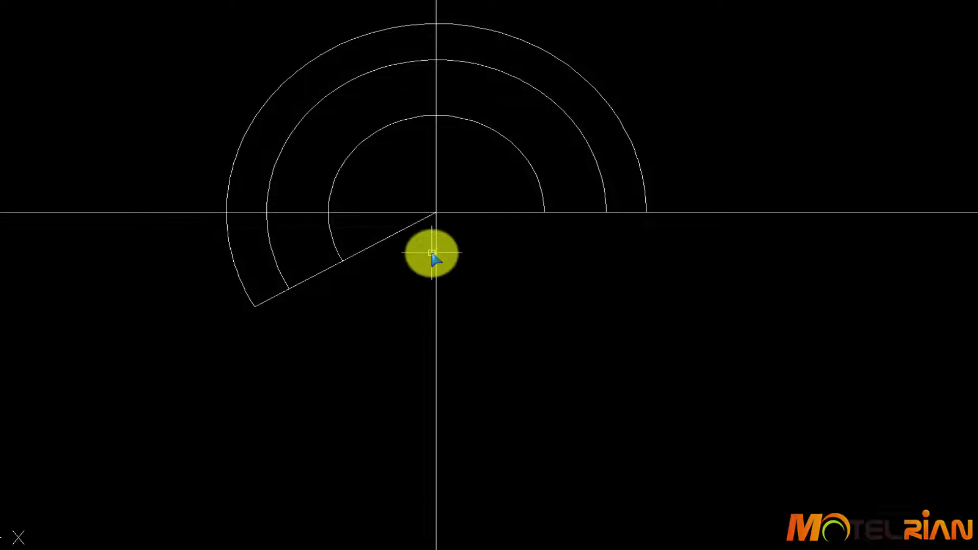
Draw a full circle of radius 43 centered on the arcs' common center.
scroll(432, 254, "up", 2)
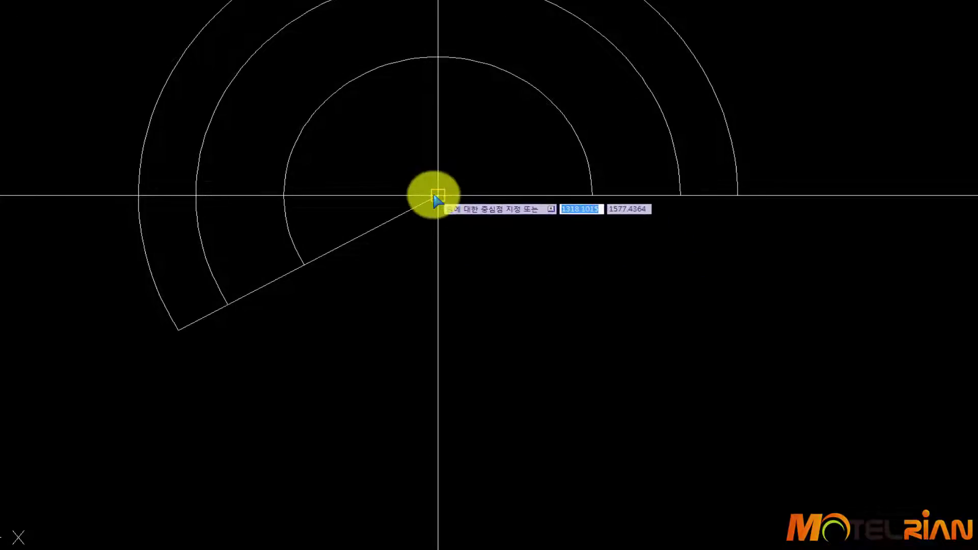
left_click(436, 196)
type("43")
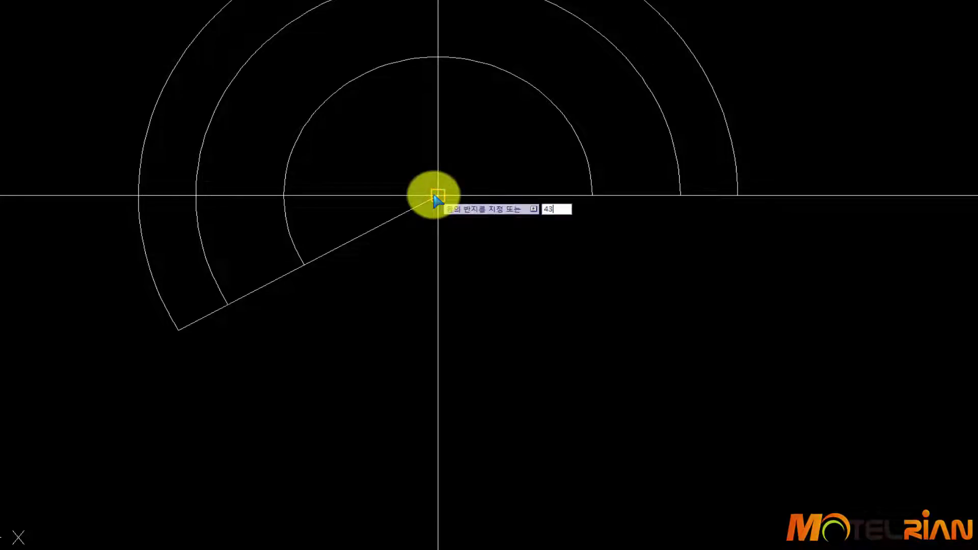
key("Return")
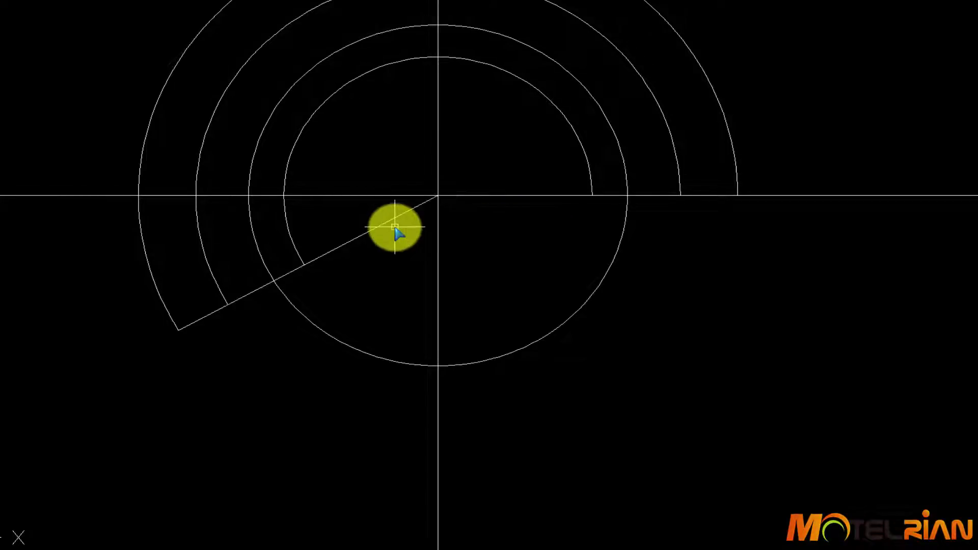
scroll(394, 227, "down", 2)
middle_click_drag(423, 233, 472, 273)
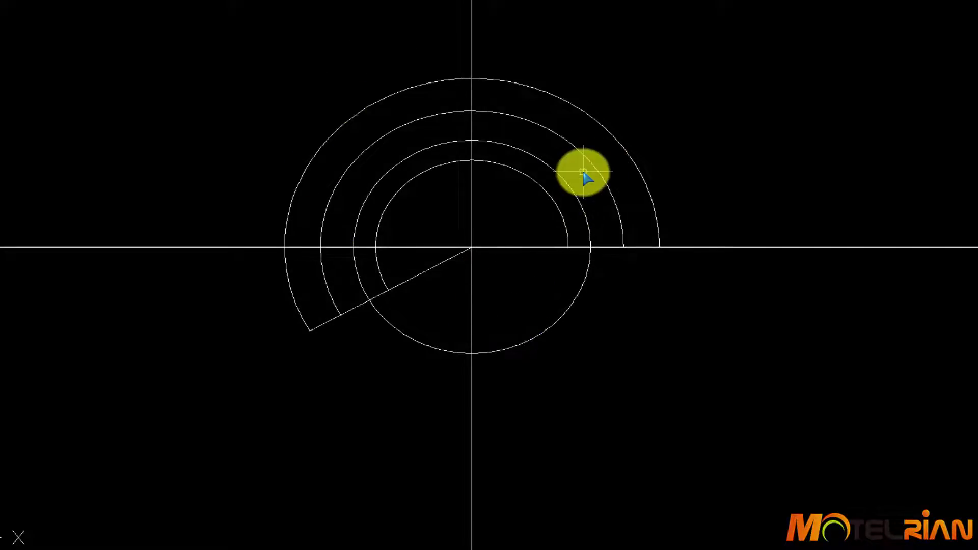
Add horizontal construction lines through the top of the outermost arc and the bottom of the full circle.
scroll(530, 142, "down", 4)
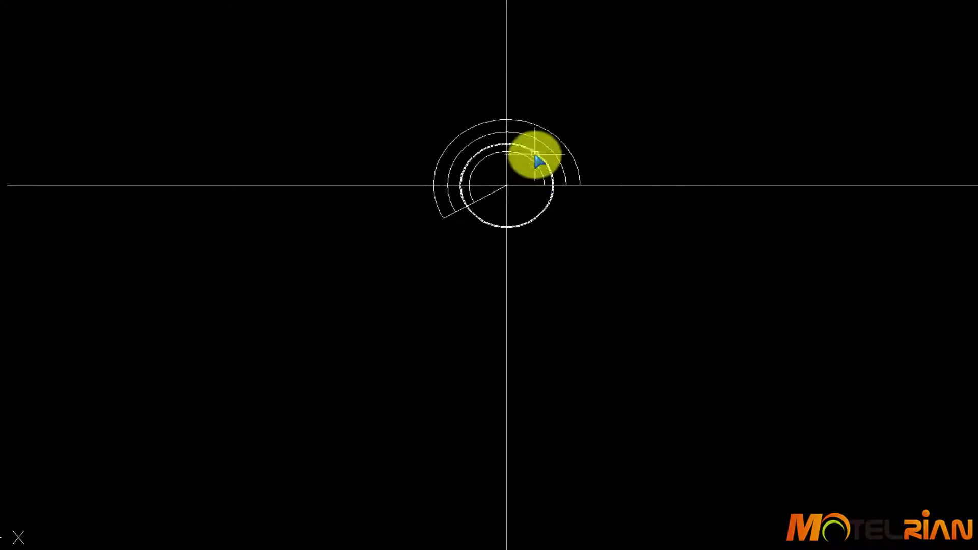
scroll(571, 209, "up", 2)
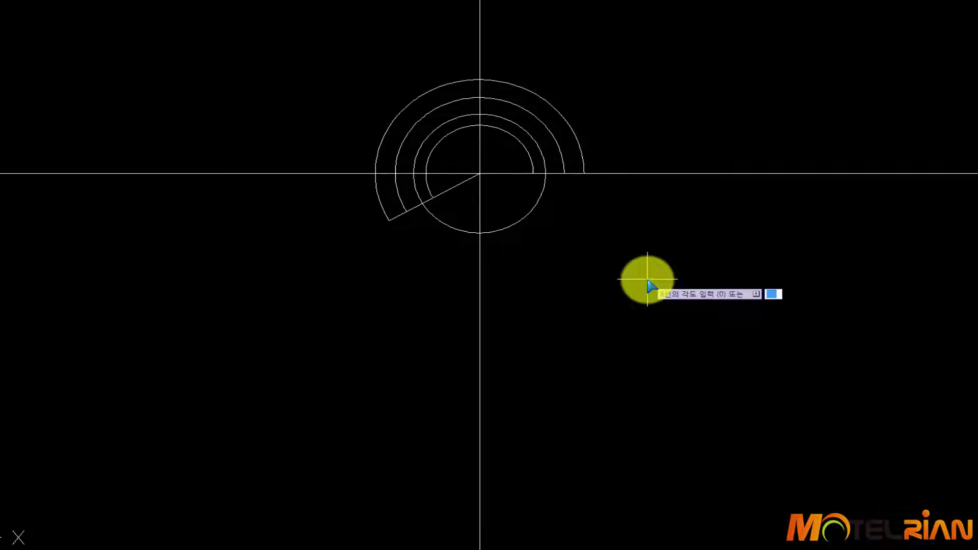
key("Escape")
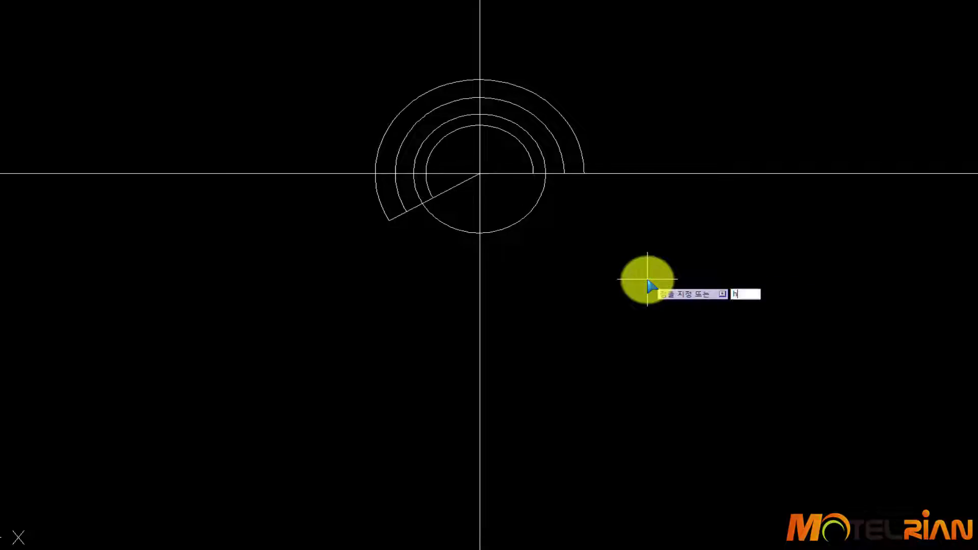
key("Return")
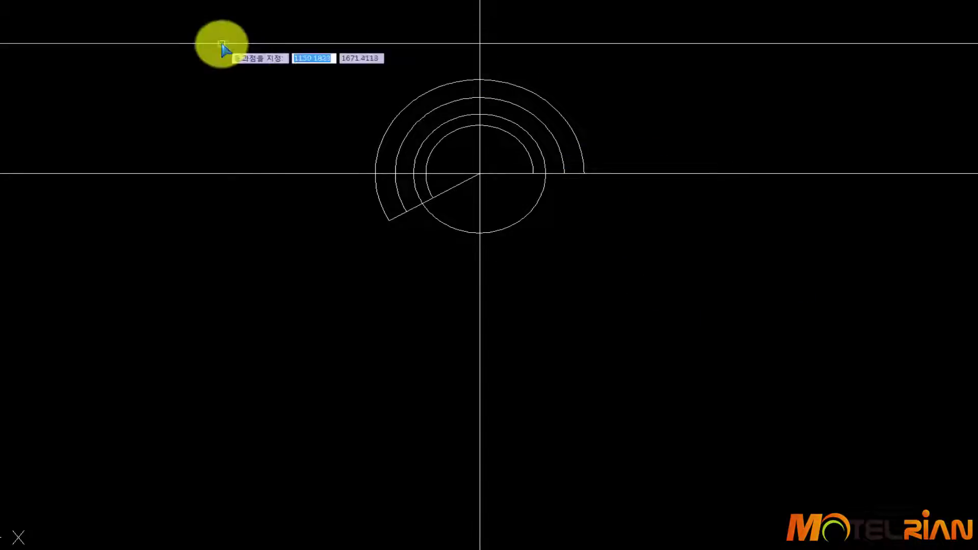
left_click(481, 81)
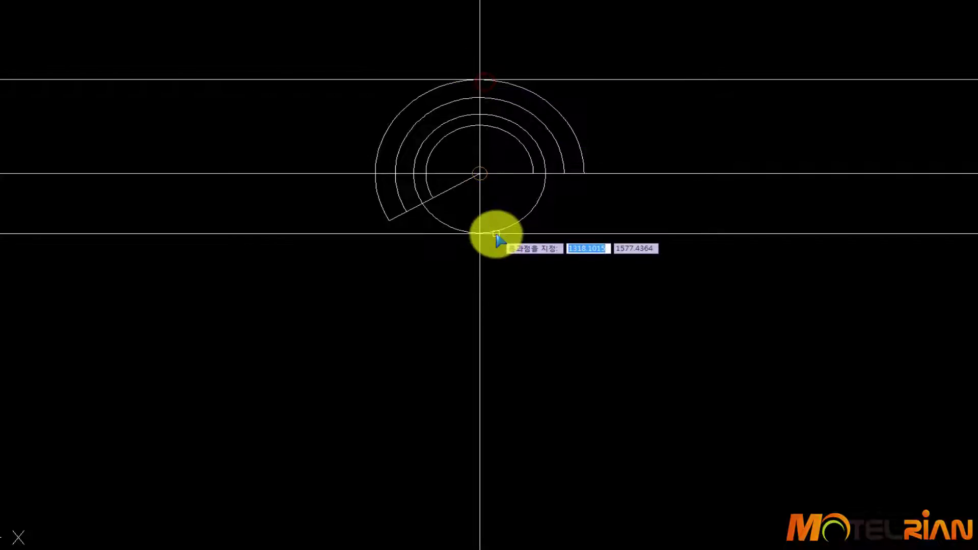
left_click(479, 233)
key("Return")
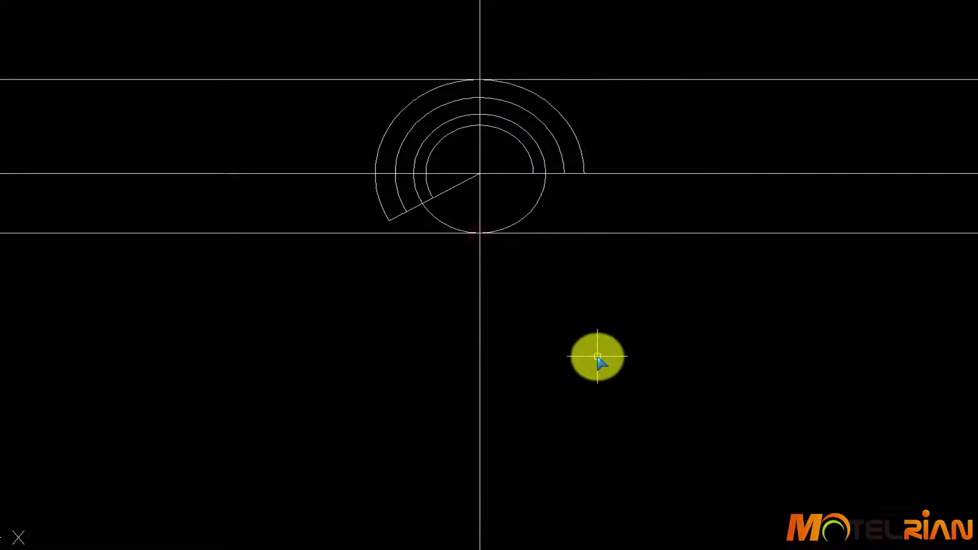
Add vertical construction lines through the leftmost and rightmost points of the outermost arc.
type("xl")
key("Return")
type("v")
key("Return")
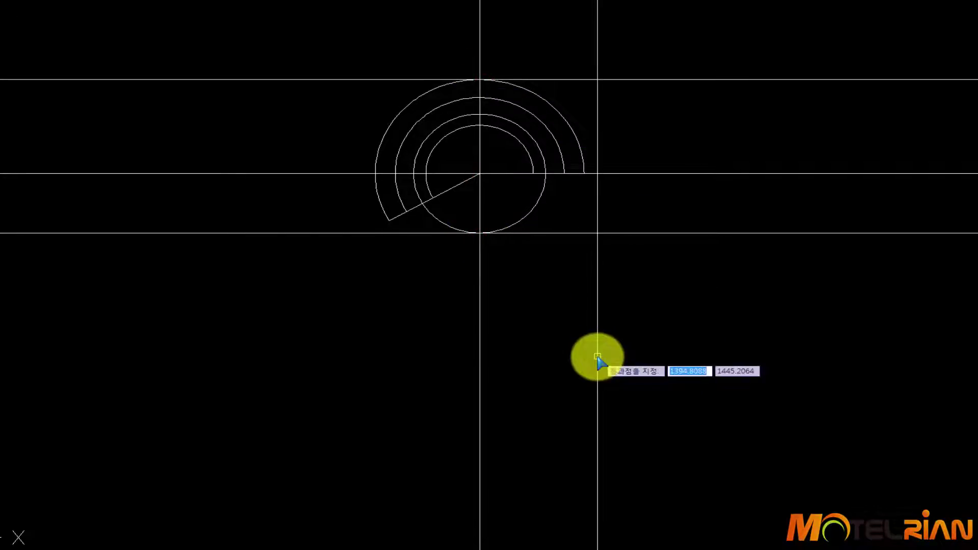
left_click(376, 174)
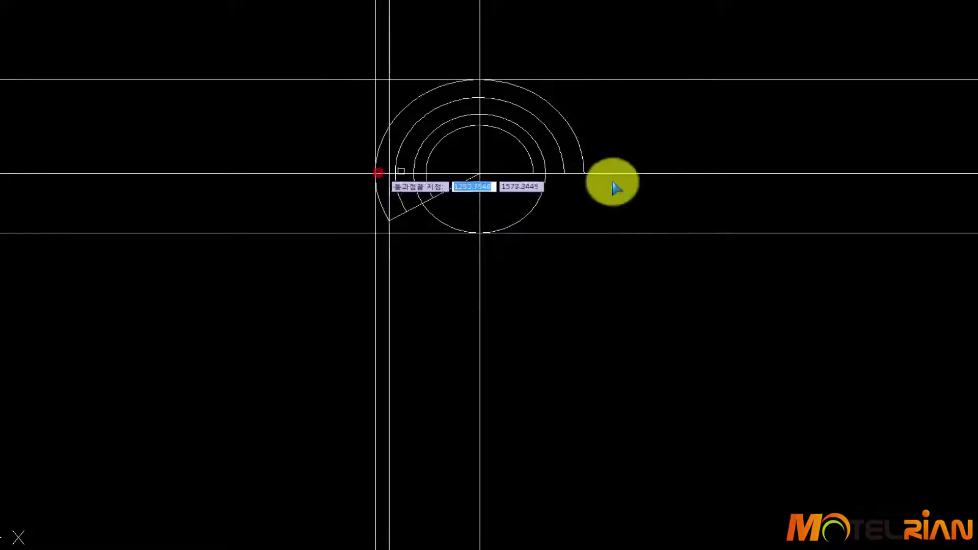
left_click(583, 174)
Offset the lowest horizontal construction line downward and the rightmost vertical construction line to the right by the same distance.
scroll(683, 296, "down", 4)
middle_click_drag(815, 345, 640, 268)
scroll(574, 221, "up", 3)
scroll(576, 224, "up", 2)
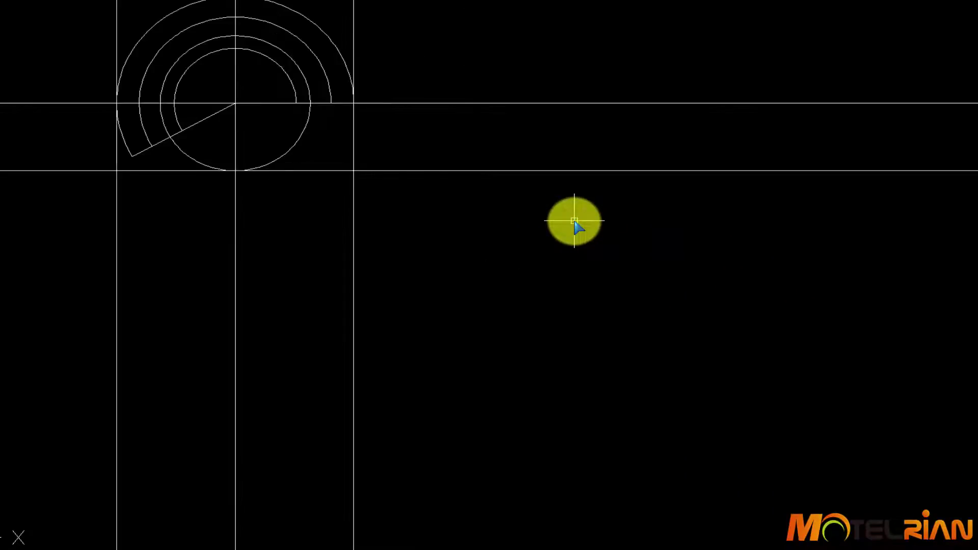
middle_click_drag(618, 236, 625, 273)
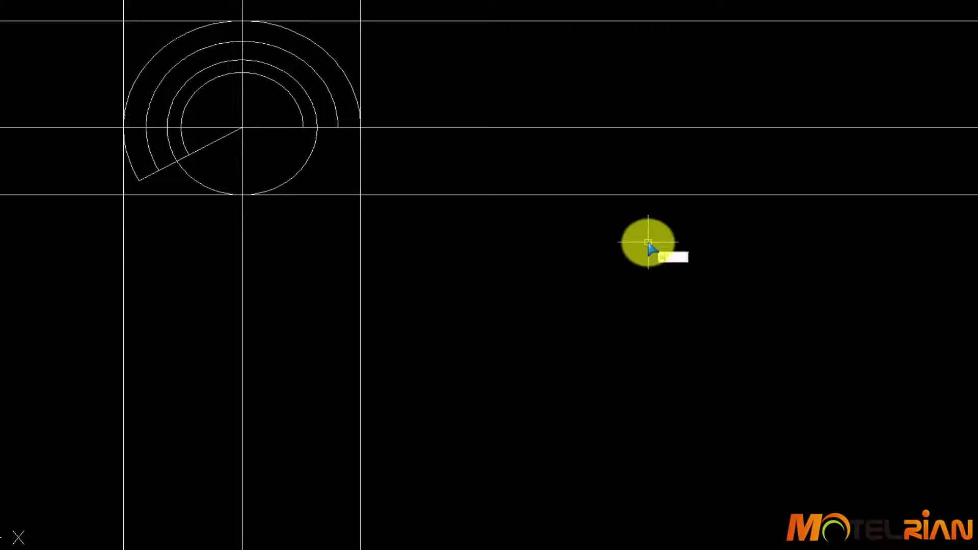
key("Return")
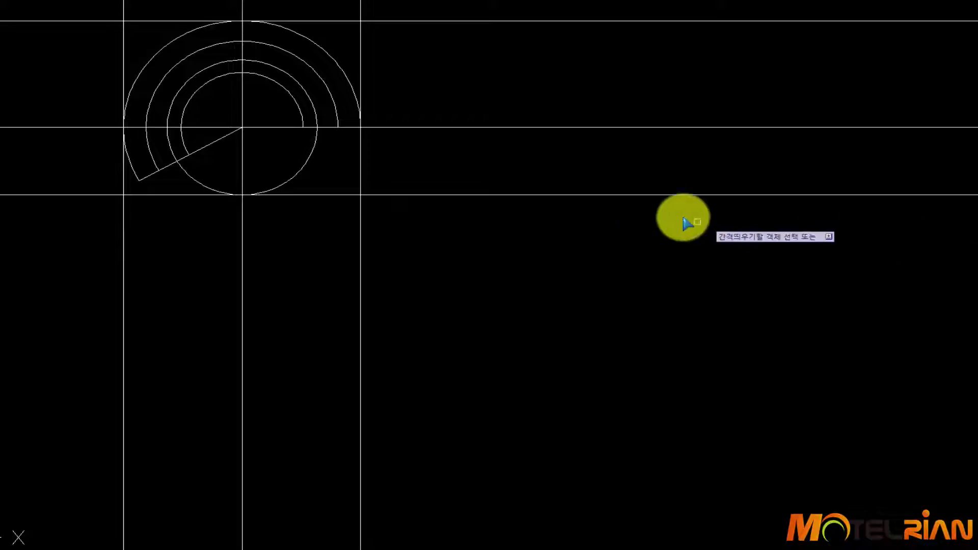
left_click(651, 195)
left_click(657, 301)
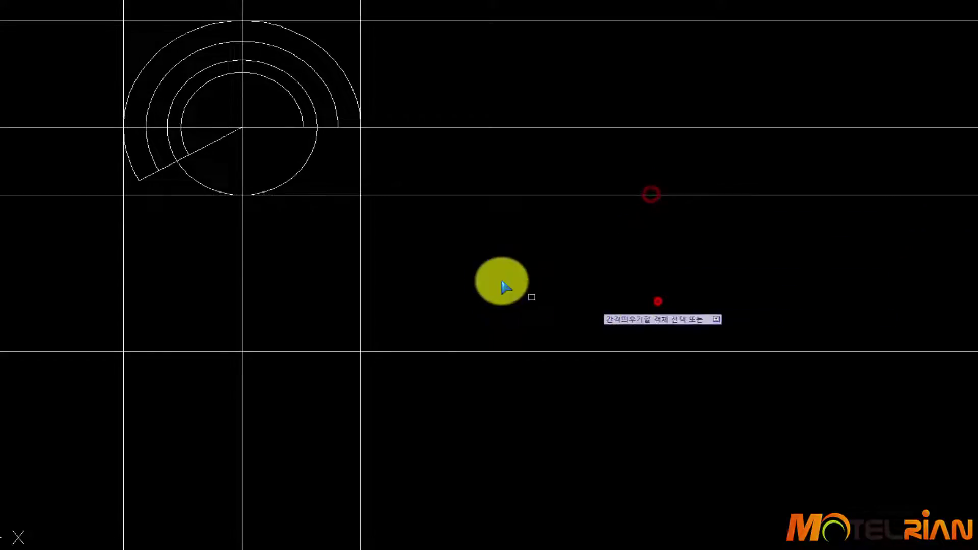
left_click(360, 265)
left_click(567, 276)
key("Return")
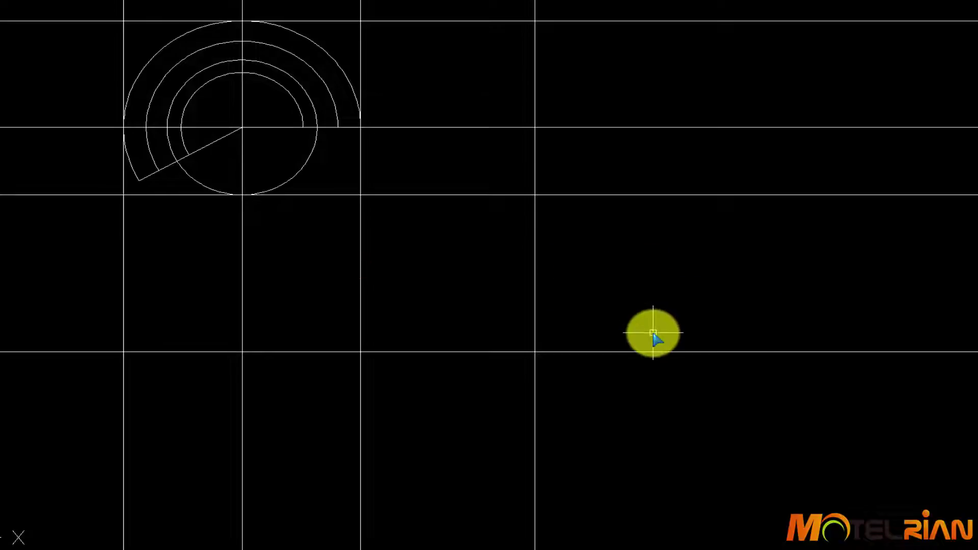
scroll(658, 334, "down", 2)
middle_click_drag(660, 334, 653, 300)
scroll(655, 296, "up", 2)
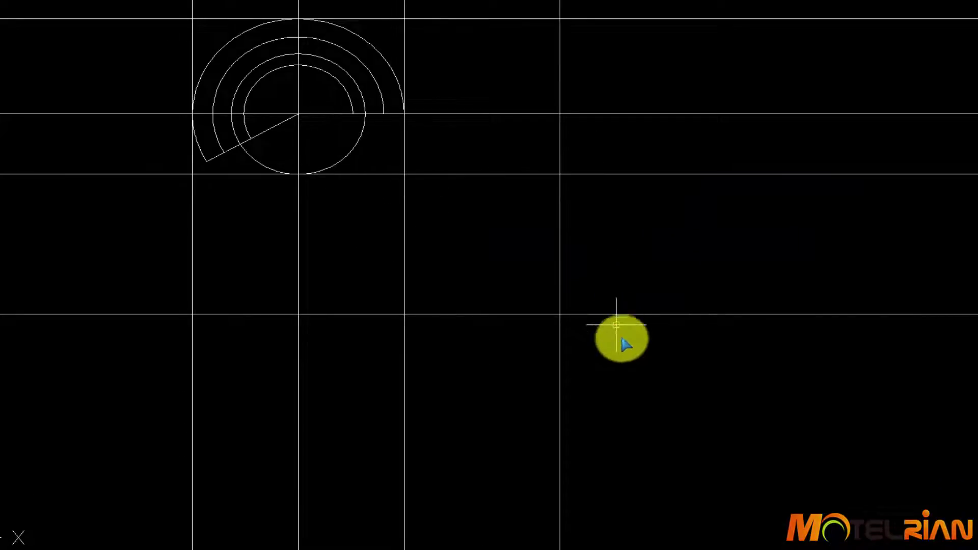
Offset the lowest horizontal construction line downward to set the front view's height.
middle_click_drag(620, 338, 644, 326)
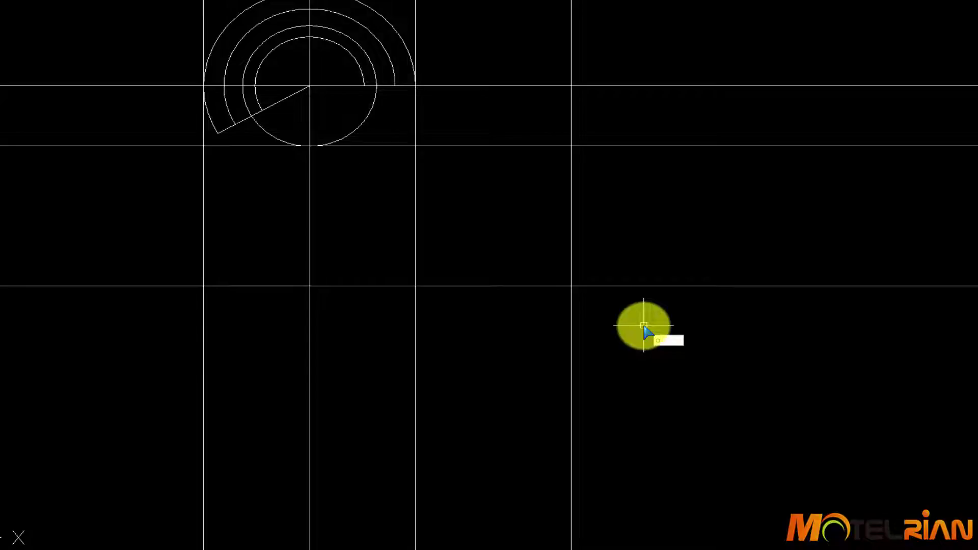
key("Return")
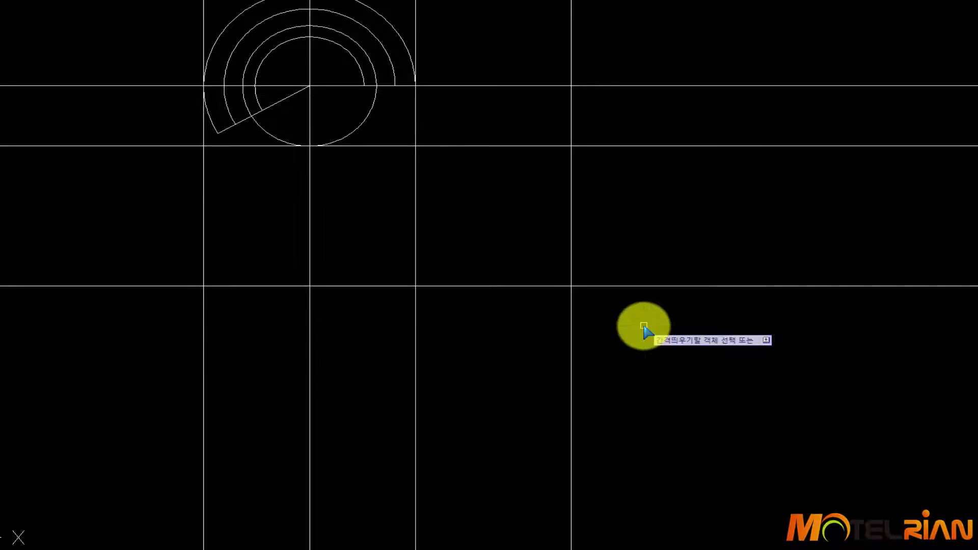
left_click(688, 286)
left_click(667, 421)
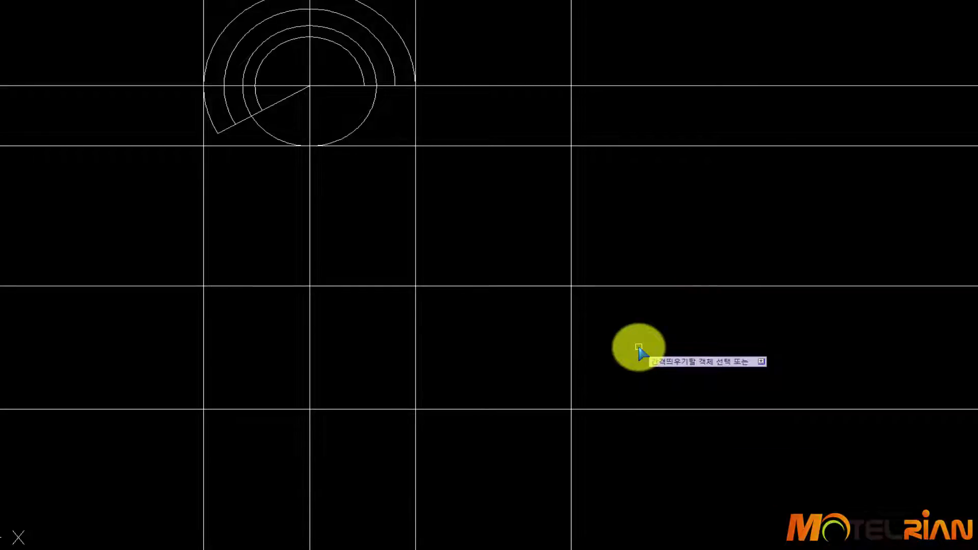
key("Escape")
Add a 45° construction line through the intersection of the rightmost arc's vertical line and the front view's upper horizontal line.
scroll(644, 332, "down", 2)
scroll(465, 295, "up", 3)
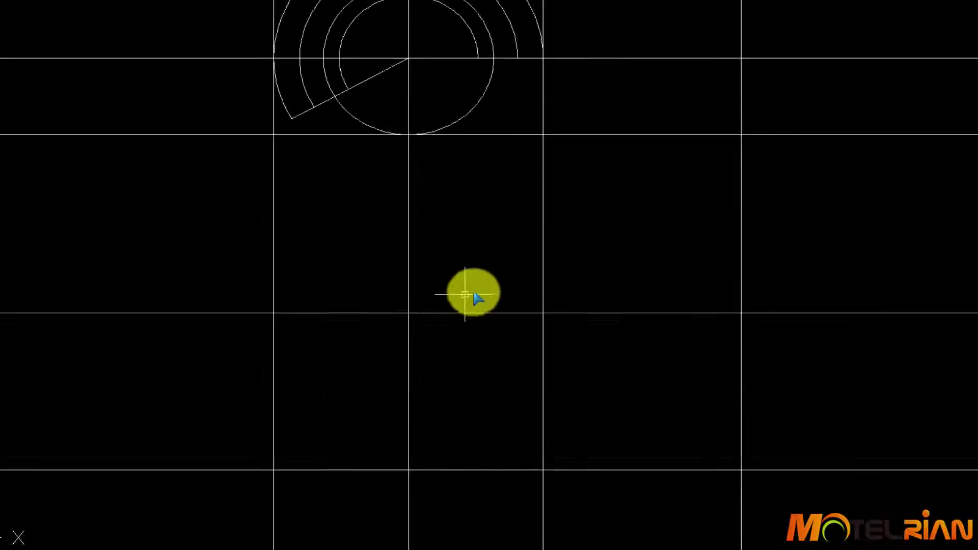
scroll(464, 295, "up", 1)
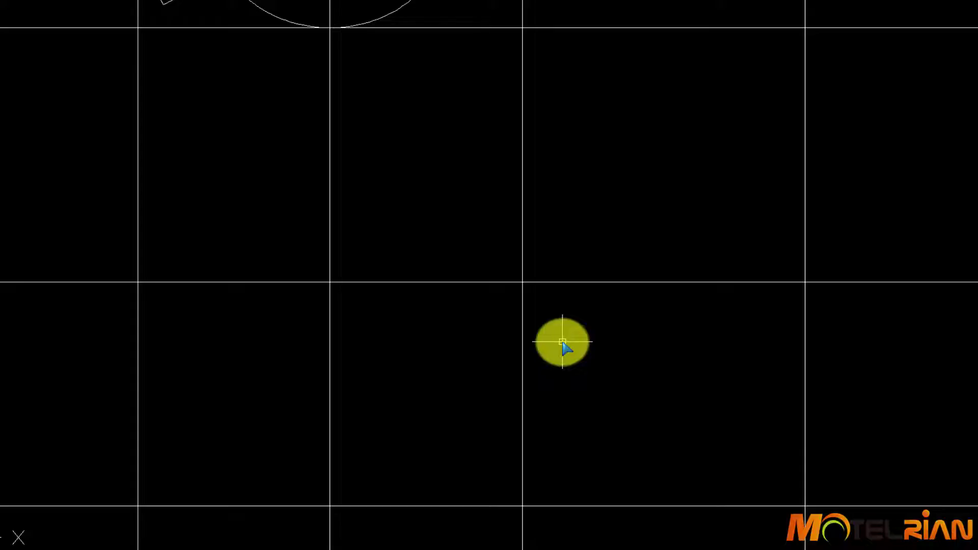
key("Return")
type("4")
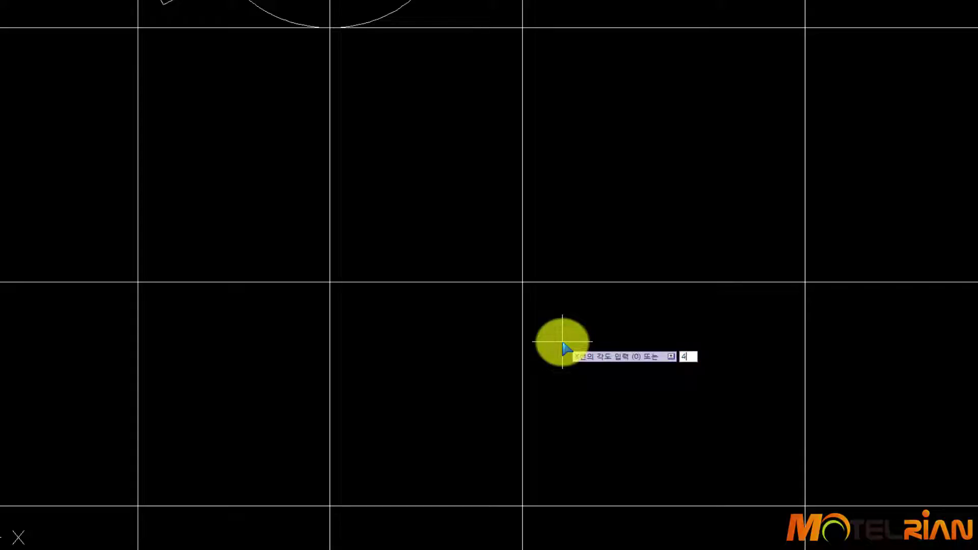
type("5")
key("Return")
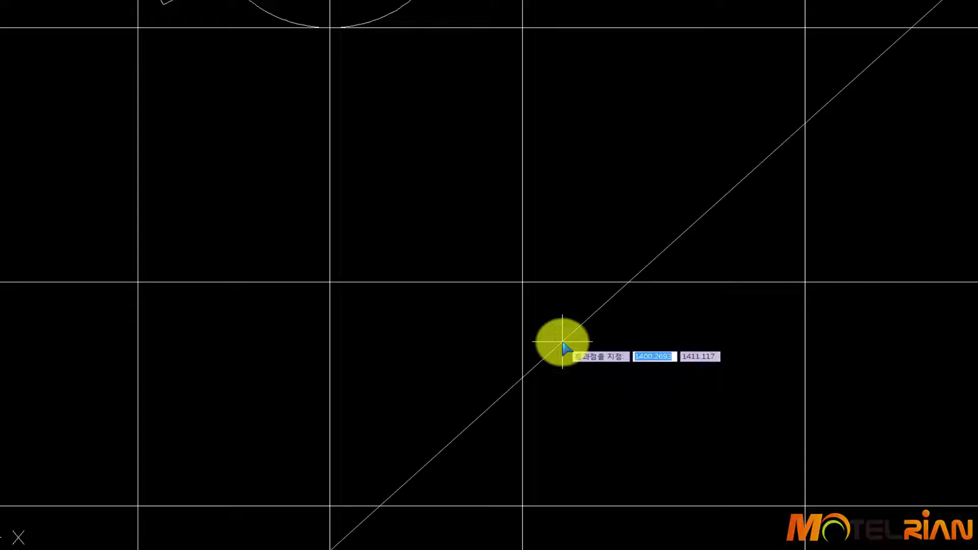
left_click(517, 290)
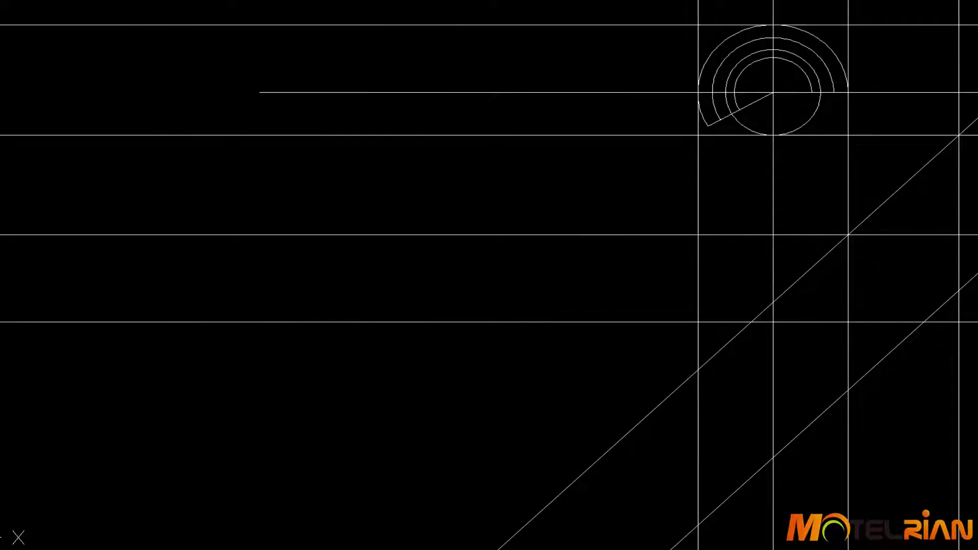
Draw a vertical line down from where the 45° line meets the uppermost horizontal line, past the lowest horizontal line.
middle_click_drag(977, 215, 667, 233)
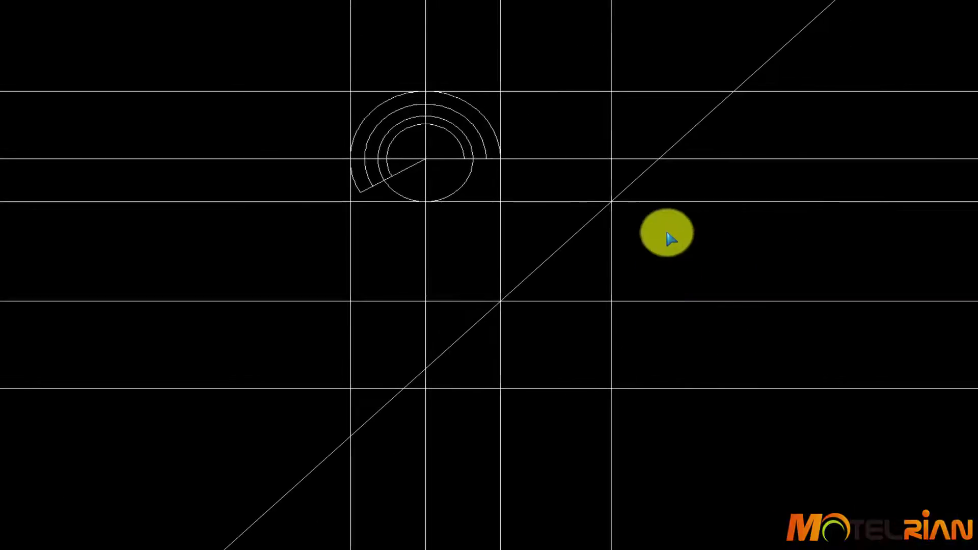
scroll(715, 150, "up", 2)
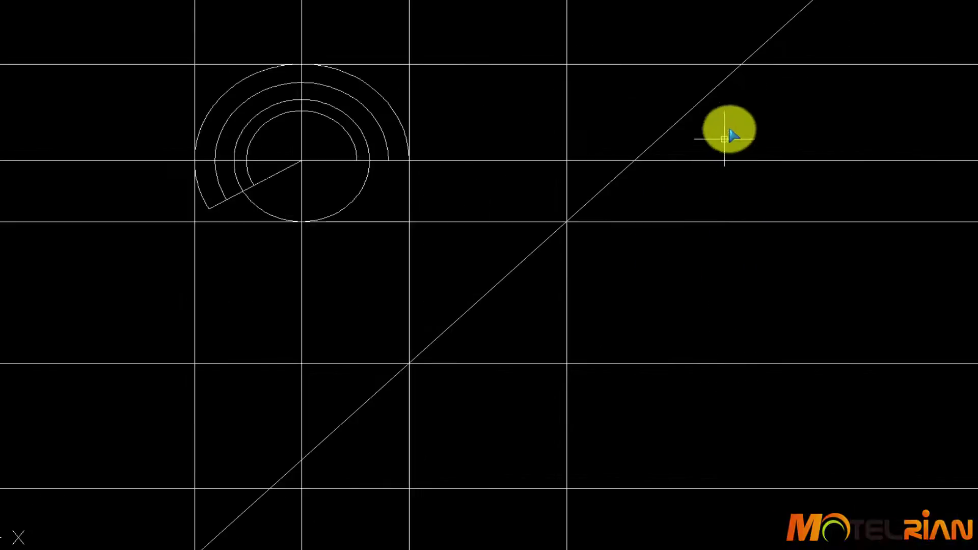
left_click(744, 67)
left_click(797, 532)
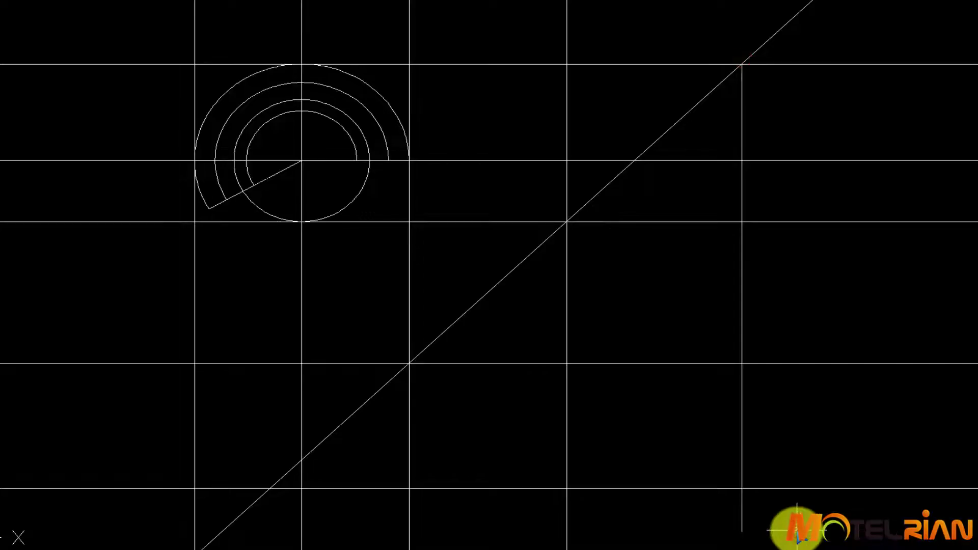
Trim the construction lines extending beyond the right, upper and left outer edges of the projection grid.
left_click(833, 519)
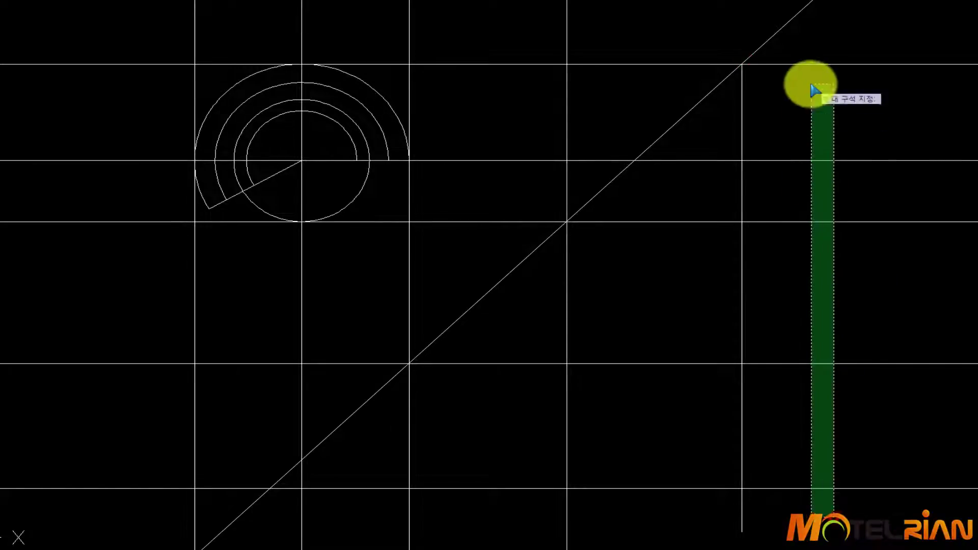
left_click(739, 27)
left_click(733, 29)
left_click(112, 42)
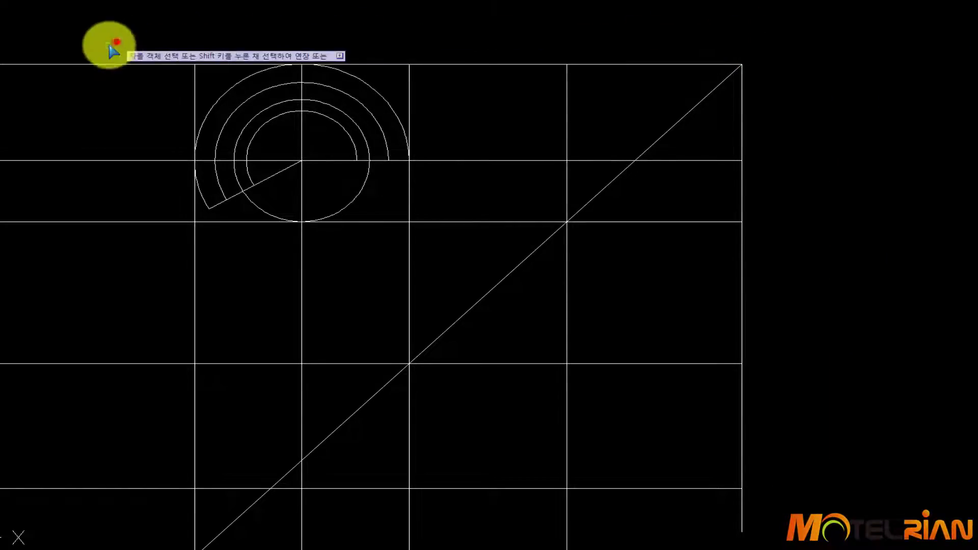
left_click(112, 524)
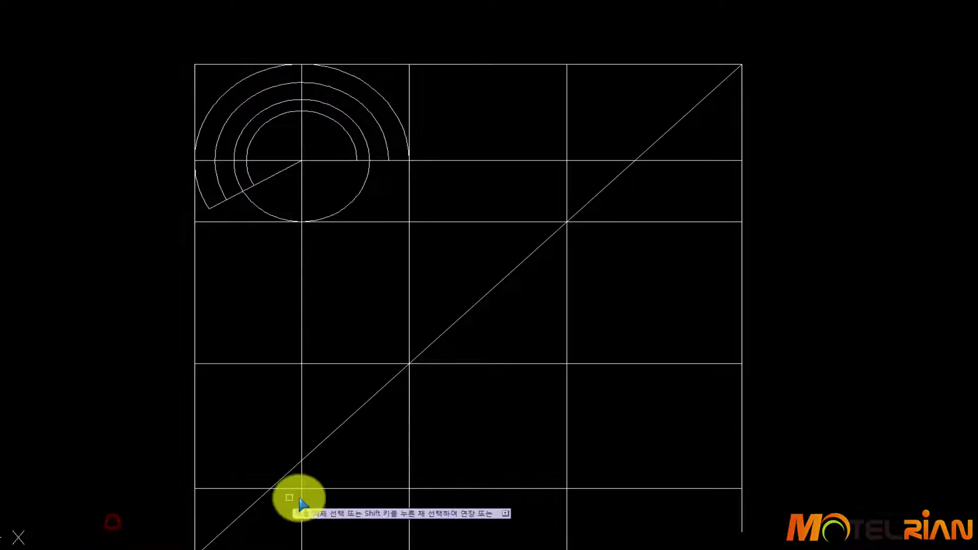
Trim the 45° line back to the front view's upper right corner and the vertical lines extending below the lowest horizontal line.
middle_click_drag(258, 518, 239, 343)
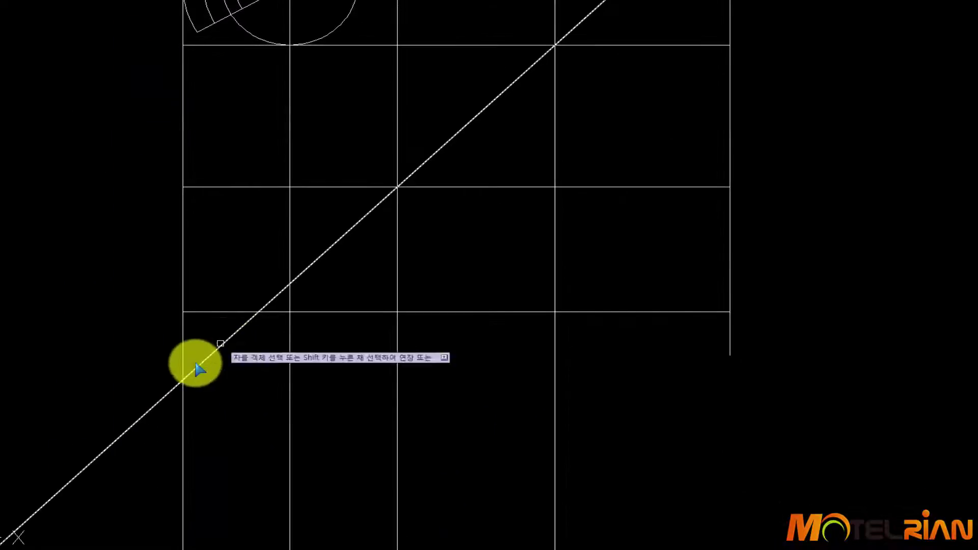
left_click(273, 298)
left_click(328, 253)
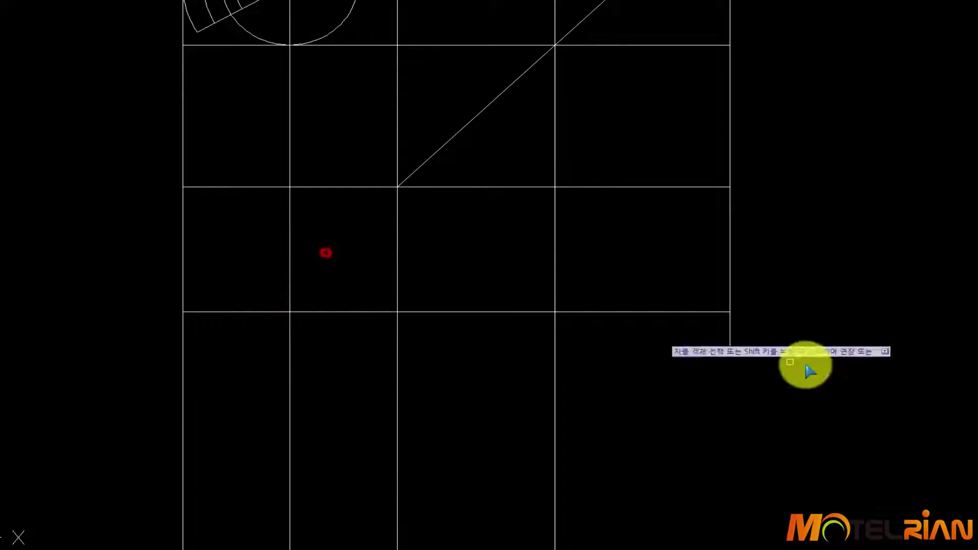
left_click(833, 334)
left_click(95, 403)
middle_click_drag(474, 388, 532, 539)
middle_click_drag(545, 365, 557, 387)
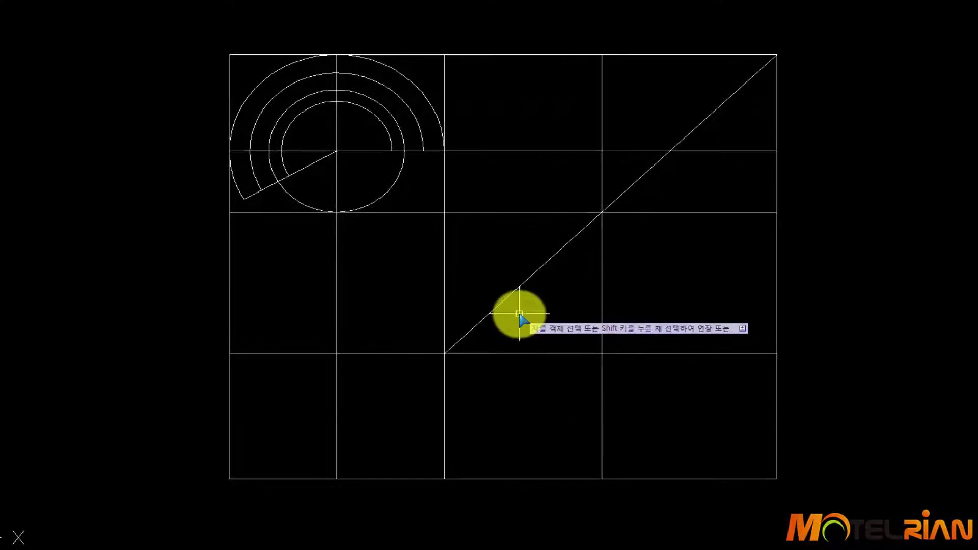
key("Return")
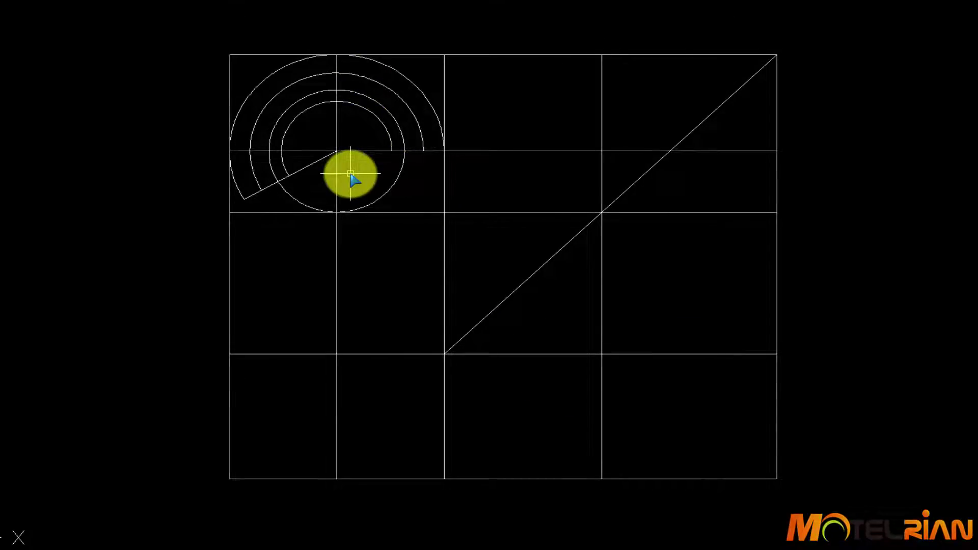
mouse_move(200, 44)
left_mouse_down()
mouse_move(228, 159)
mouse_move(287, 204)
left_mouse_up()
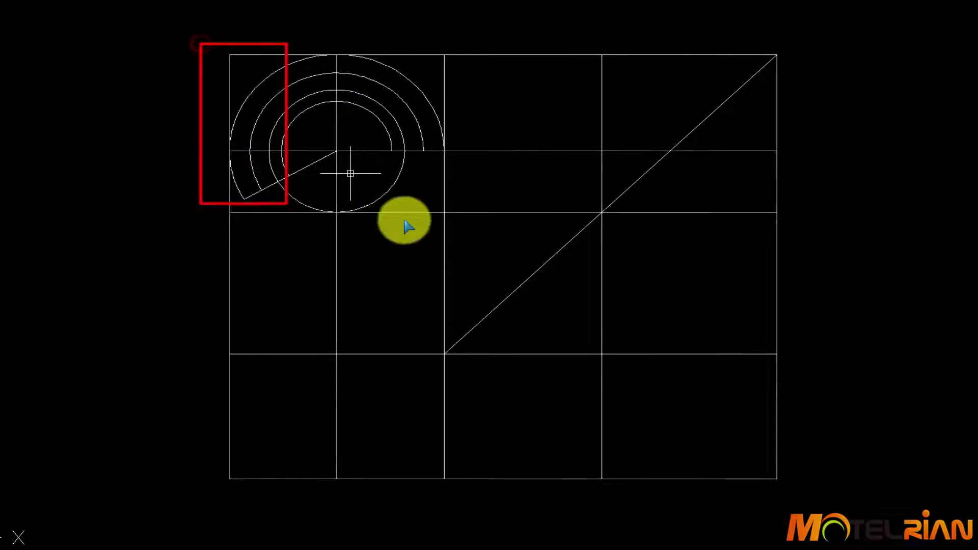
left_click_drag(406, 223, 457, 221)
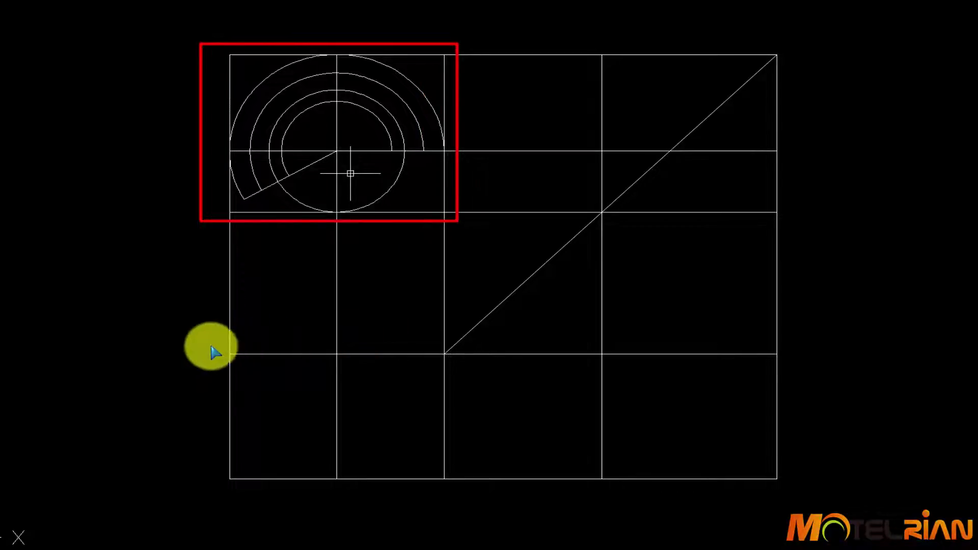
left_click_drag(205, 343, 451, 488)
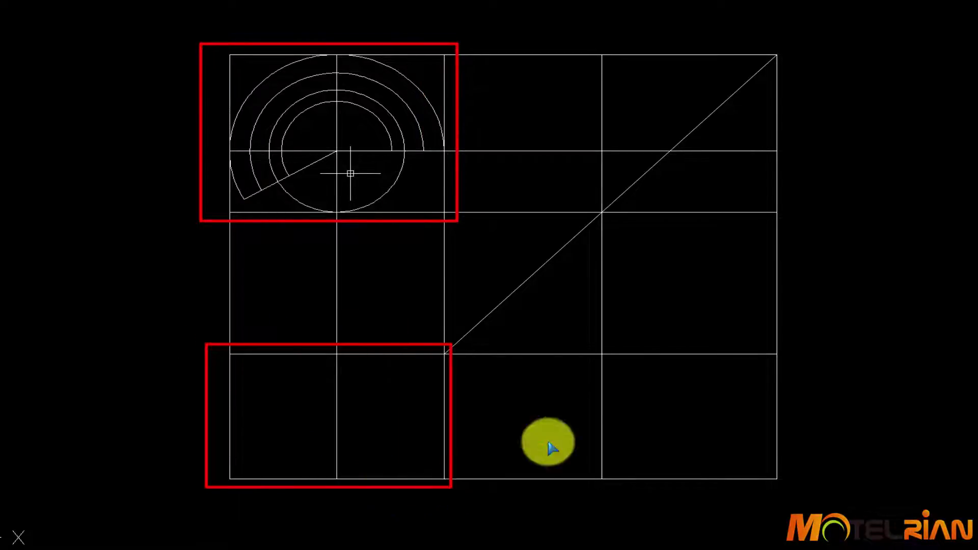
left_click_drag(594, 344, 782, 487)
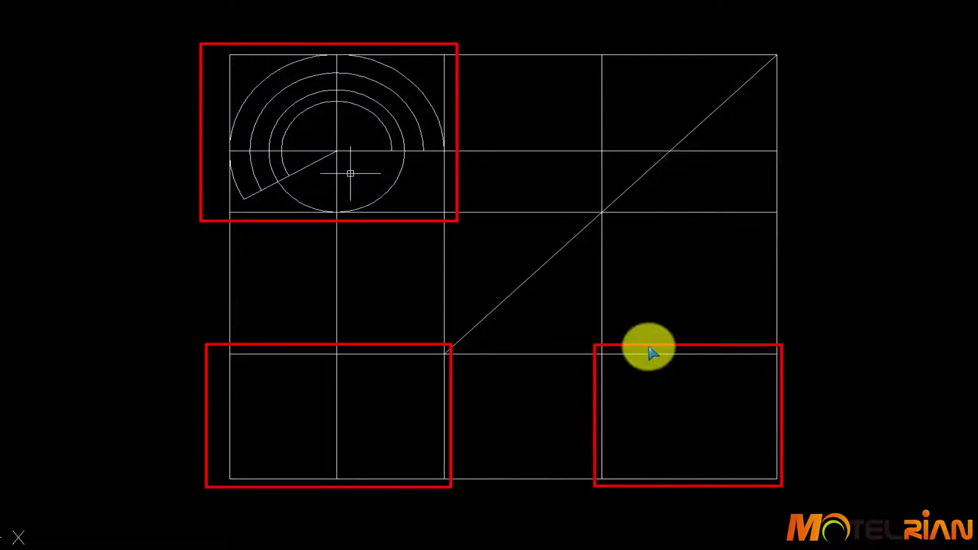
key("Escape")
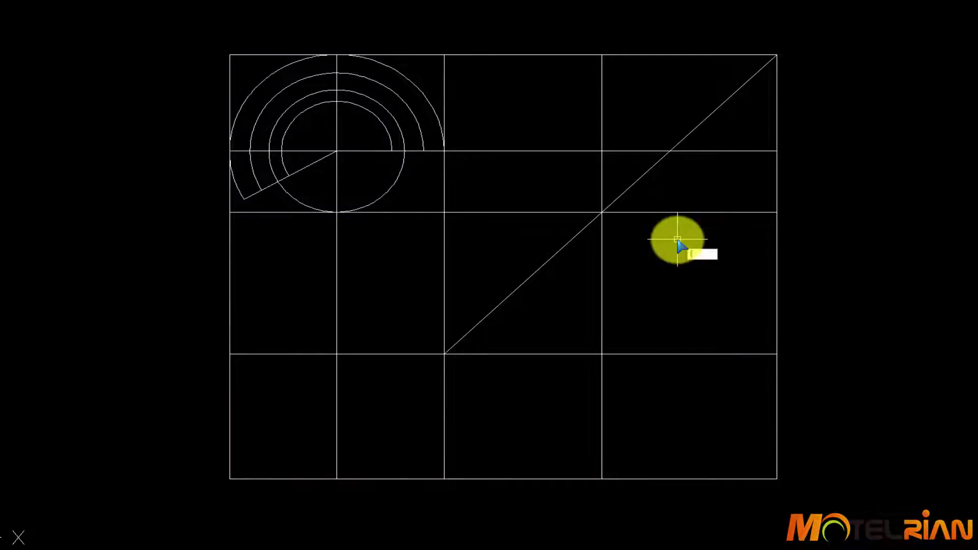
Project the arc center's horizontal line down from the 45° line into the right view and trim its lower end at the base line.
key("Return")
left_click(669, 150)
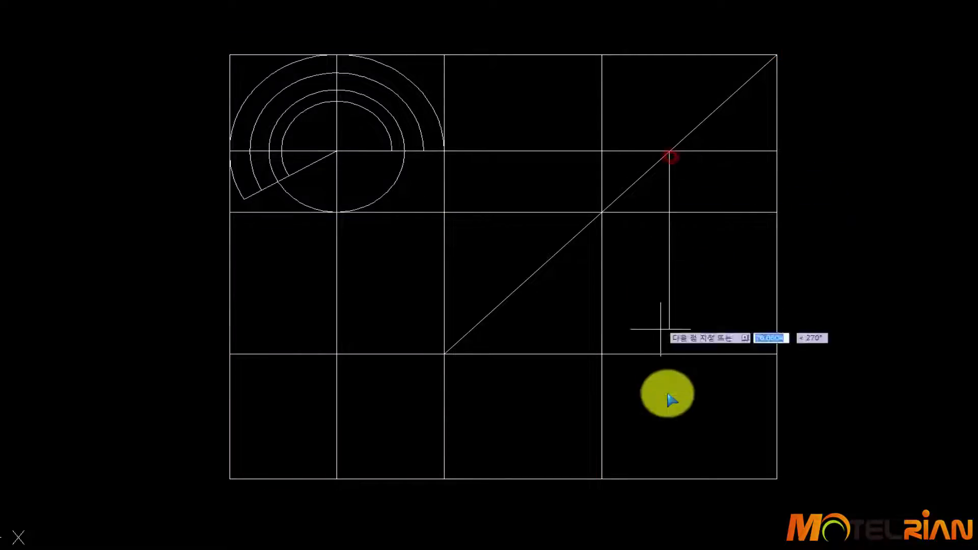
left_click(664, 504)
key("Return")
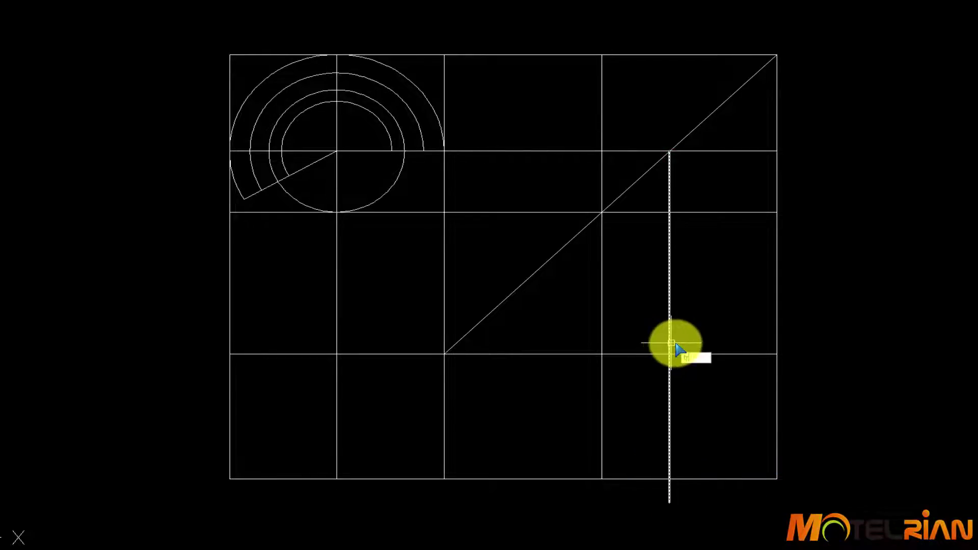
key("Return")
left_click(671, 490)
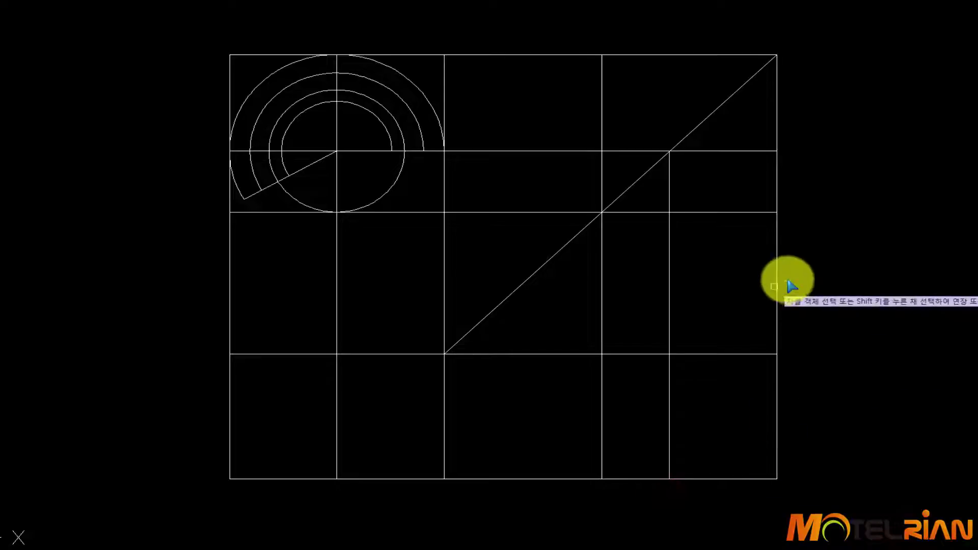
Trim away the projection lines running between the top, front and right view boxes.
mouse_move(789, 282)
left_mouse_down()
mouse_move(568, 321)
mouse_move(563, 436)
mouse_move(530, 520)
left_mouse_up()
left_click_drag(470, 277, 197, 272)
left_click_drag(506, 218, 497, 40)
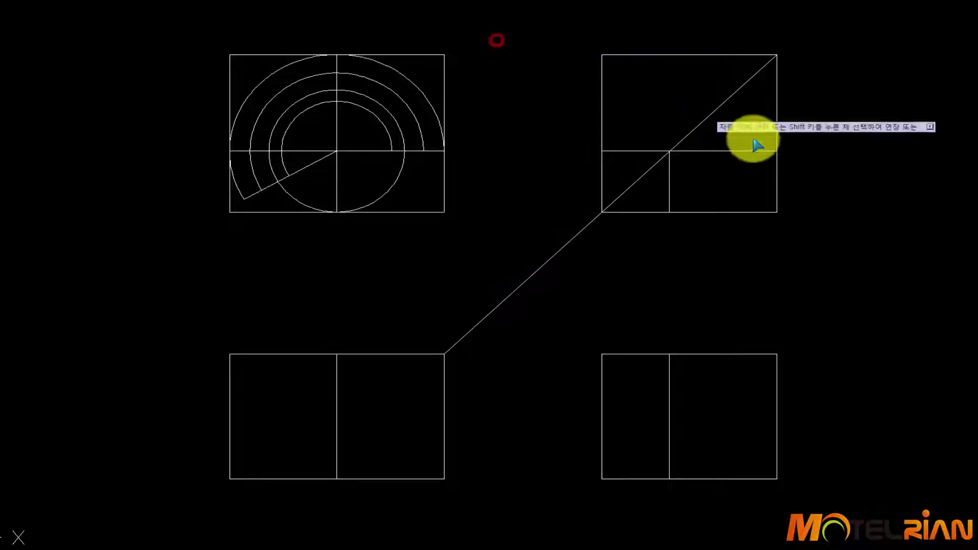
key("Escape")
Delete the leftover projection lines above the right view, keeping the 45° line.
left_click(805, 129)
left_click(705, 251)
left_click(677, 103)
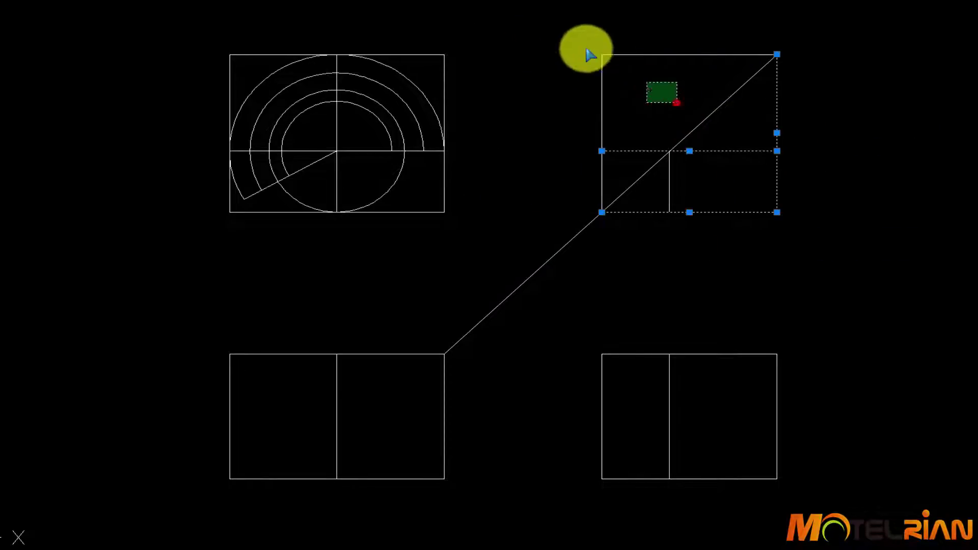
left_click(567, 33)
left_click(655, 191)
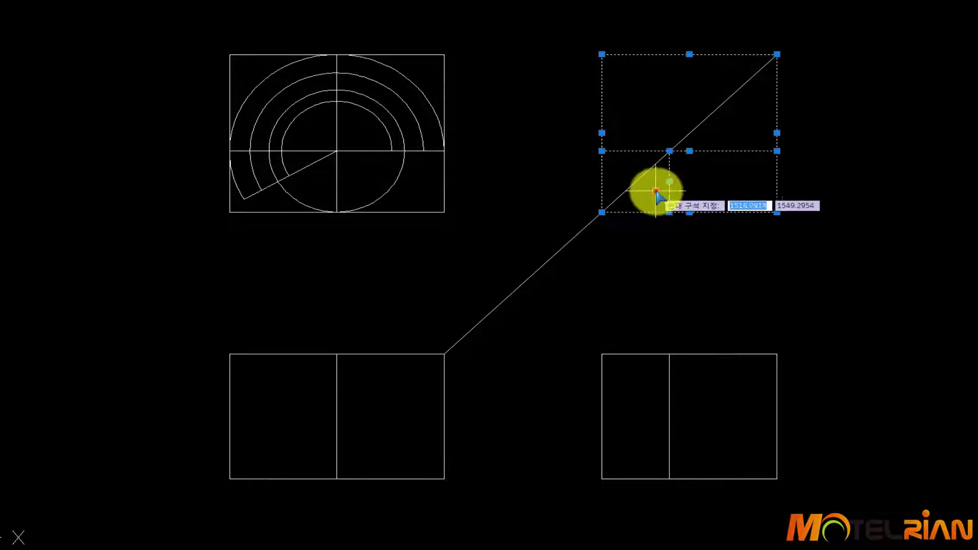
left_click(655, 190)
key("Delete")
Delete the four bounding lines around the top view's arcs and circle.
left_click(452, 193)
left_click(422, 249)
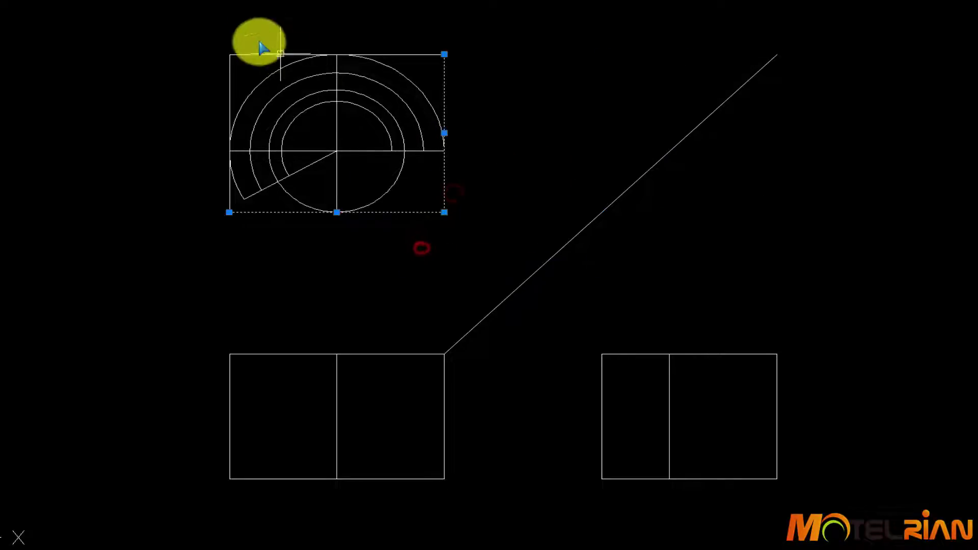
left_click(246, 66)
left_click(179, 35)
key("Delete")
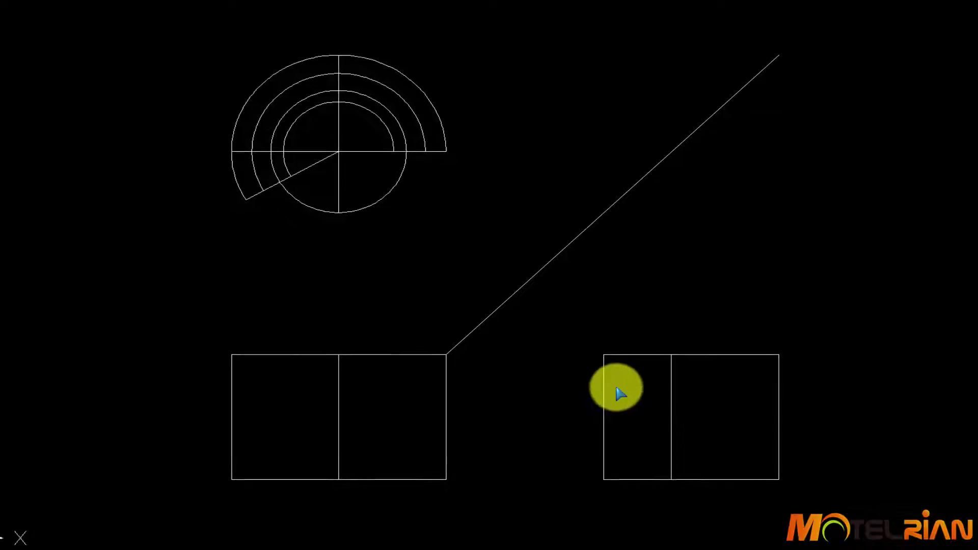
Assign the vertical middle line of the front view and the inner vertical line of the right view to the green centerline layer.
left_click(395, 411)
left_click(294, 412)
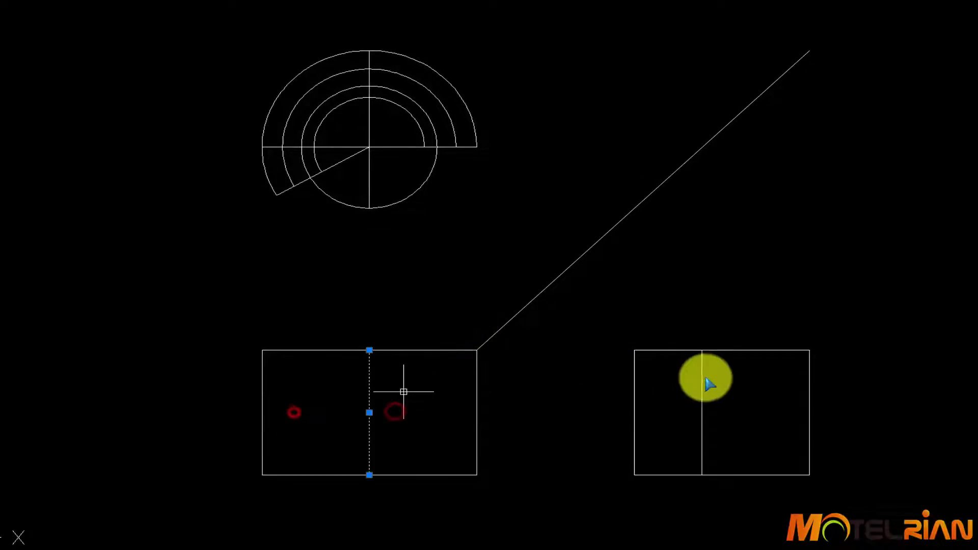
left_click(748, 396)
left_click(672, 395)
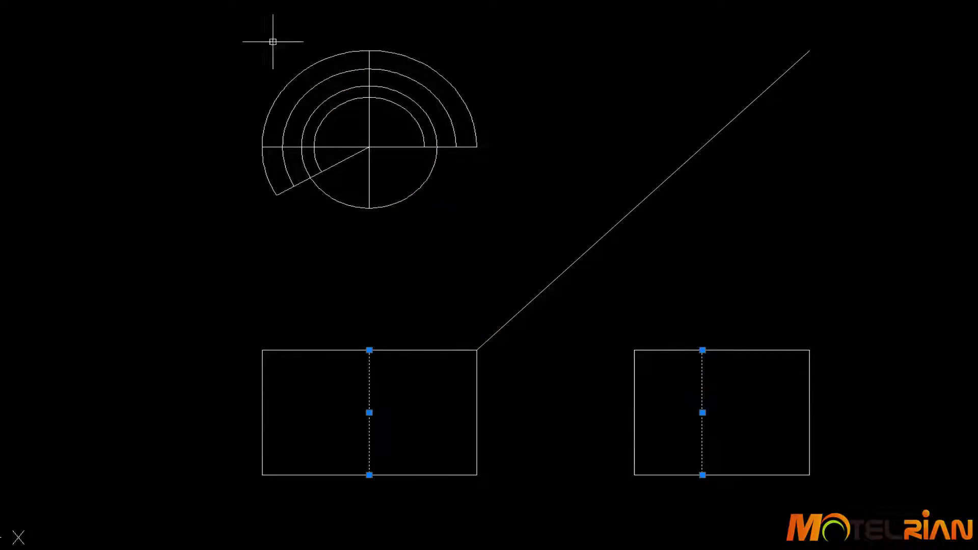
left_click(134, 2)
left_click(142, 13)
key("Escape")
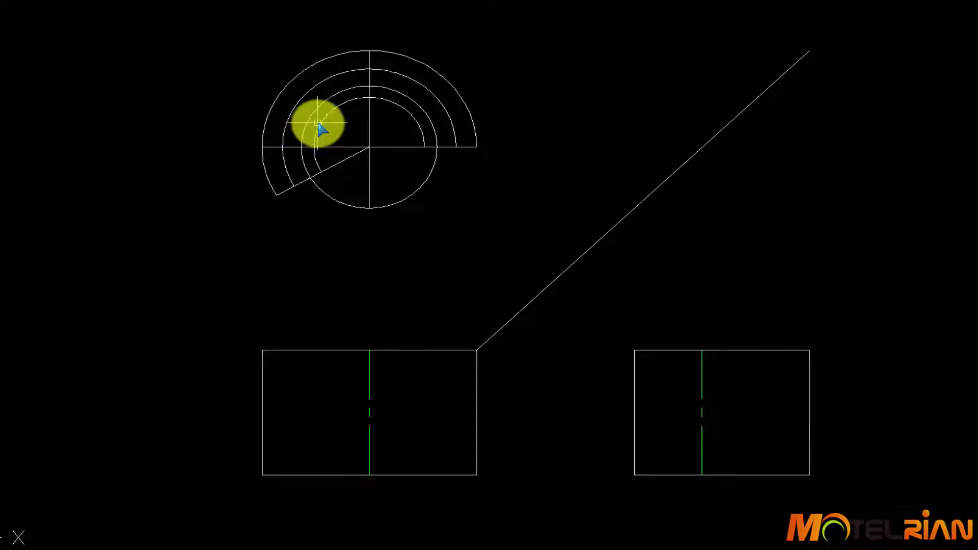
Assign the horizontal line through the top view's centre to the green center layer.
scroll(308, 137, "up", 2)
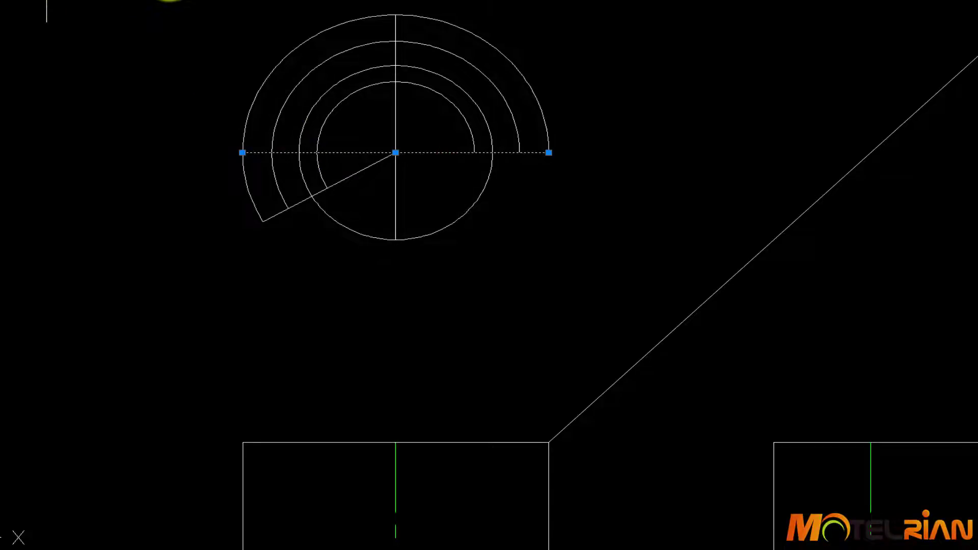
left_click(173, 1)
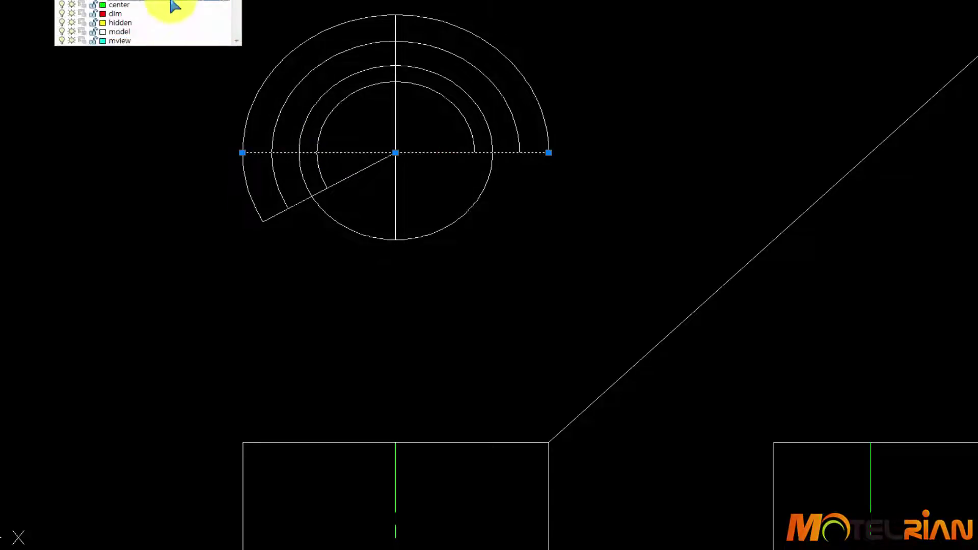
left_click(168, 6)
key("Escape")
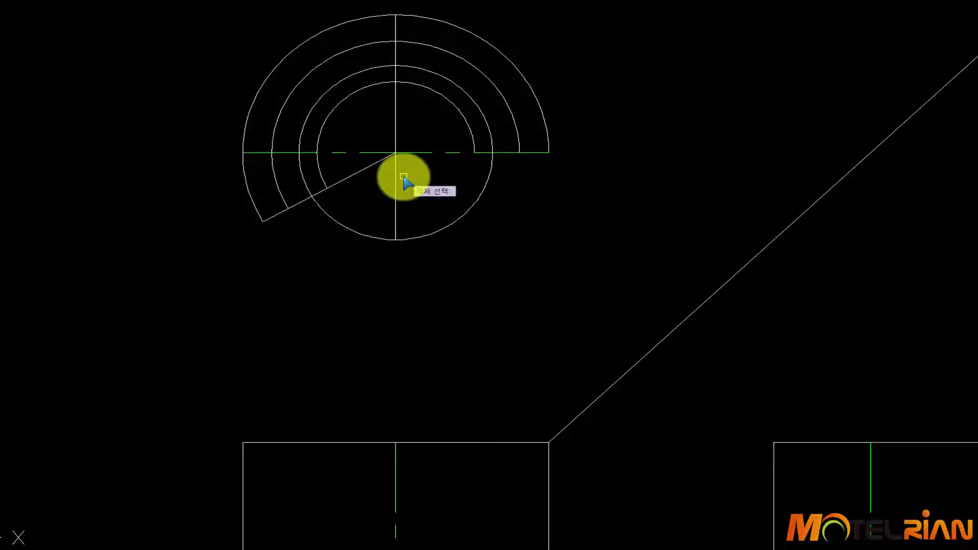
Break the top view's slanted line at the innermost arc and its vertical line at the top of the circle.
left_click(375, 163)
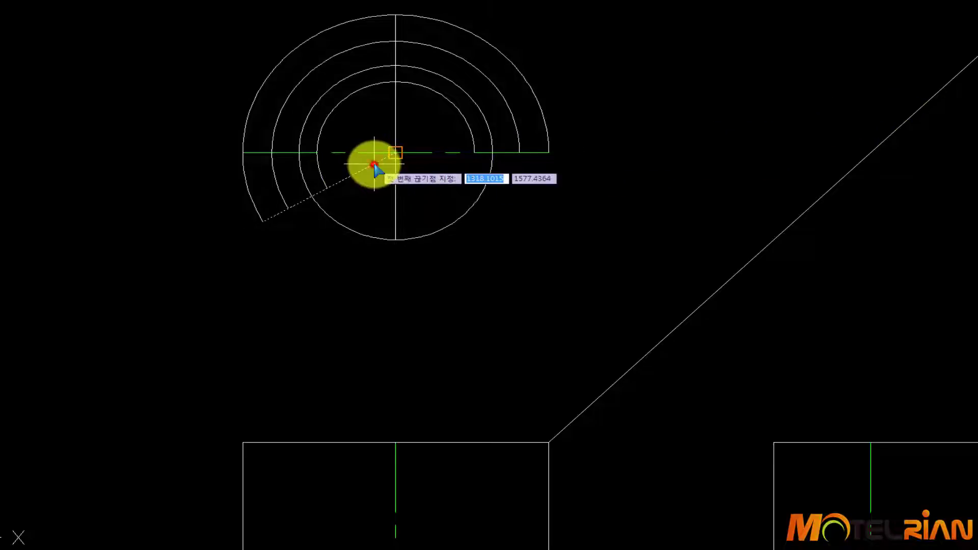
left_click(326, 188)
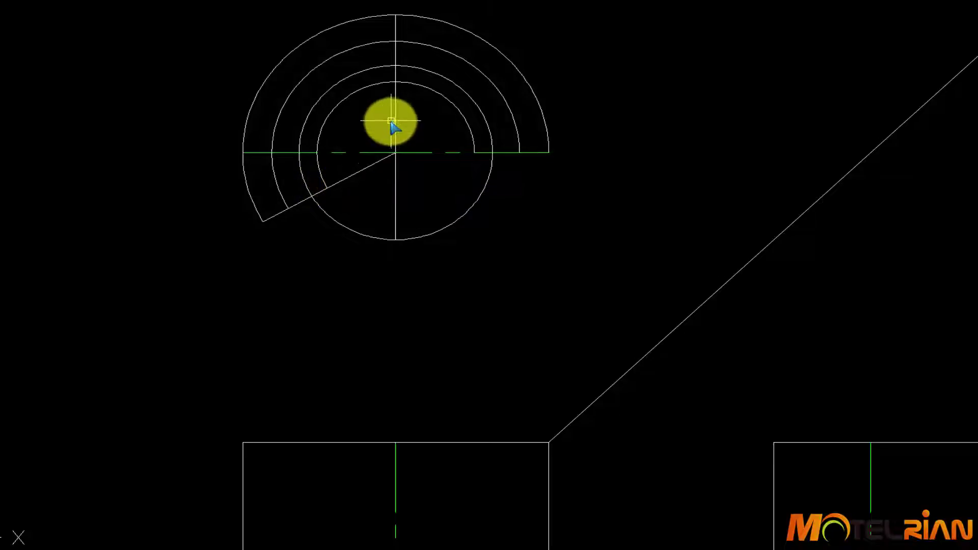
middle_click_drag(391, 122, 377, 166)
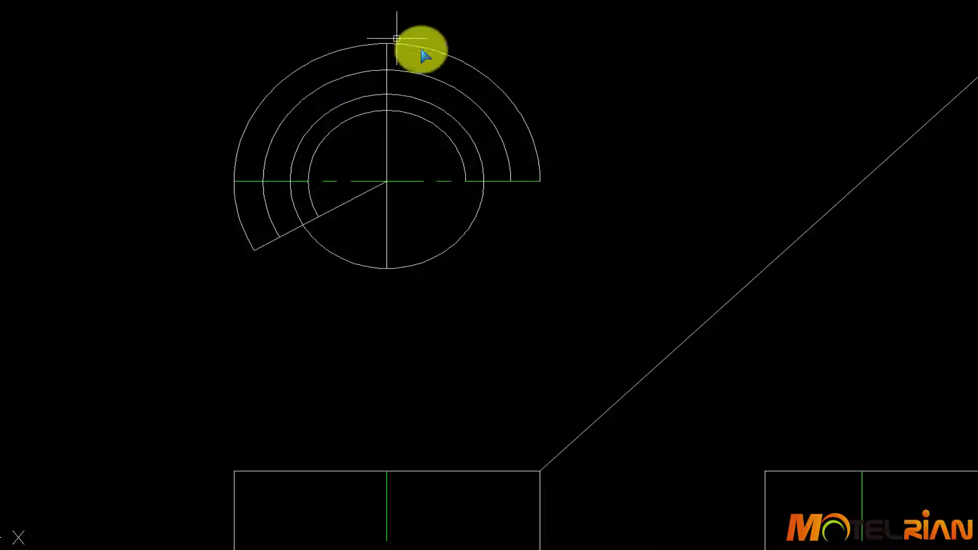
left_click(386, 55)
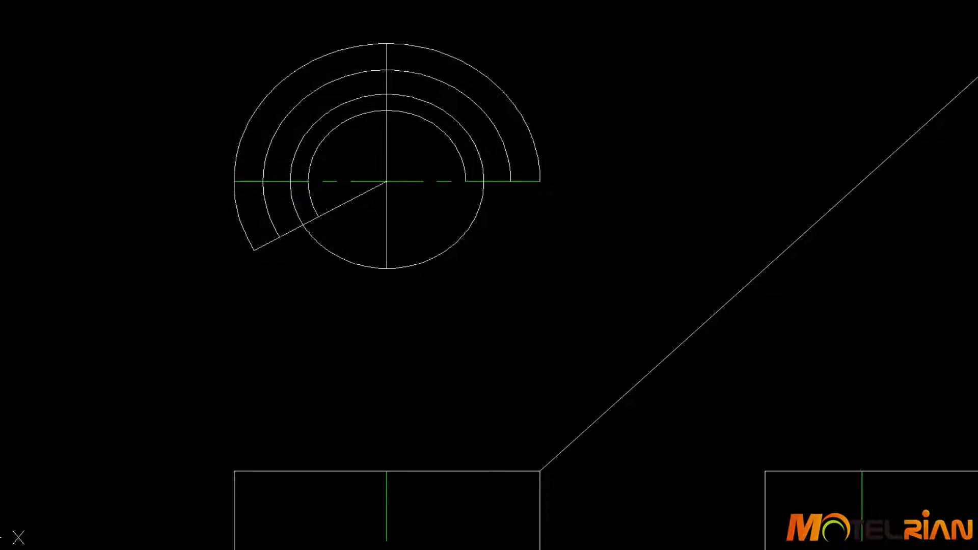
left_click(387, 56)
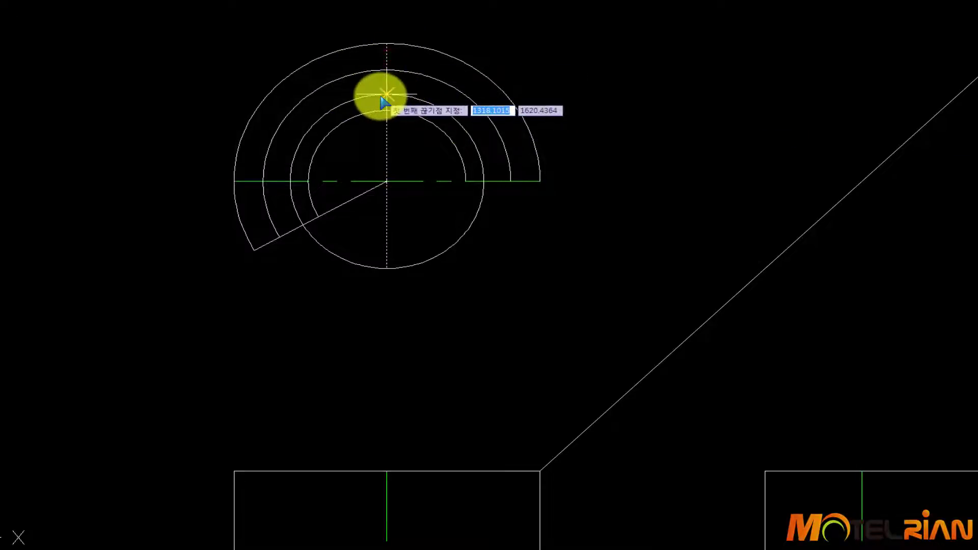
left_click(387, 94)
Assign the upper piece of the vertical line and the inner piece of the slanted line to the center layer.
left_click(393, 58)
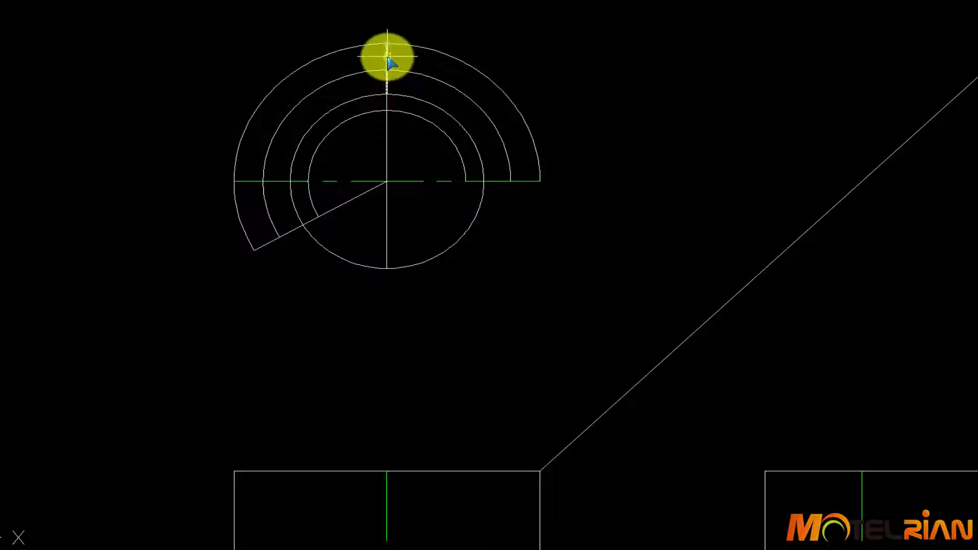
left_click(387, 59)
left_click(358, 199)
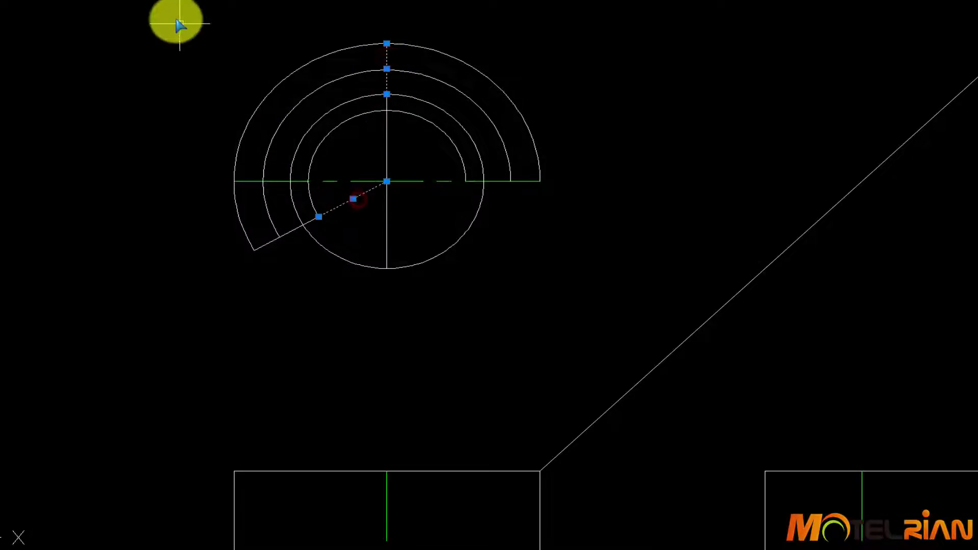
left_click(174, 1)
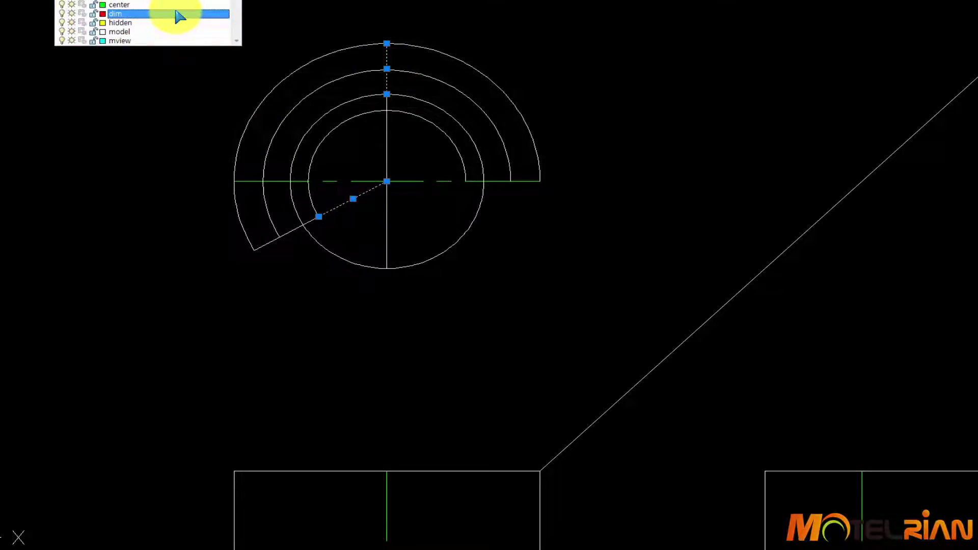
left_click(176, 4)
key("Escape")
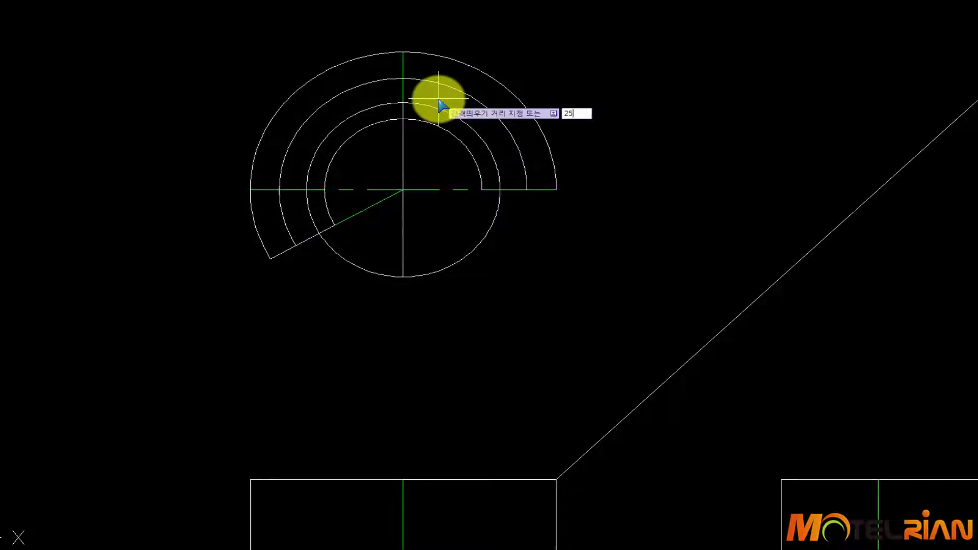
Offset the top view's white vertical line 25 to the right and extend the copy up to the outermost arc.
left_click(403, 106)
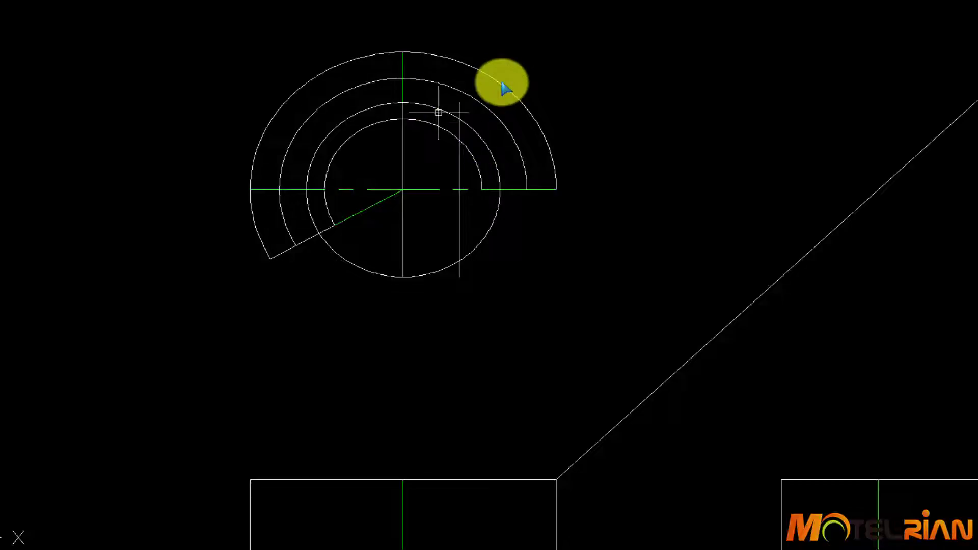
key("Return")
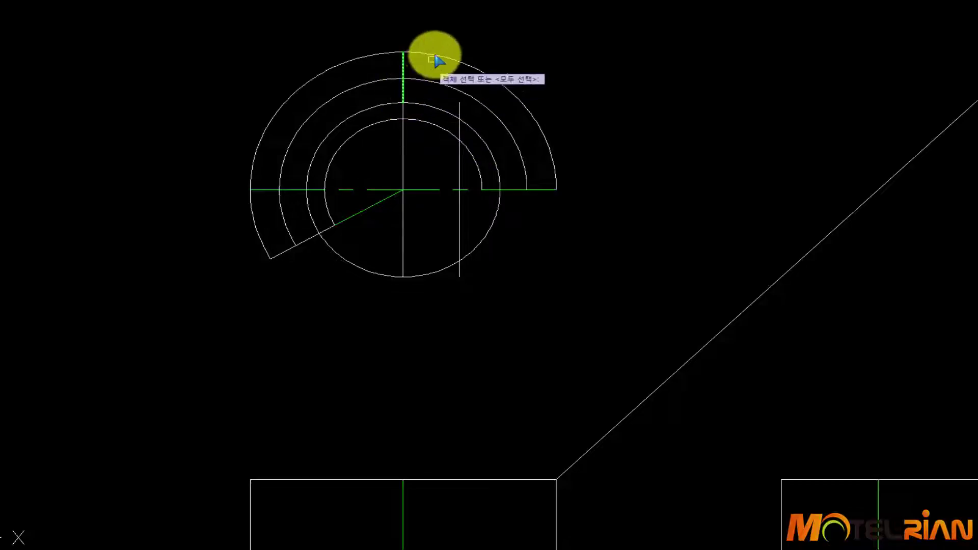
left_click(437, 56)
key("Return")
left_click(461, 117)
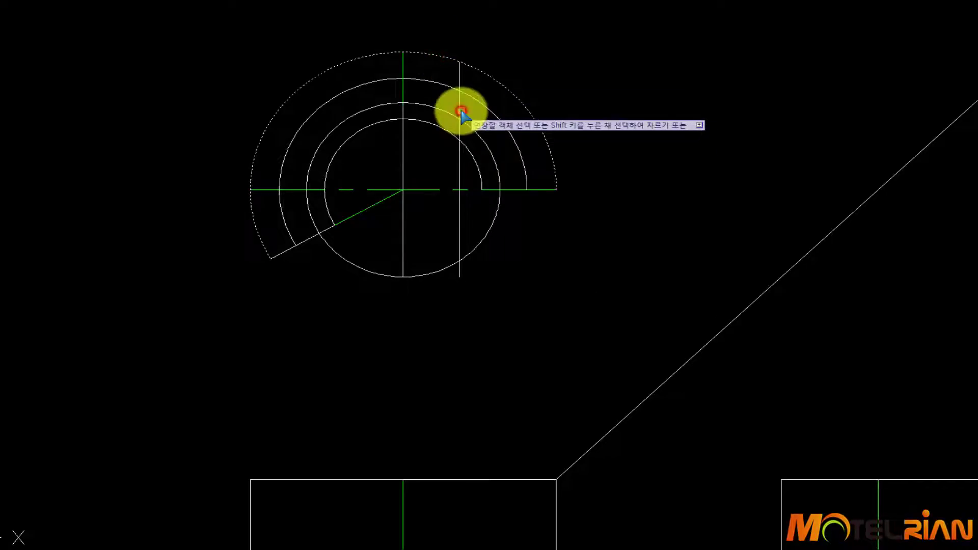
key("Return")
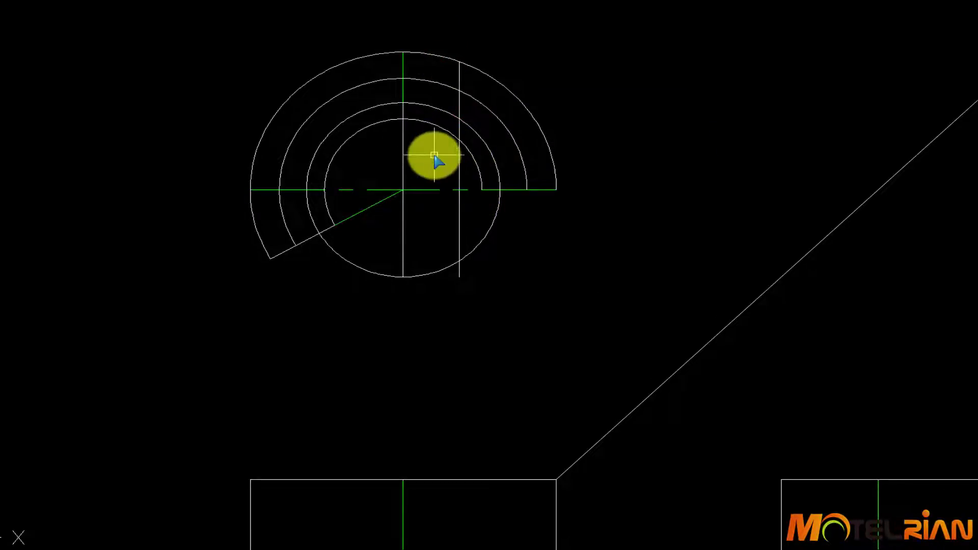
Trim away the part of the offset vertical line below the innermost arc.
key("Return")
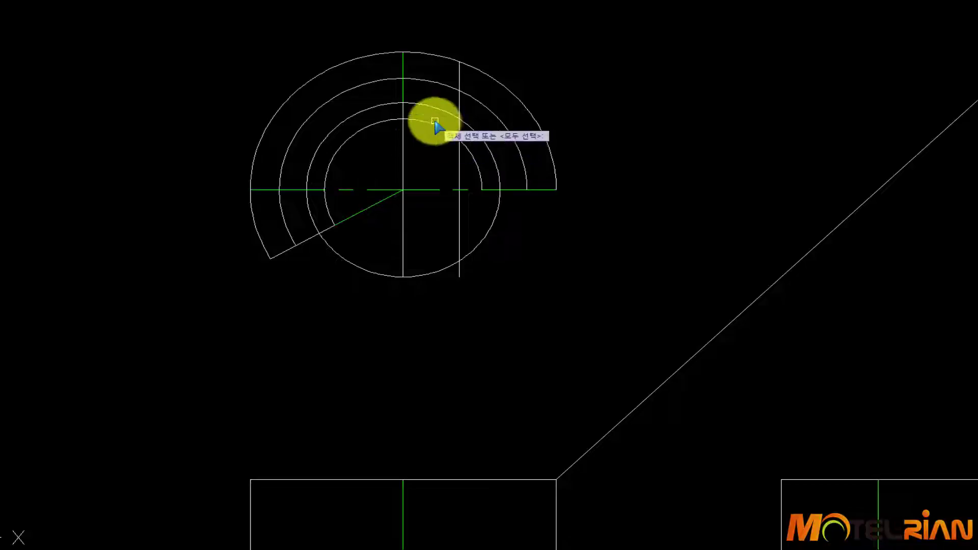
left_click(436, 124)
key("Return")
left_click(460, 166)
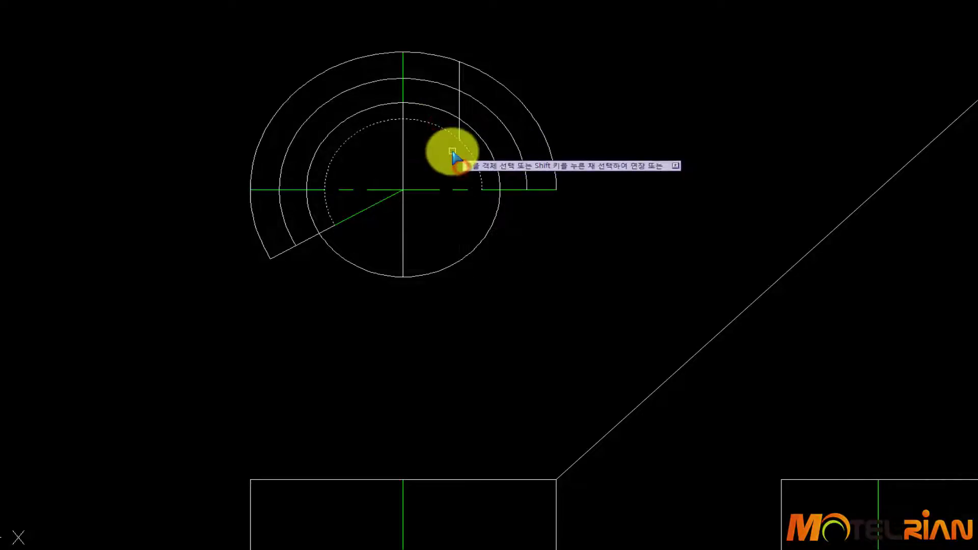
key("Return")
Trim away the part of the innermost arc to the right of the offset vertical line.
key("Return")
left_click(458, 131)
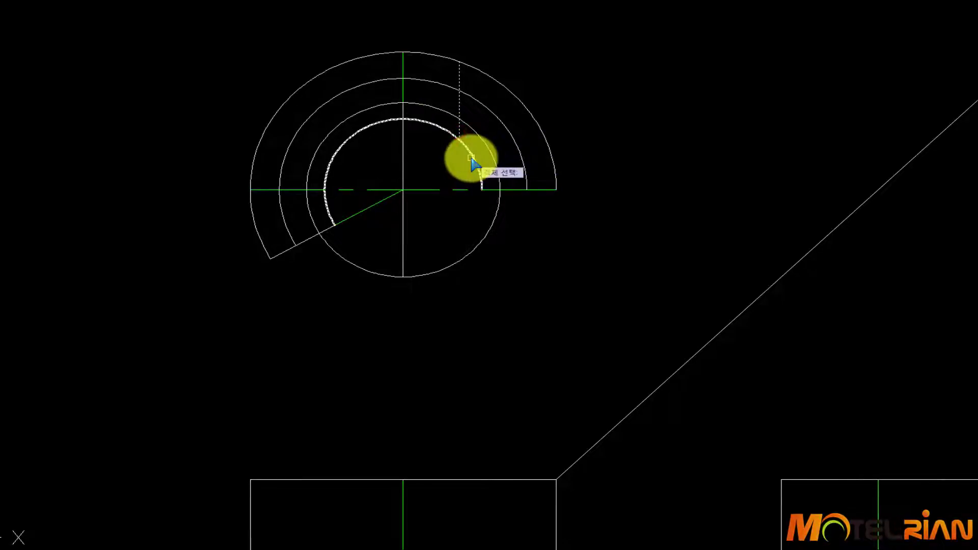
key("Return")
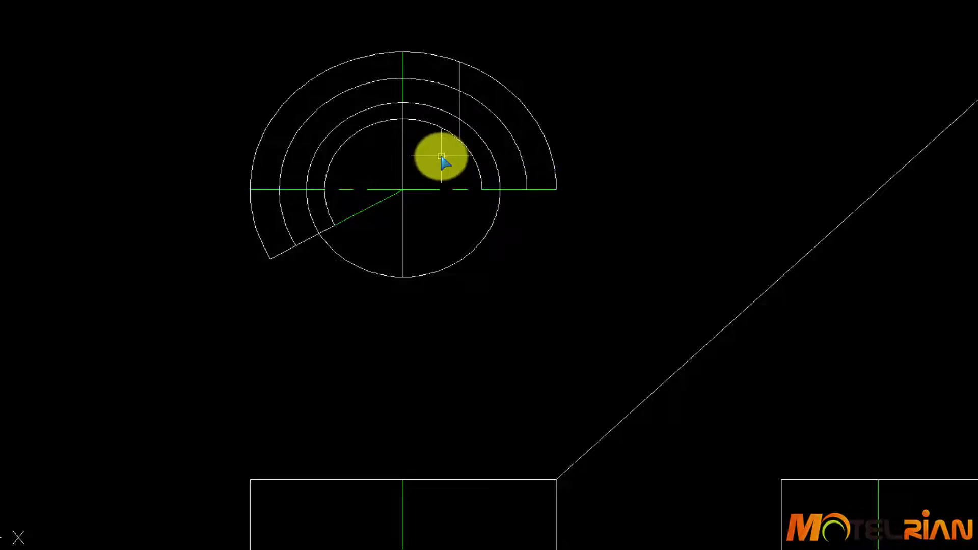
left_click(458, 131)
key("Return")
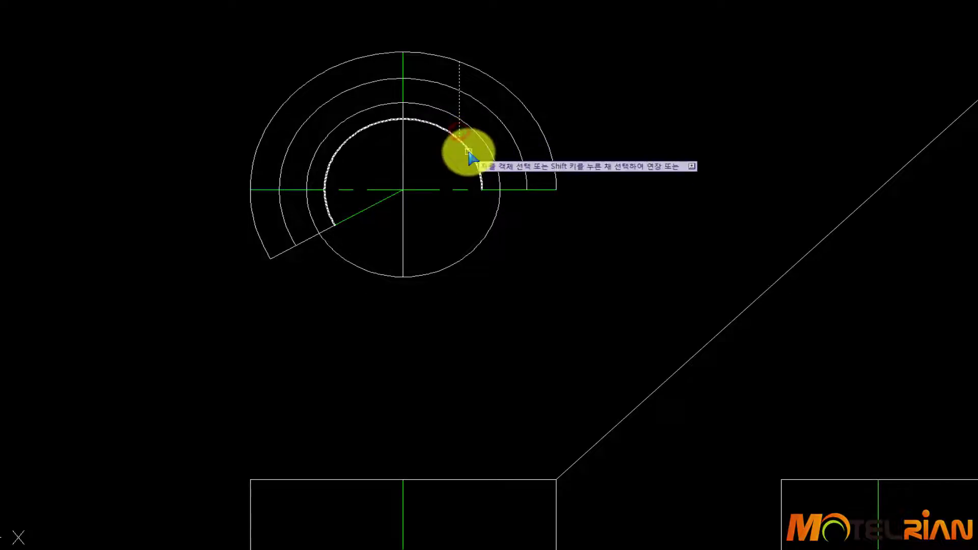
left_click(468, 152)
key("Return")
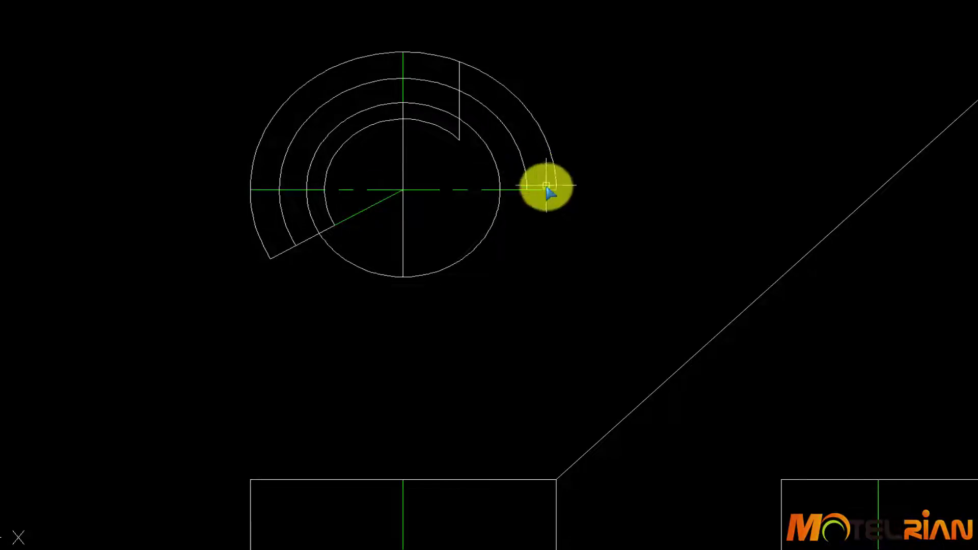
Trim the horizontal centerline between the right ends of the two outer arcs and redraw that segment as a solid white line.
mouse_move(548, 191)
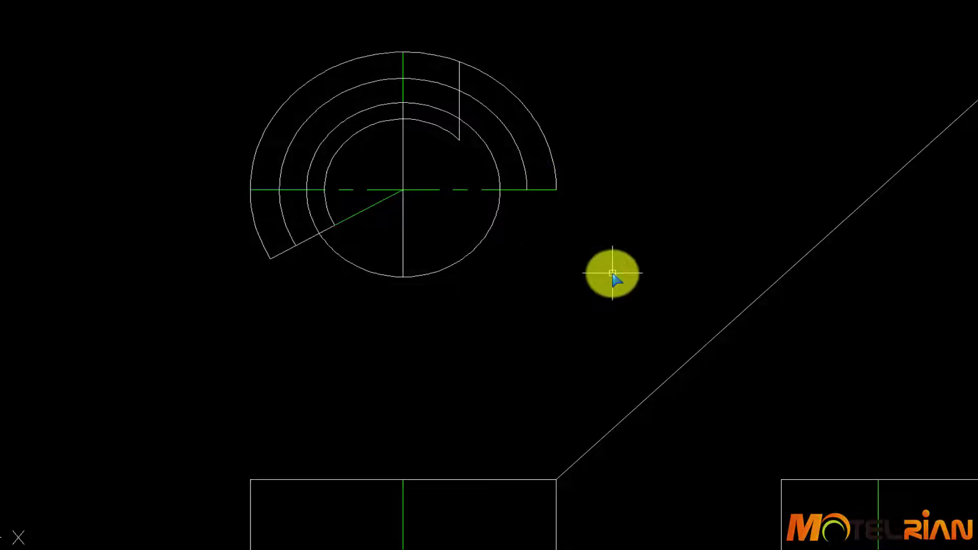
key("Return")
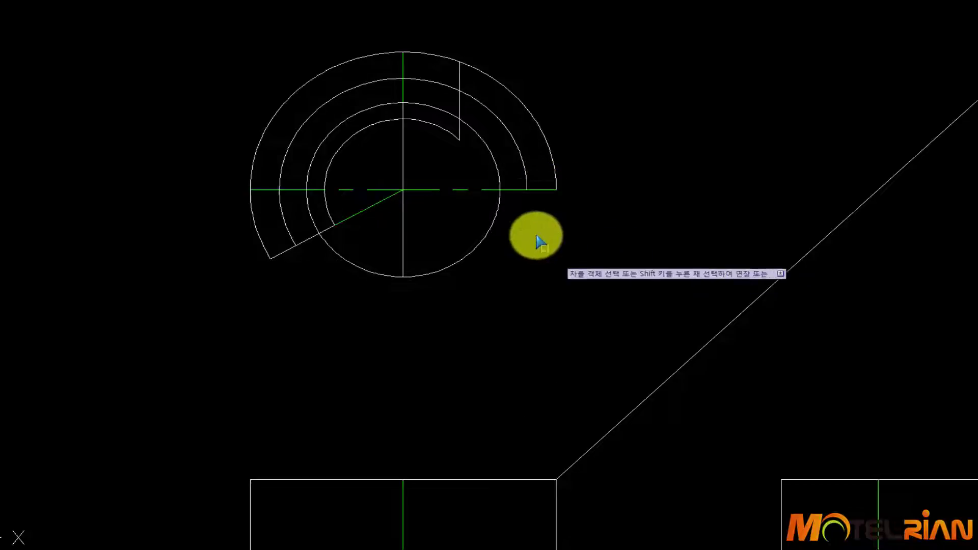
left_click(541, 188)
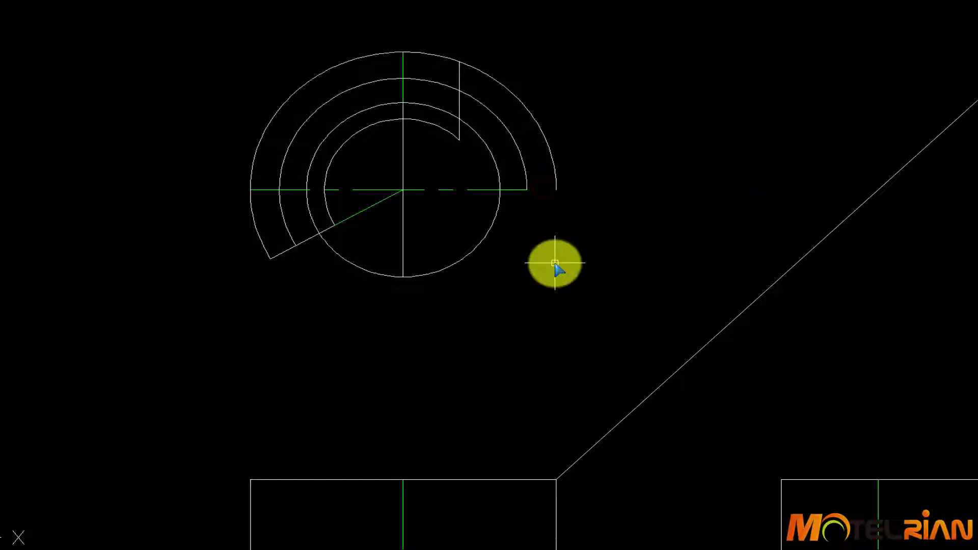
key("Return")
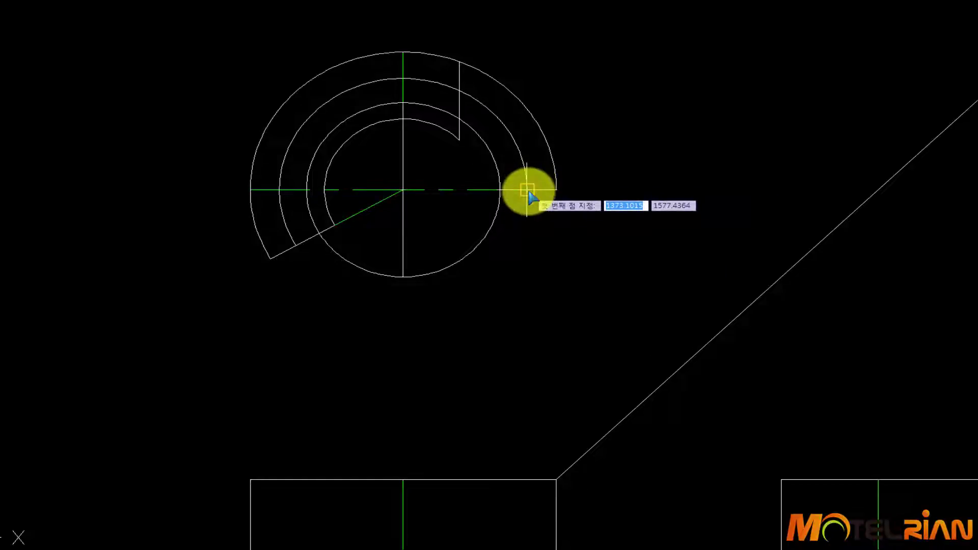
left_click(528, 191)
left_click(556, 190)
key("Return")
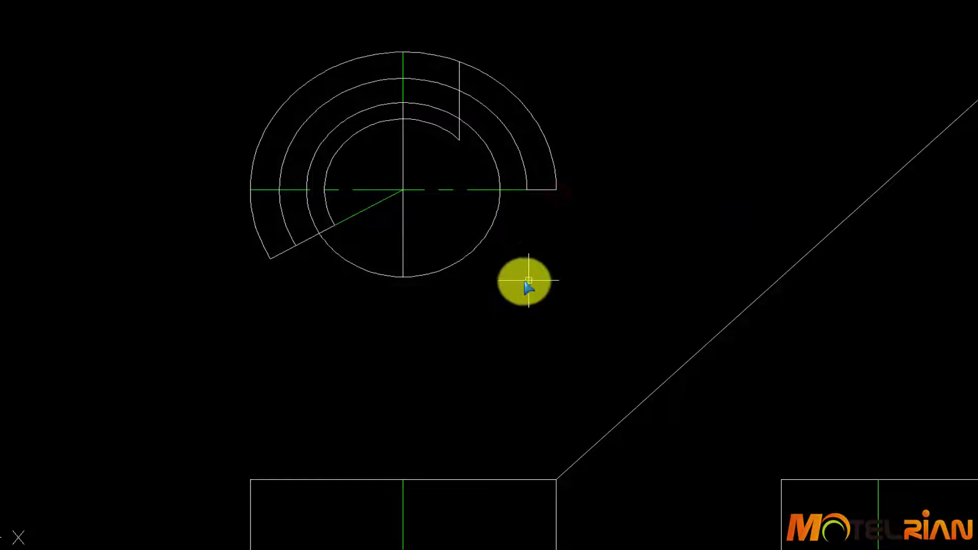
Offset the top edges of the front and right view boxes downward to form a horizontal line near each base.
middle_click_drag(519, 282, 606, 242)
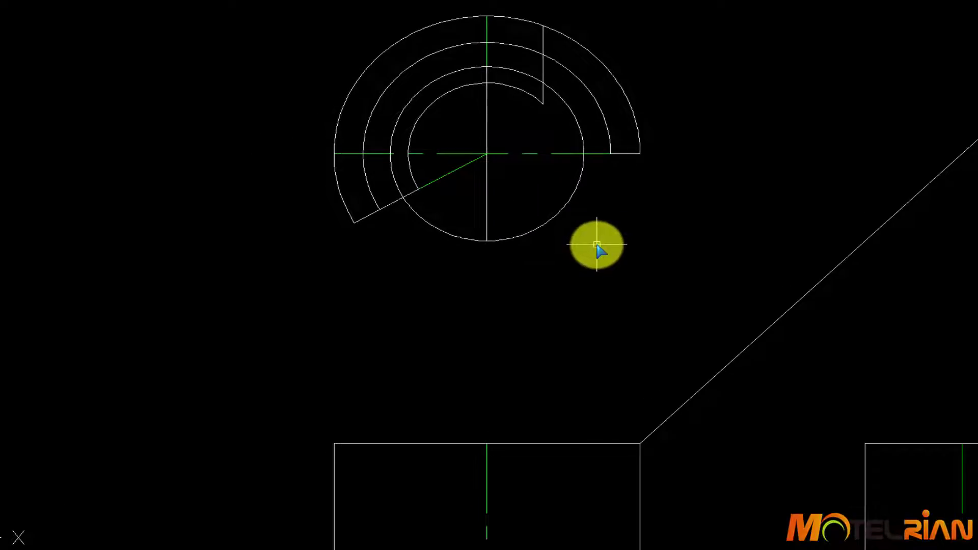
scroll(598, 280, "down", 2)
mouse_move(603, 283)
middle_mouse_down()
mouse_move(510, 186)
mouse_move(502, 229)
middle_mouse_up()
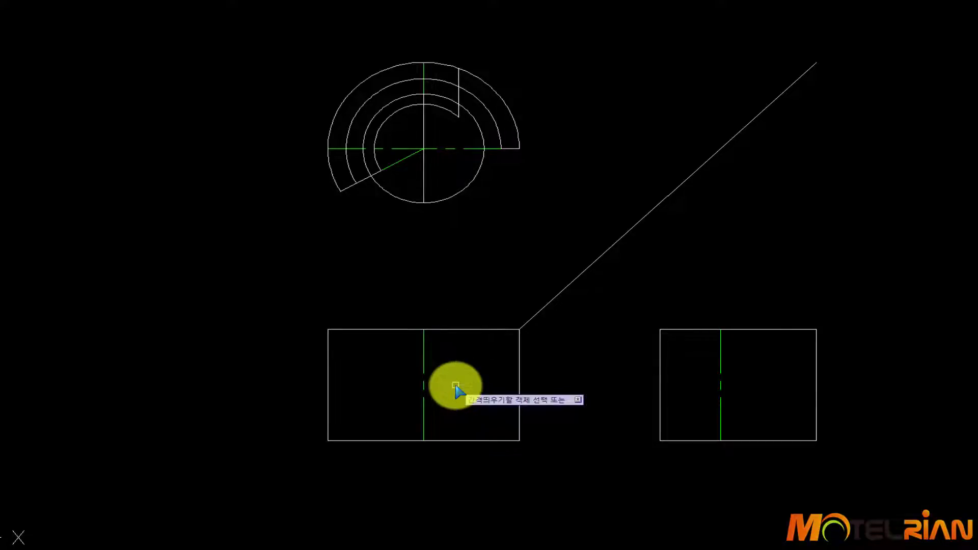
left_click(494, 329)
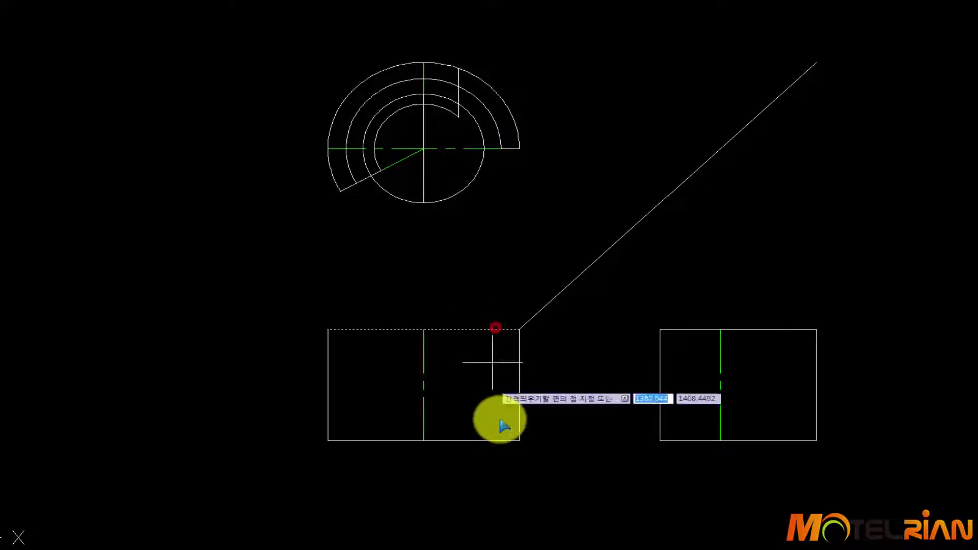
left_click(504, 424)
left_click(783, 330)
left_click(788, 394)
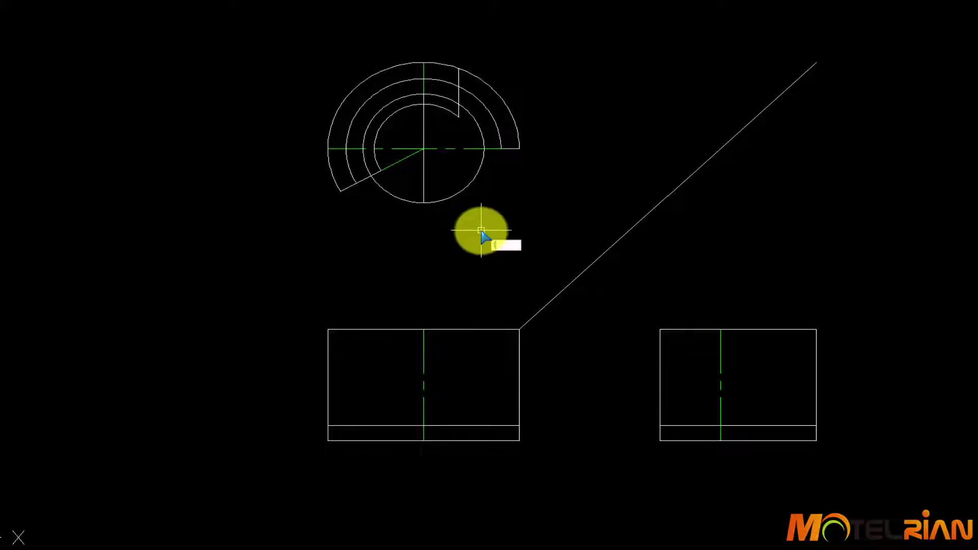
left_click(459, 118)
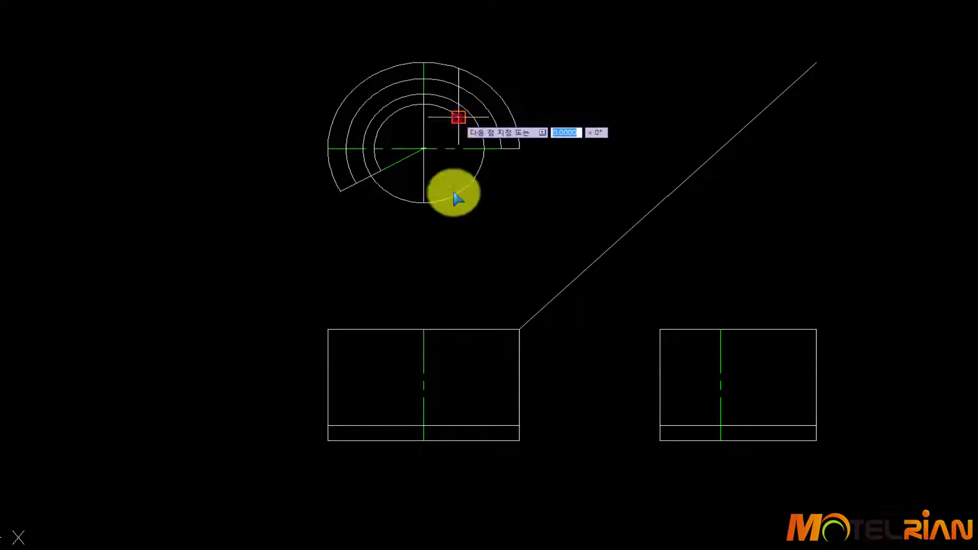
left_click(468, 443)
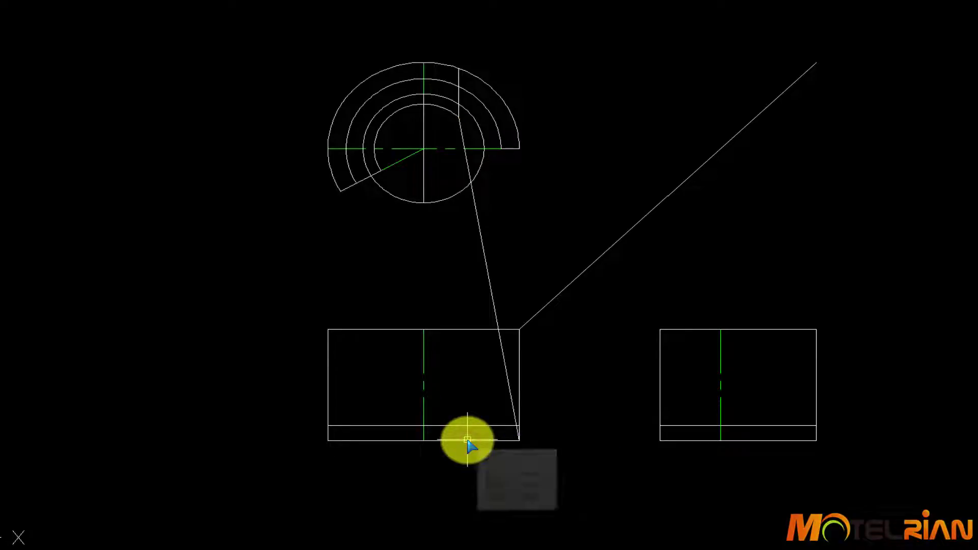
key("ctrl+z")
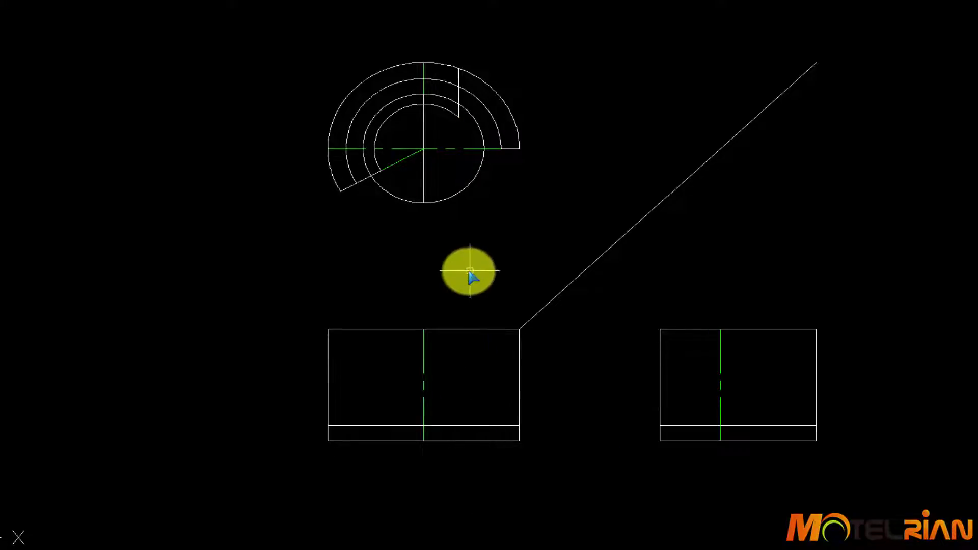
Draw a vertical projection line from the lower end of the top view's offset line down past the front view's base.
type("l")
key("space")
left_click(458, 117)
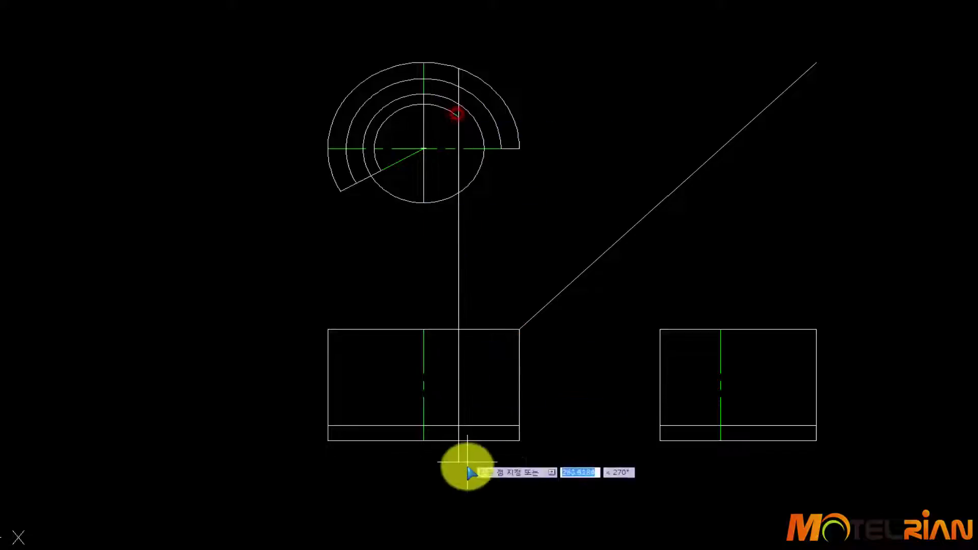
left_click(460, 466)
key("Return")
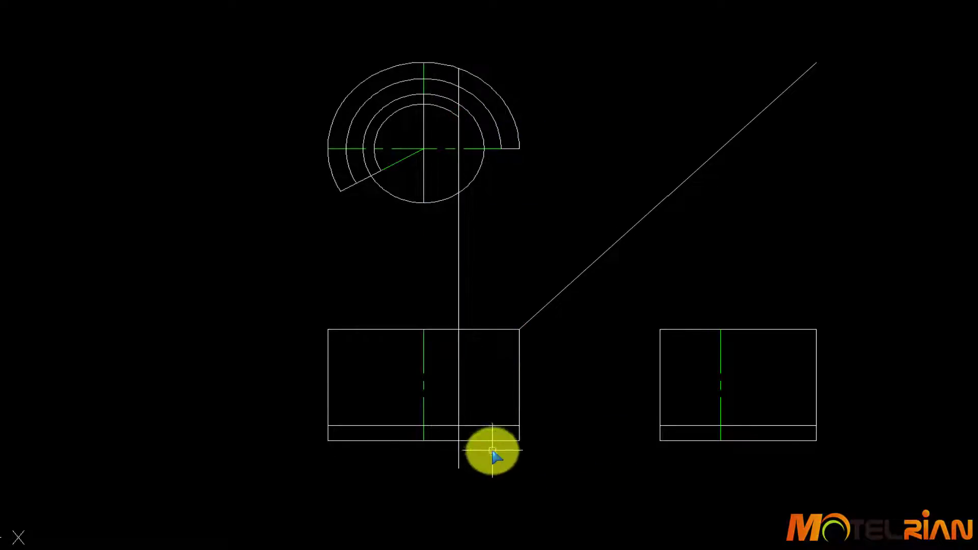
Offset the horizontal lines near the base of the front and right views upward.
left_click(474, 427)
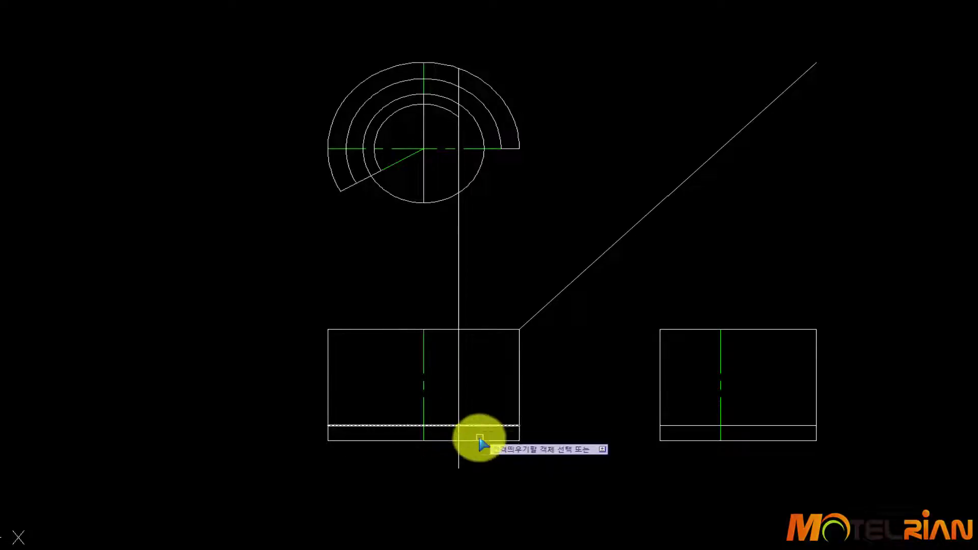
left_click(490, 404)
left_click(791, 425)
left_click(792, 416)
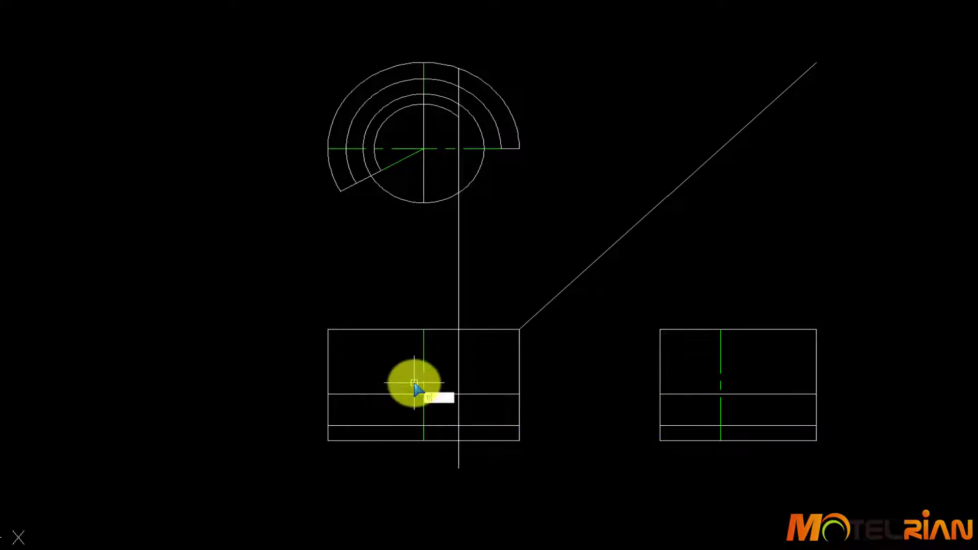
Trim the front view's new horizontal line left of the projection line and cut away the view's upper-right corner.
key("Return")
left_click(371, 393)
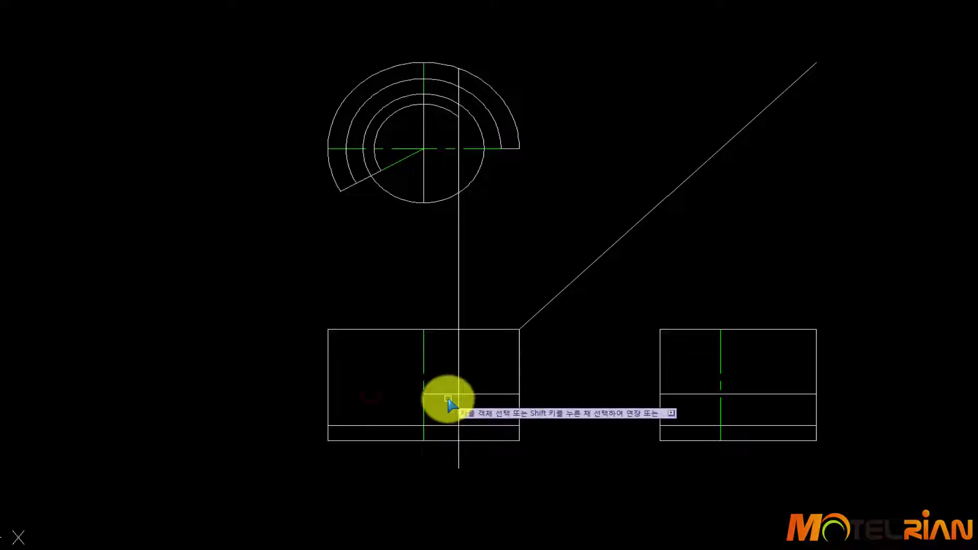
left_click(448, 396)
left_click(497, 326)
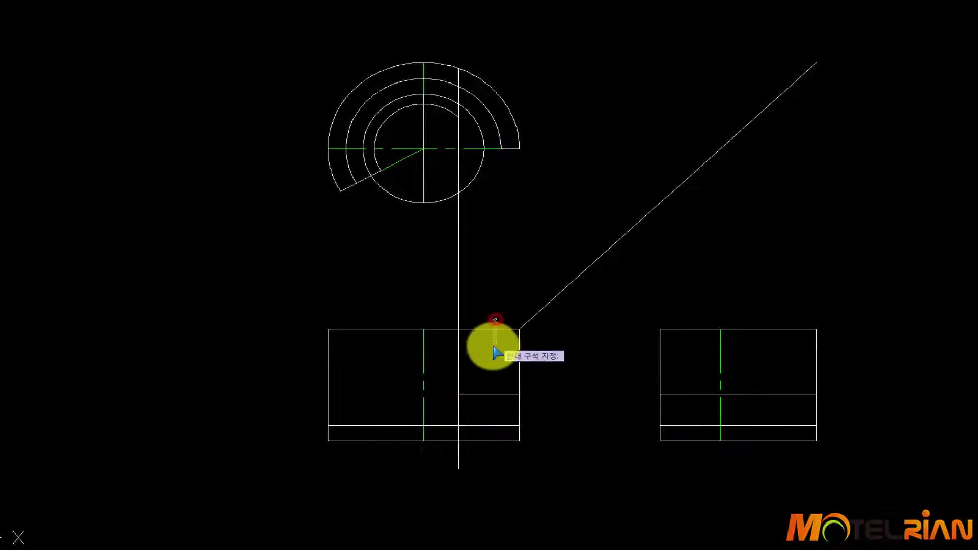
left_click(492, 346)
left_click(520, 365)
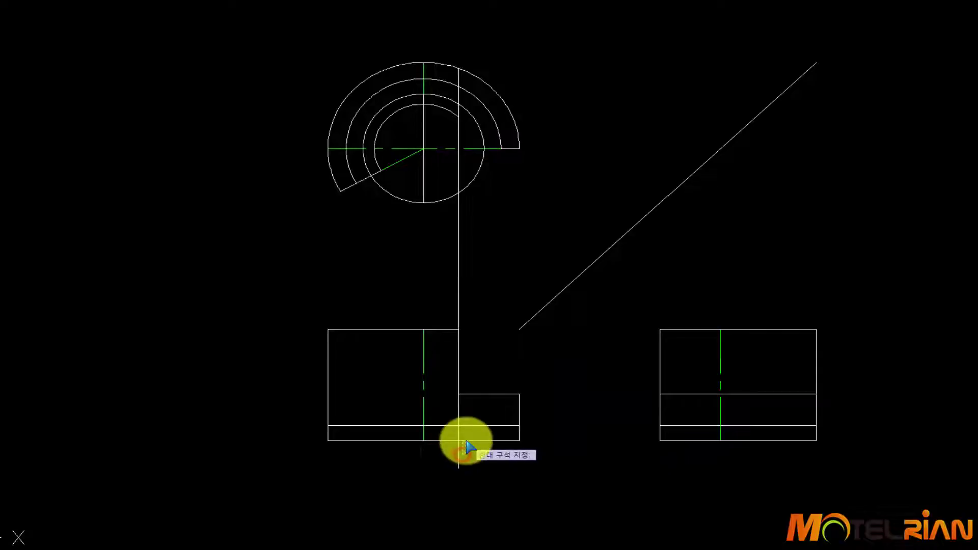
Trim the projection line below the front view's step and remove its remainder above the view up to the innermost arc.
left_click(453, 460)
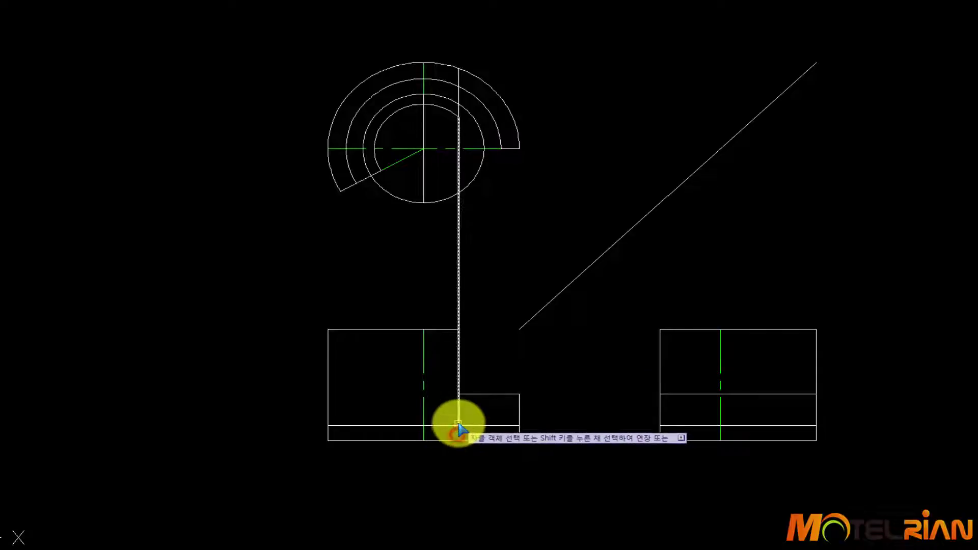
left_click(459, 422)
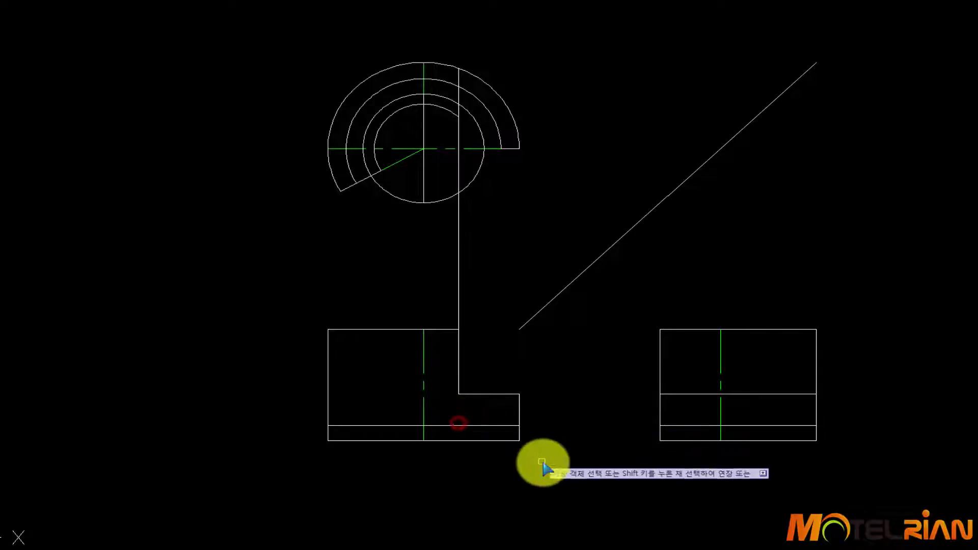
left_click(459, 286)
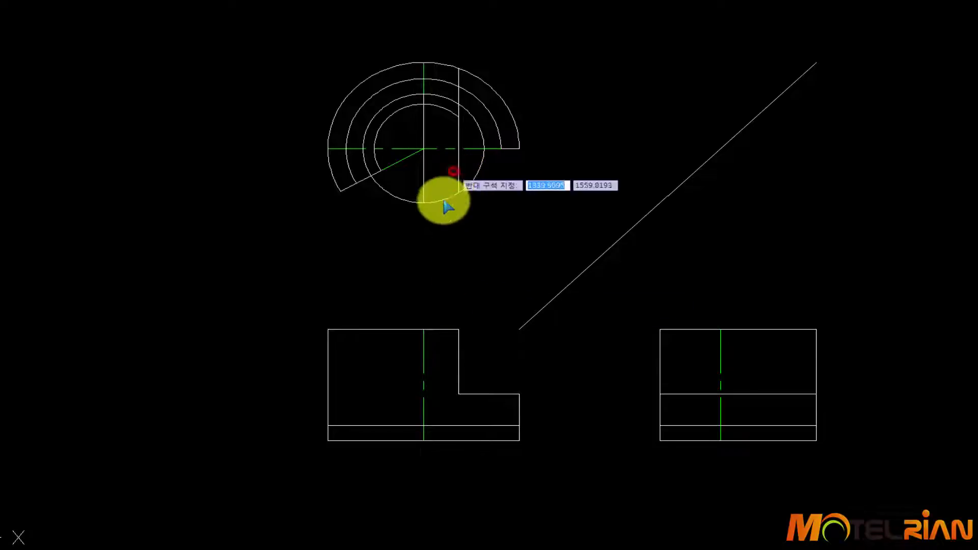
left_click(457, 177)
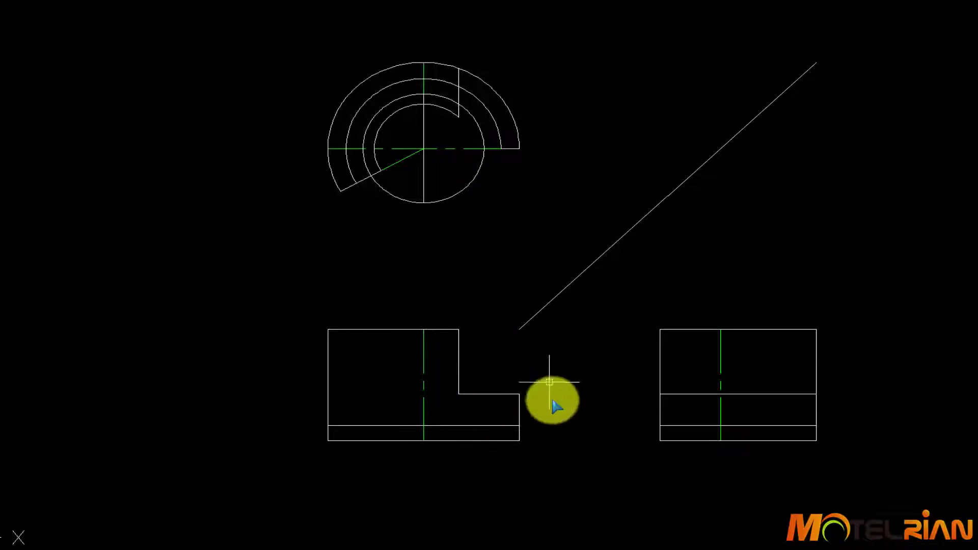
Offset the front view's bottom edge upward to form a line just above the lower horizontal line.
mouse_move(543, 441)
middle_mouse_down()
mouse_move(572, 395)
mouse_move(511, 374)
middle_mouse_up()
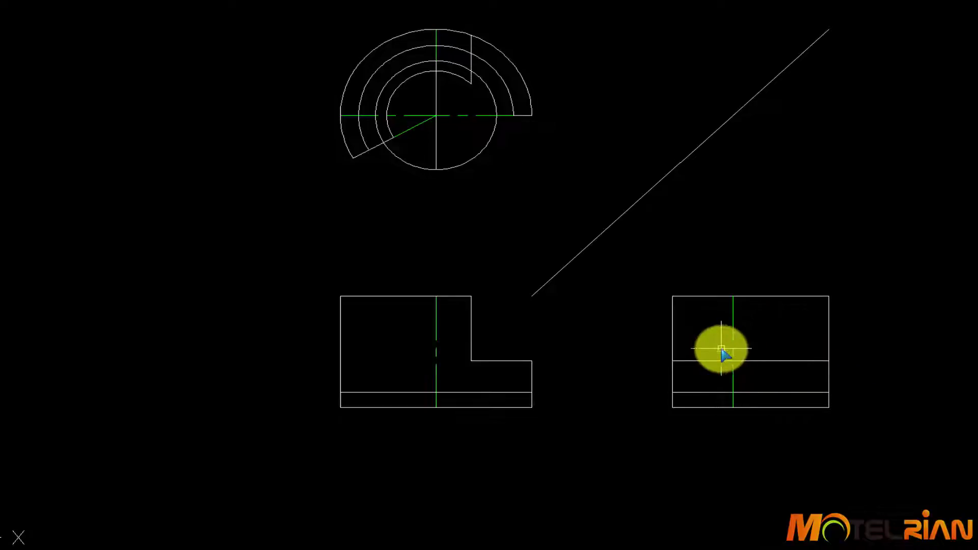
scroll(416, 399, "up", 2)
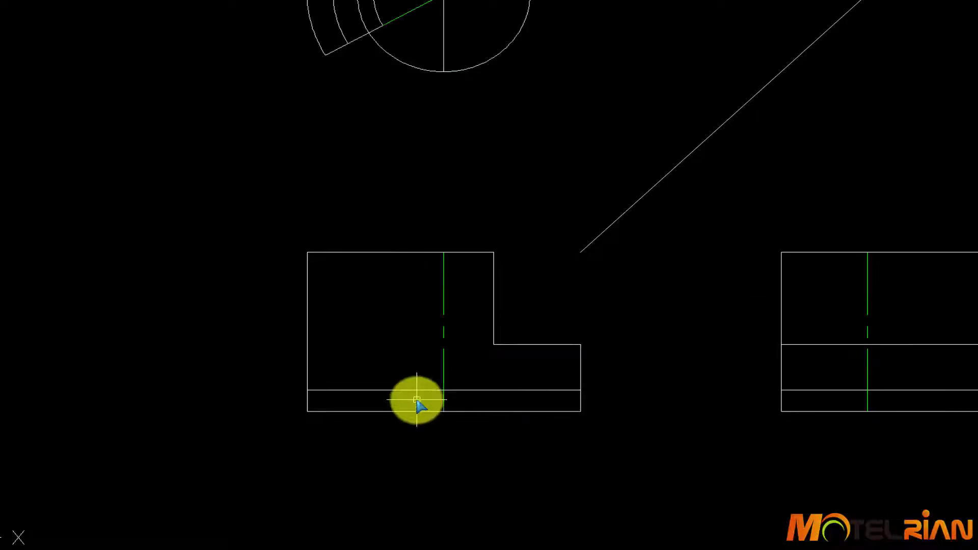
left_click(504, 410)
left_click(500, 376)
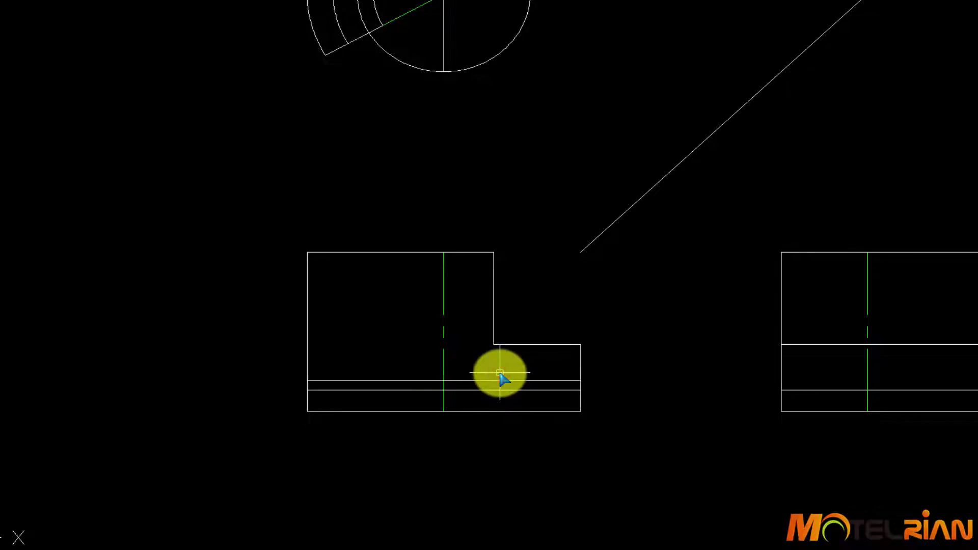
Draw a circle with the top view circle's radius, centered where the front view's new line crosses the vertical centerline.
key("Return")
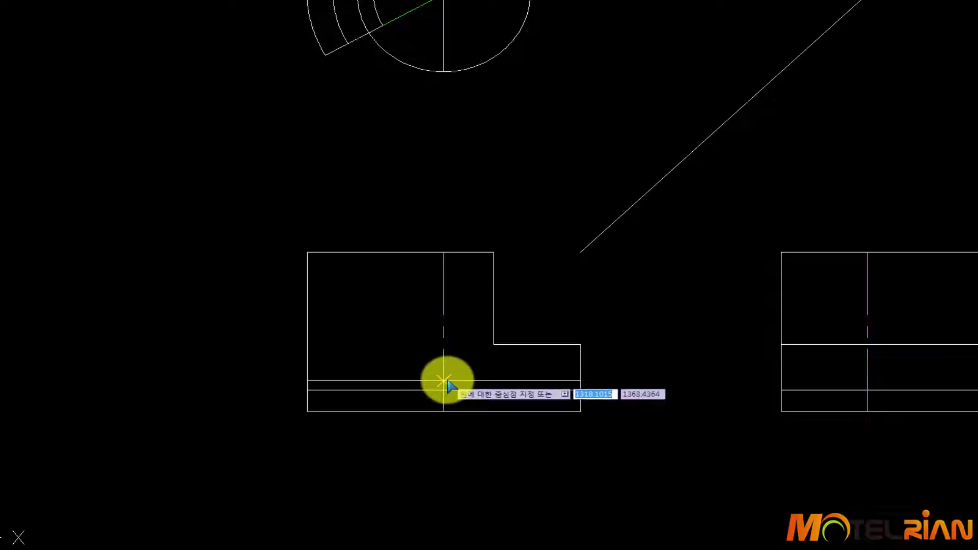
type("44")
key("Return")
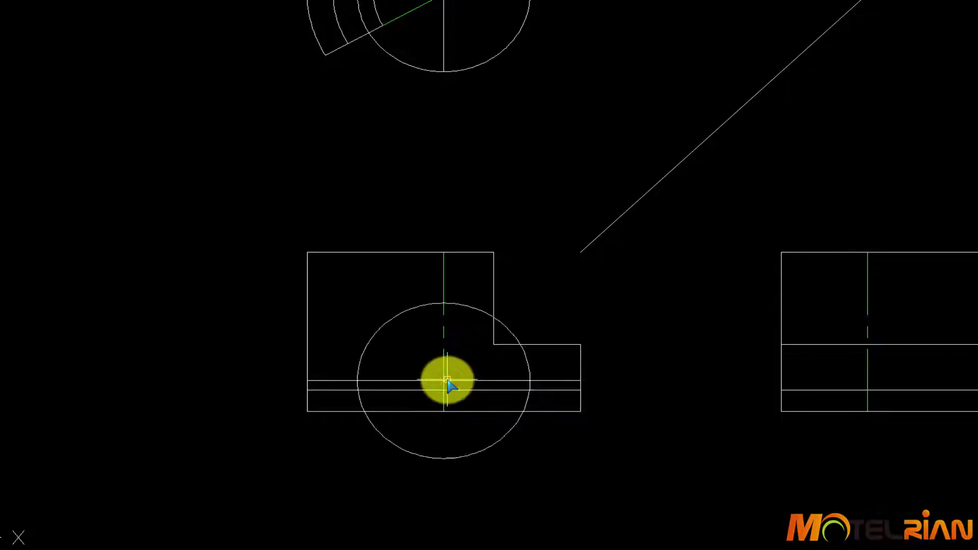
Trim away the circle's lower half below the offset horizontal line in the front view.
scroll(456, 426, "up", 2)
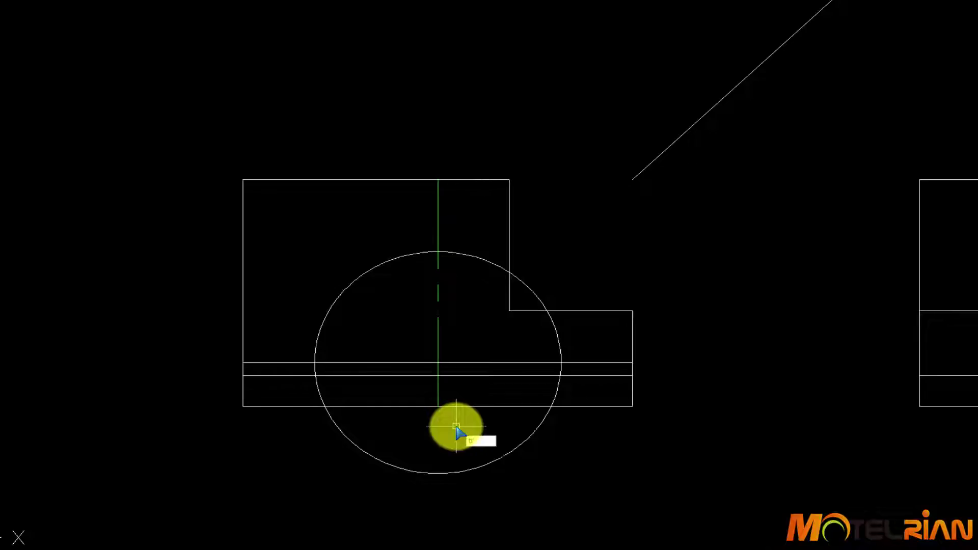
key("Return")
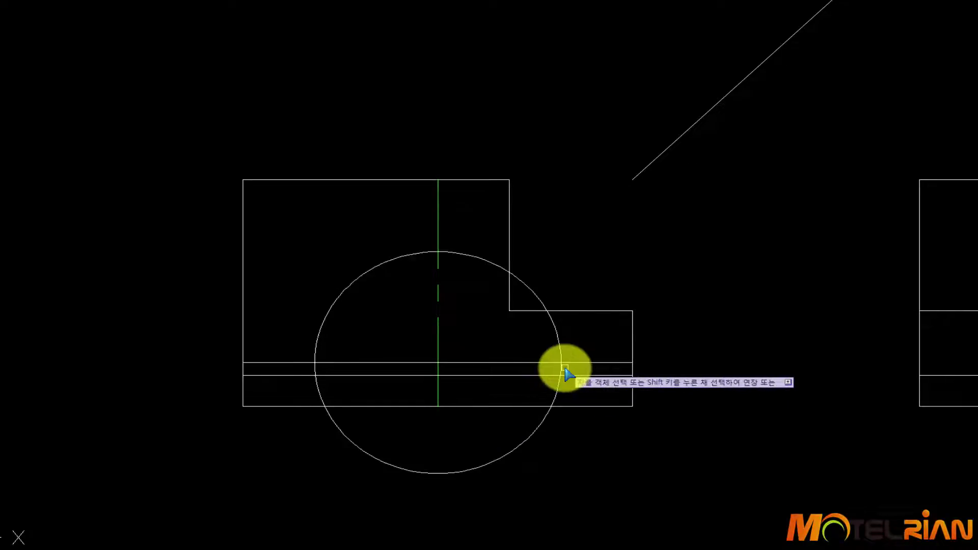
left_click(565, 368)
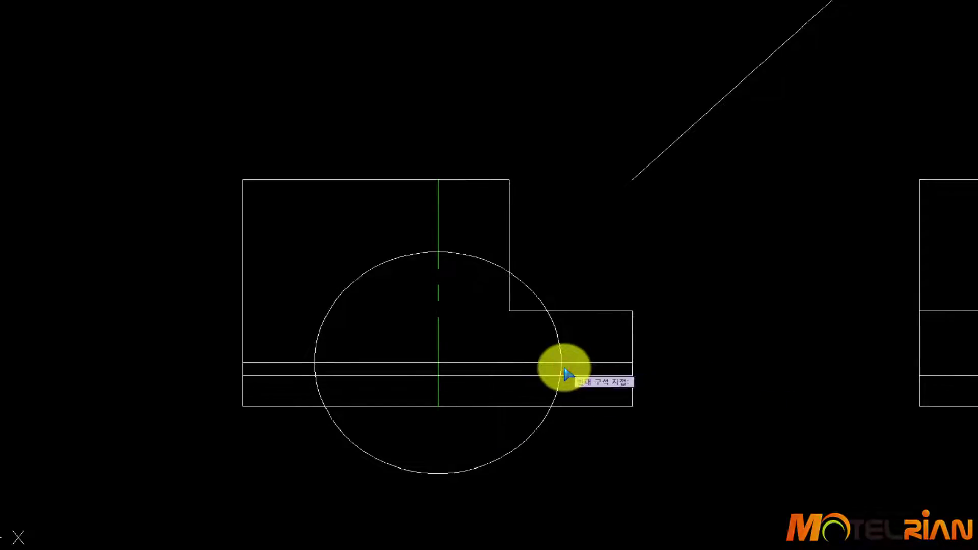
left_click(560, 369)
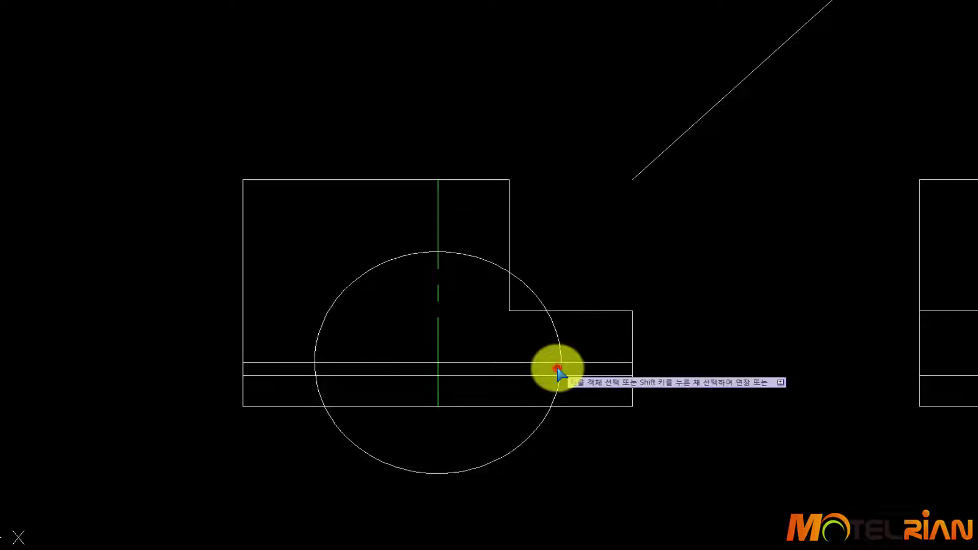
left_click(316, 376)
left_click(338, 423)
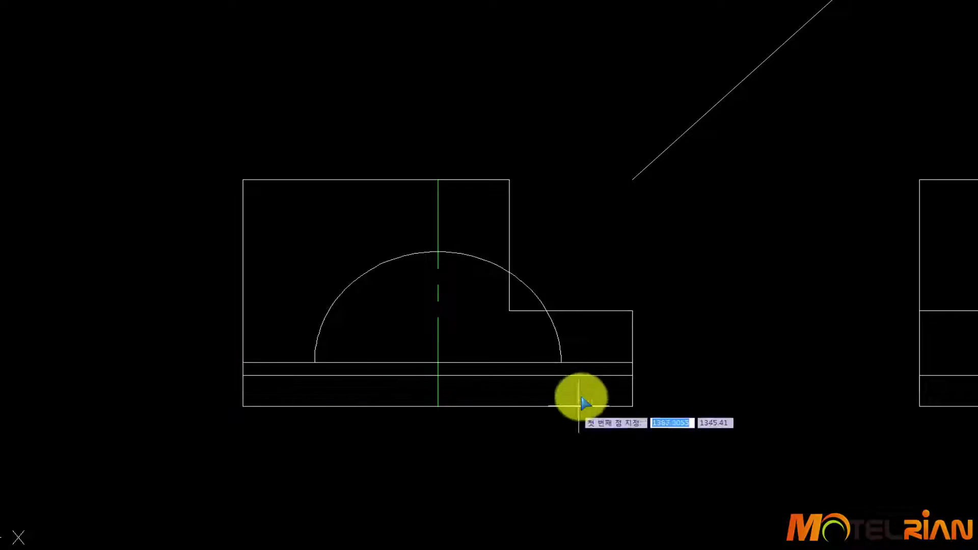
Draw a vertical line from the right end of the half-circle down past the front view's bottom edge.
left_click(561, 365)
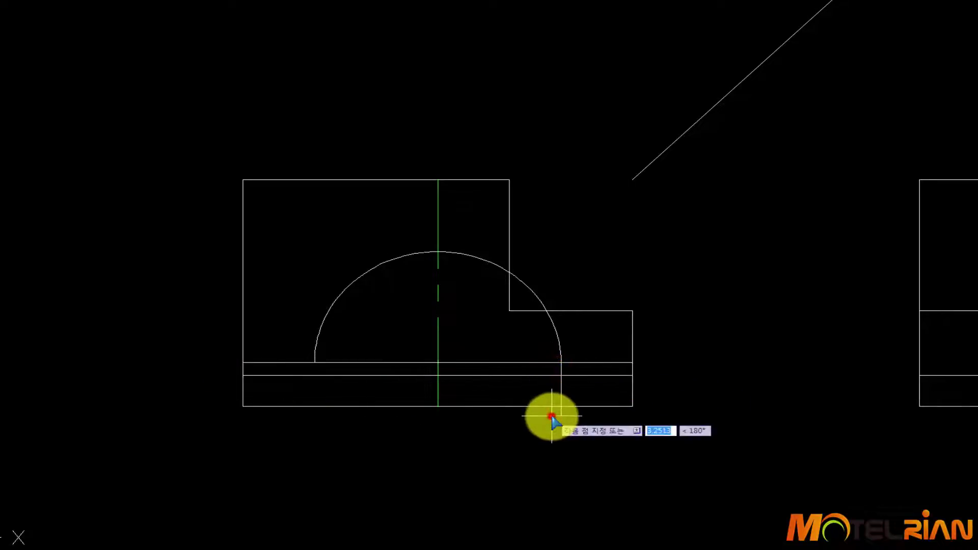
left_click(547, 415)
key("Return")
Trim the front view's lower-right corner outside the vertical line and the parts of the half-circle's base line beyond the arc ends.
type("tr")
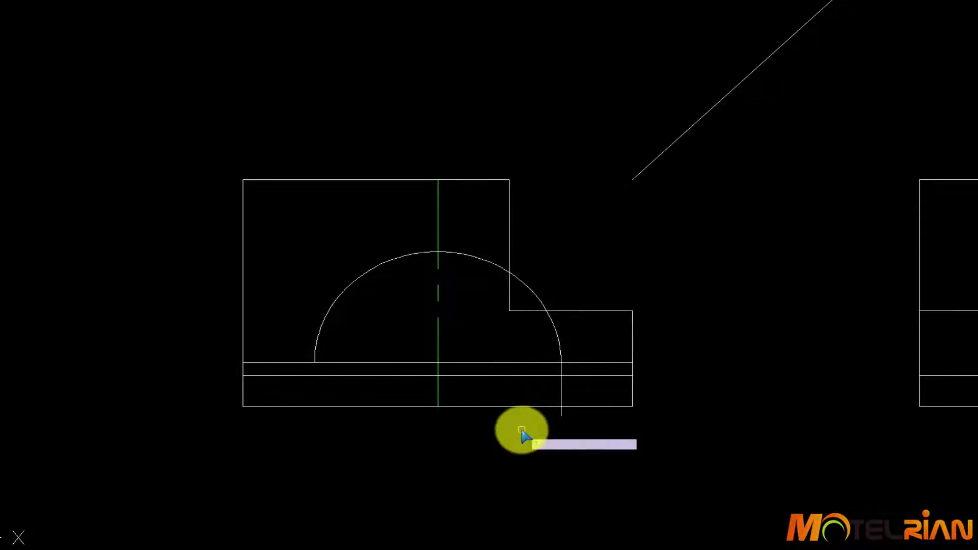
key("Return")
left_click(633, 389)
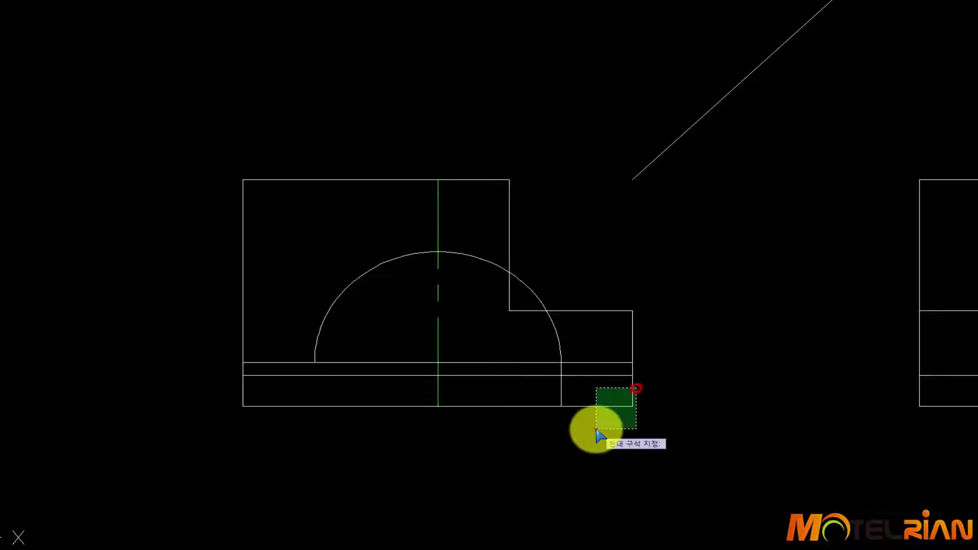
left_click(595, 432)
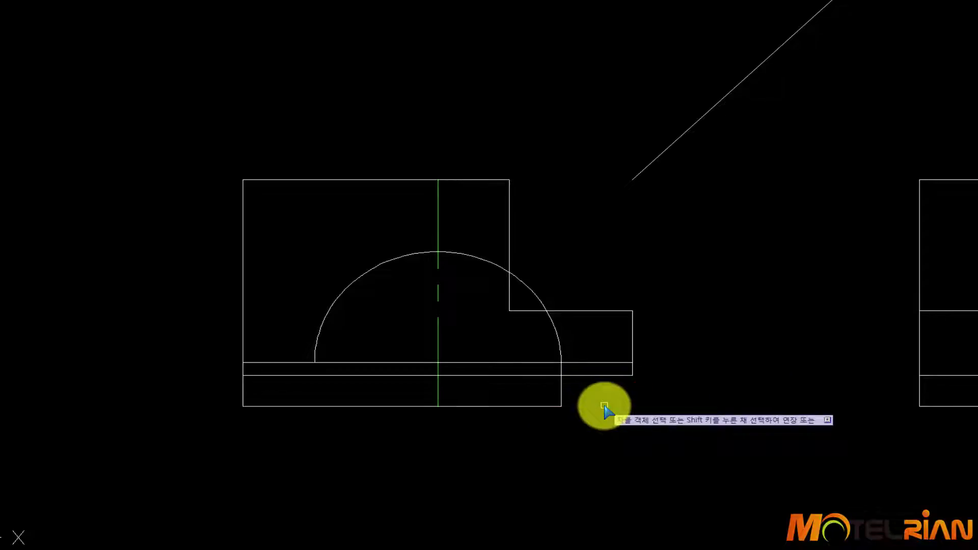
left_click(608, 363)
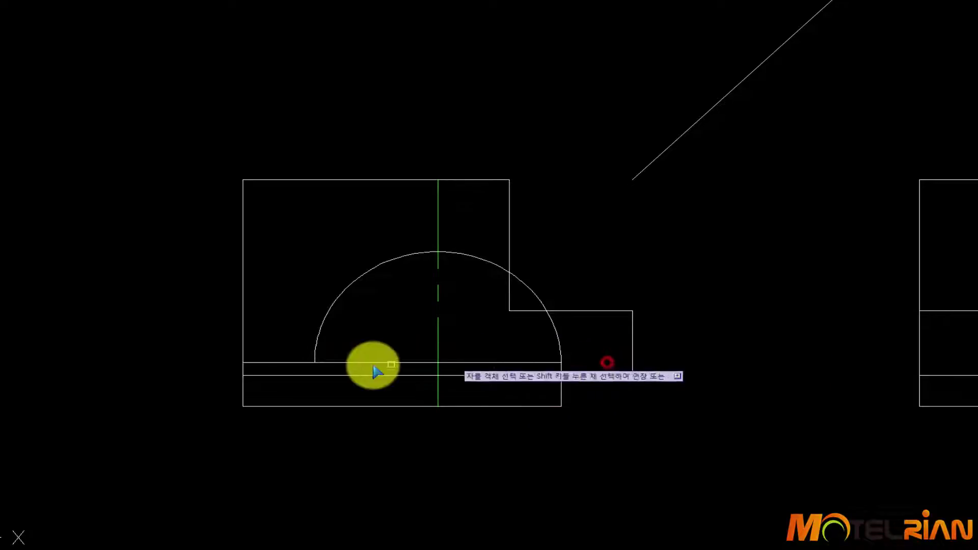
left_click(284, 362)
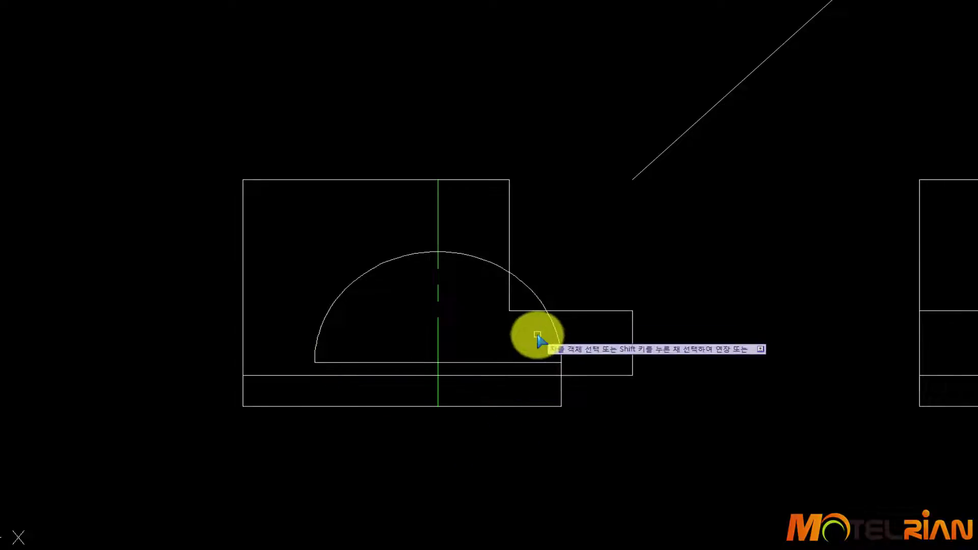
key("Escape")
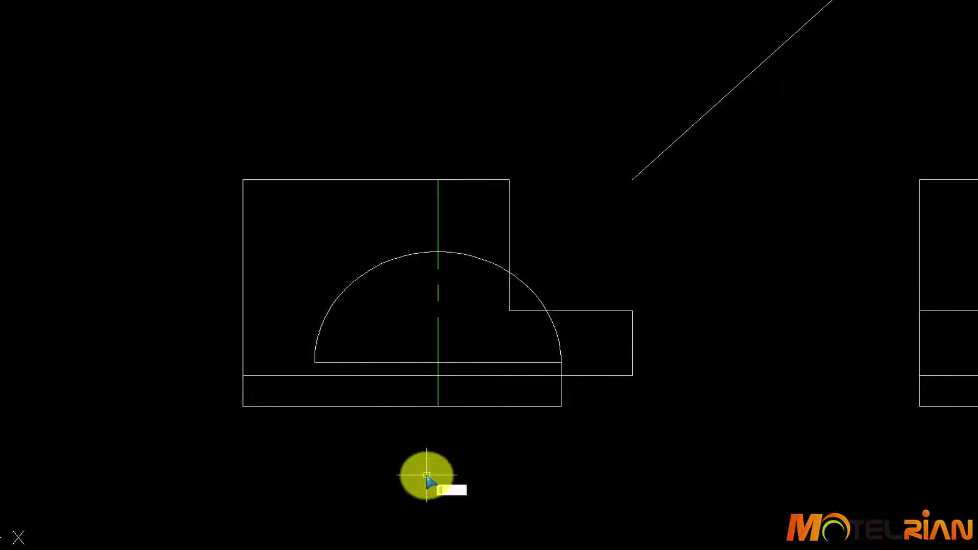
Draw a slanted line from the bottom end of the front view's centerline to the left end of the half-circle.
key("Return")
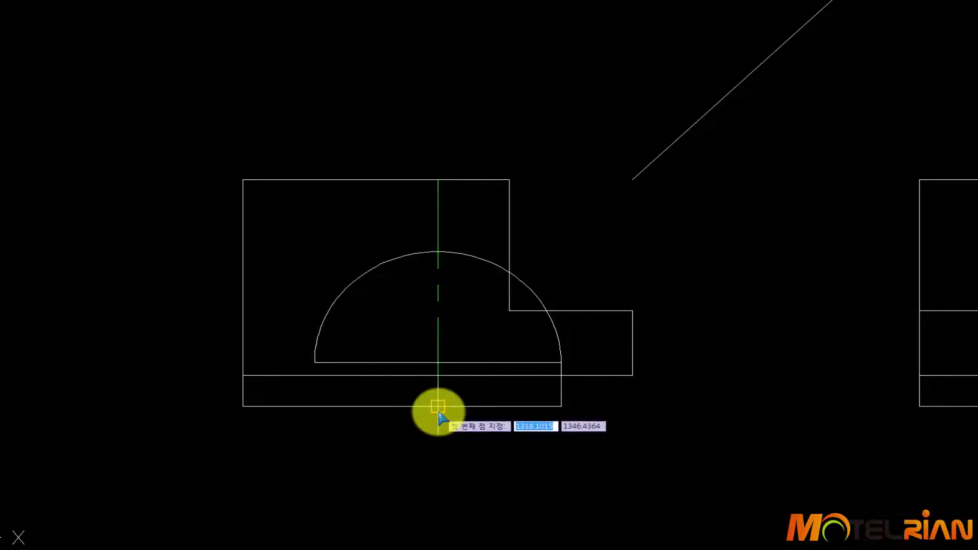
left_click(314, 363)
key("Return")
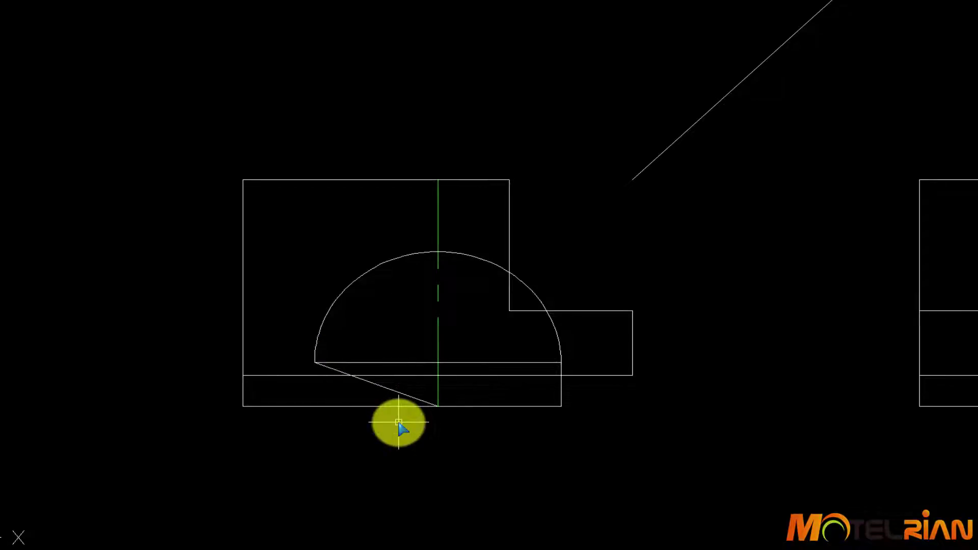
Trim the lower horizontal line between the slanted line and the vertical line at the half-circle's right end.
scroll(409, 411, "up", 2)
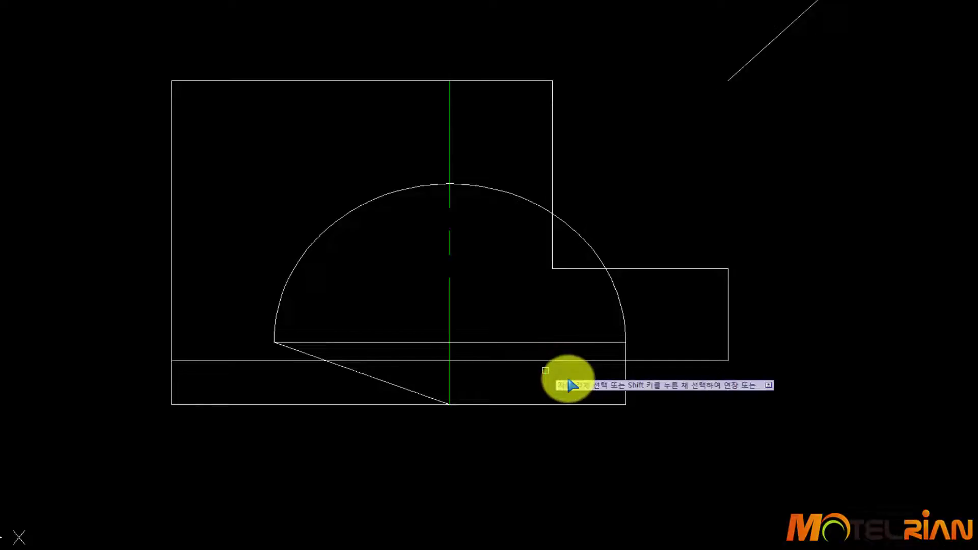
left_click(545, 361)
left_click(436, 360)
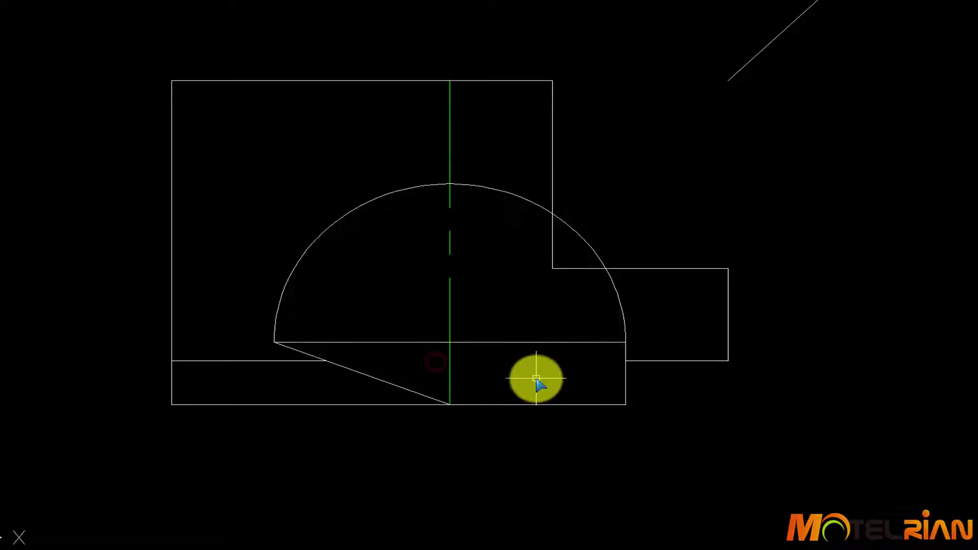
Draw a line across the trimmed gap between the slanted line and the half-circle's right vertical line, and assign it to the hidden layer.
key("Return")
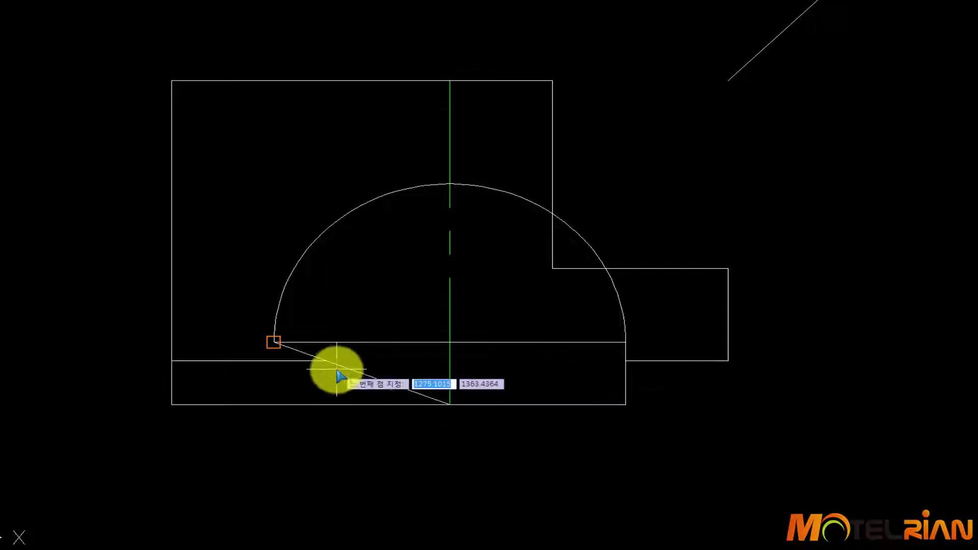
left_click(325, 361)
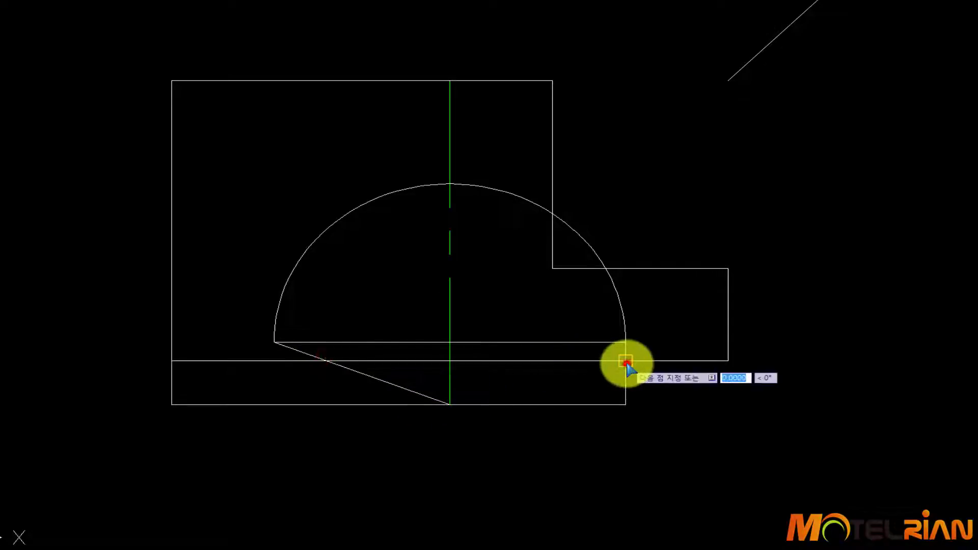
key("Return")
left_click(544, 357)
left_click(514, 366)
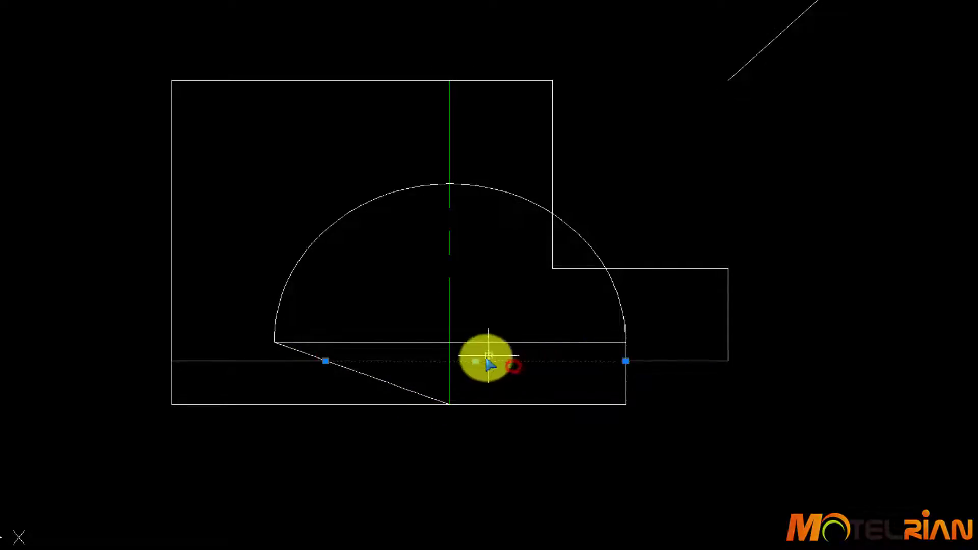
left_click(179, 1)
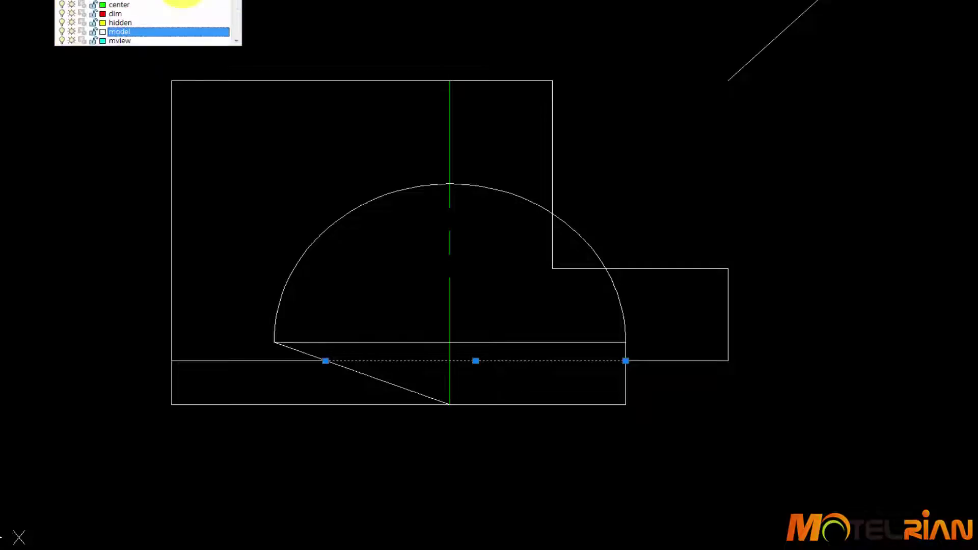
left_click(167, 23)
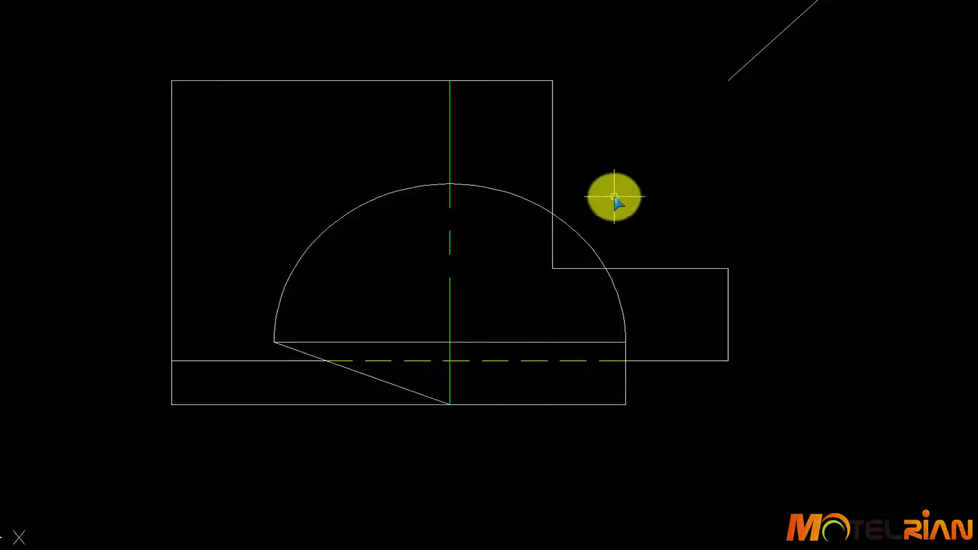
Project a vertical line from the top view's inner arc end near the right edge into the front view and trim it to the low step's height.
scroll(648, 176, "down", 2)
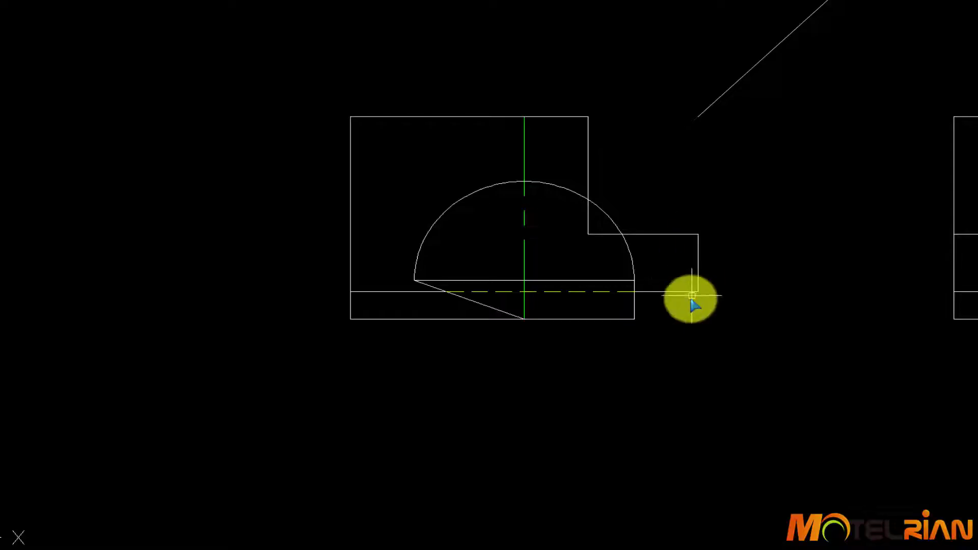
middle_click_drag(723, 219, 644, 352)
scroll(598, 161, "down", 2)
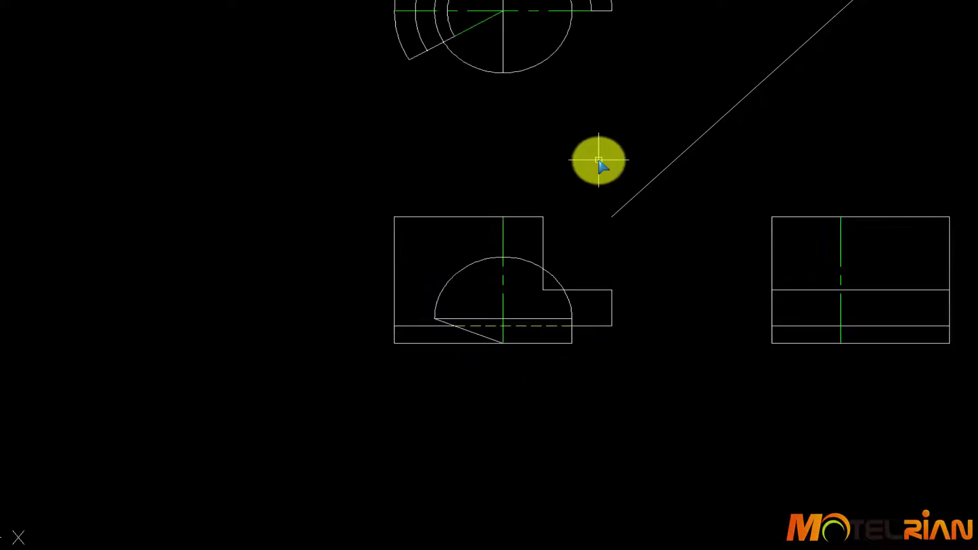
middle_click_drag(595, 164, 585, 168)
key("Return")
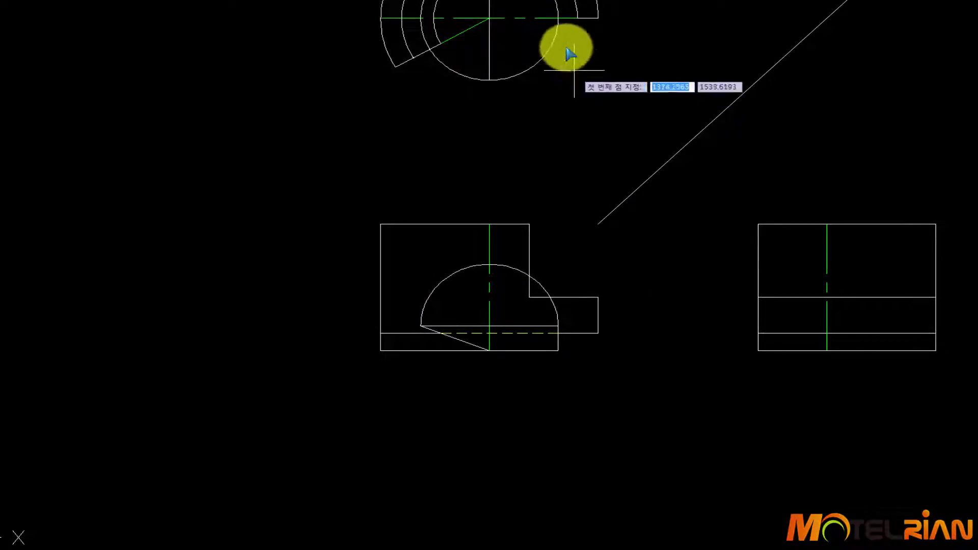
left_click(576, 21)
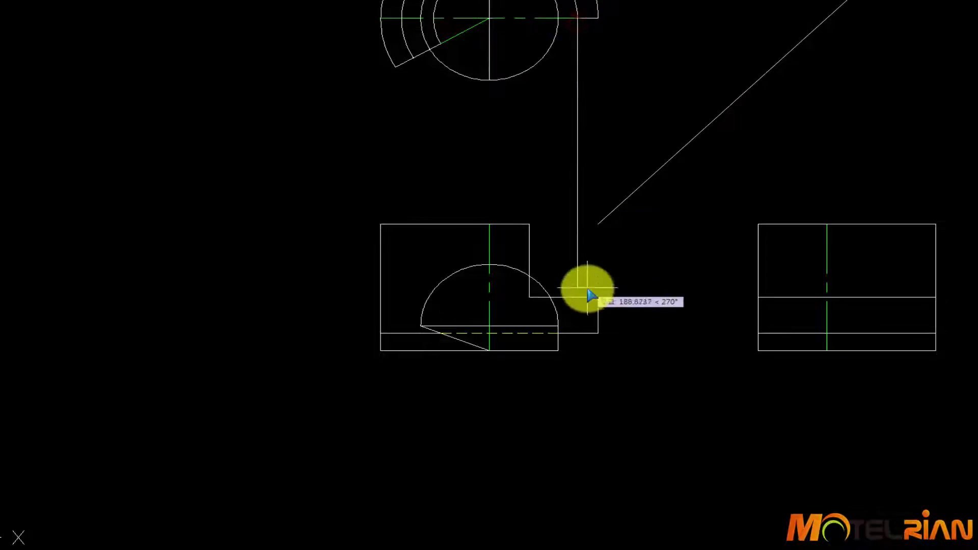
left_click(576, 360)
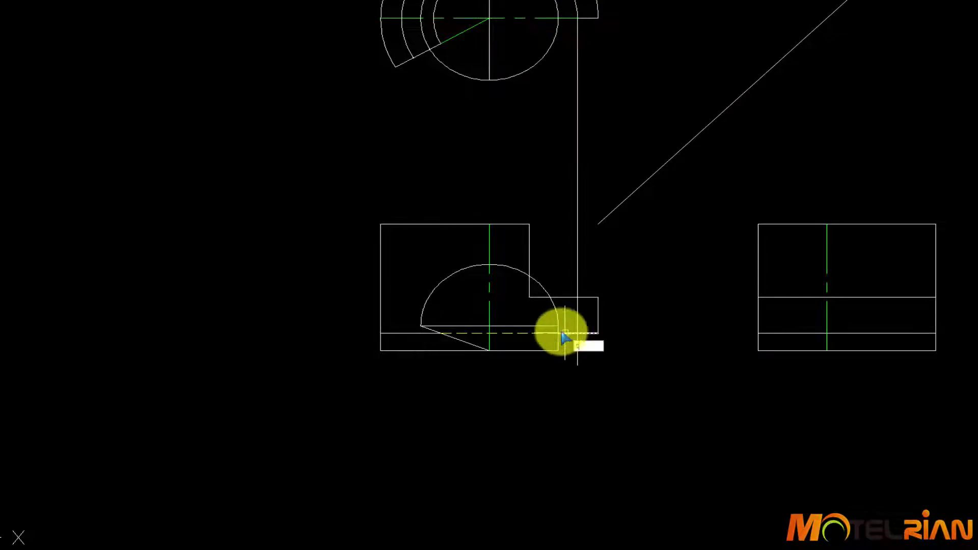
left_click(576, 351)
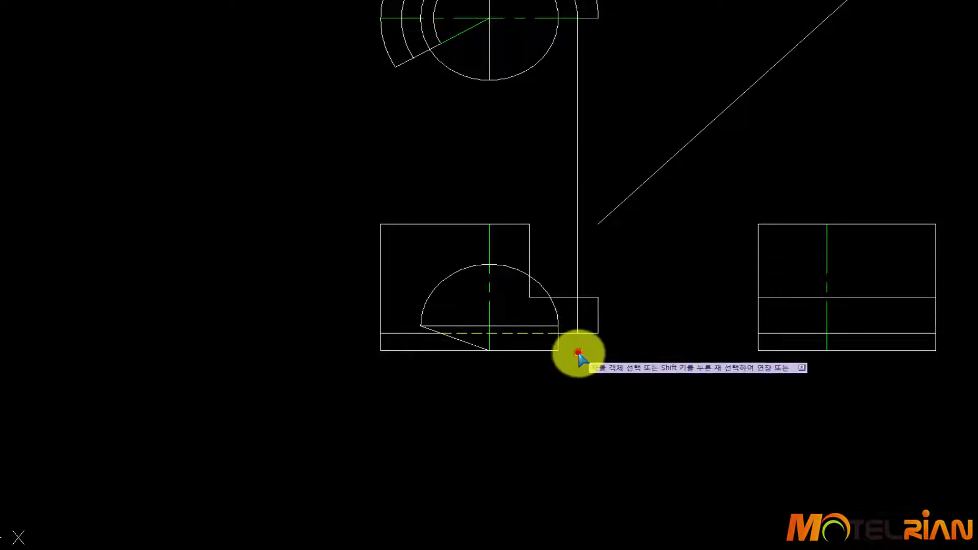
left_click(576, 276)
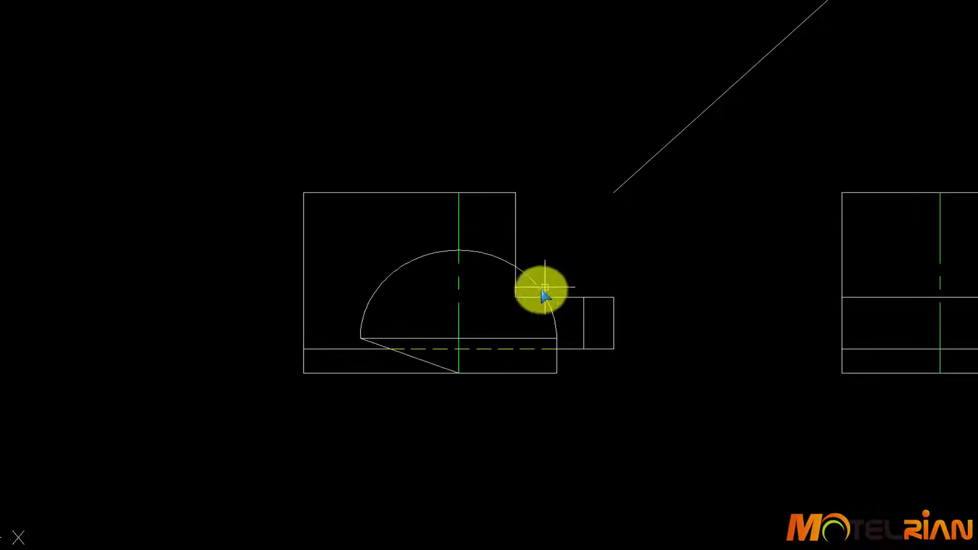
Break the front view's step corner lines, one vertical and one horizontal, at the points where they cross the half-circle.
scroll(515, 302, "up", 3)
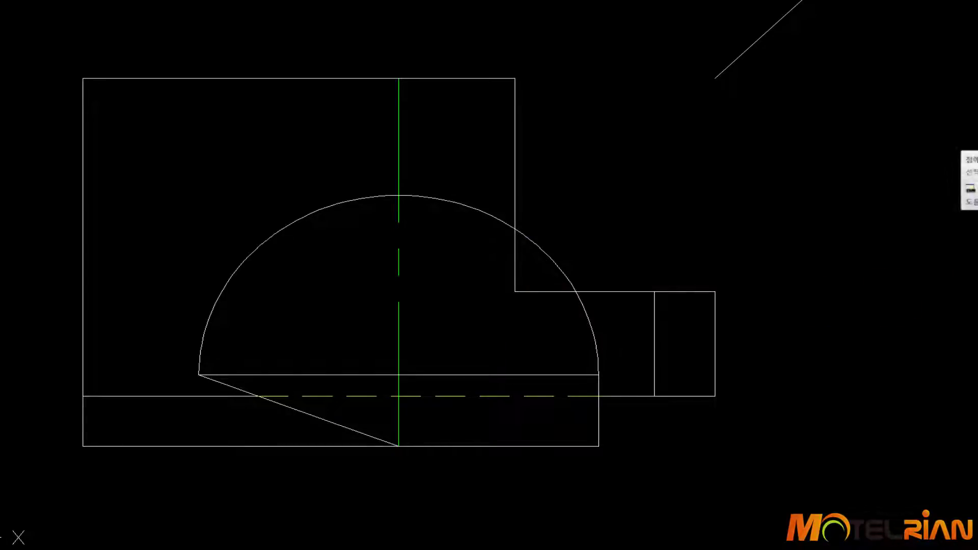
left_click(515, 260)
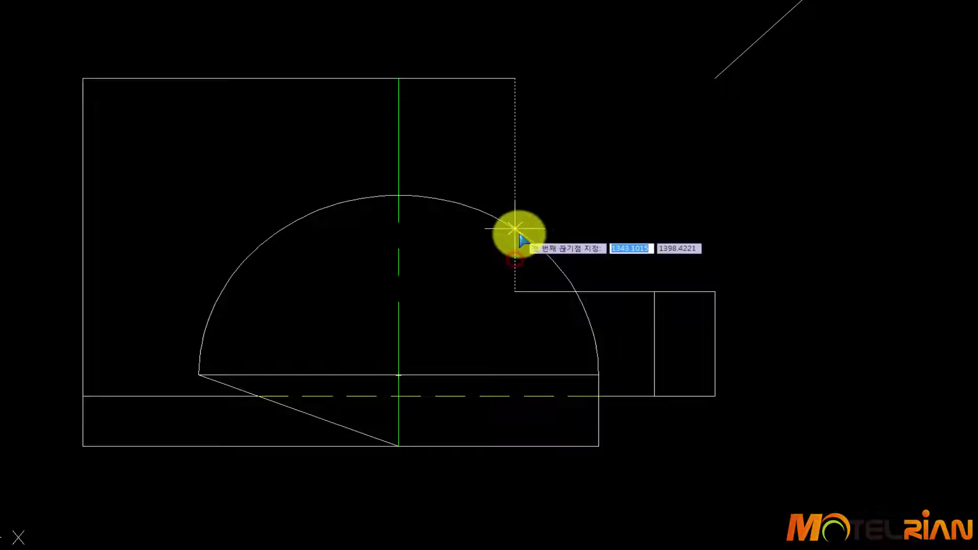
left_click(519, 235)
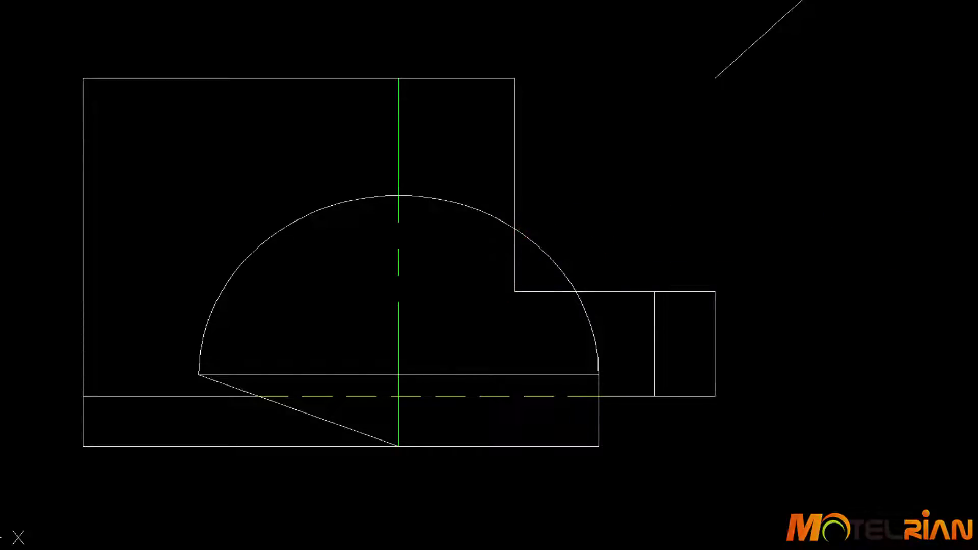
key("space")
left_click(555, 291)
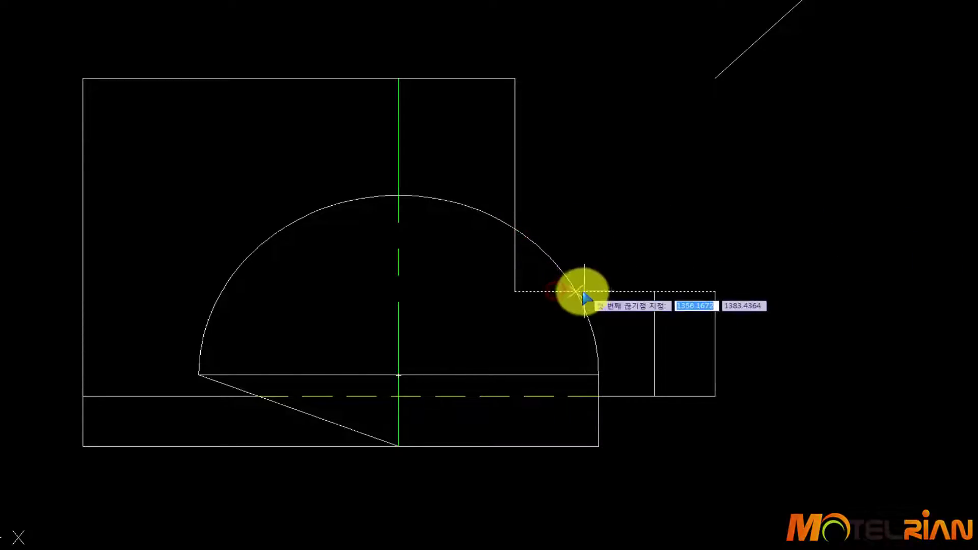
left_click(581, 292)
Assign the two step corner segments inside the half-circle to the hidden layer.
left_click(541, 269)
left_click(481, 309)
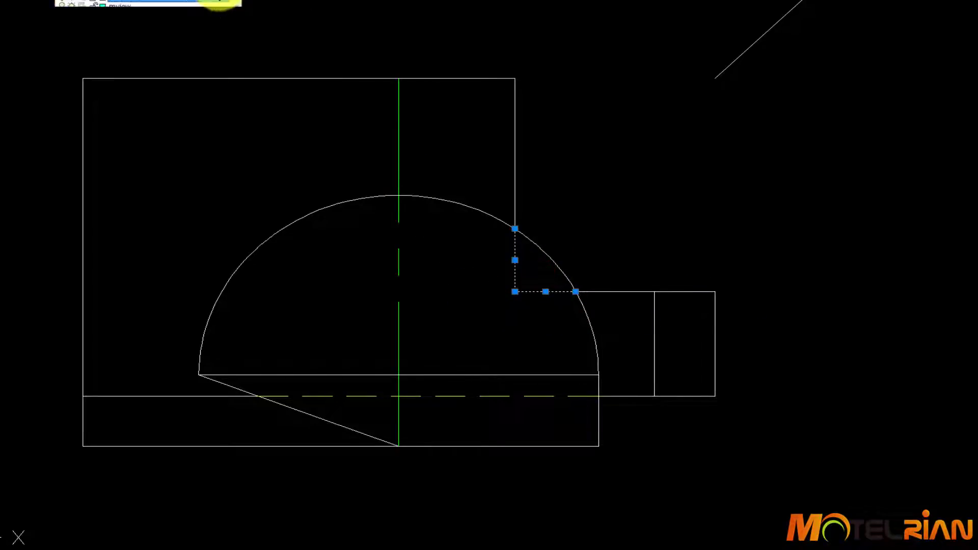
left_click(203, 25)
key("Escape")
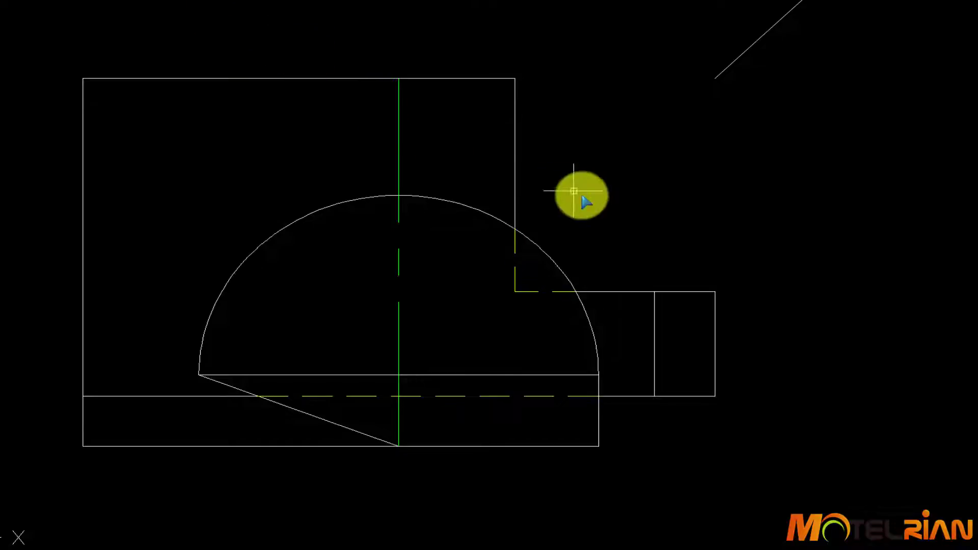
Offset the half-circle's base line upward by 49.
scroll(575, 192, "down", 2)
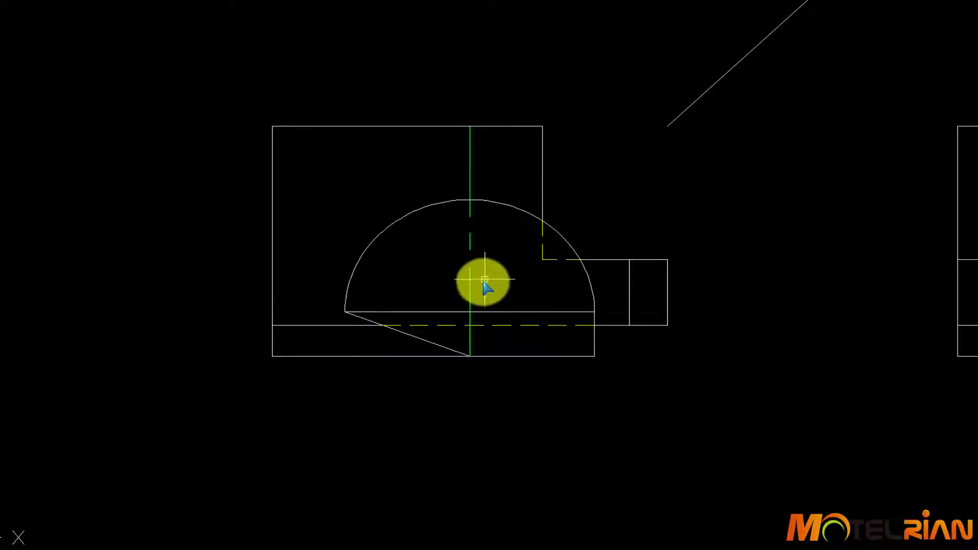
middle_click_drag(483, 285, 466, 316)
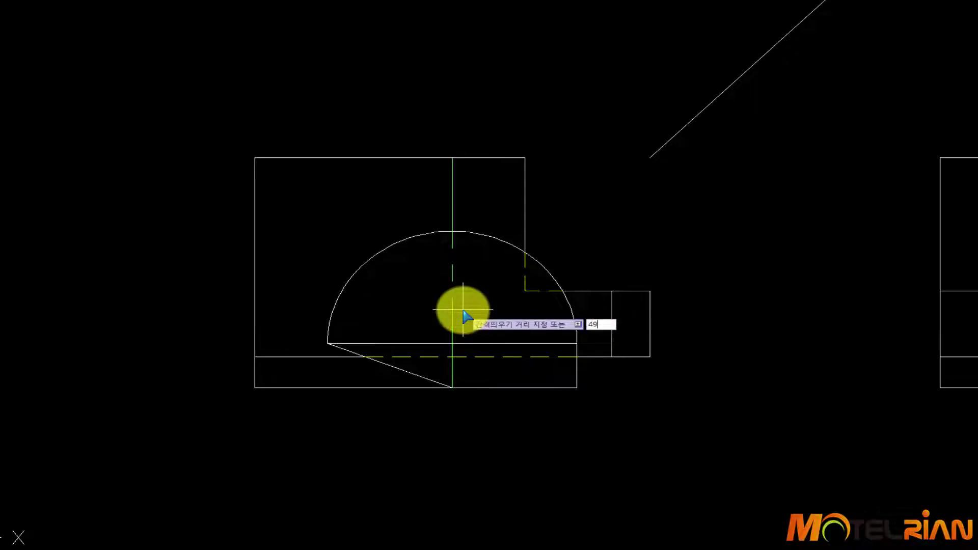
left_click(517, 344)
left_click(543, 237)
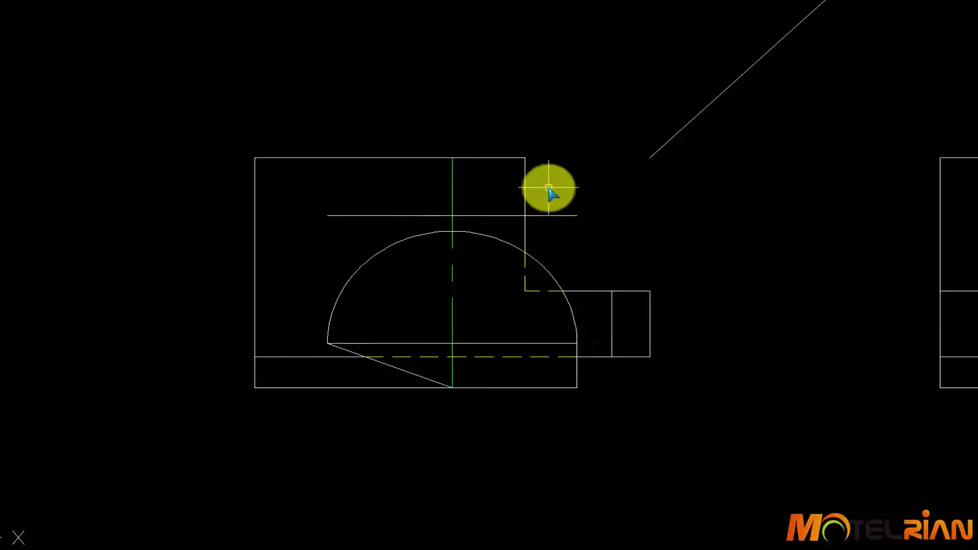
Draw a vertical projection line from the lower-left end of the top view's outermost arc down past the front view's bottom edge.
scroll(548, 188, "down", 3)
middle_click_drag(569, 142, 567, 229)
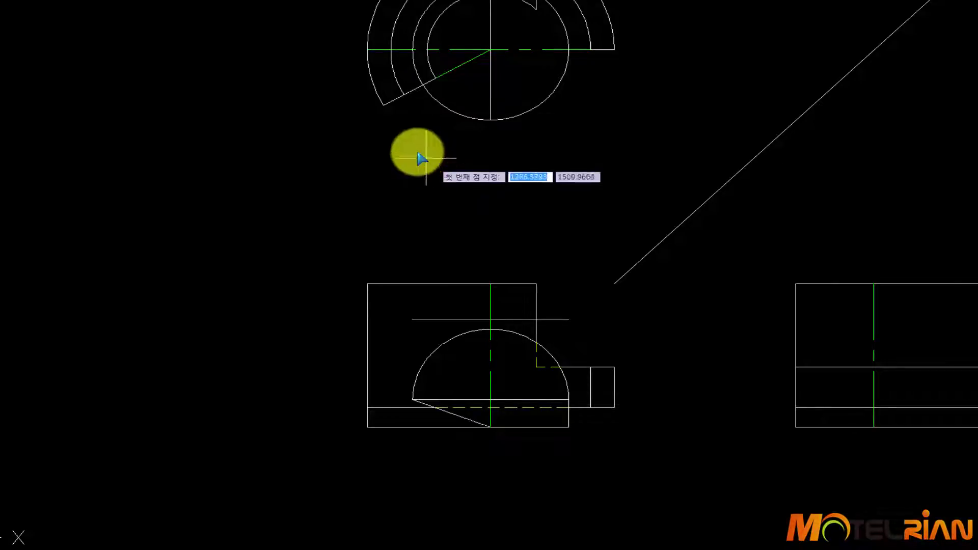
left_click(381, 103)
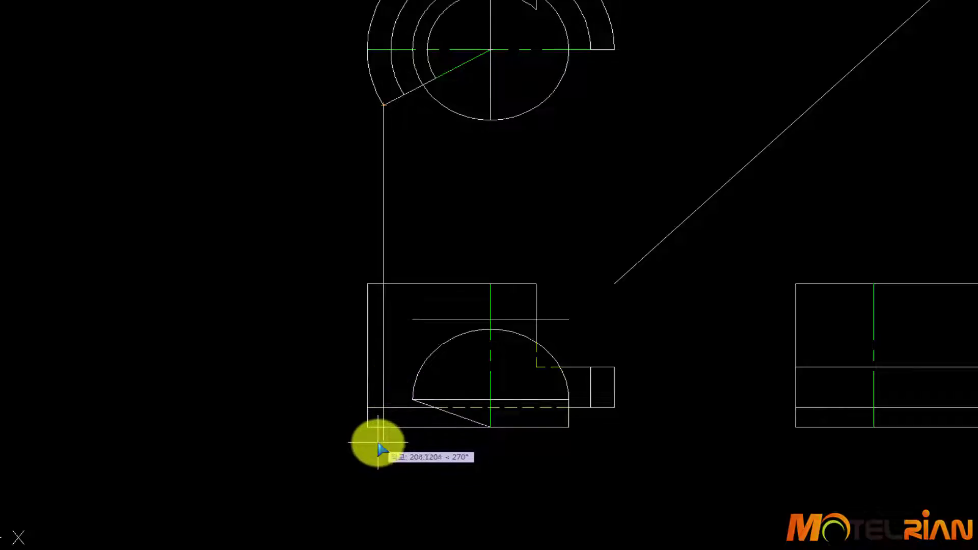
left_click(372, 475)
key("Return")
key("Return")
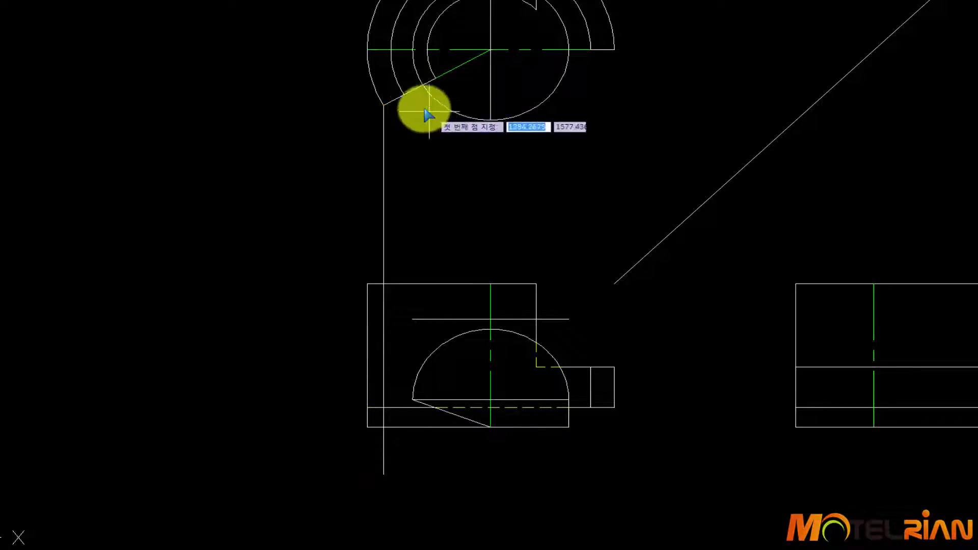
Draw a vertical projection line from the lower-left end of the top view's second arc down past the front view's bottom edge.
left_click(404, 94)
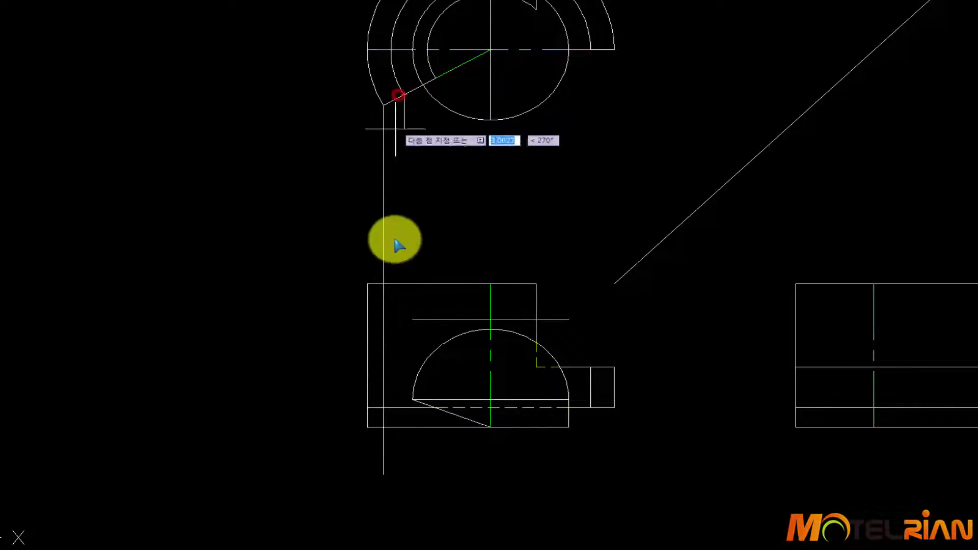
left_click(404, 438)
key("Return")
key("Return")
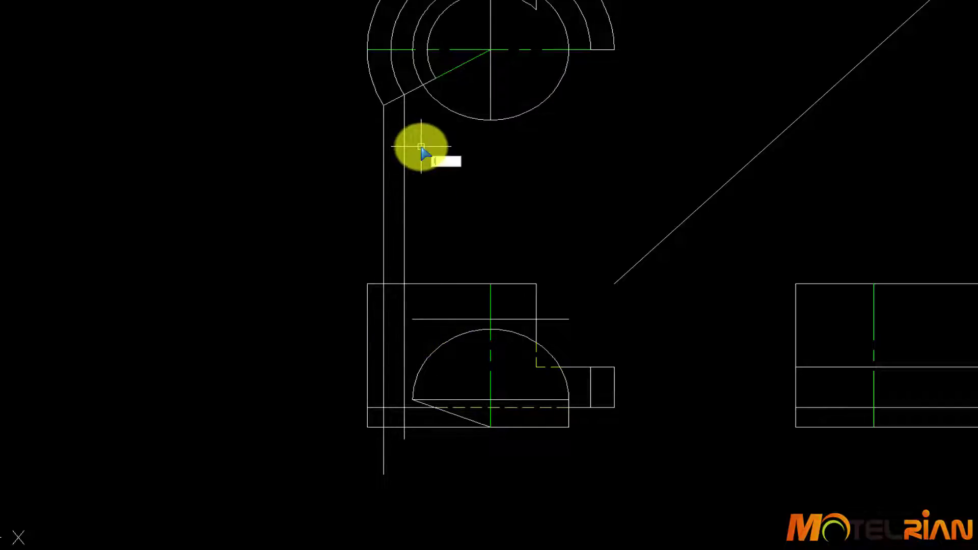
Draw a vertical line from the second arc's left crossing with the top view's horizontal centerline down past the front view.
key("Return")
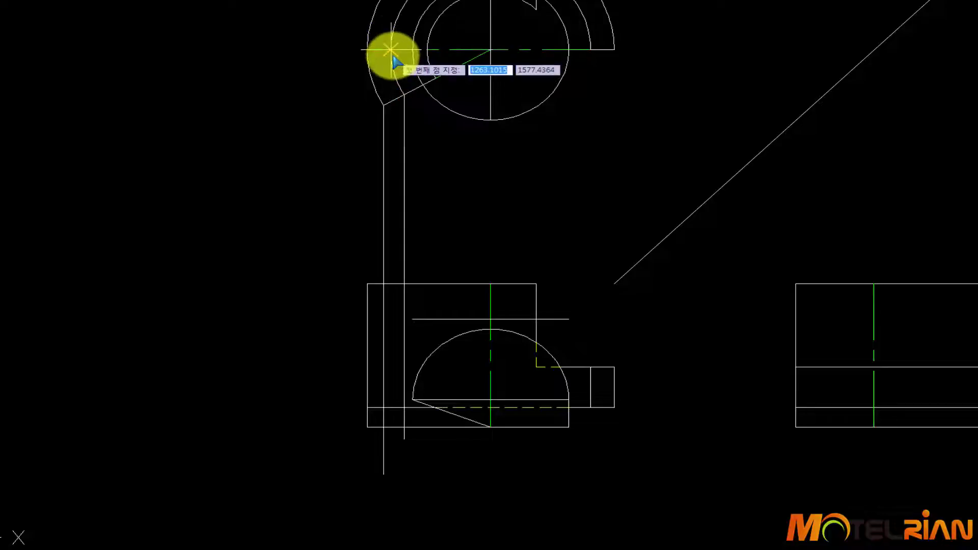
left_click(390, 471)
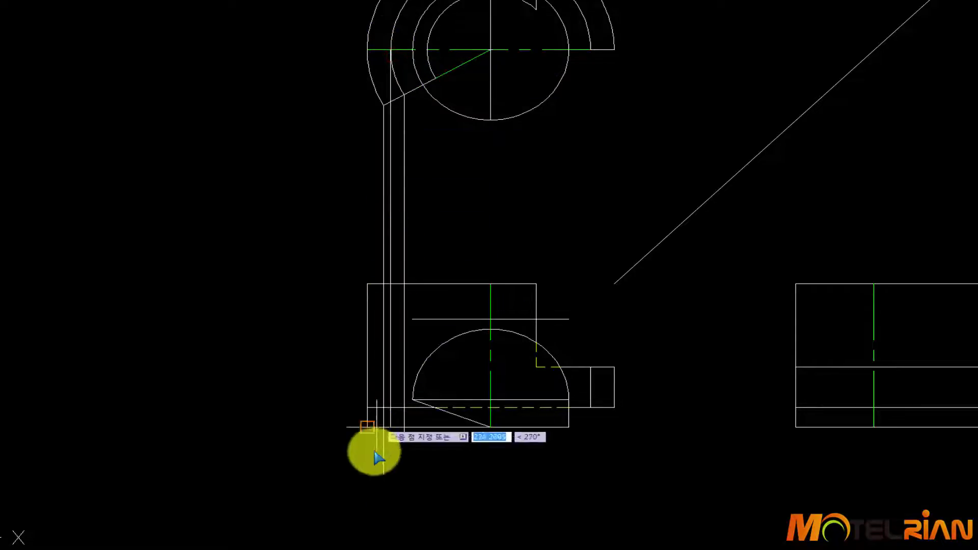
key("Return")
key("Return")
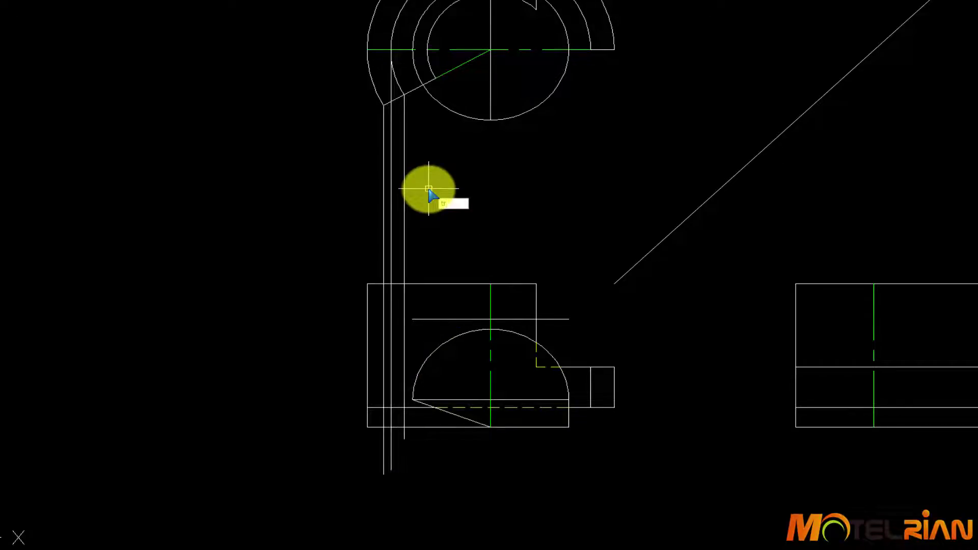
Trim the three vertical projection lines below the front view's bottom edge.
key("Return")
left_click(418, 441)
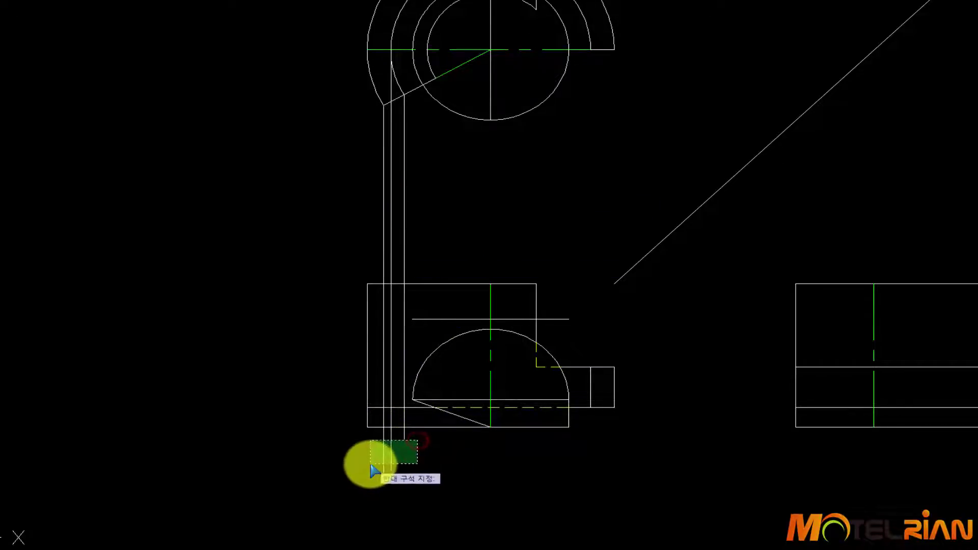
left_click(373, 469)
left_click(404, 437)
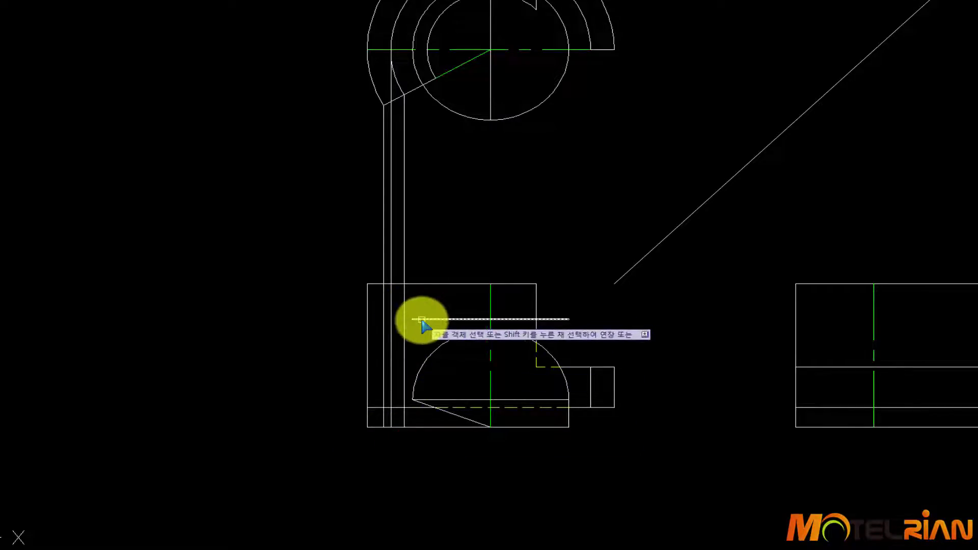
Extend the offset horizontal line's left end to the rightmost of the three vertical projection lines.
type("e")
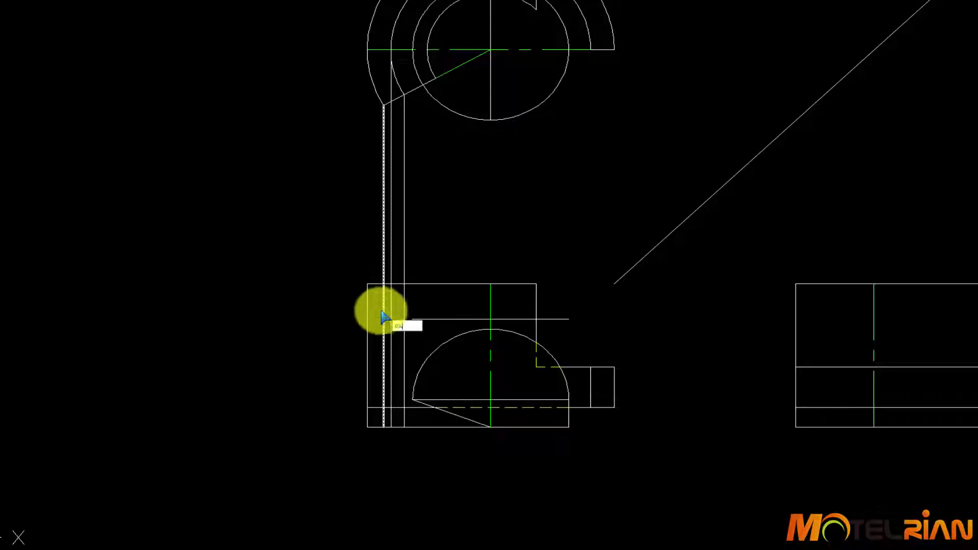
type("x")
key("Return")
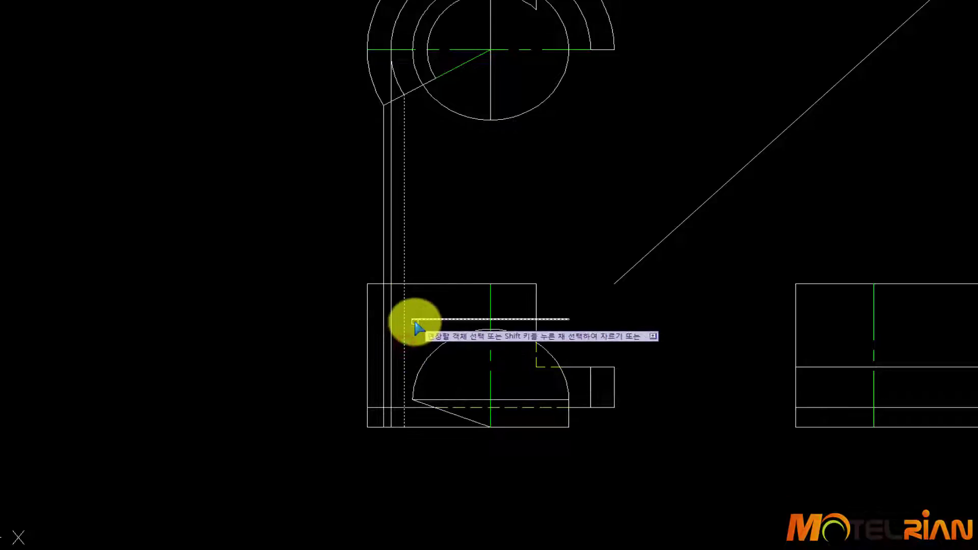
left_click(415, 321)
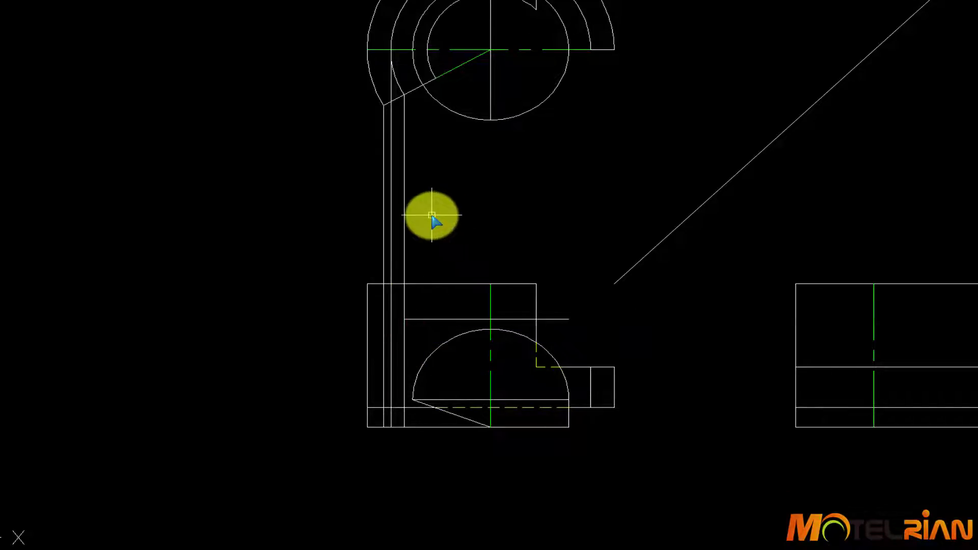
key("Return")
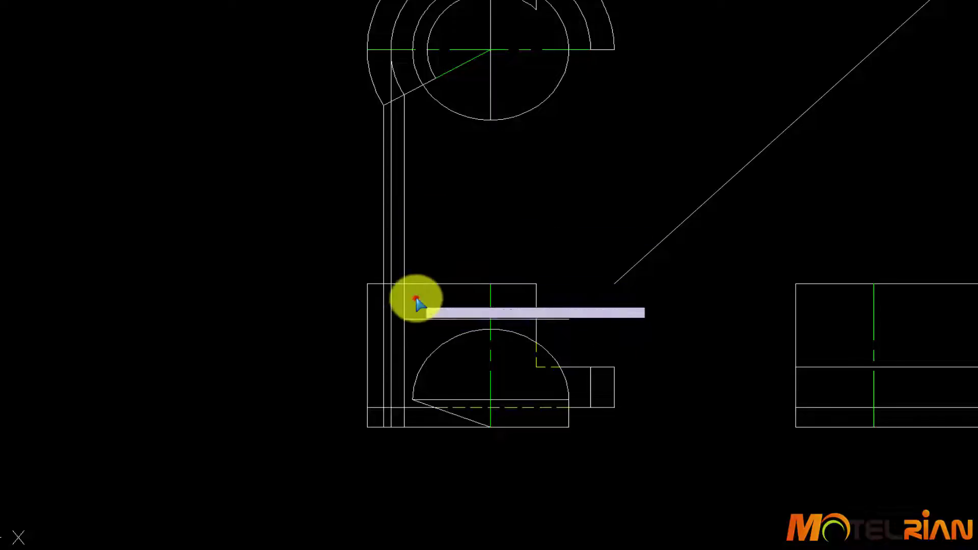
Trim the rightmost projection line above the offset horizontal line and the other two above the front view's top edge.
left_click(415, 299)
left_click(398, 301)
left_click(426, 251)
left_click(354, 257)
key("Escape")
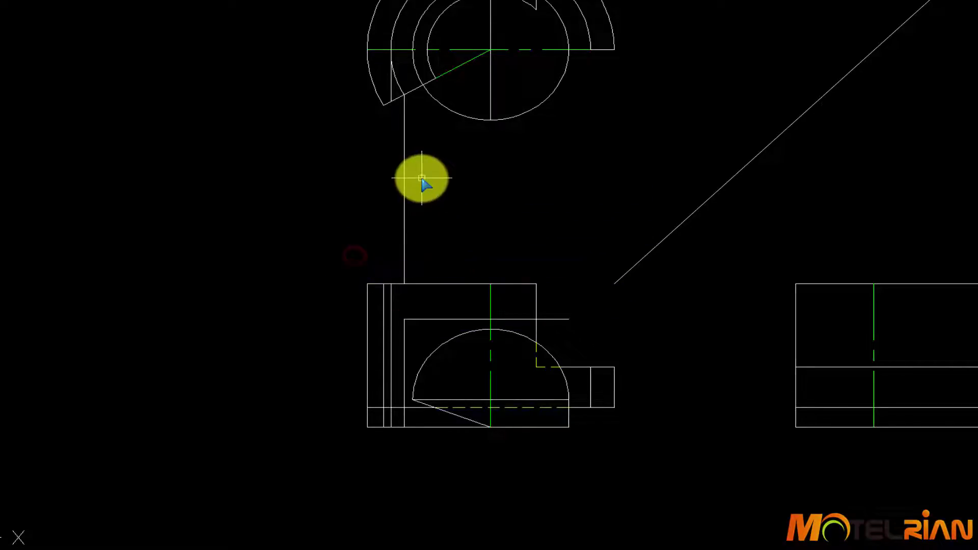
Delete the leftover projection line between the views and the vertical remnant inside the top view.
left_click(421, 179)
left_click(336, 192)
key("Delete")
left_click(388, 96)
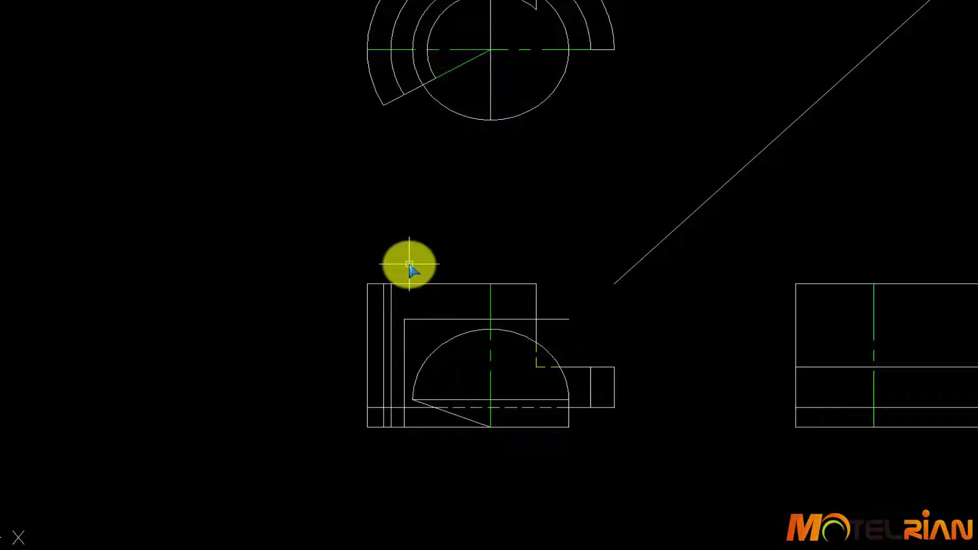
Draw vertical lines from the lower-left ends of the top view's third and innermost arcs down past the front view's offset horizontal line.
left_click(417, 88)
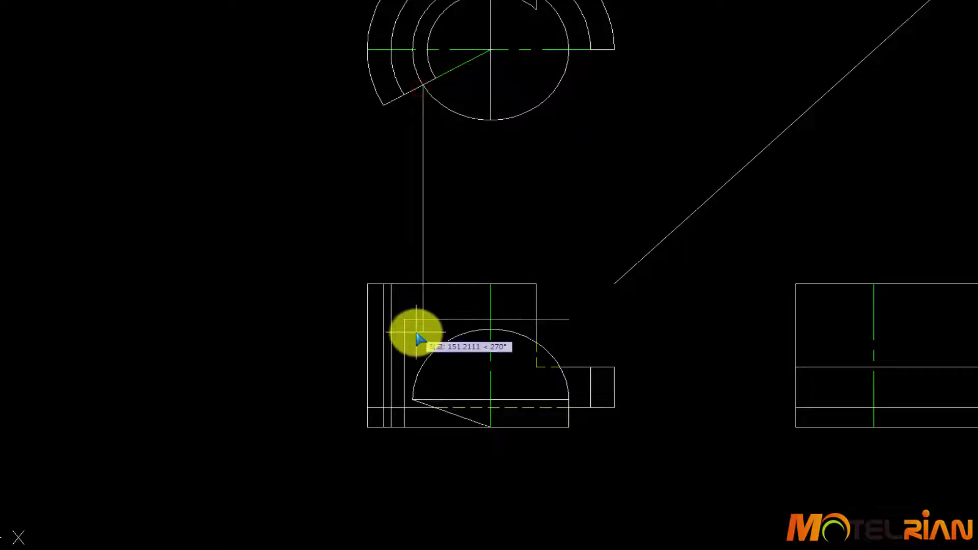
key("space")
key("space")
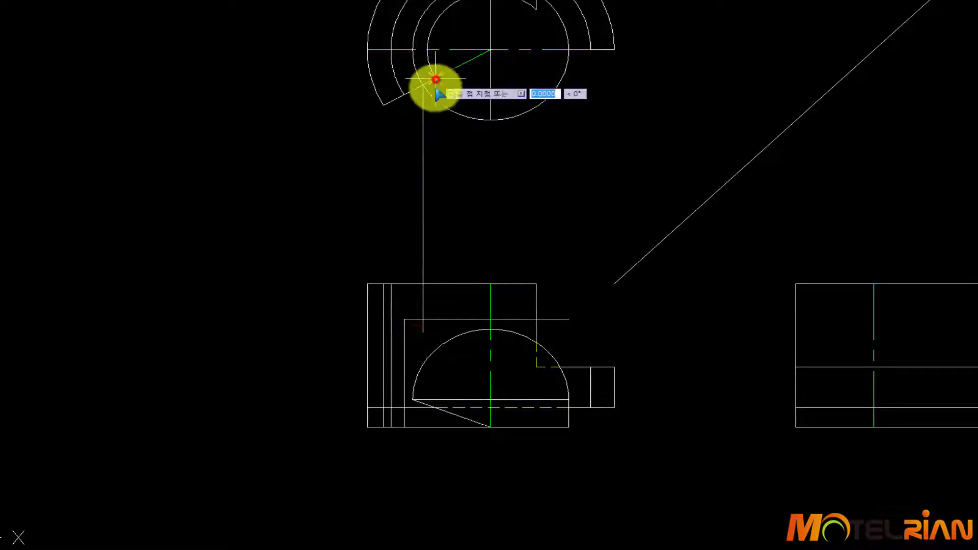
left_click(434, 81)
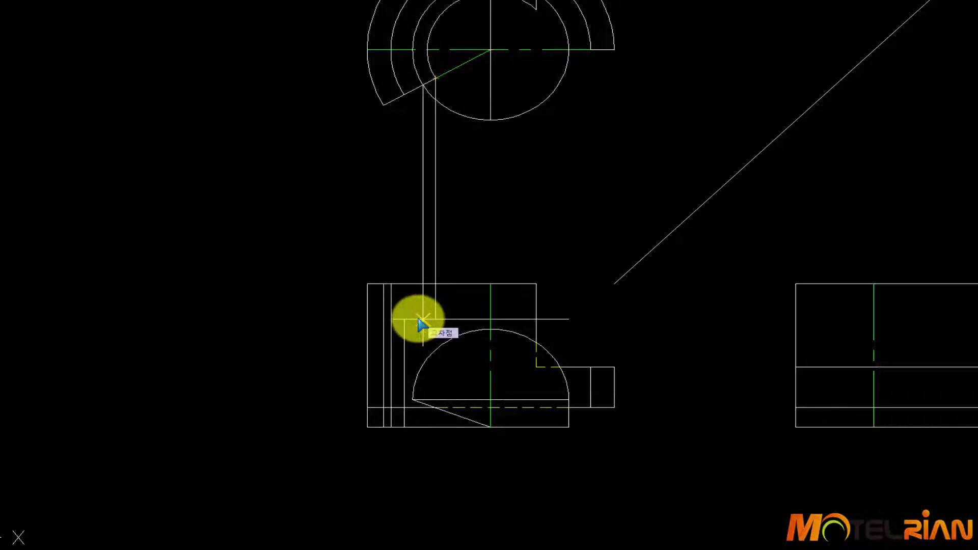
scroll(421, 319, "up", 2)
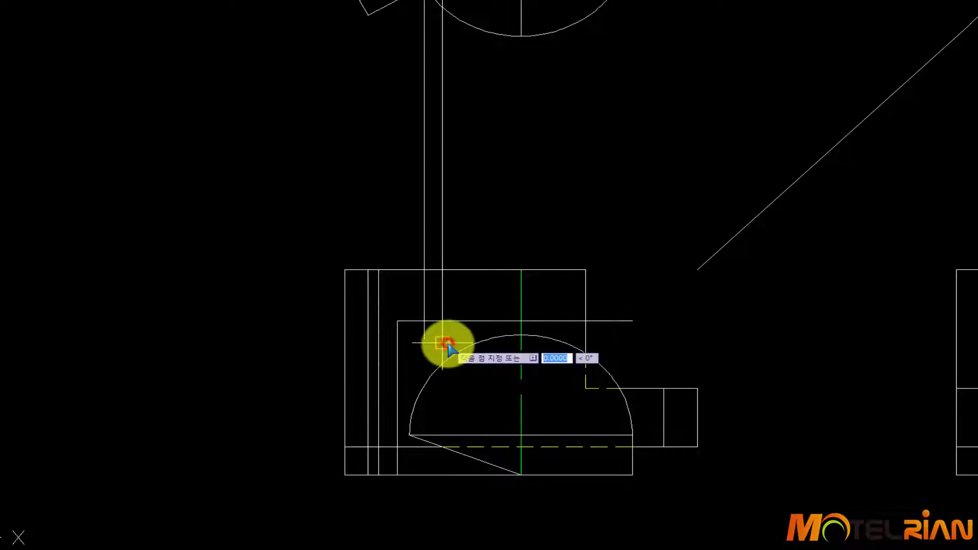
key("Escape")
scroll(555, 166, "down", 4)
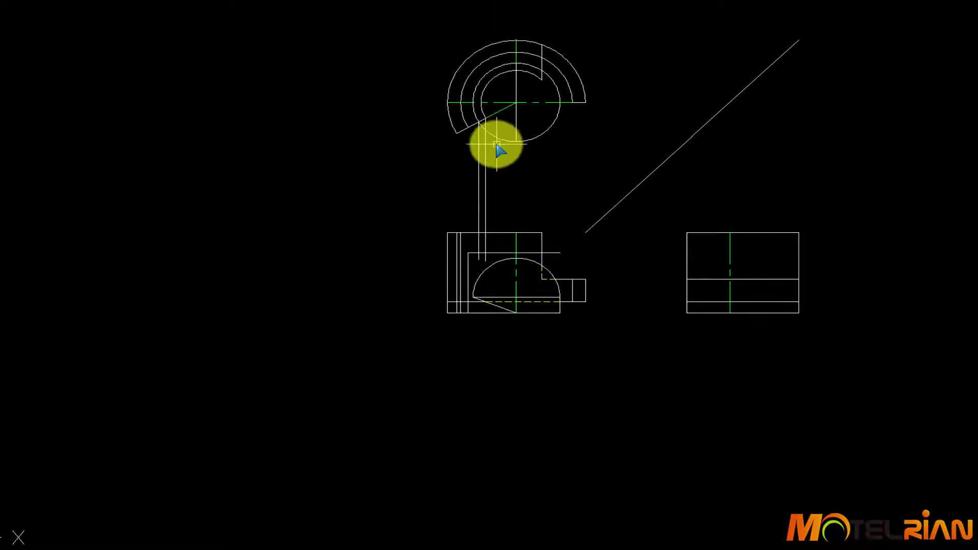
scroll(488, 131, "up", 5)
key("Return")
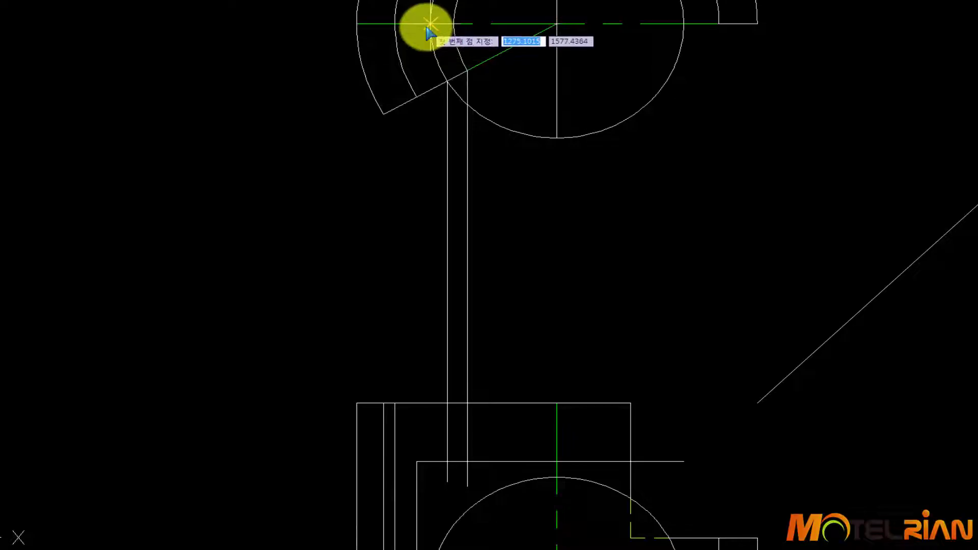
left_click(427, 25)
middle_click_drag(416, 273, 471, 117)
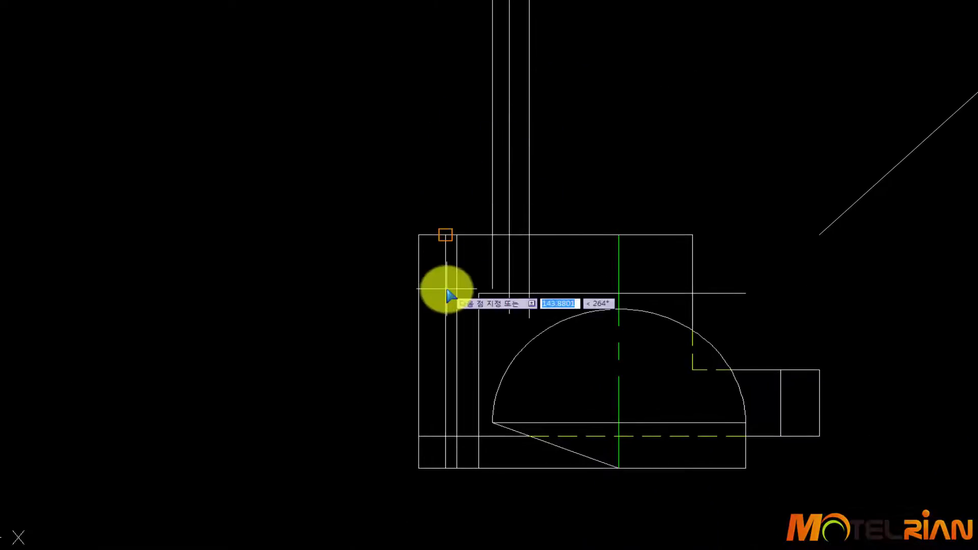
middle_click_drag(447, 289, 330, 110)
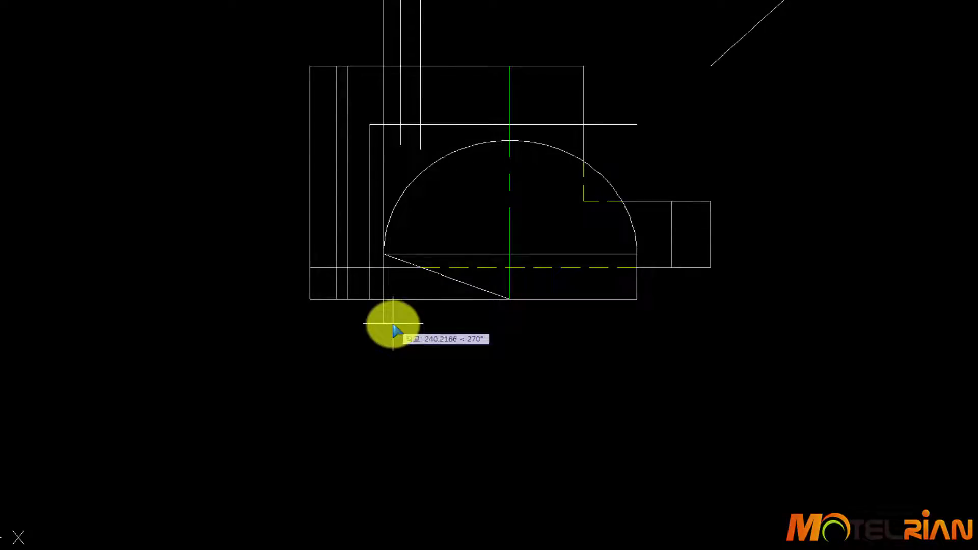
middle_click_drag(392, 324, 413, 377)
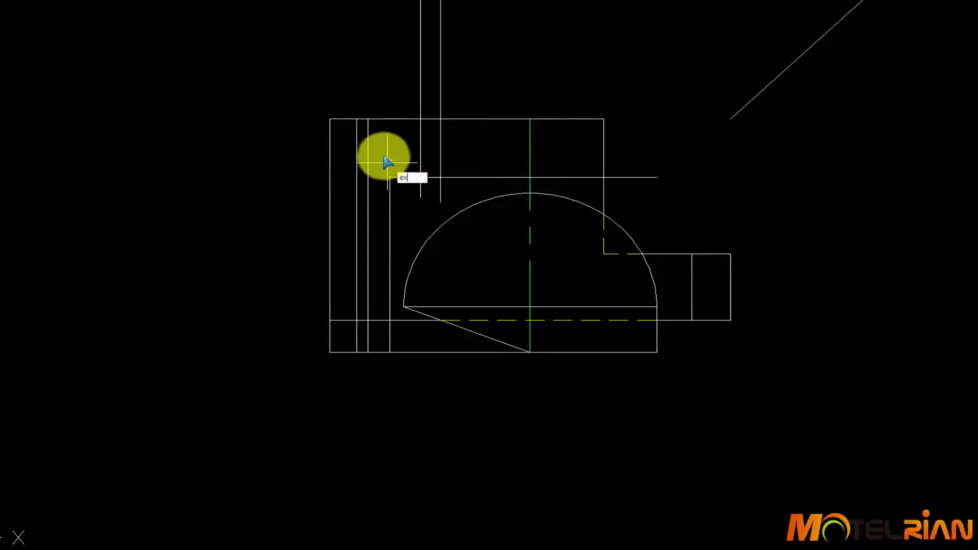
Extend the front view's offset horizontal line left to the middle of the three vertical lines and trim that vertical above it.
key("Return")
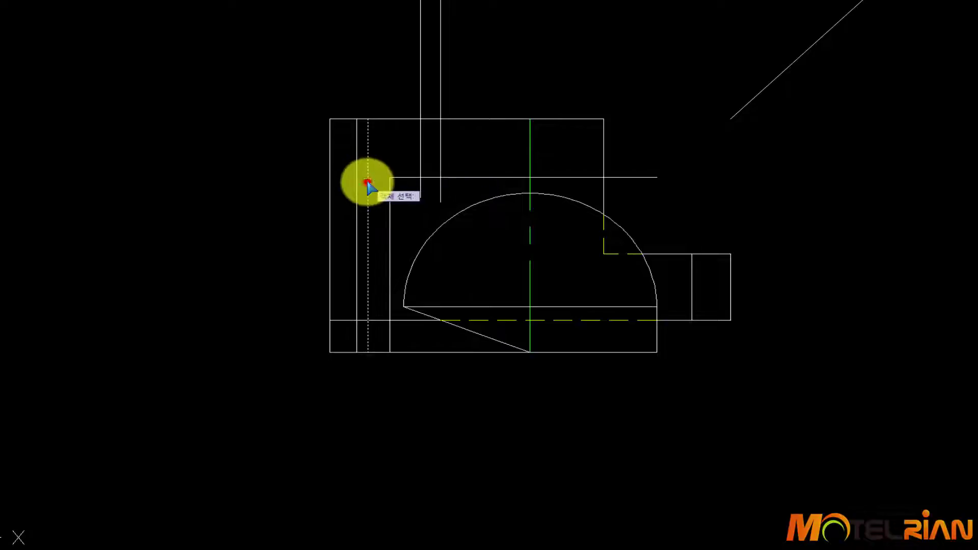
key("Return")
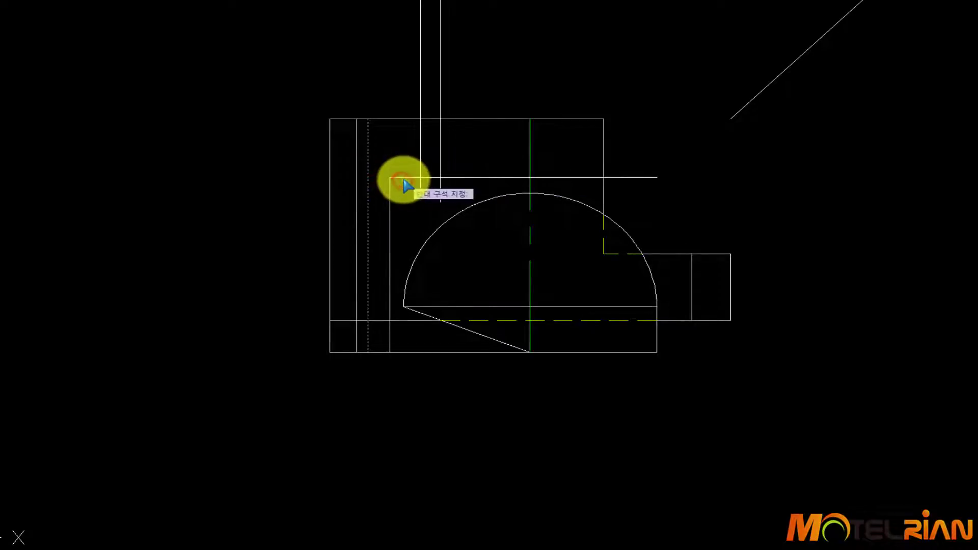
left_click(403, 179)
left_click(401, 174)
left_click(400, 179)
left_click(400, 178)
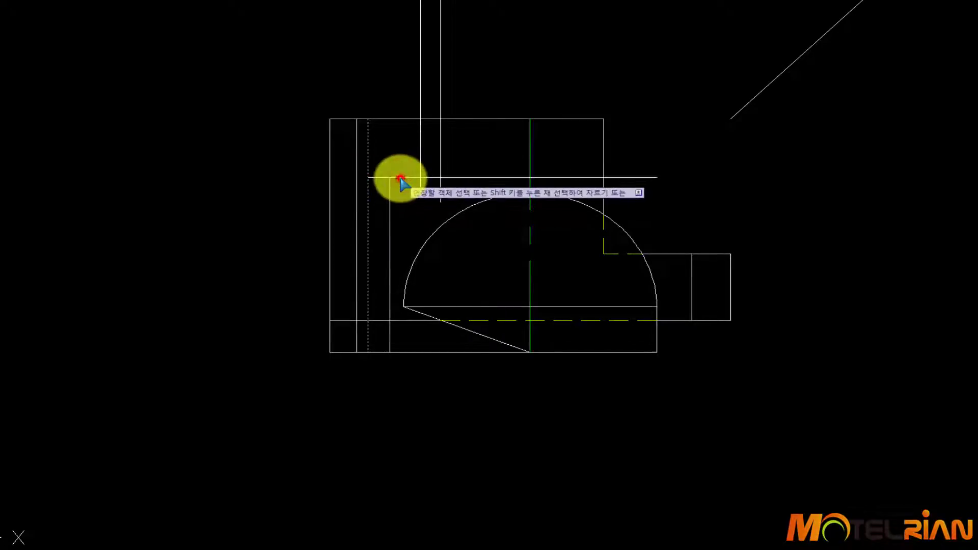
left_click(368, 148, "shift")
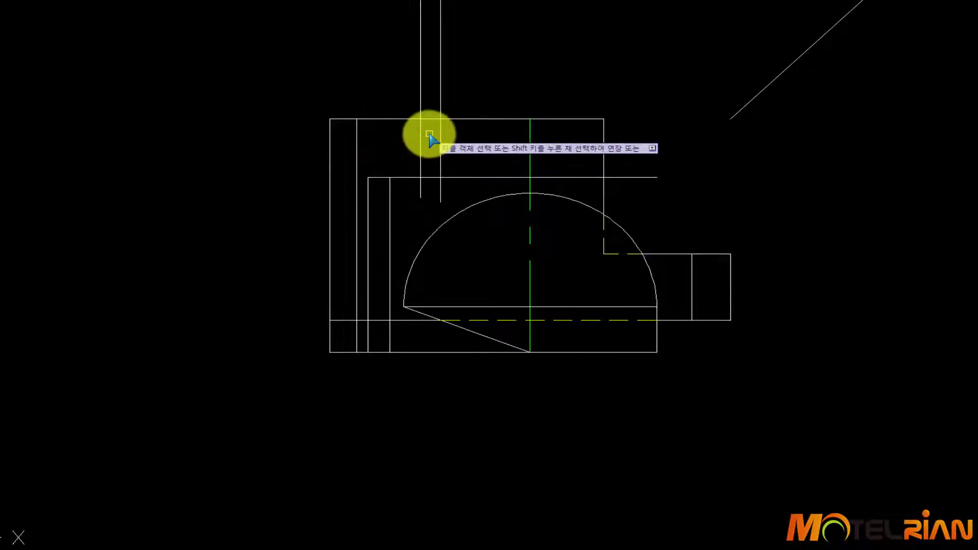
Delete the third arc's projection line and draw a vertical from the innermost arc's left crossing with the centerline down past the offset horizontal line.
scroll(439, 128, "down", 2)
middle_click_drag(450, 123, 479, 254)
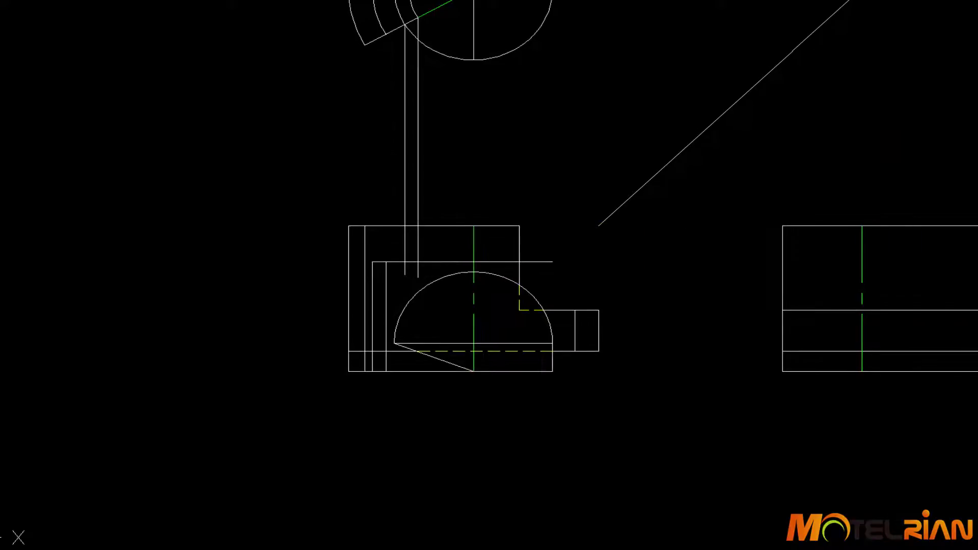
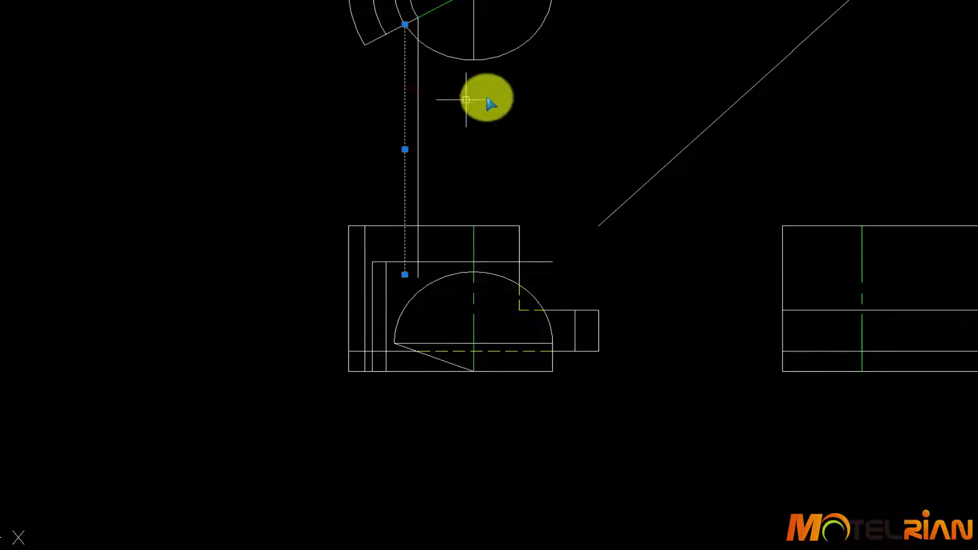
scroll(466, 87, "down", 2)
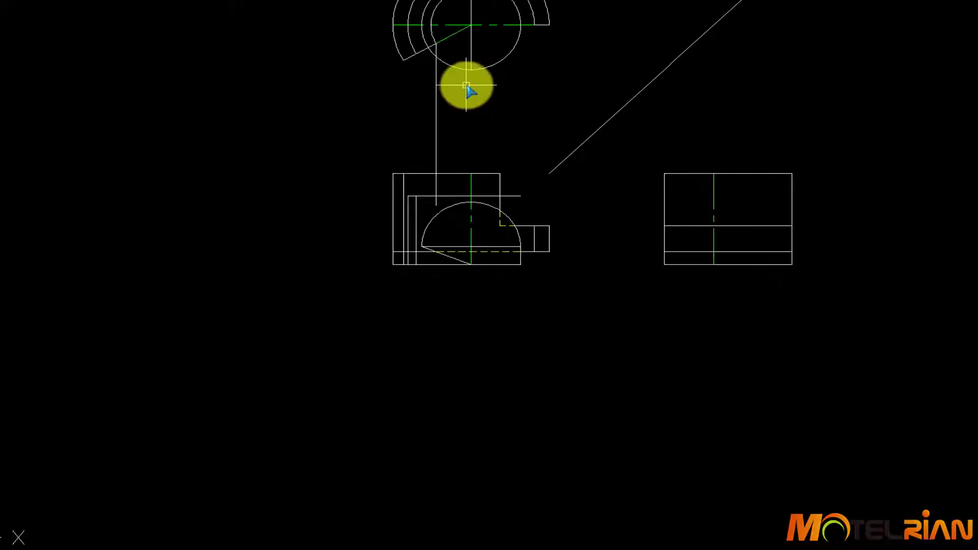
middle_click_drag(465, 87, 452, 188)
scroll(437, 139, "up", 2)
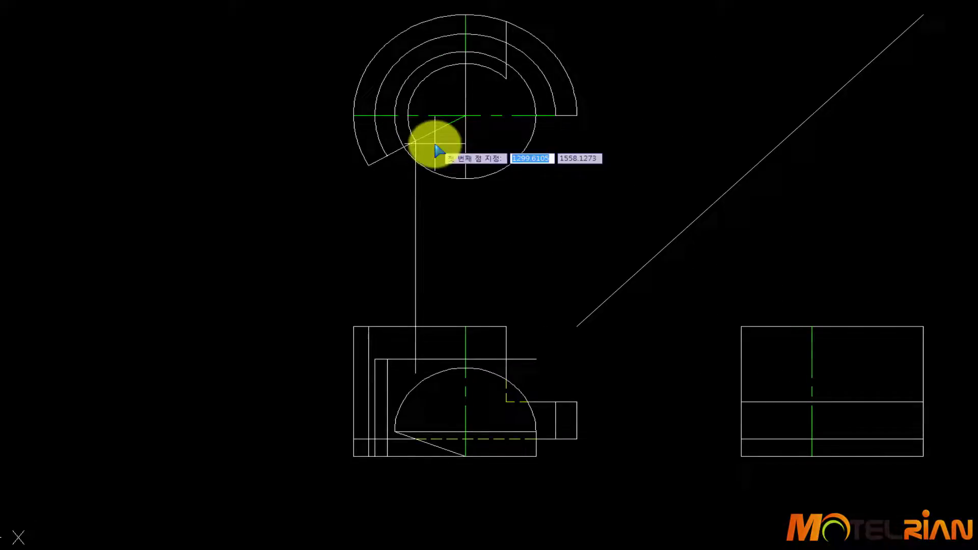
left_click(408, 113)
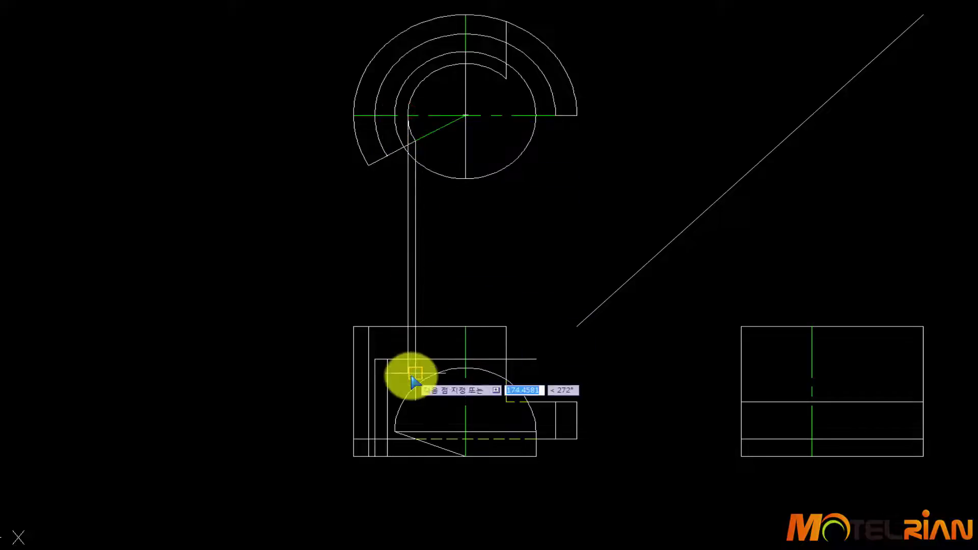
key("Return")
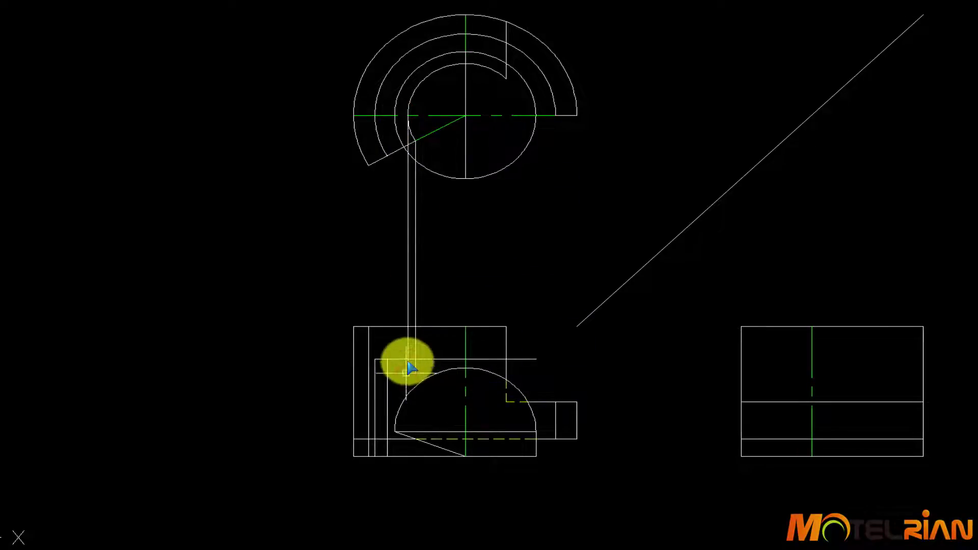
Trim the two projection lines below the offset horizontal line and above the front view's top edge.
scroll(407, 359, "up", 2)
type("tr")
key("Return")
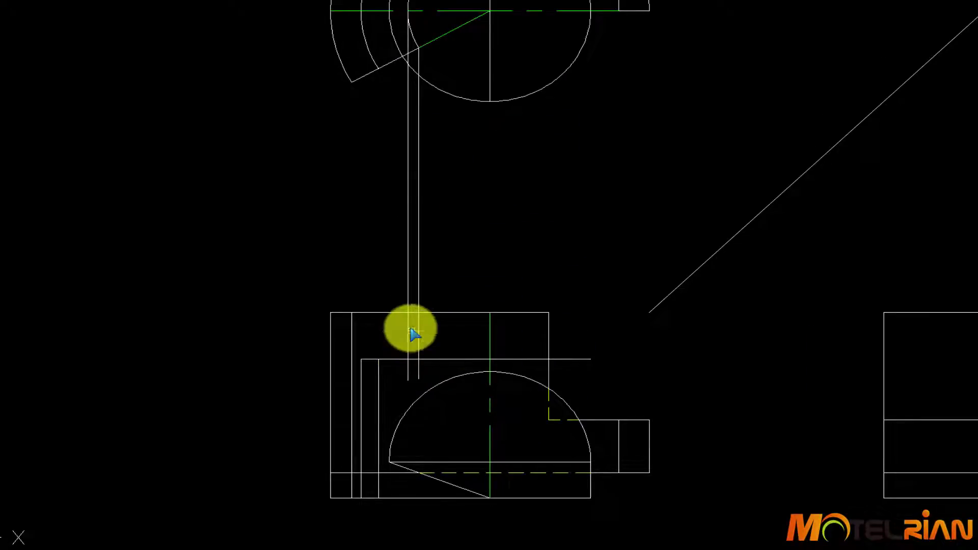
left_click(426, 371)
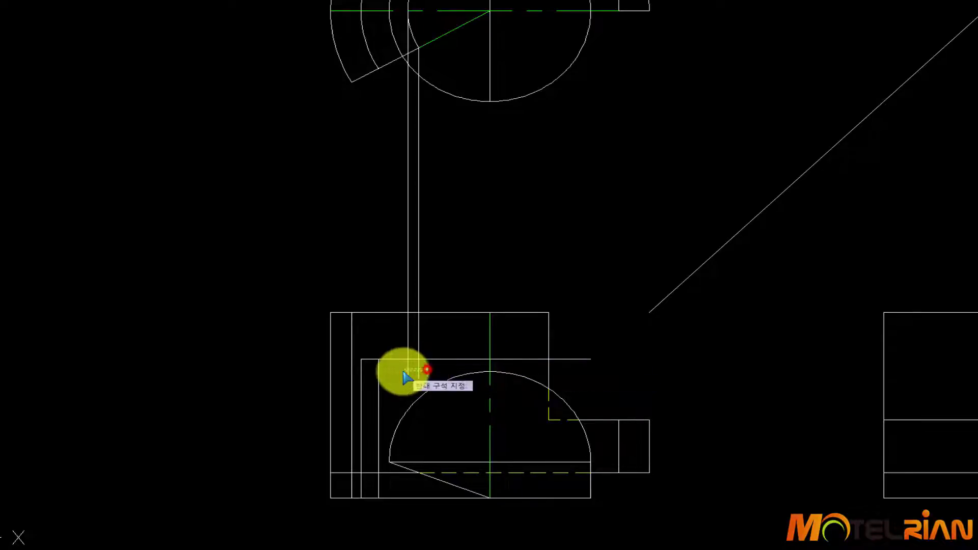
left_click(393, 373)
left_click(426, 288)
left_click(404, 287)
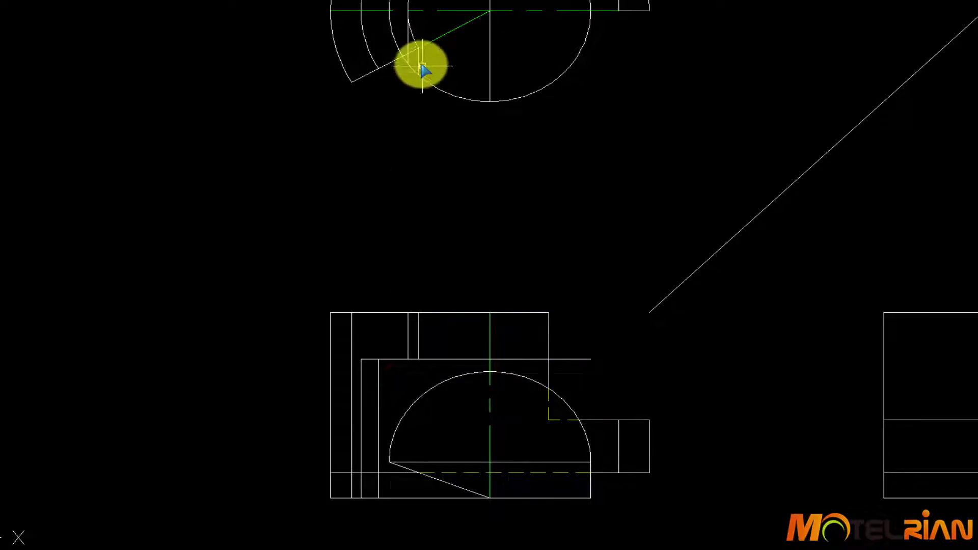
Delete the two short projection-line remnants at the innermost arc's lower-left end in the top view.
left_click(411, 43)
left_click(403, 41)
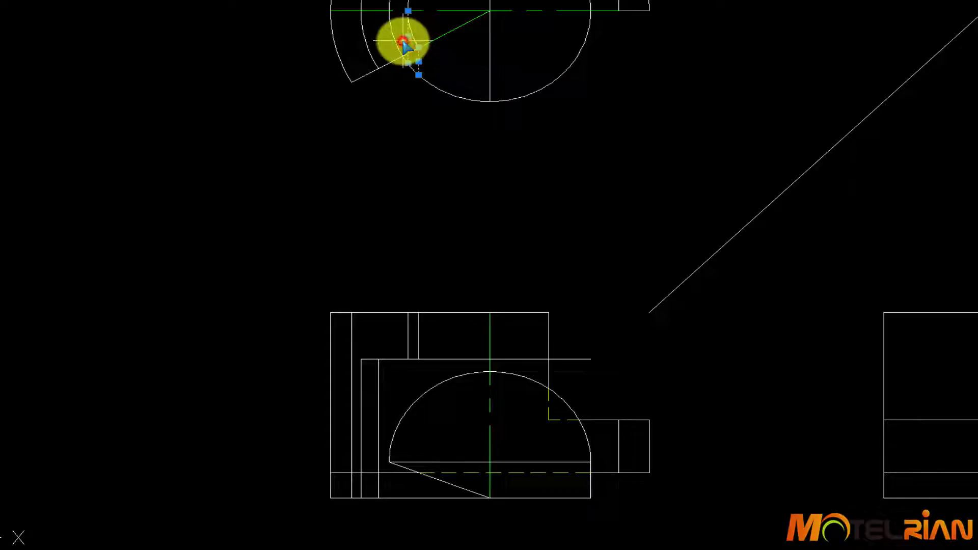
key("Delete")
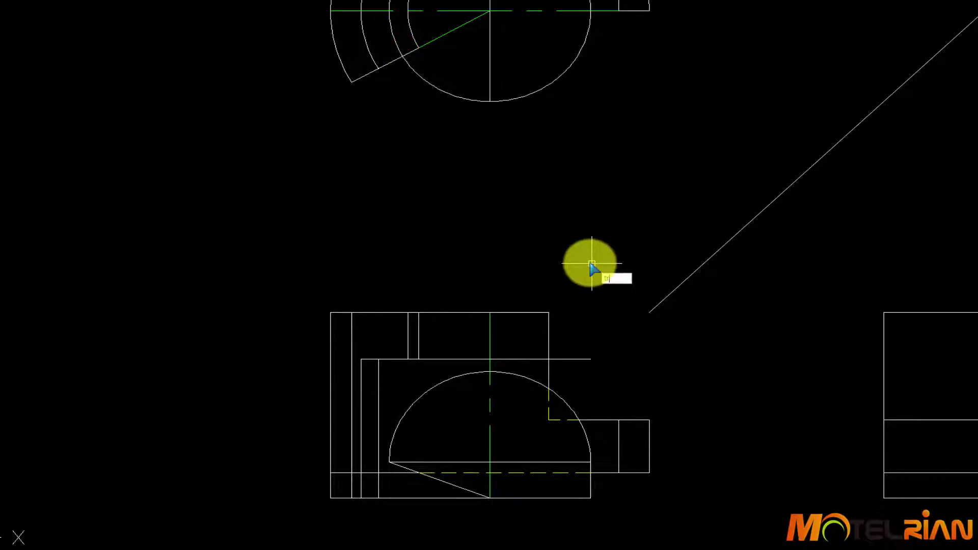
Trim the offset horizontal line beyond the upper block's right edge and left of the rightmost of the three vertical lines.
key("Return")
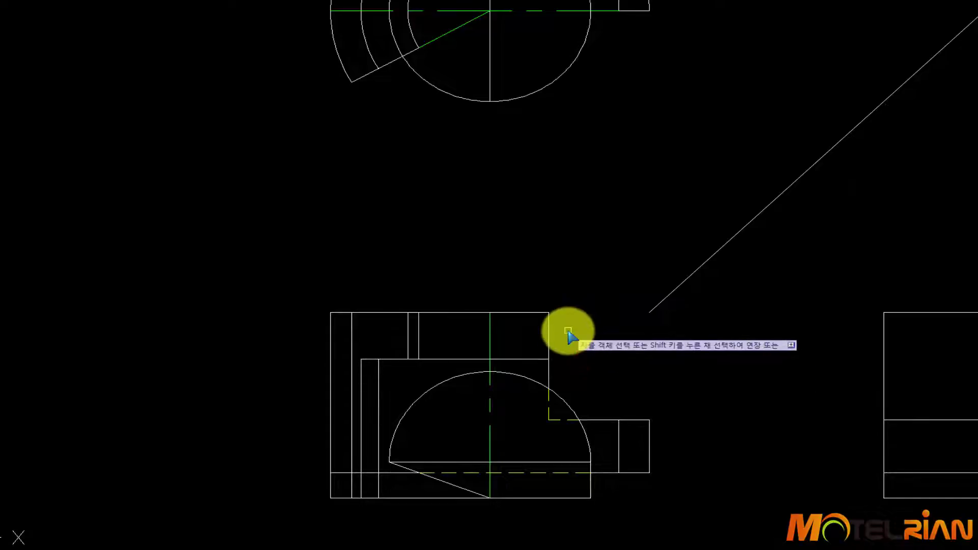
scroll(345, 305, "up", 4)
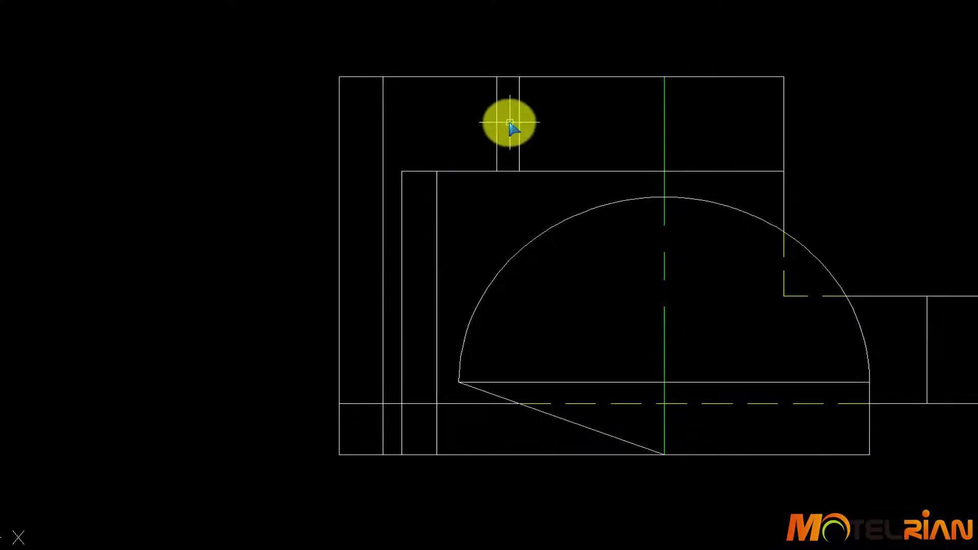
type("tr")
left_click(411, 171)
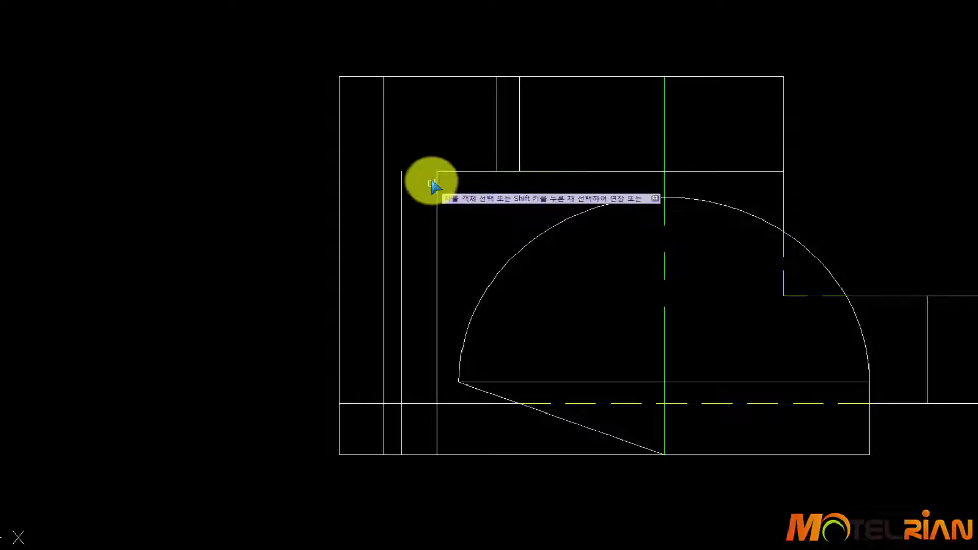
key("Escape")
Draw a short horizontal line joining the upper ends of the middle and rightmost of the three vertical lines.
key("Return")
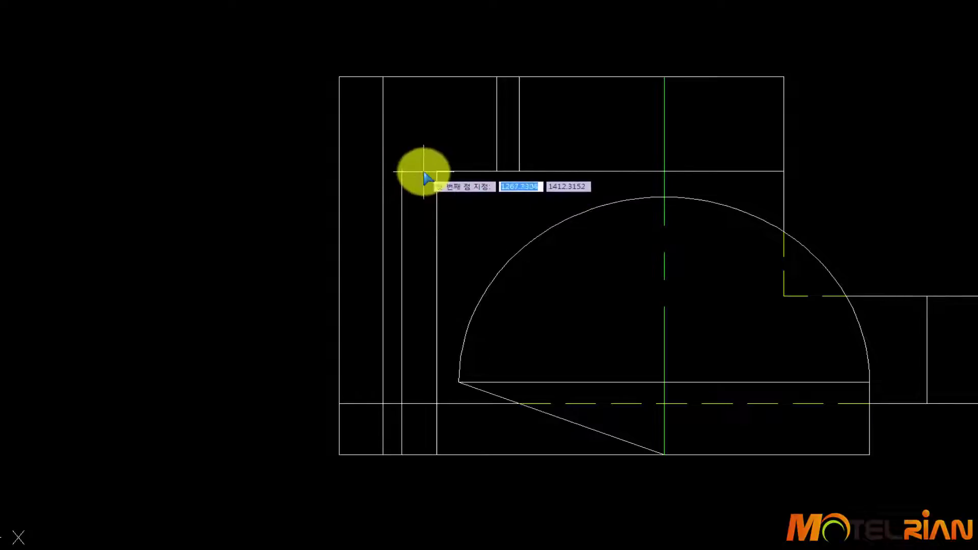
left_click(438, 171)
left_click(401, 171)
key("Return")
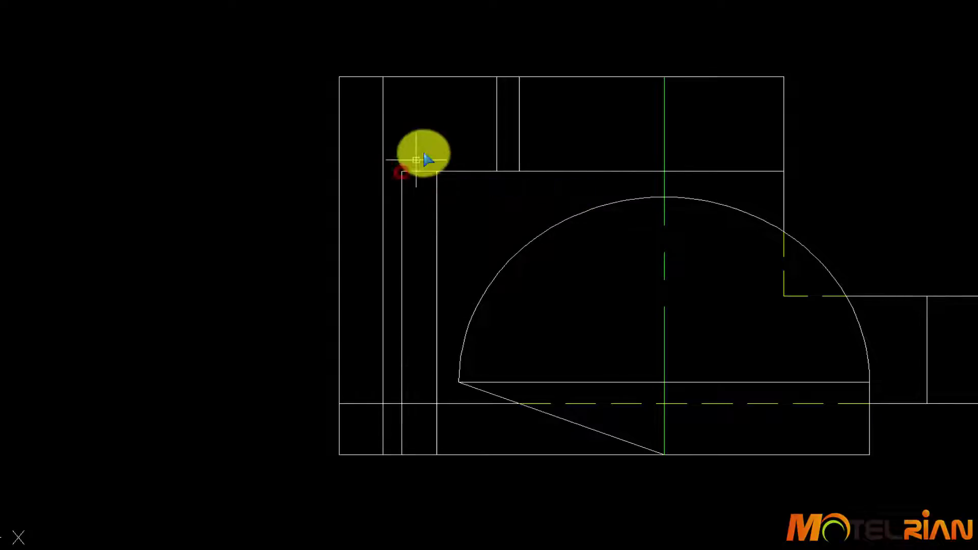
Change the short horizontal line, the vertical at its left end and the left of the two upper verticals to the yellow hidden-line layer.
left_click(427, 148)
left_click(395, 213)
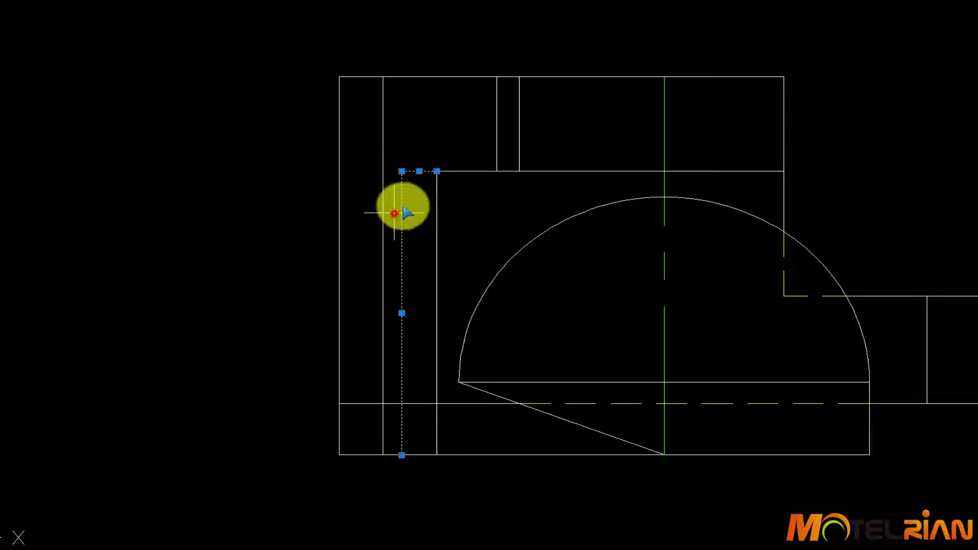
left_click(495, 137)
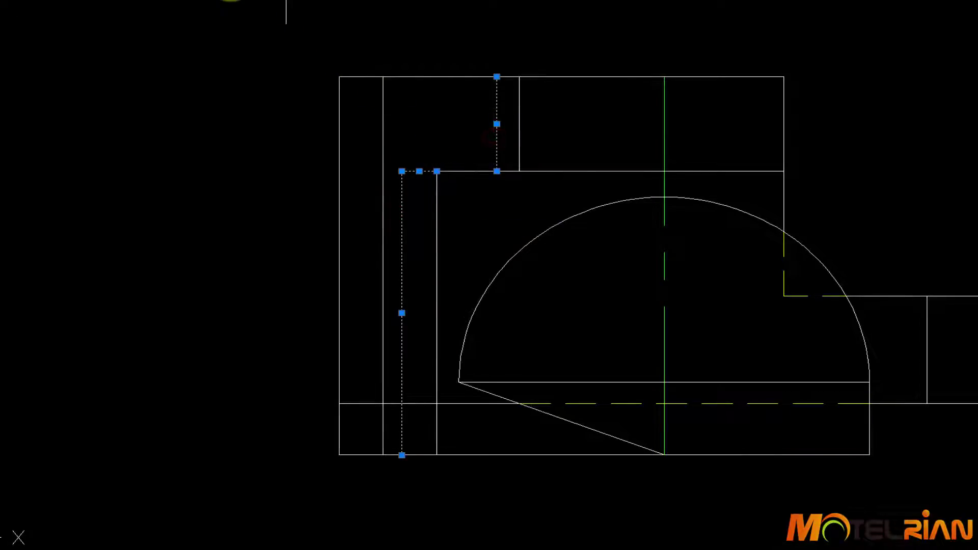
left_click(225, 1)
left_click(200, 22)
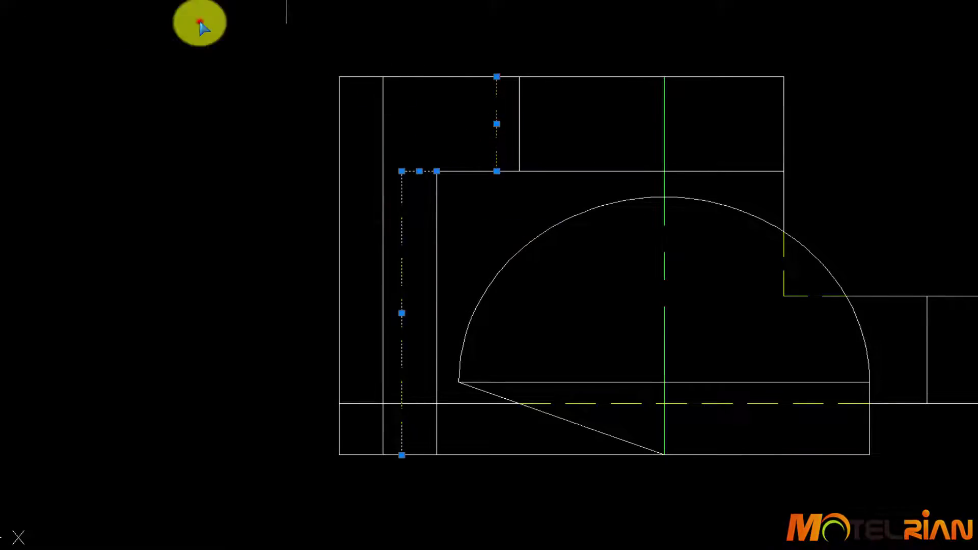
key("Escape")
scroll(775, 225, "down", 2)
scroll(904, 218, "down", 2)
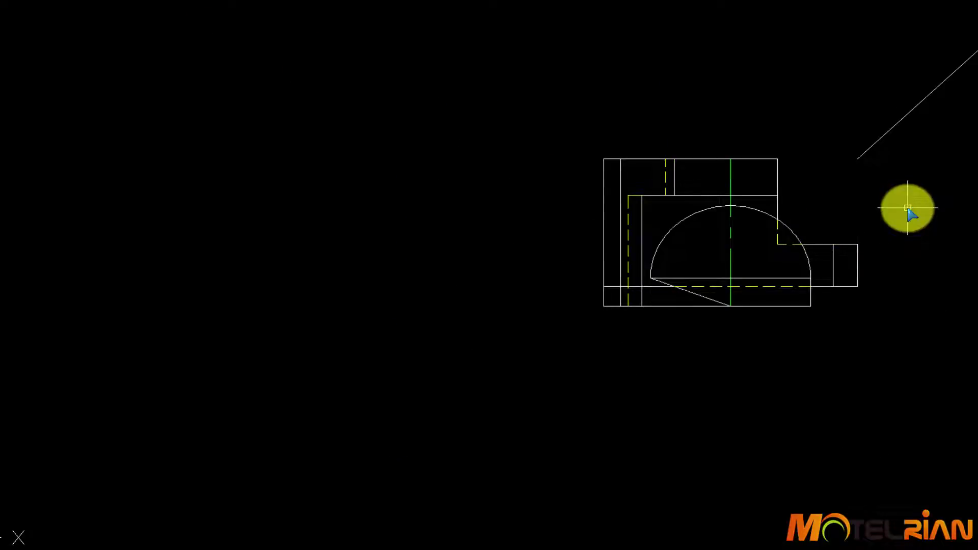
Draw a horizontal projection line from the top-view circle's lowest point past the diagonal line, and erase it.
scroll(908, 208, "down", 2)
middle_click_drag(908, 203, 448, 345)
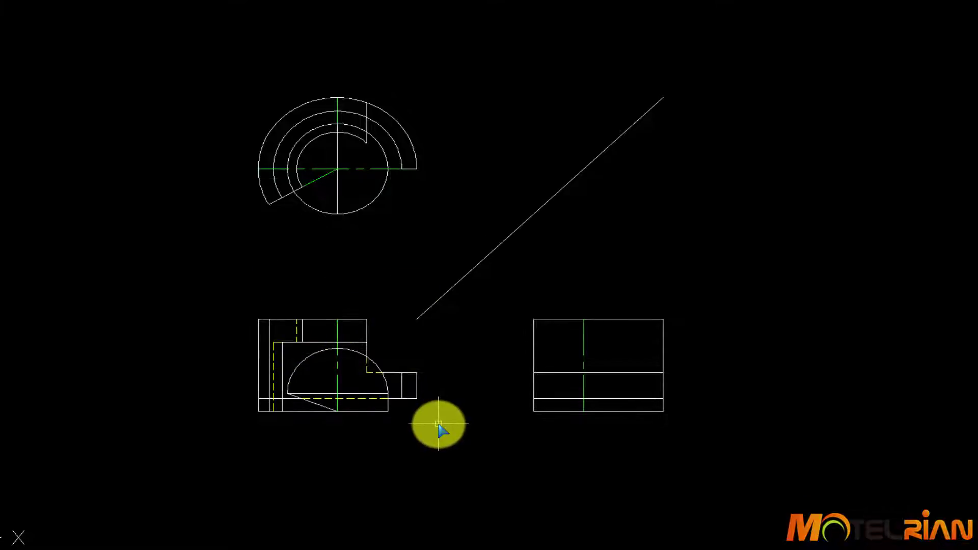
scroll(439, 424, "up", 2)
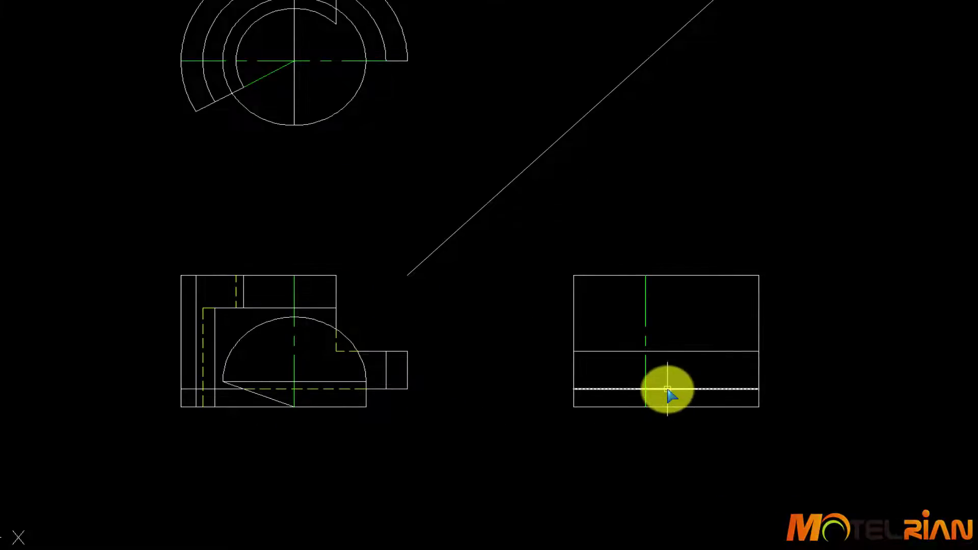
scroll(667, 390, "down", 2)
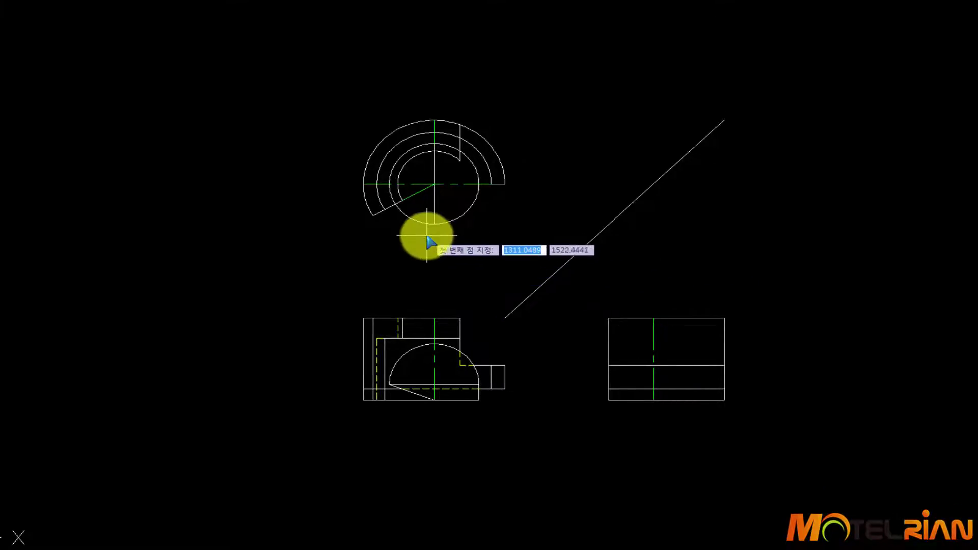
left_click(645, 223)
key("Return")
key("Return")
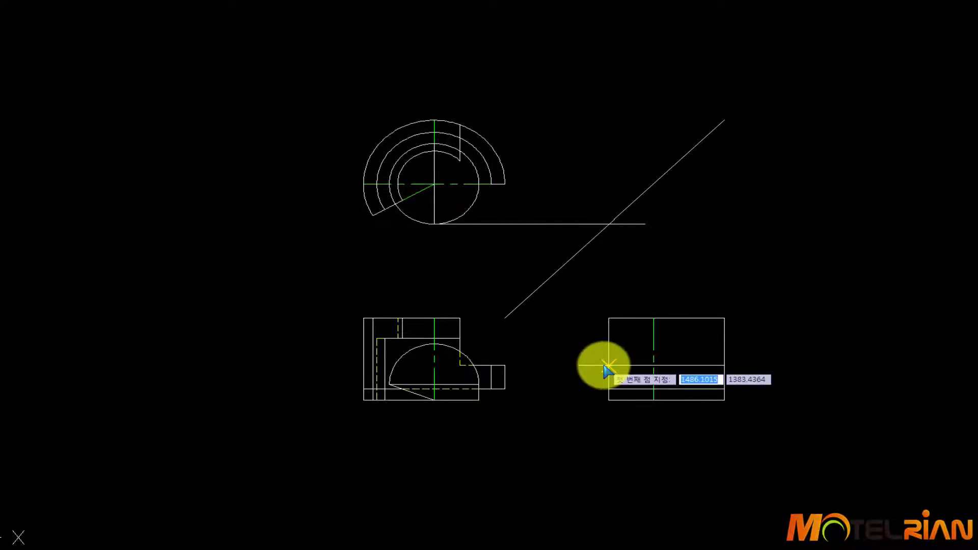
left_click(645, 226)
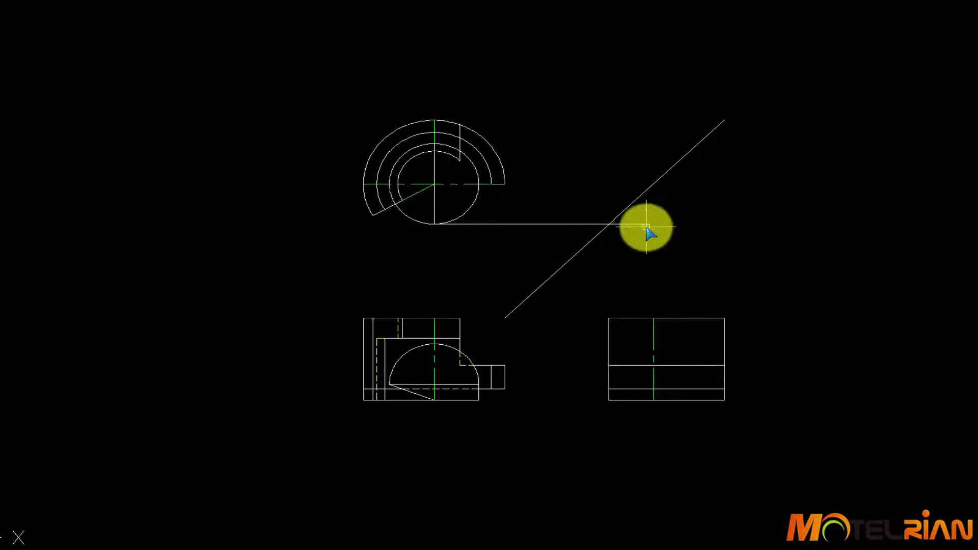
left_click(499, 224)
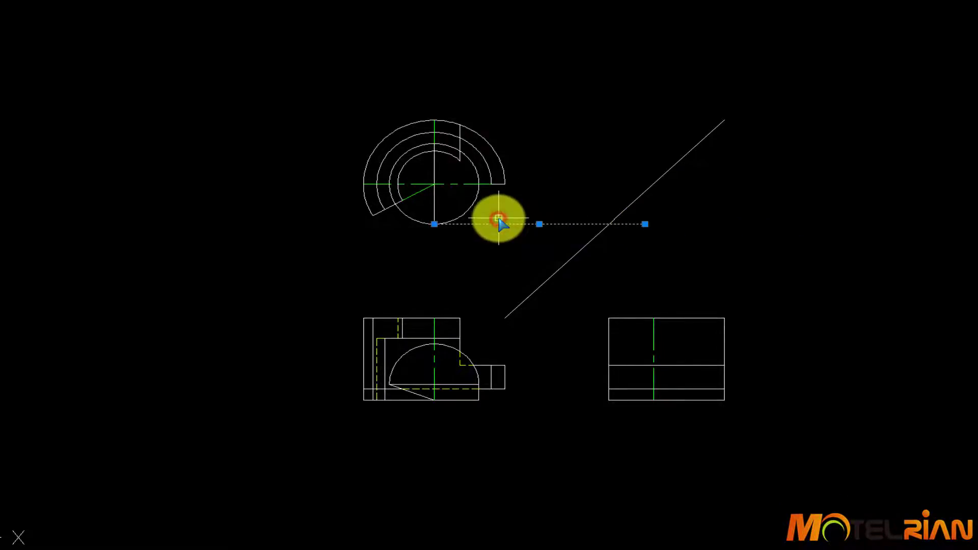
Copy the front view's large arc into the right view, centring it where the centre line crosses the lower horizontal line.
scroll(507, 388, "up", 3)
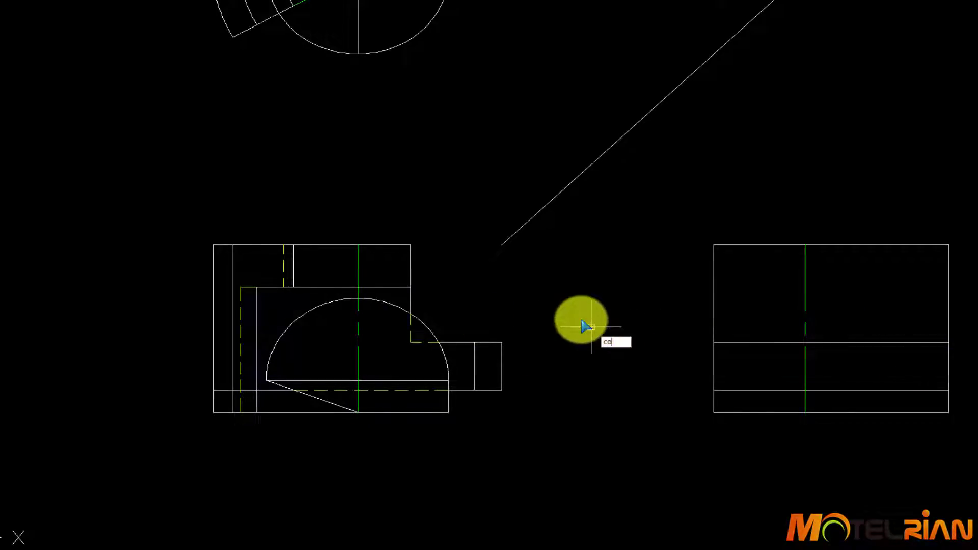
left_click(420, 325)
key("space")
left_click(358, 384)
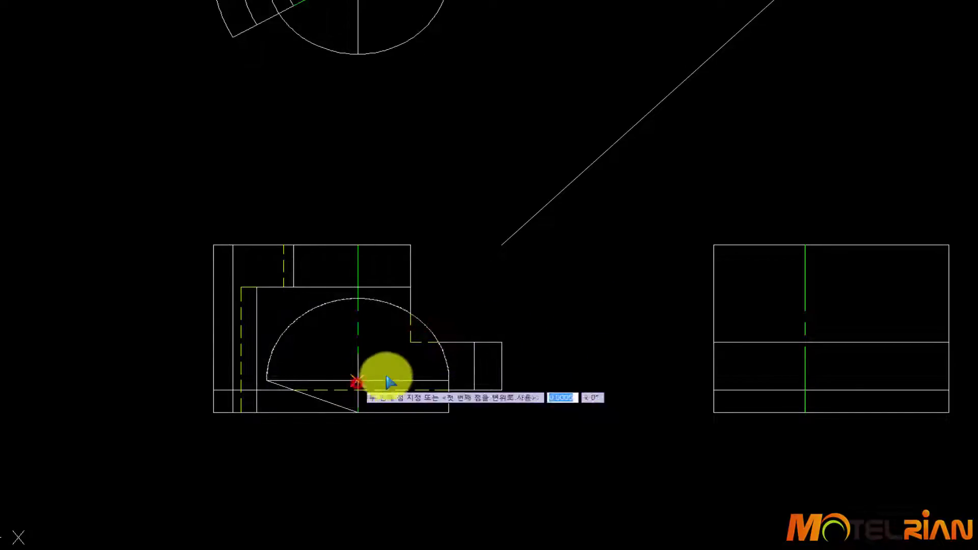
left_click(810, 391)
key("space")
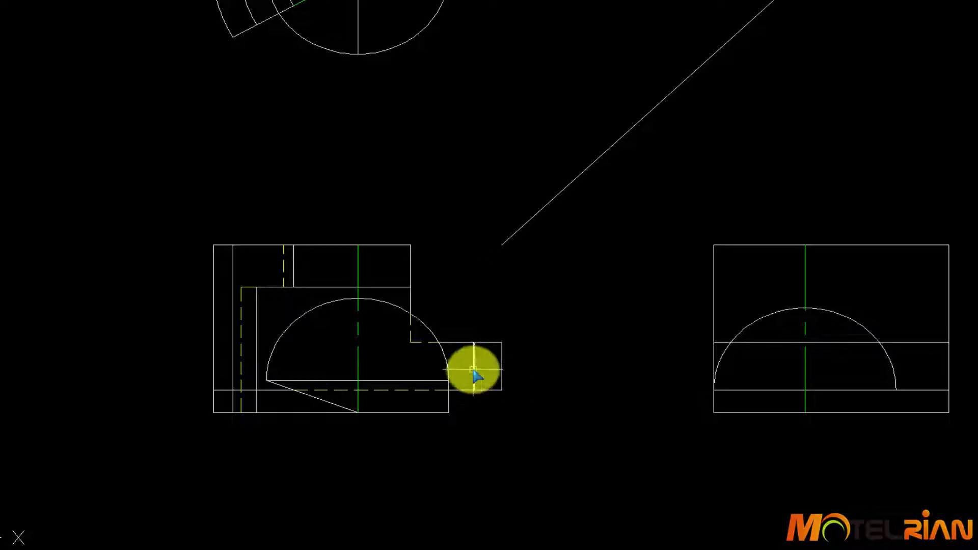
Project the outer arc's lower-left end from the top view across to the diagonal line and vertically down through the right view.
scroll(499, 360, "down", 2)
middle_click_drag(502, 357, 461, 397)
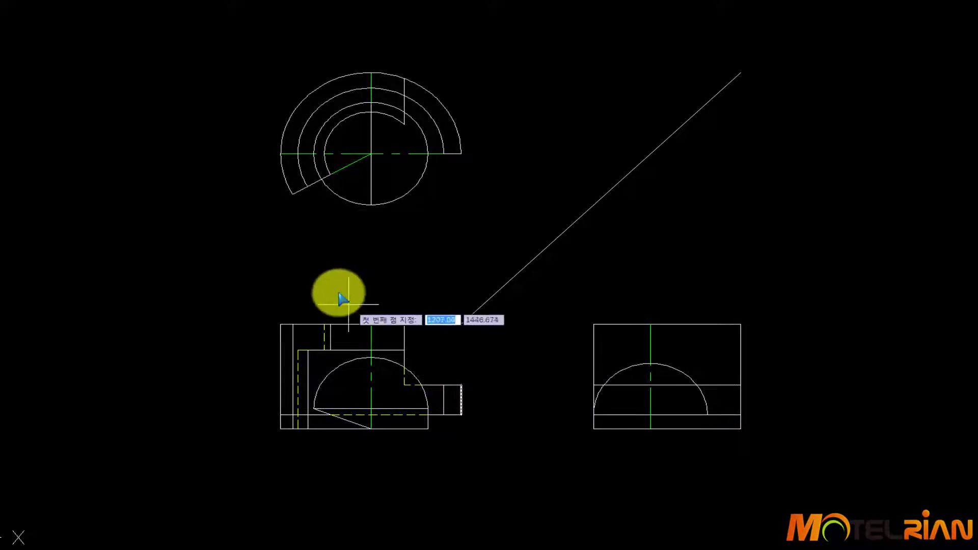
left_click(294, 193)
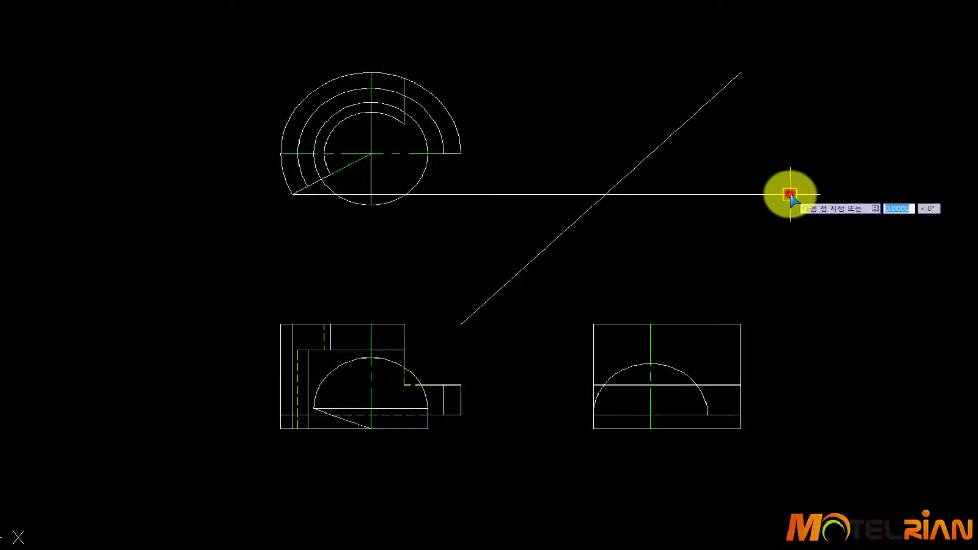
left_click(790, 193)
key("Return")
key("Return")
left_click(605, 194)
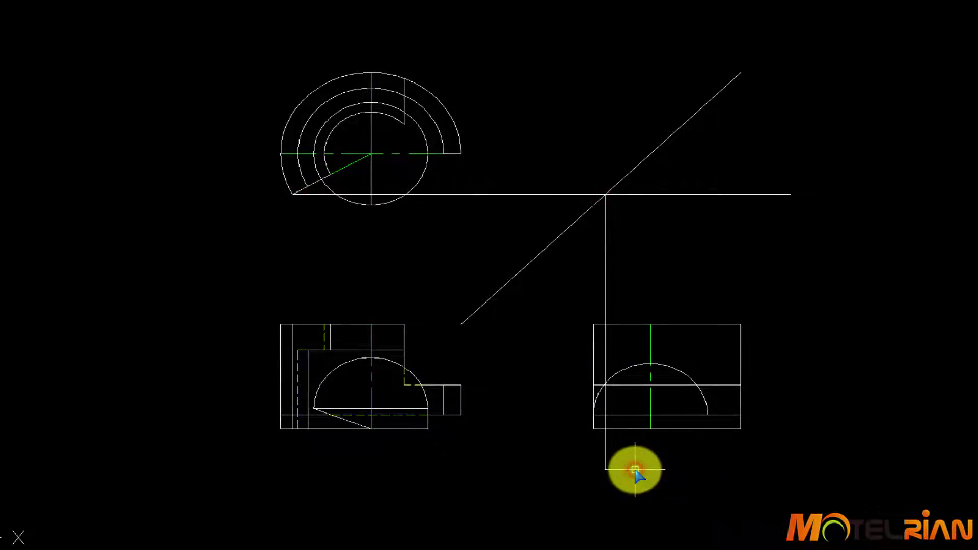
Trim the projected vertical and the right view's lower horizontal line into a corner where they cross.
scroll(635, 470, "up", 3)
middle_click_drag(585, 436, 576, 400)
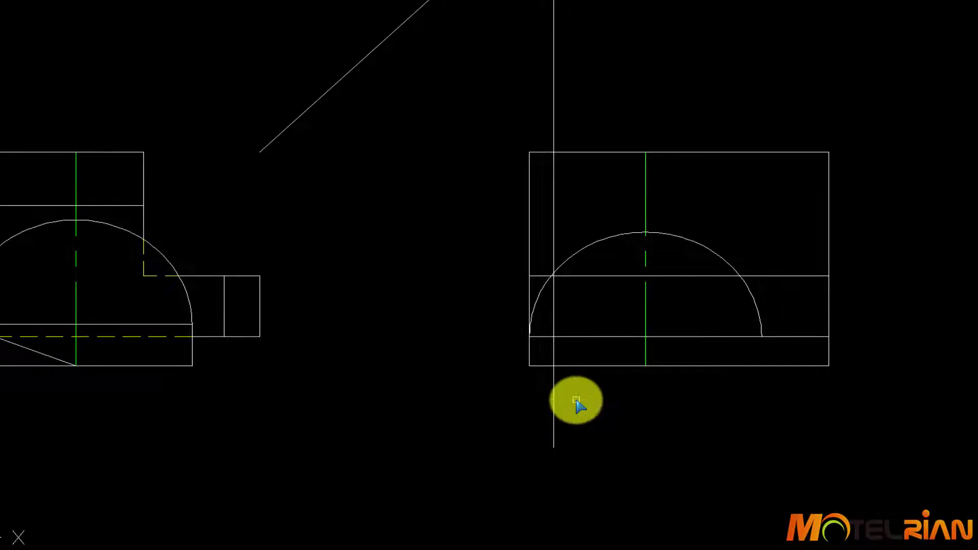
type("tr")
key("Return")
left_click(554, 410)
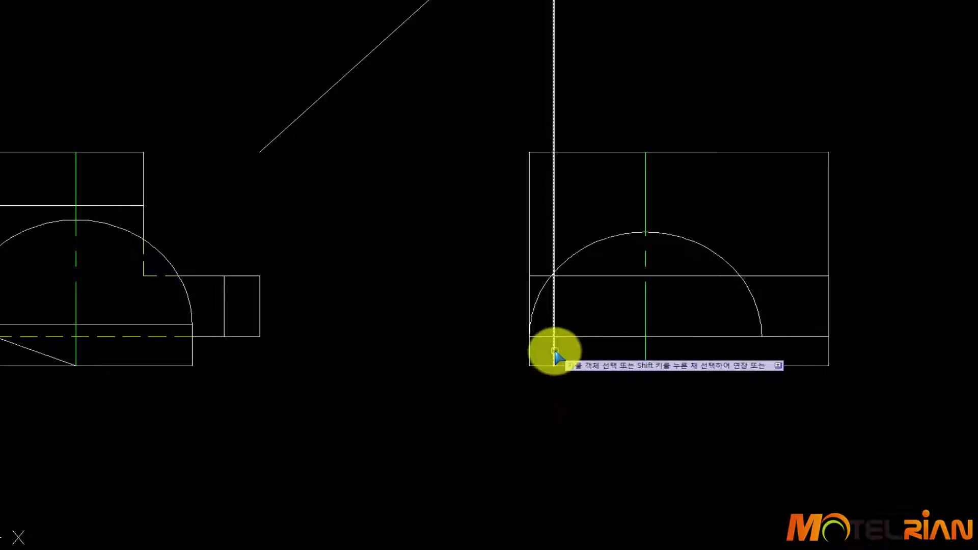
left_click(555, 356)
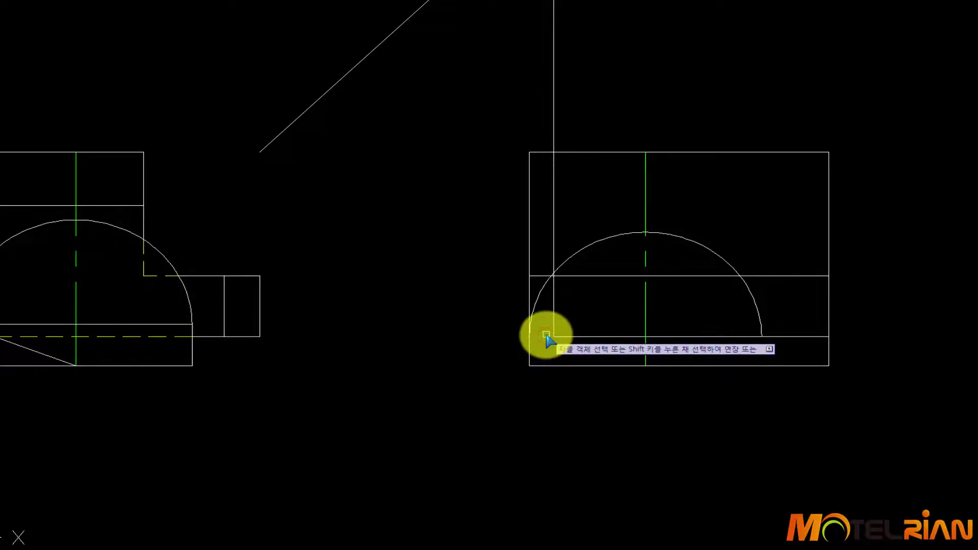
left_click(546, 336)
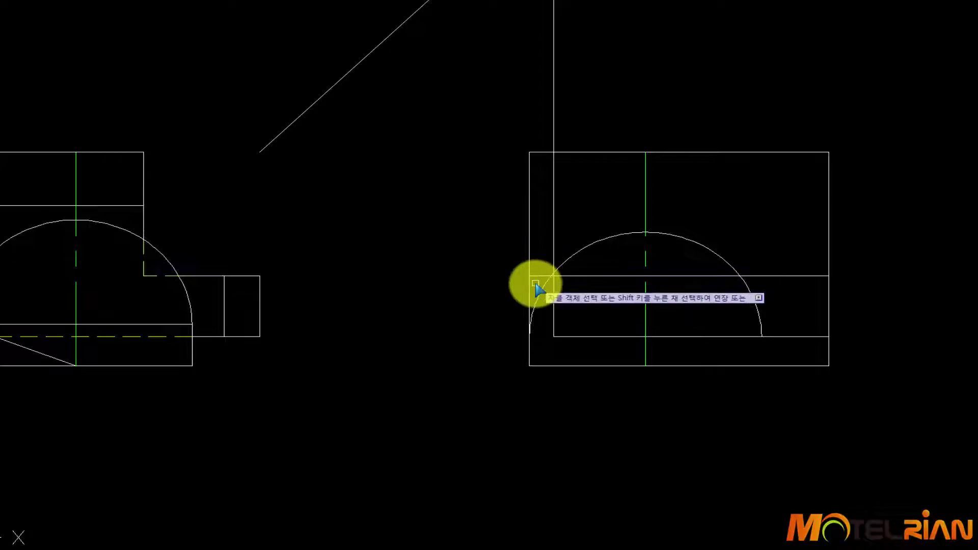
Trim the right view's middle horizontal line on the left side of the centre line.
scroll(538, 295, "up", 3)
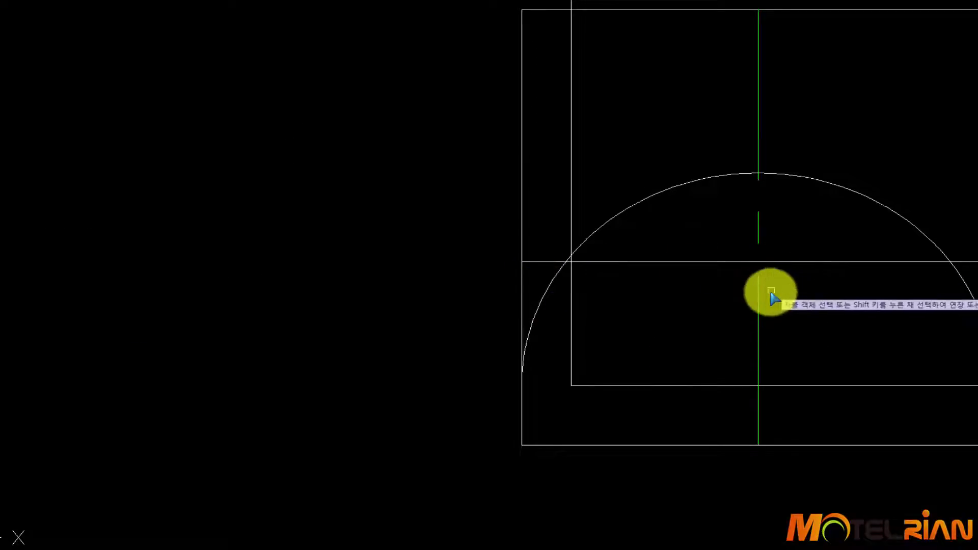
key("Return")
key("Return")
left_click(759, 304)
key("Return")
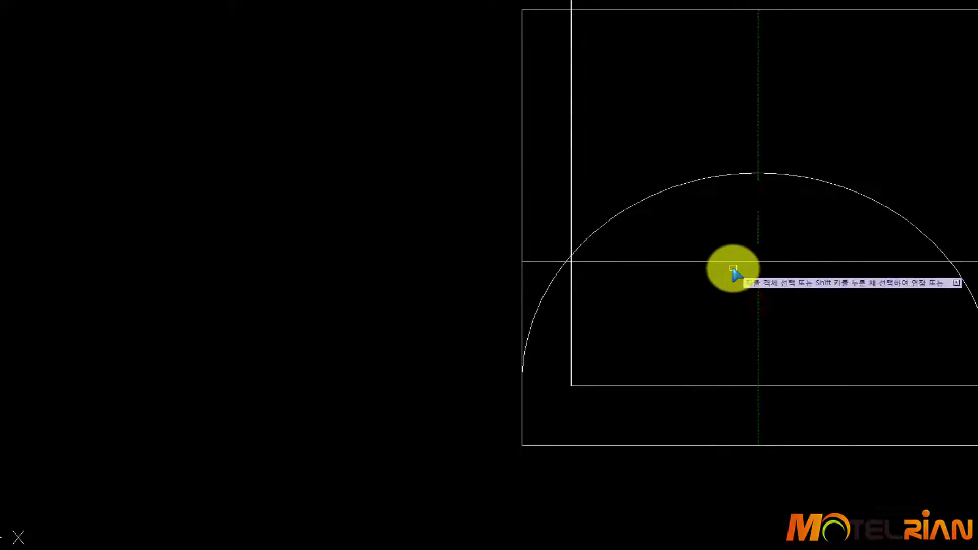
left_click(733, 261)
scroll(725, 265, "down", 3)
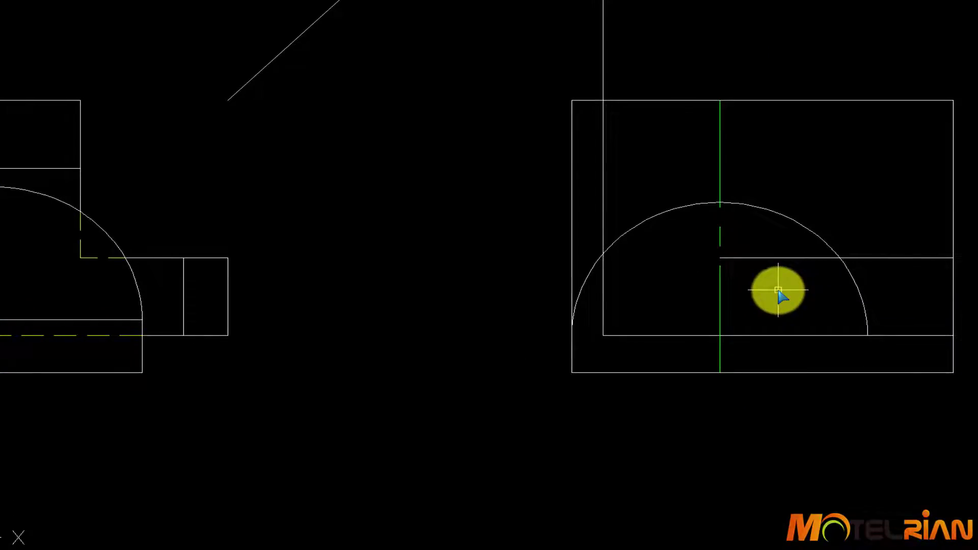
Trim the projected vertical above the right view, plus the top-edge stub and left edge outside it down to the arc.
scroll(778, 290, "down", 2)
middle_click_drag(771, 303, 723, 354)
left_click(681, 219)
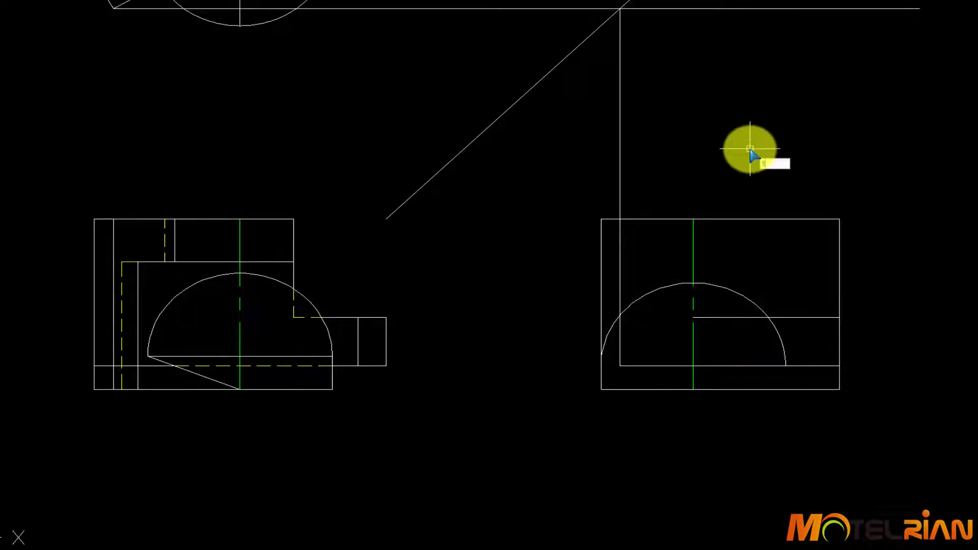
key("space")
left_click(670, 150)
left_click(553, 166)
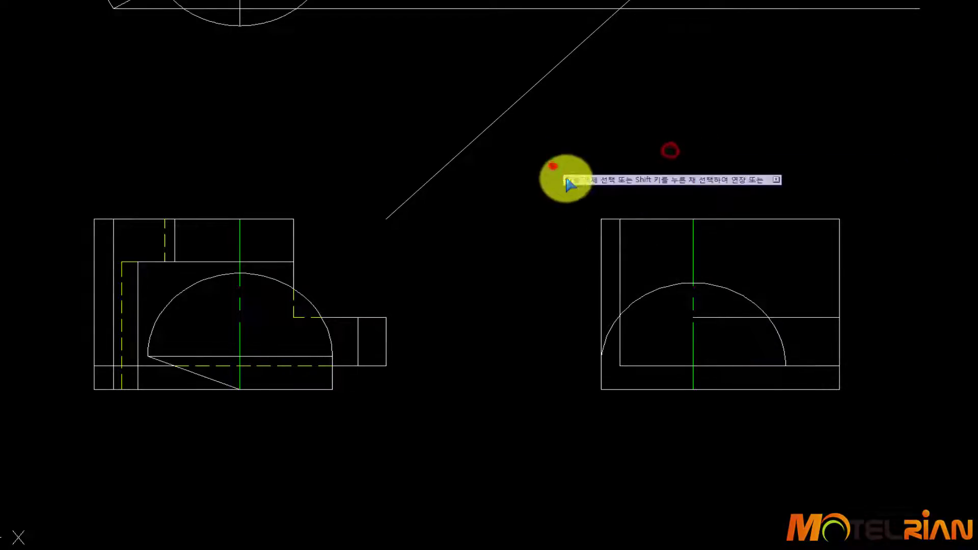
left_click(602, 201)
left_click(581, 268)
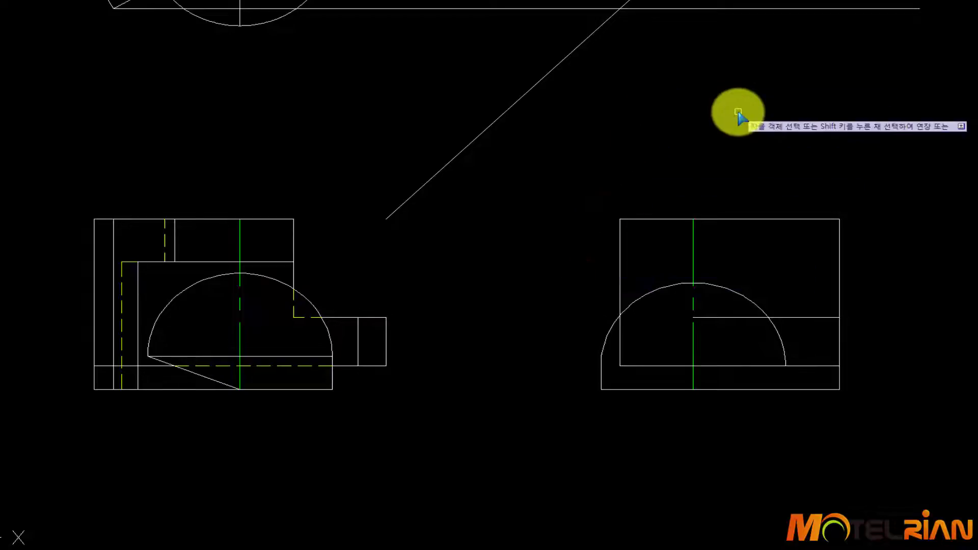
Delete the leftover horizontal projection line running from the outer arc's lower-left end.
middle_click_drag(738, 114, 710, 166)
left_click(757, 96)
left_click(689, 41)
key("Delete")
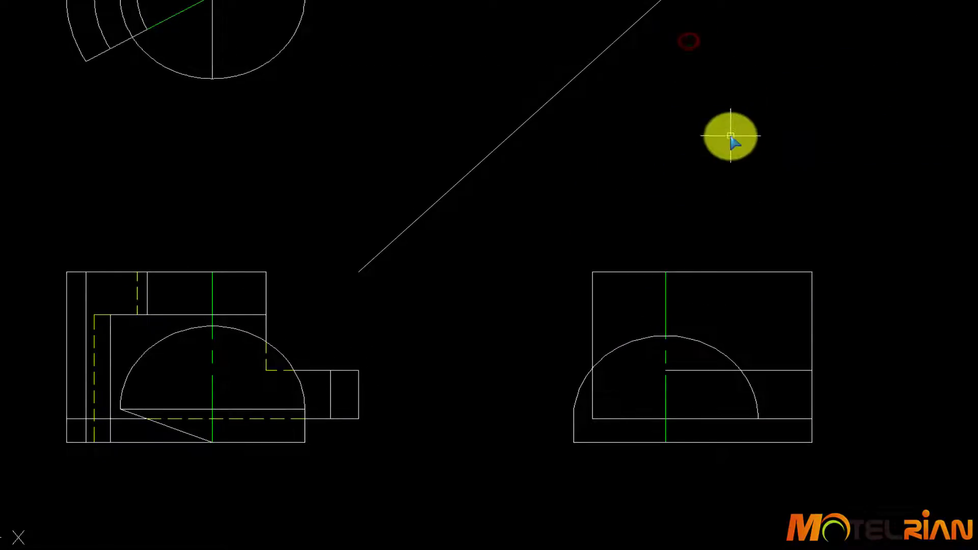
Project the second arc's lower-left end from the top view across to the diagonal line and down past the right view's lower horizontal line.
key("space")
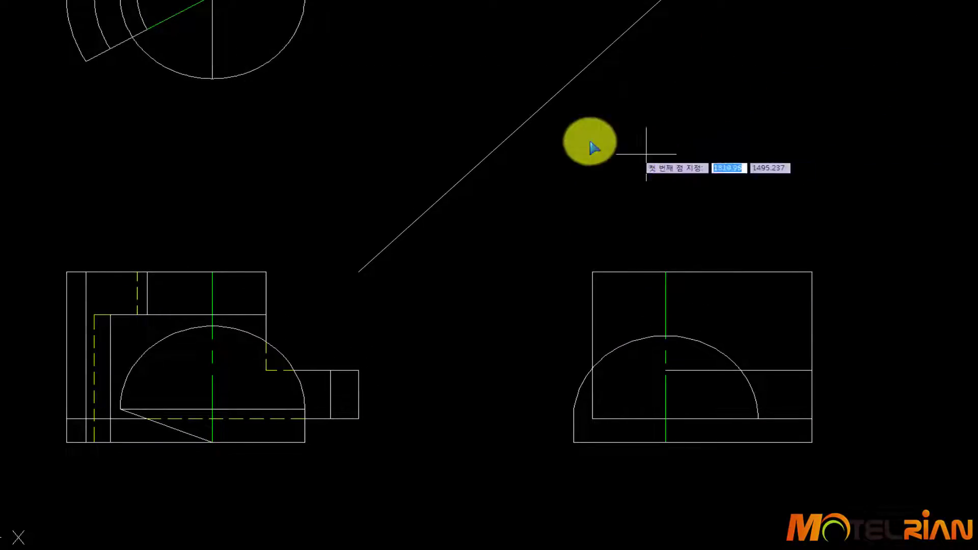
left_click(110, 48)
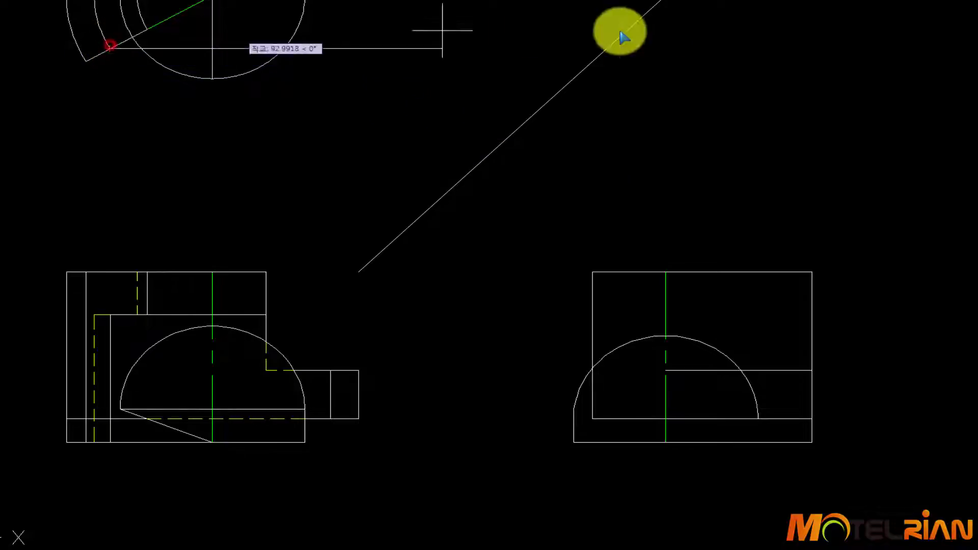
left_click(607, 49)
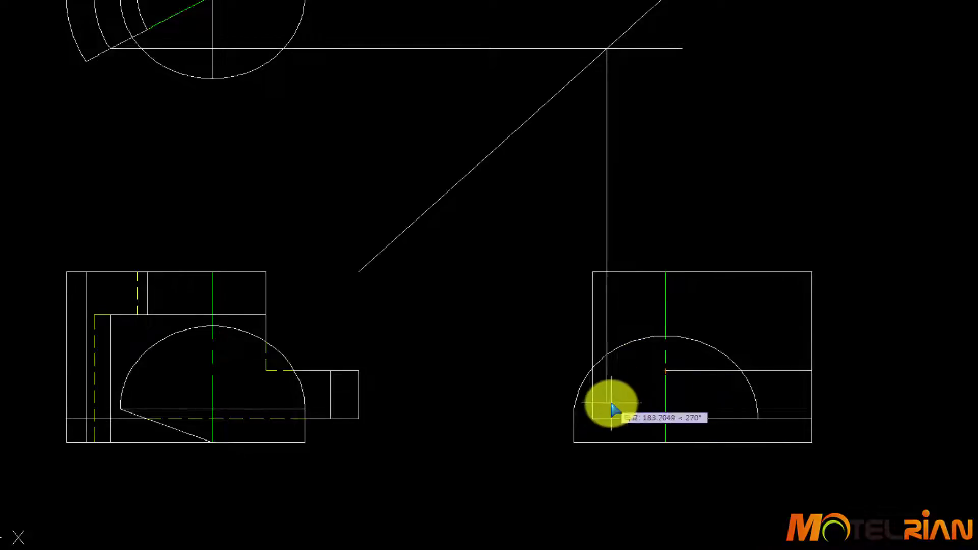
scroll(606, 400, "up", 2)
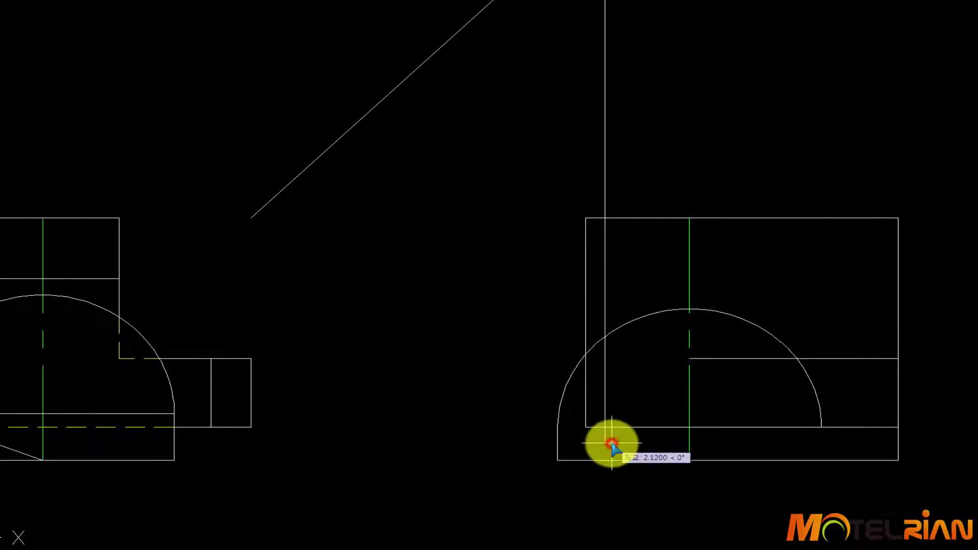
key("Escape")
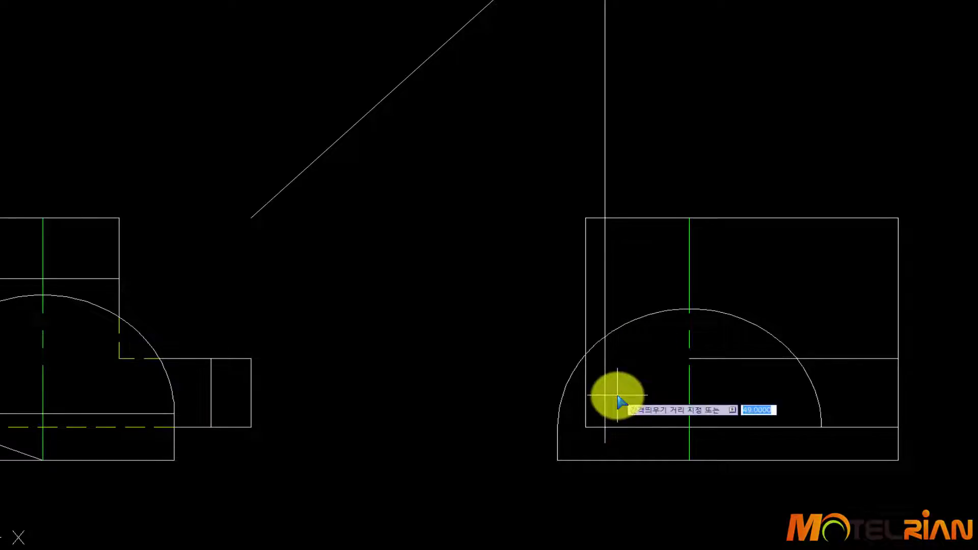
Offset the right view's lower horizontal line up by 49 and trim it with the new vertical into an inner corner.
left_click(655, 428)
left_click(661, 390)
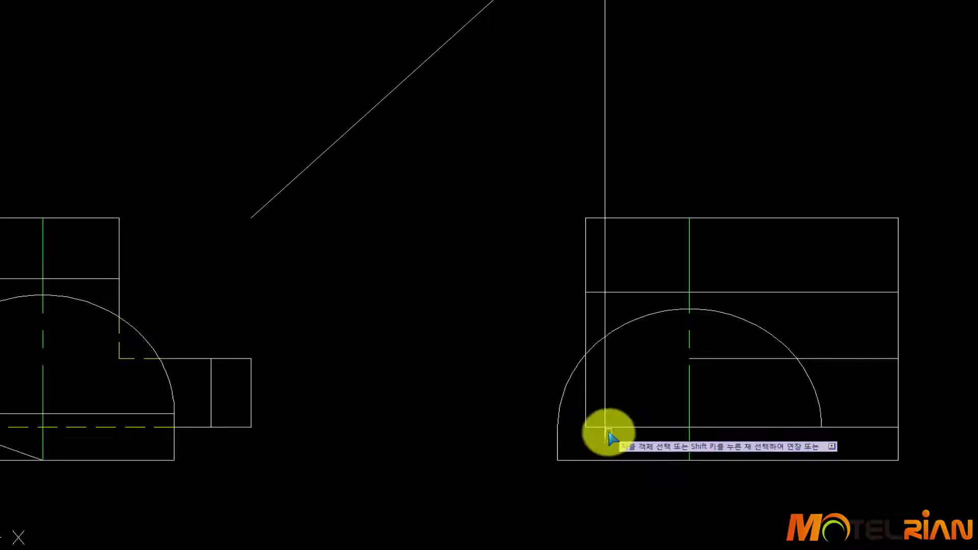
left_click(596, 291)
left_click(606, 260)
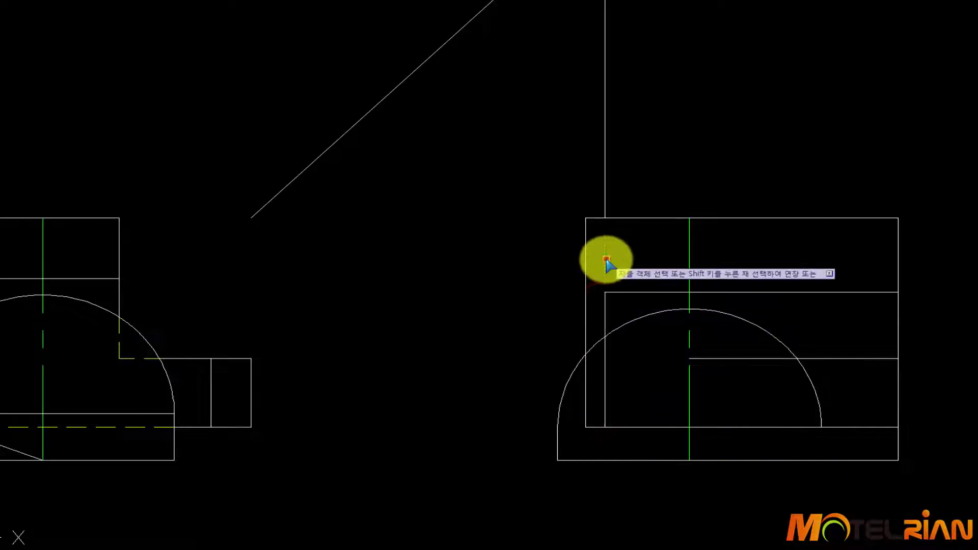
key("space")
Delete the leftover vertical projection line between the diagonal line and the right view's top edge.
left_click(605, 131)
scroll(530, 141, "down", 3)
middle_click_drag(535, 144, 537, 227)
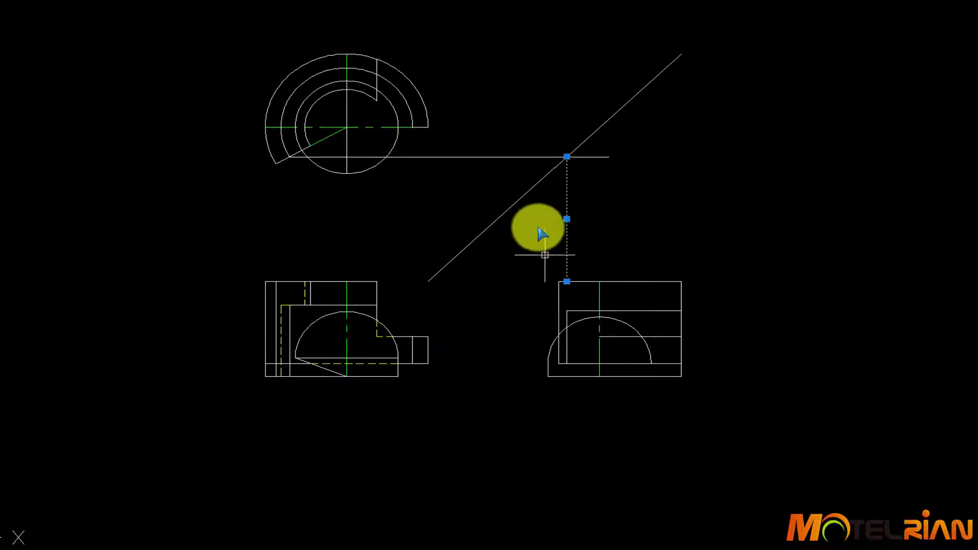
key("Delete")
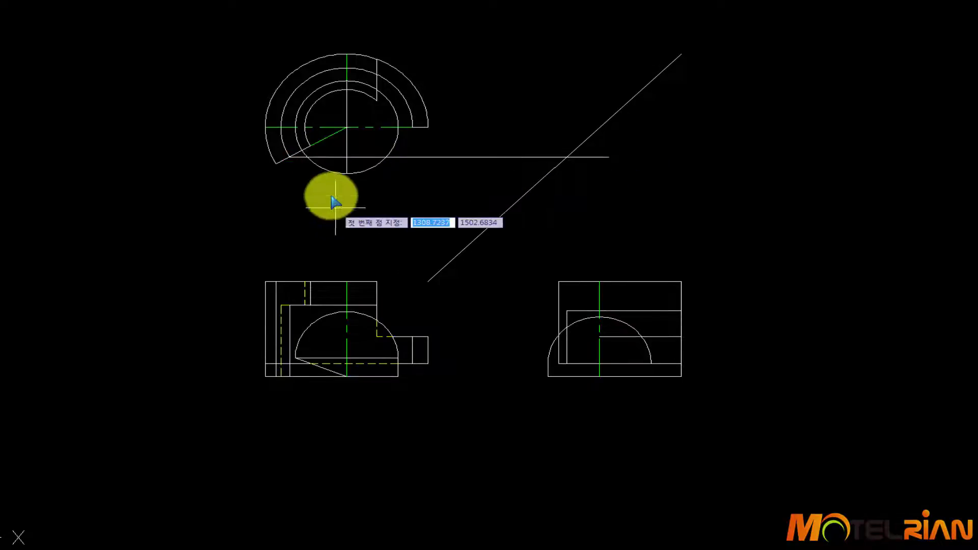
Try to project the third arc's lower-left end from the top view across the diagonal line and down through the right view.
left_click(301, 151)
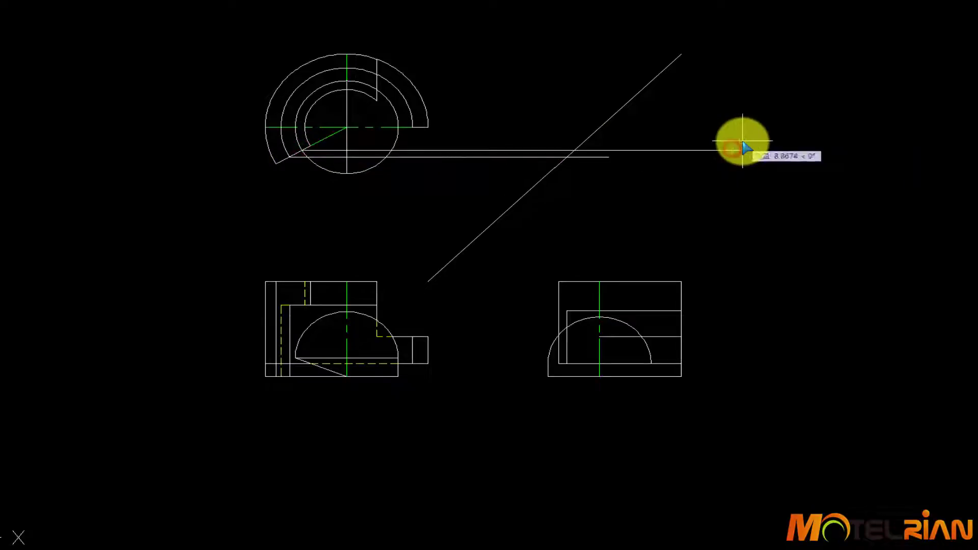
scroll(698, 147, "up", 2)
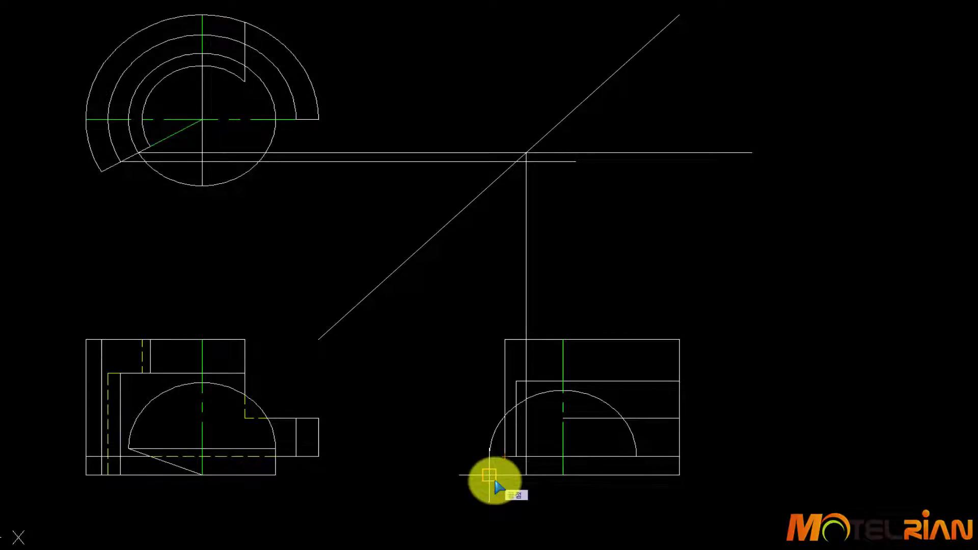
key("Escape")
Project the innermost arc's lower-left end via the diagonal into the right view and trim it between the top edge and inner horizontal line.
key("space")
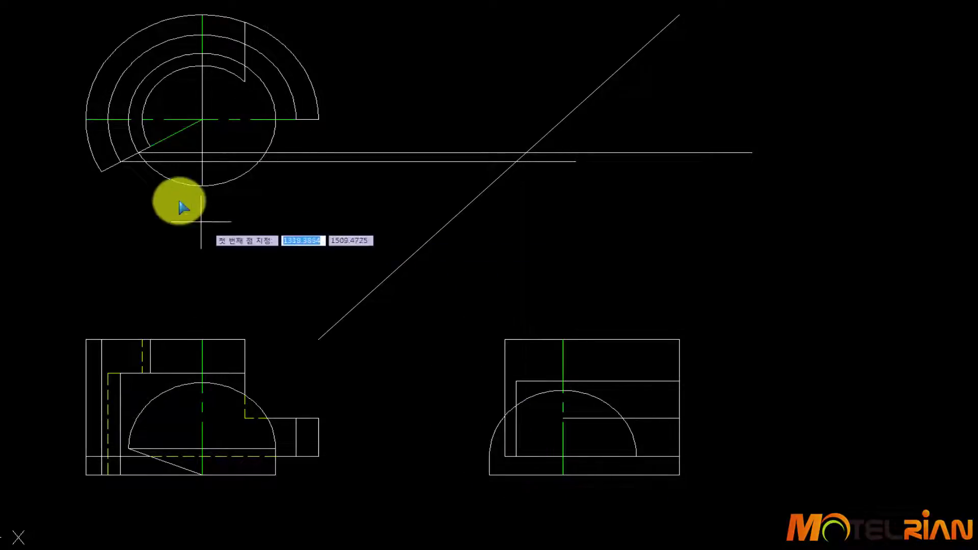
left_click(157, 141)
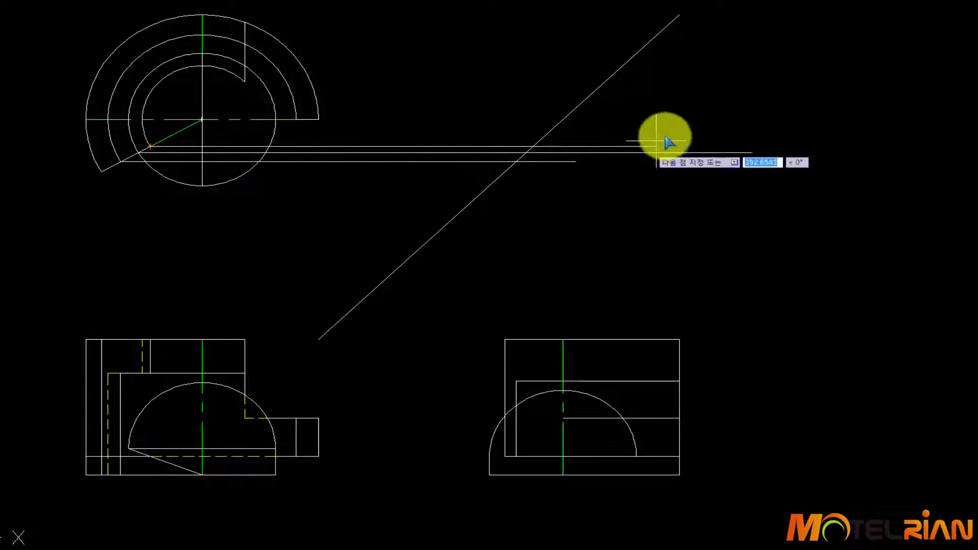
left_click(786, 119)
key("space")
key("space")
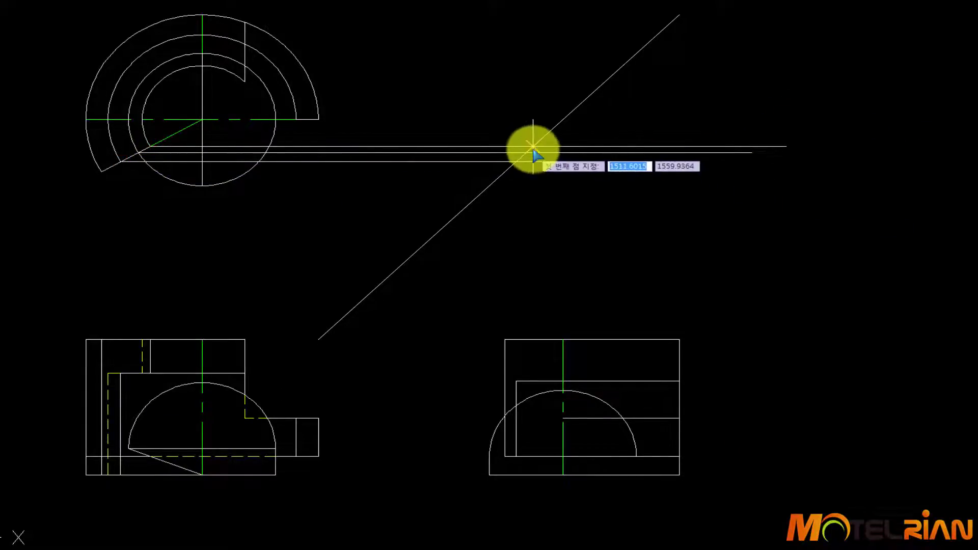
left_click(533, 148)
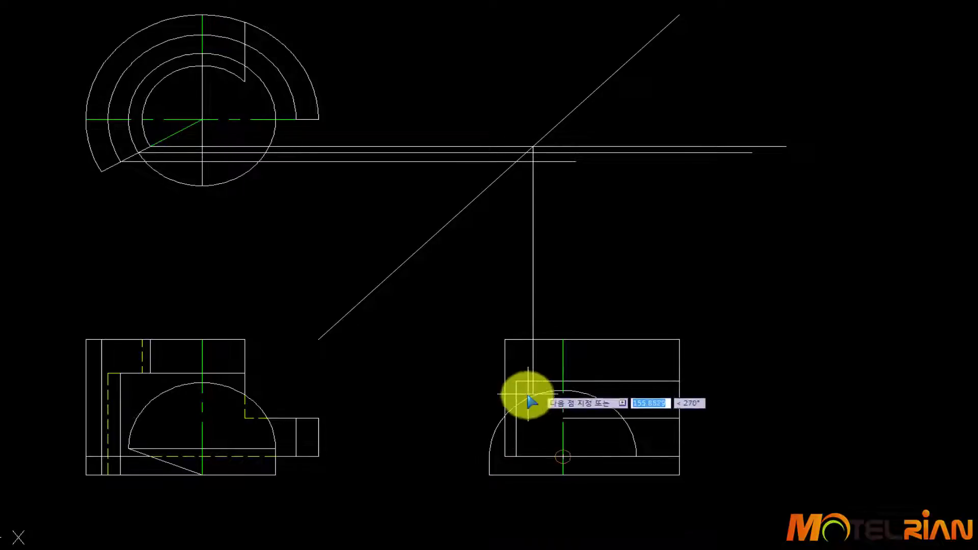
scroll(531, 392, "up", 5)
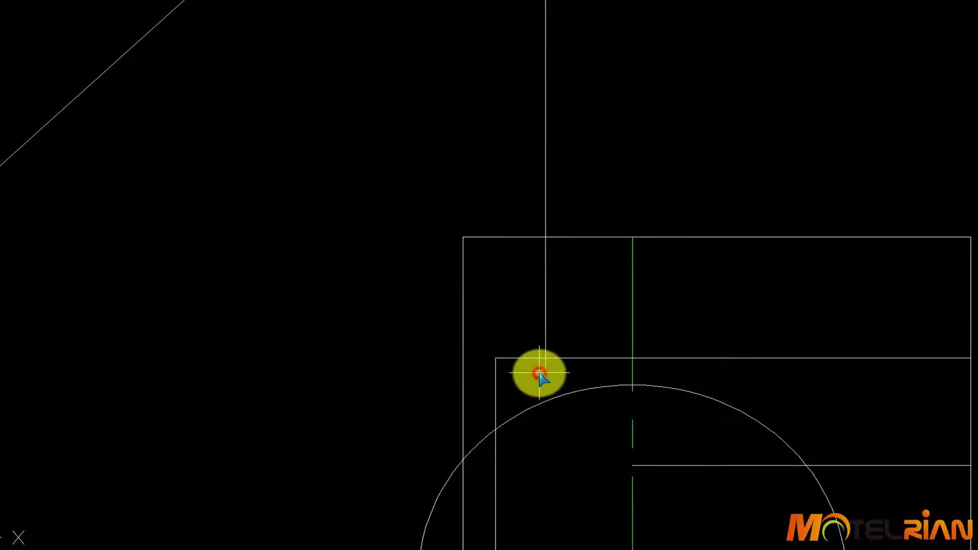
key("space")
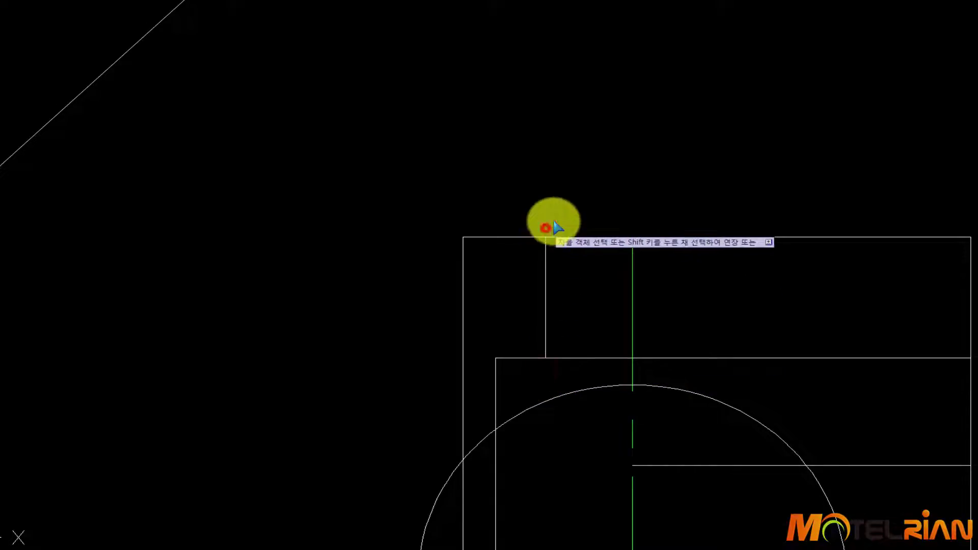
scroll(553, 230, "down", 8)
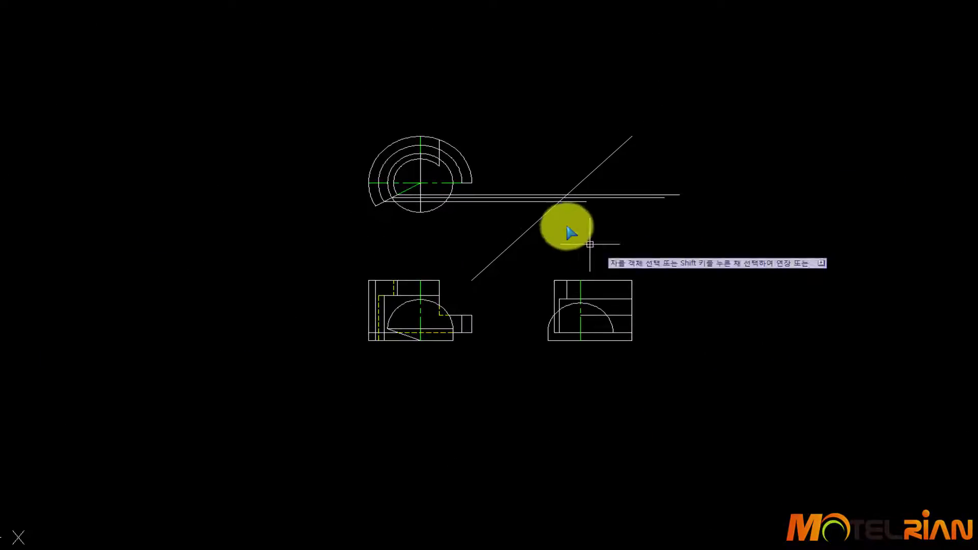
key("Escape")
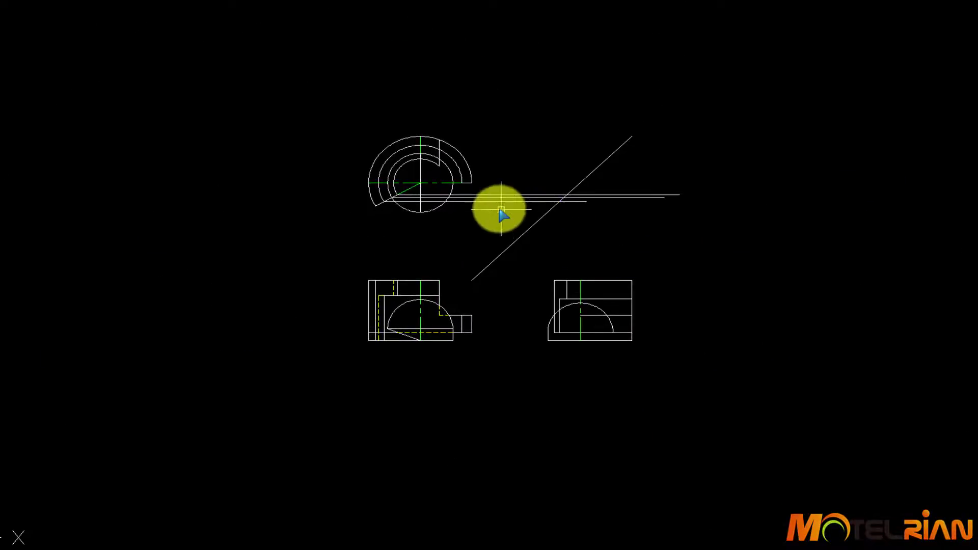
Delete the three leftover horizontal projection lines between the top view and the diagonal line.
left_click(501, 210)
left_click(494, 175)
key("Delete")
Draw horizontal projection lines past the diagonal from the points where the top view's vertical cut edge meets the four arcs.
scroll(623, 286, "up", 3)
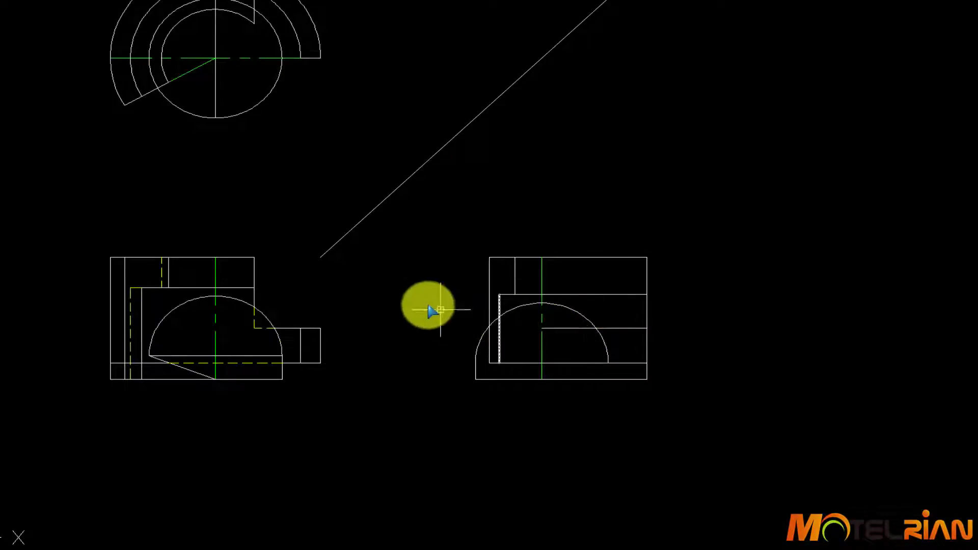
scroll(738, 296, "down", 2)
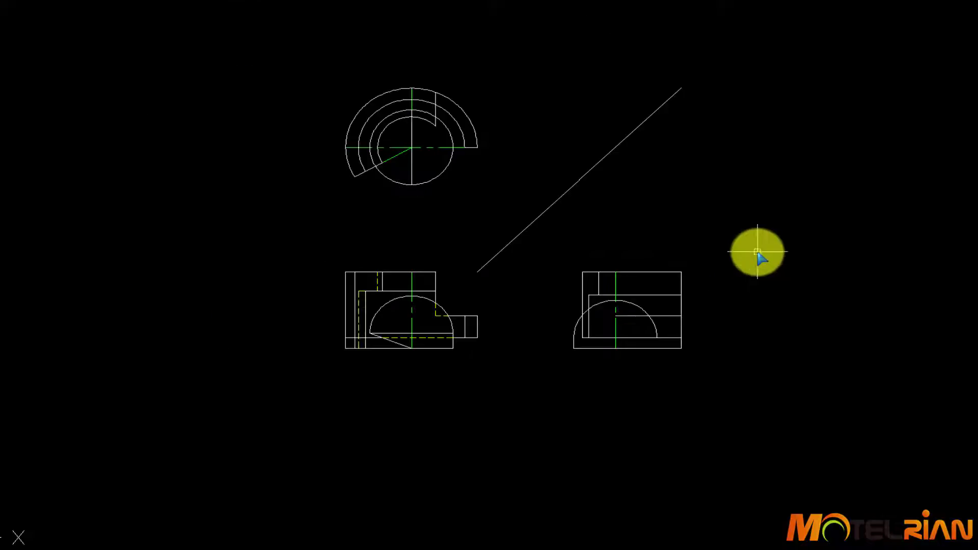
middle_click_drag(745, 262, 675, 297)
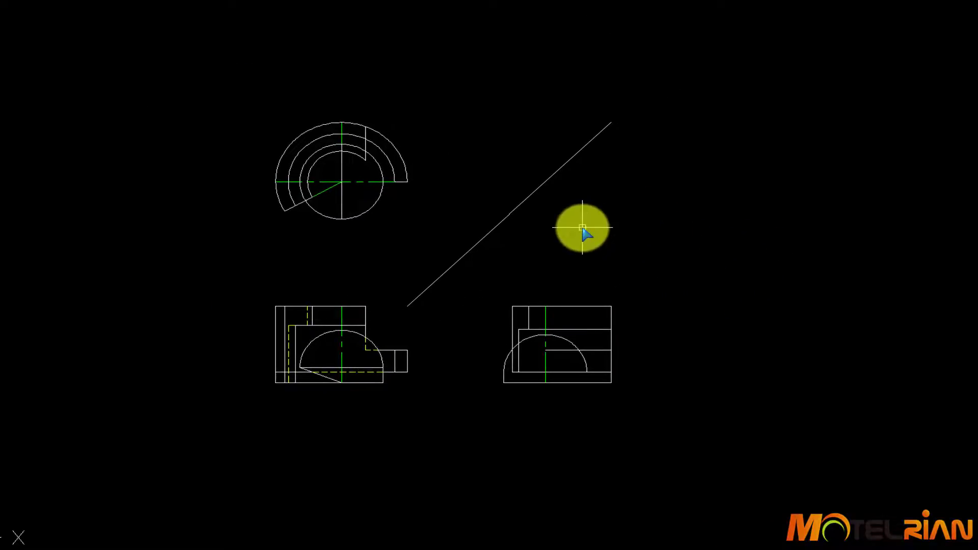
key("space")
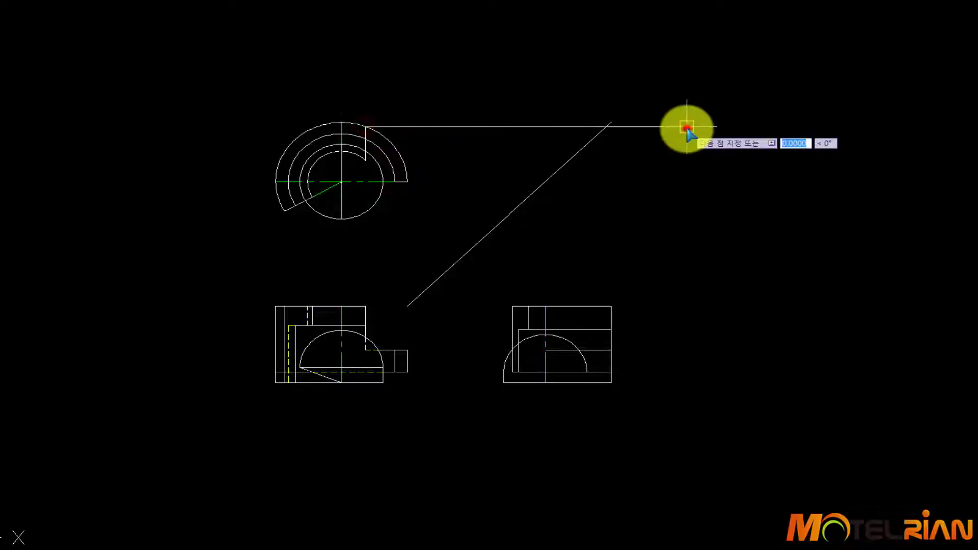
left_click(366, 139)
left_click(666, 155)
key("space")
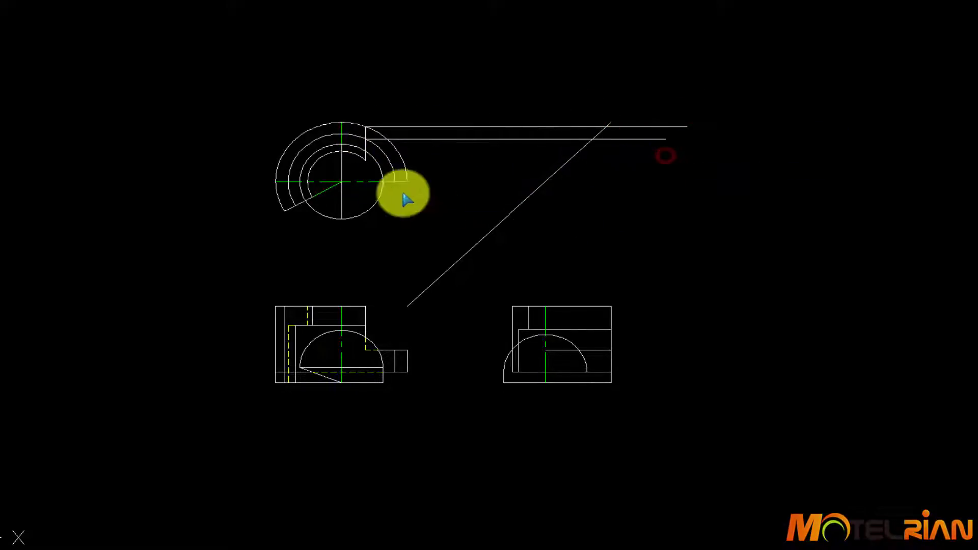
key("space")
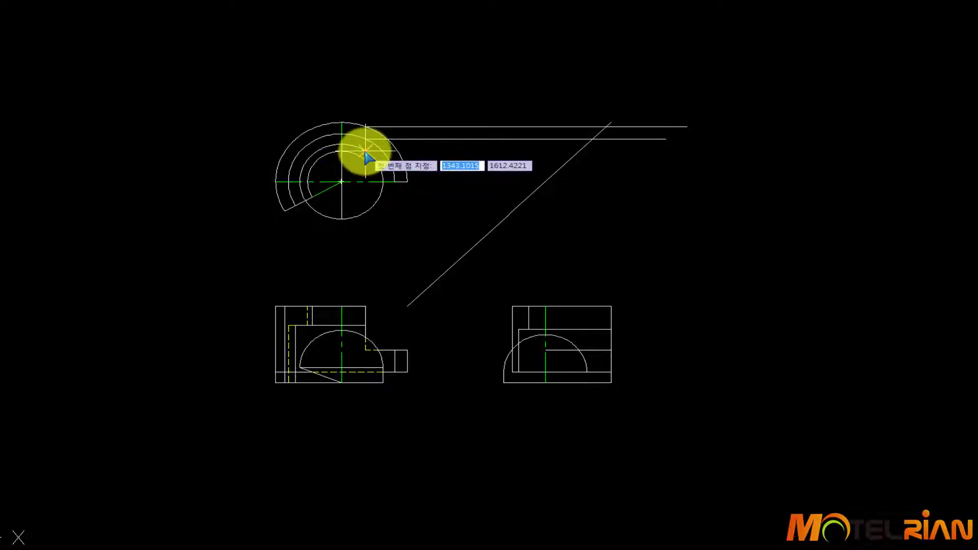
left_click(366, 151)
left_click(631, 173)
key("space")
Drop vertical lines from the lower two projection lines' diagonal intersections to just below the right view's upper inner horizontal line.
key("space")
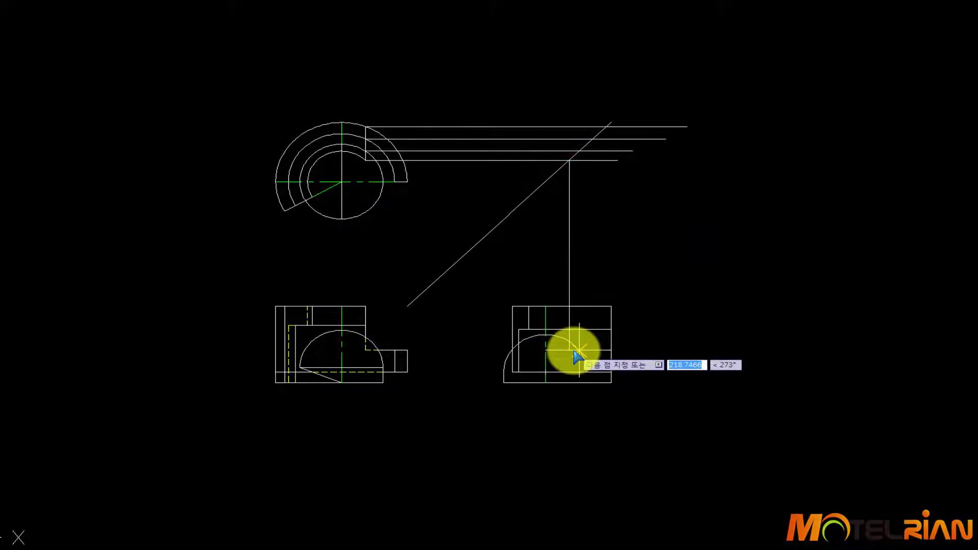
scroll(580, 350, "up", 4)
left_click(584, 333)
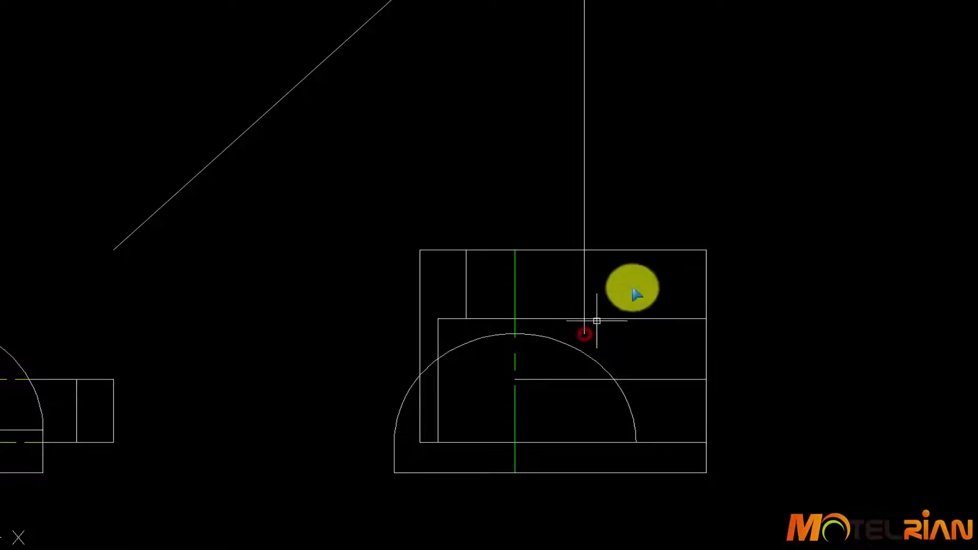
scroll(679, 181, "down", 4)
middle_click_drag(679, 181, 629, 233)
key("space")
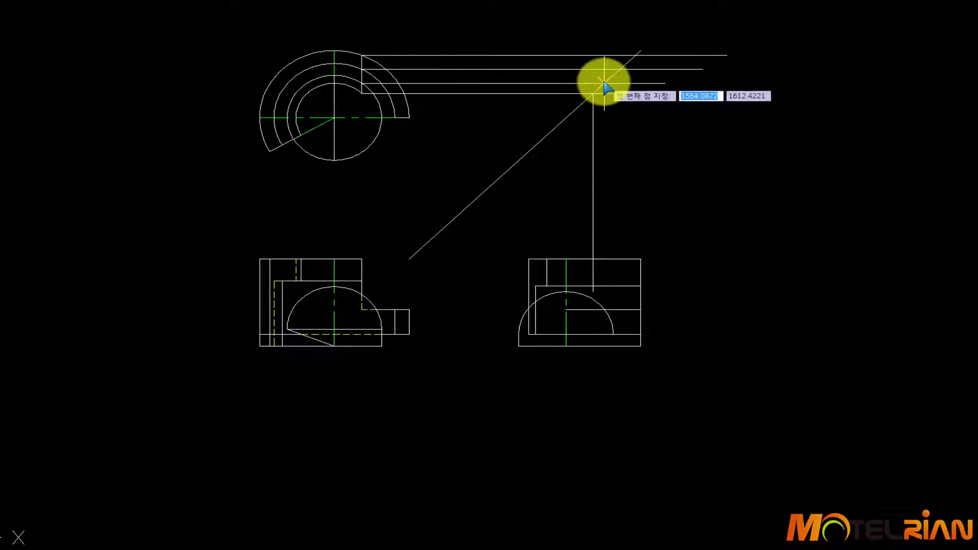
left_click(604, 84)
scroll(606, 293, "up", 3)
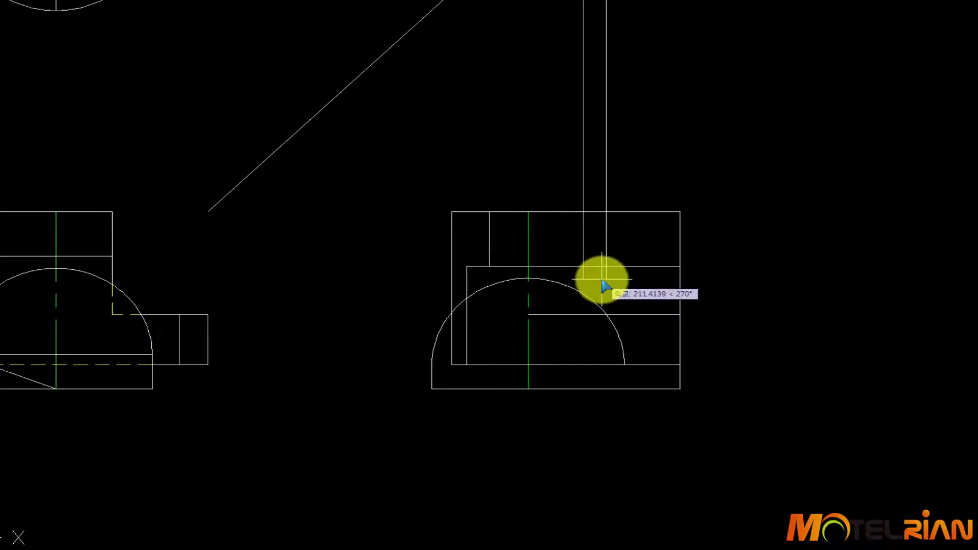
left_click(602, 279)
key("Return")
scroll(679, 179, "down", 2)
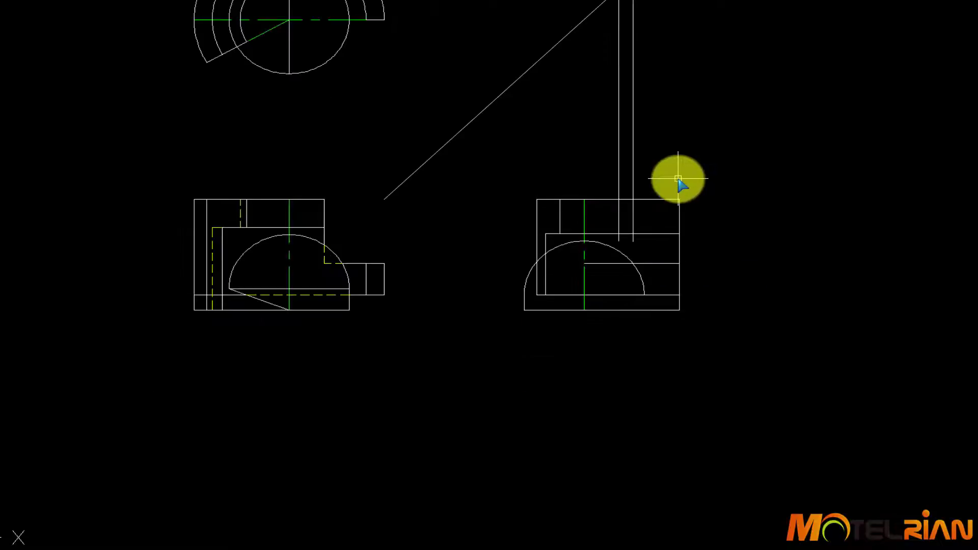
Drop vertical lines from the upper two projection lines' diagonal intersections to below the right view's middle horizontal line.
middle_click_drag(679, 179, 448, 306)
middle_click_drag(532, 163, 622, 142)
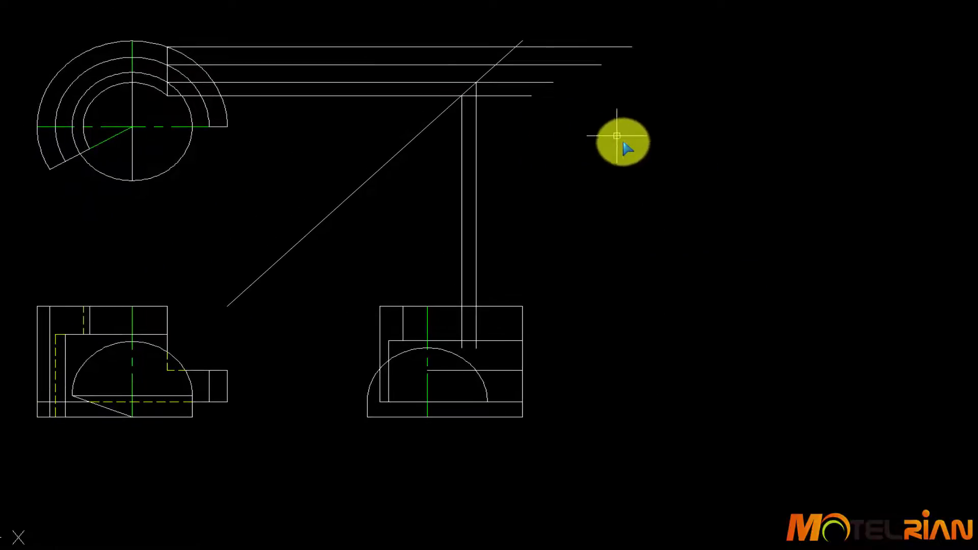
key("space")
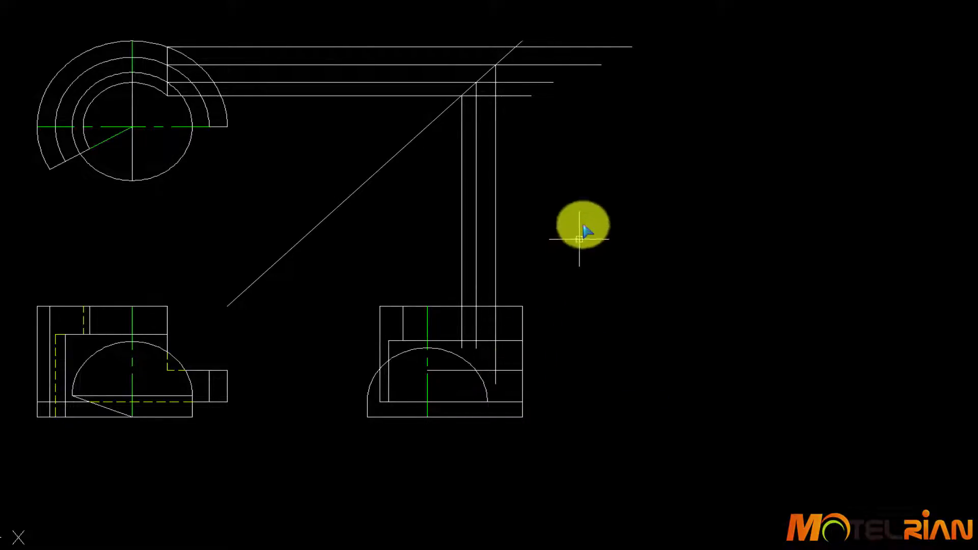
key("space")
left_click(515, 46)
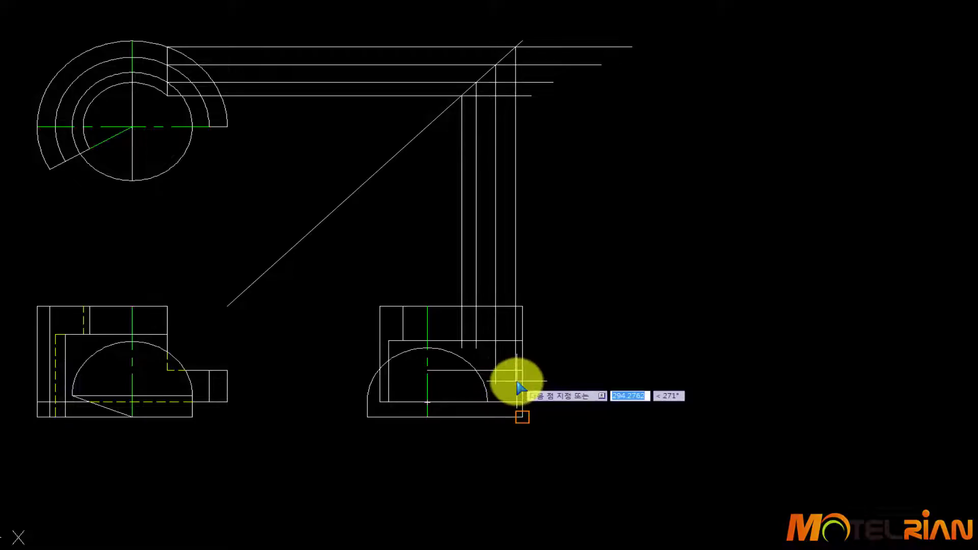
scroll(518, 389, "up", 2)
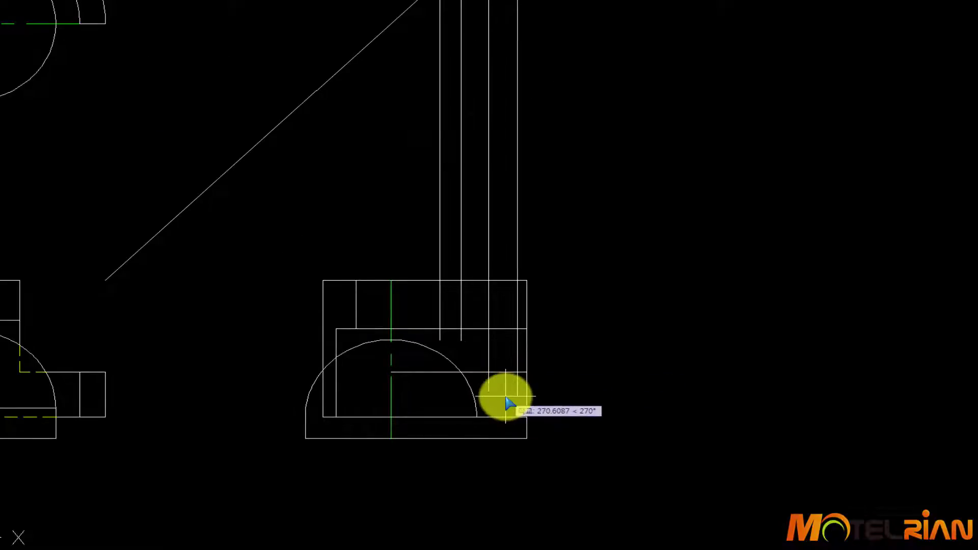
left_click(507, 400)
key("Return")
Trim the rightmost projected vertical to the right view's top edge and middle horizontal, and cut both inner horizontals back to it.
scroll(538, 367, "up", 2)
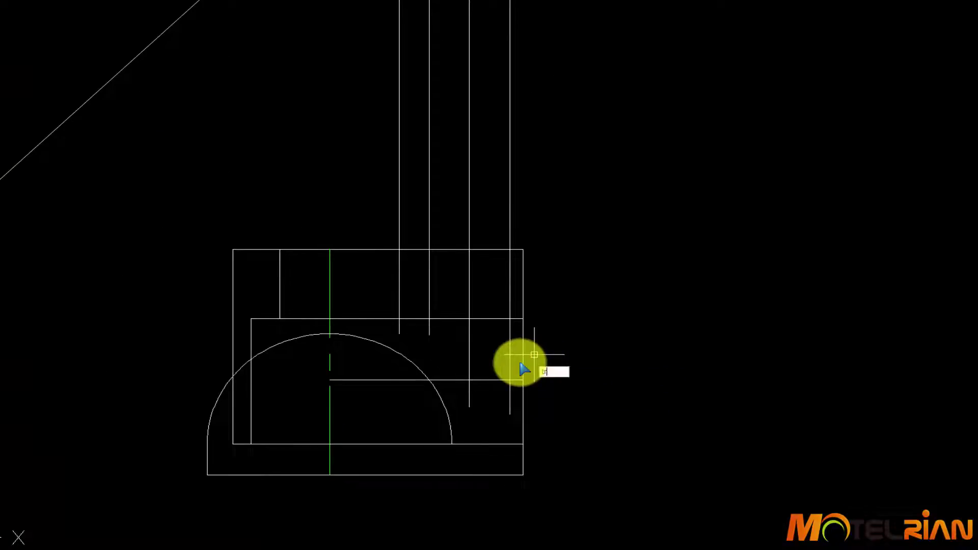
key("Return")
key("Return")
left_click(510, 396)
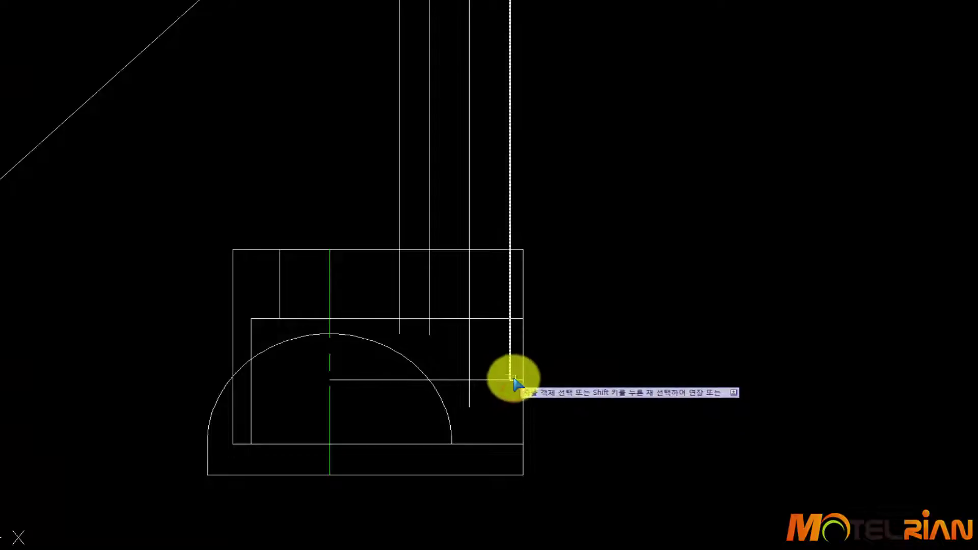
left_click(516, 379)
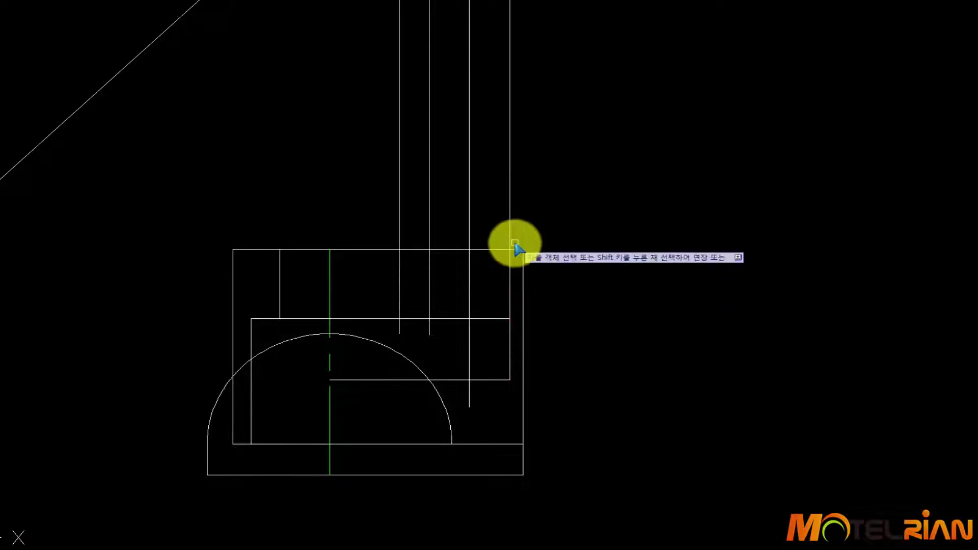
left_click(509, 241)
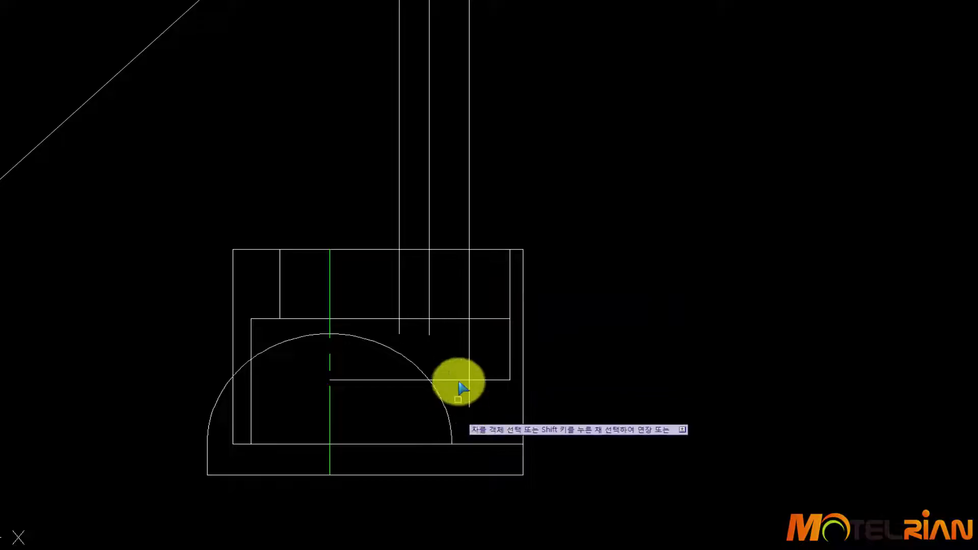
middle_click_drag(459, 459, 502, 439)
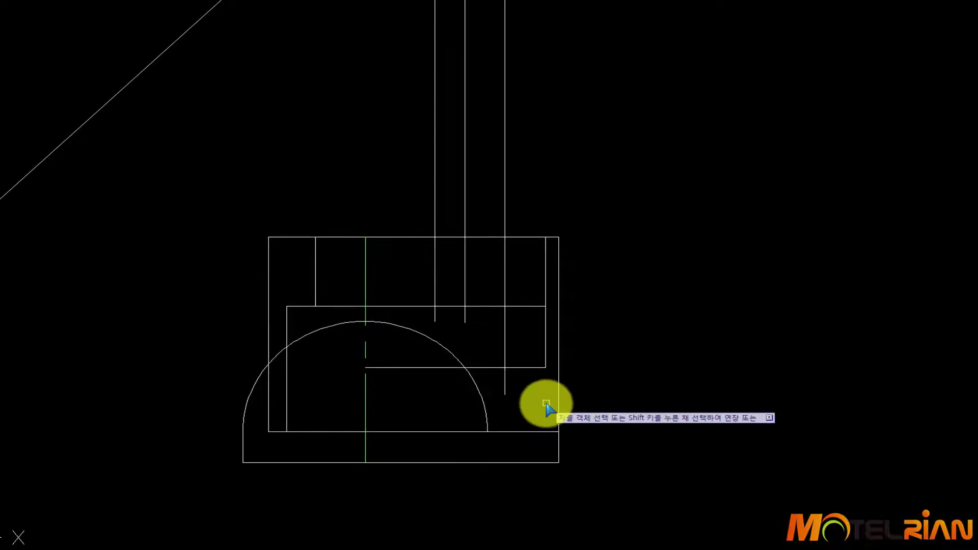
scroll(546, 406, "down", 2)
middle_click_drag(540, 264, 556, 429)
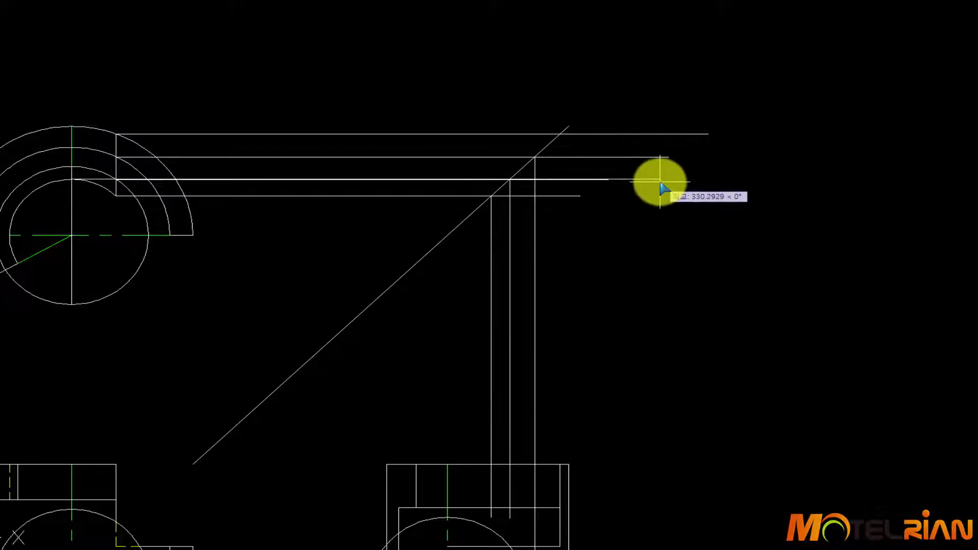
key("Escape")
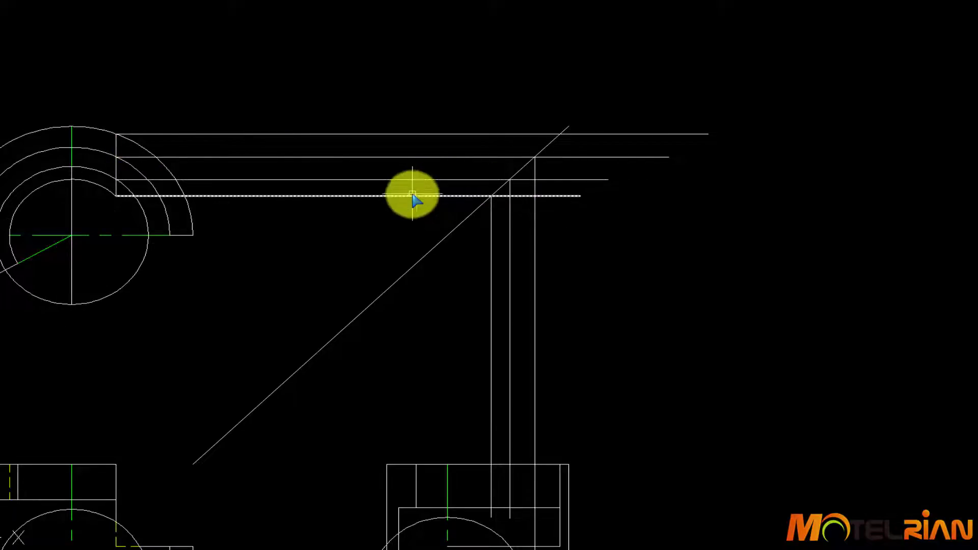
Draw a horizontal projection line from the top of the top view's second-largest arc, on the vertical centerline, past the diagonal.
key("space")
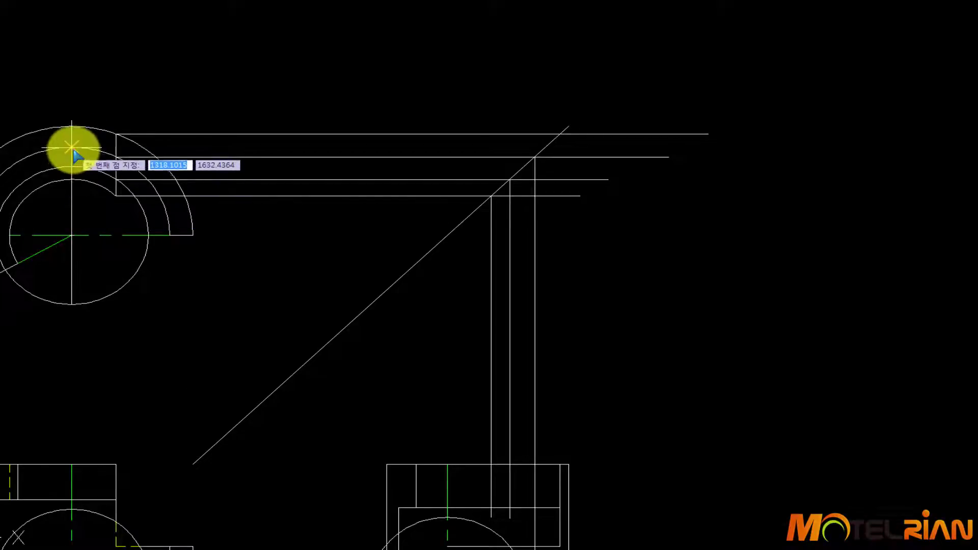
left_click(957, 192)
key("space")
Drop a vertical line from the new projection line's diagonal intersection to just below the right view's lower inner horizontal line.
key("space")
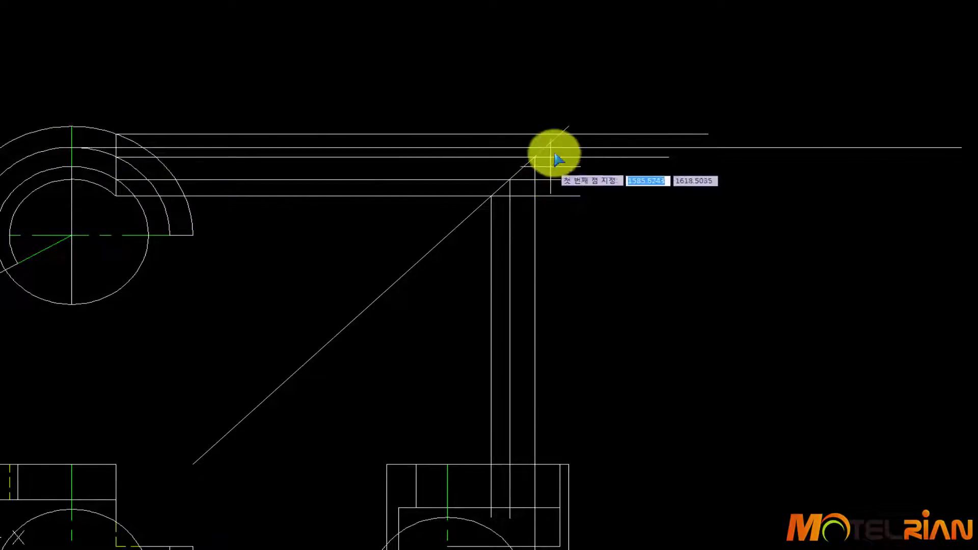
left_click(544, 148)
middle_click_drag(560, 360, 548, 216)
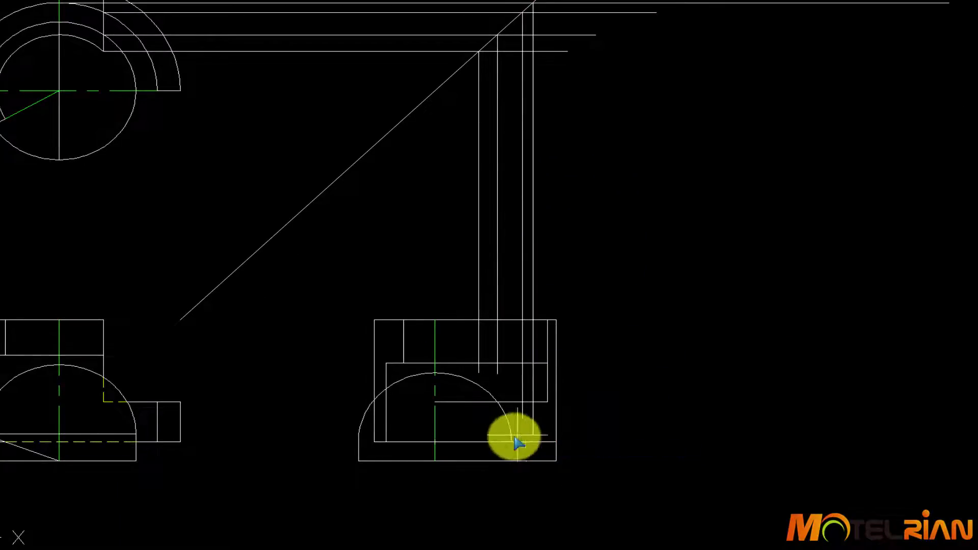
scroll(512, 421, "up", 2)
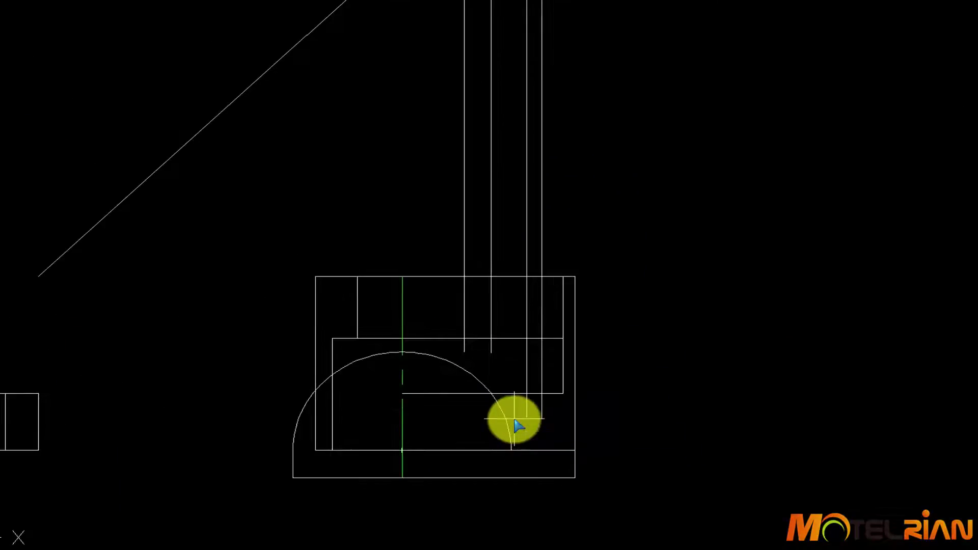
left_click(543, 468)
key("Return")
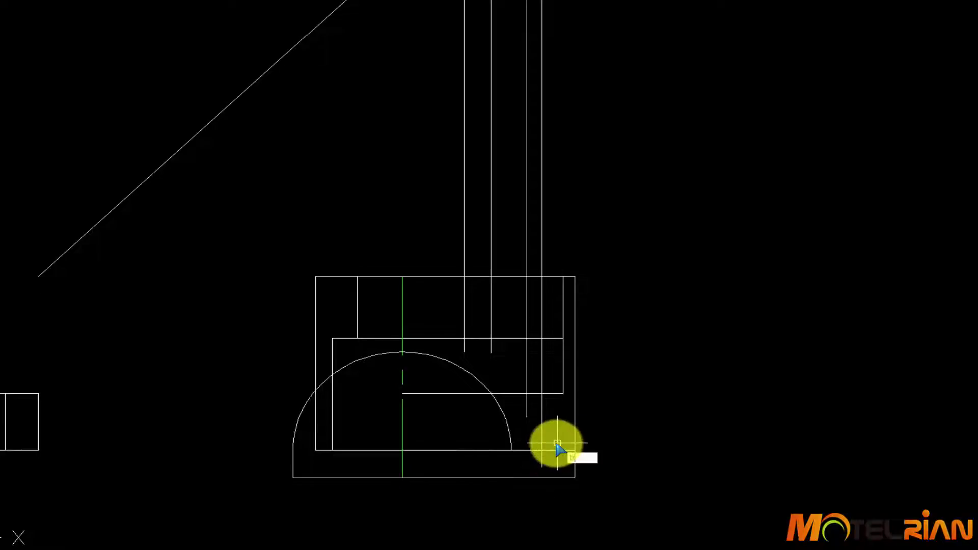
Trim the rightmost projected vertical's overrun below the lower horizontal line and its portion between the right view's top edge and upper inner horizontal.
key("Return")
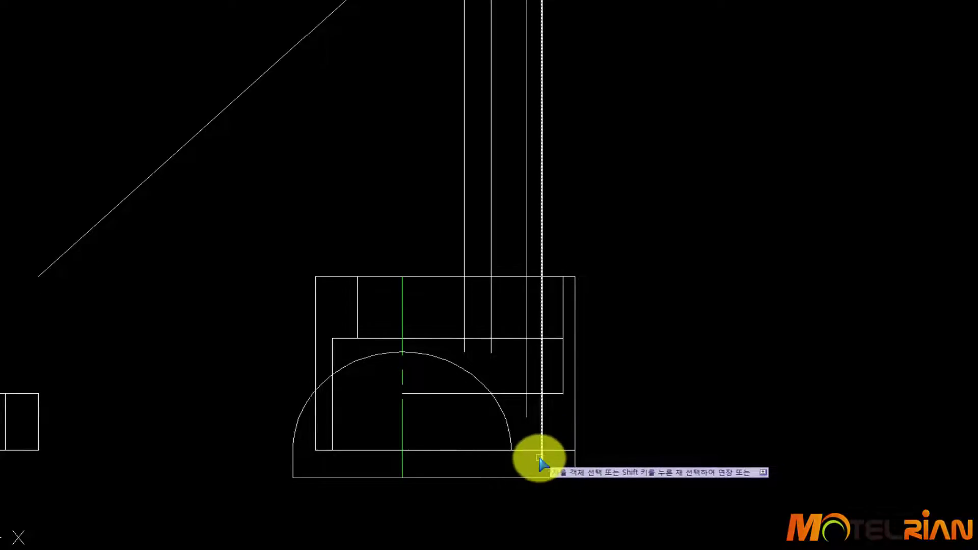
left_click(548, 460)
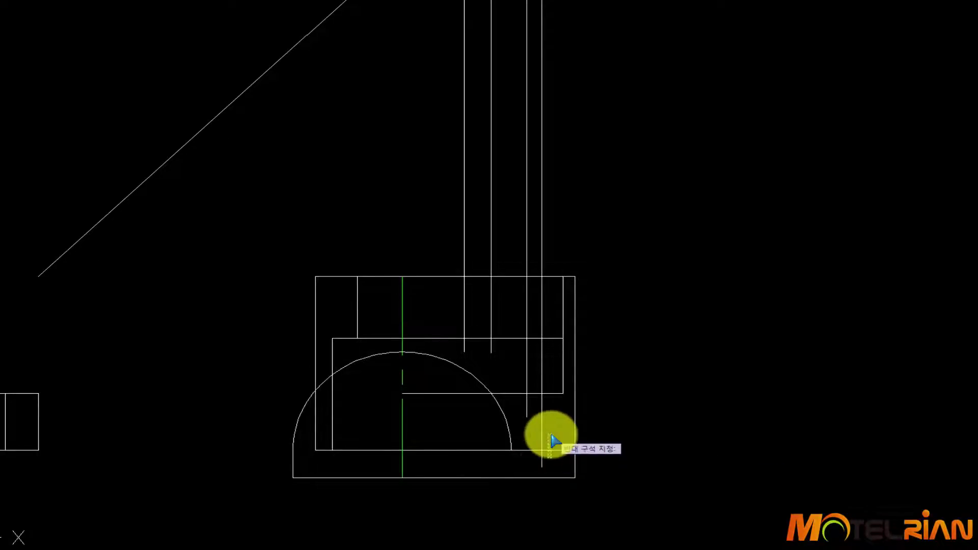
left_click(534, 462)
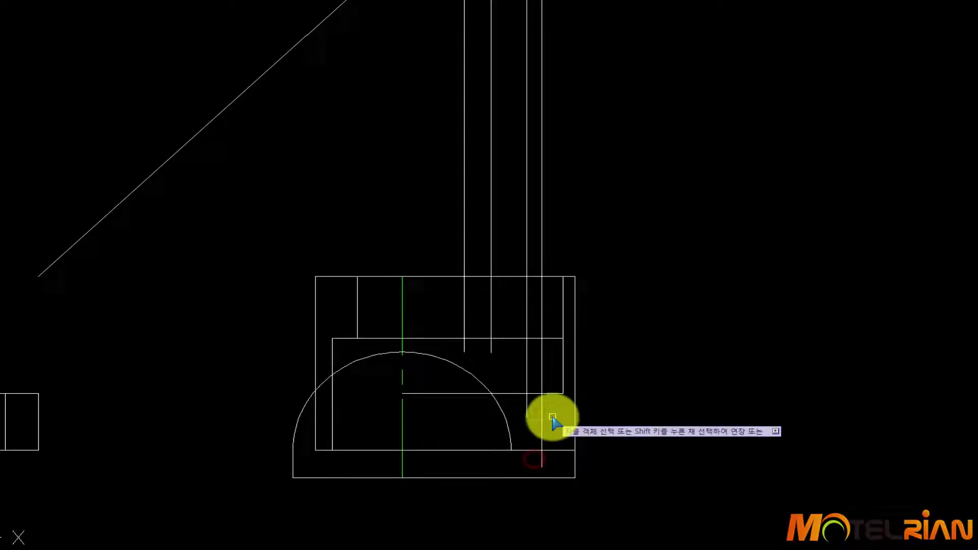
left_click(546, 461)
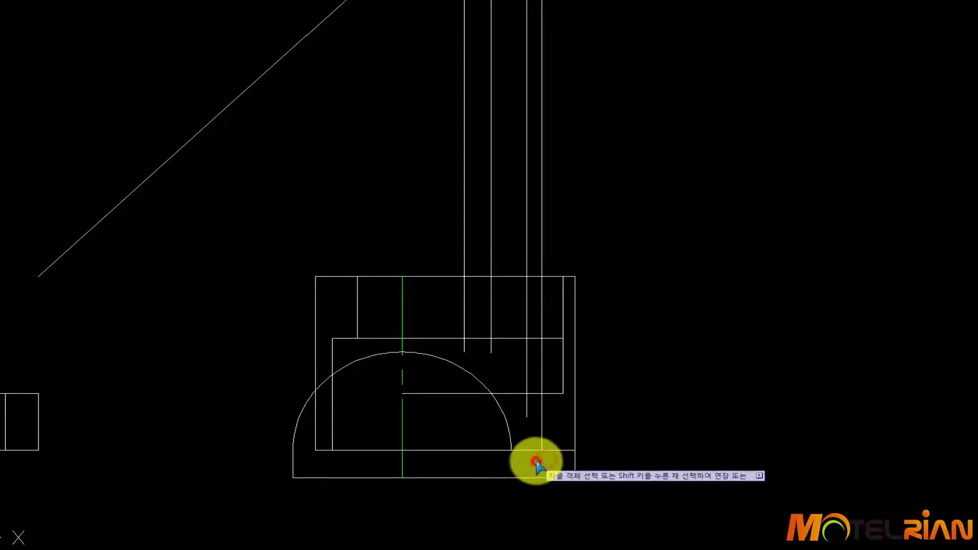
left_click(549, 339)
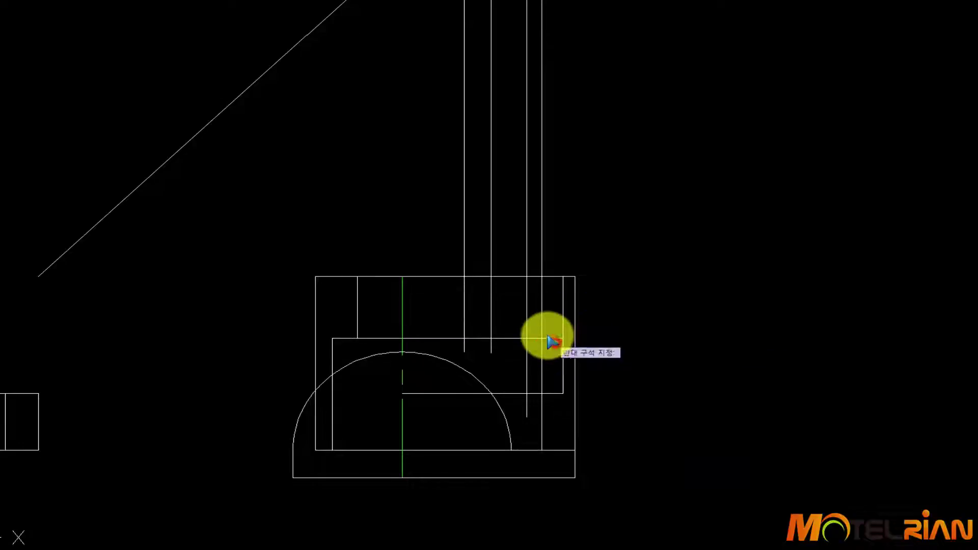
left_click(547, 334)
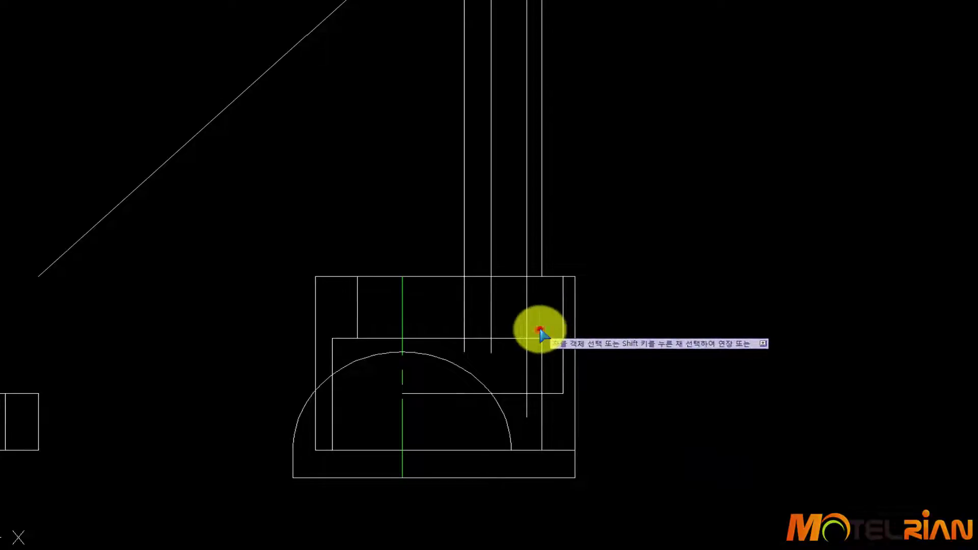
Trim the other three projected verticals to the right view's inner horizontals and cut the upper inner horizontal back to the rightmost projected vertical.
left_click(526, 412)
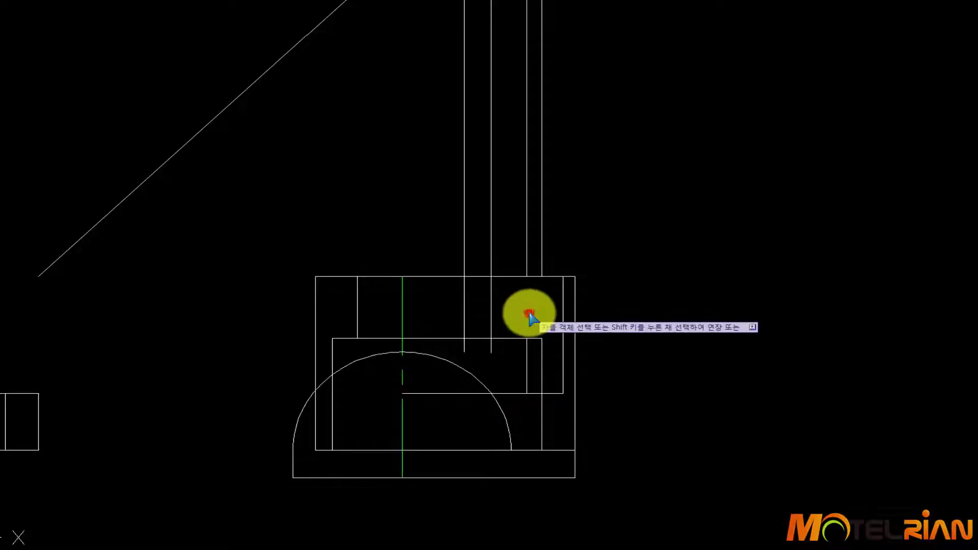
left_click(487, 345)
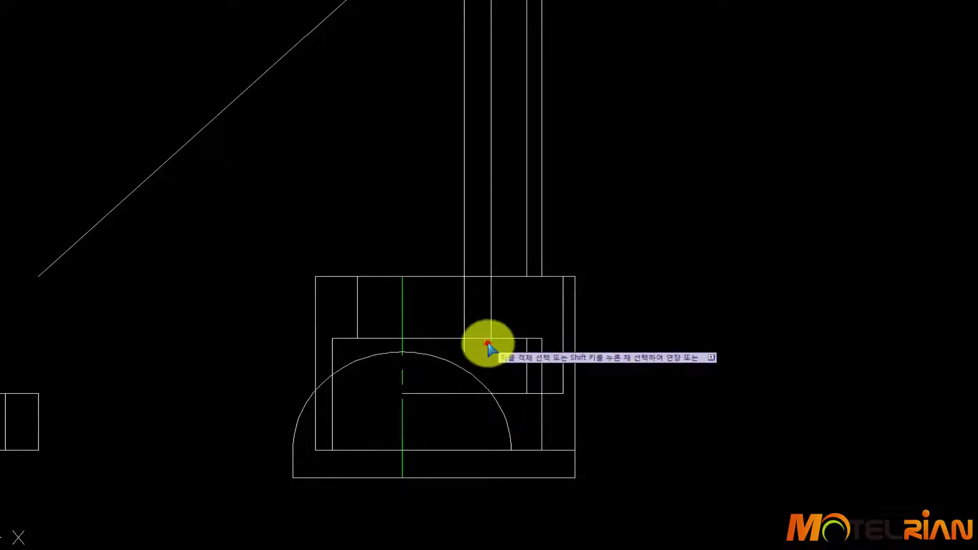
left_click(460, 348)
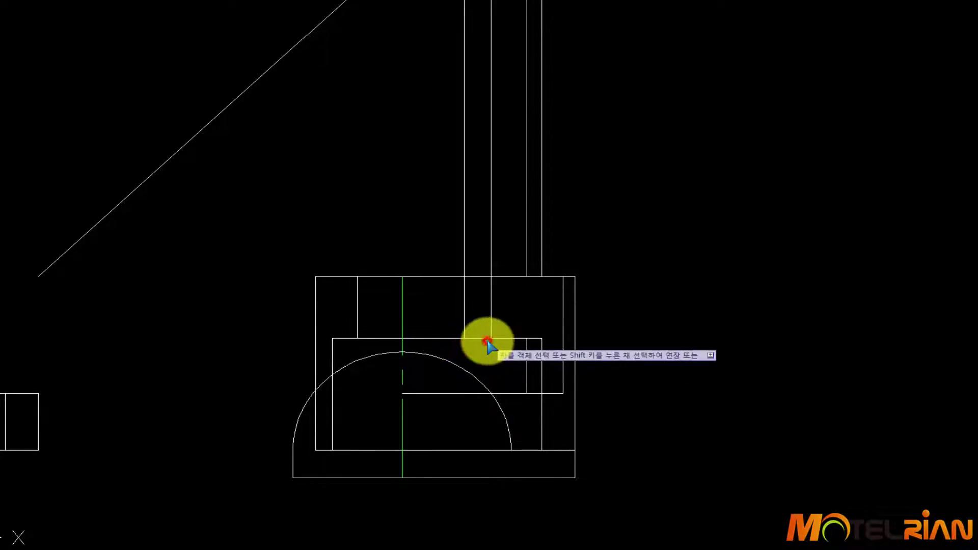
Trim away all four projected verticals above the right view's top edge.
left_click(570, 216)
left_click(476, 218)
left_click(466, 213)
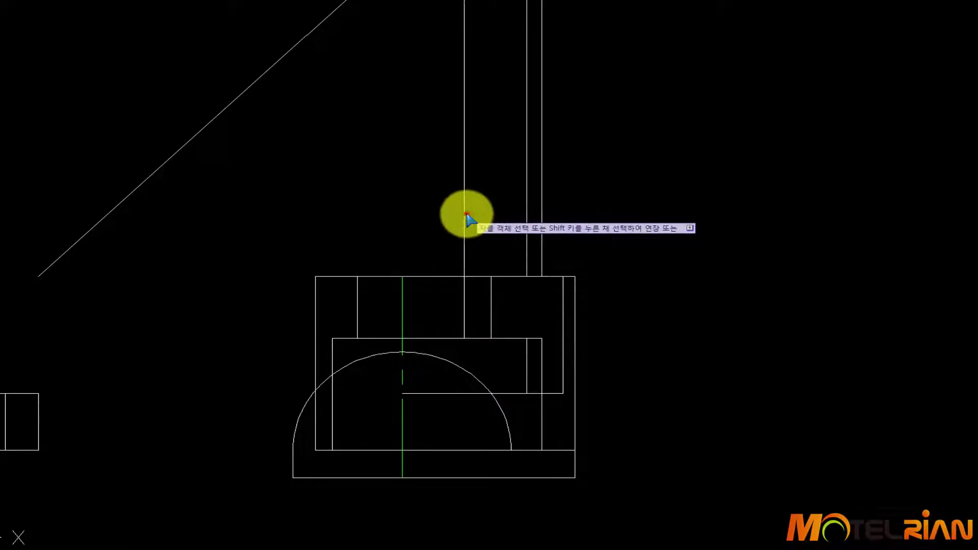
left_click(573, 208)
left_click(432, 198)
Erase the horizontal projection lines extending from the top view, keeping the diagonal.
scroll(555, 336, "down", 2)
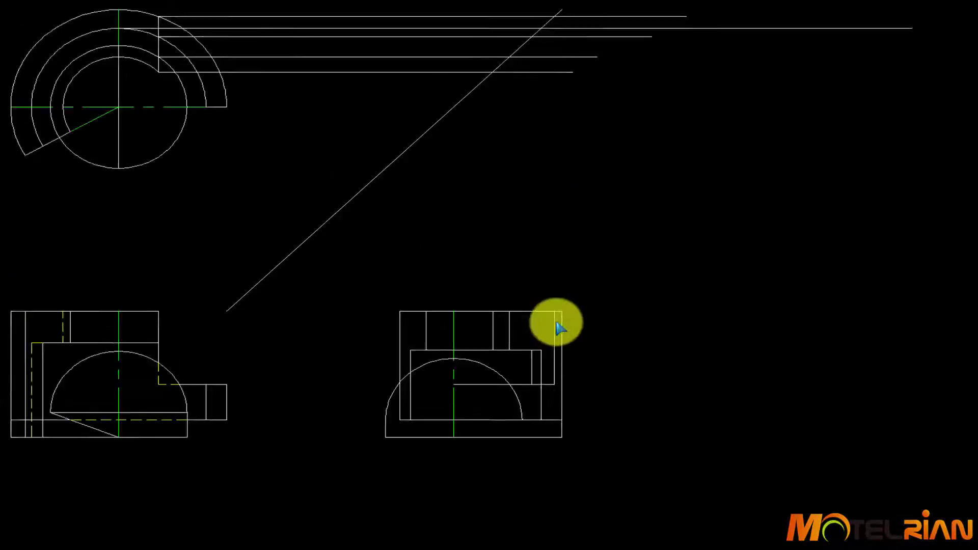
middle_click_drag(556, 323, 673, 443)
left_click(535, 218)
left_click(444, 54)
key("Delete")
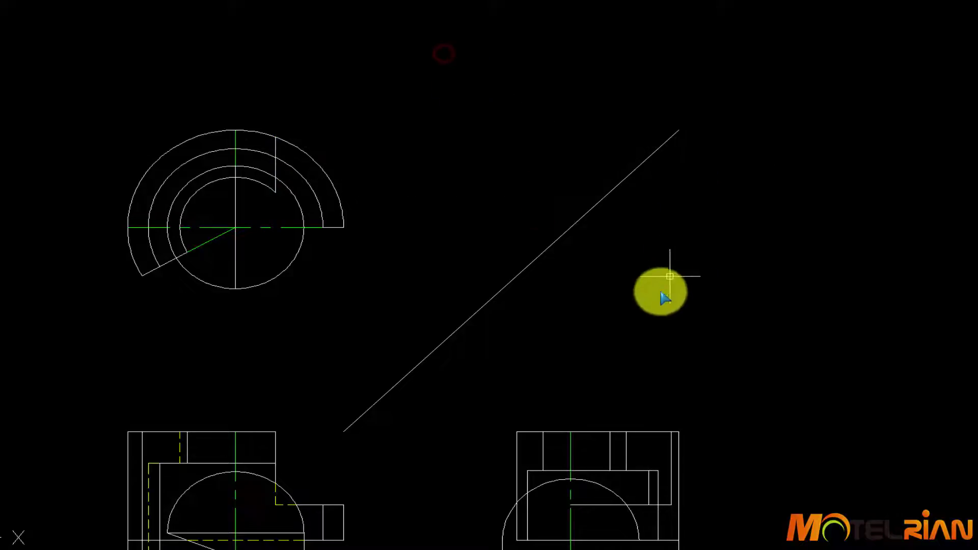
Trim the right view's upper inner horizontal between the two rightmost projected verticals.
middle_click_drag(665, 298, 648, 164)
scroll(646, 273, "up", 3)
scroll(593, 295, "up", 3)
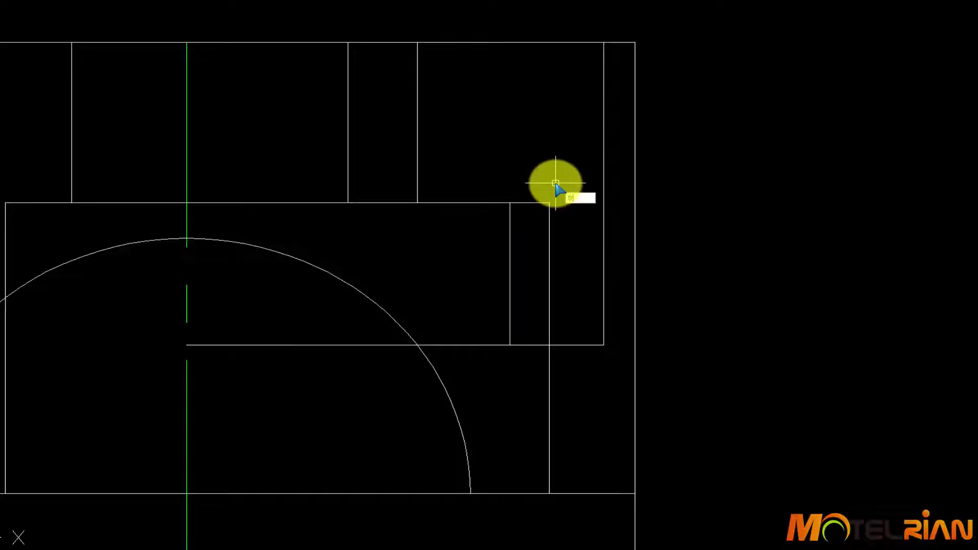
key("Return")
left_click(536, 202)
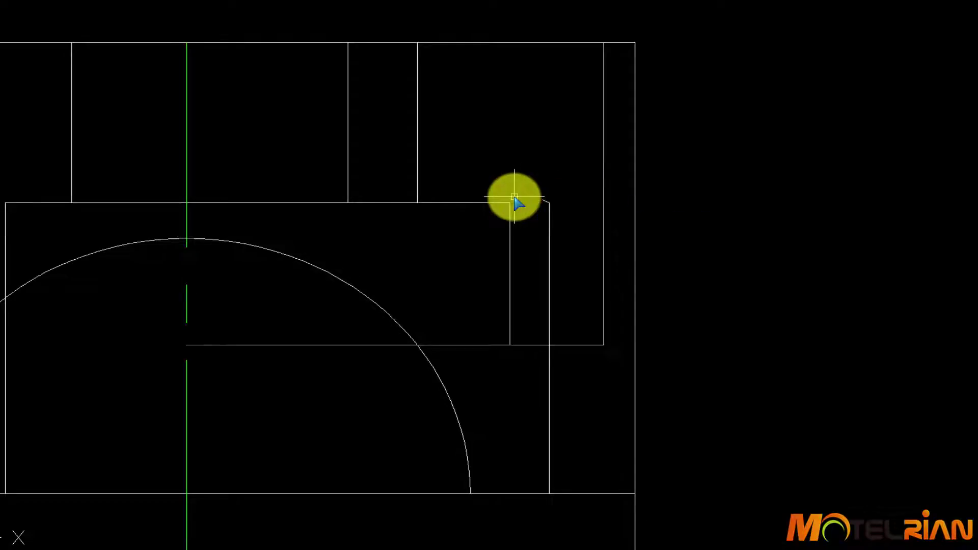
Delete the short leftover piece at the upper end of the right view's rightmost projected vertical.
scroll(531, 194, "up", 3)
left_click(555, 218)
left_click(548, 177)
key("Delete")
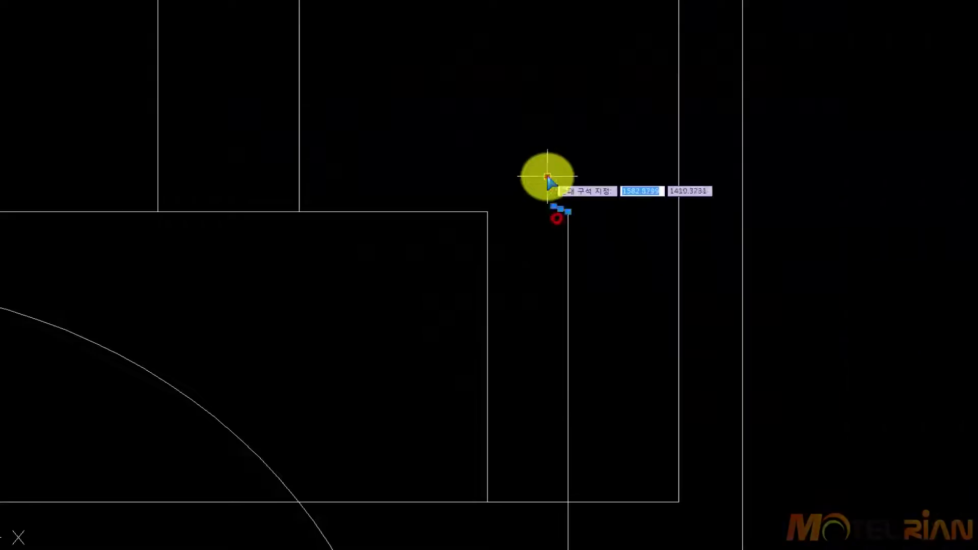
key("Delete")
Draw a line joining the upper ends of the right view's two rightmost projected verticals.
type("l")
key("space")
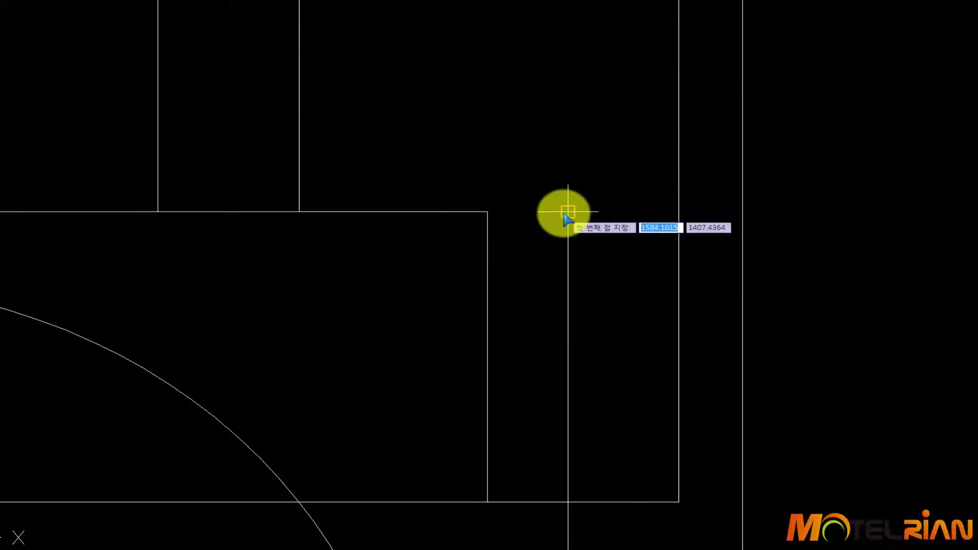
left_click(568, 212)
left_click(485, 211)
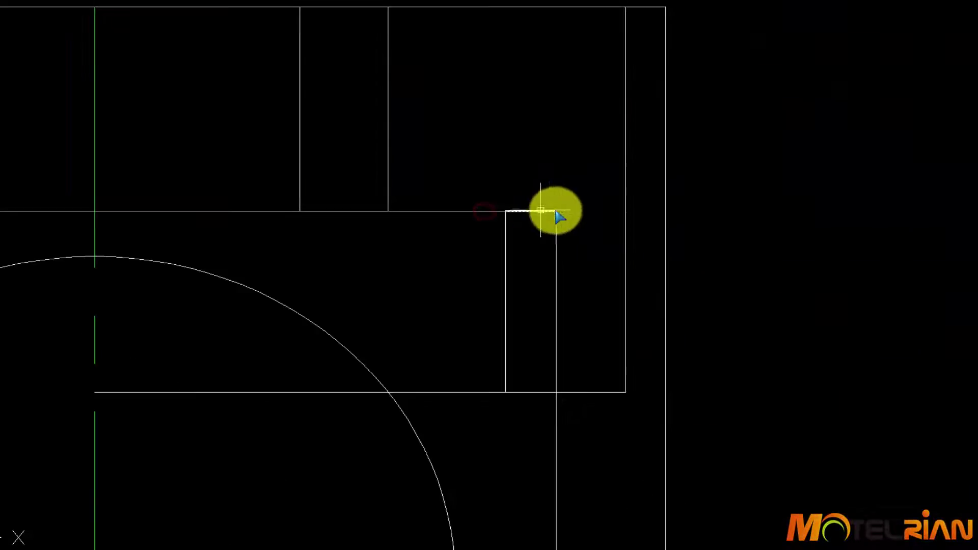
Move the short horizontal segment, the vertical line beneath its outer end and the nearby upper vertical line to the hidden layer.
left_click(568, 188)
left_click(540, 252)
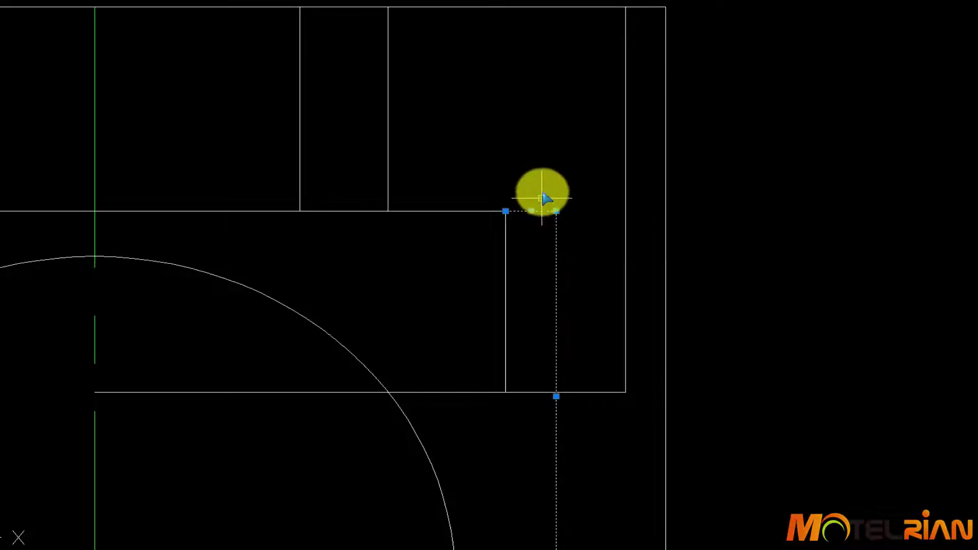
left_click(448, 122)
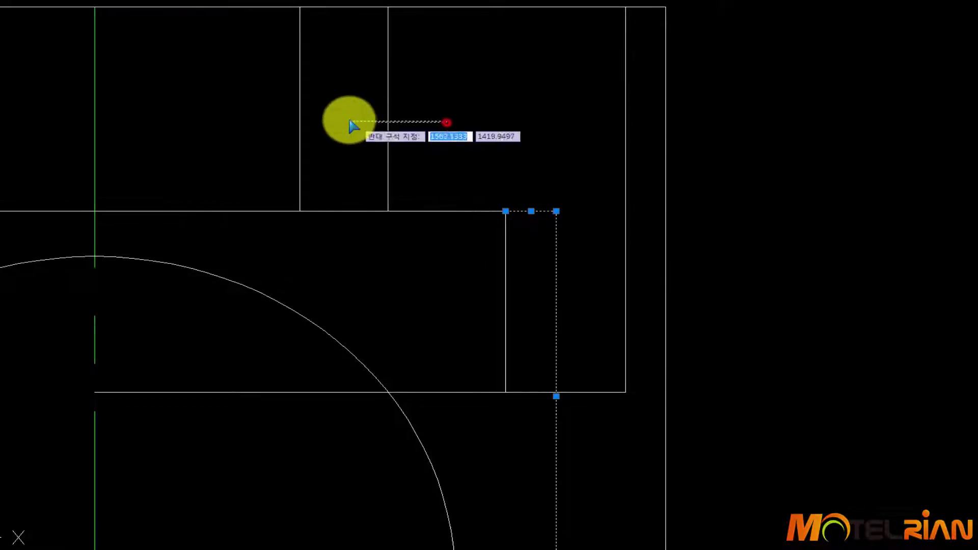
left_click(350, 118)
scroll(522, 124, "down", 2)
scroll(522, 124, "down", 2)
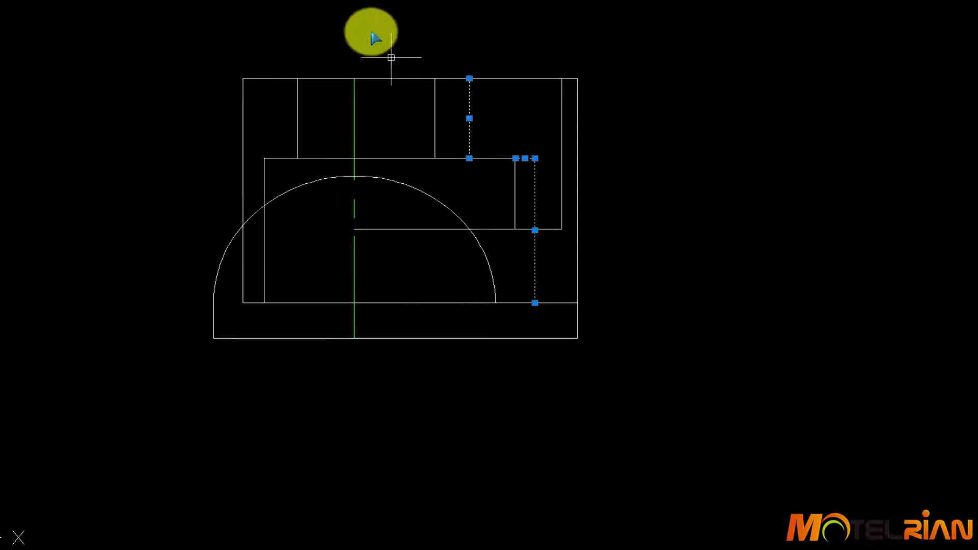
left_click(205, 4)
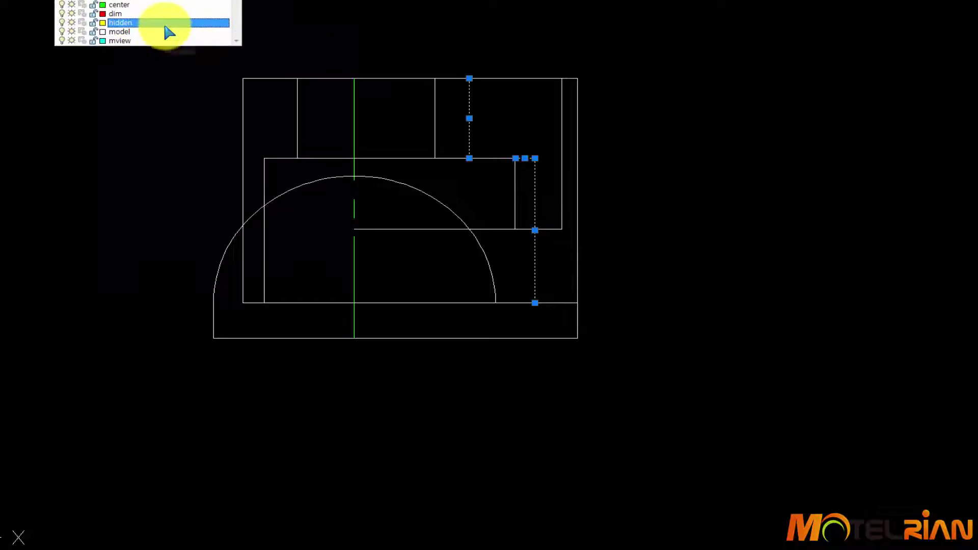
left_click(164, 28)
key("Escape")
middle_click_drag(459, 286, 633, 329)
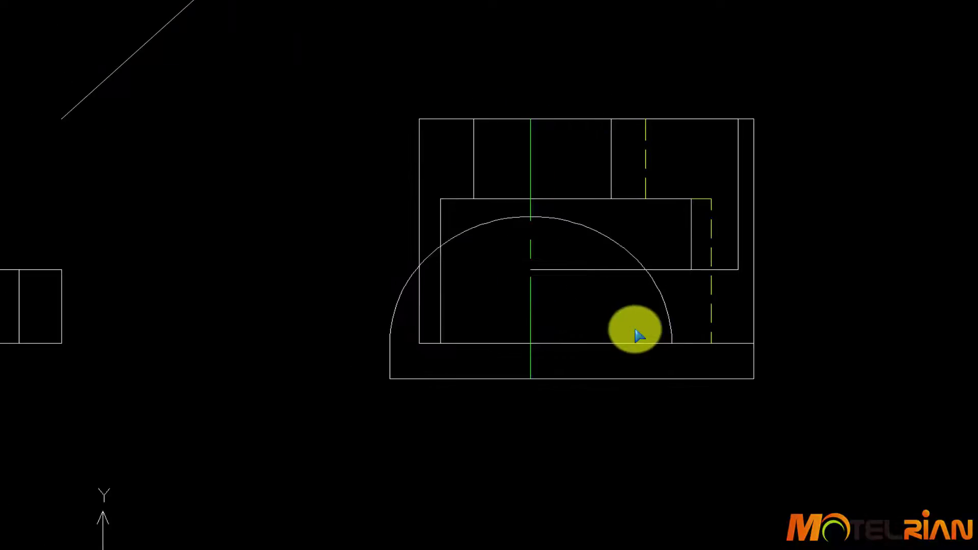
Draw a vertical line from the arc's right end down past the base line and trim the overhang below it.
key("space")
left_click(672, 341)
left_click(672, 395)
key("space")
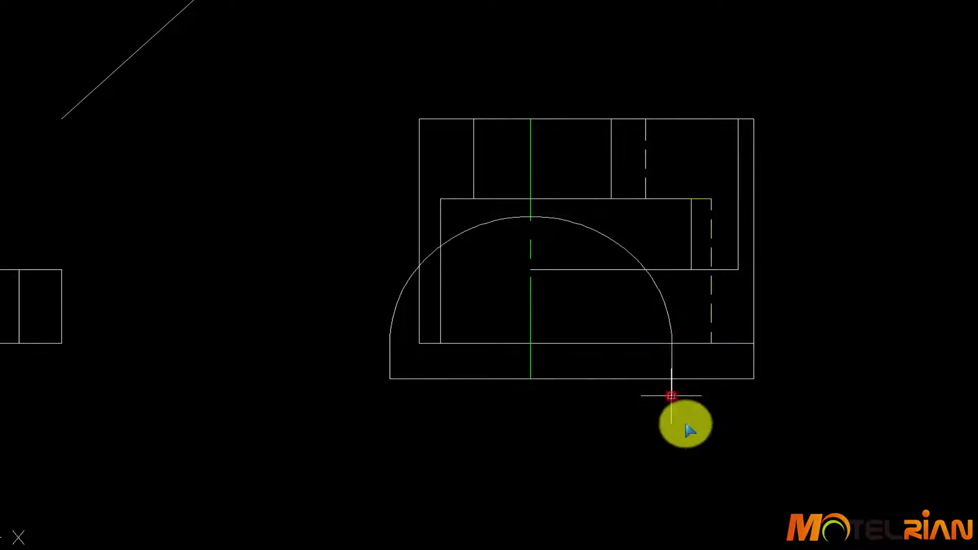
type("tr")
key("space")
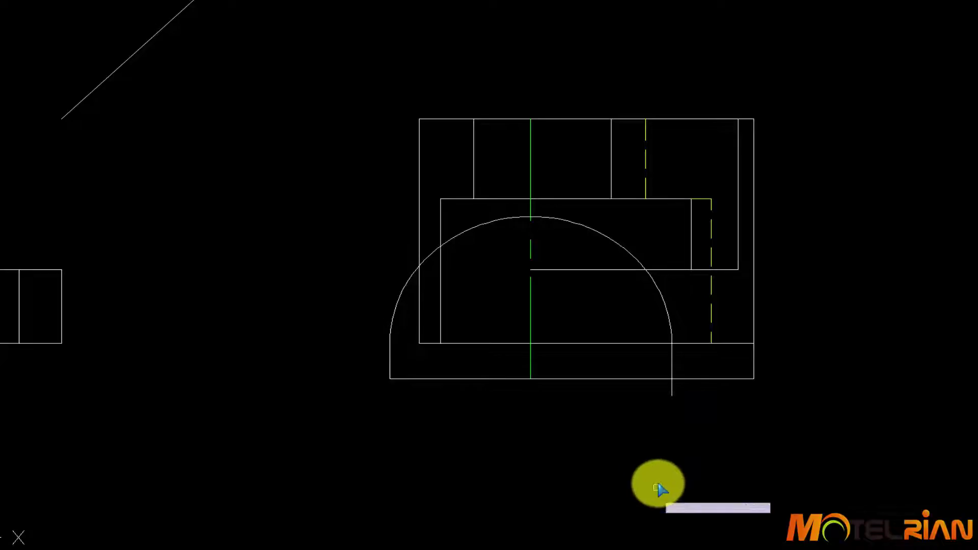
left_click(672, 389)
key("space")
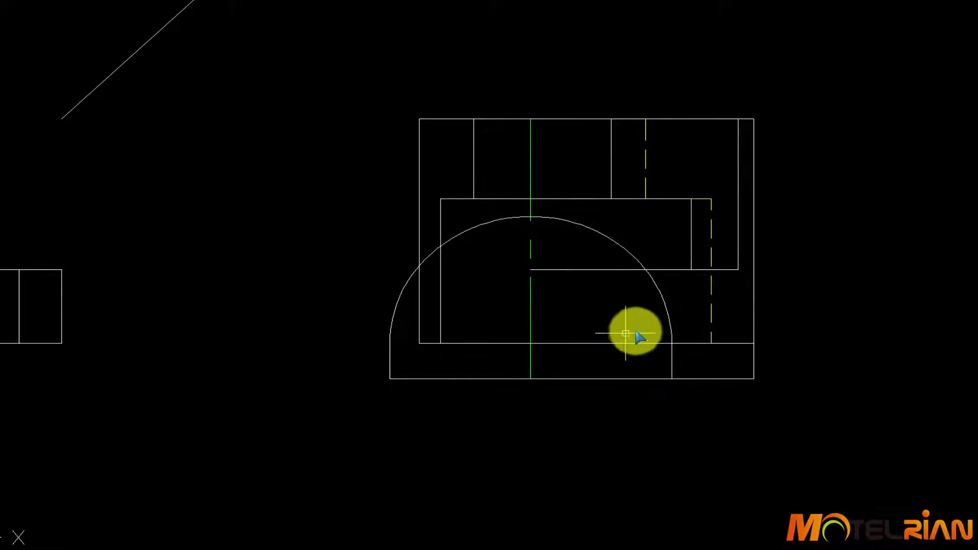
Break the arc's right side at its intersection with the middle horizontal line and select the lower arc portion.
left_click(661, 301)
left_click(650, 276)
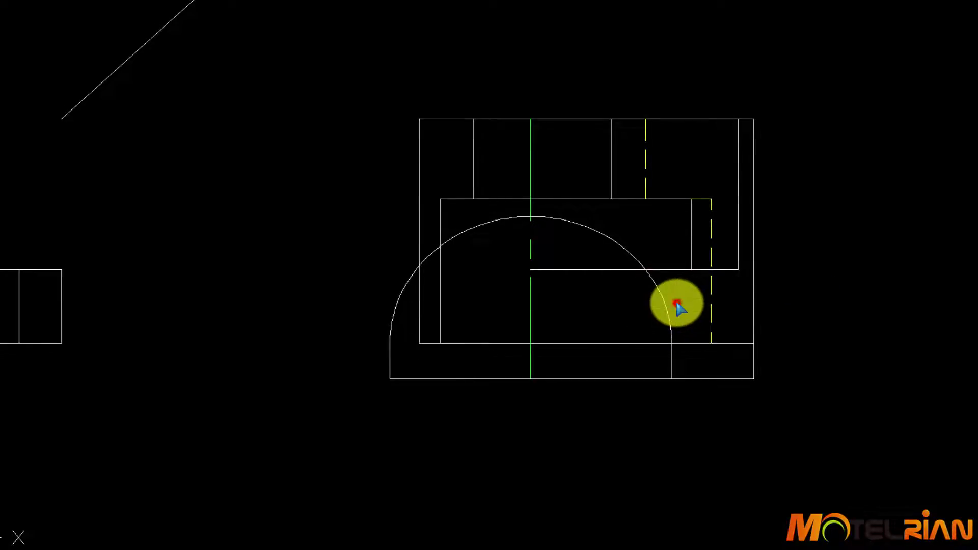
left_click(676, 303)
left_click(614, 311)
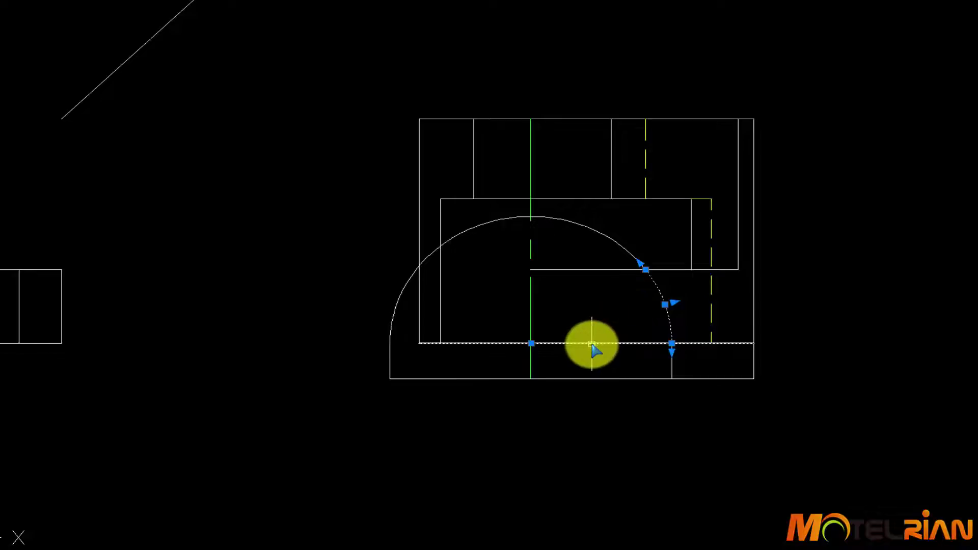
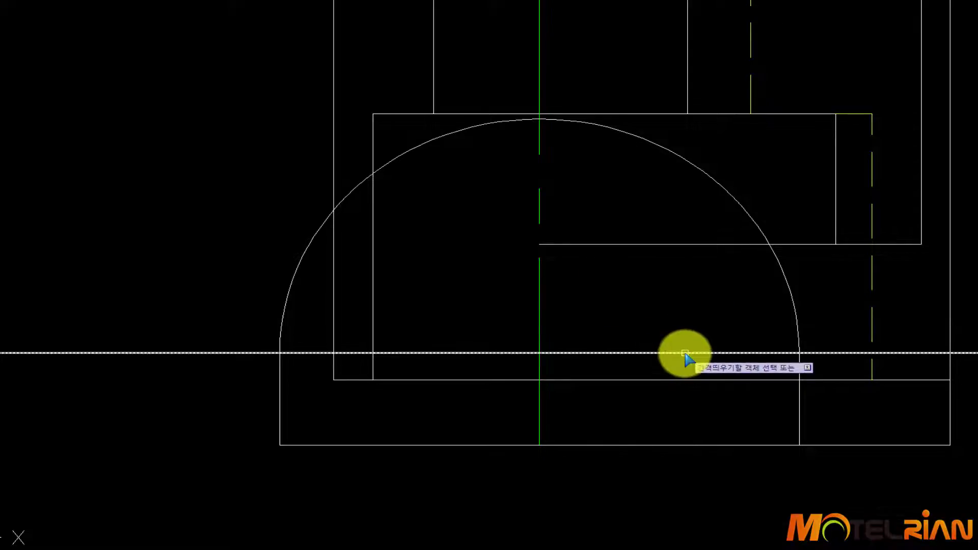
Offset the horizontal construction line upward and delete the horizontal edge just below the upper copy.
left_click(683, 354)
left_click(691, 312)
scroll(692, 311, "down", 2)
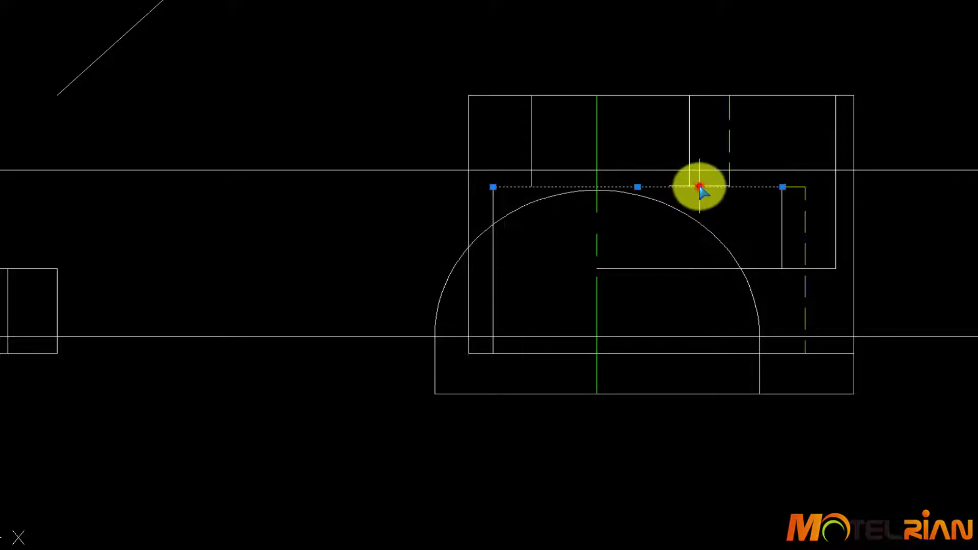
key("Delete")
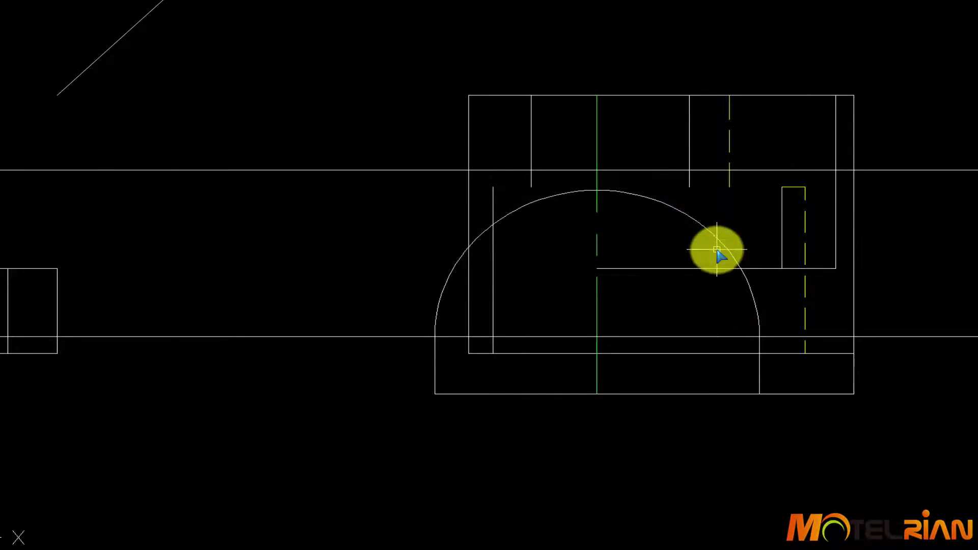
Extend the hidden vertical line and the two inner vertical edges up to the upper construction line.
key("Return")
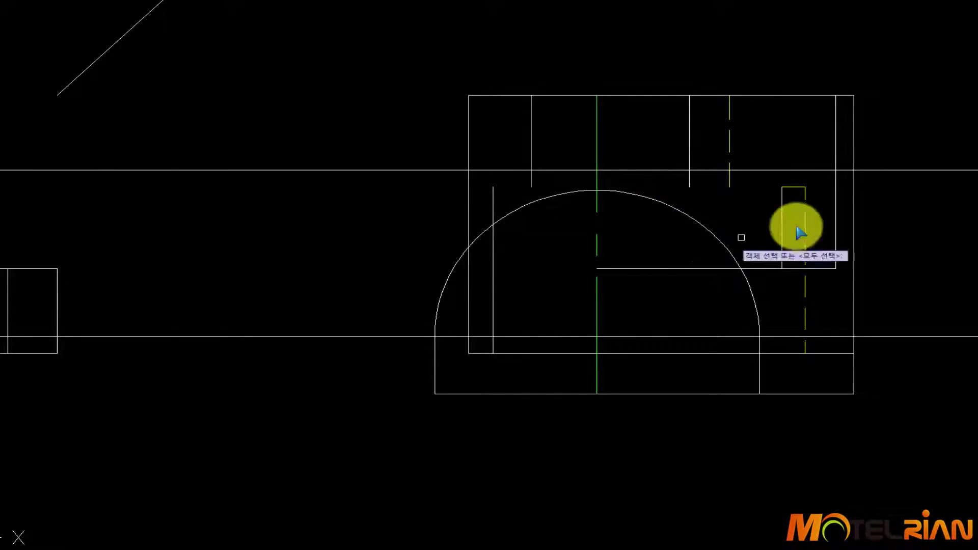
left_click(797, 169)
right_click(796, 169)
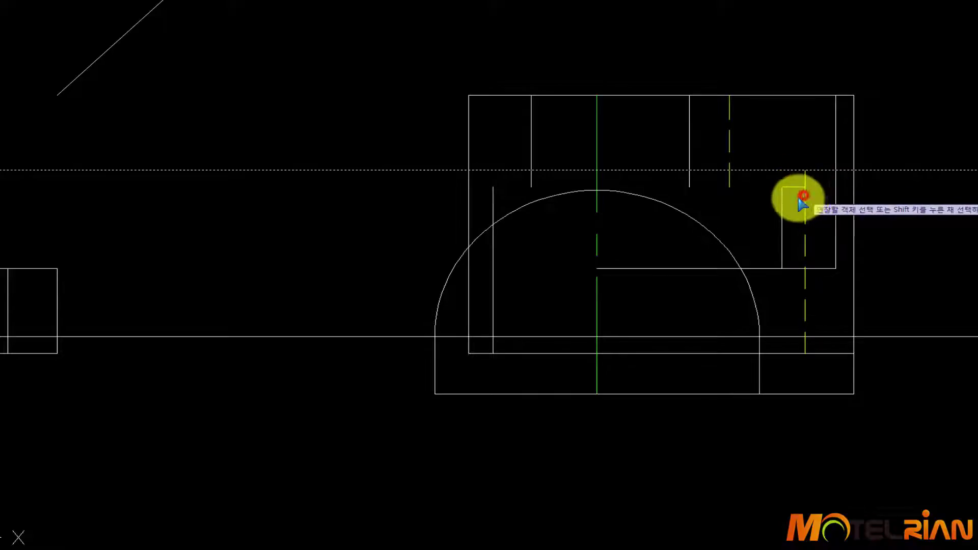
left_click(782, 200)
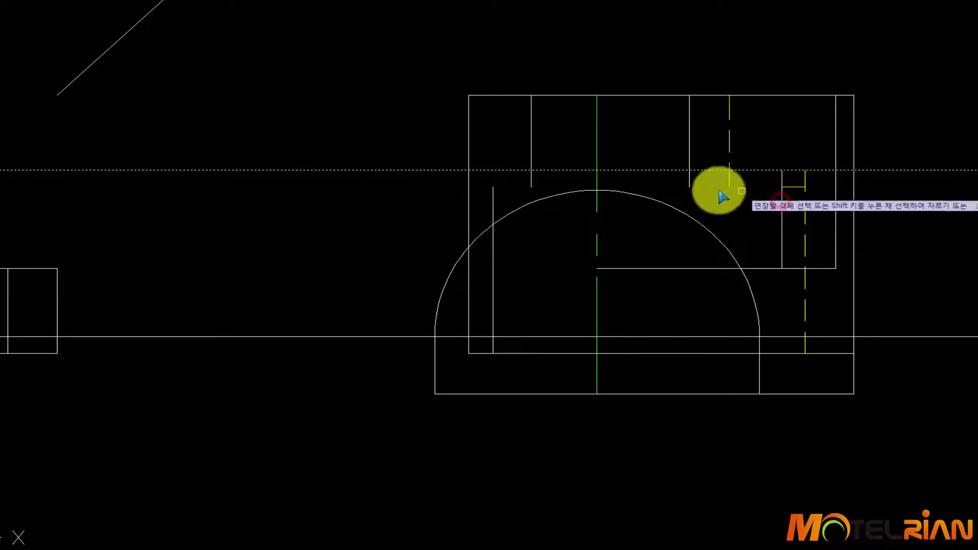
left_click(491, 199)
right_click(448, 174)
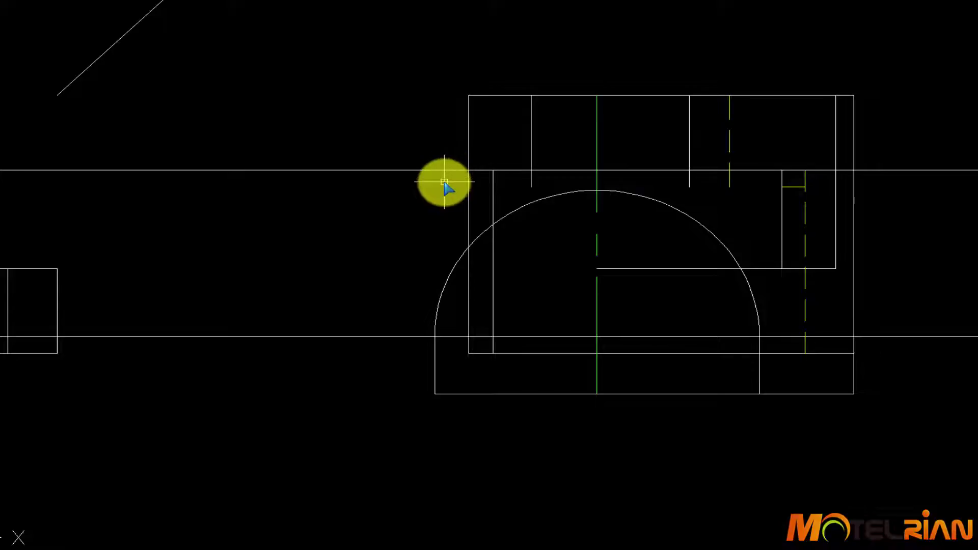
Trim the upper construction line beyond the hidden line, between the two left verticals, and between the right inner edge and the hidden line.
key("Return")
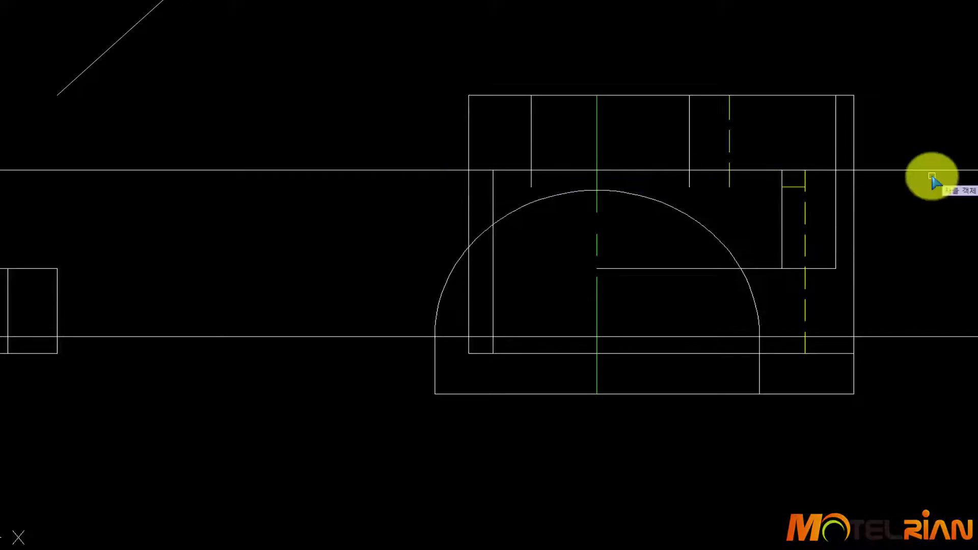
right_click(930, 174)
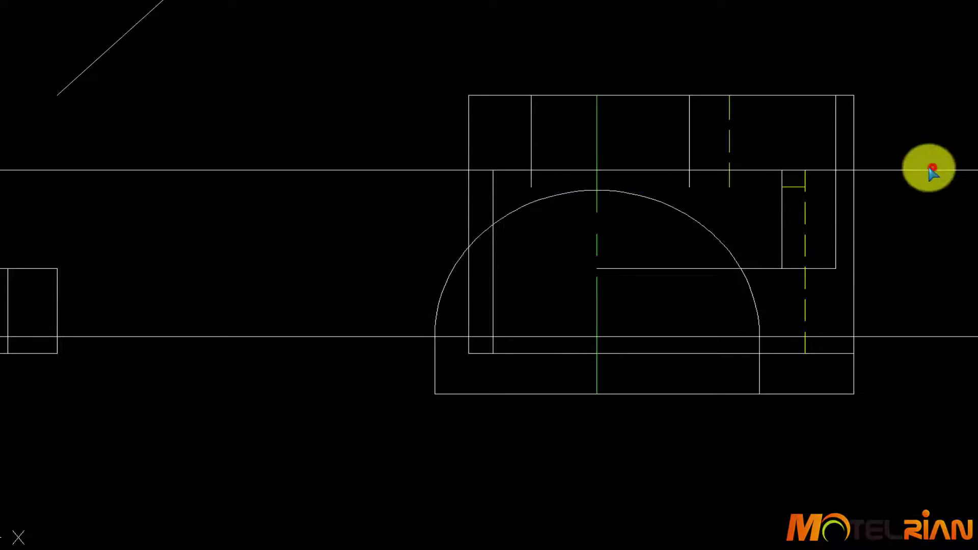
left_click(833, 170)
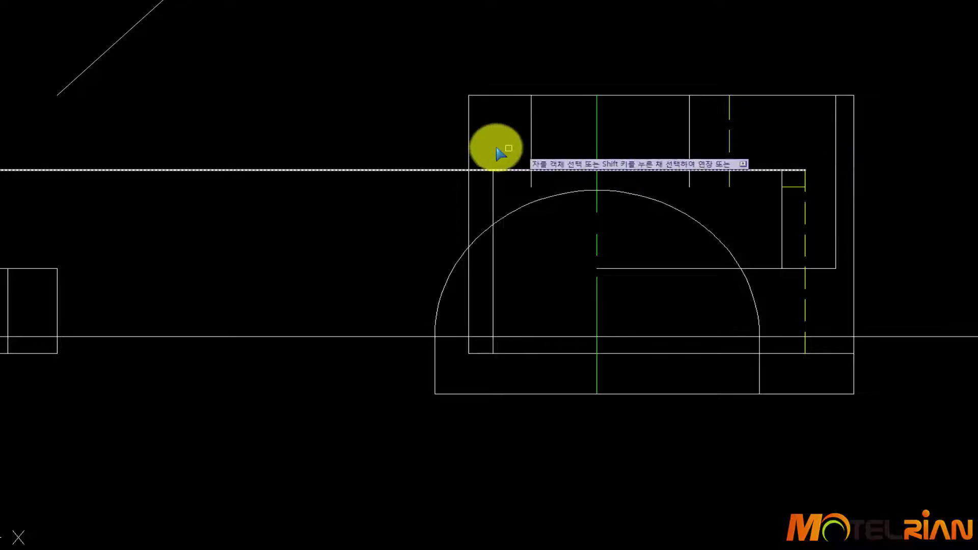
left_click(485, 170)
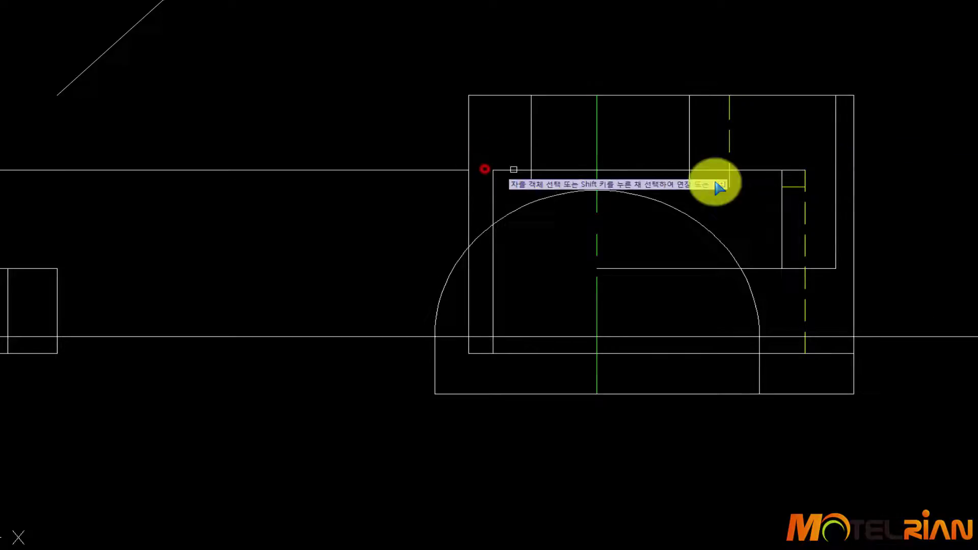
left_click(793, 172)
key("Return")
Draw a short horizontal line from the top of the hidden vertical line to the top of the inner vertical edge.
type("l")
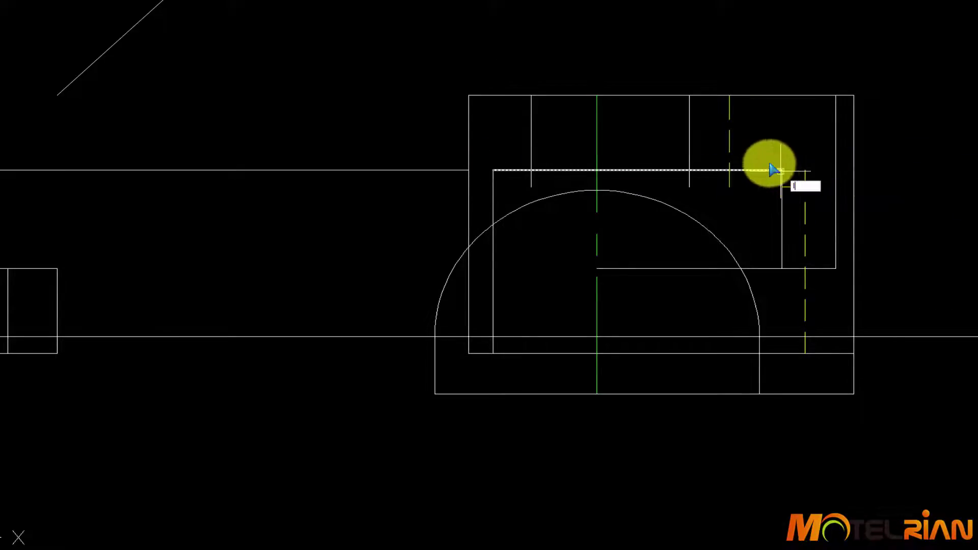
key("Return")
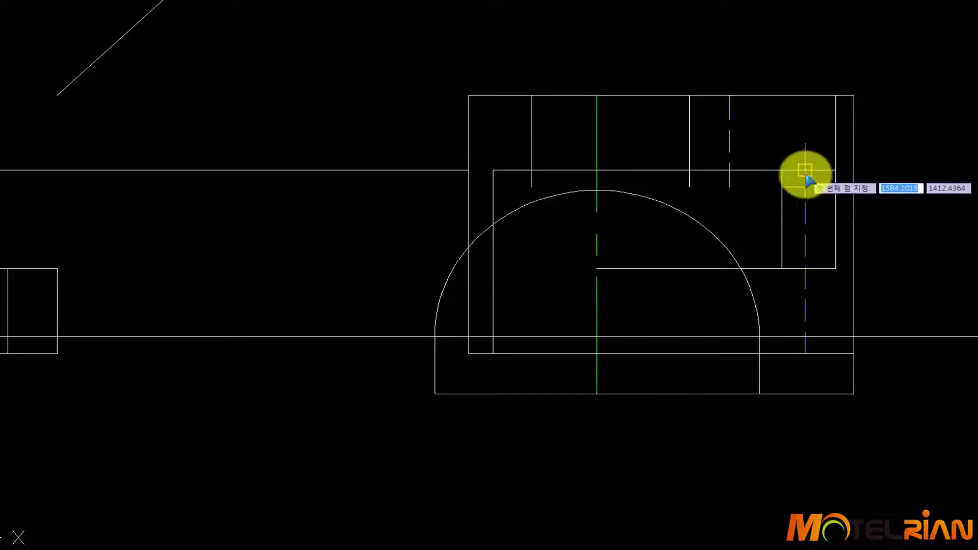
left_click(804, 170)
right_click(780, 171)
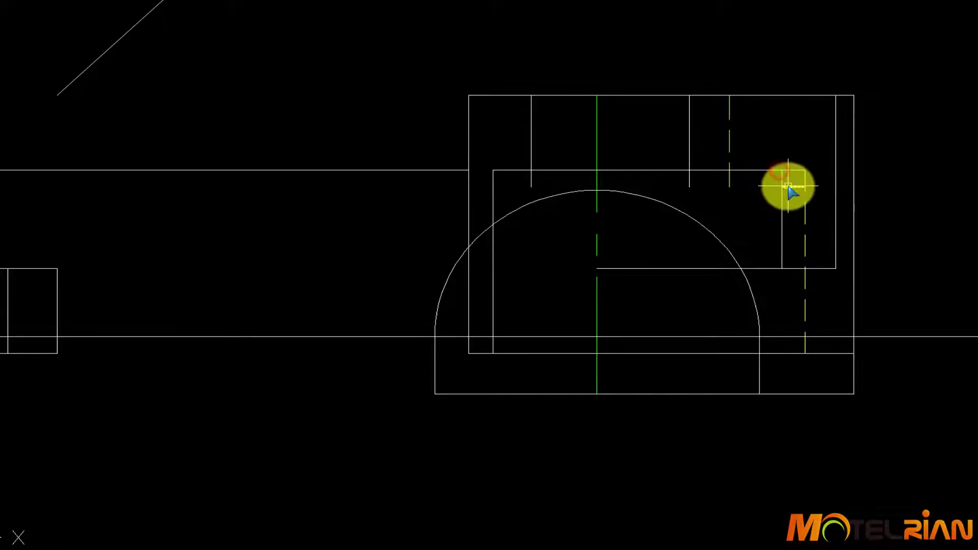
Trim the upper verticals' overhangs below the new horizontal edge and delete the leftover construction line outside the view's left side.
key("Return")
right_click(674, 175)
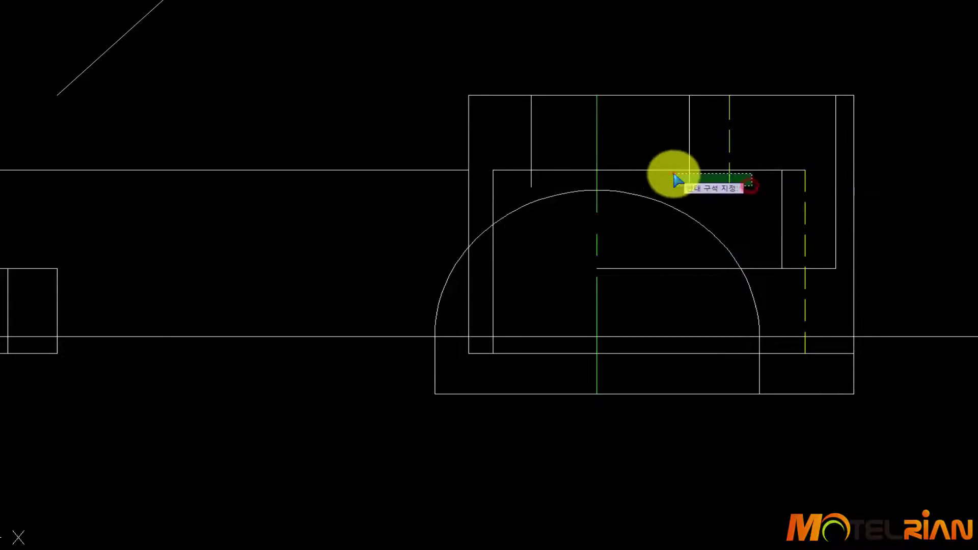
left_click(398, 182)
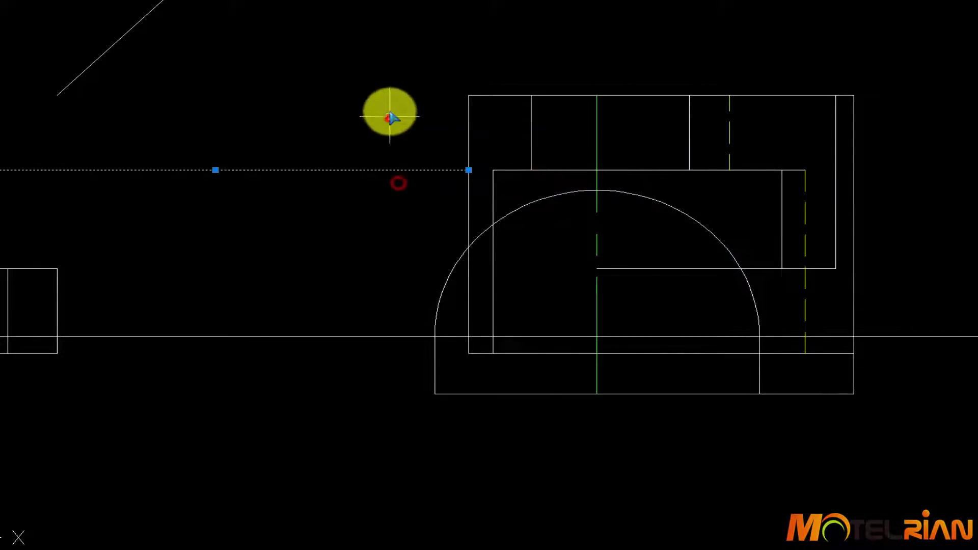
left_click(390, 118)
Trim the lower horizontal construction line back to the left and right ends of the arc.
scroll(815, 285, "down", 2)
mouse_move(821, 292)
middle_mouse_down()
mouse_move(683, 280)
mouse_move(656, 291)
middle_mouse_up()
scroll(743, 320, "up", 2)
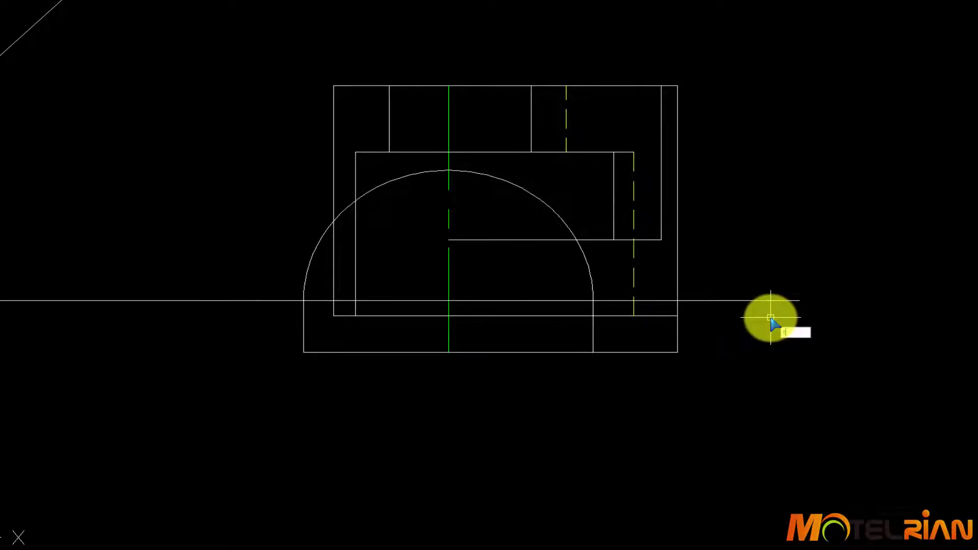
key("Return")
right_click(744, 309)
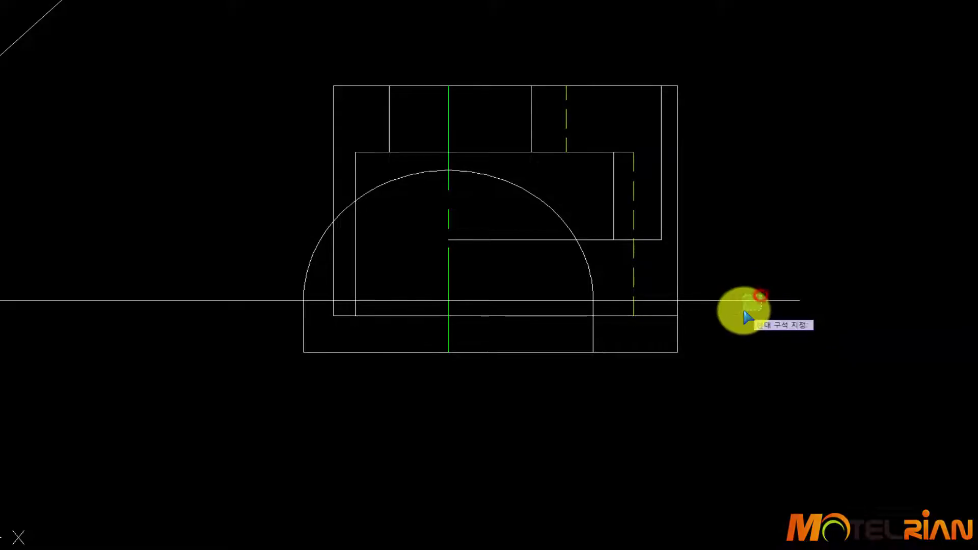
left_click(656, 303)
left_click(610, 302)
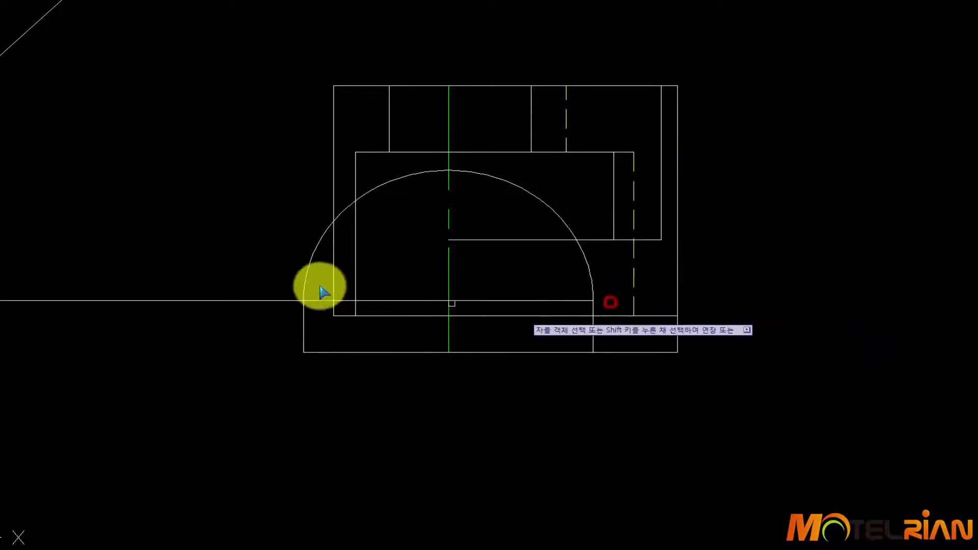
left_click(284, 301)
key("Escape")
middle_click_drag(297, 344, 553, 345)
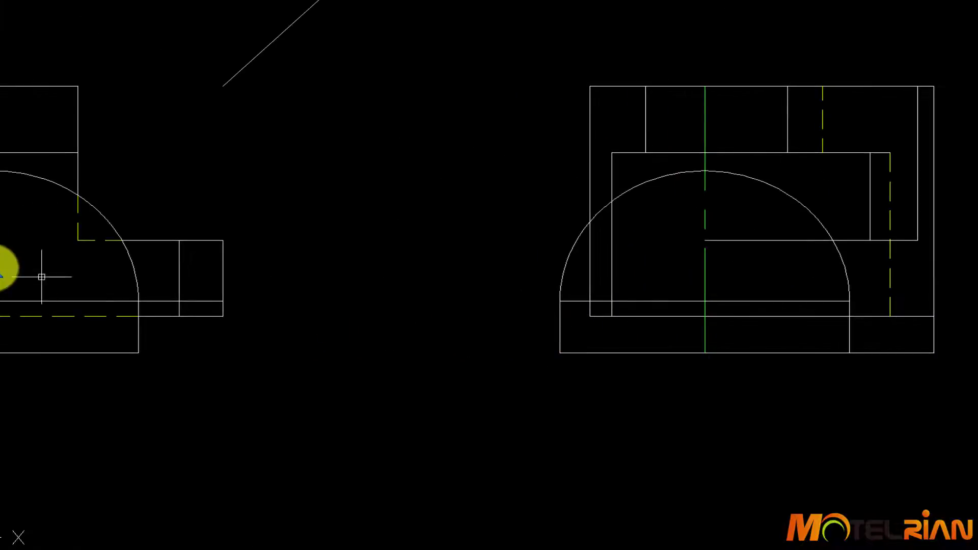
left_click(196, 302)
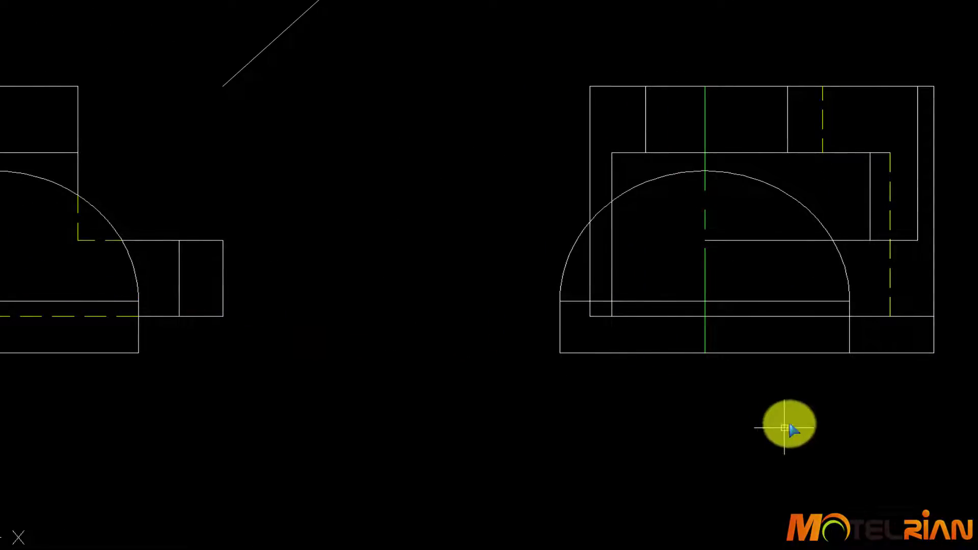
Trim the vertical line at the arc's right end between the two lower horizontal lines.
scroll(789, 421, "up", 2)
middle_click_drag(730, 288, 654, 272)
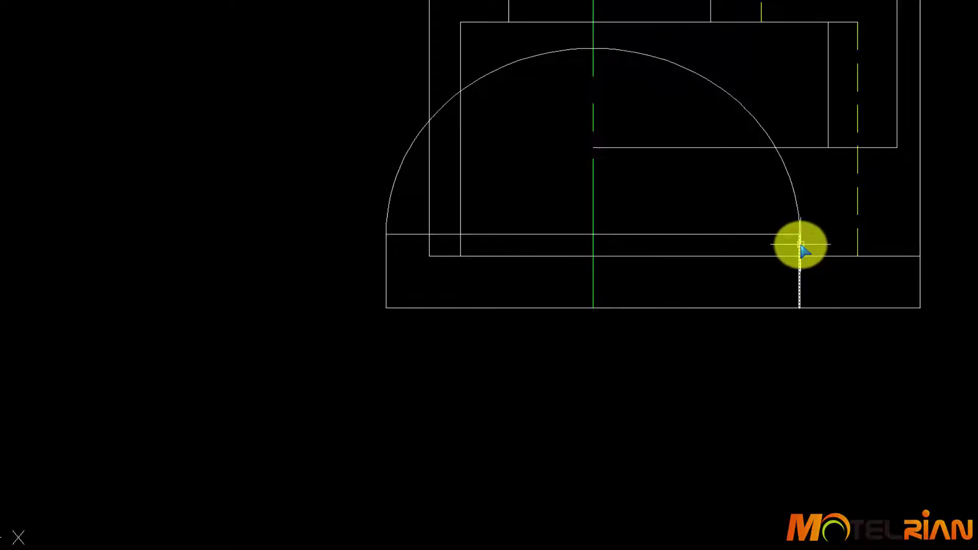
scroll(801, 246, "up", 3)
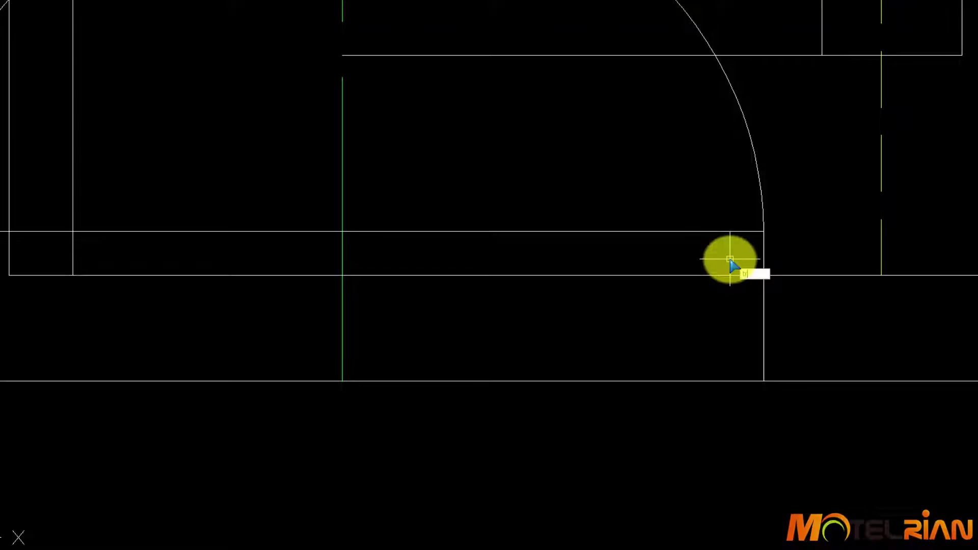
key("Return")
left_click(766, 250)
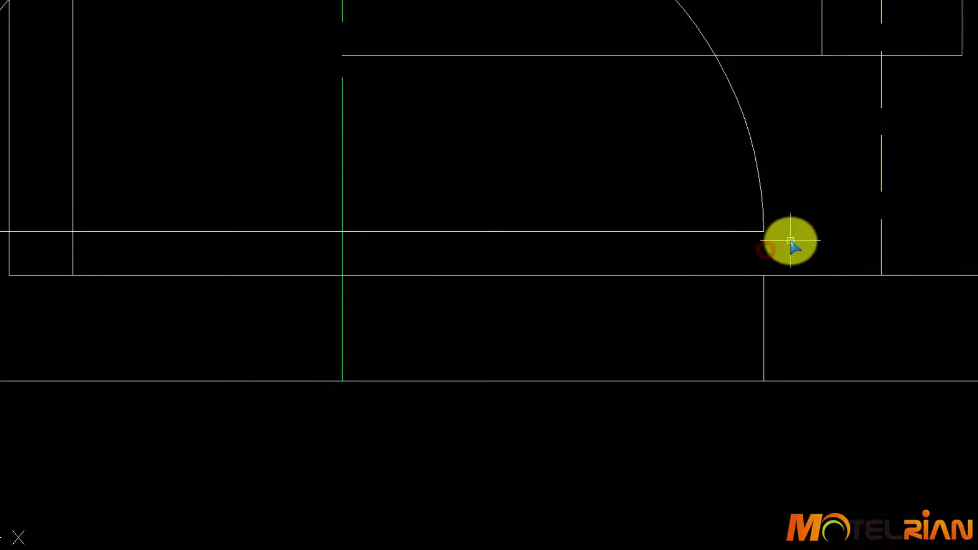
Draw a vertical line from the arc's right end down to the horizontal edge just below it in the side view.
key("Return")
left_click(758, 235)
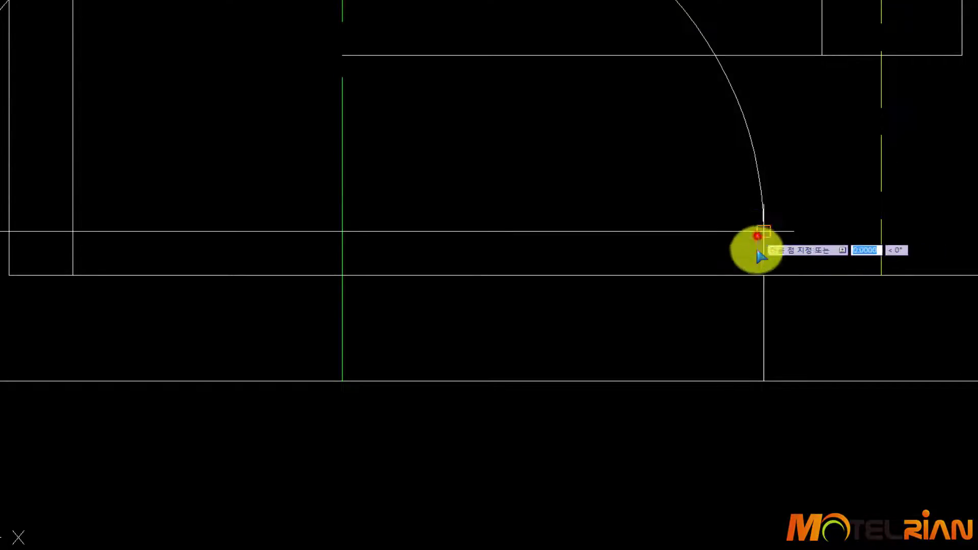
left_click(763, 271)
key("Return")
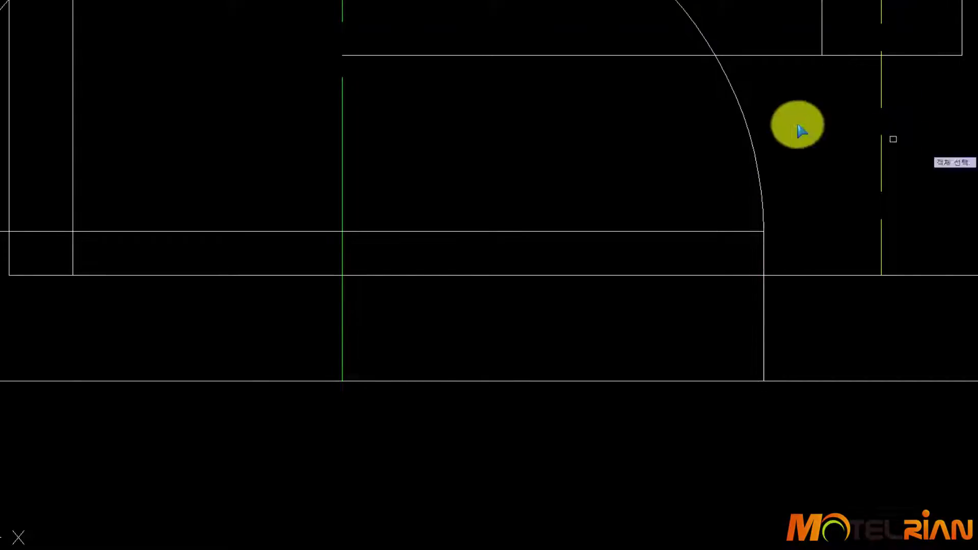
Break the side view's arc where it crosses the inner horizontal edge, and break the line joining the arc's ends at the centre line.
left_click(742, 122)
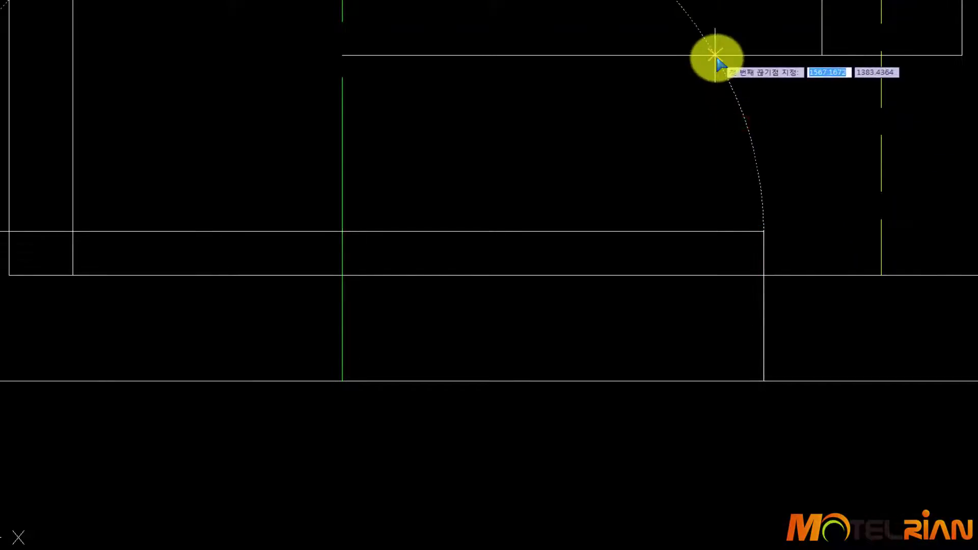
left_click(714, 55)
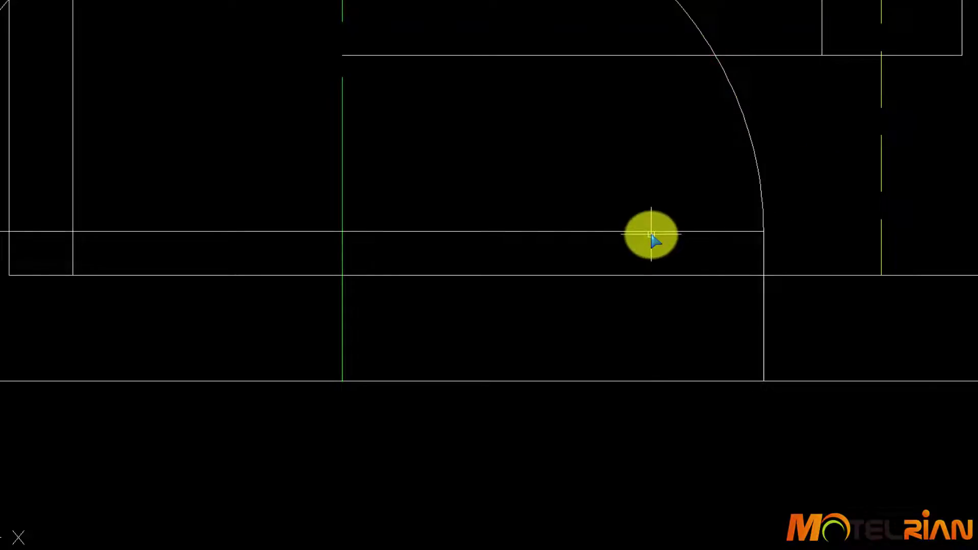
scroll(651, 235, "down", 2)
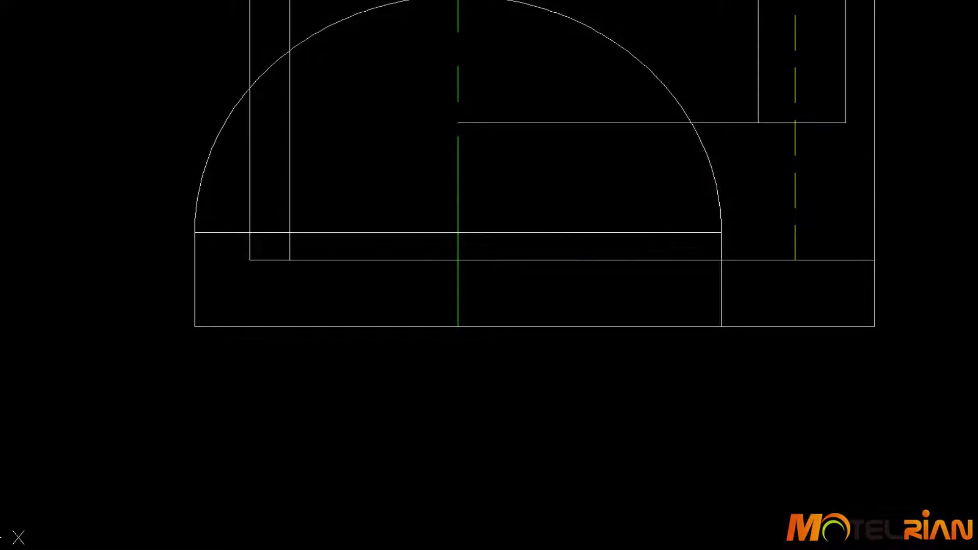
left_click(615, 233)
left_click(458, 232)
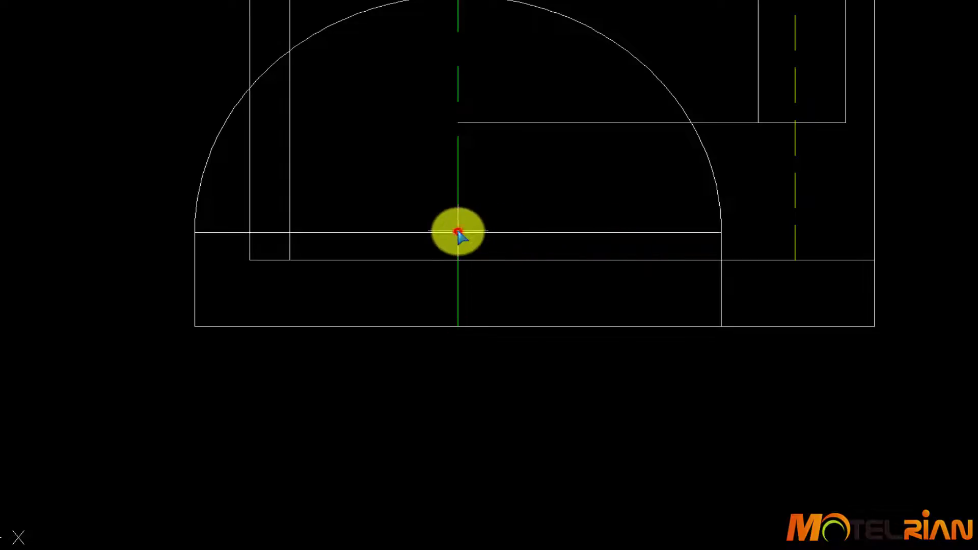
Put the arc's lower right piece, the right half of its base line and the short vertical below it on the hidden layer.
left_click(753, 199)
left_click(695, 239)
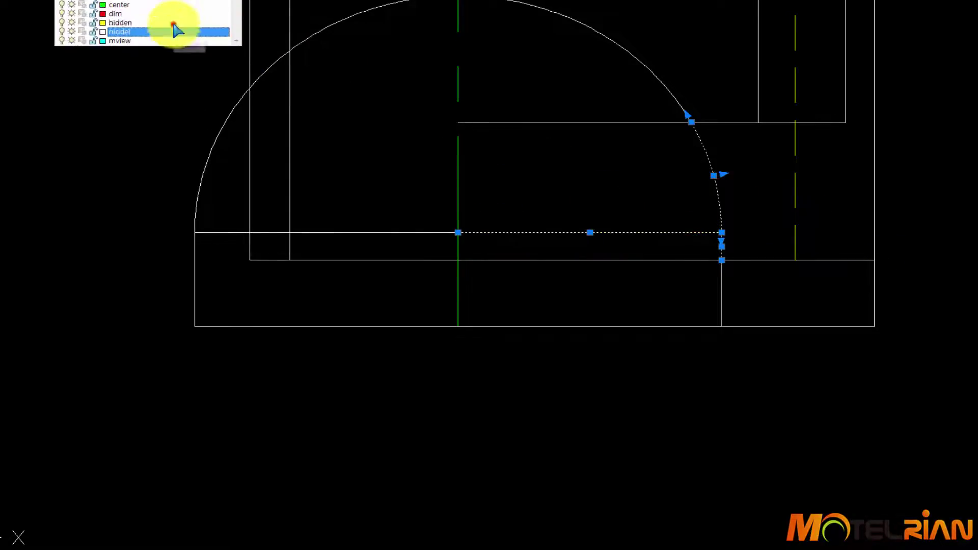
left_click(173, 26)
key("Escape")
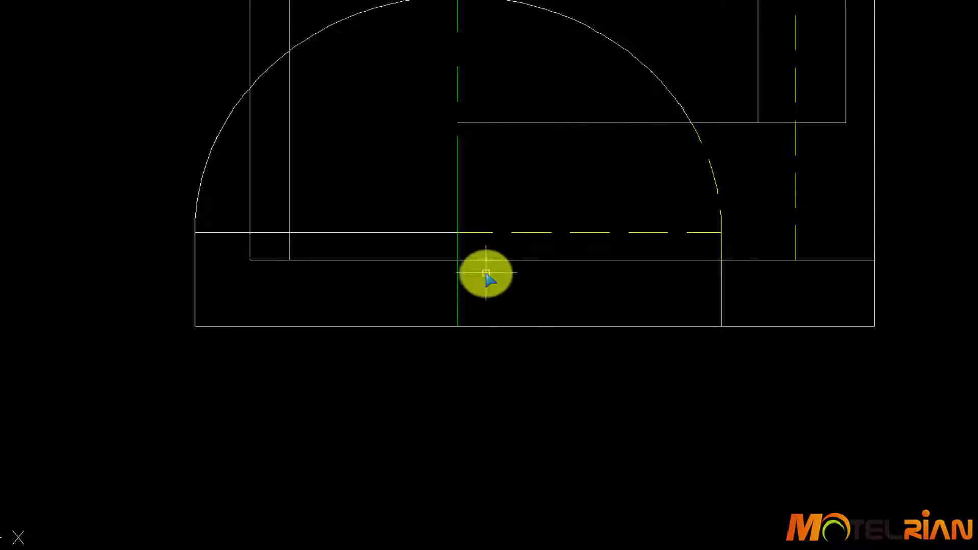
Break the horizontal edge just below the arc's base line at the centre line.
scroll(486, 265, "up", 2)
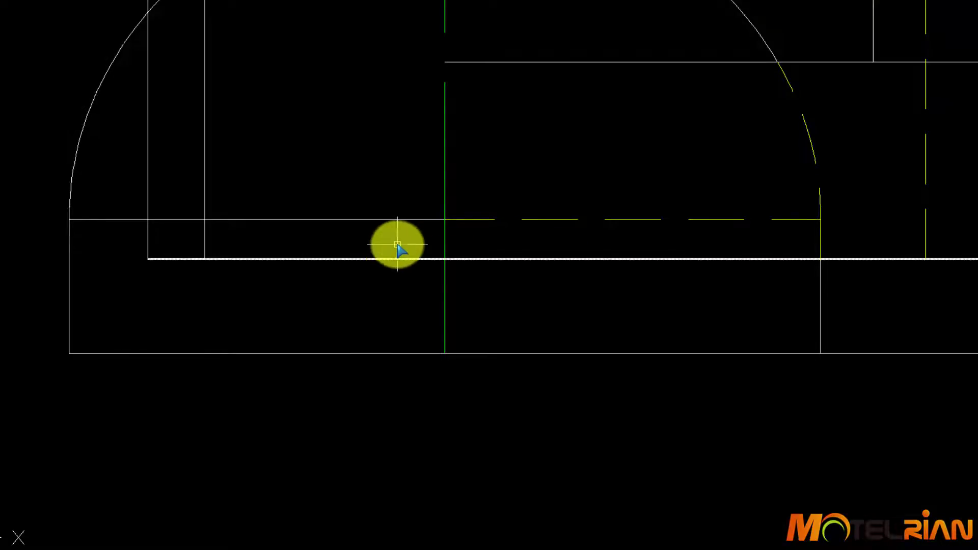
left_click(363, 259)
left_click(443, 261)
Break the side view's two left vertical edges where they cross the arc.
scroll(367, 250, "down", 3)
middle_click_drag(404, 283, 461, 305)
middle_click_drag(323, 162, 353, 211)
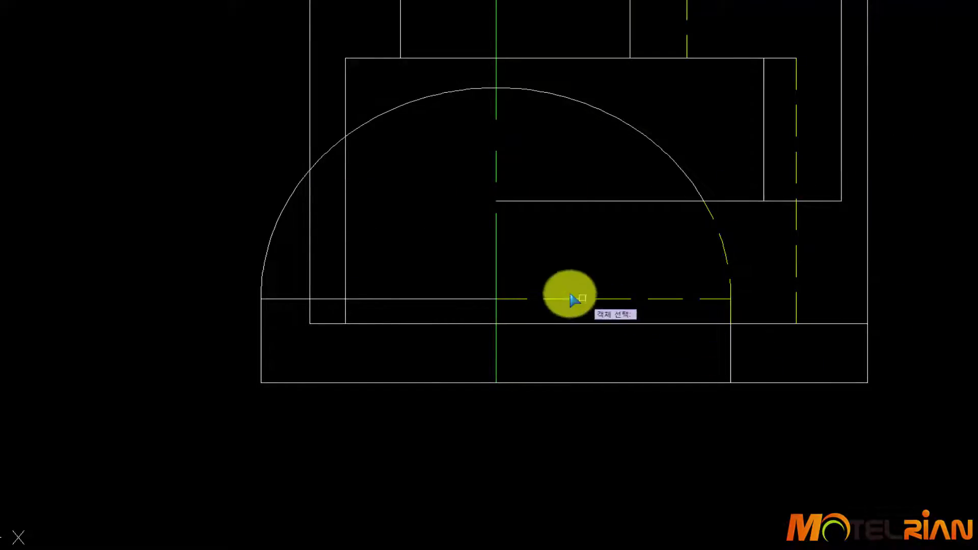
left_click(312, 250)
left_click(307, 174)
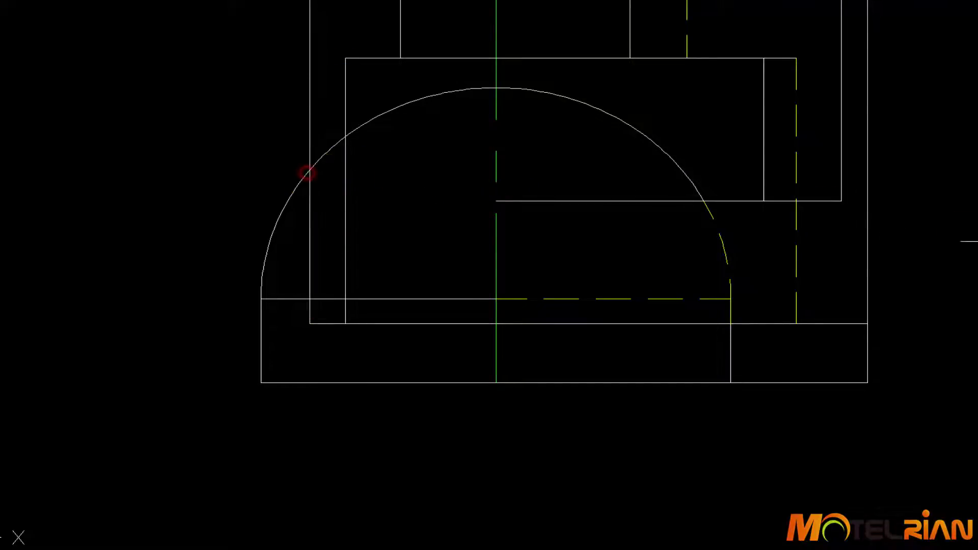
left_click(345, 197)
left_click(344, 136)
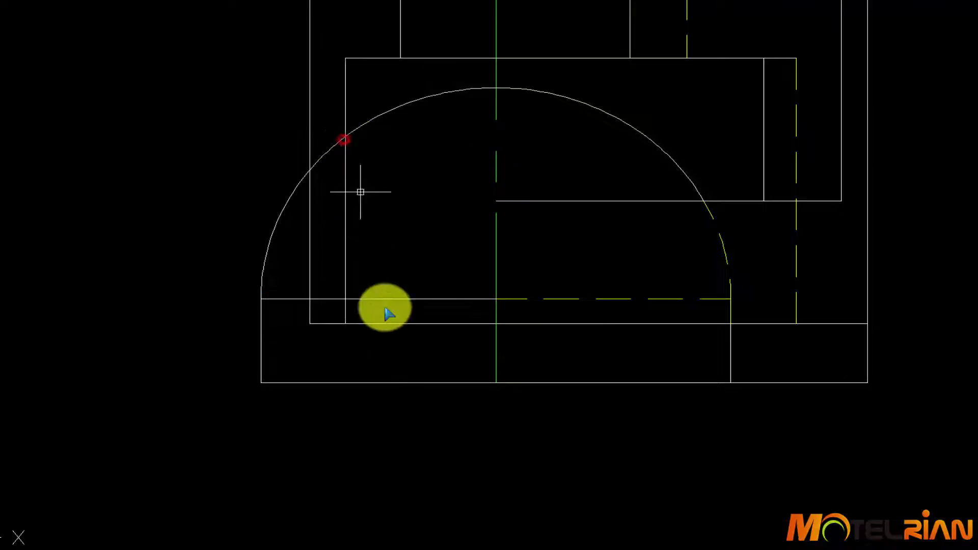
Put the two left verticals' pieces inside the arc and the left half of the horizontal edge on the hidden layer.
left_click(360, 317)
left_click(282, 350)
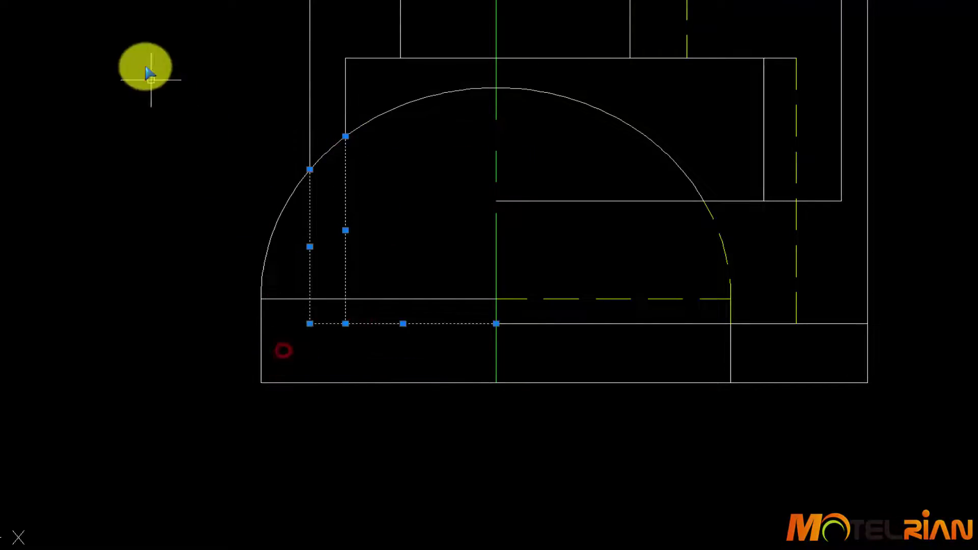
left_click(162, 2)
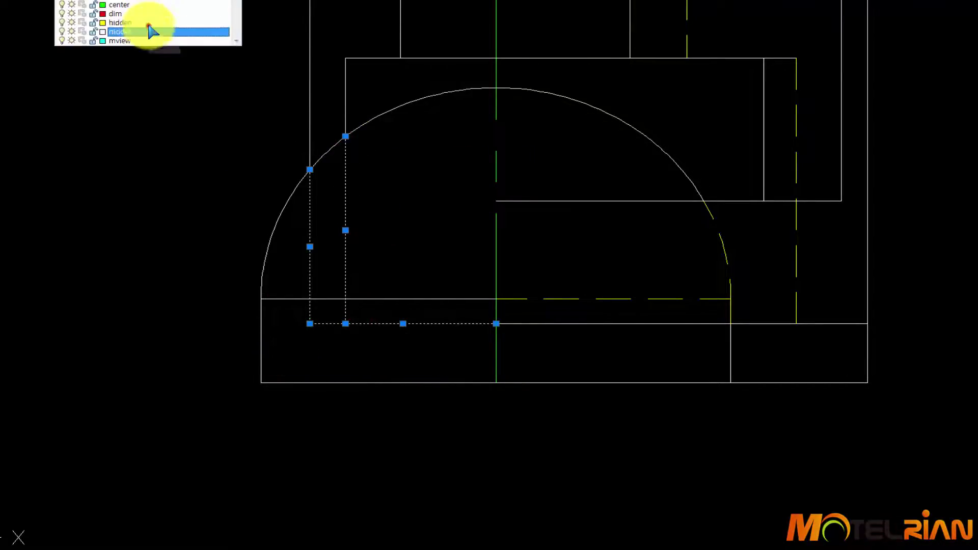
left_click(149, 25)
key("Escape")
Trim the side view's centre line between the inner horizontal edge and the horizontal edge below the arc's base line.
scroll(408, 219, "down", 2)
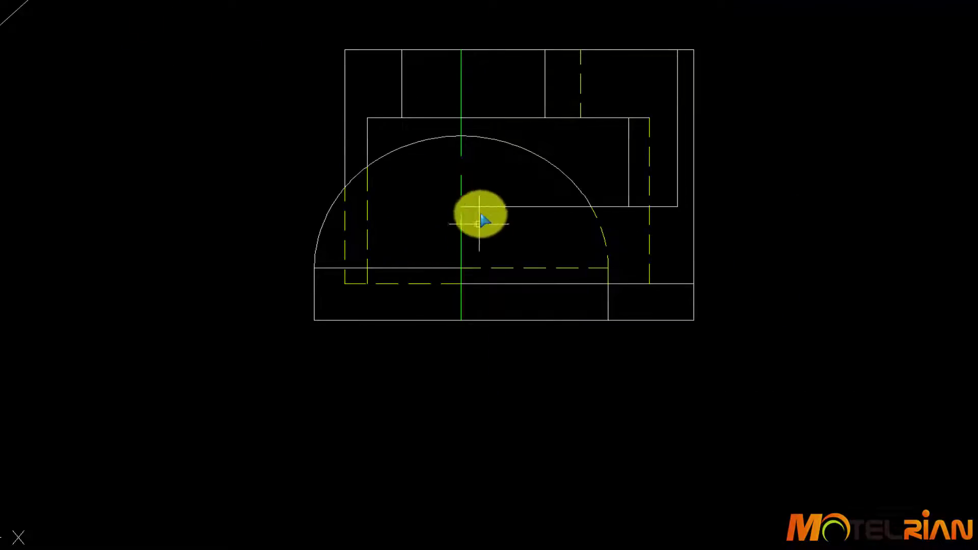
scroll(449, 216, "up", 2)
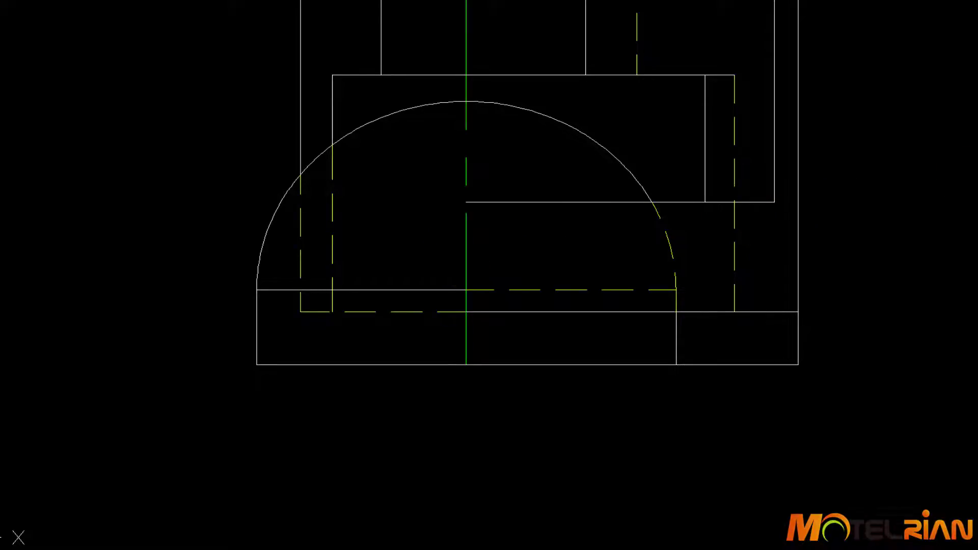
key("Return")
left_click(502, 236)
left_click(377, 256)
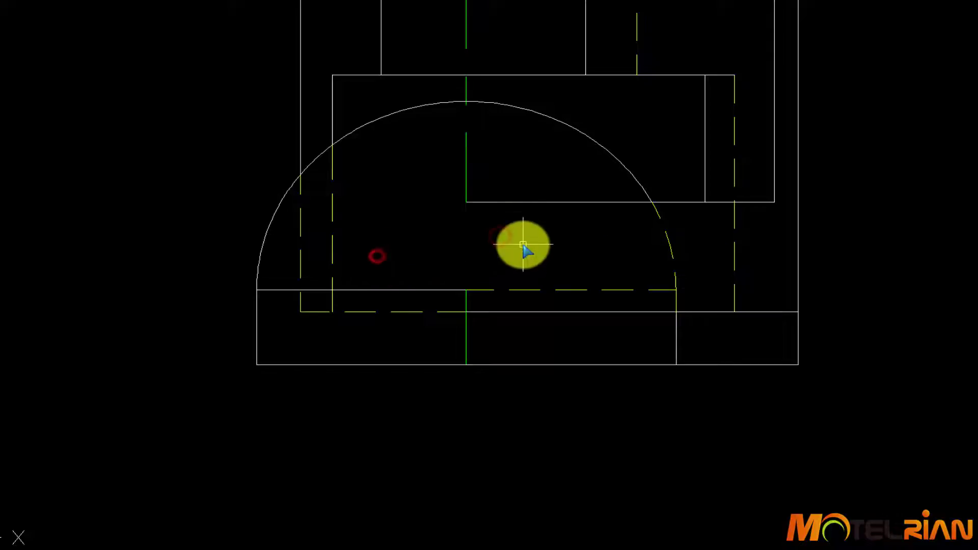
left_click(464, 301)
key("Return")
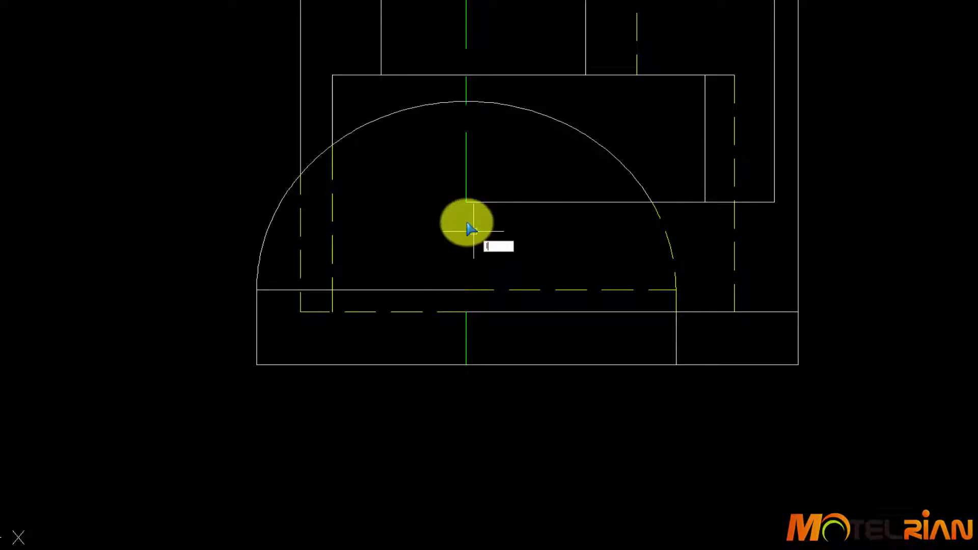
Draw a vertical line from the inner horizontal edge's left end down to the horizontal edge below the arc's base line.
type("l")
key("Return")
left_click(464, 203)
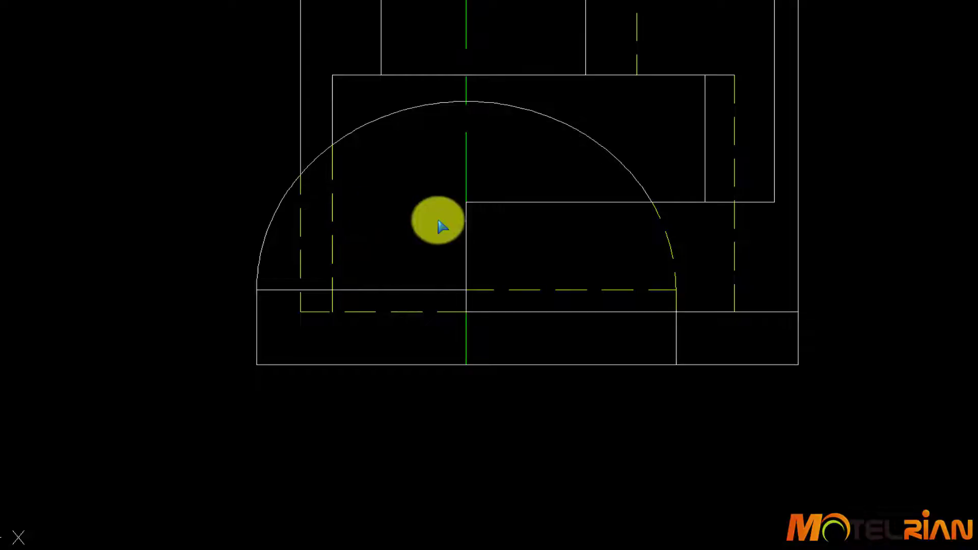
Break the top view's second arc from outside where it crosses the vertical edge.
scroll(421, 200, "down", 2)
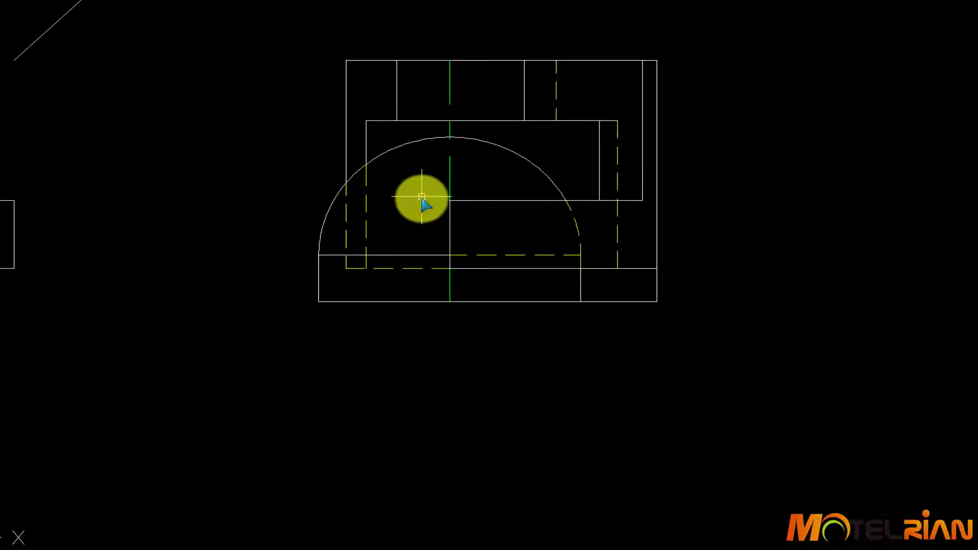
middle_click_drag(422, 194, 398, 245)
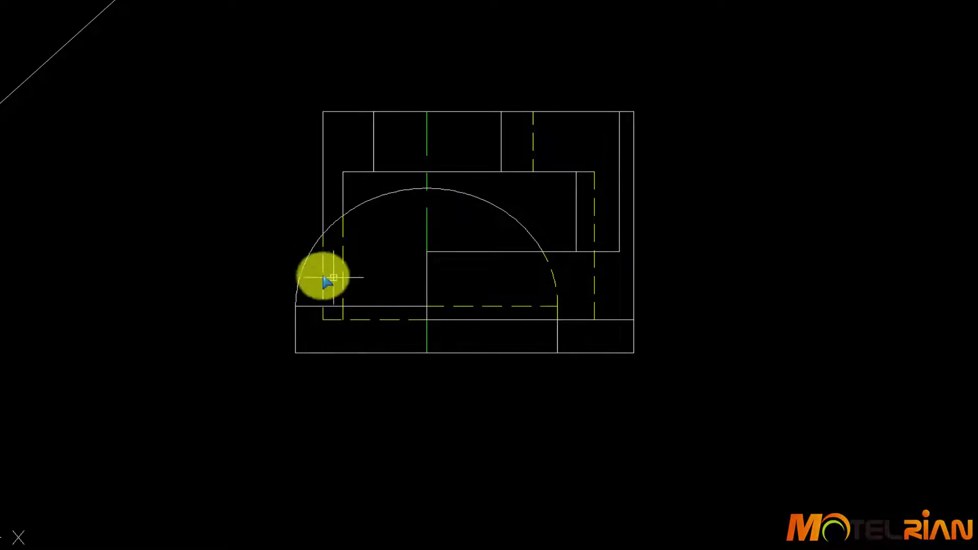
scroll(316, 276, "down", 5)
mouse_move(243, 270)
middle_mouse_down()
mouse_move(454, 312)
mouse_move(506, 310)
middle_mouse_up()
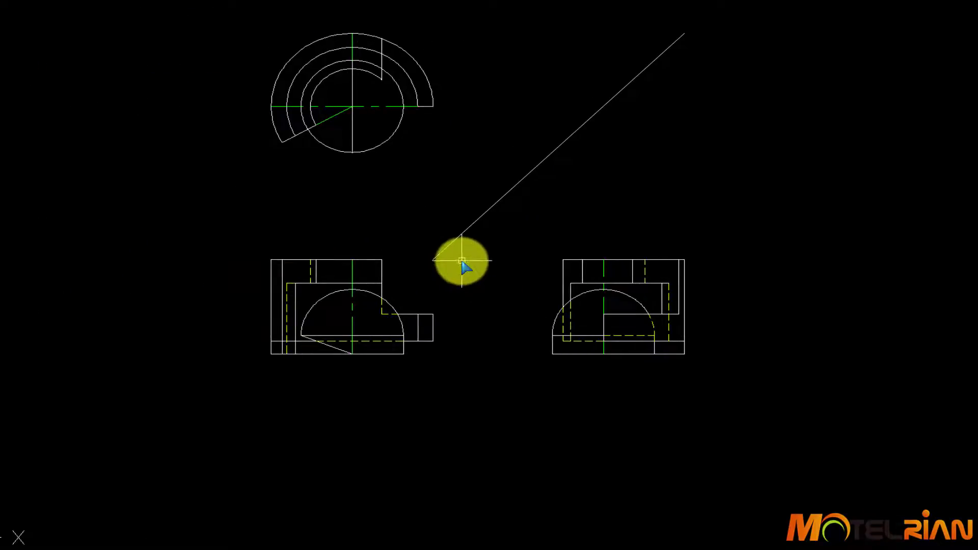
middle_click_drag(463, 224, 538, 297)
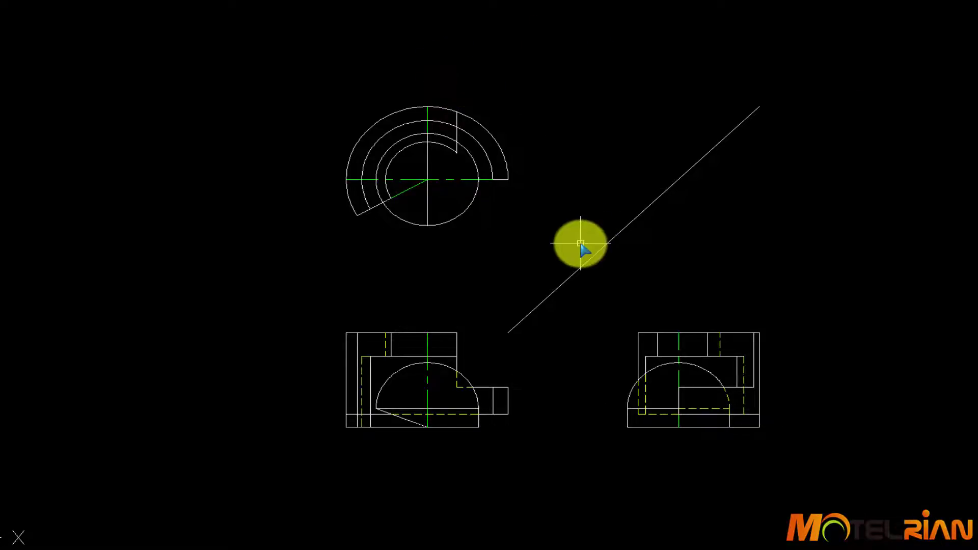
scroll(578, 242, "up", 3)
middle_click_drag(578, 242, 693, 272)
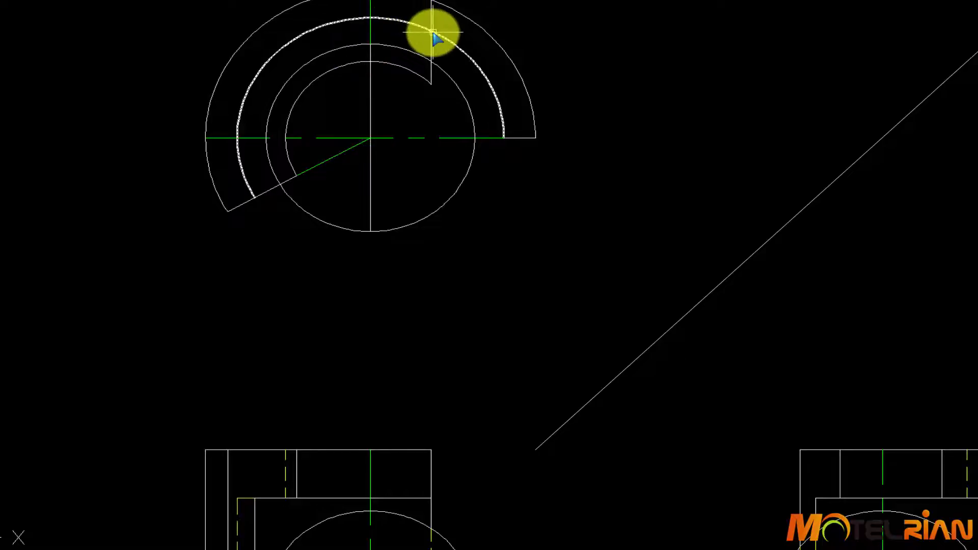
middle_click_drag(498, 68, 504, 109)
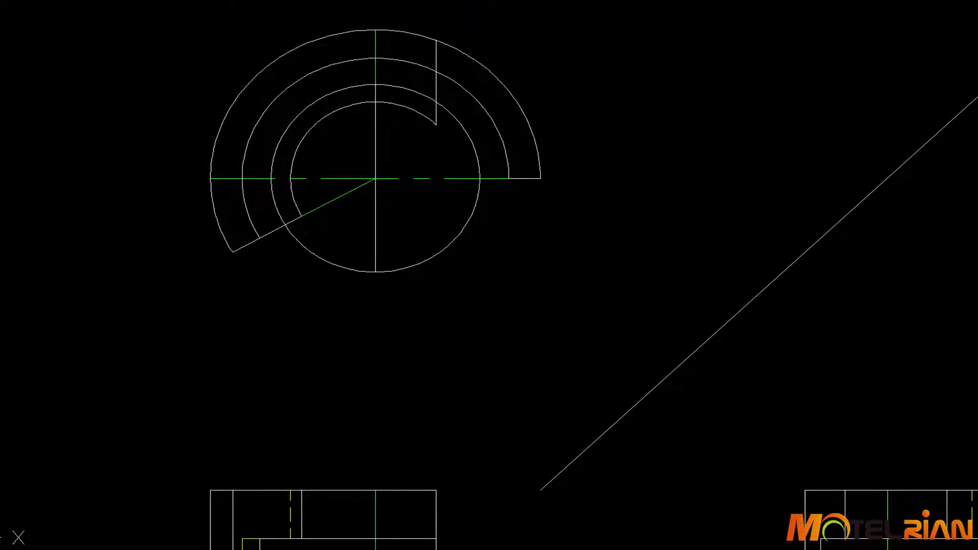
left_click(427, 72)
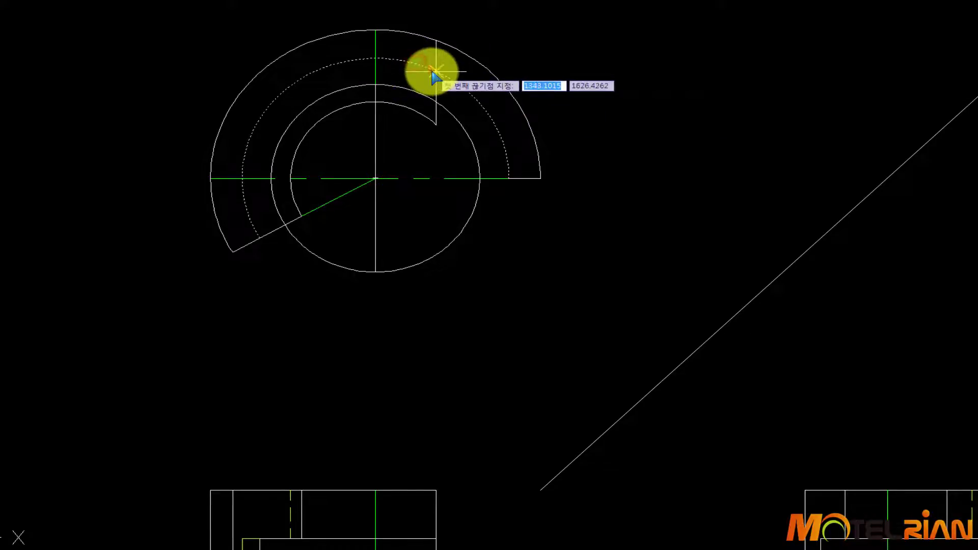
left_click(430, 71)
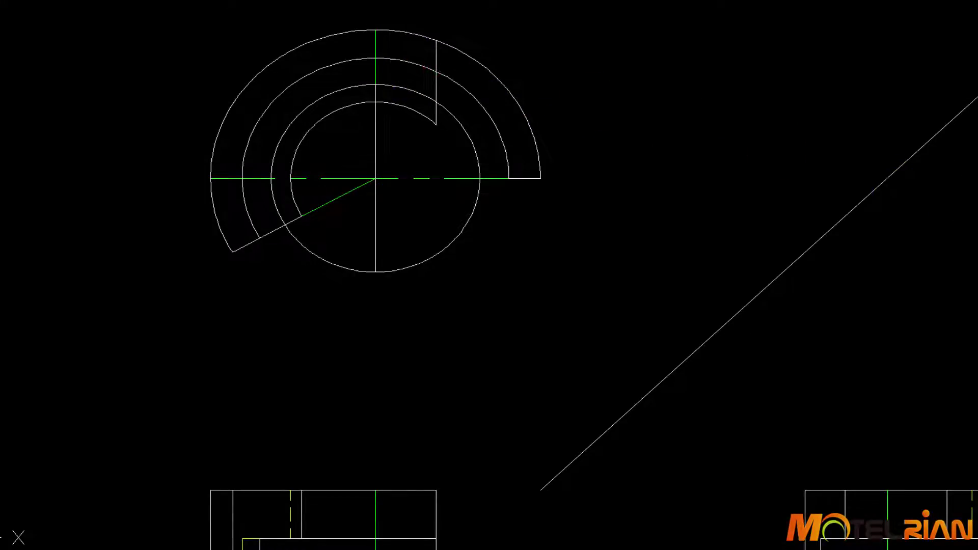
Try to break the top view's full circle at the vertical edge and at the slanted edge.
left_click(431, 100)
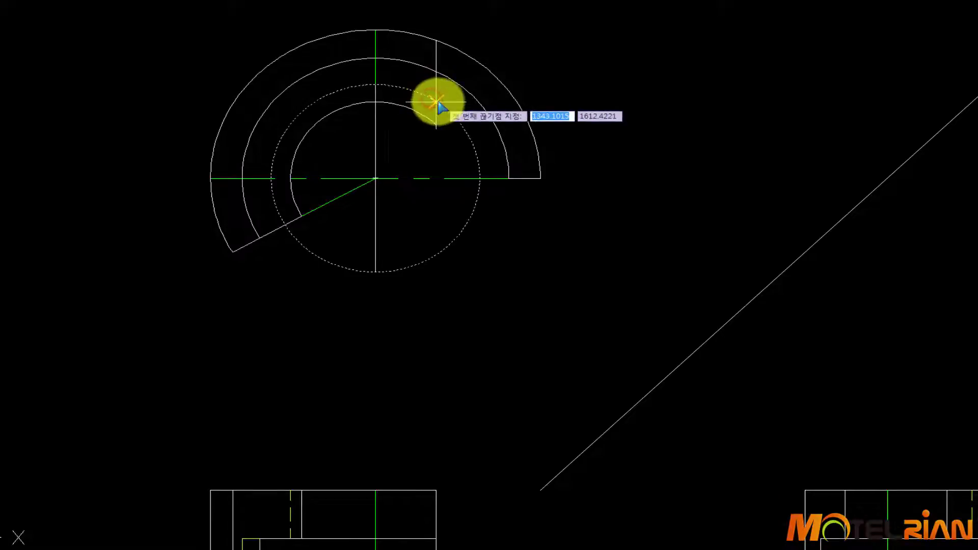
left_click(432, 100)
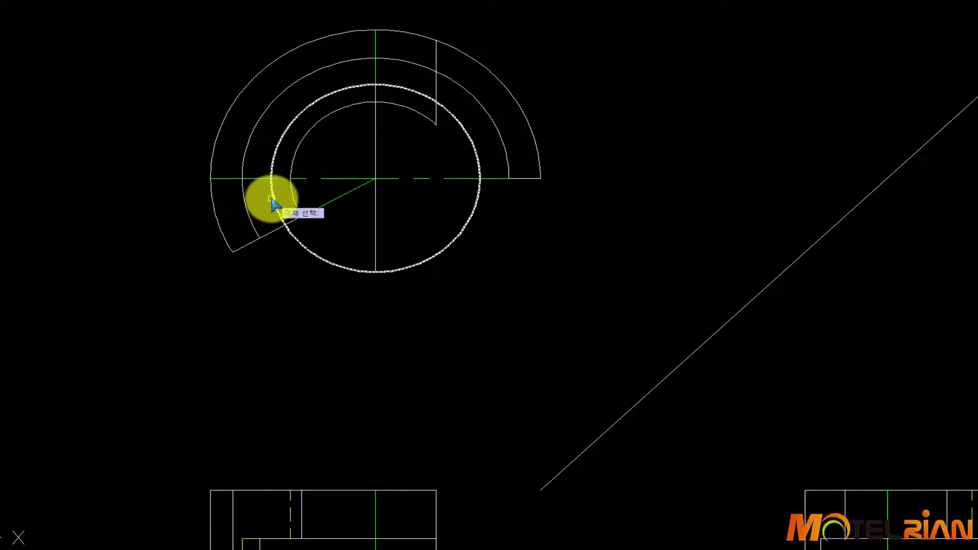
left_click(271, 198)
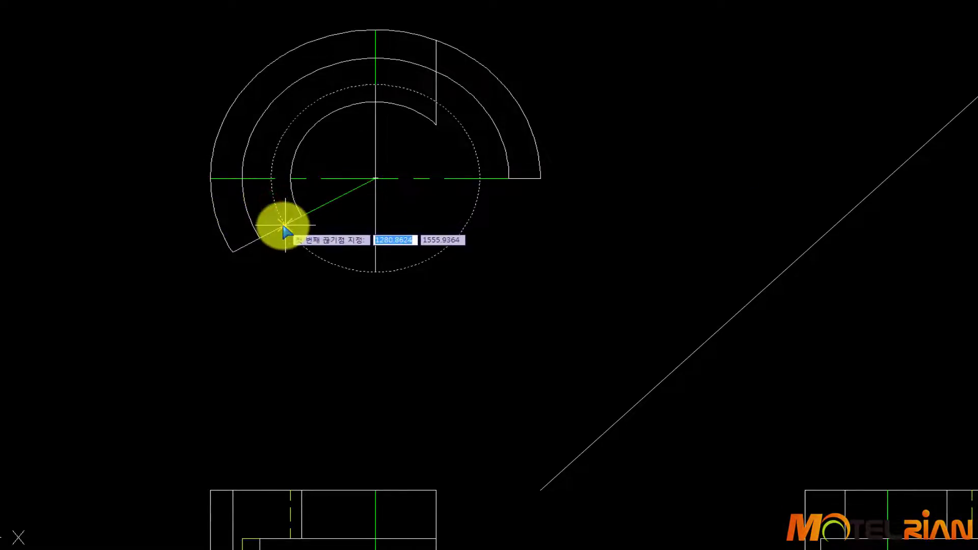
left_click(282, 225)
left_click(449, 115)
left_click(454, 111)
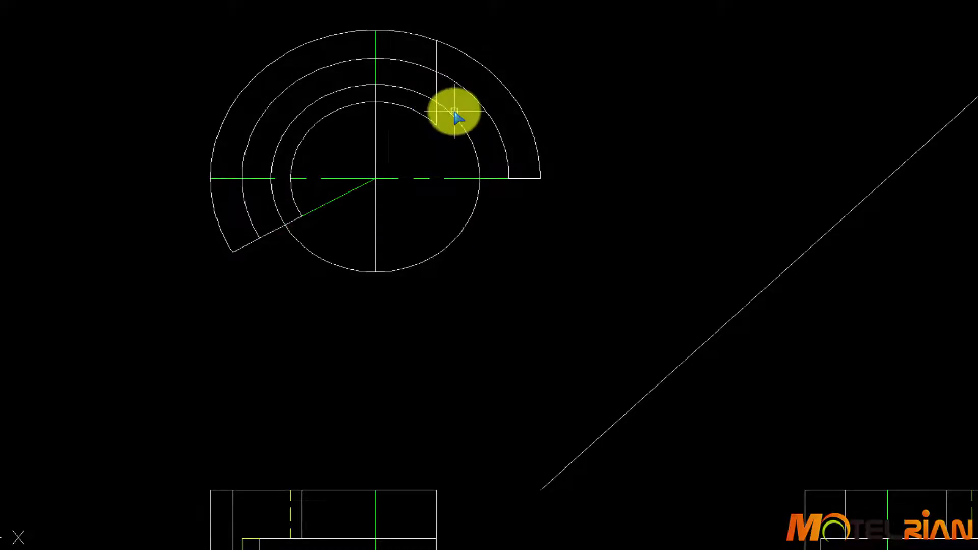
left_click(452, 113)
left_click(456, 107)
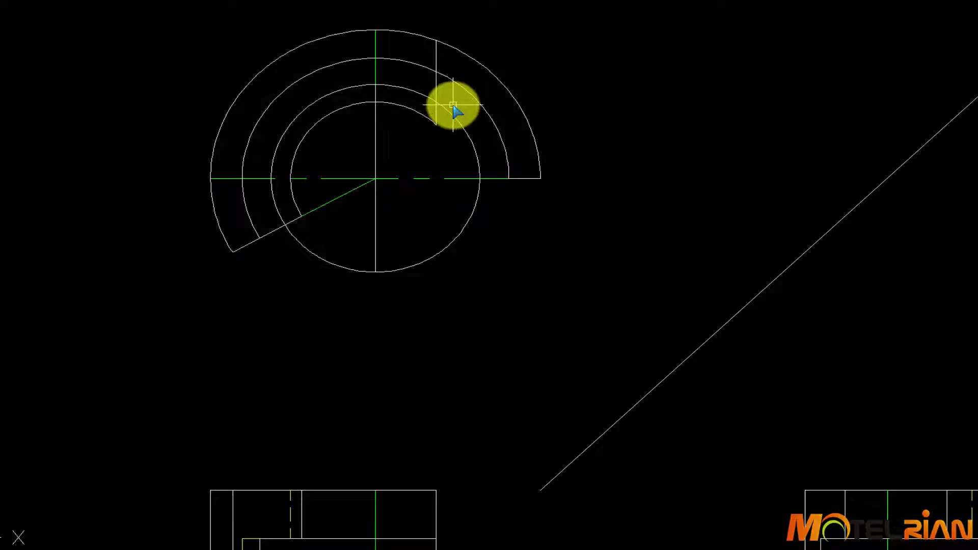
left_click(447, 111)
left_click(444, 114)
left_click(433, 120)
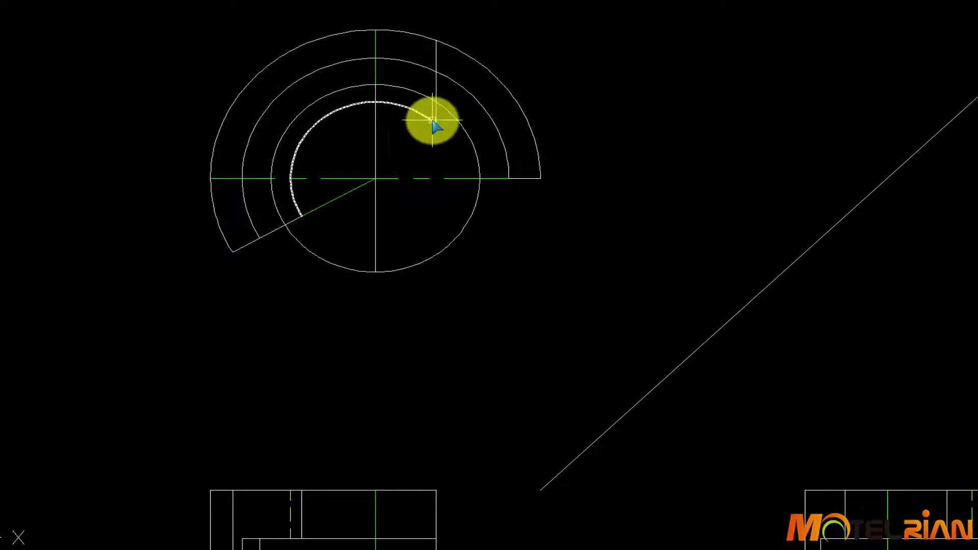
Try to trim the top view's full circle between the vertical edge and the slanted edge, and undo the trims.
key("Return")
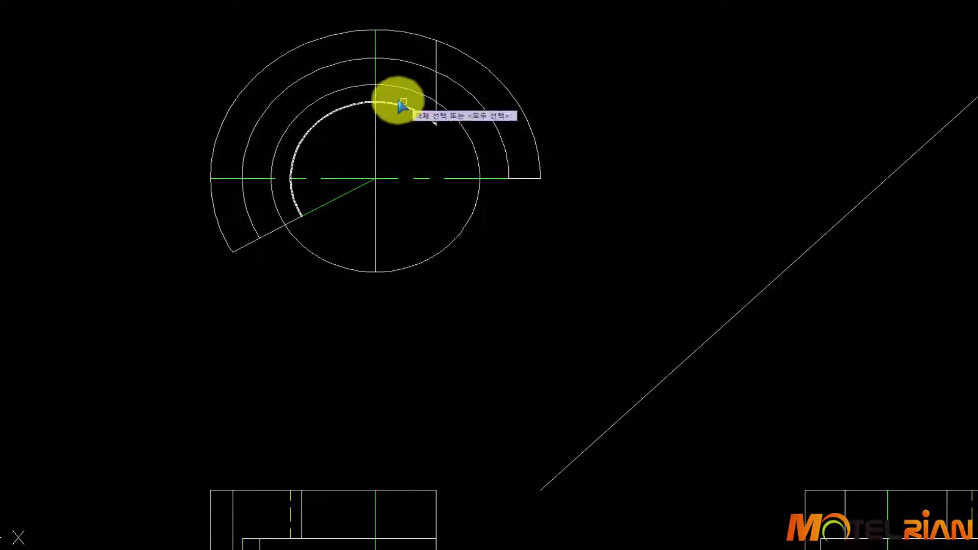
key("Return")
left_click(404, 84)
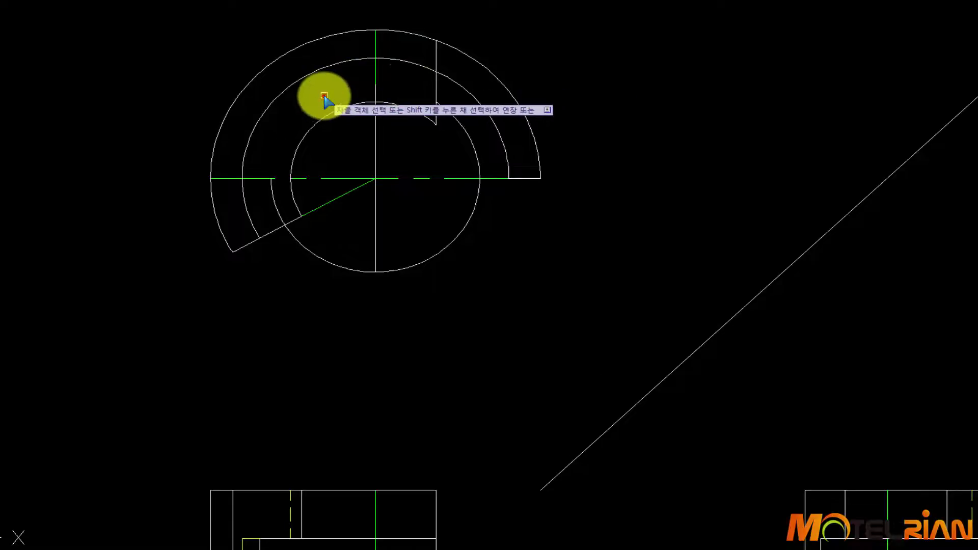
left_click(325, 97)
left_click(275, 204)
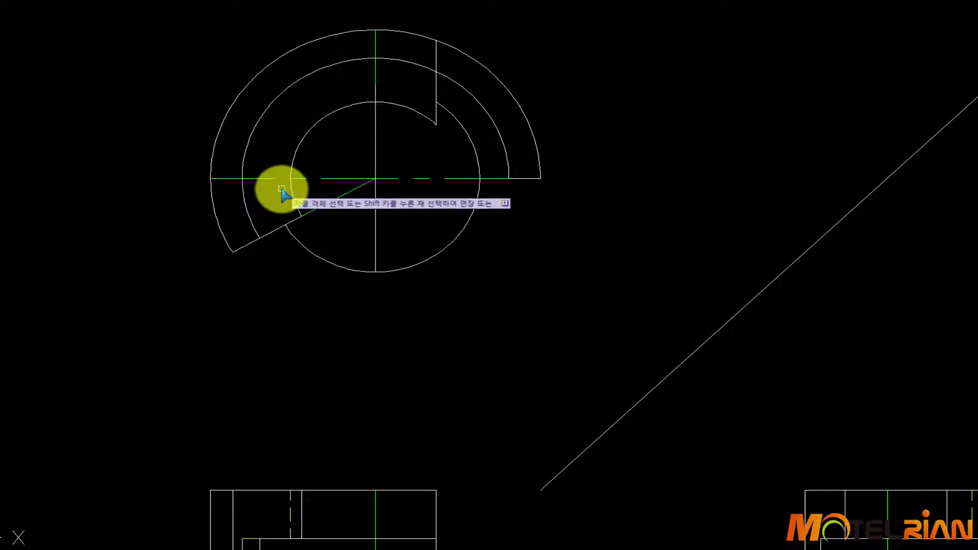
left_click(296, 230)
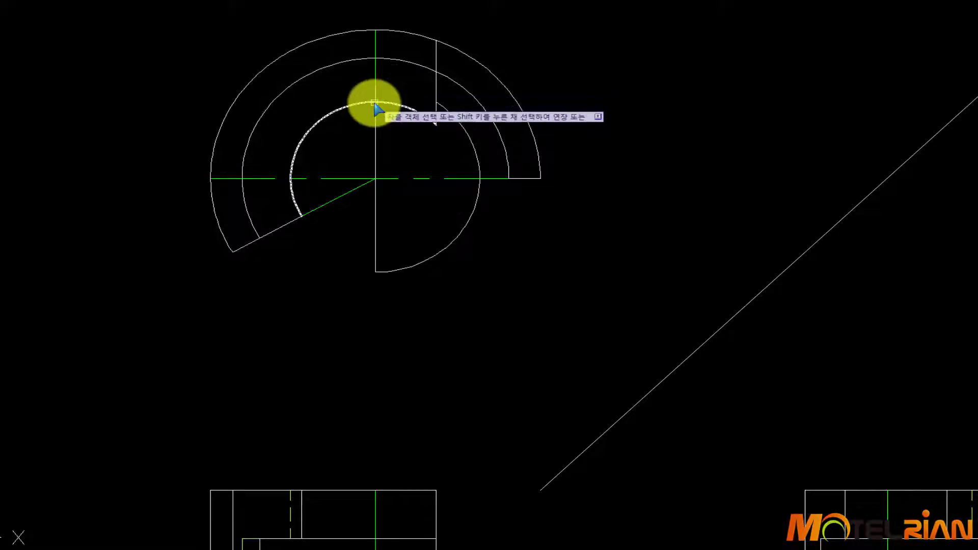
key("ctrl+z")
key("ctrl+z")
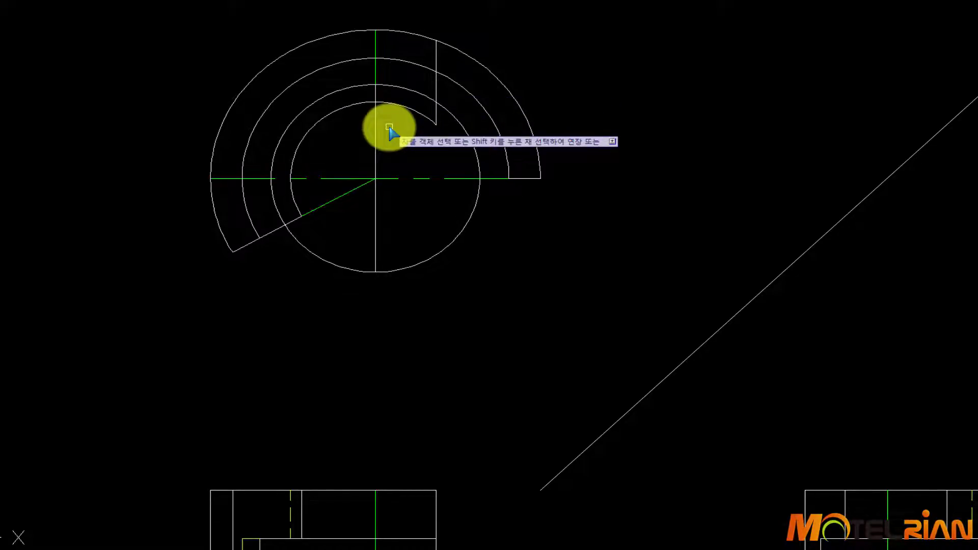
Trim away the half of the top view's full circle on the slanted edge's side of the centre vertical line.
left_click(373, 81)
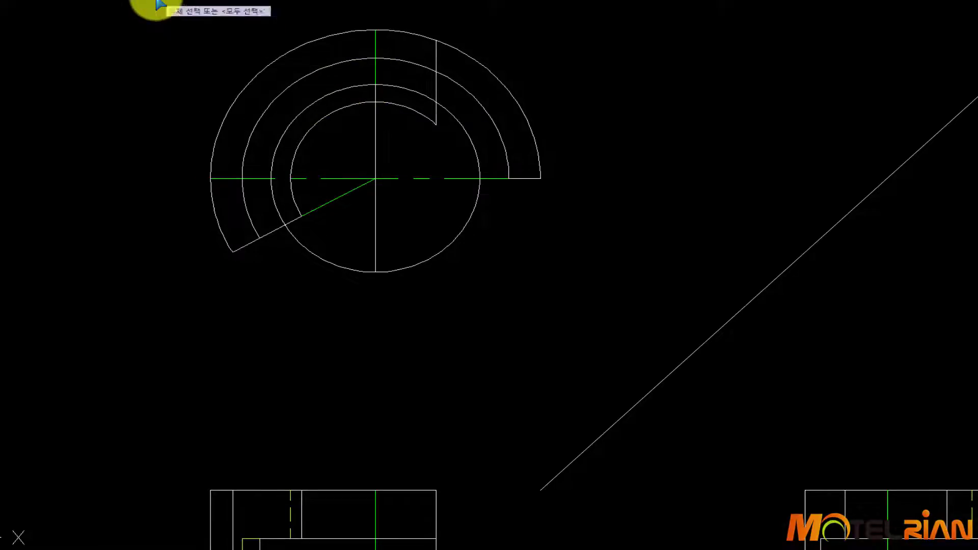
left_click(347, 91)
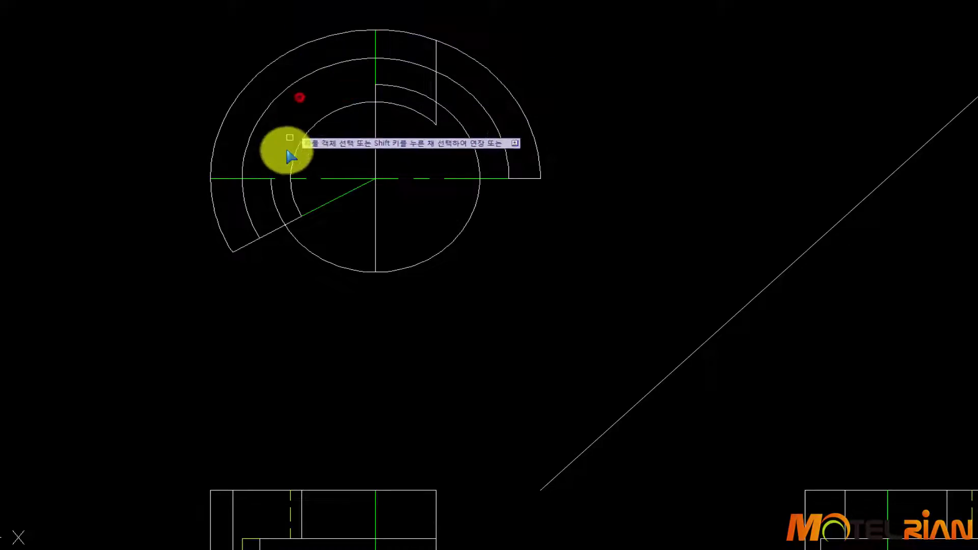
left_click(275, 201)
left_click(312, 252)
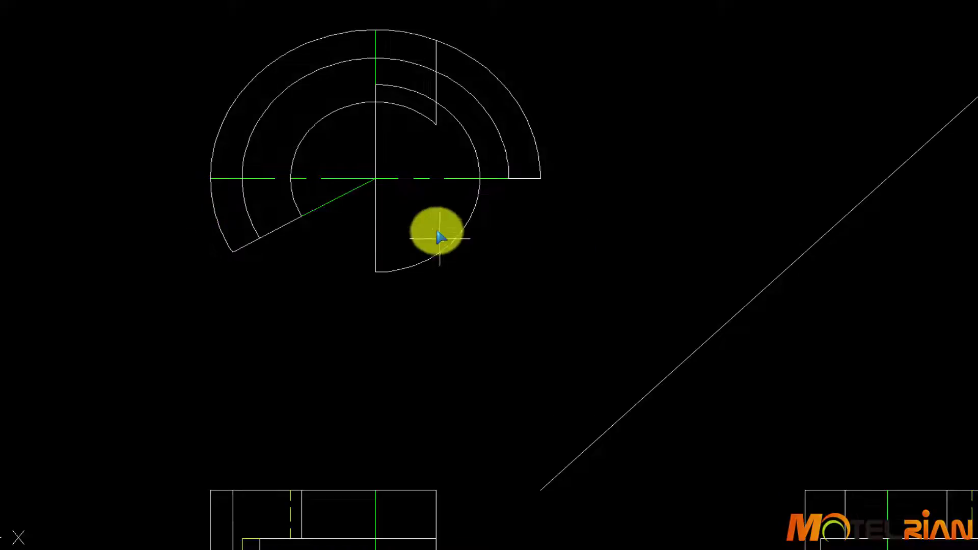
Mirror the remaining half-circle arc about the top view's centre vertical line, keeping the original arc.
type("mi")
key("Return")
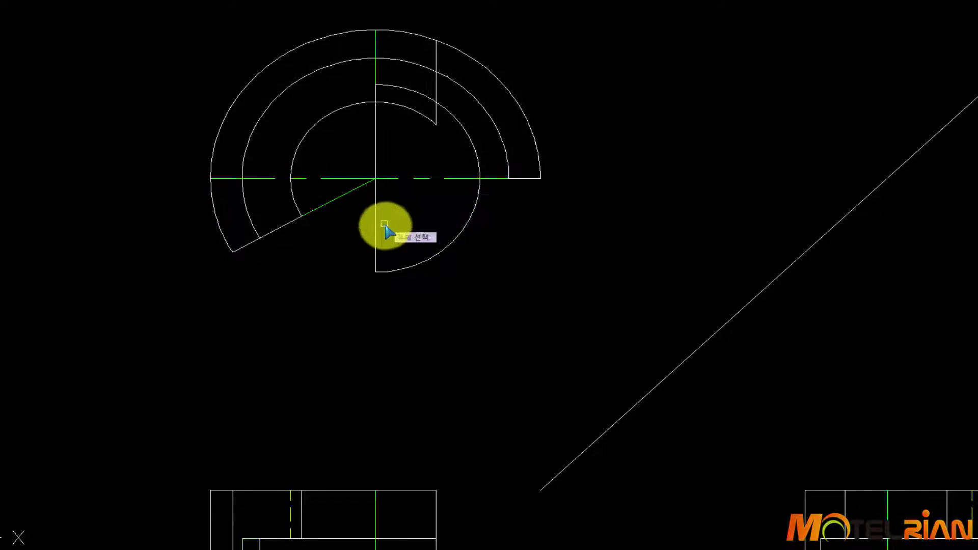
left_click(376, 236)
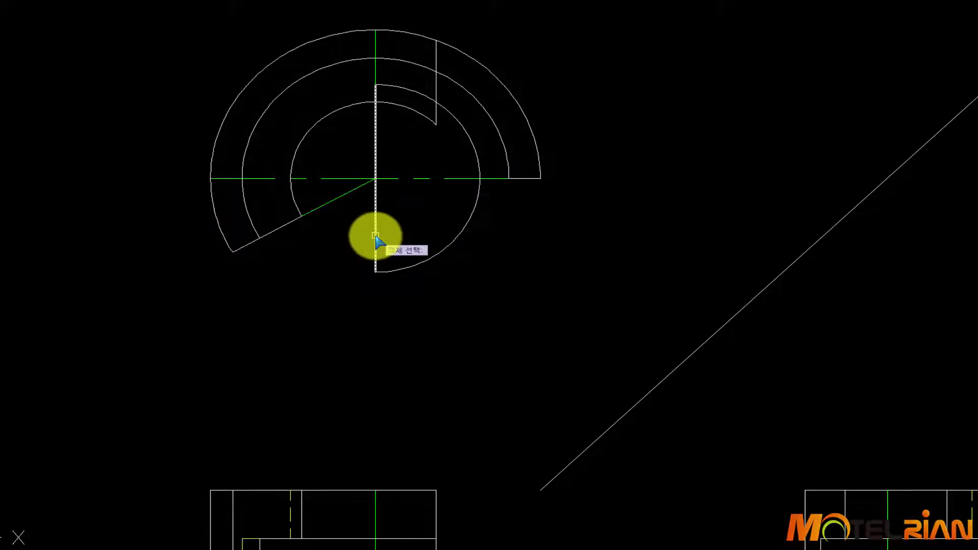
left_click(390, 275)
key("Return")
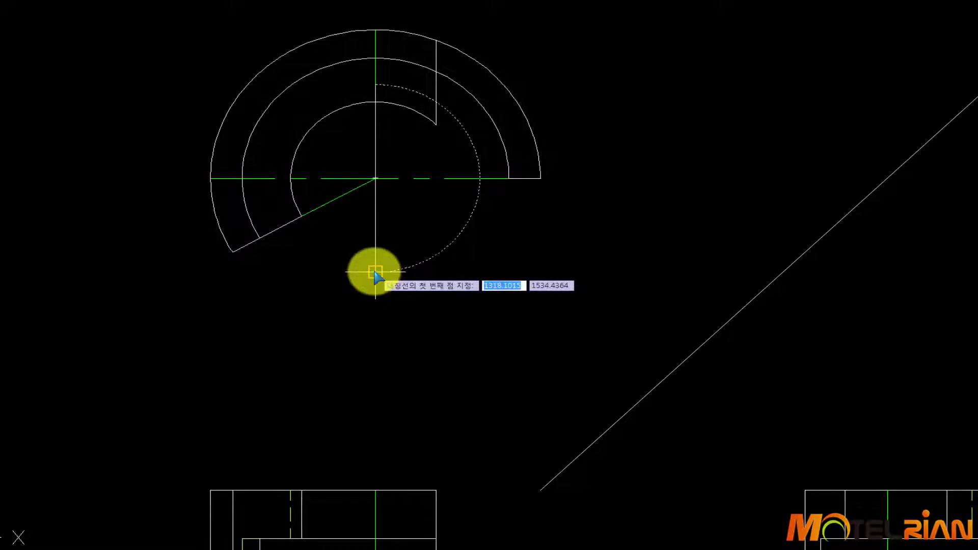
left_click(376, 274)
left_click(377, 181)
key("Return")
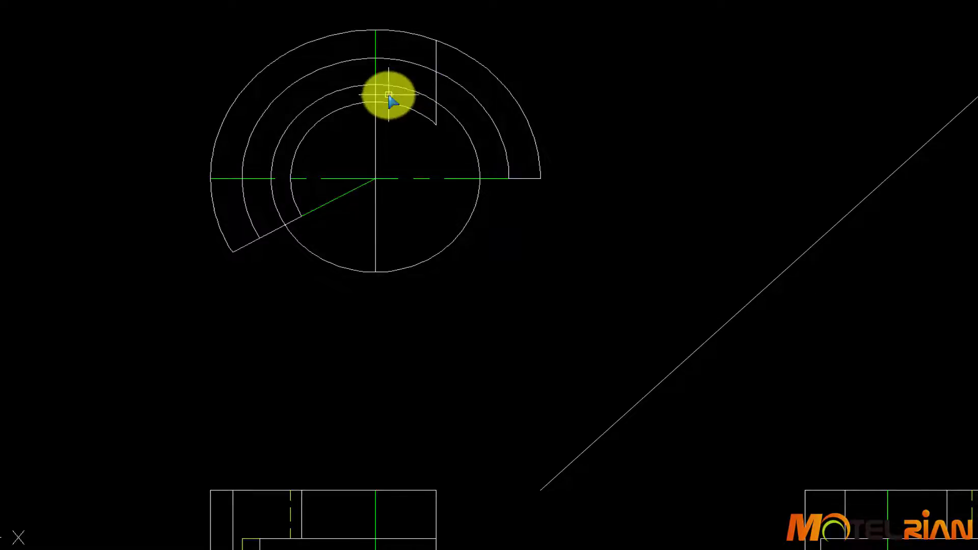
Trim the original arc between the centre line and the short vertical edge, and the mirrored arc below the slanted edge.
key("Escape")
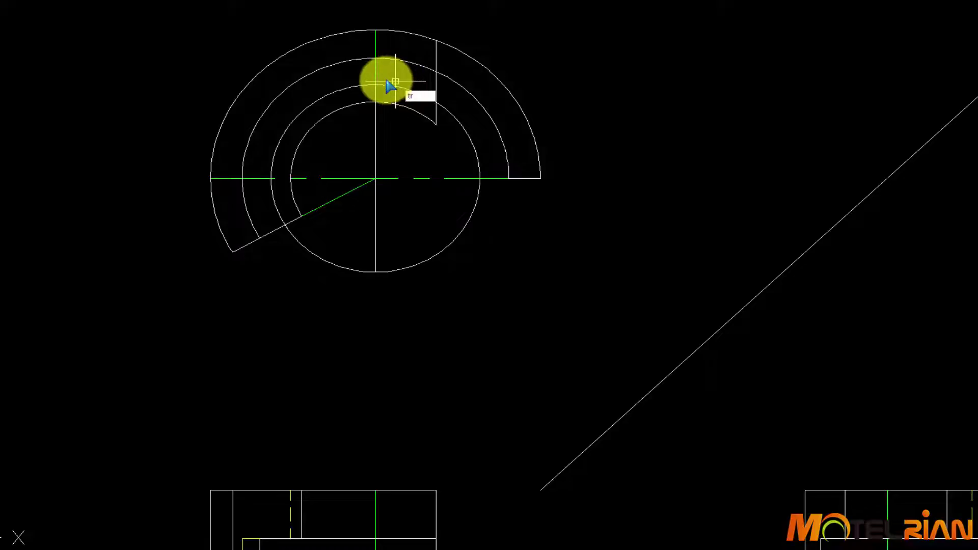
type("tr")
key("Return")
right_click(400, 84)
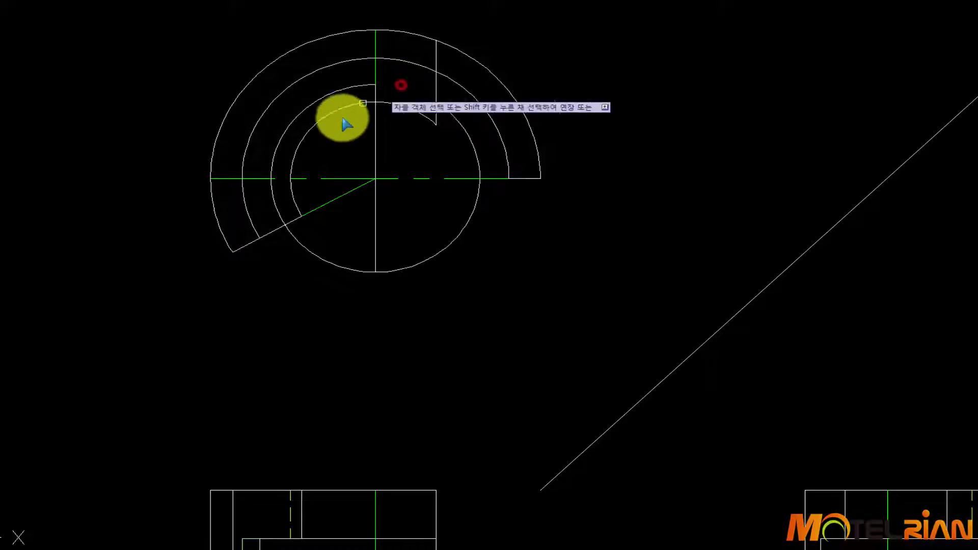
left_click(296, 238)
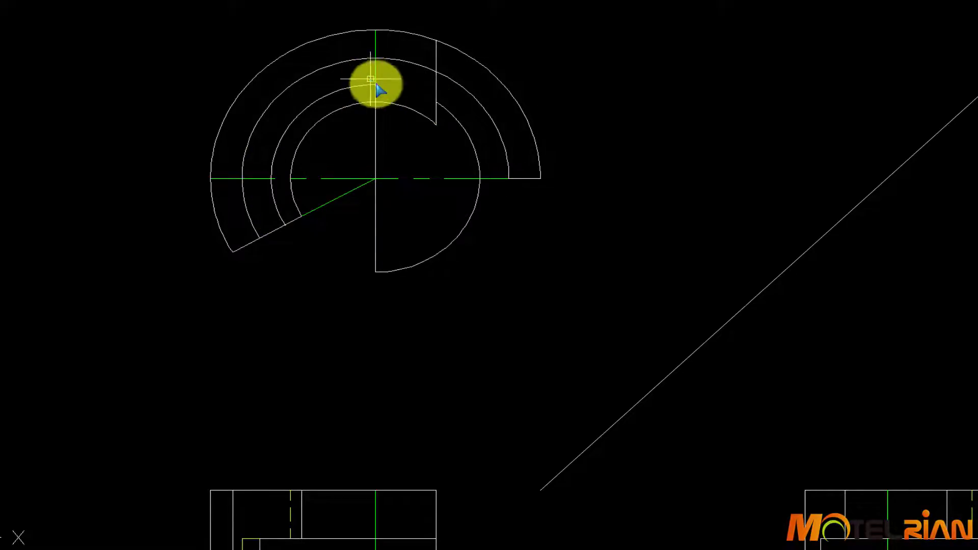
Extend the mirrored arc's upper end past the centre line to the top view's short vertical edge.
key("space")
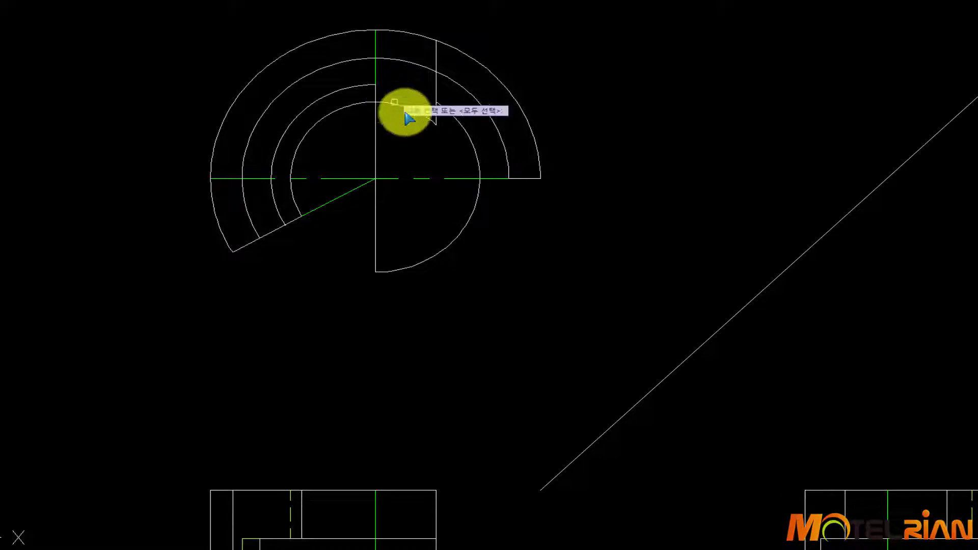
left_click(436, 85)
key("space")
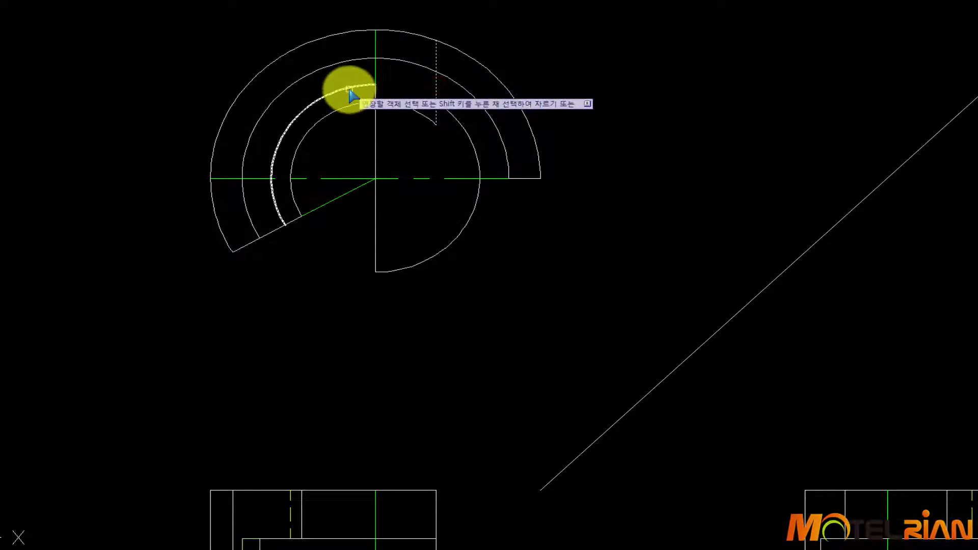
left_click(349, 91)
key("space")
Change the extended arc and the larger arc around it, between the slanted and short vertical edges, to hidden lines.
left_click(337, 89)
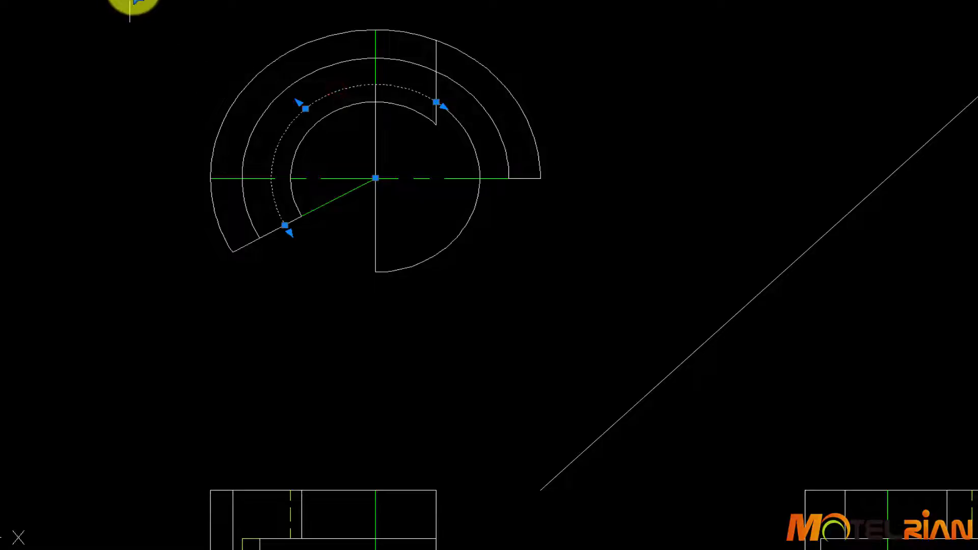
left_click(133, 2)
left_click(162, 26)
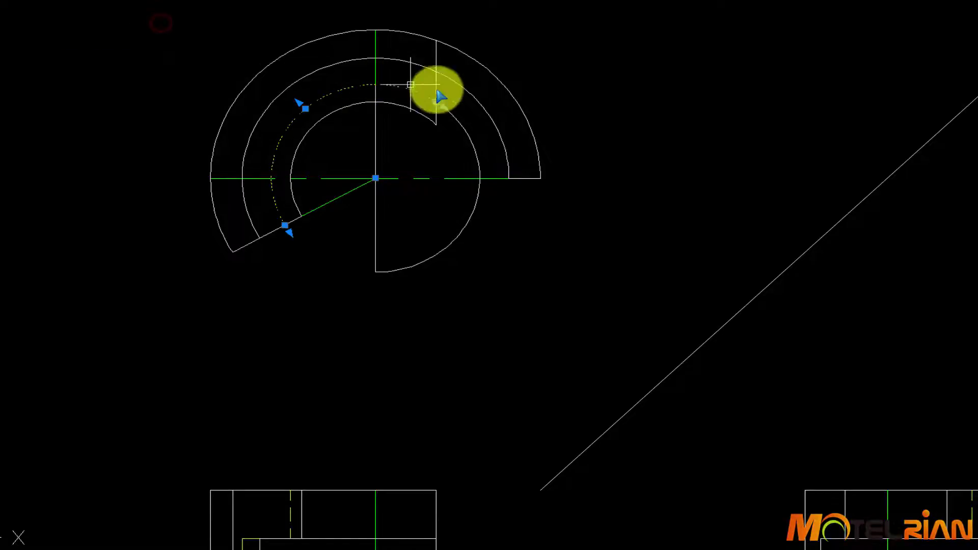
left_click(395, 59)
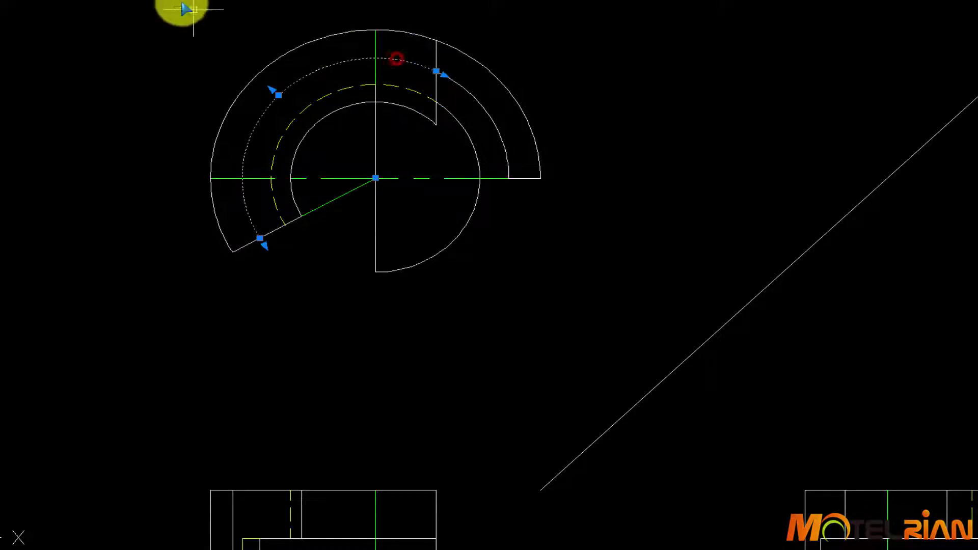
left_click(168, 3)
left_click(148, 17)
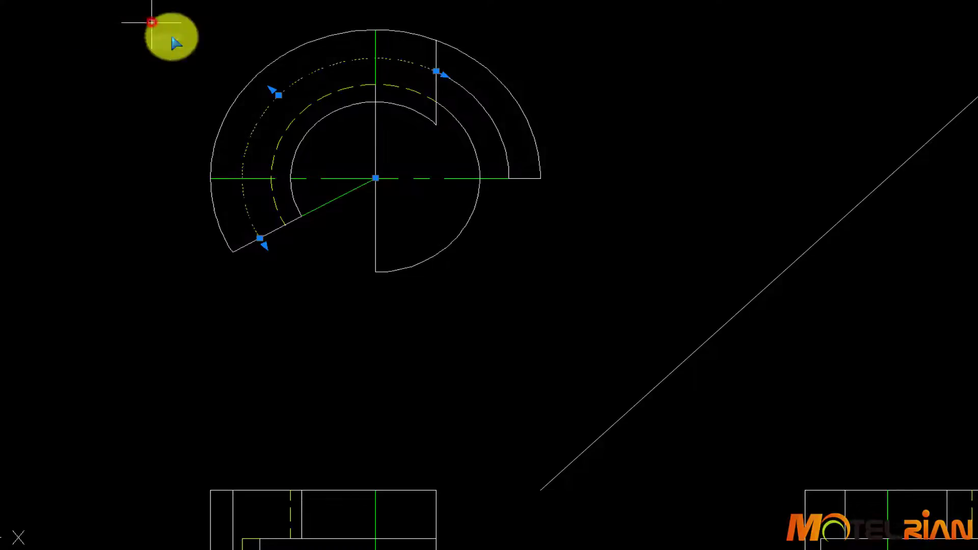
key("Escape")
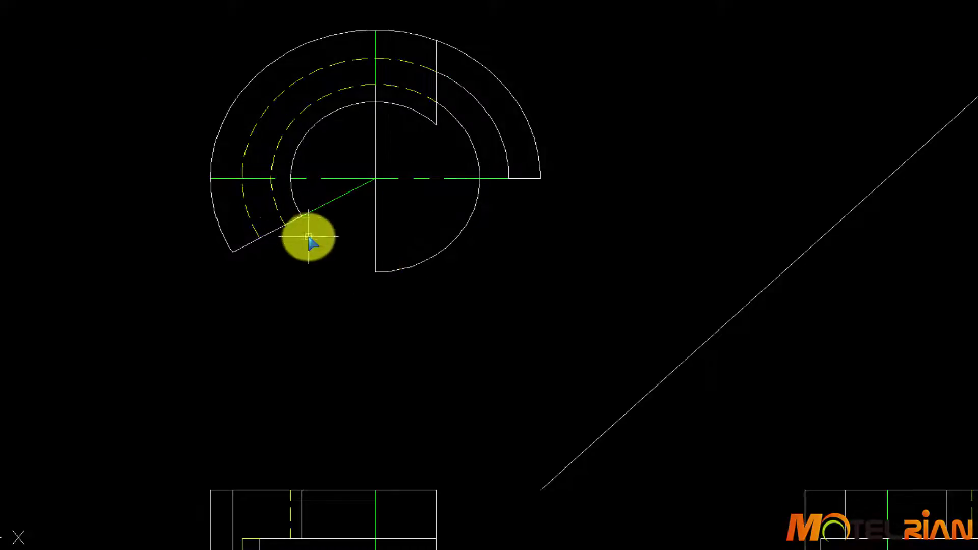
Extend the visible circle arc from the bottom of the centre vertical line to the slanted edge.
type("ex")
key("Return")
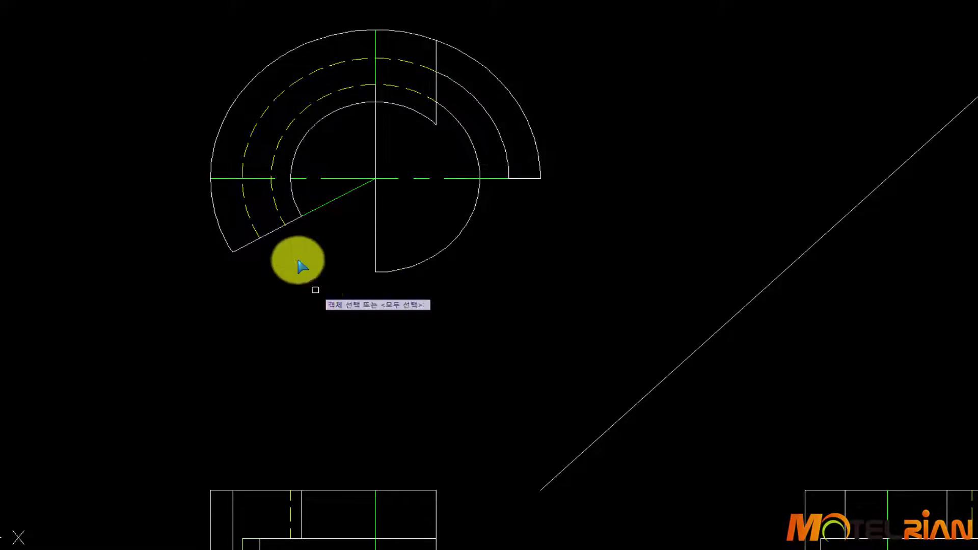
left_click(264, 239)
key("Return")
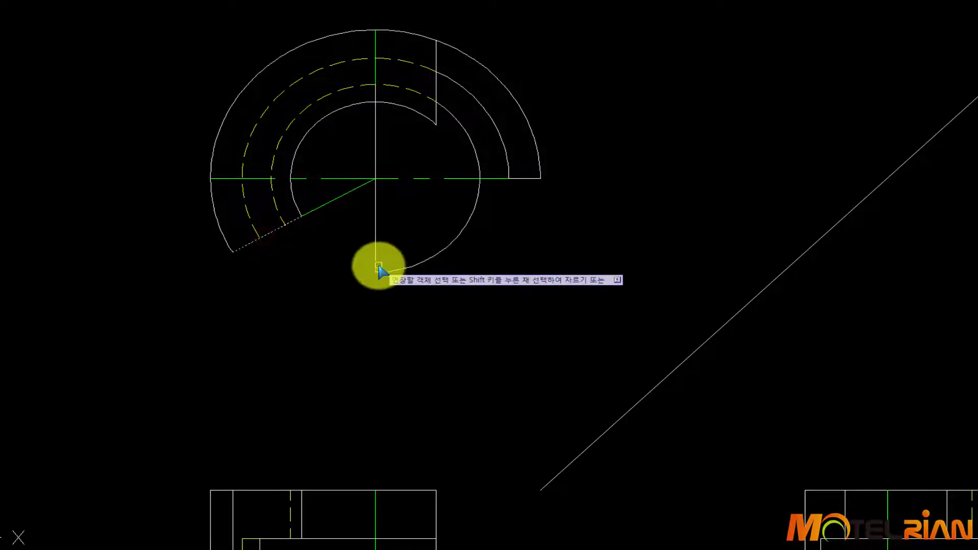
left_click(384, 274)
key("Return")
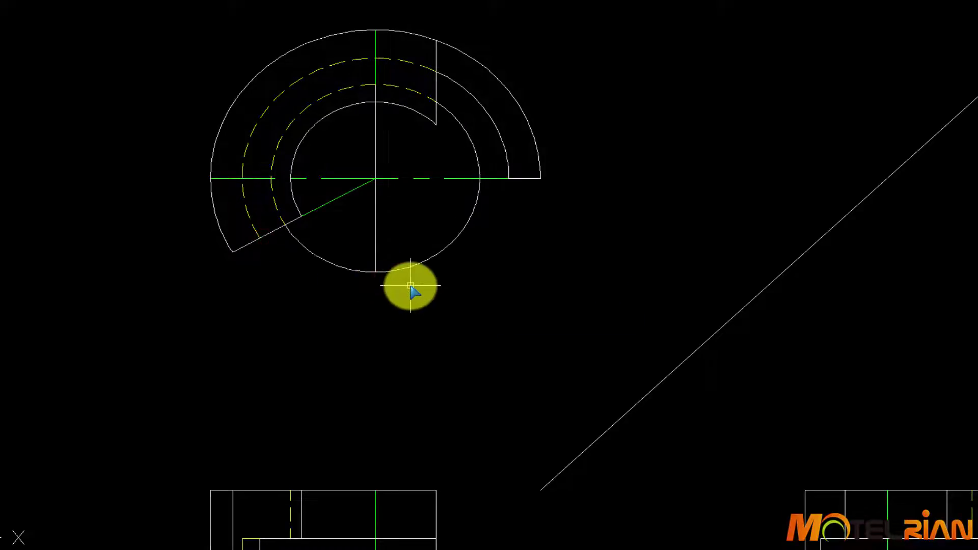
Examine the top view's hidden arcs, visible circle arc and centre vertical line up close.
scroll(419, 231, "down", 2)
scroll(420, 224, "up", 2)
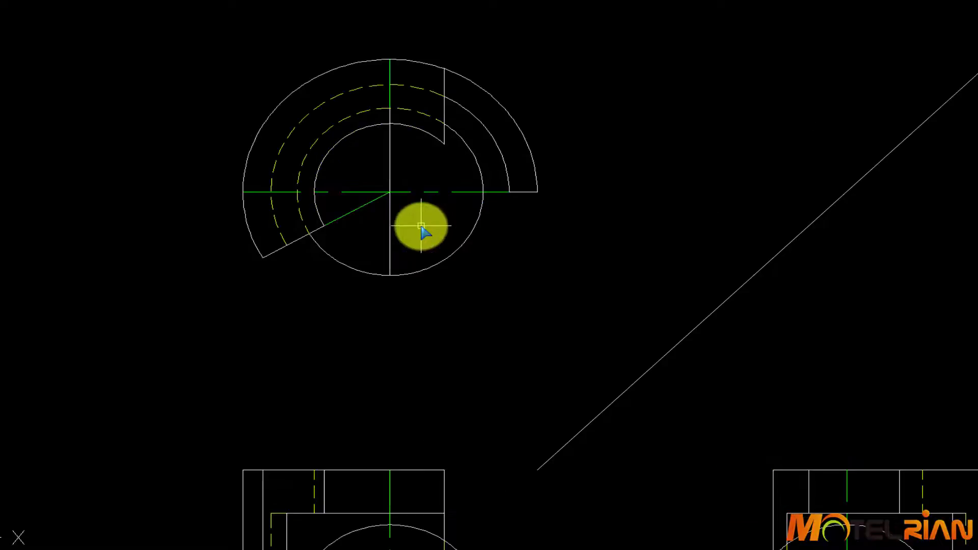
middle_click_drag(430, 197, 430, 160)
middle_click_drag(420, 111, 422, 195)
scroll(391, 148, "up", 5)
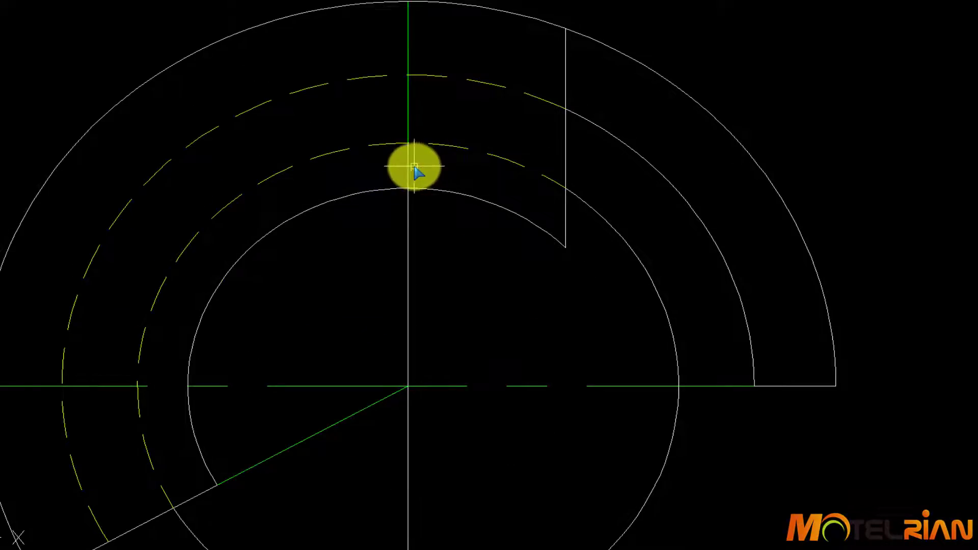
scroll(415, 163, "down", 2)
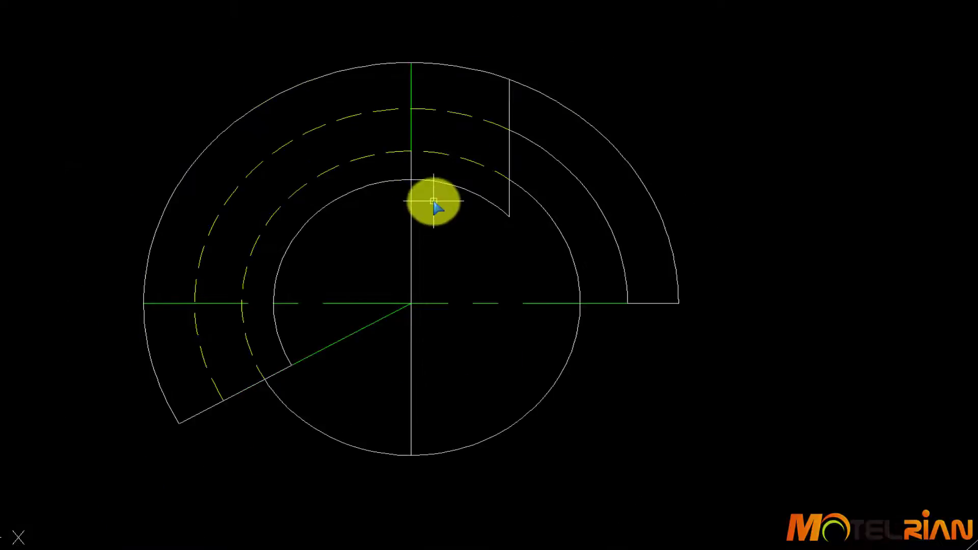
middle_click_drag(432, 203, 393, 158)
scroll(388, 163, "down", 2)
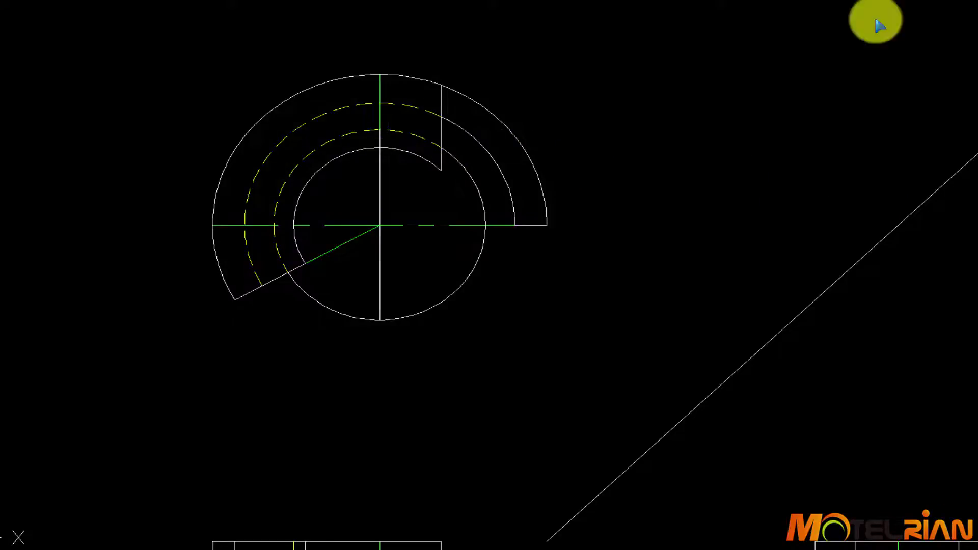
Switch to the ATC exam correction notice image and compare the centre vertical line's line style in the two TOP views.
left_click_drag(876, 20, 517, 0)
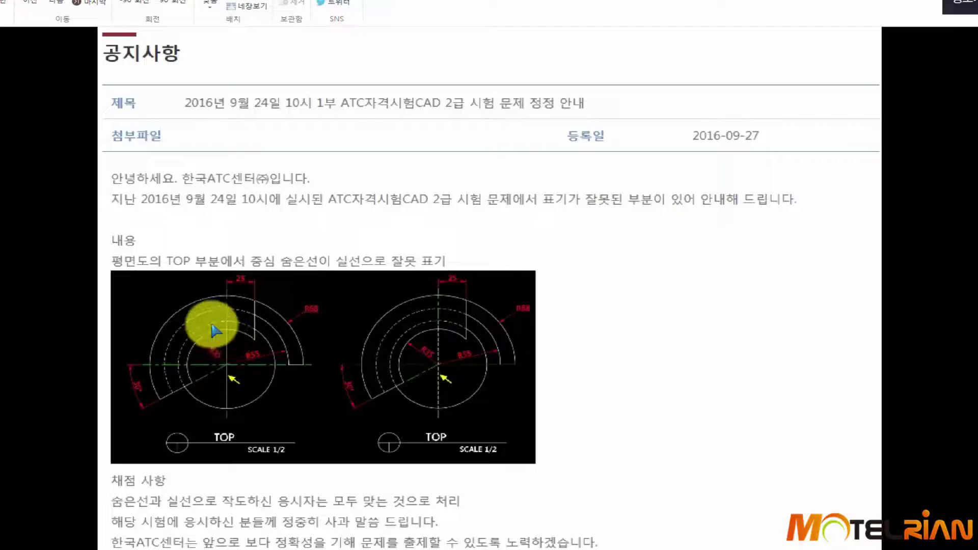
mouse_move(212, 325)
left_mouse_down()
mouse_move(248, 402)
mouse_move(245, 427)
left_mouse_up()
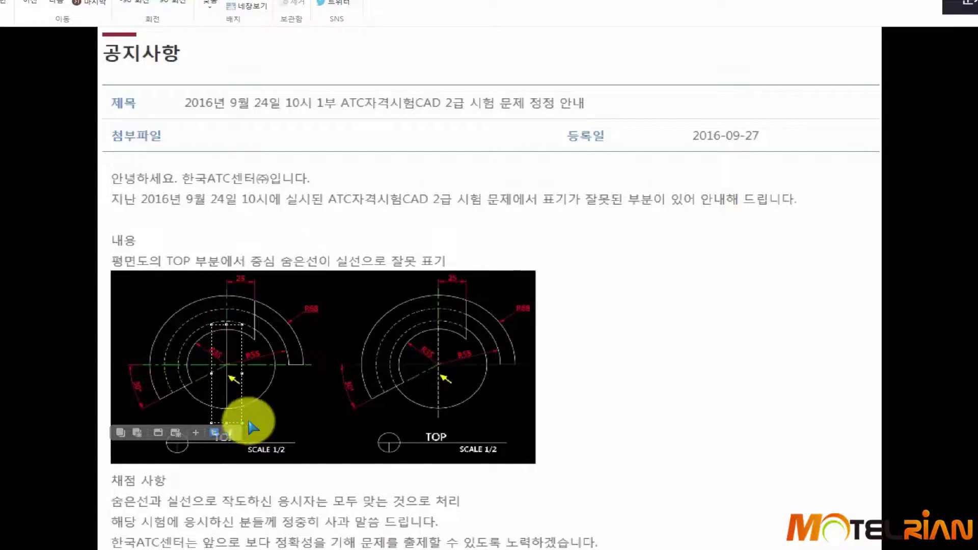
left_click(224, 333)
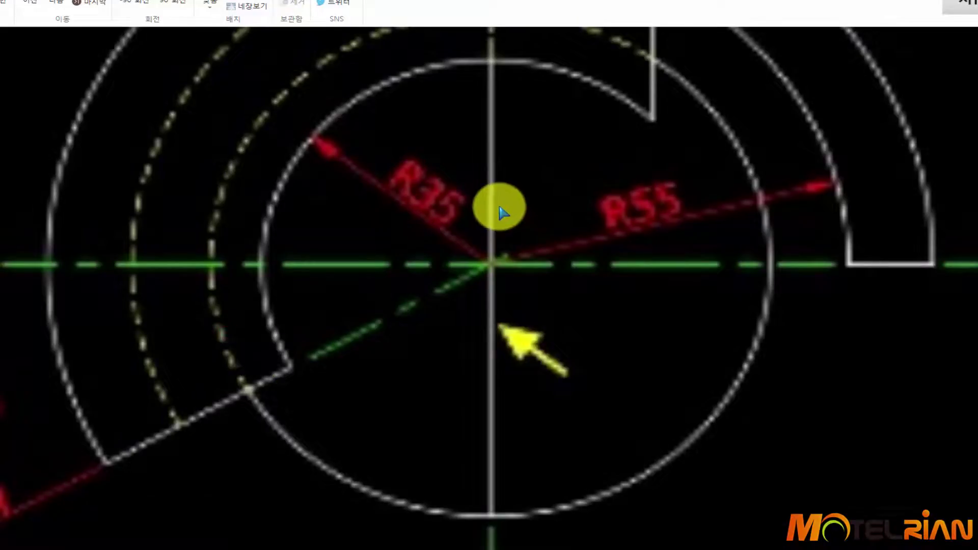
left_click(452, 464)
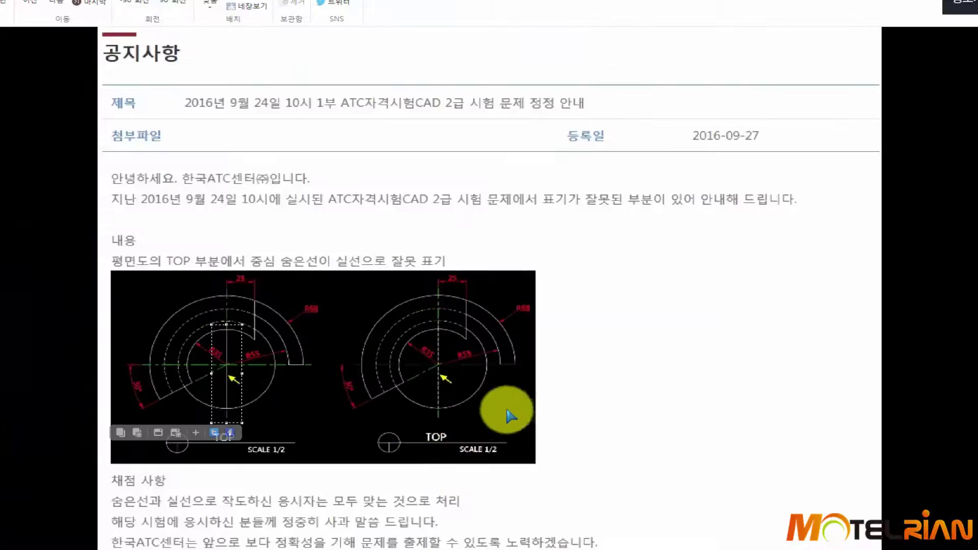
left_click(670, 390)
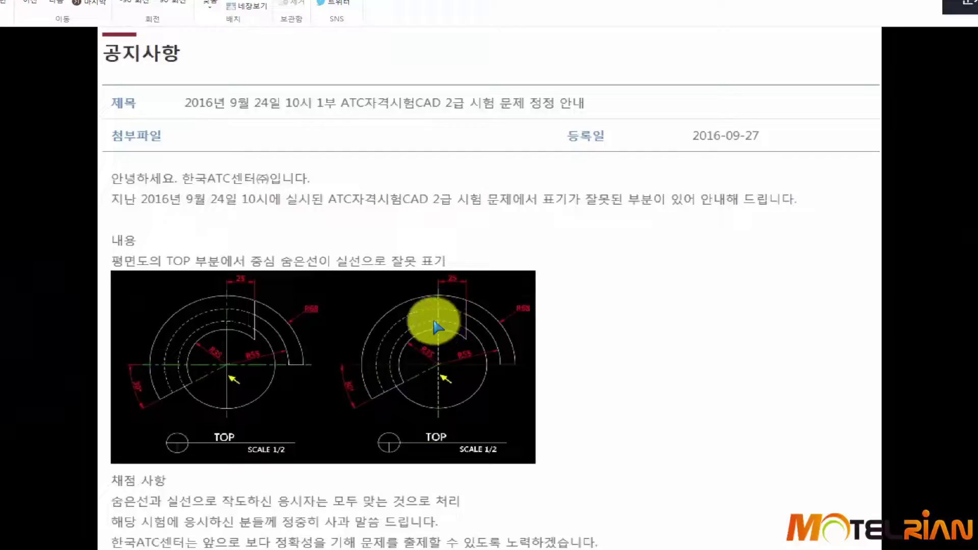
left_click_drag(429, 320, 455, 415)
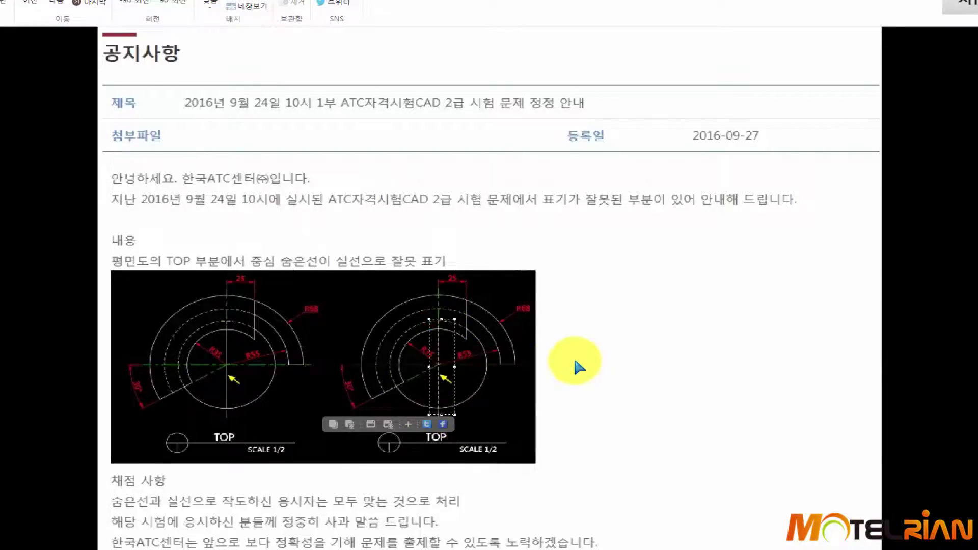
Return to the CAD drawing and change the vertical line through the top view's circle to the hidden-line layer.
left_click(820, 328)
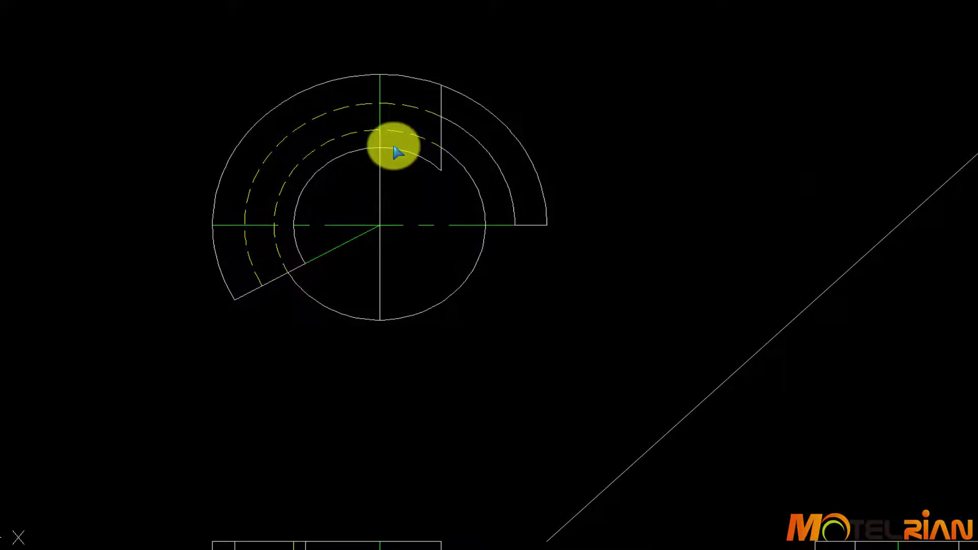
left_click(399, 175)
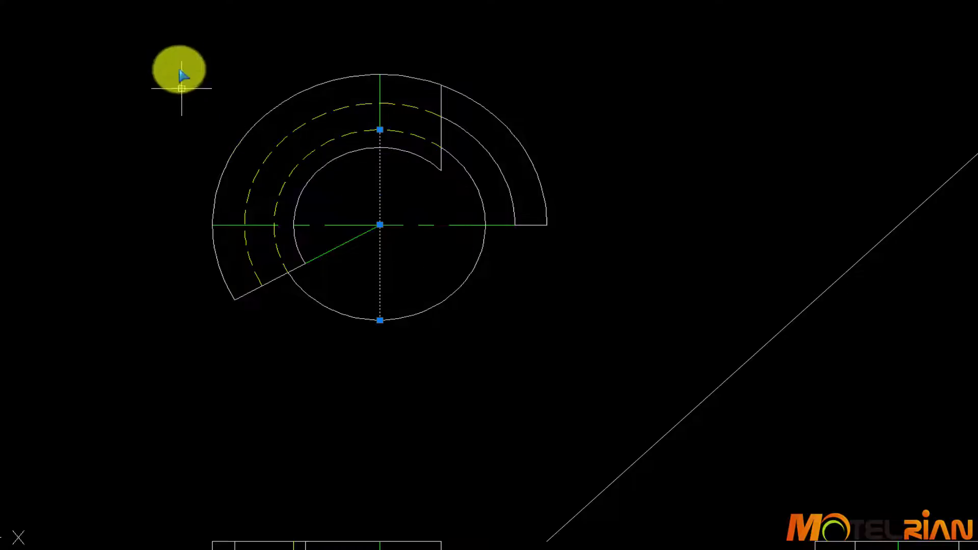
left_click(214, 3)
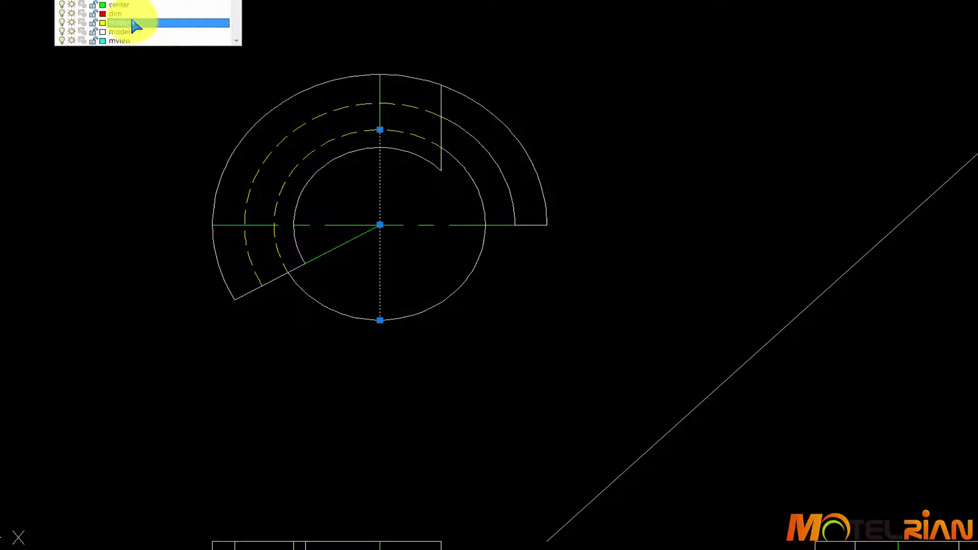
left_click(130, 15)
key("Escape")
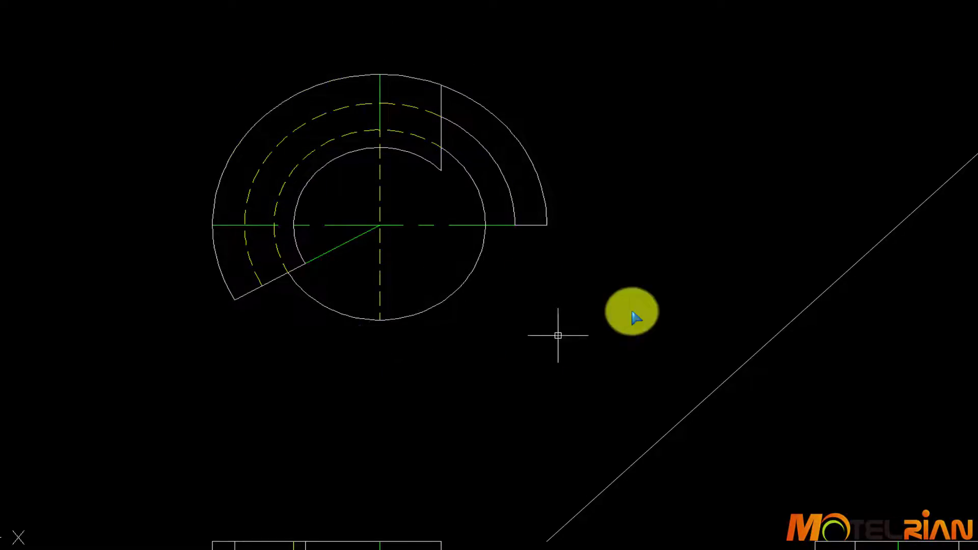
On the center layer, draw 7-unit lines down from the top view circle's lowest point and outward from the outer arc's right end.
scroll(634, 316, "down", 4)
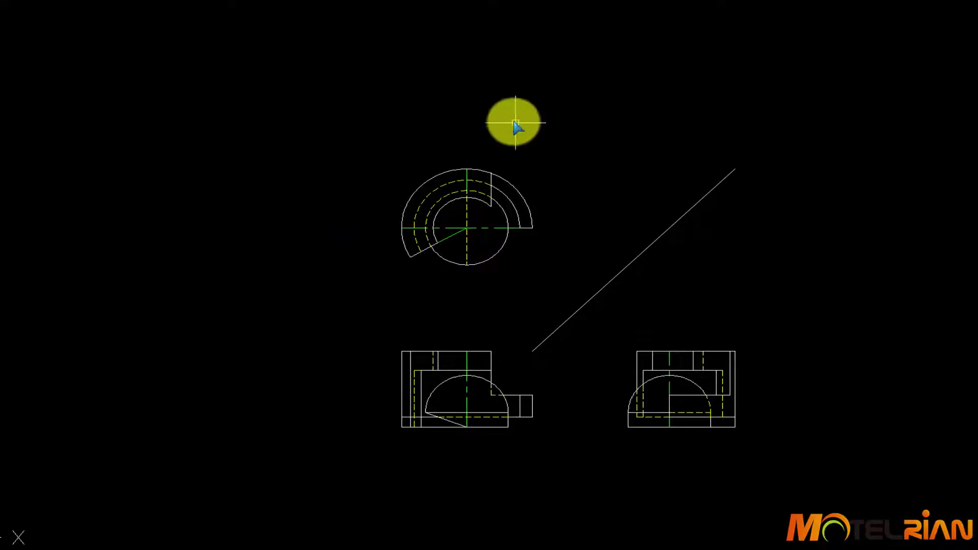
scroll(520, 219, "up", 2)
scroll(404, 225, "up", 2)
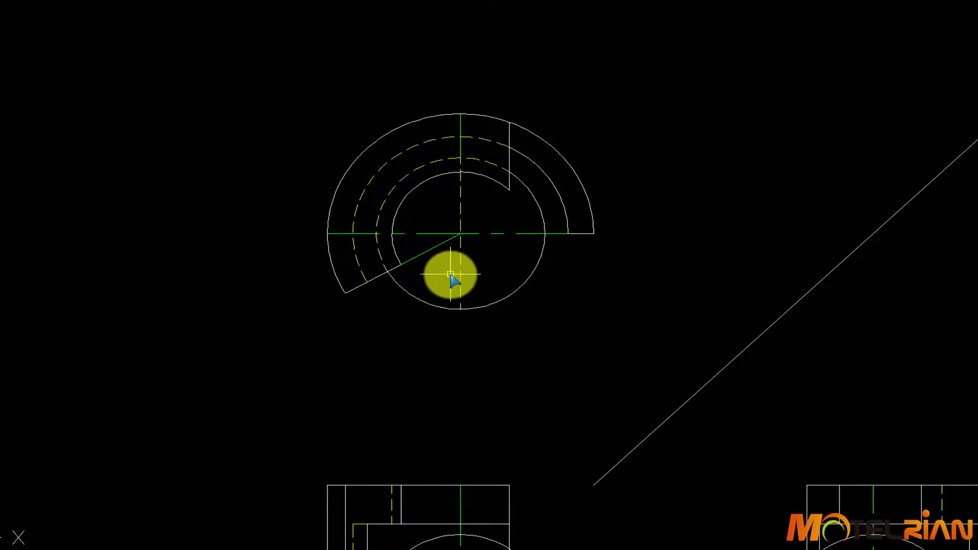
scroll(451, 278, "up", 2)
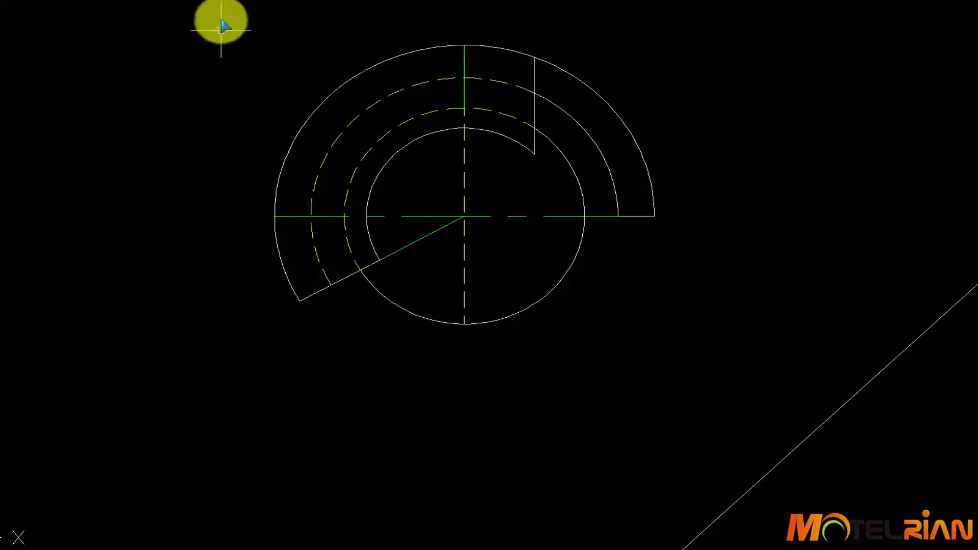
left_click(204, 1)
left_click(179, 4)
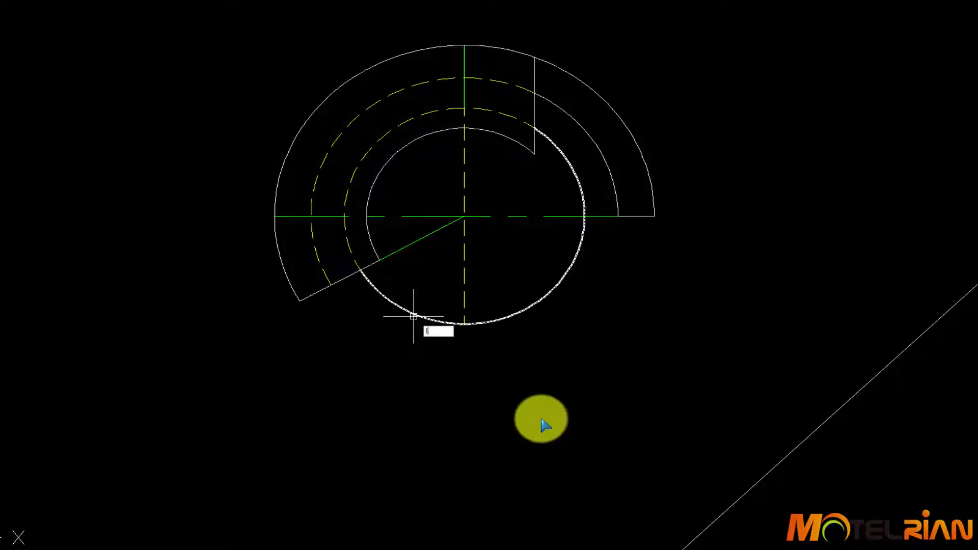
key("Return")
left_click(463, 324)
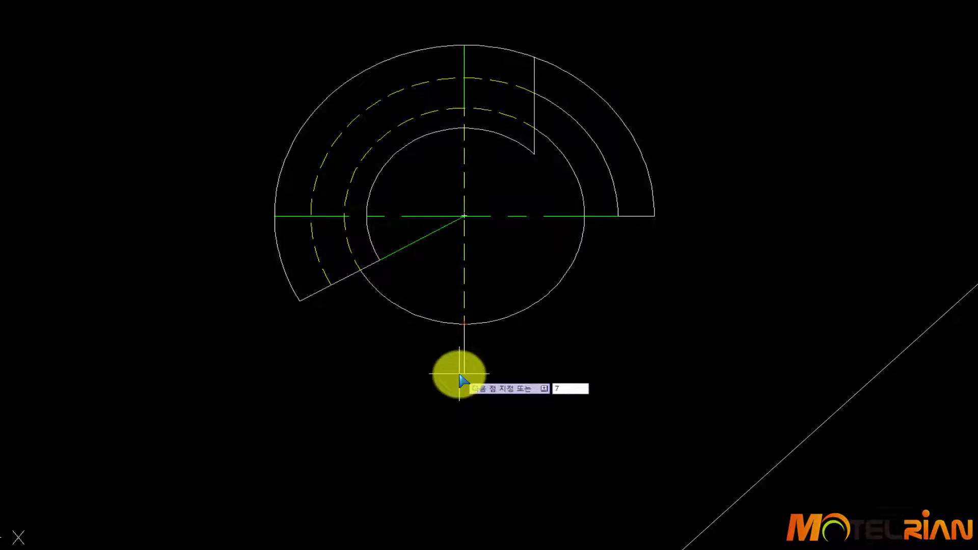
key("Escape")
key("Return")
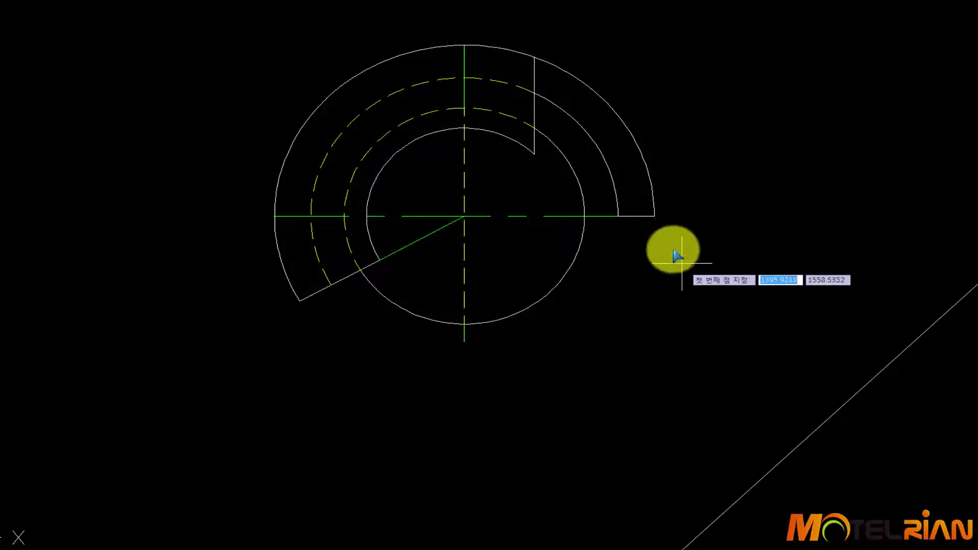
left_click(654, 218)
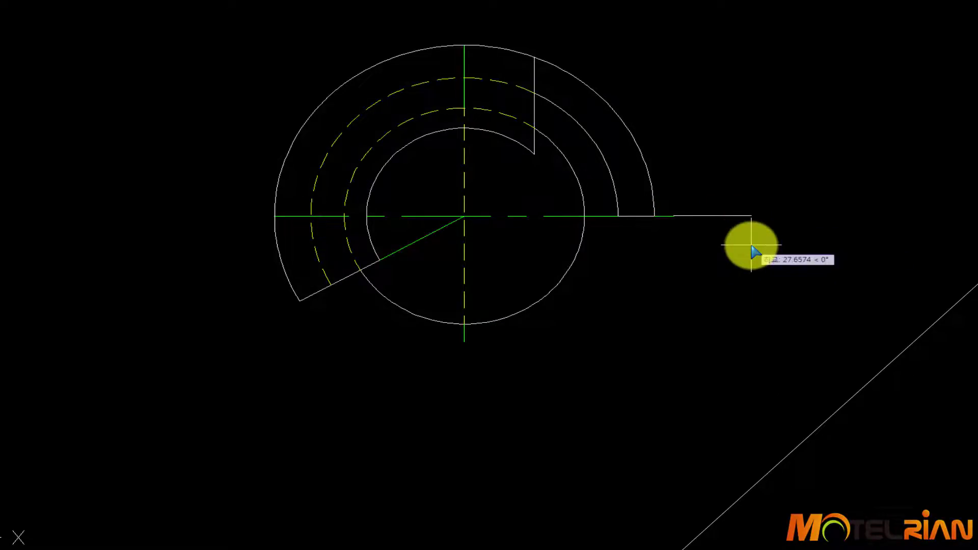
key("Escape")
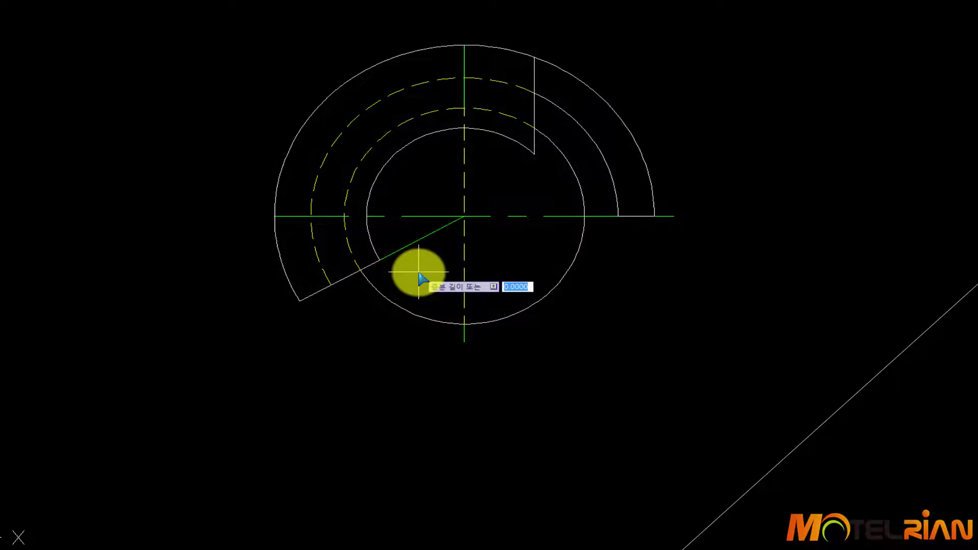
Lengthen the top view's horizontal, vertical and slanted centre lines at their free ends, and shorten them where they meet the part's lines.
left_click(301, 216)
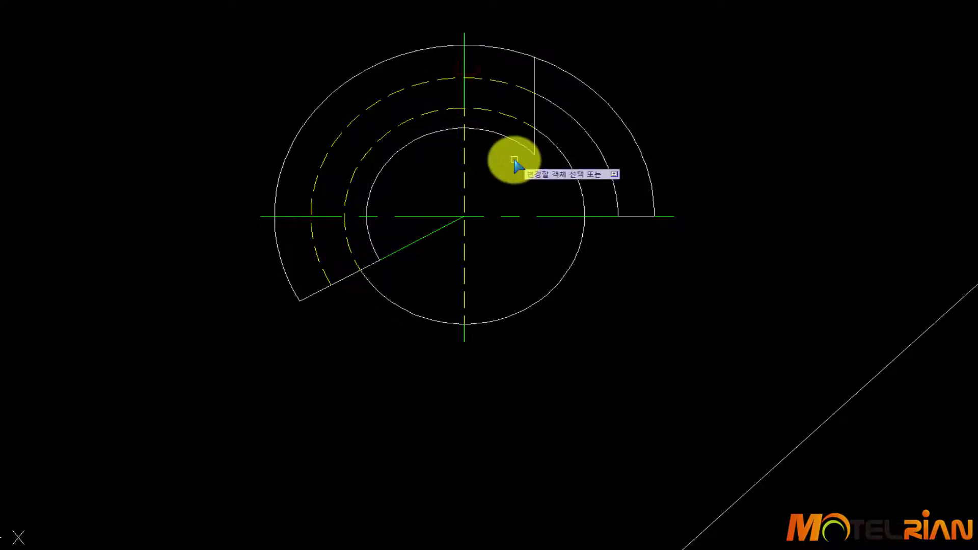
left_click(449, 224)
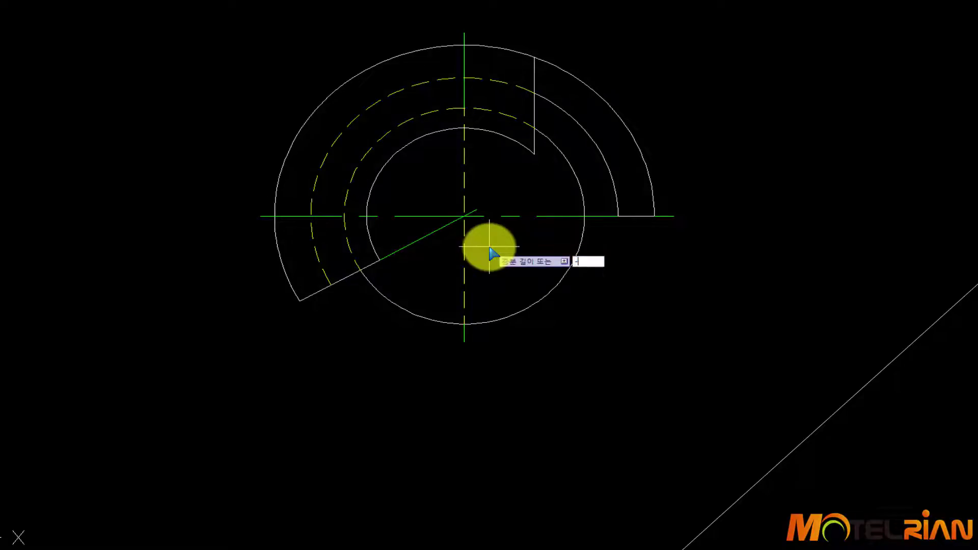
left_click(604, 214)
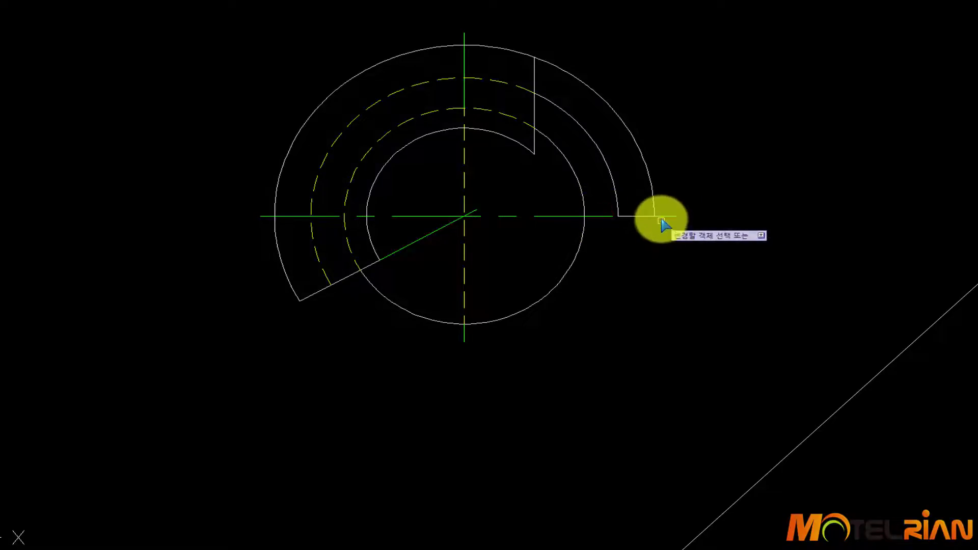
left_click(661, 215)
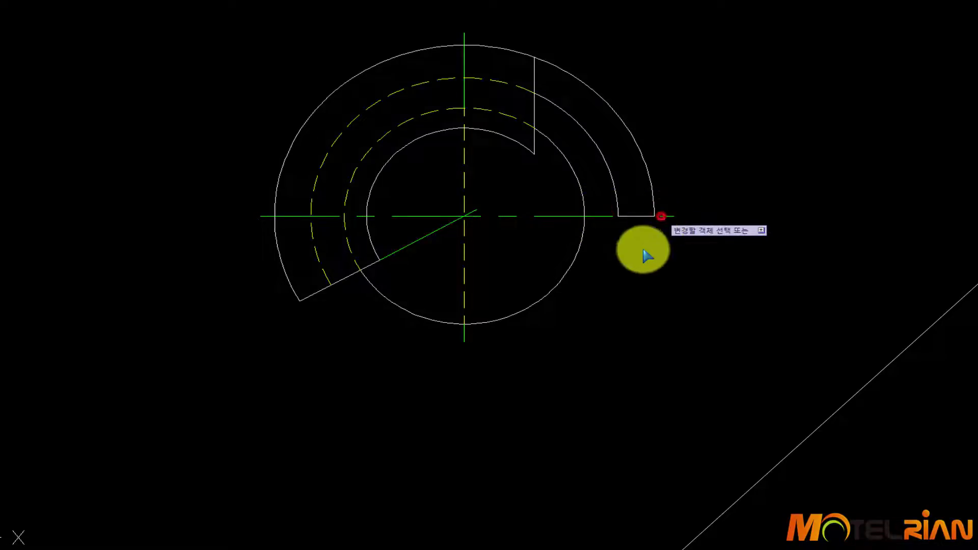
left_click(462, 330)
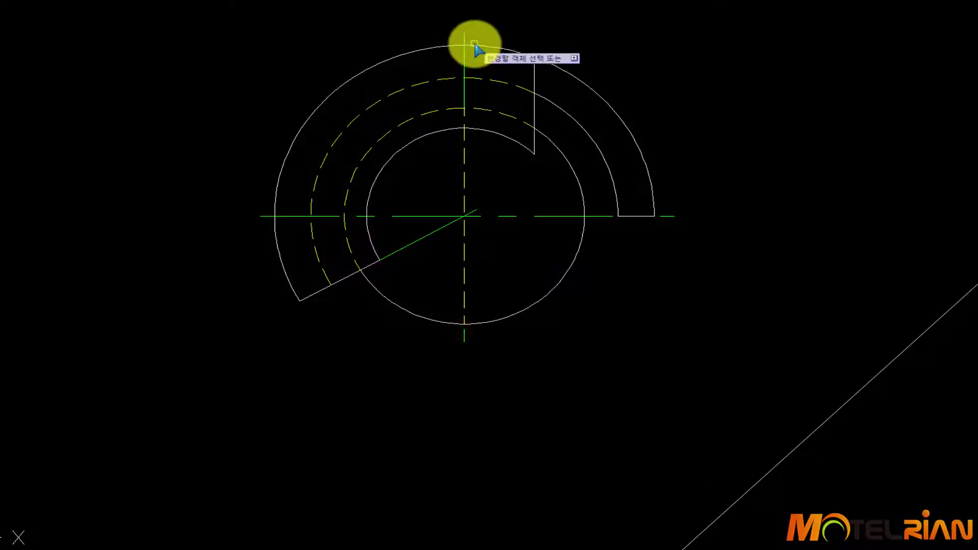
left_click(464, 101)
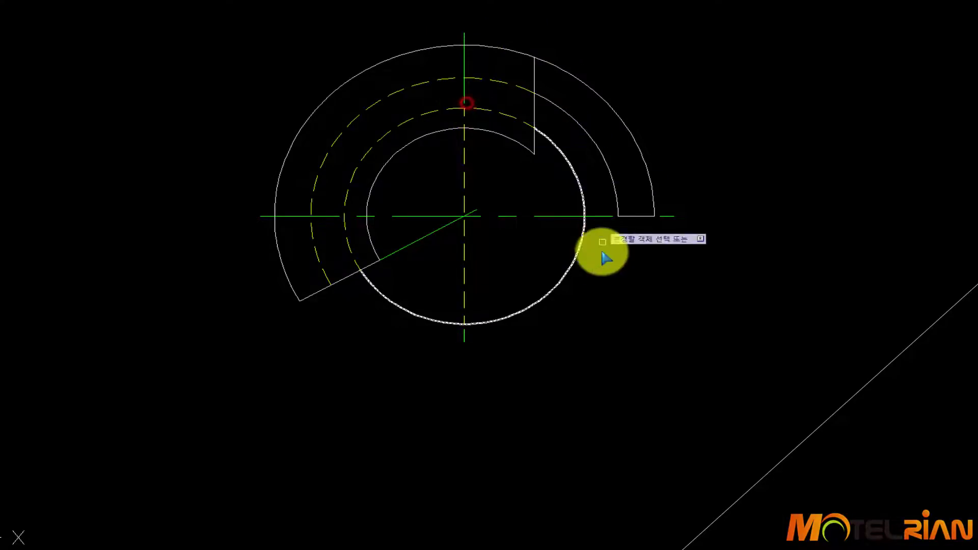
left_click(386, 259)
scroll(662, 245, "down", 2)
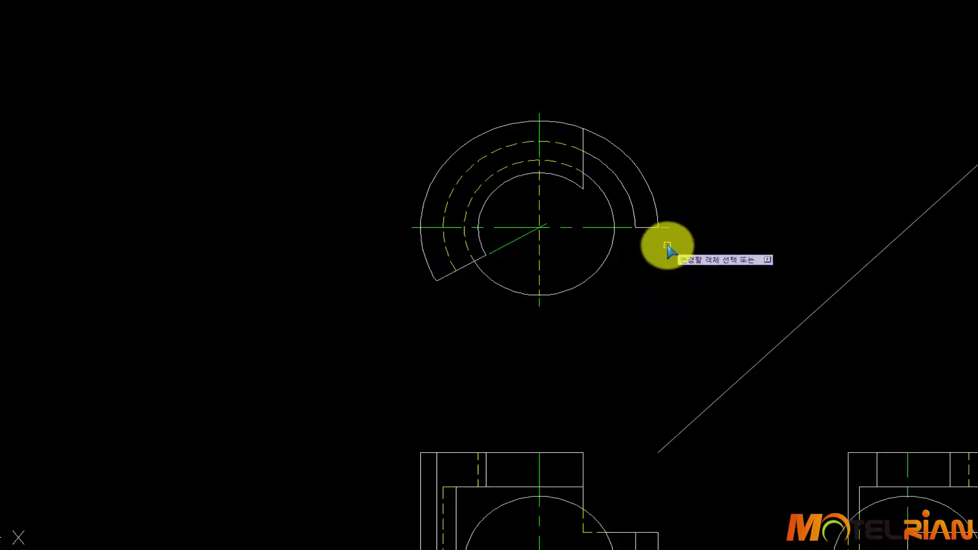
middle_click_drag(695, 321, 580, 175)
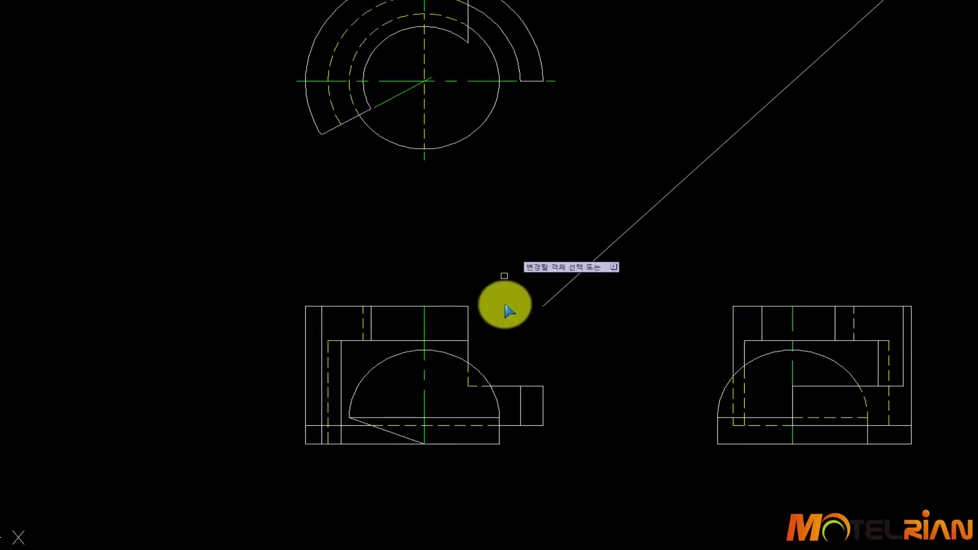
middle_click_drag(506, 308, 516, 265)
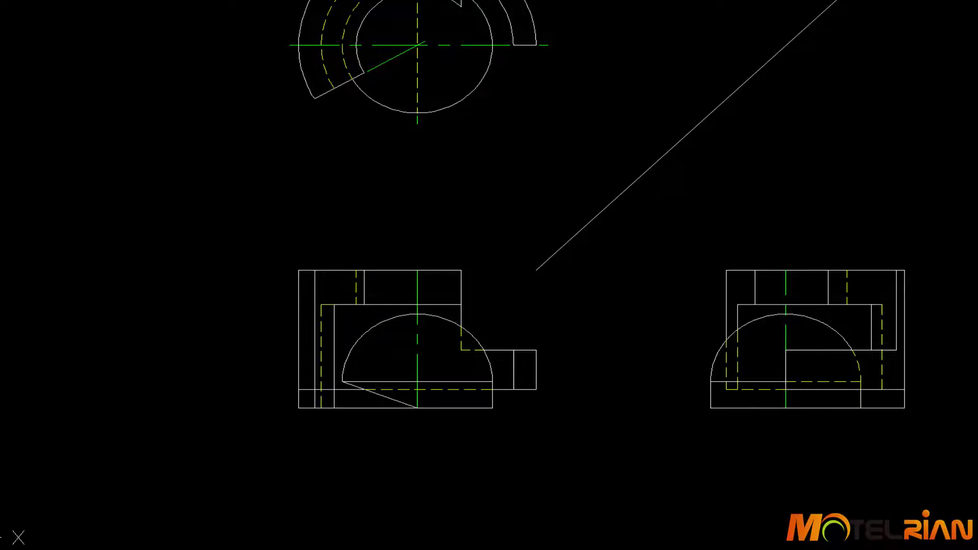
scroll(474, 375, "up", 3)
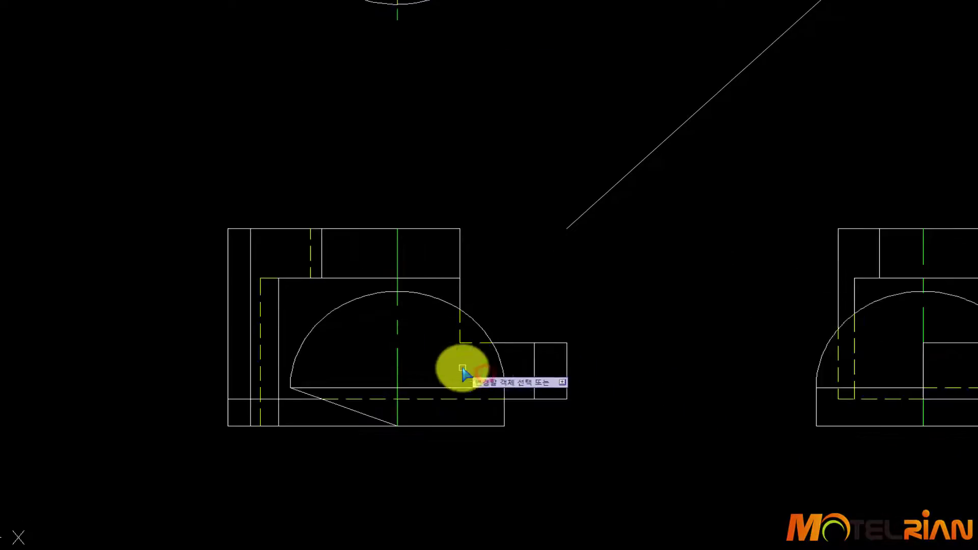
middle_click_drag(499, 337, 508, 315)
key("Escape")
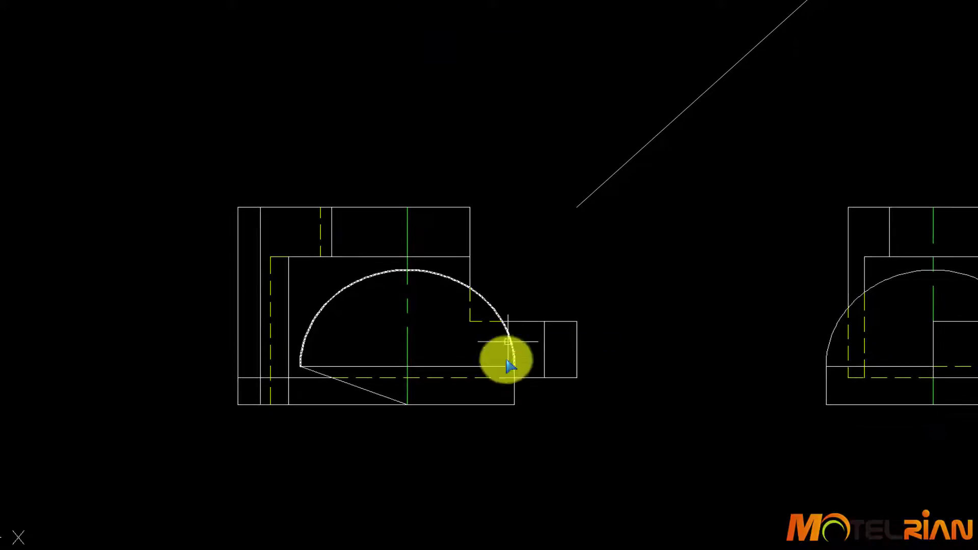
key("space")
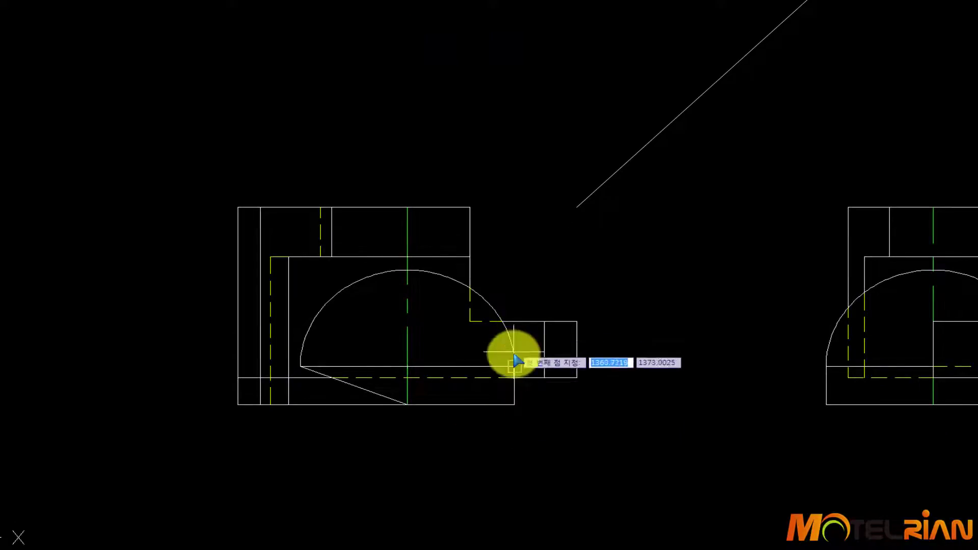
left_click(516, 369)
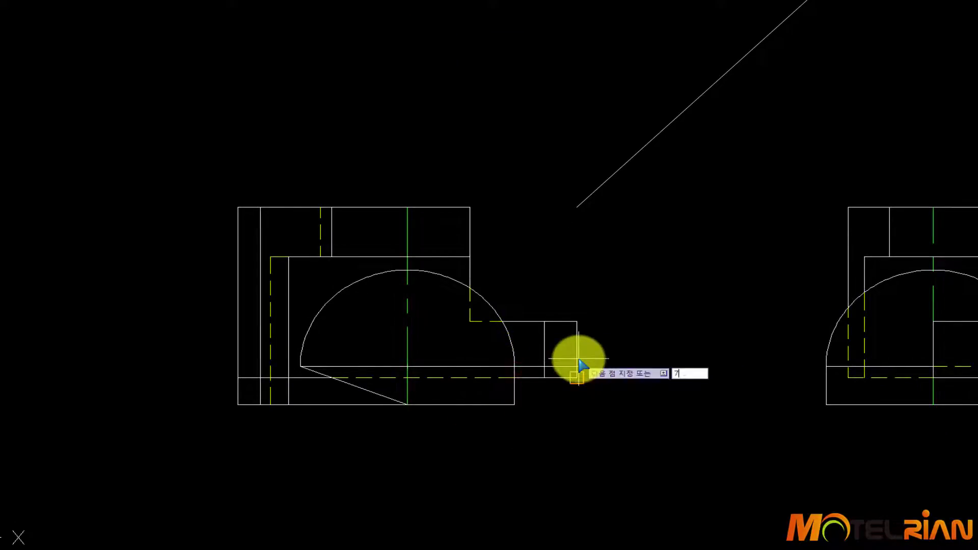
key("Escape")
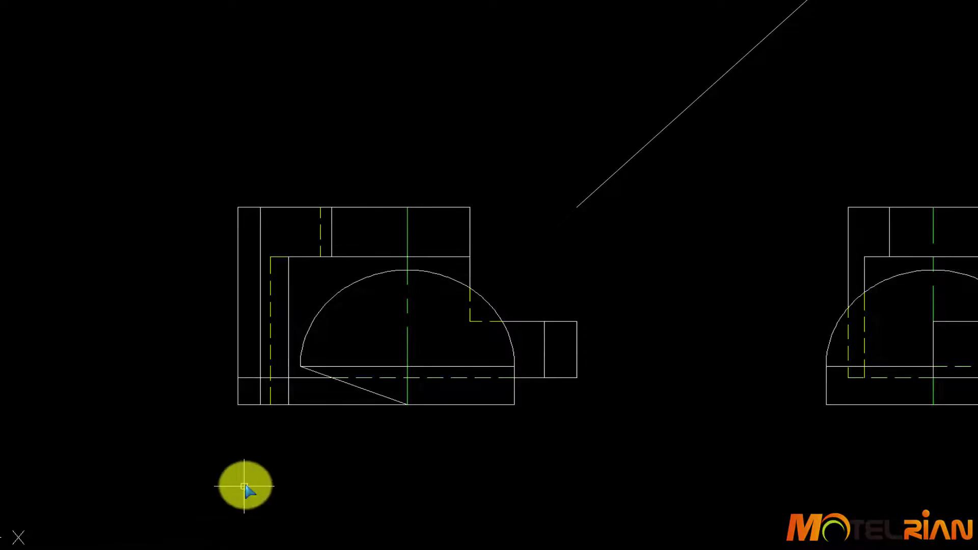
Draw 7-unit horizontal centre-line extensions outward from both ends of the front view semicircle's base line.
key("Return")
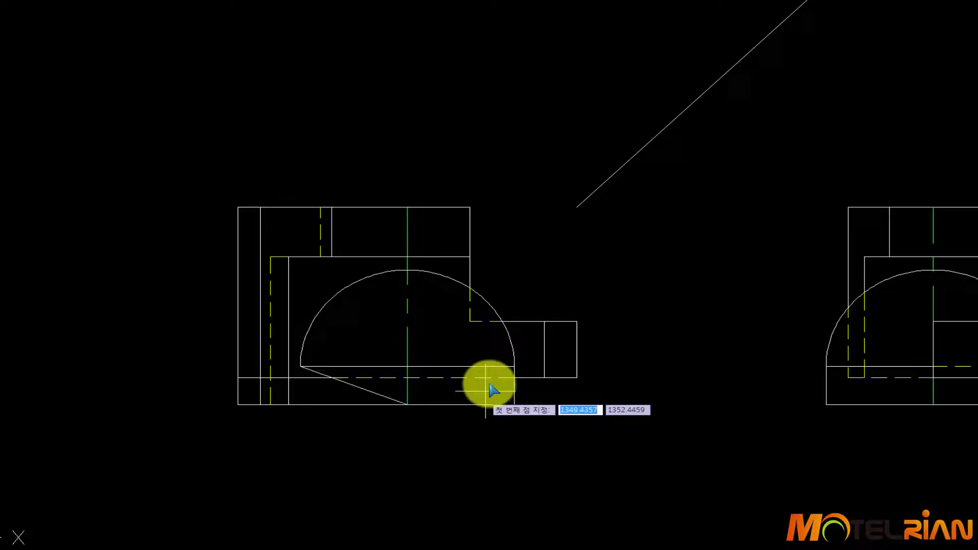
left_click(513, 366)
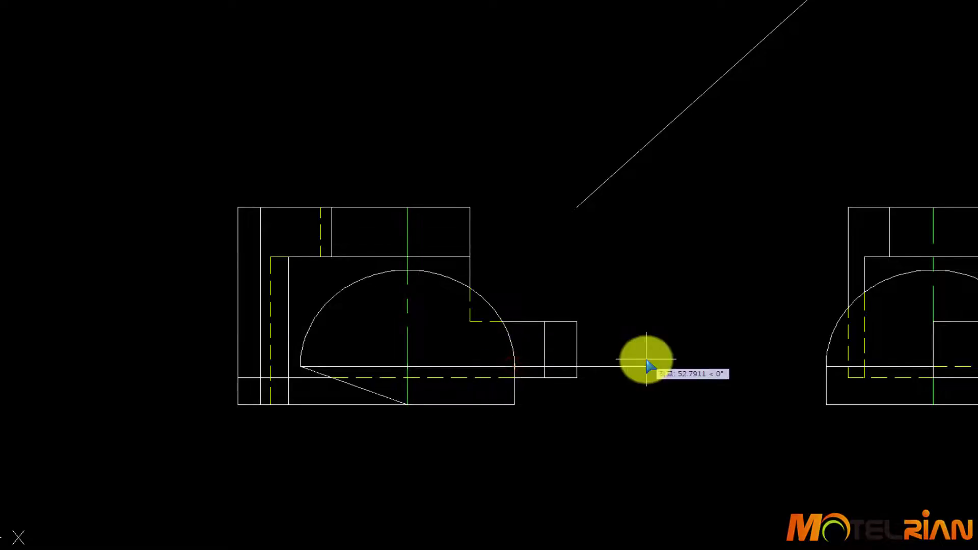
key("Escape")
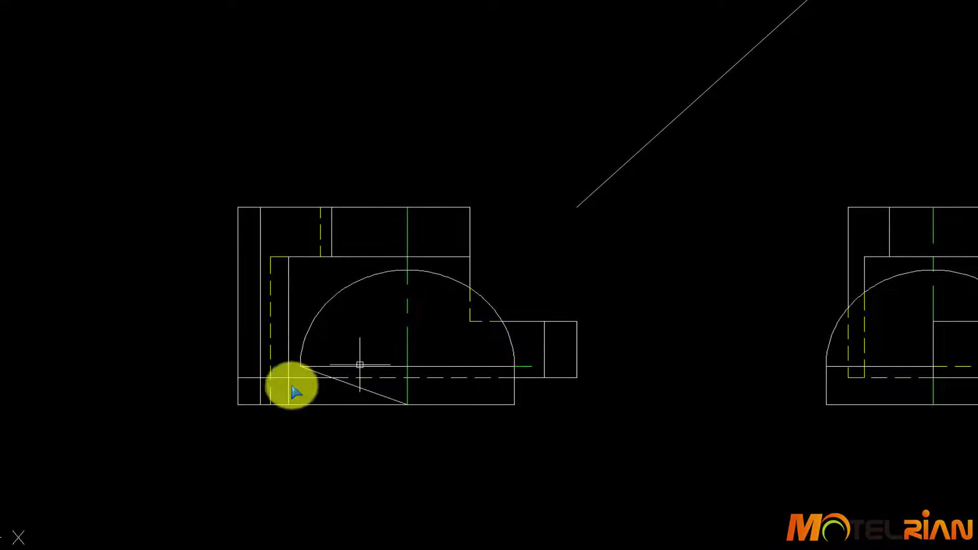
scroll(280, 356, "up", 4)
key("Return")
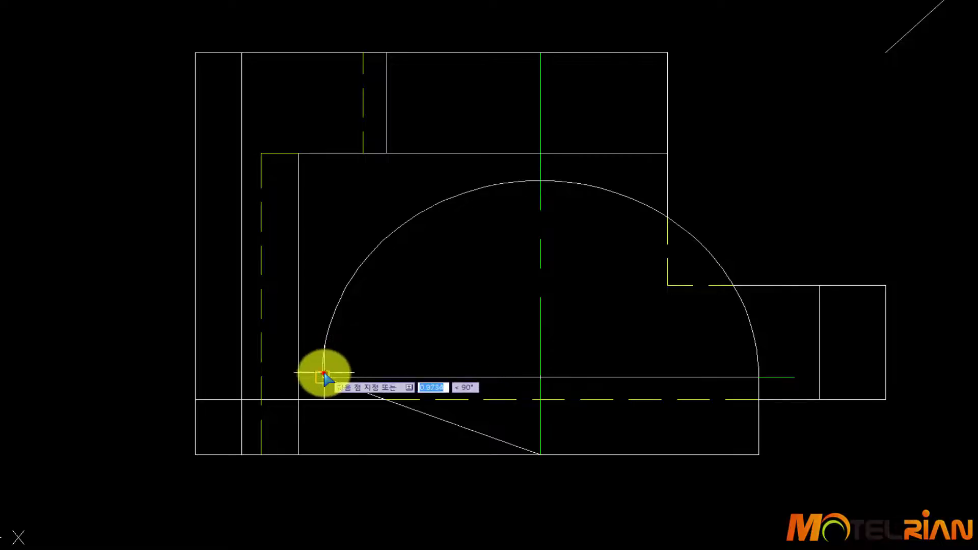
left_click(324, 376)
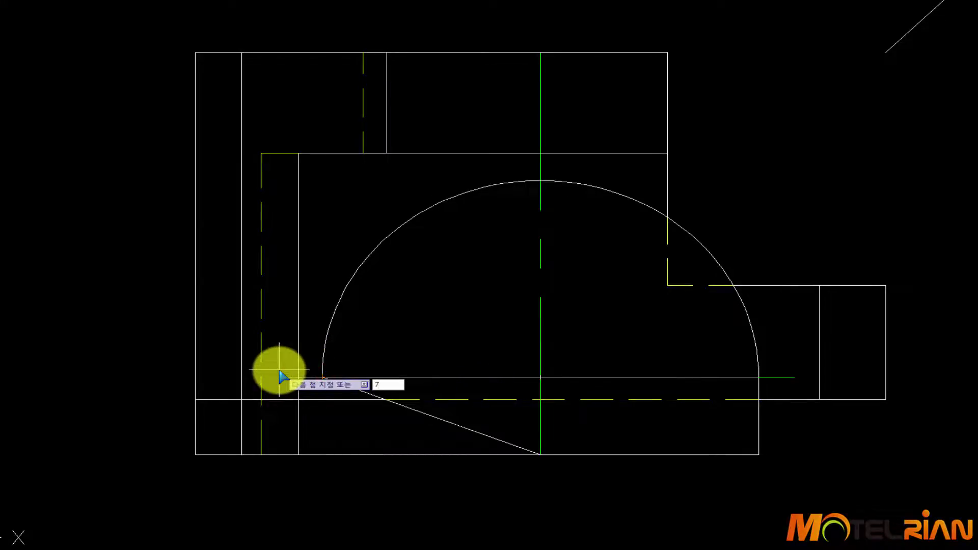
key("Escape")
Lengthen the front view's vertical centre line by 5 at its upper and lower ends.
middle_click_drag(579, 415, 568, 272)
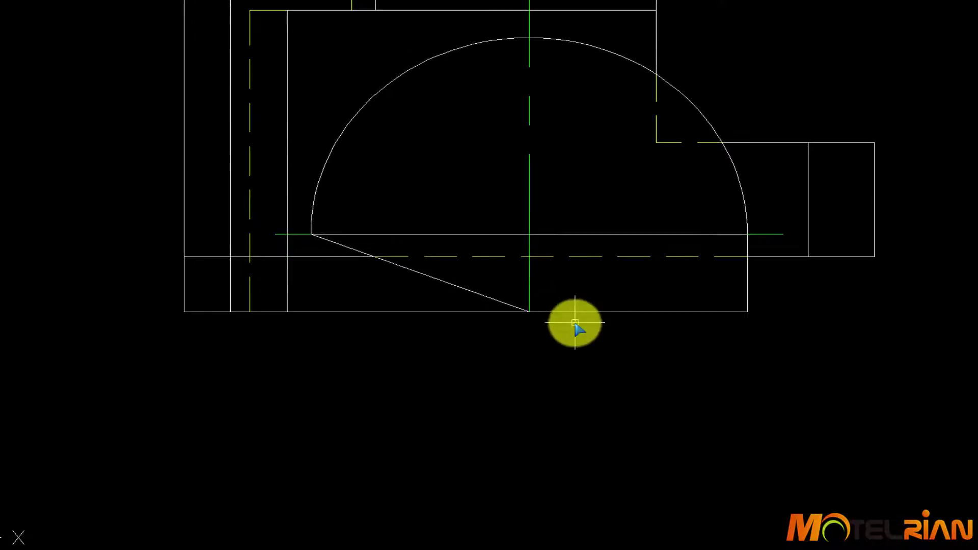
scroll(580, 322, "down", 3)
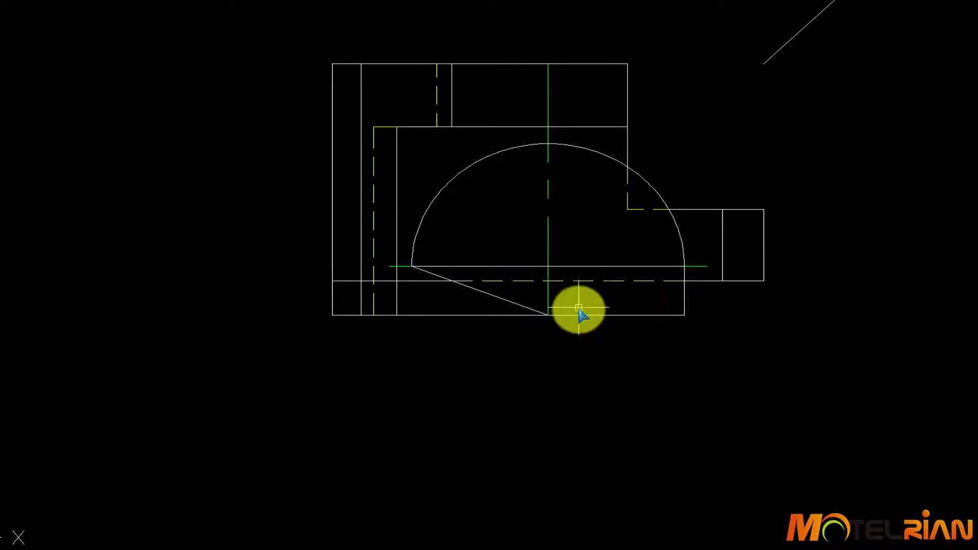
middle_click_drag(578, 312, 568, 378)
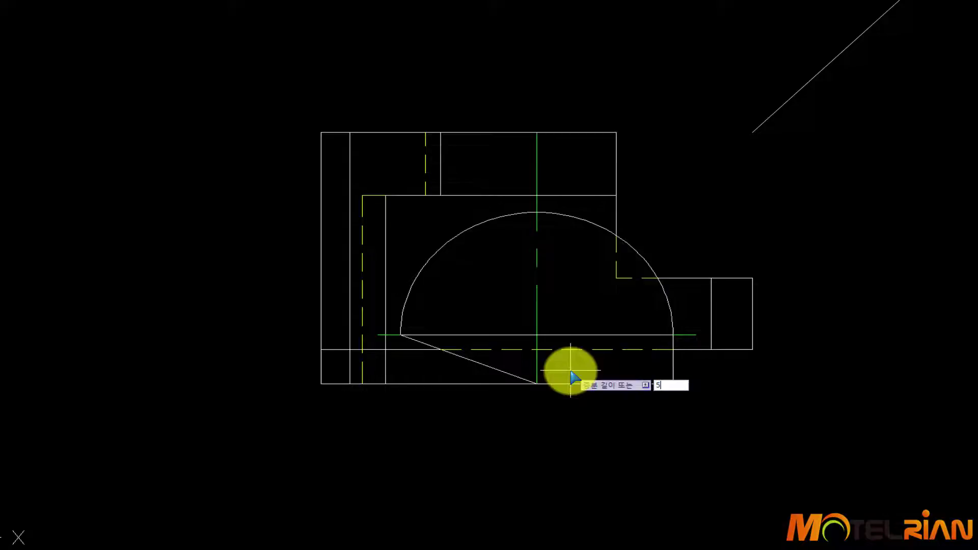
left_click(539, 367)
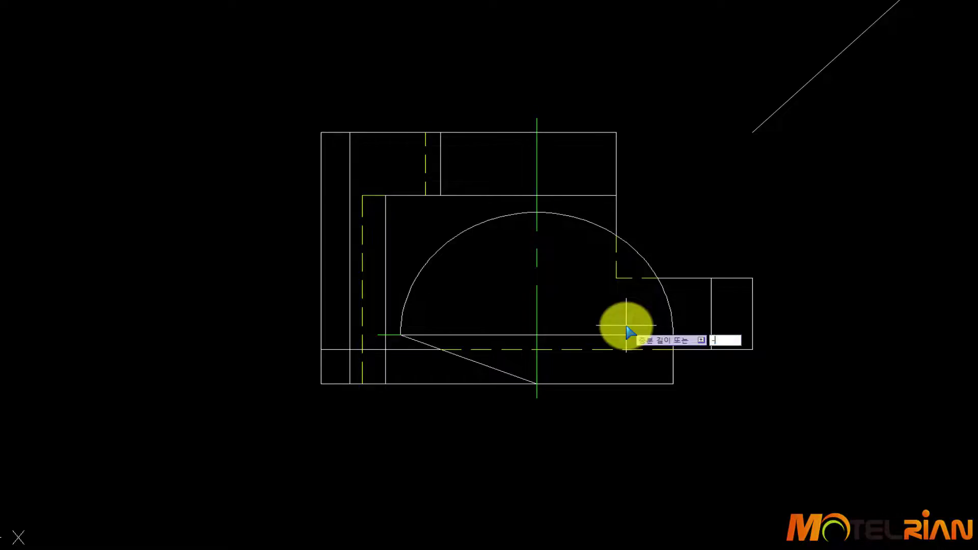
Shorten the front view's horizontal centre-line extensions where they meet both ends of the semicircle's base line.
scroll(628, 346, "up", 2)
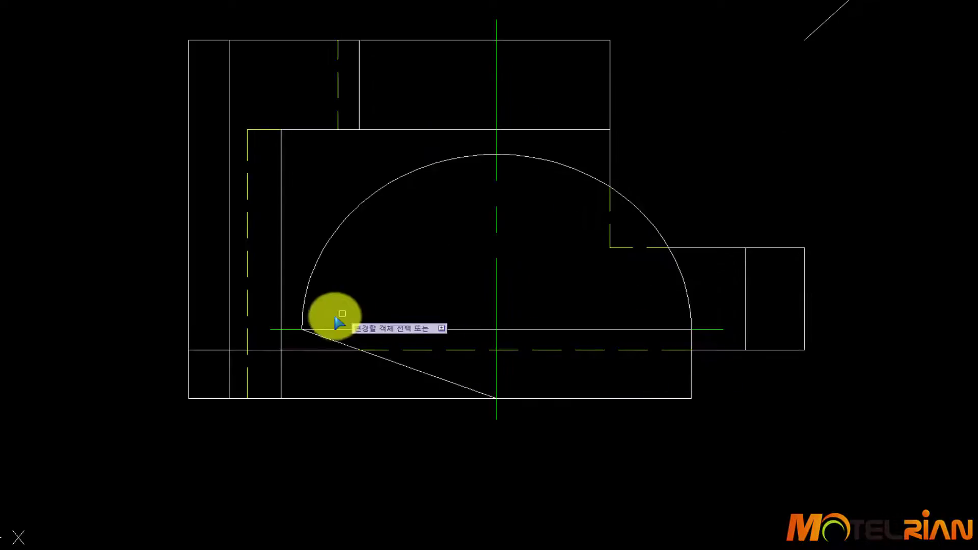
left_click(292, 331)
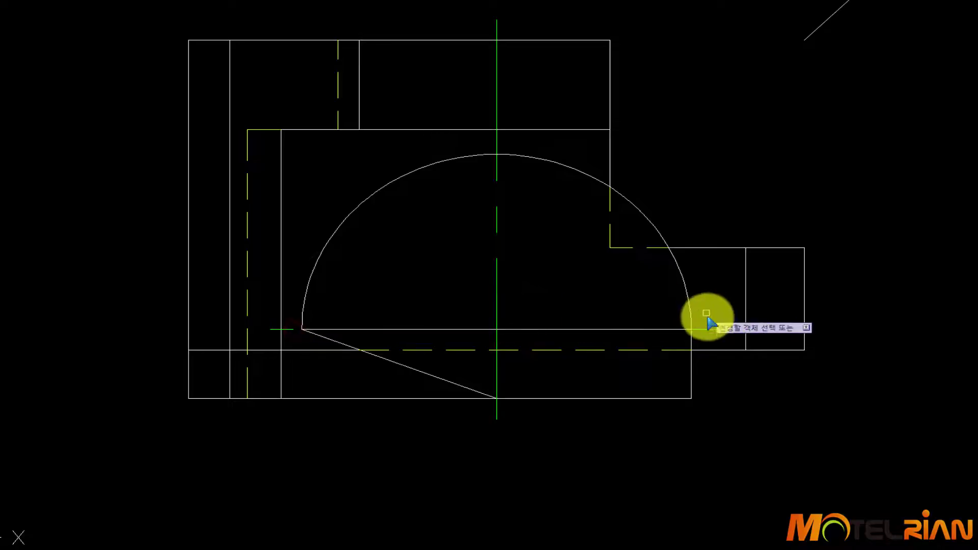
scroll(845, 311, "down", 4)
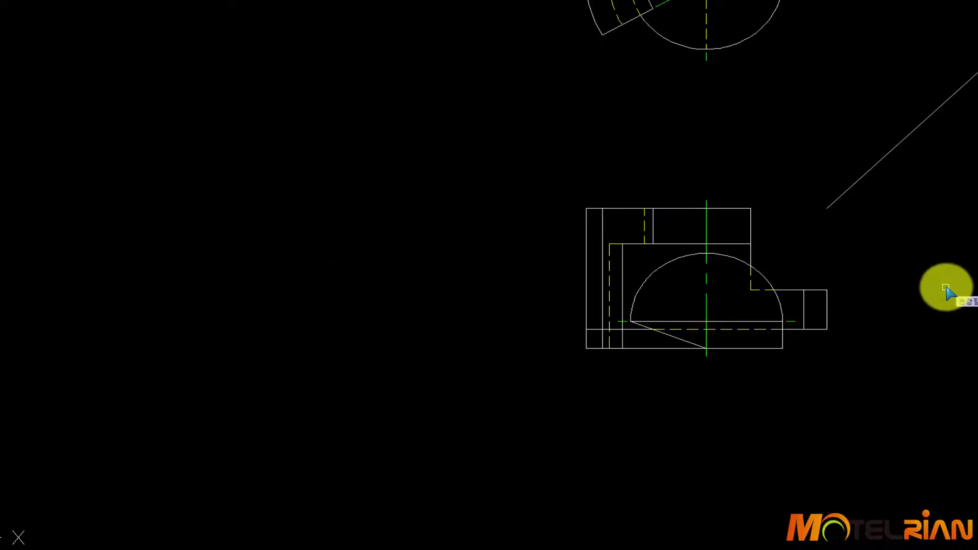
scroll(943, 288, "down", 2)
middle_click_drag(942, 288, 128, 269)
middle_click_drag(826, 316, 824, 318)
middle_click_drag(296, 274, 440, 279)
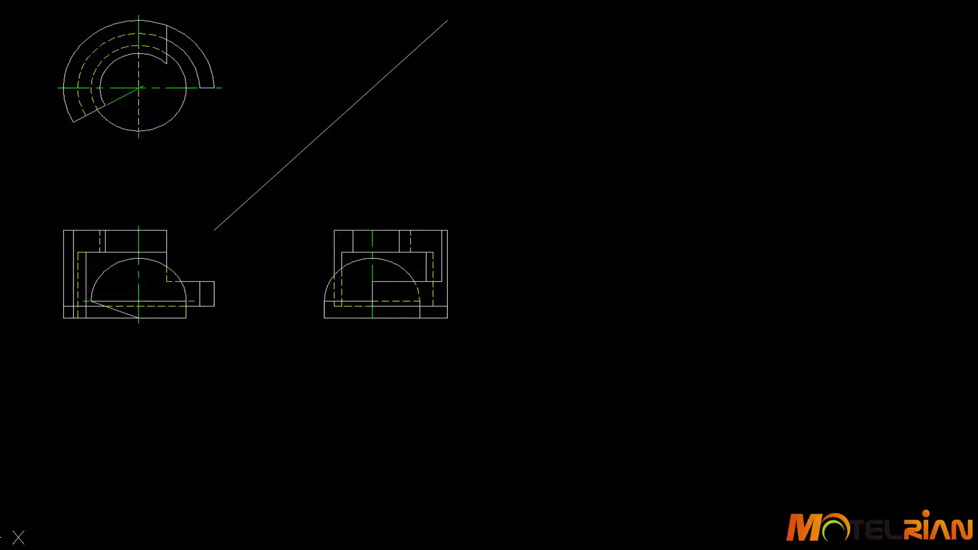
scroll(353, 278, "up", 3)
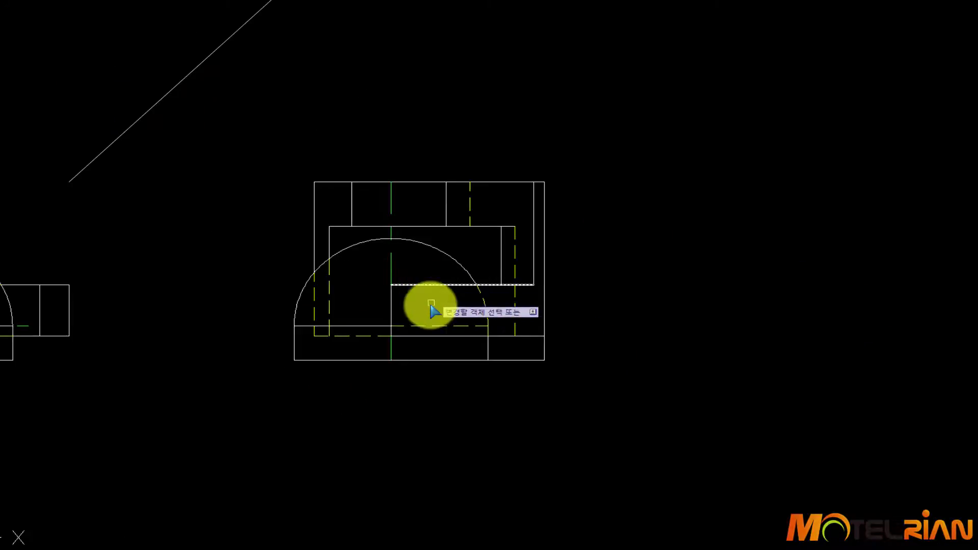
key("Escape")
Draw horizontal centre-line extensions about 7 units long outward from both ends of the side view semicircle's base line.
scroll(434, 286, "up", 2)
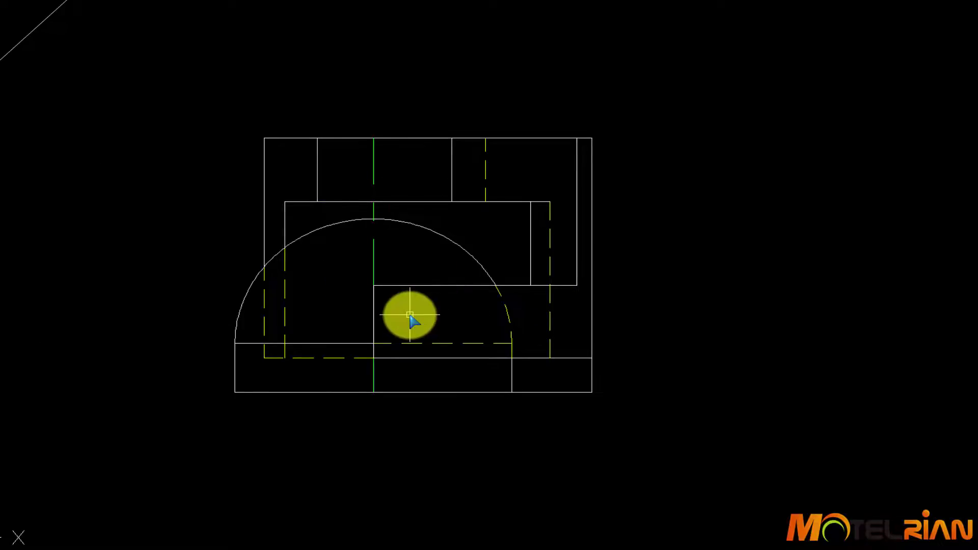
type("l")
key("space")
scroll(635, 384, "up", 4)
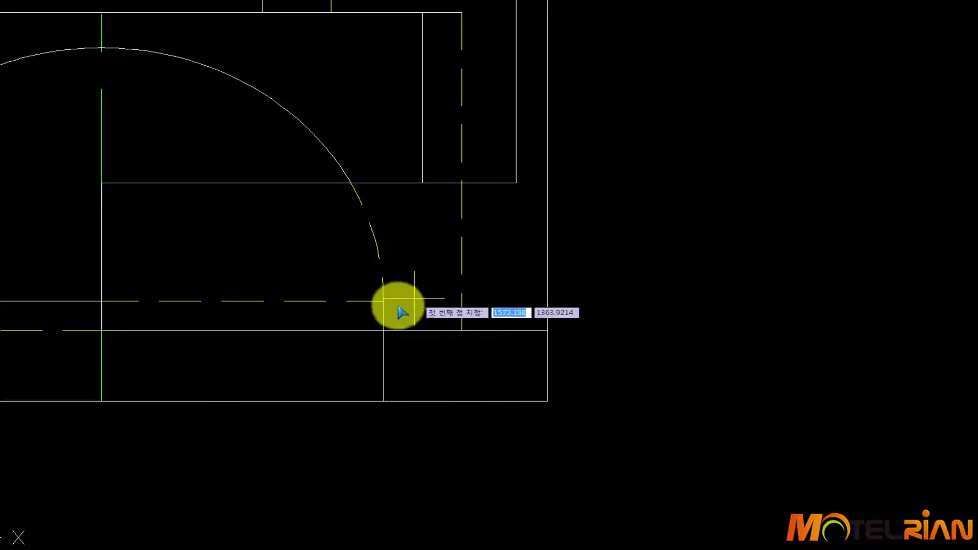
left_click(383, 301)
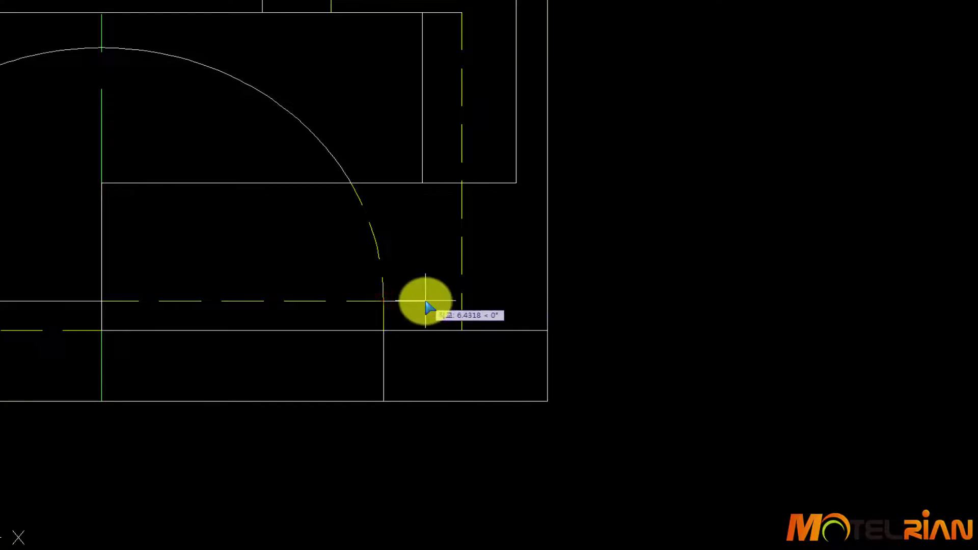
key("space")
key("space")
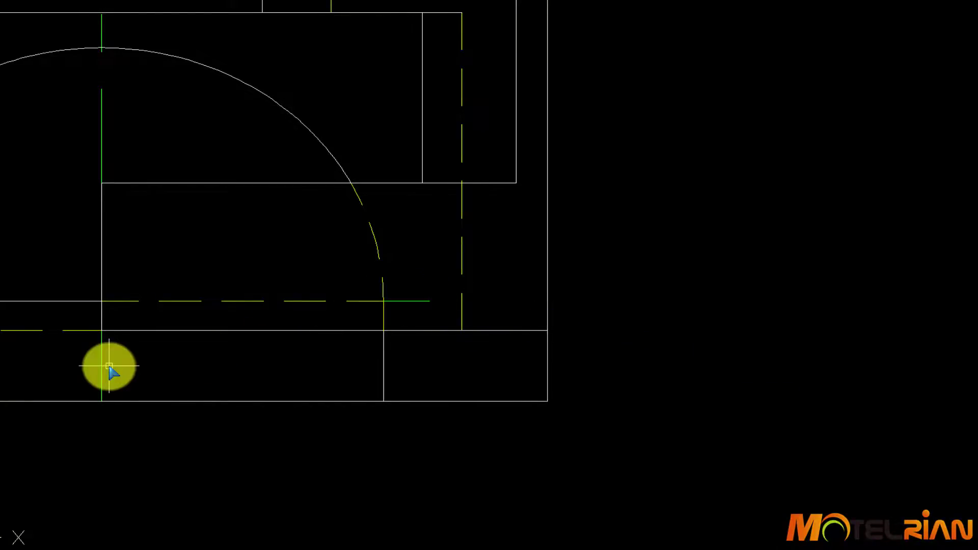
middle_click_drag(114, 366, 517, 360)
key("space")
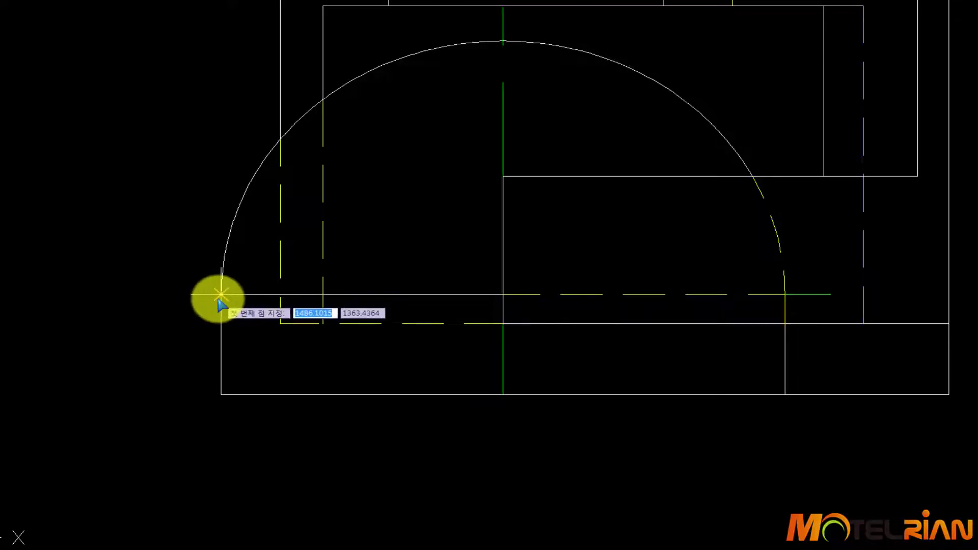
left_click(219, 296)
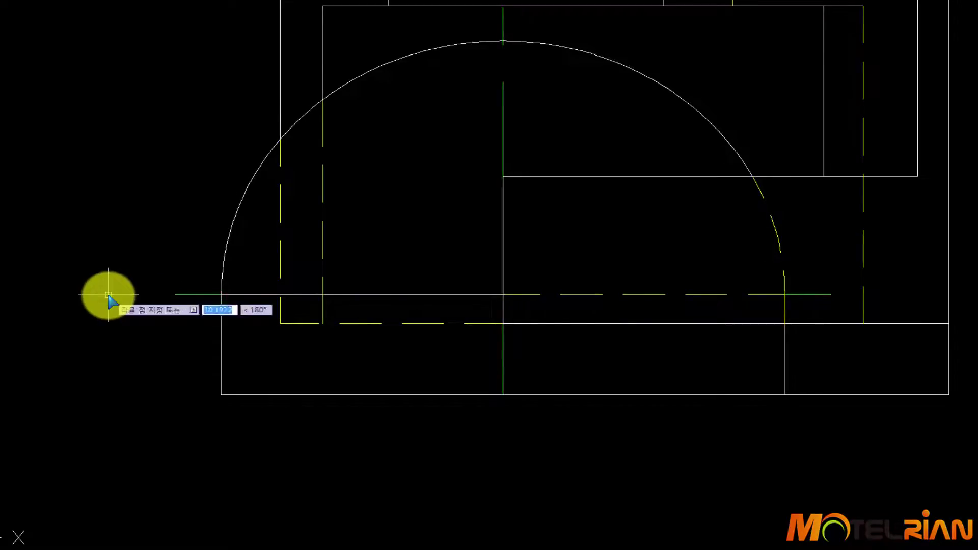
key("Escape")
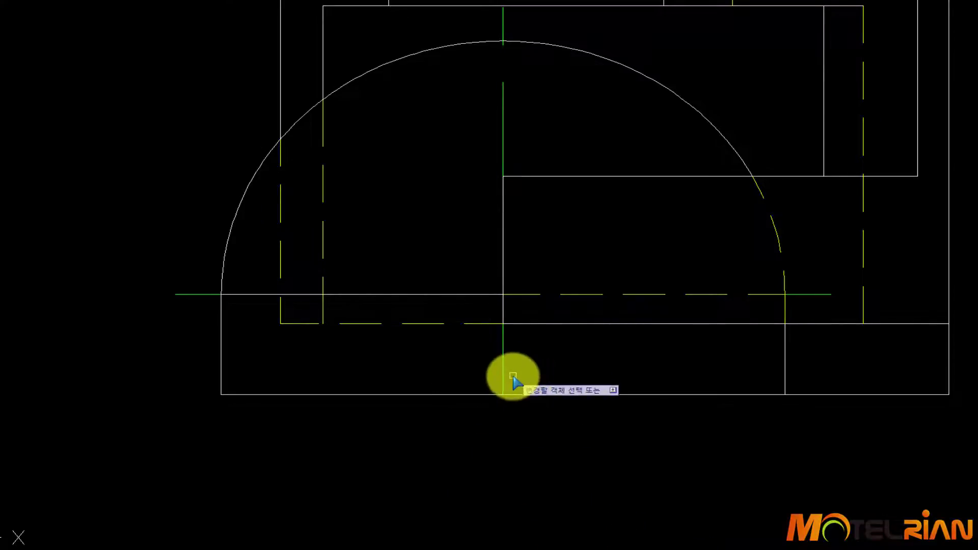
Lengthen the side view's vertical centre line beyond the part at its upper and lower ends.
scroll(670, 171, "down", 2)
mouse_move(665, 177)
middle_mouse_down()
mouse_move(656, 404)
mouse_move(653, 396)
middle_mouse_up()
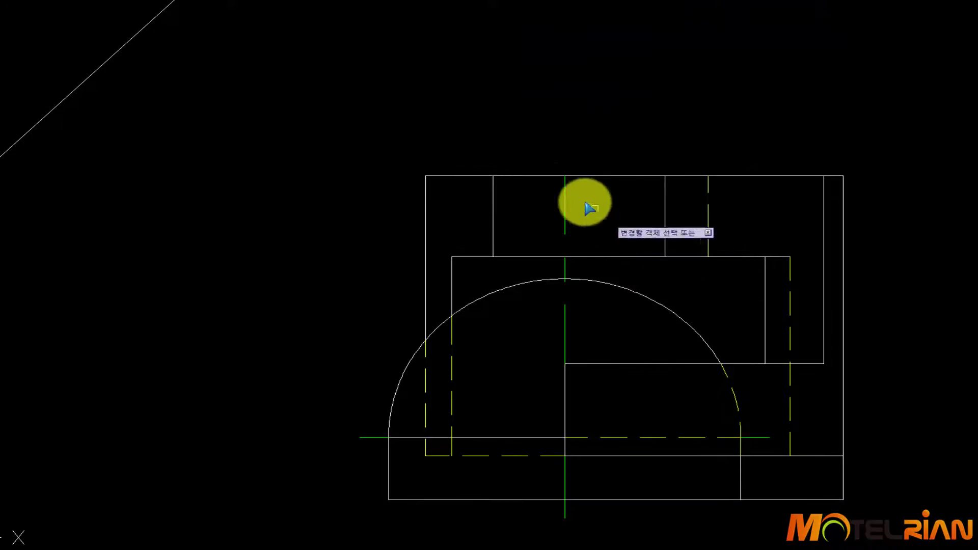
left_click(564, 198)
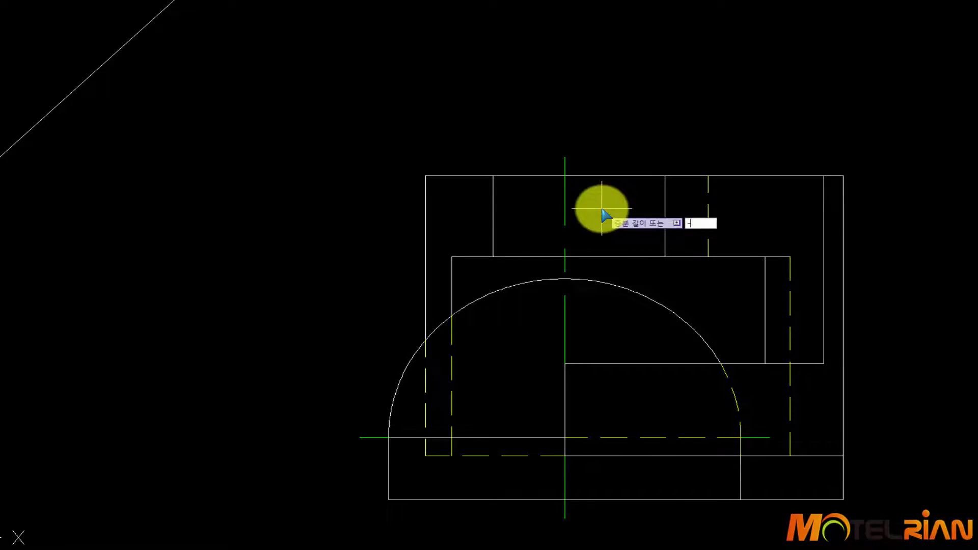
Shorten the side view's vertical and horizontal centre lines where they meet the part's lines, leaving small gaps.
scroll(643, 358, "up", 2)
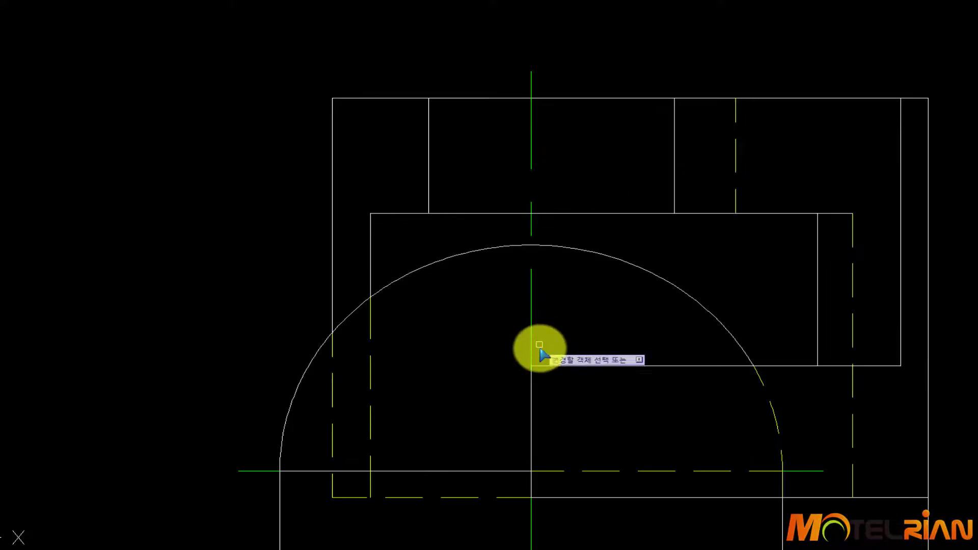
left_click(532, 356)
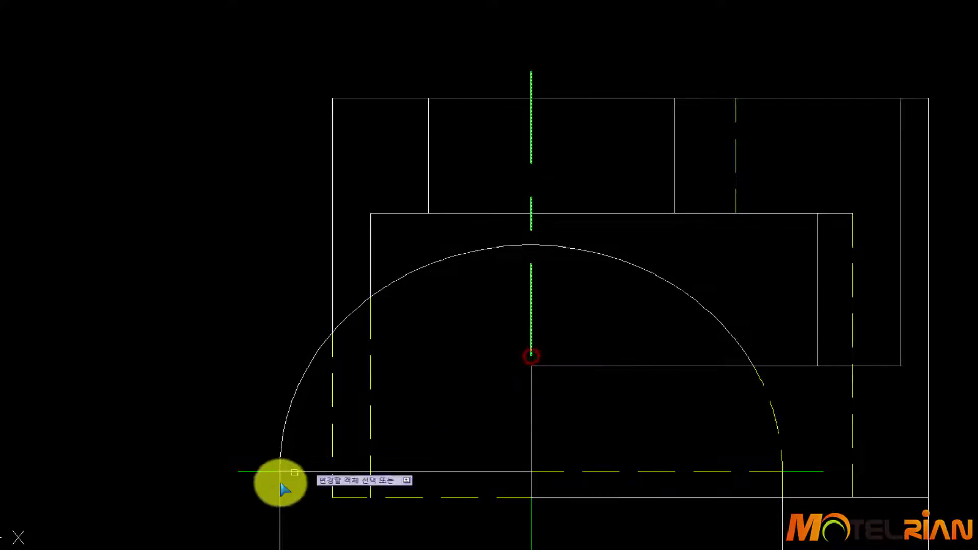
left_click(265, 471)
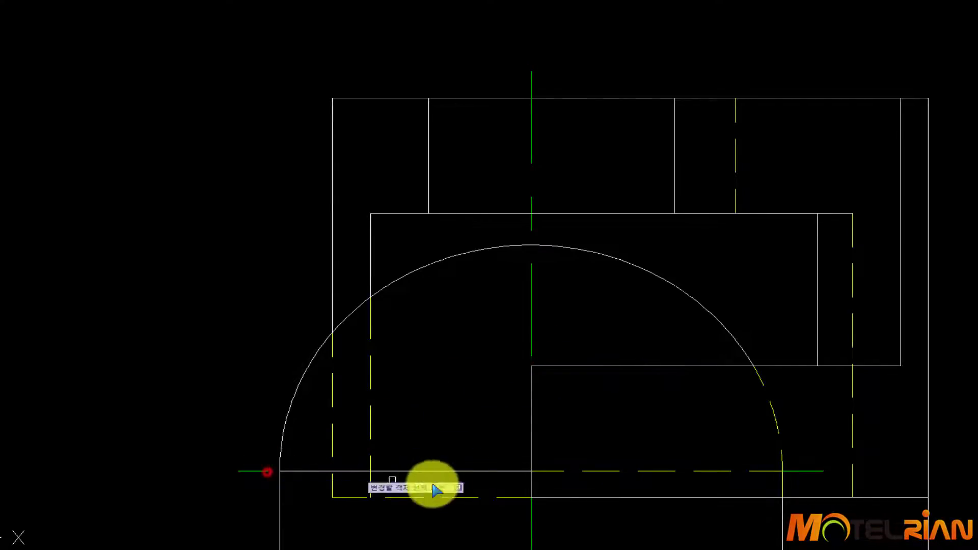
left_click(790, 471)
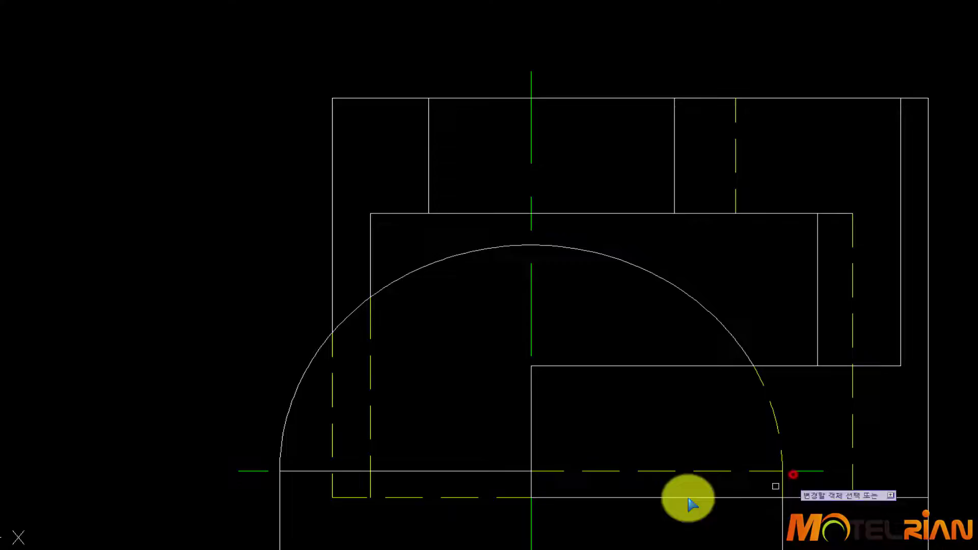
left_click(533, 508)
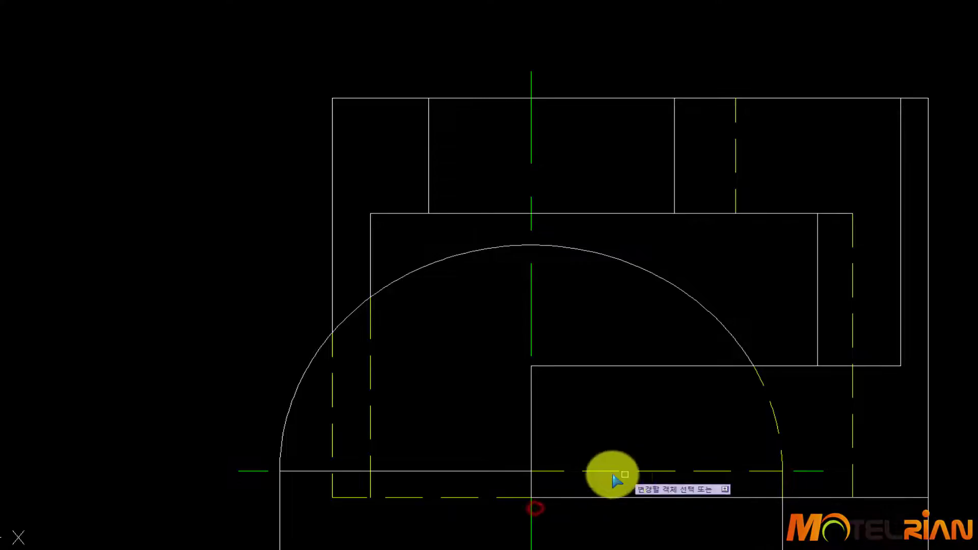
left_click(533, 510)
scroll(591, 498, "down", 4)
mouse_move(637, 493)
middle_mouse_down()
mouse_move(660, 450)
mouse_move(685, 442)
middle_mouse_up()
key("Escape")
scroll(808, 323, "down", 2)
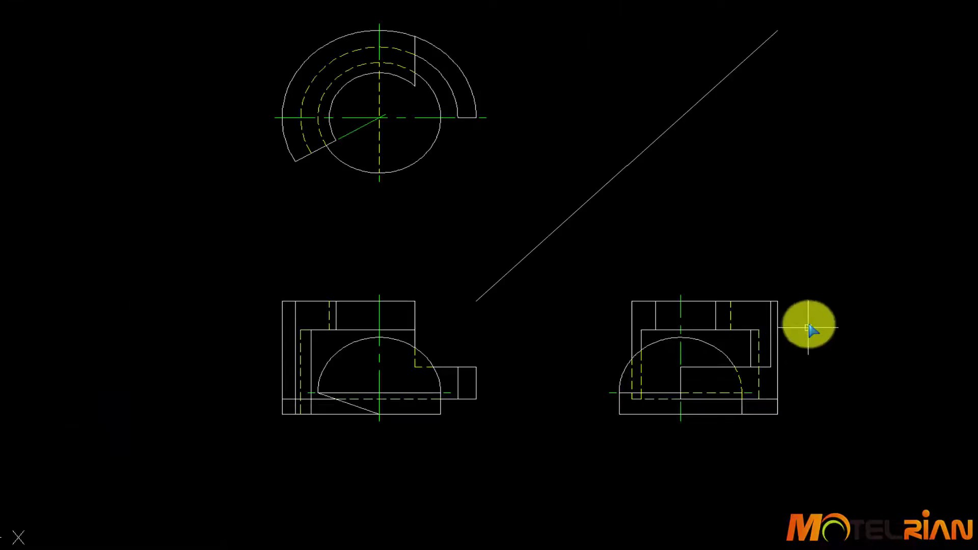
On the cyan construction layer, draw a horizontal projection line from the top point of the top view's inner hidden arc past the diagonal line.
middle_click_drag(667, 232, 714, 247)
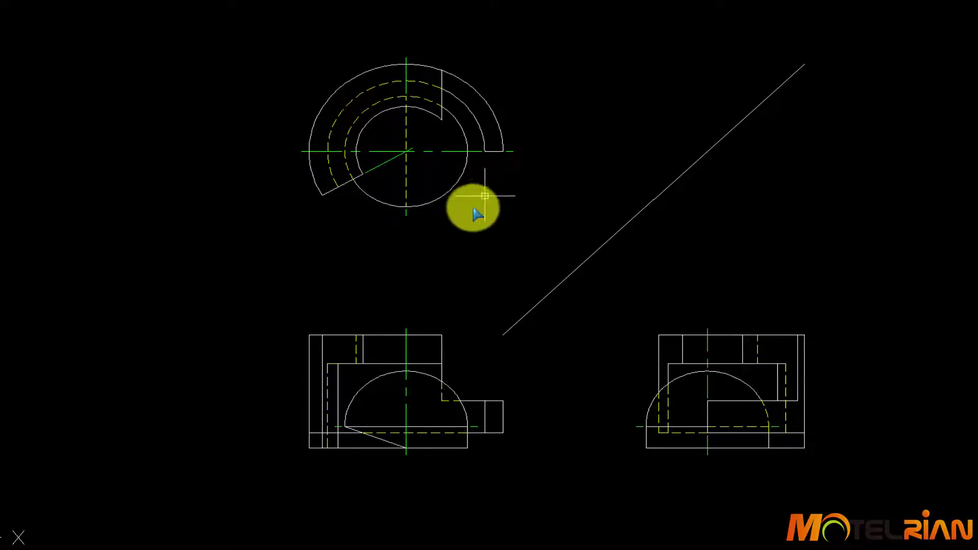
left_click(147, 2)
left_click(122, 36)
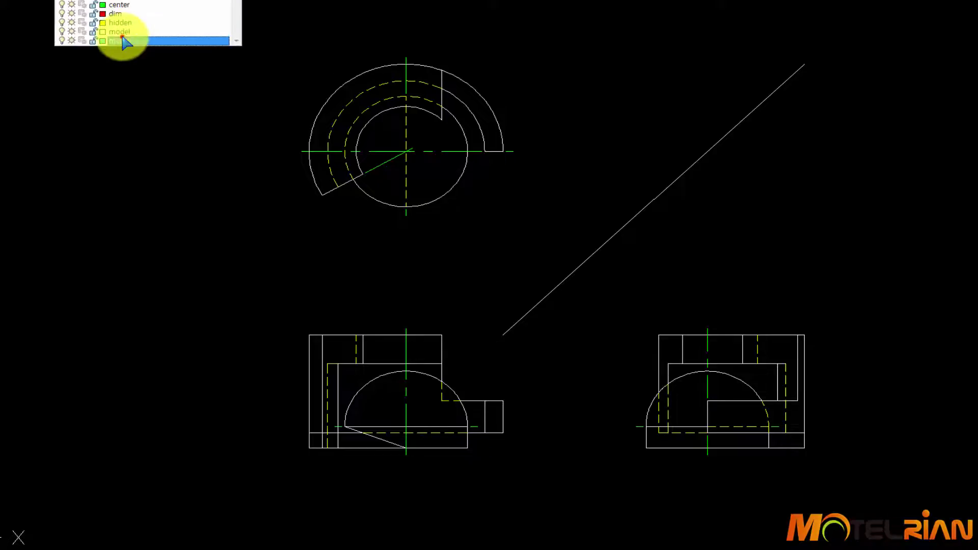
left_click(401, 96)
left_click(890, 113)
key("space")
key("space")
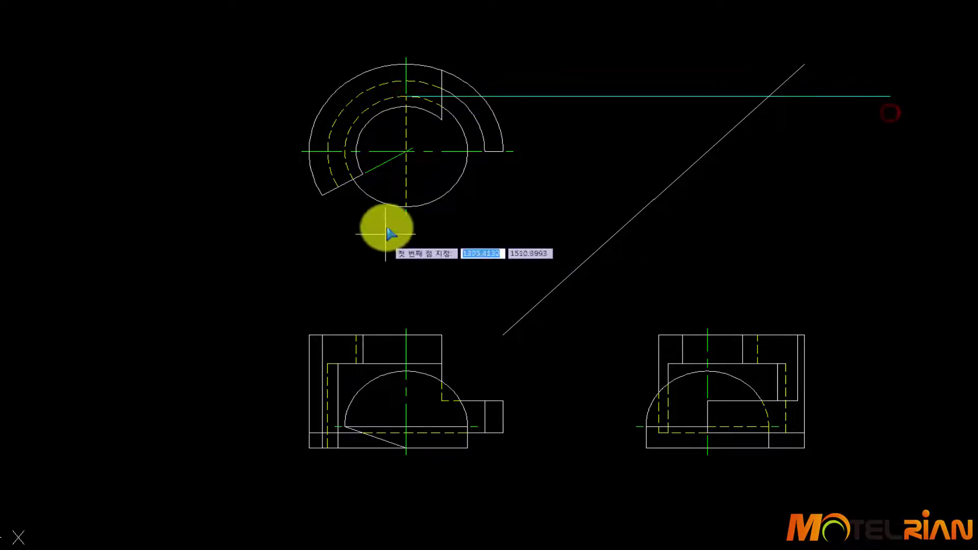
Draw horizontal projection lines from the top view circle's lowest point and from its horizontal centre line's outer end past the diagonal line.
left_click(404, 207)
left_click(945, 222)
key("space")
key("space")
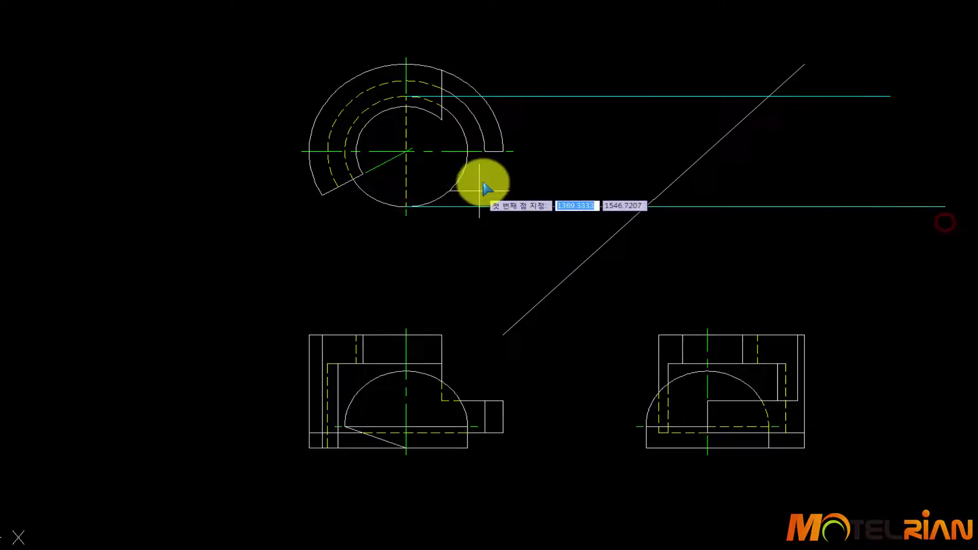
left_click(515, 152)
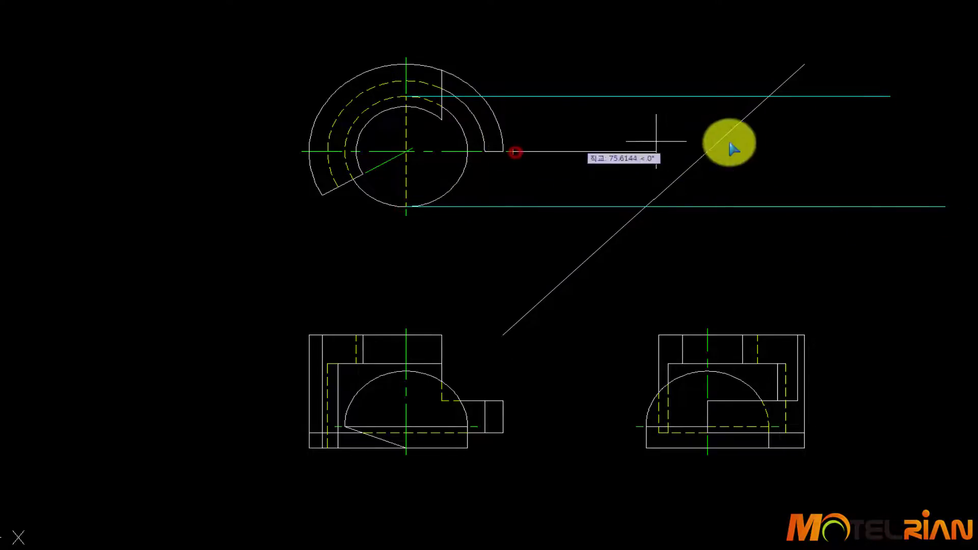
left_click(819, 144)
key("space")
key("space")
Draw vertical projection lines from the diagonal's intersections with the three horizontal projection lines down past the side view.
left_click(707, 151)
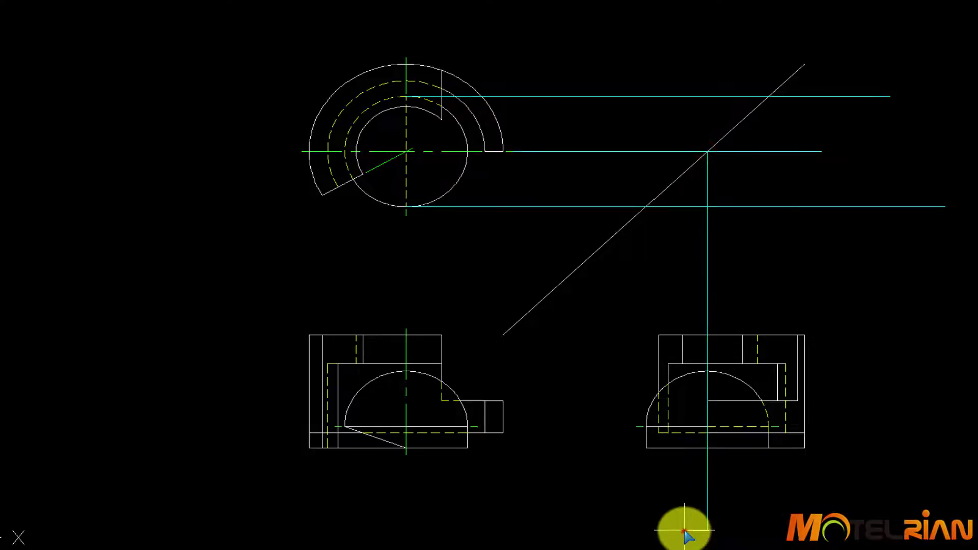
left_click(686, 530)
key("space")
key("space")
left_click(647, 209)
middle_click_drag(648, 485, 631, 391)
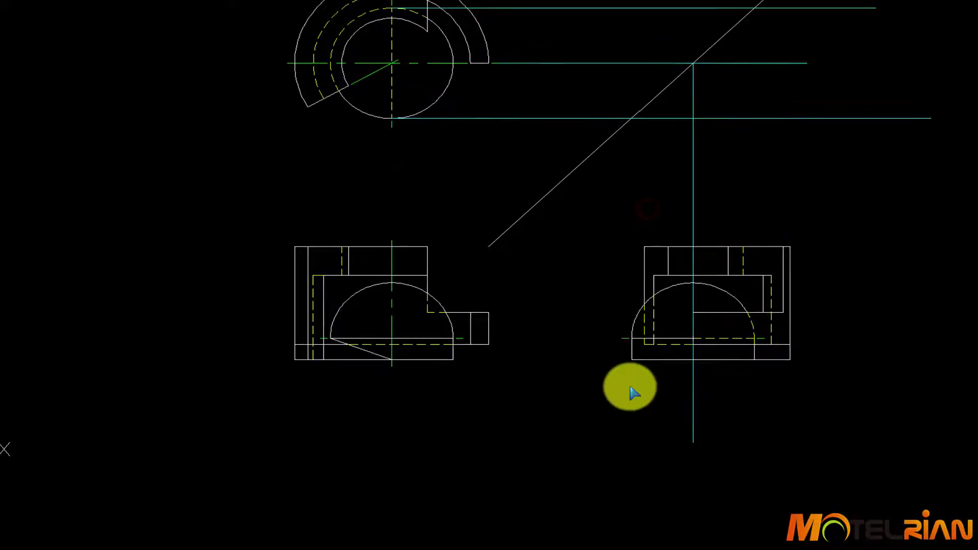
left_click(632, 461)
key("space")
key("space")
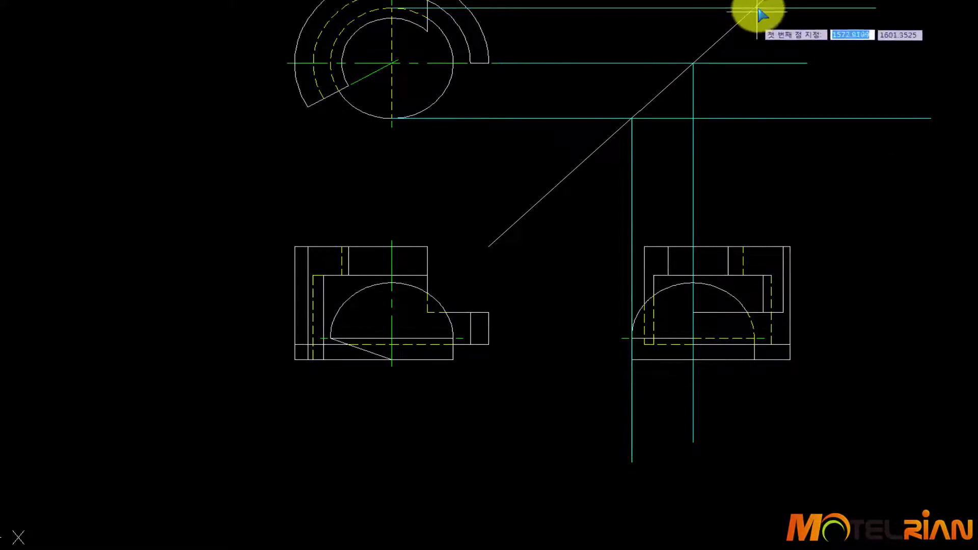
left_click(754, 8)
left_click(754, 457)
key("space")
key("space")
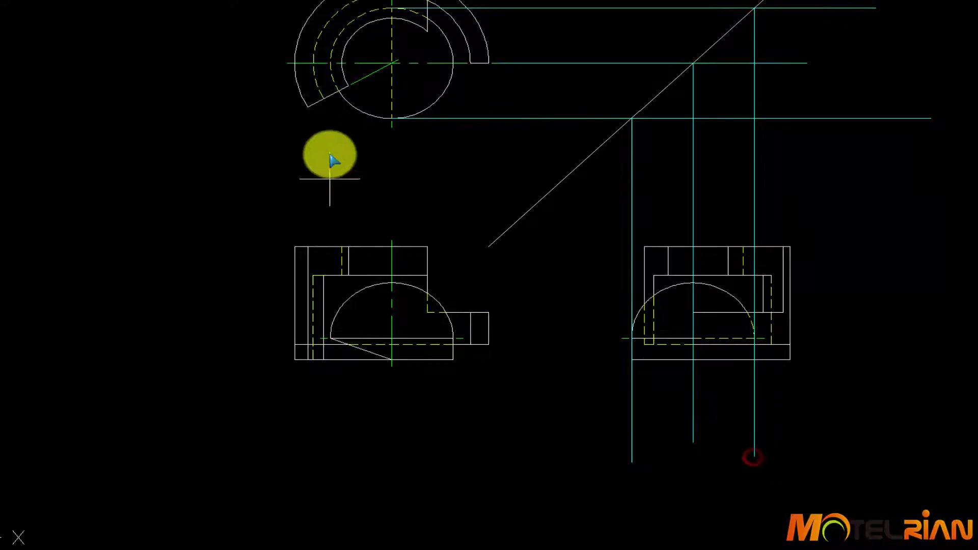
Draw vertical projection lines from the top view circle's left and right extremes and its vertical centre line down past the front view.
left_click(331, 64)
left_click(387, 481)
key("Return")
key("Return")
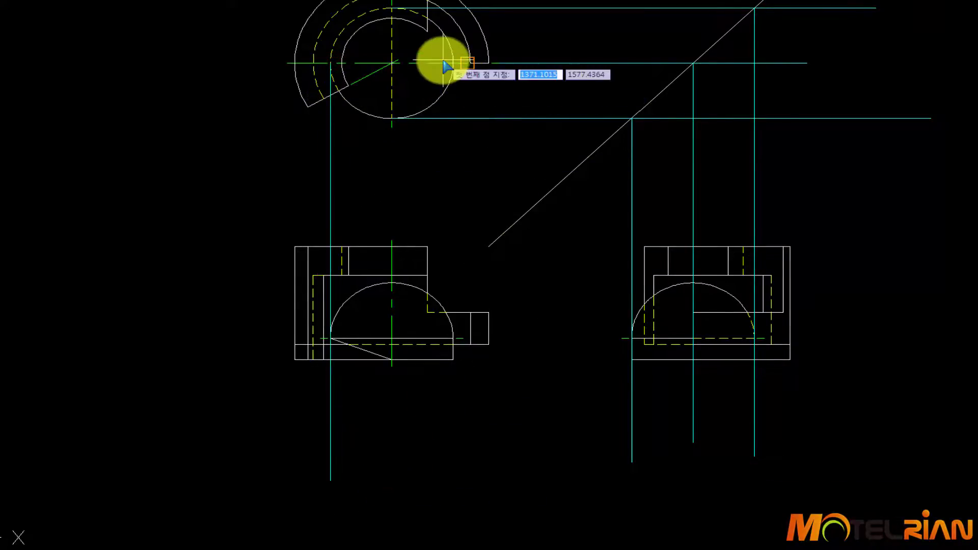
left_click(452, 64)
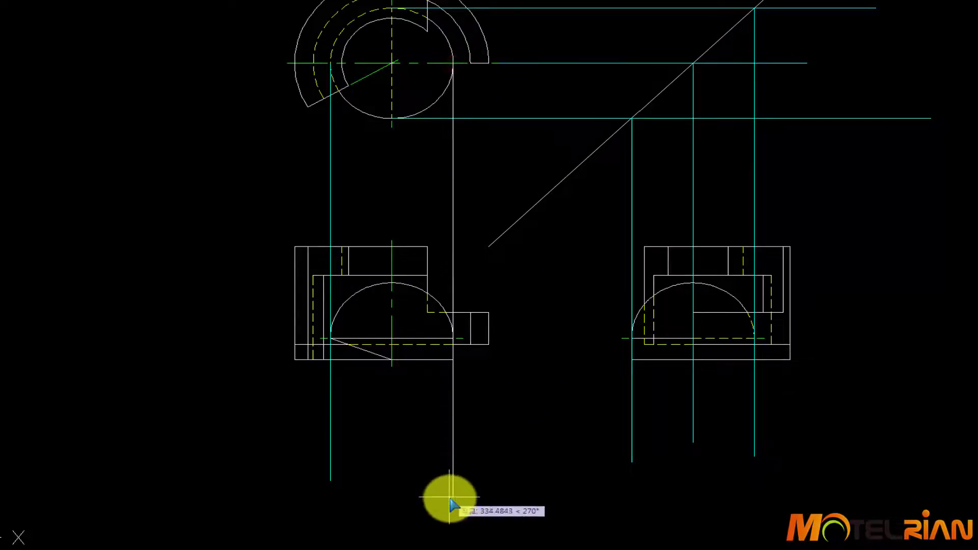
left_click(451, 496)
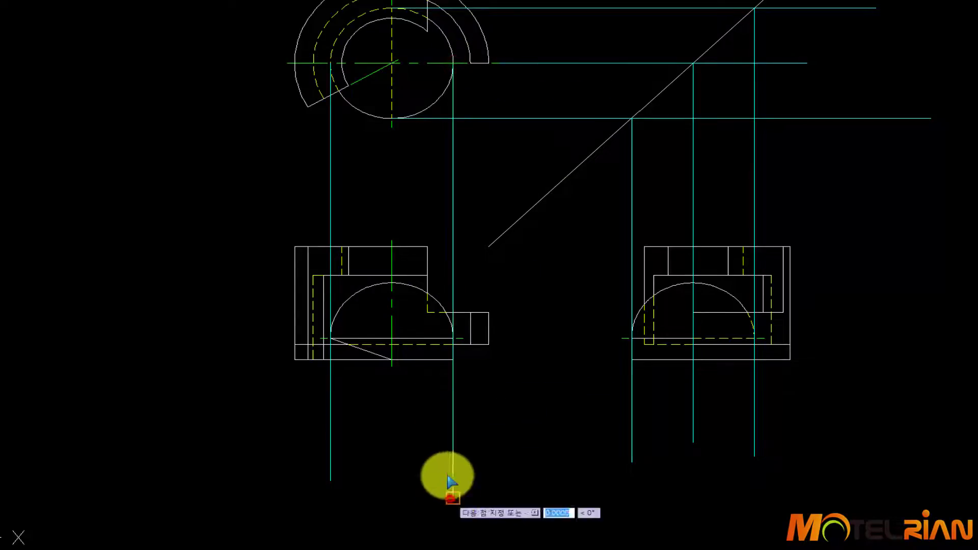
left_click(393, 124)
Extend the front view's slanted line to the vertical projection line from the circle's right extreme.
scroll(409, 489, "up", 5)
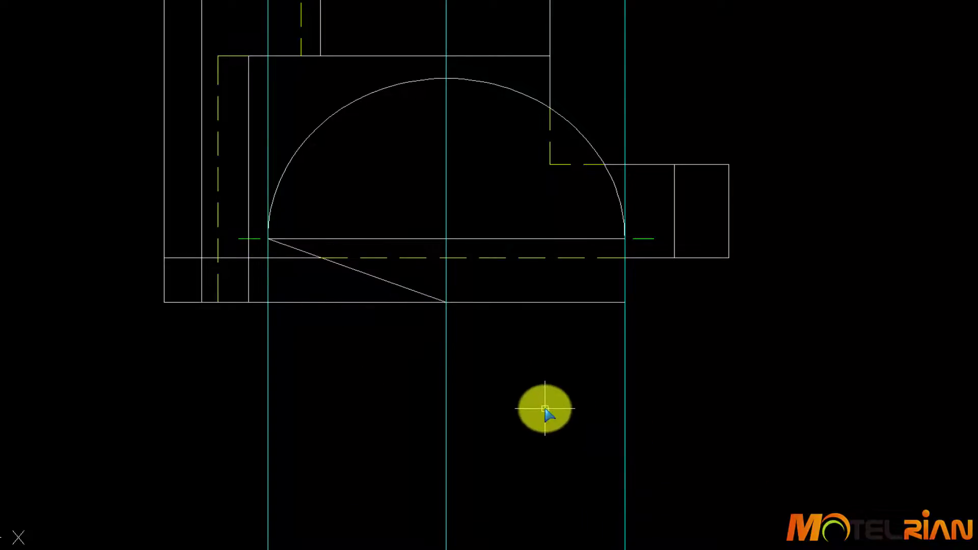
key("Return")
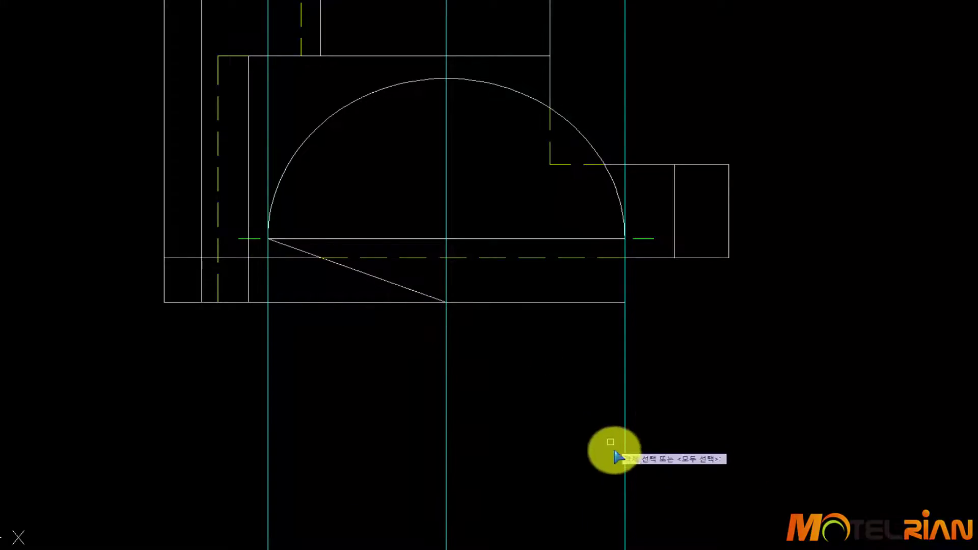
left_click(628, 461)
key("Return")
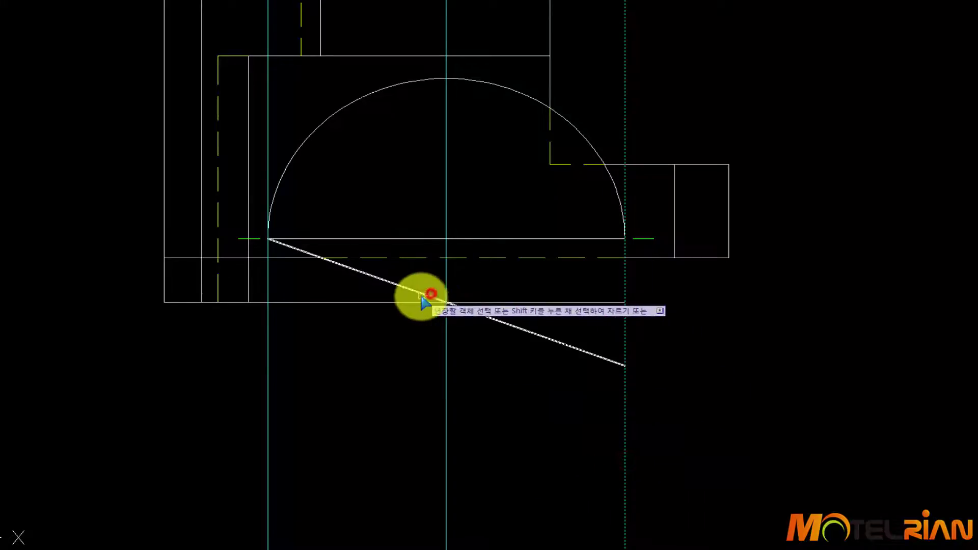
Finish extending the front view's slanted line and draw a horizontal projection line from its horizontal centre line past the side view.
left_click(427, 295)
key("Return")
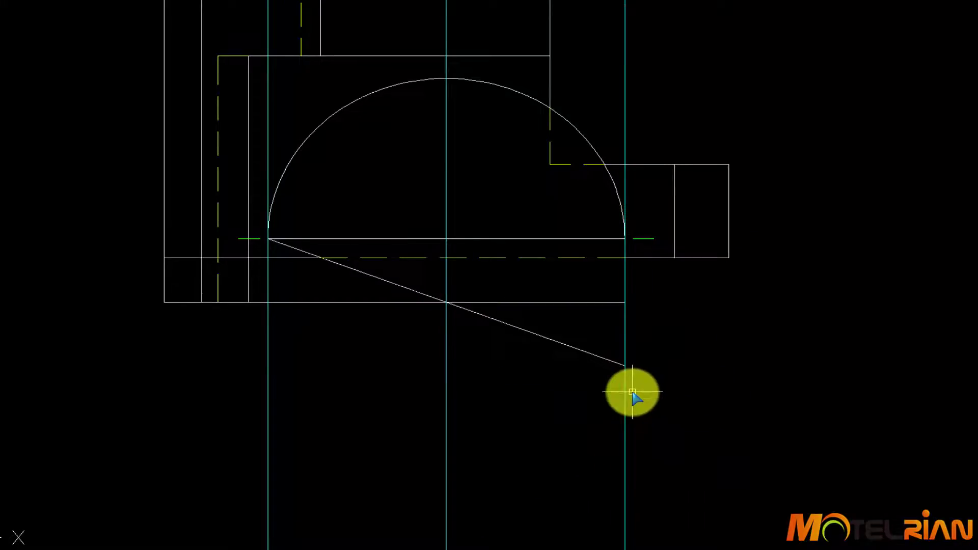
type("l")
key("Return")
scroll(835, 376, "down", 2)
middle_click_drag(867, 361, 527, 315)
left_click(455, 268)
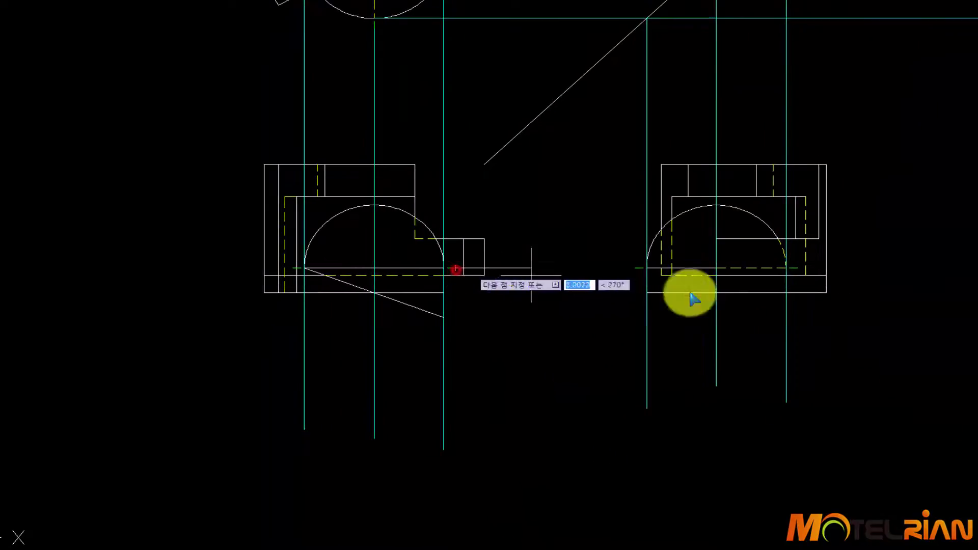
left_click(892, 293)
key("Return")
key("Return")
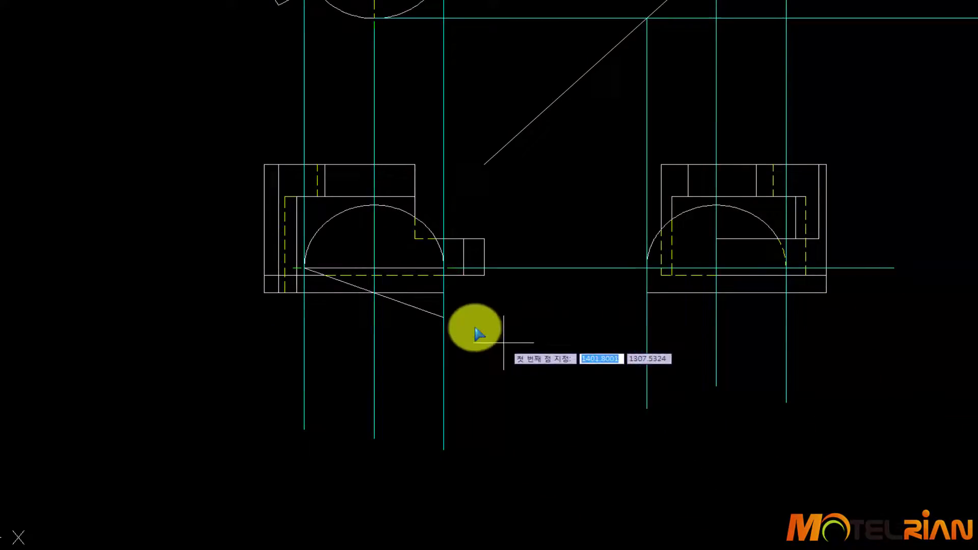
Draw horizontal projection lines from the front view's lower right corner and the slanted line's lower end past the side view.
left_click(443, 293)
left_click(920, 318)
key("Return")
key("Return")
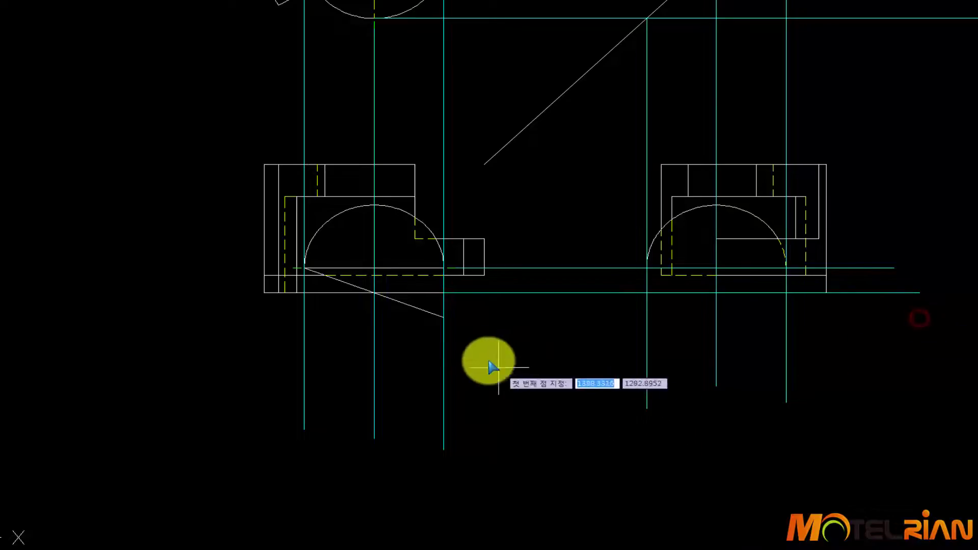
left_click(440, 319)
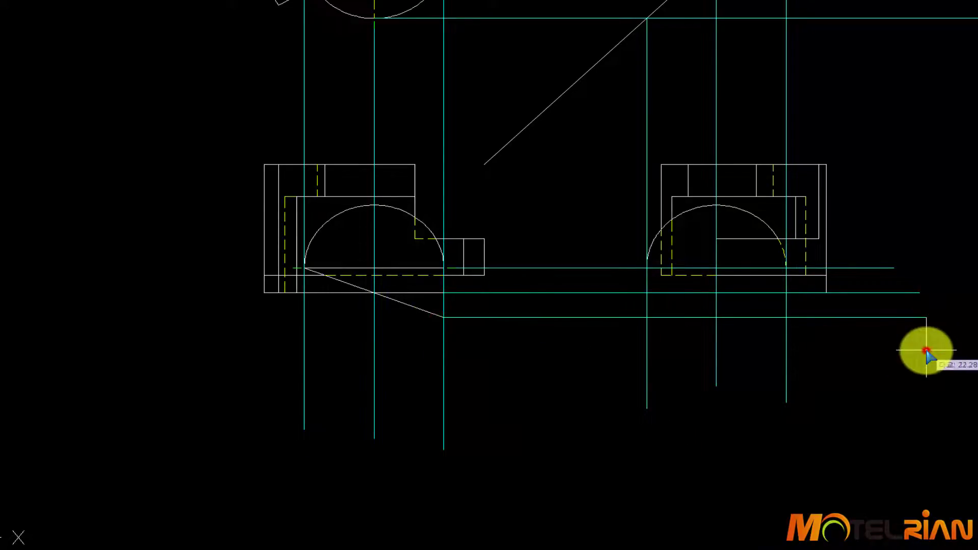
left_click(926, 350)
key("Return")
Draw an ellipse in the side view spanning the outer vertical projection lines along the middle horizontal one, reaching up to the highest horizontal one.
scroll(786, 295, "up", 4)
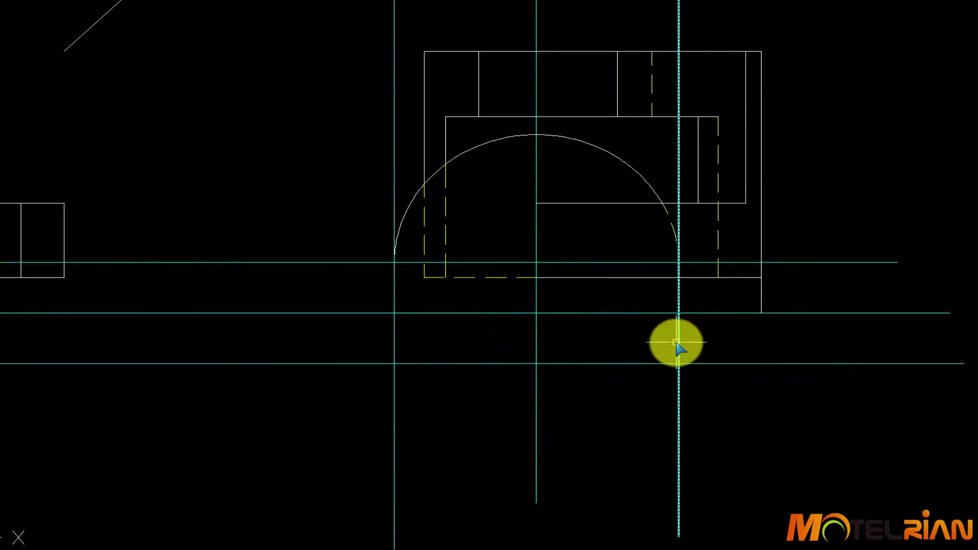
type("el")
key("Return")
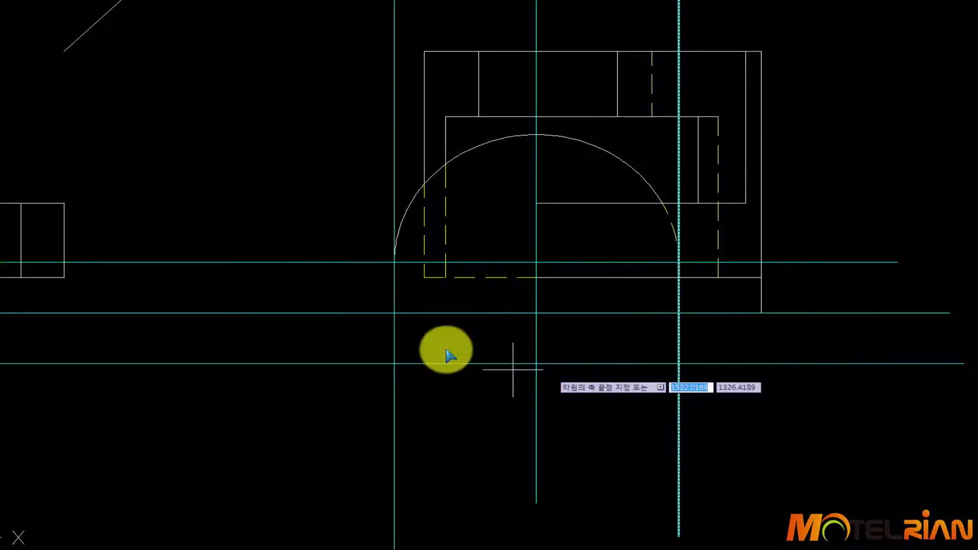
left_click(395, 313)
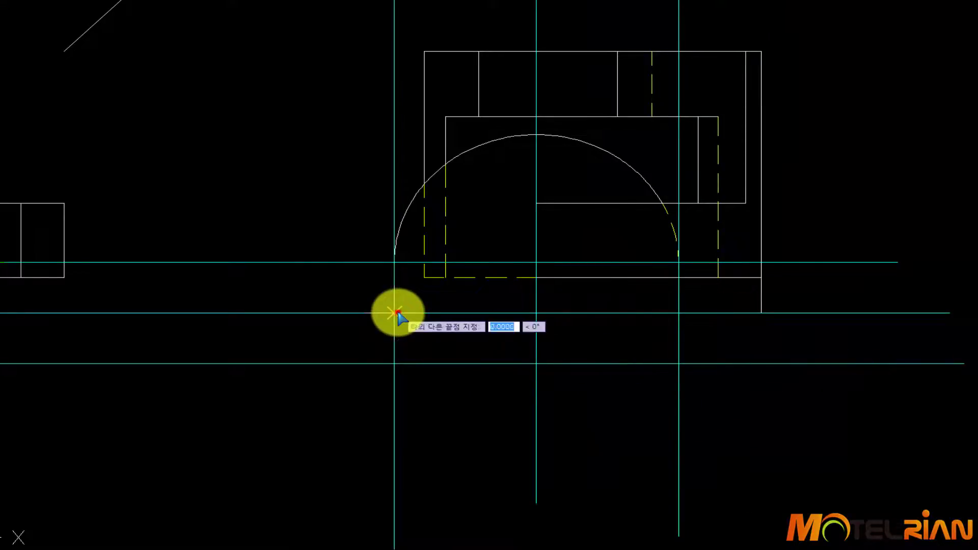
left_click(679, 312)
left_click(536, 262)
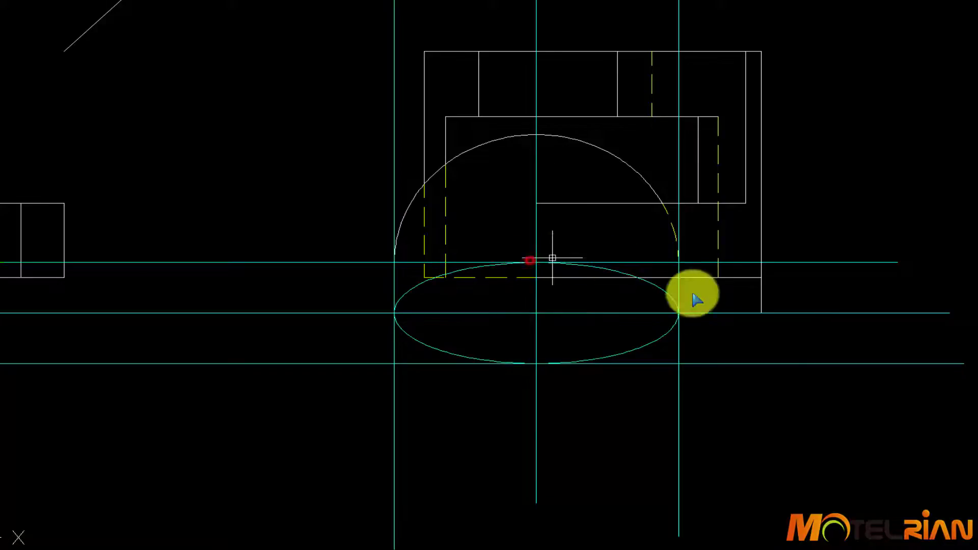
Delete all horizontal and vertical projection lines across the three views, keeping the ellipse and the diagonal line.
left_click(971, 404)
left_click(833, 183)
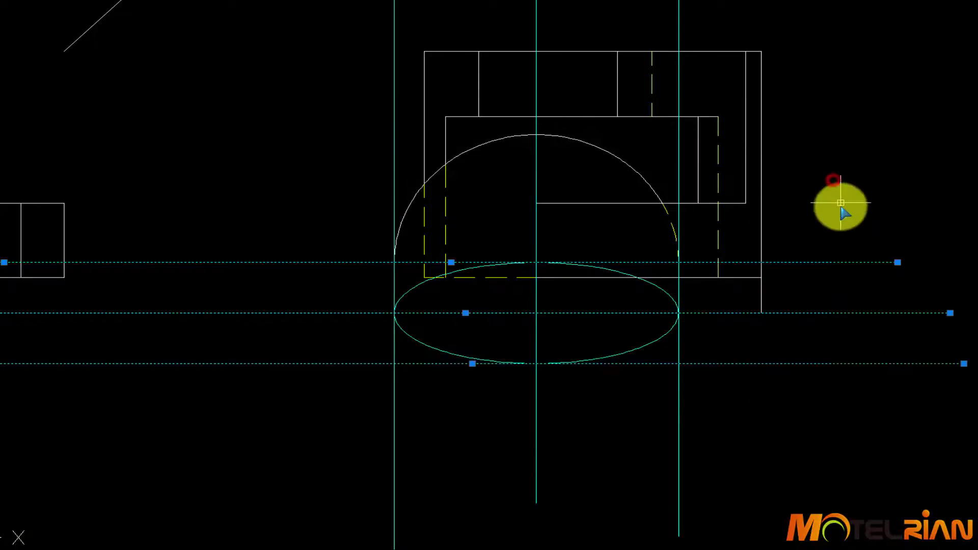
scroll(840, 208, "down", 4)
left_click(133, 366)
middle_click_drag(483, 275, 469, 505)
left_click(904, 321)
left_click(776, 156)
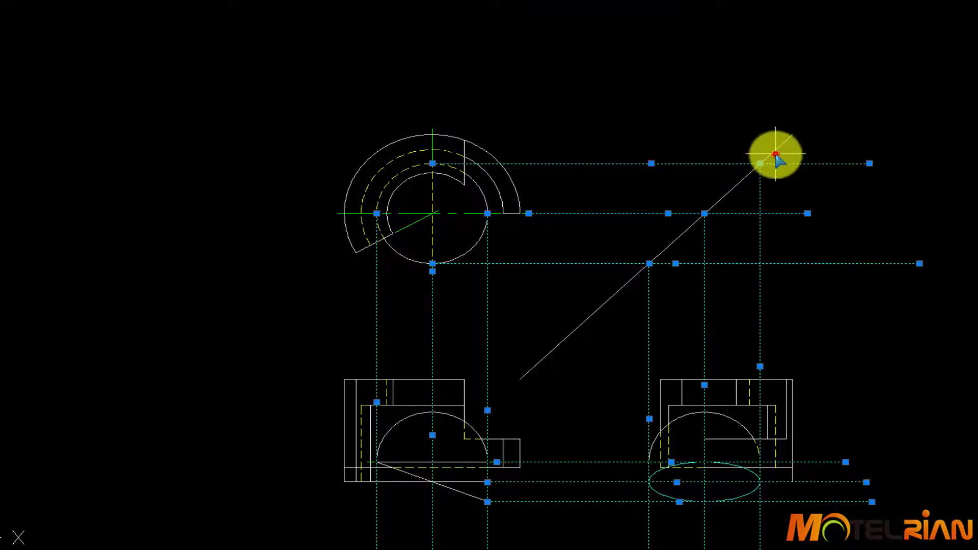
key("Delete")
Trim the slanted line below the front view's base line and the lower half of the side view's ellipse.
middle_click_drag(505, 327, 489, 249)
scroll(463, 336, "up", 2)
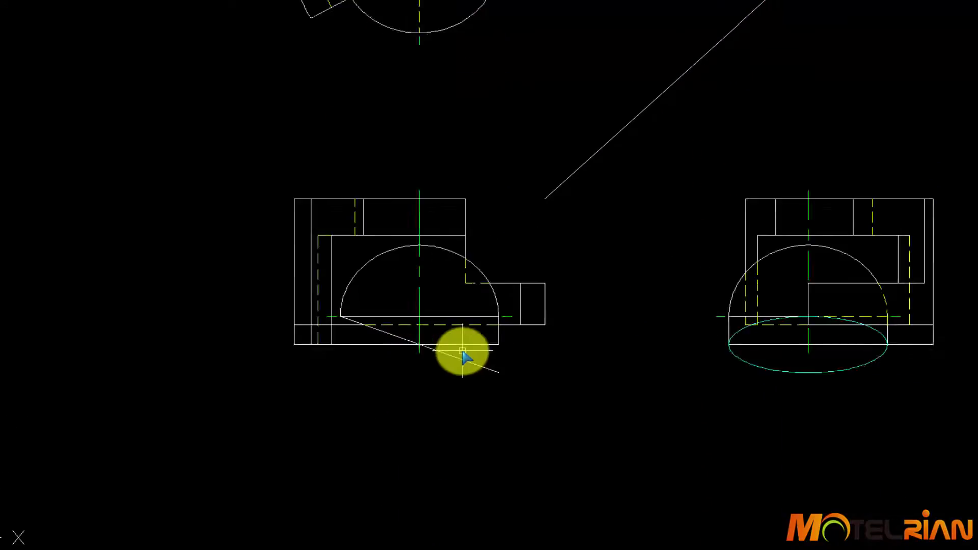
scroll(456, 364, "up", 2)
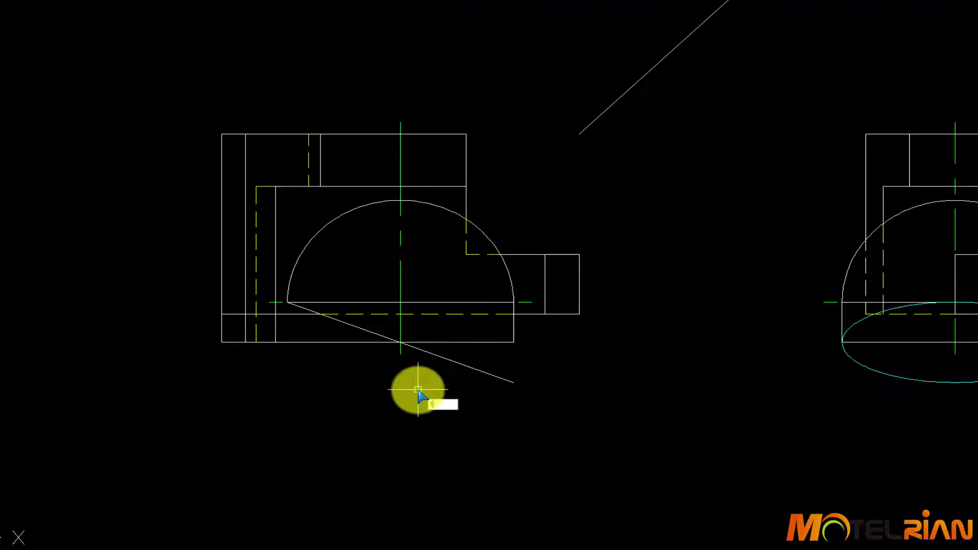
type("r")
key("Return")
left_click(508, 387)
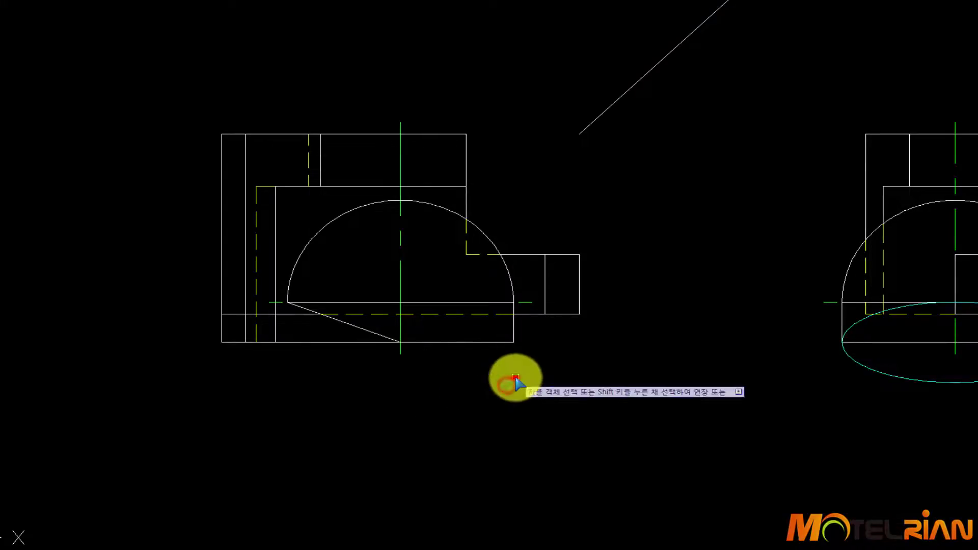
middle_click_drag(902, 410, 627, 402)
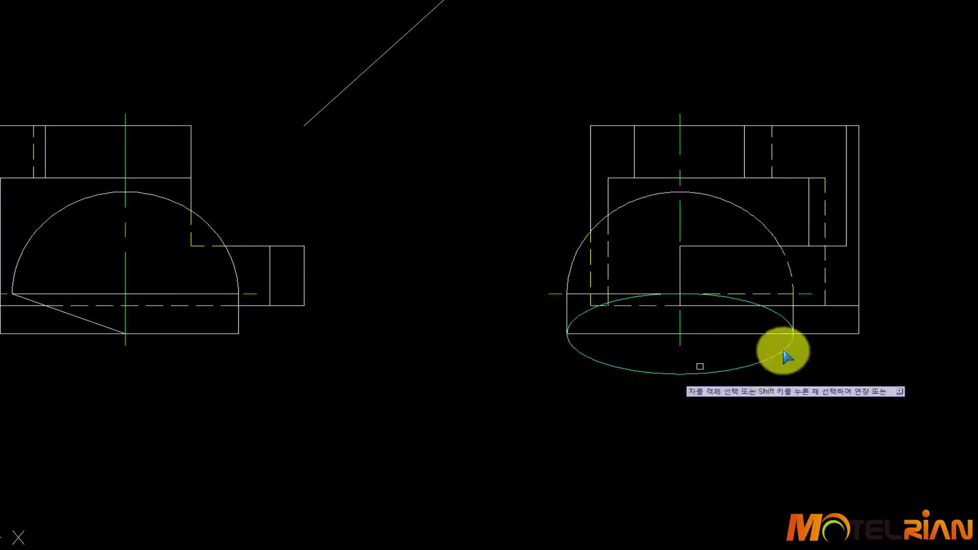
left_click(757, 363)
Move the remaining upper half of the side view's ellipse to the hidden layer.
scroll(779, 332, "up", 2)
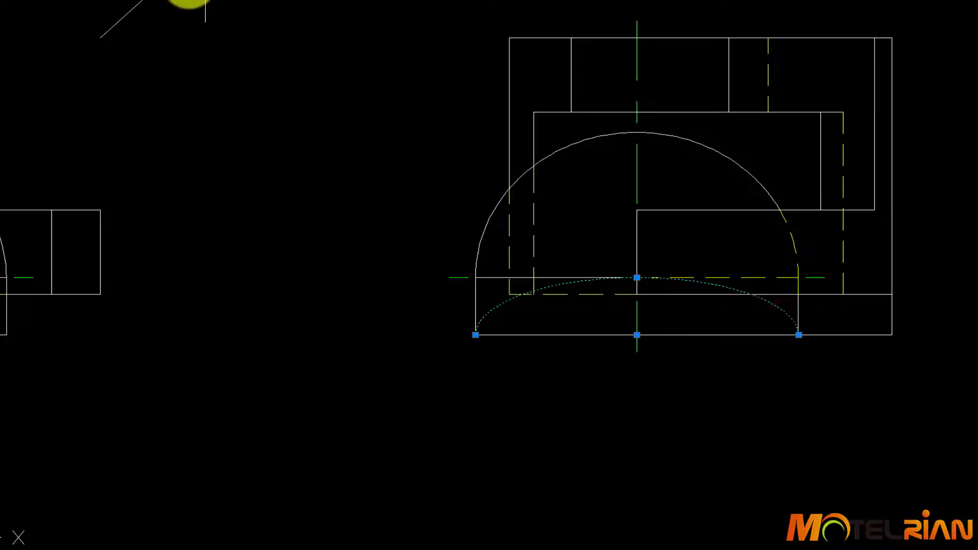
left_click(189, 1)
left_click(174, 22)
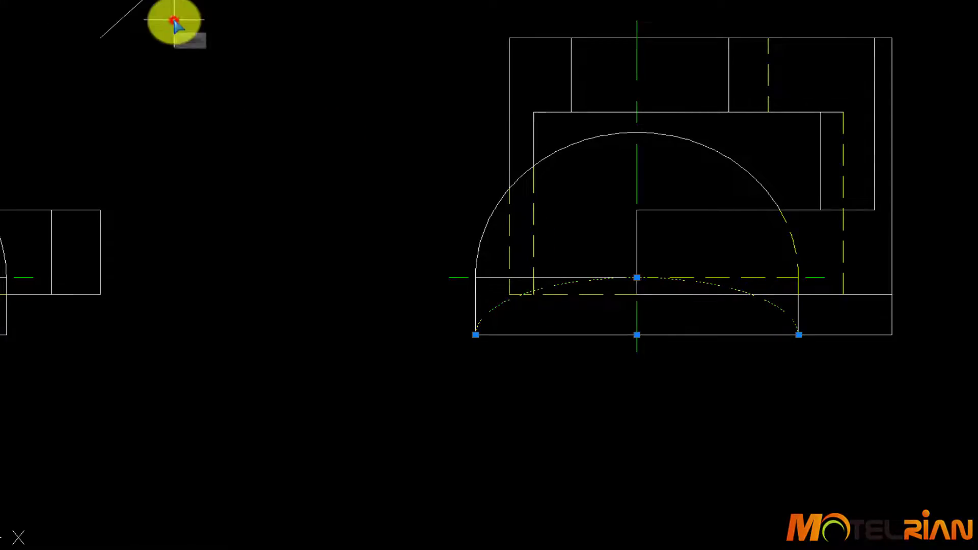
key("Escape")
scroll(594, 380, "down", 4)
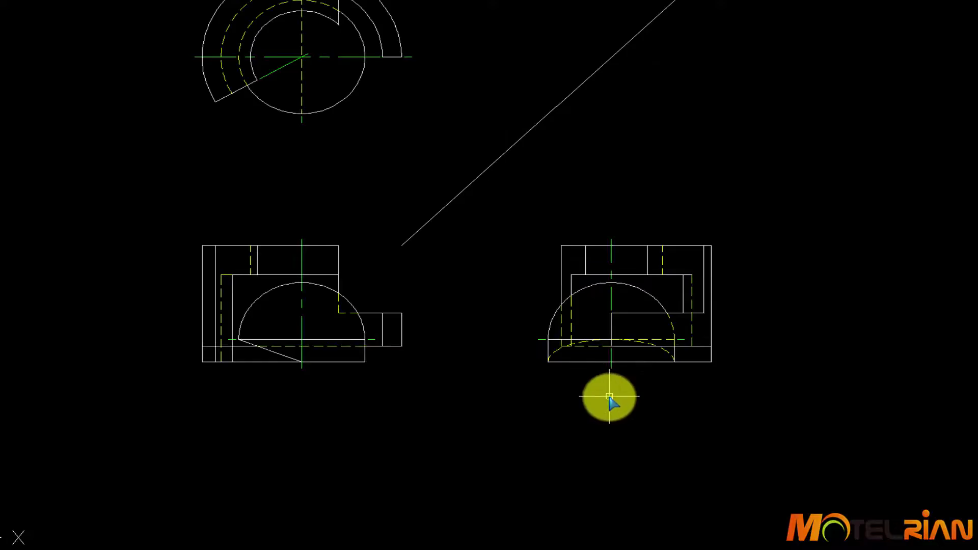
middle_click_drag(585, 444, 609, 465)
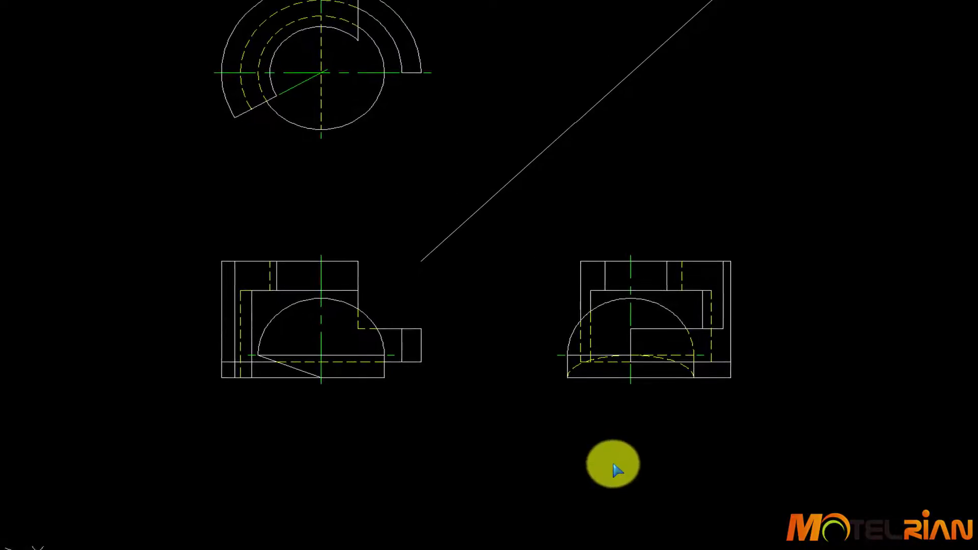
scroll(546, 284, "down", 2)
middle_click_drag(583, 232, 564, 240)
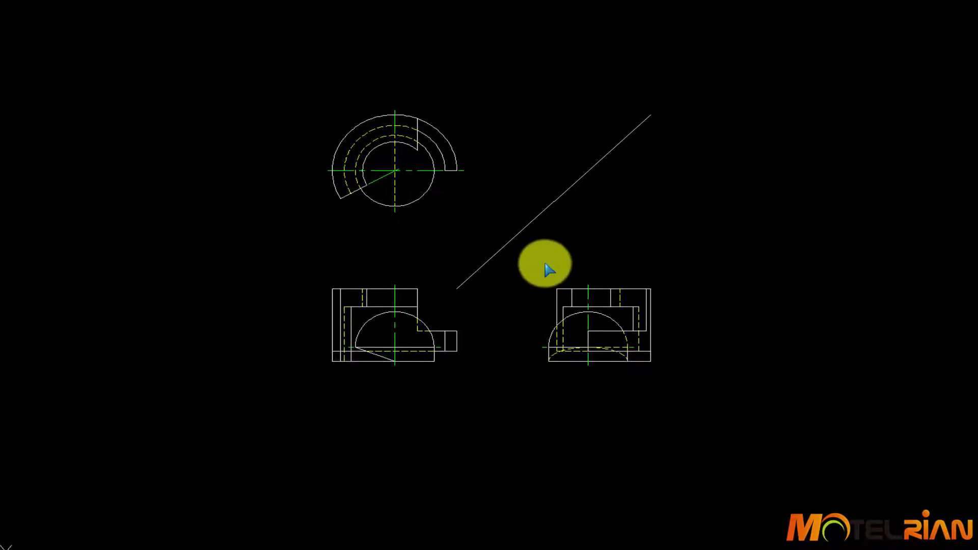
scroll(563, 253, "up", 2)
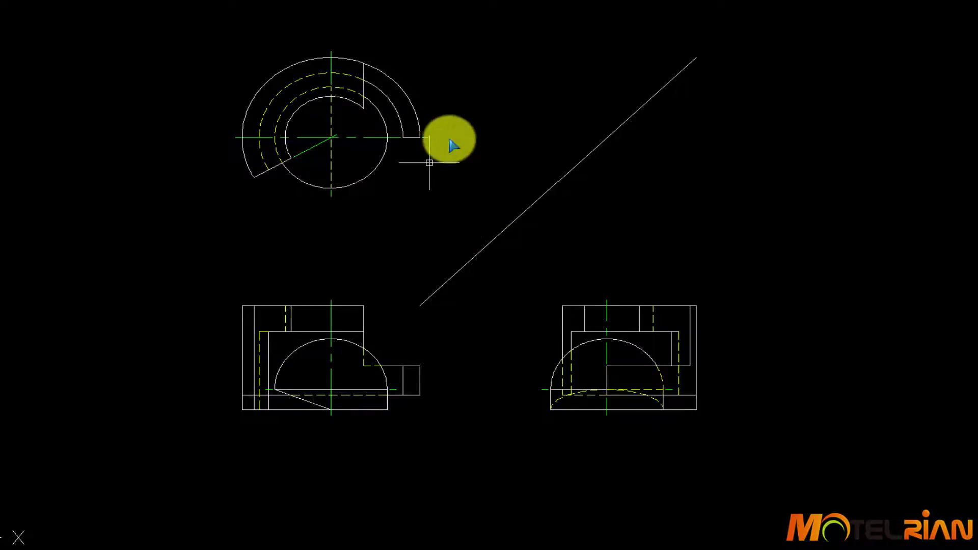
middle_click_drag(455, 143, 448, 171)
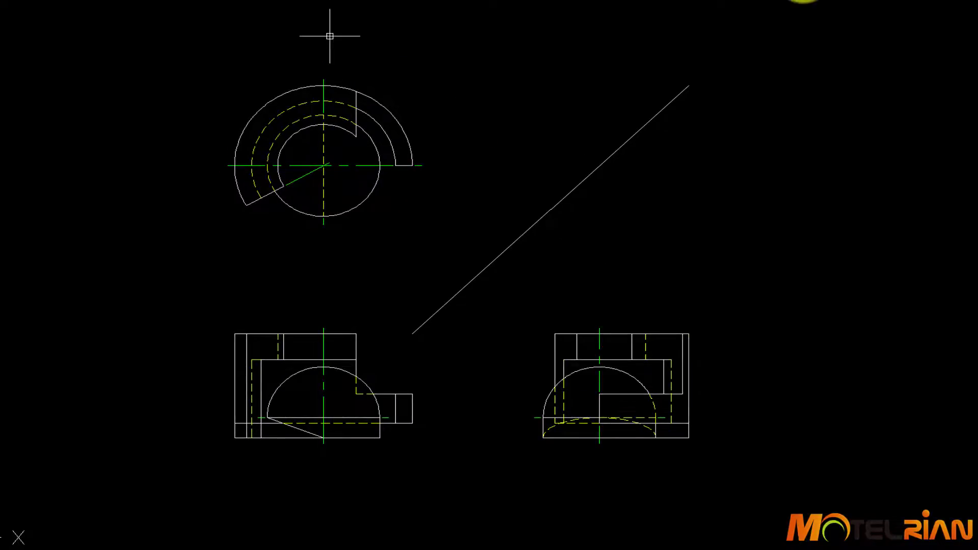
right_click(757, 1)
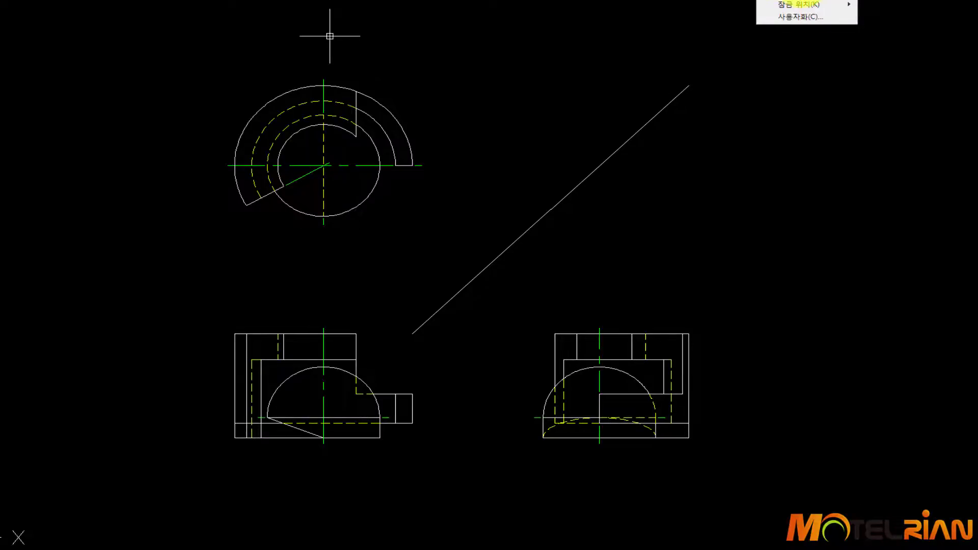
mouse_move(806, 0)
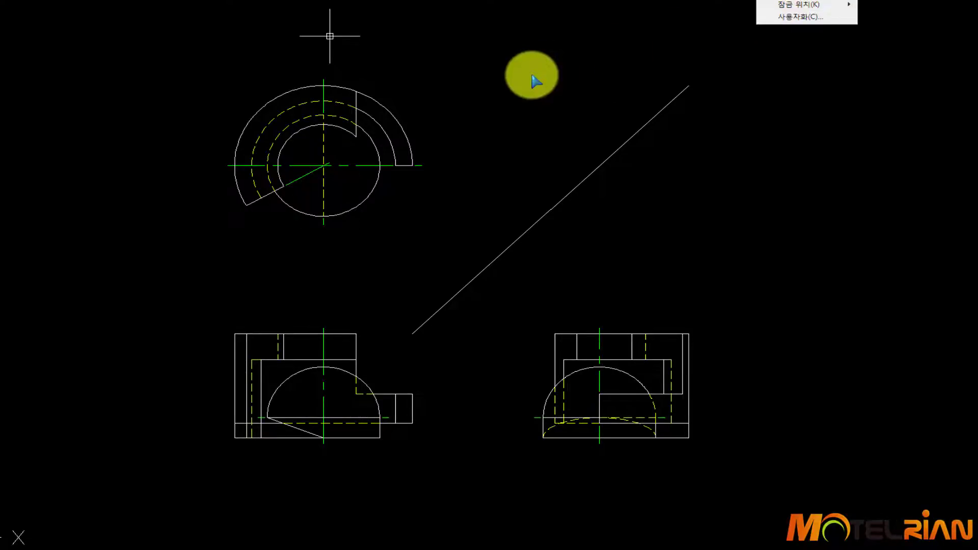
left_click(523, 79)
key("Escape")
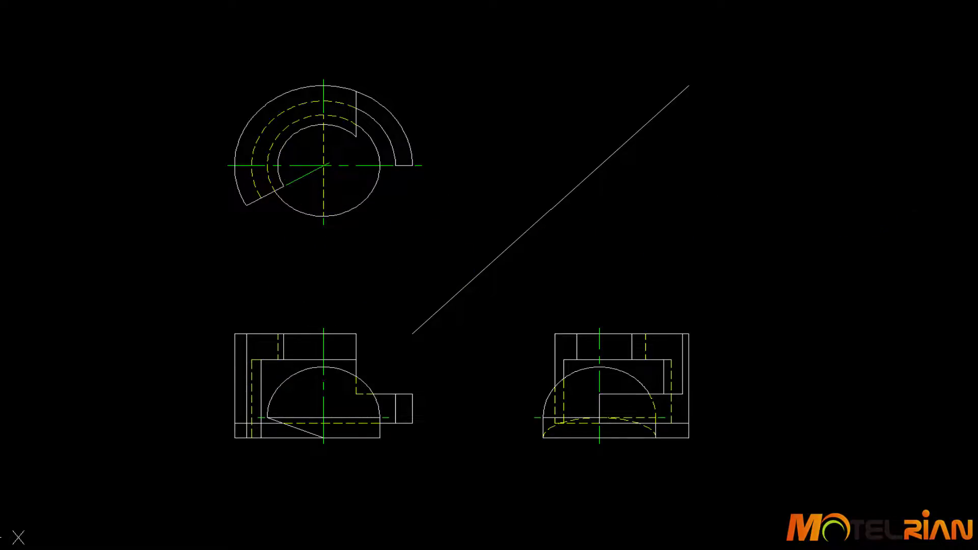
mouse_move(977, 1)
left_mouse_down()
mouse_move(659, 1)
mouse_move(668, 1)
left_mouse_up()
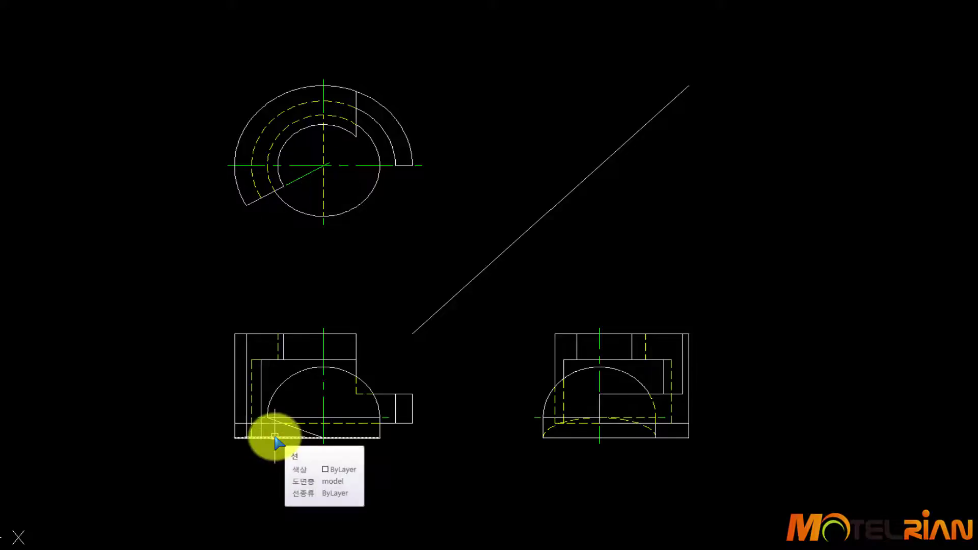
Trim away the front view's base line and vertical lines below the lower horizontal edge, left of the slanted line.
scroll(275, 444, "up", 2)
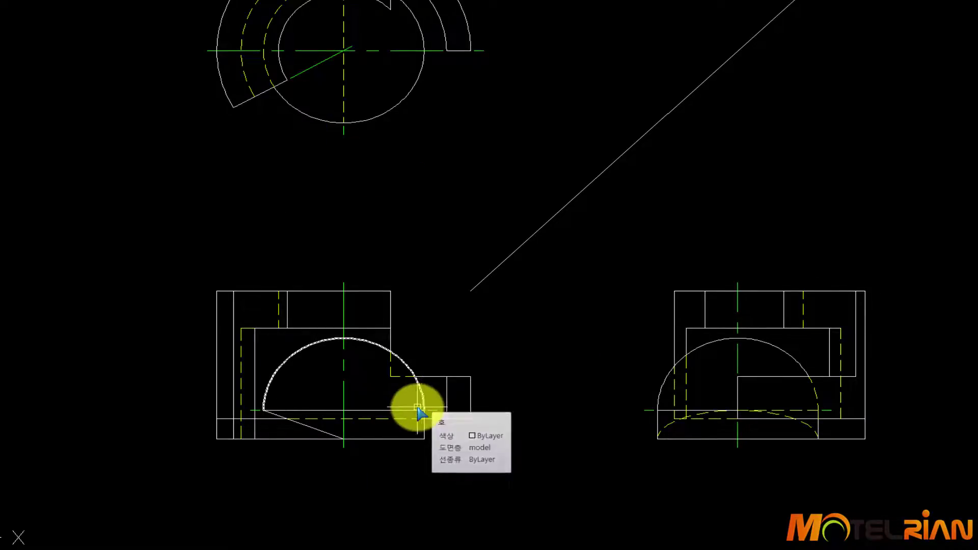
middle_click_drag(419, 406, 497, 323)
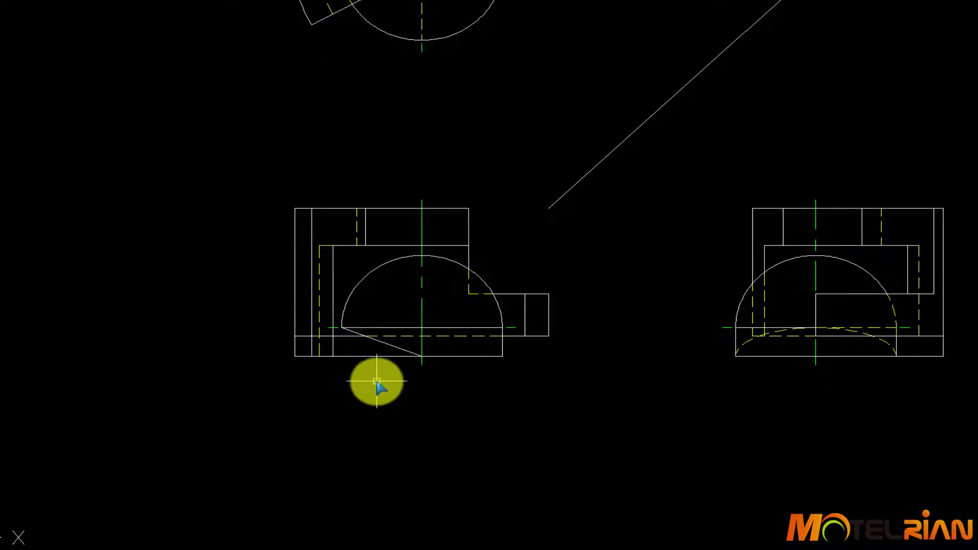
scroll(378, 383, "up", 2)
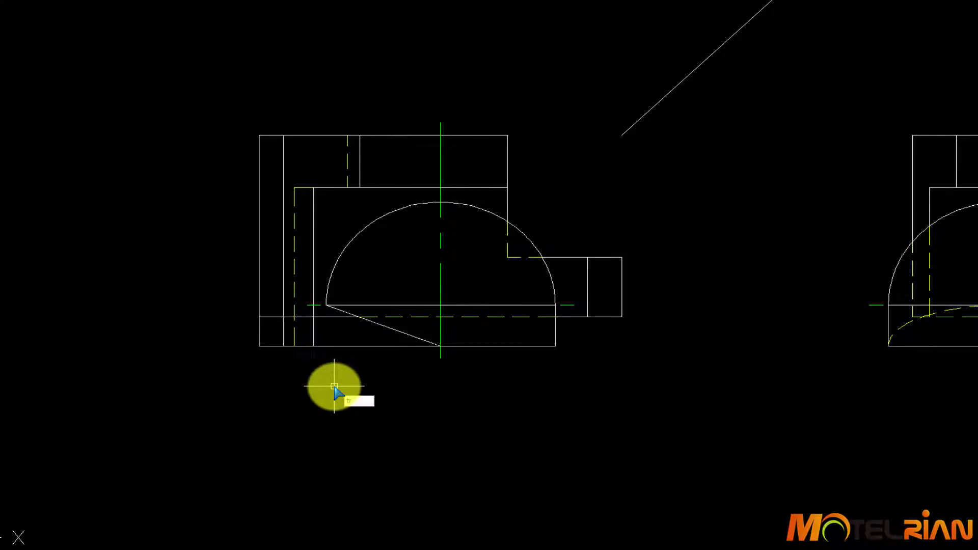
left_click(356, 392)
left_click(185, 337)
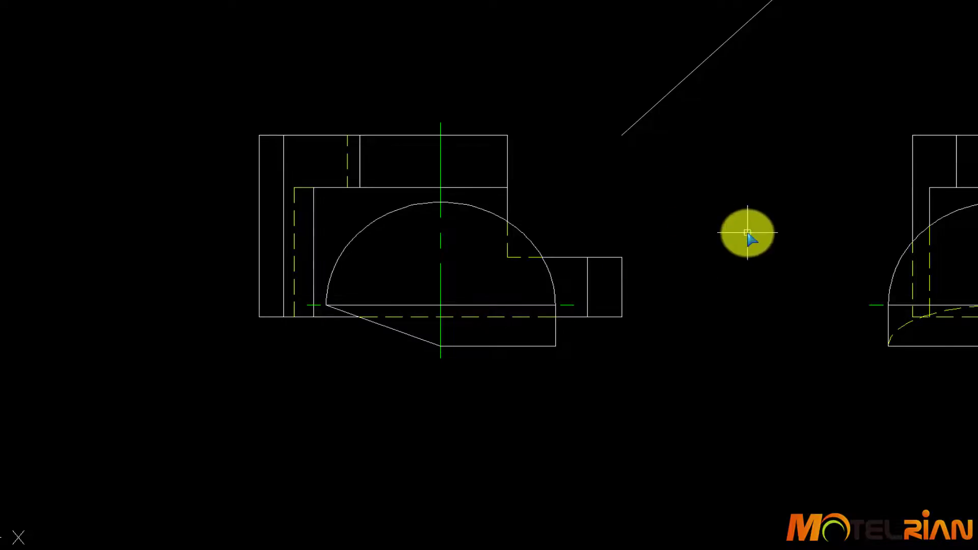
Turn off the model layer, leaving only the hidden and centre lines displayed in the three views.
scroll(754, 227, "down", 3)
middle_click_drag(566, 305, 533, 337)
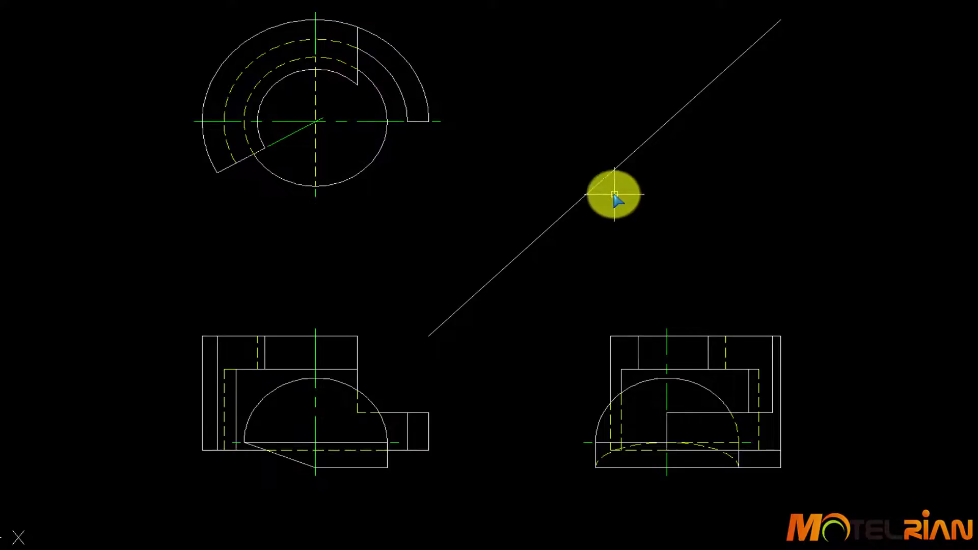
left_click(172, 1)
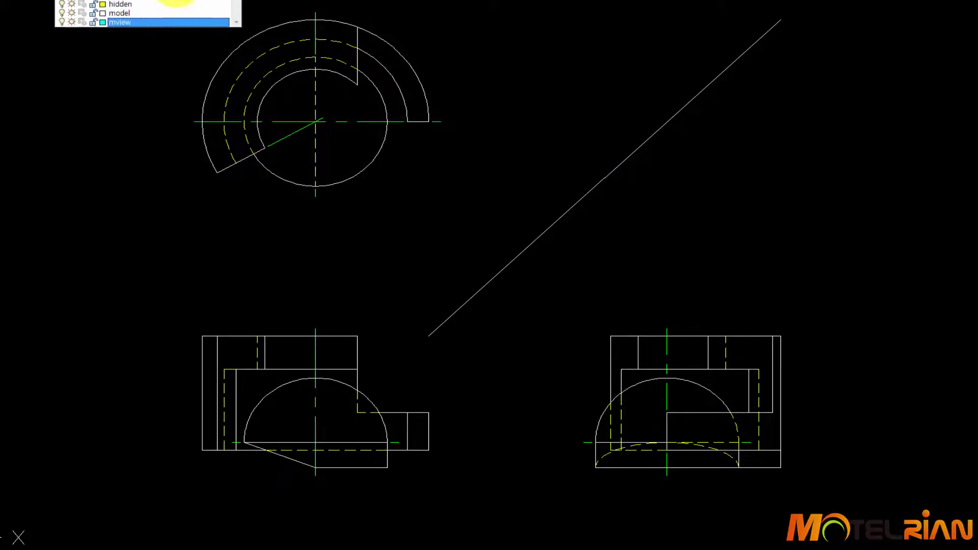
left_click(61, 32)
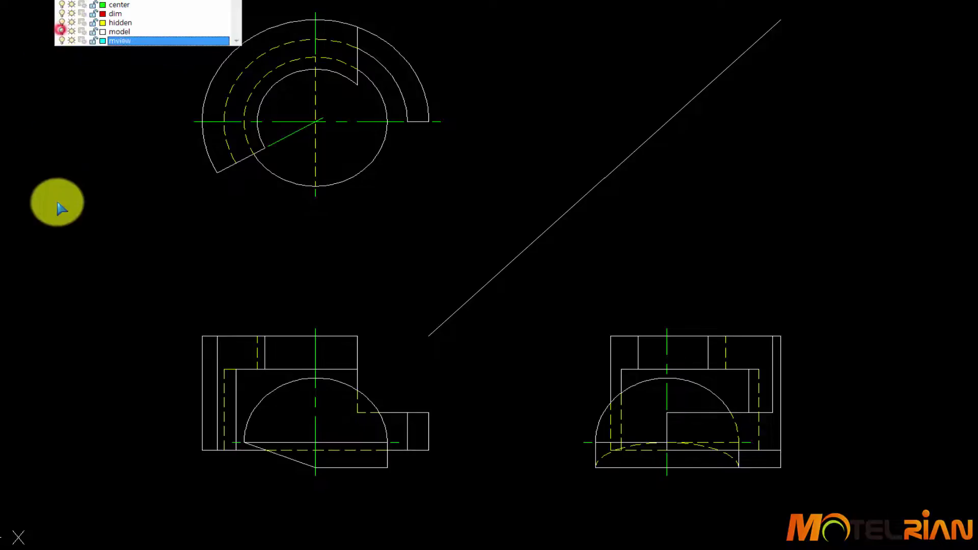
left_click(66, 218)
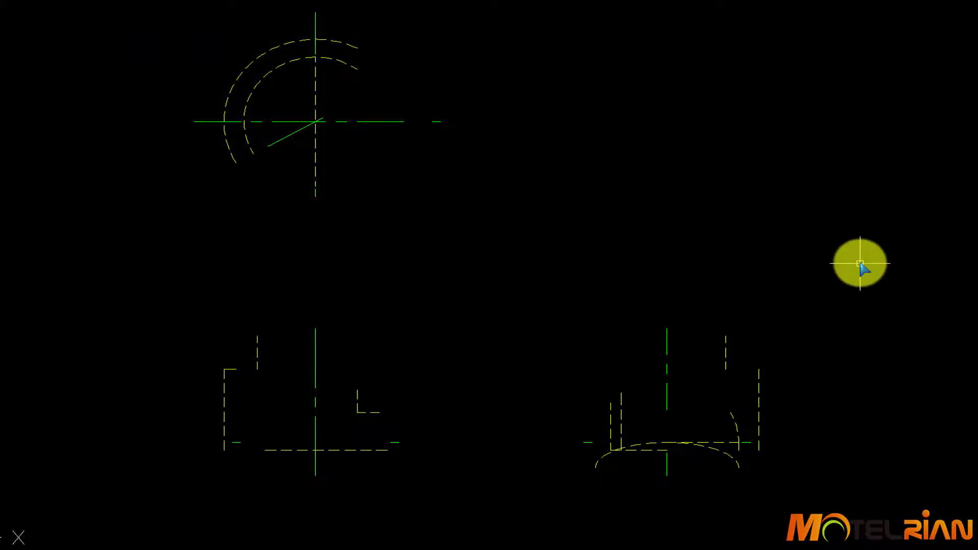
scroll(860, 262, "down", 2)
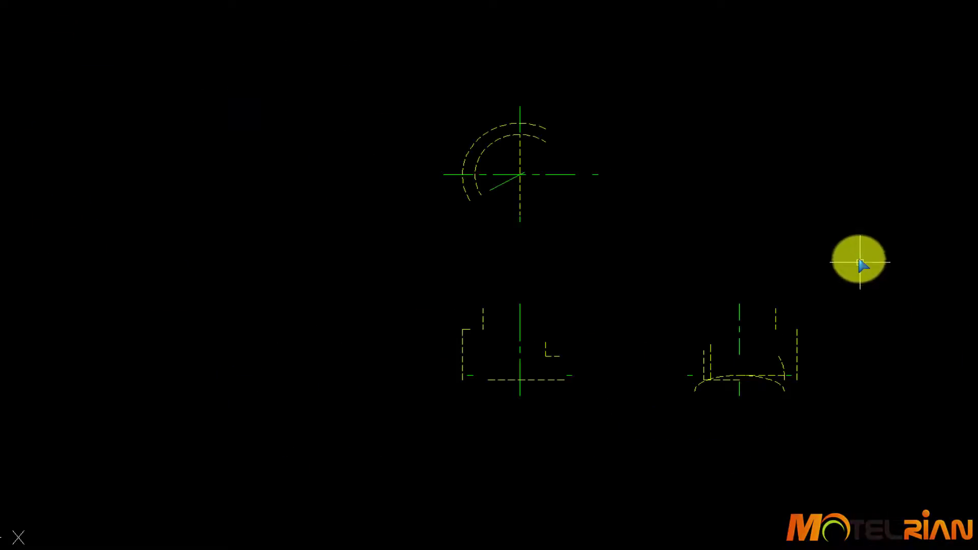
Set the linetype scale of all displayed hidden and centre lines in the three views to 0.5.
scroll(838, 208, "up", 2)
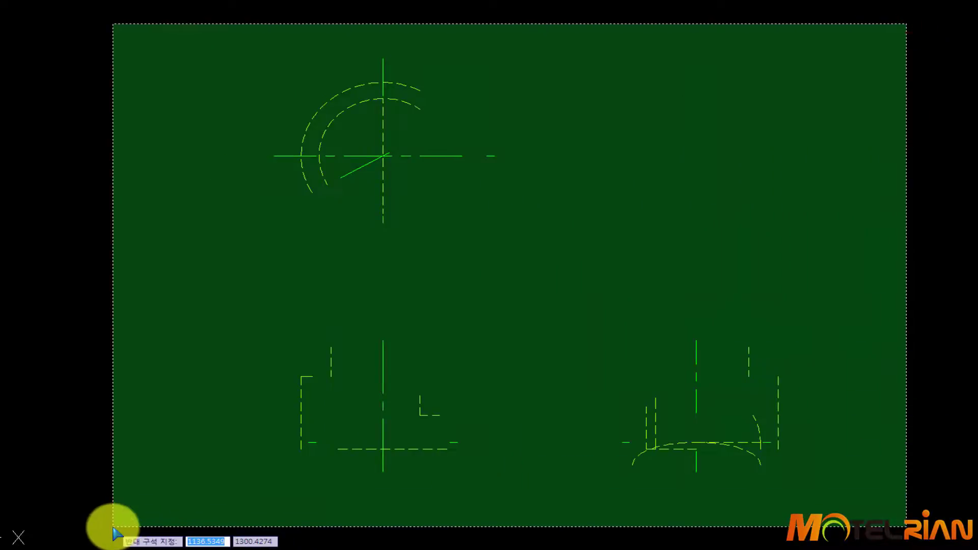
left_click(111, 526)
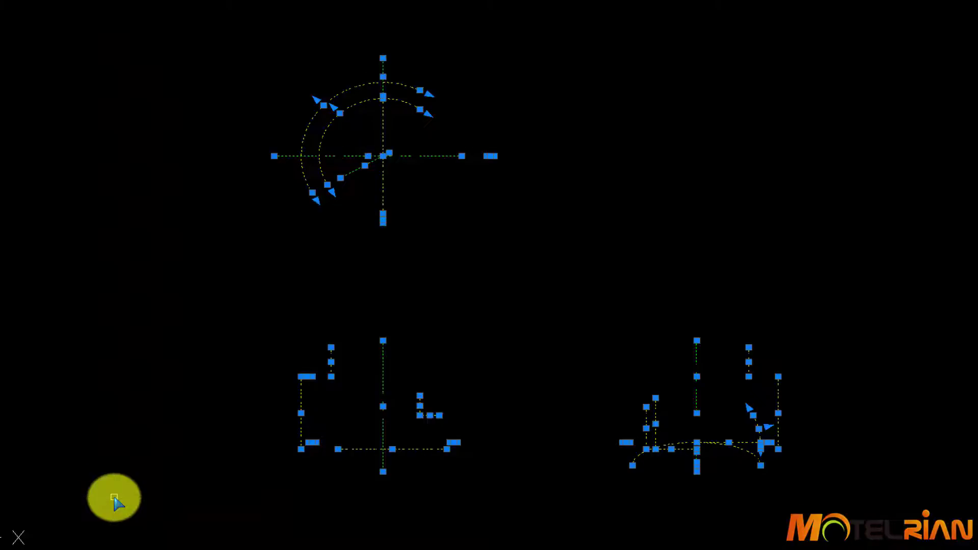
key("ctrl+1")
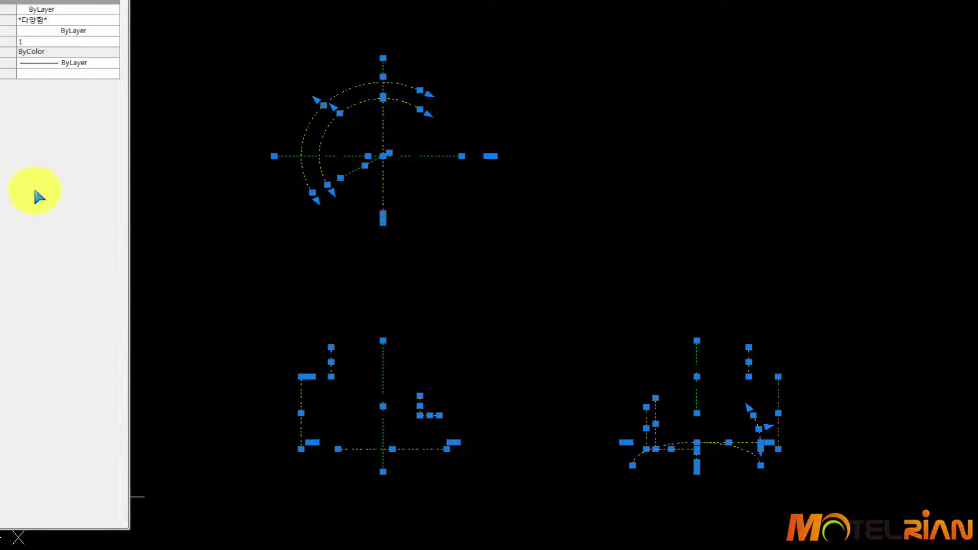
left_click(55, 42)
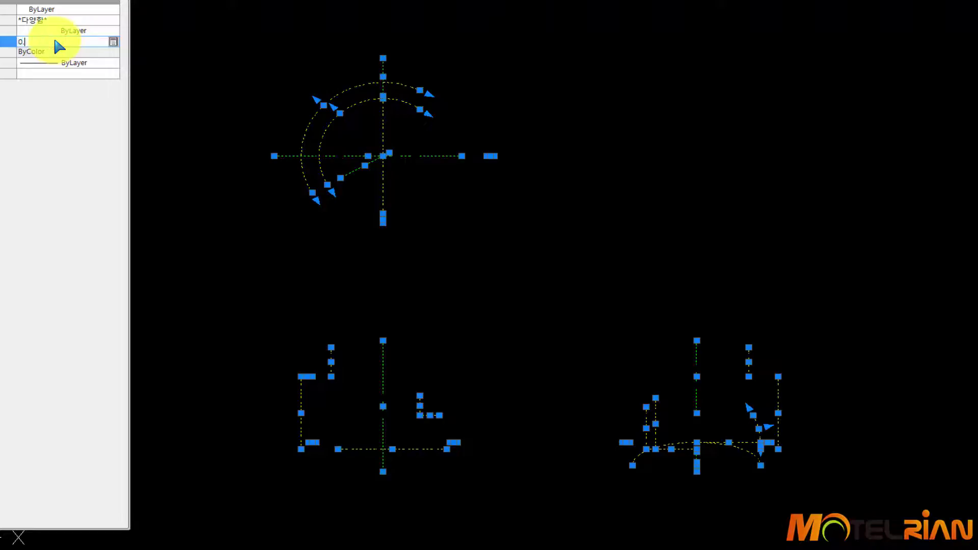
key("Return")
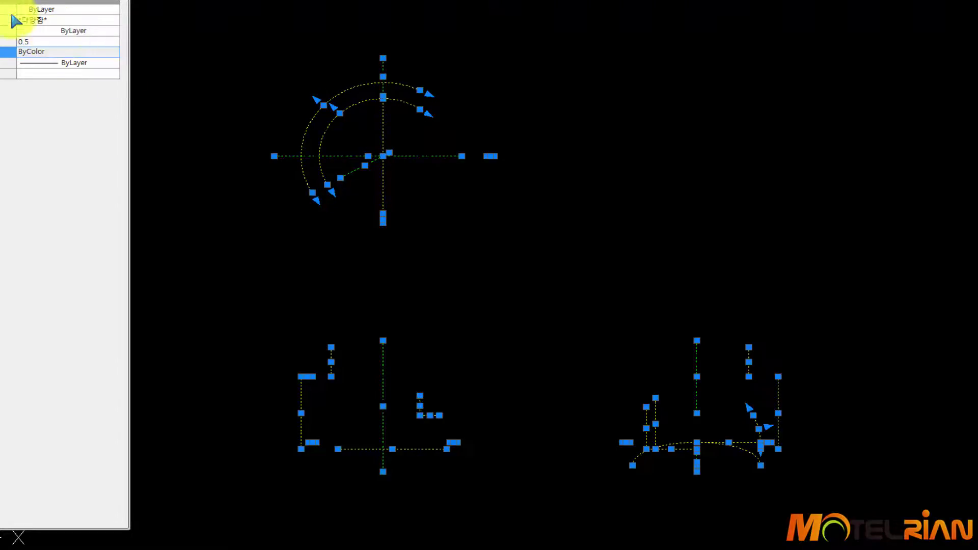
key("ctrl+1")
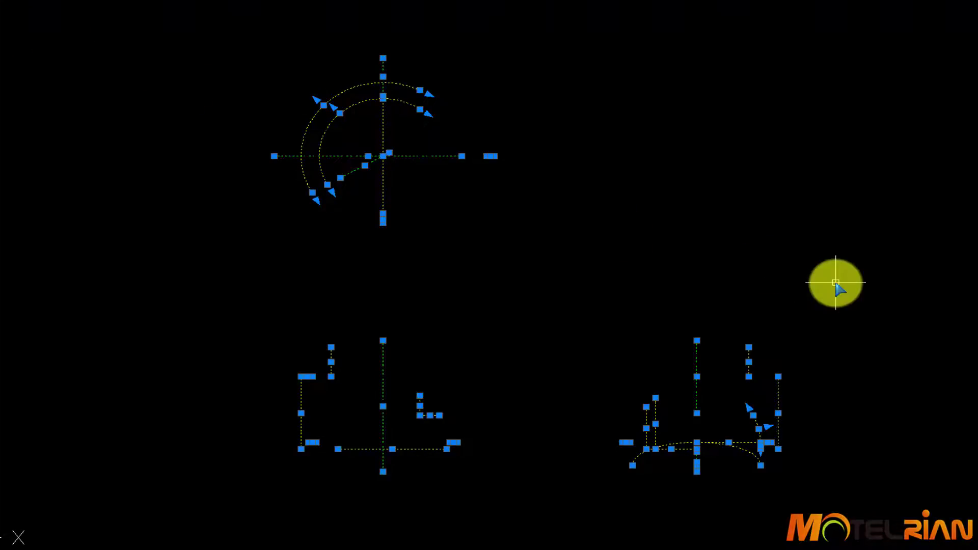
key("Escape")
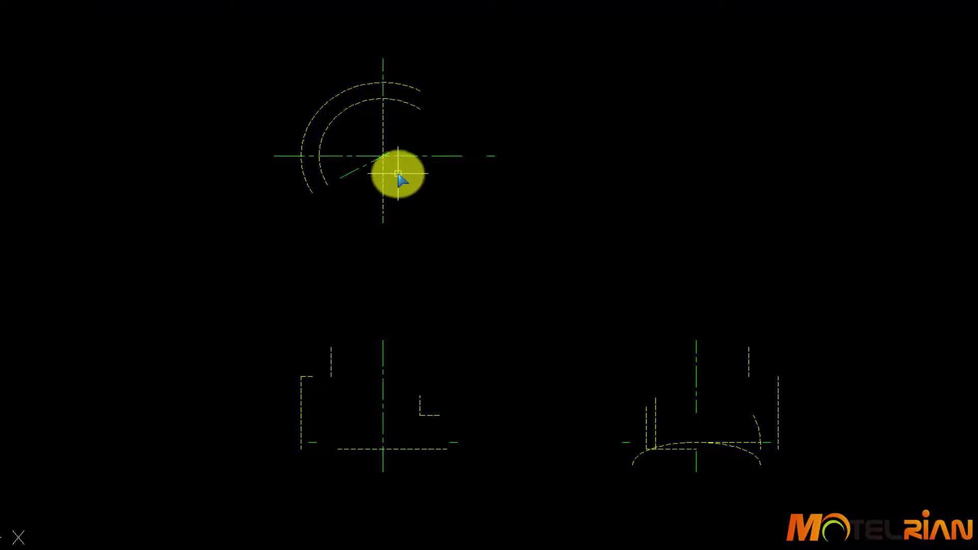
Turn the model layer back on so the three views display their outlines together with the hidden and centre lines.
left_click(177, 1)
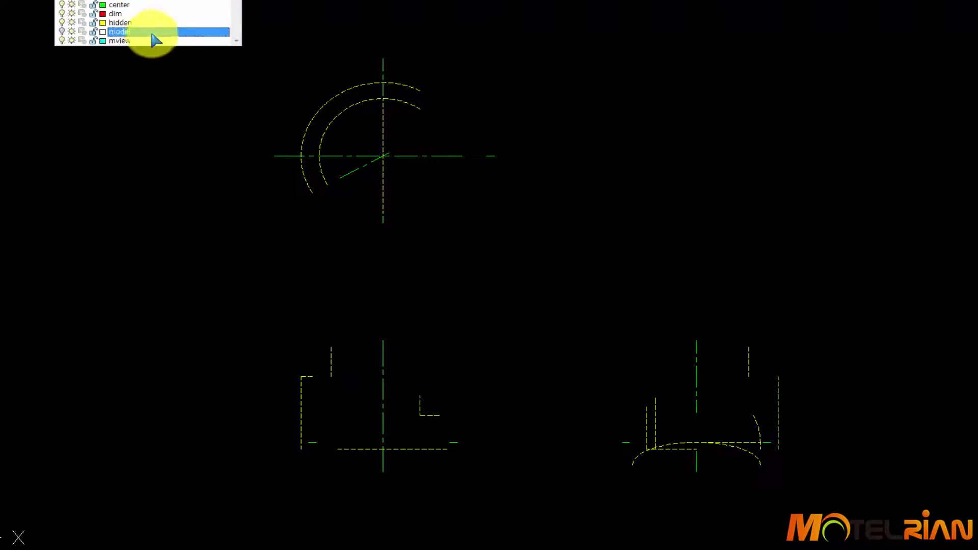
left_click(62, 31)
left_click(80, 258)
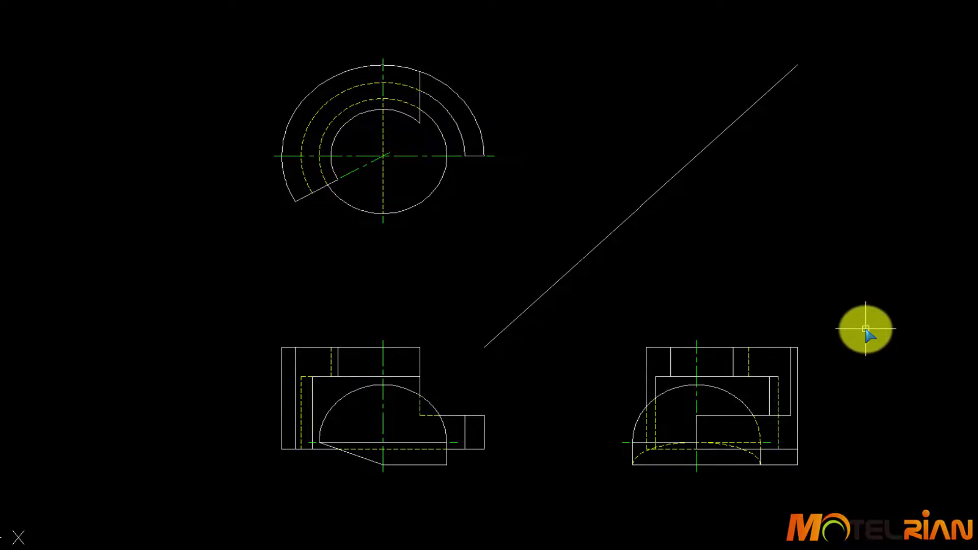
scroll(683, 290, "down", 1)
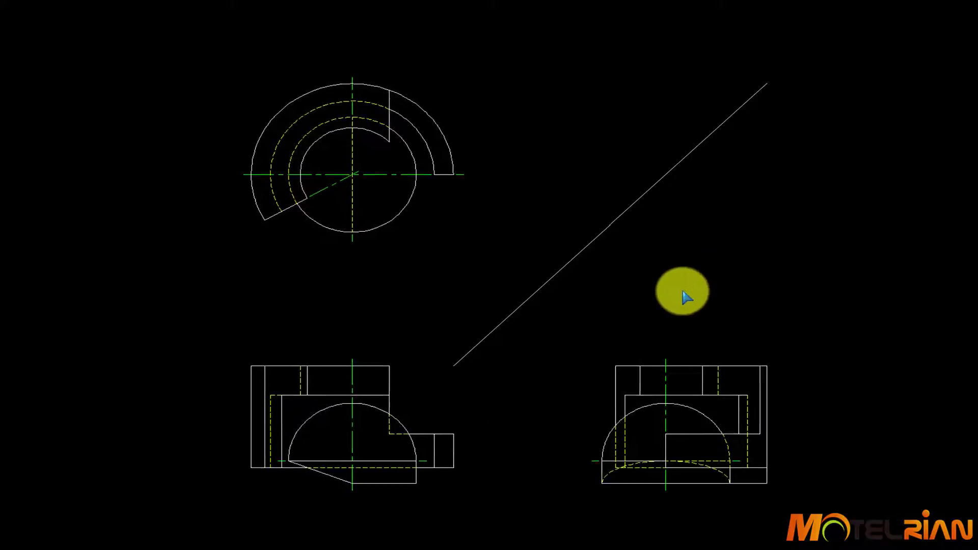
scroll(591, 203, "up", 1)
middle_click_drag(633, 254, 678, 201)
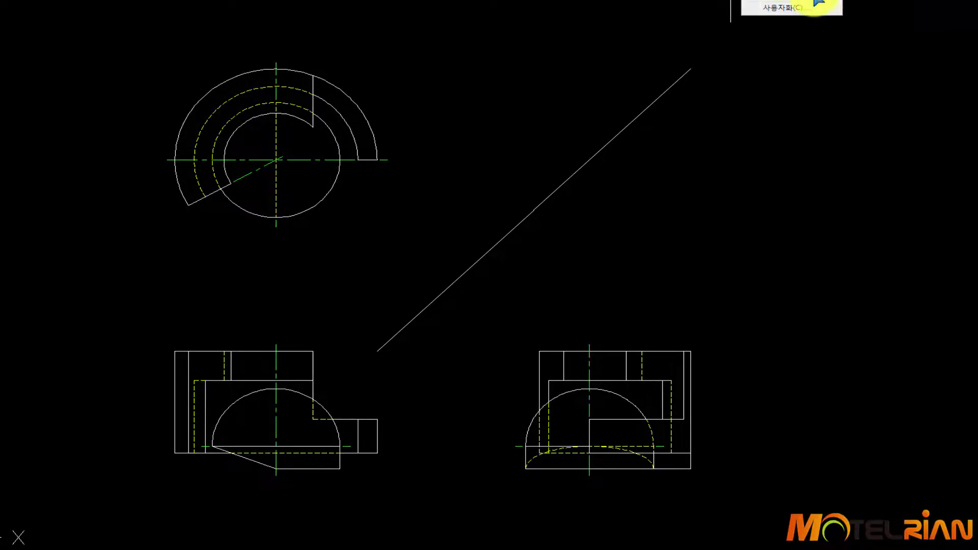
Display the dimension toolbar and make the dim layer current.
mouse_move(820, 6)
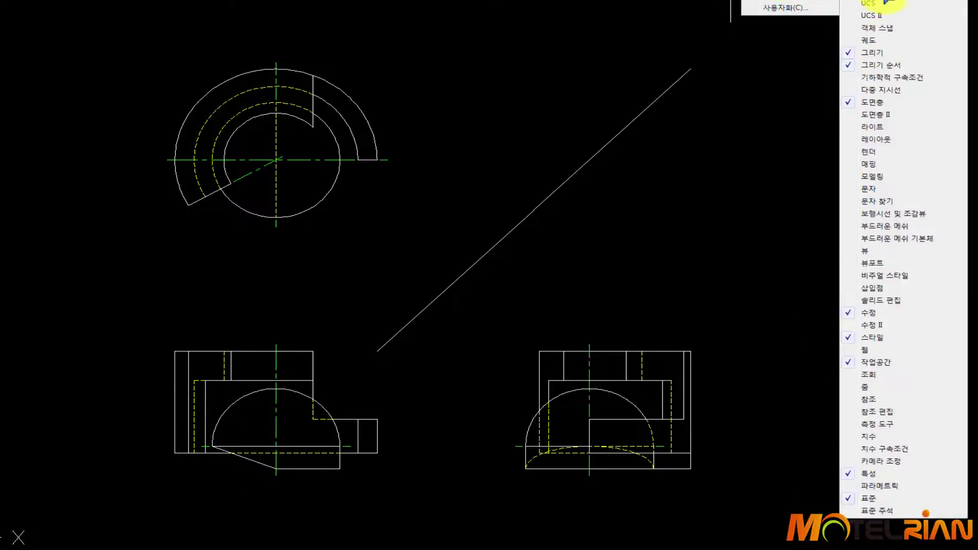
left_click(878, 436)
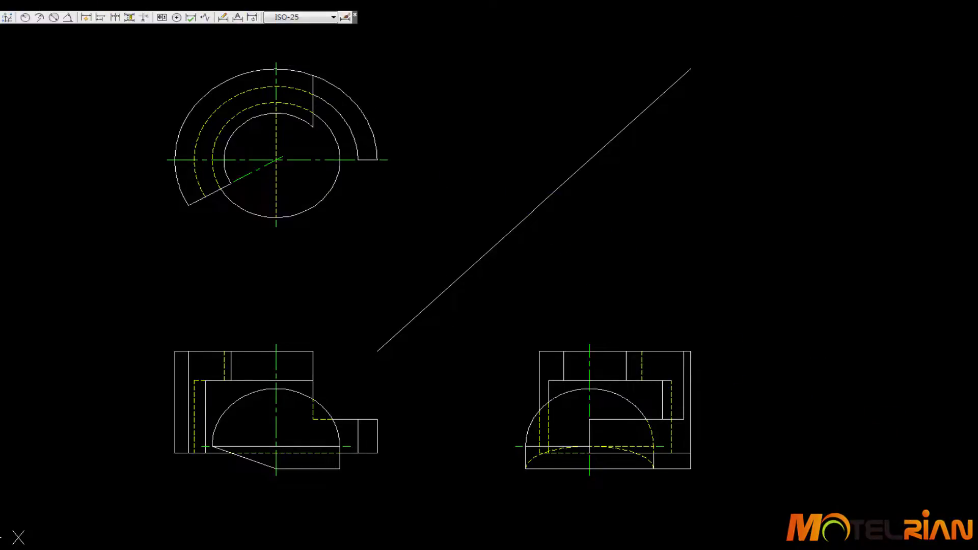
left_click(204, 2)
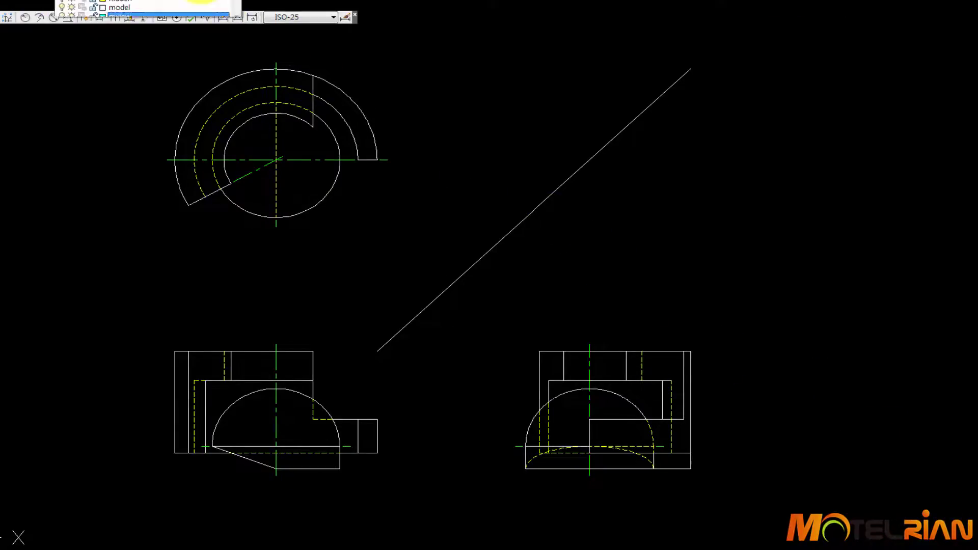
left_click(184, 12)
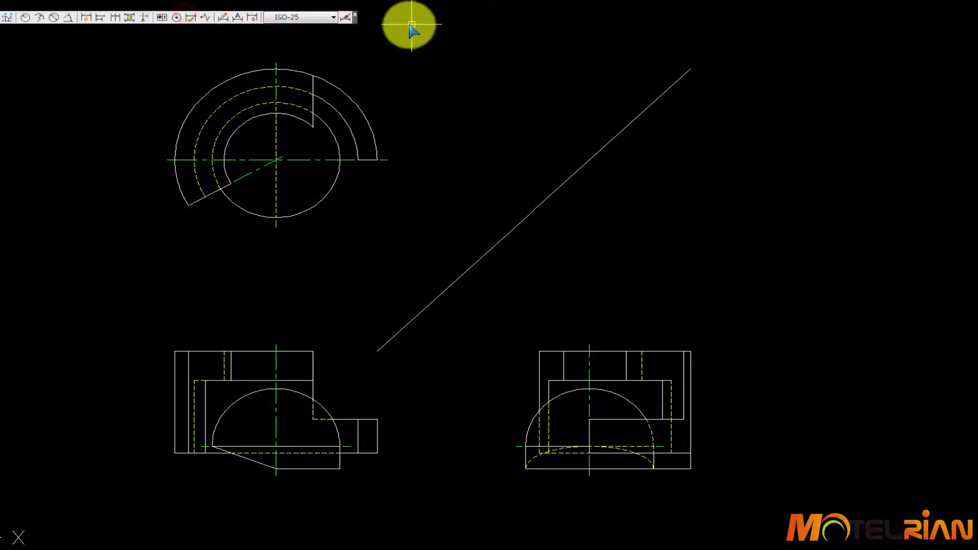
Override the ISO-25 dimension style with ISO standard text alignment and an overall scale of 2.
left_click(345, 18)
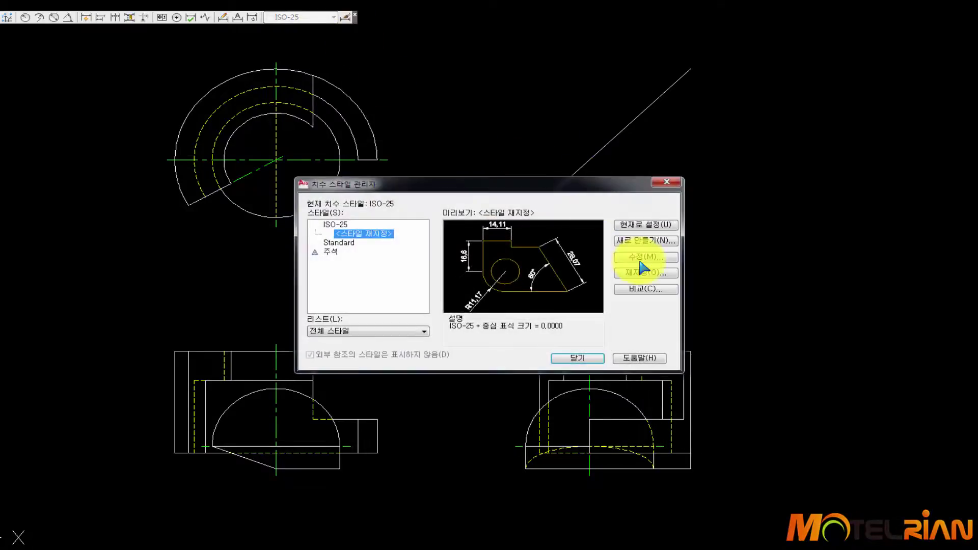
left_click(647, 255)
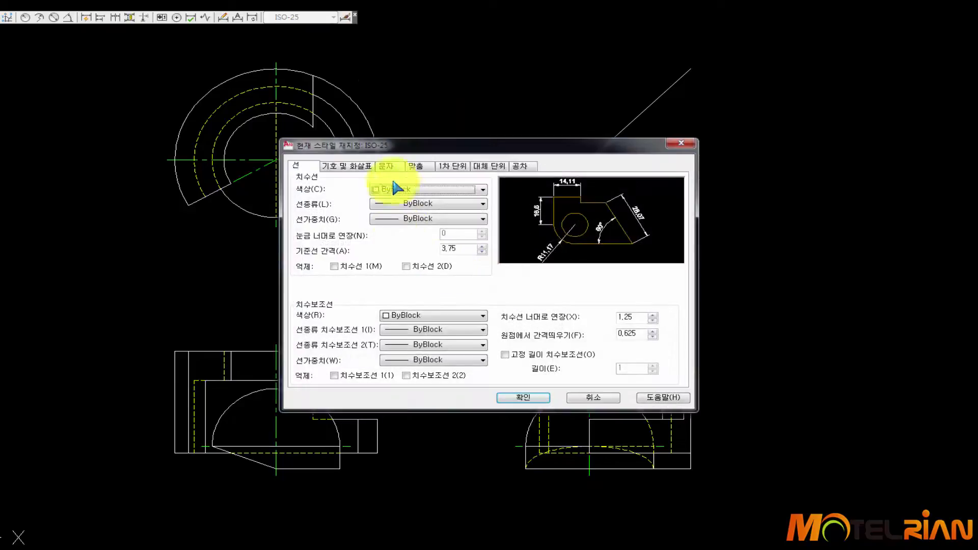
left_click(400, 166)
left_click(509, 335)
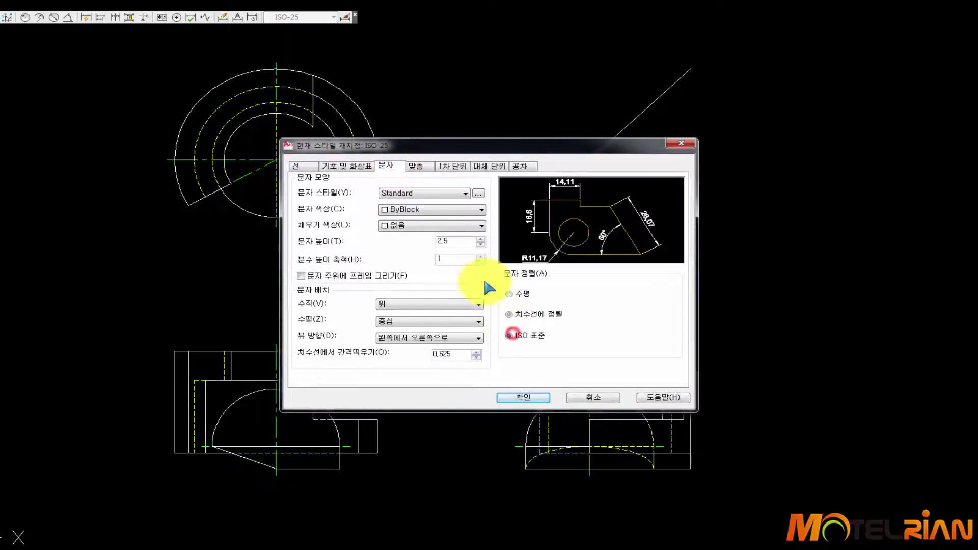
left_click(410, 168)
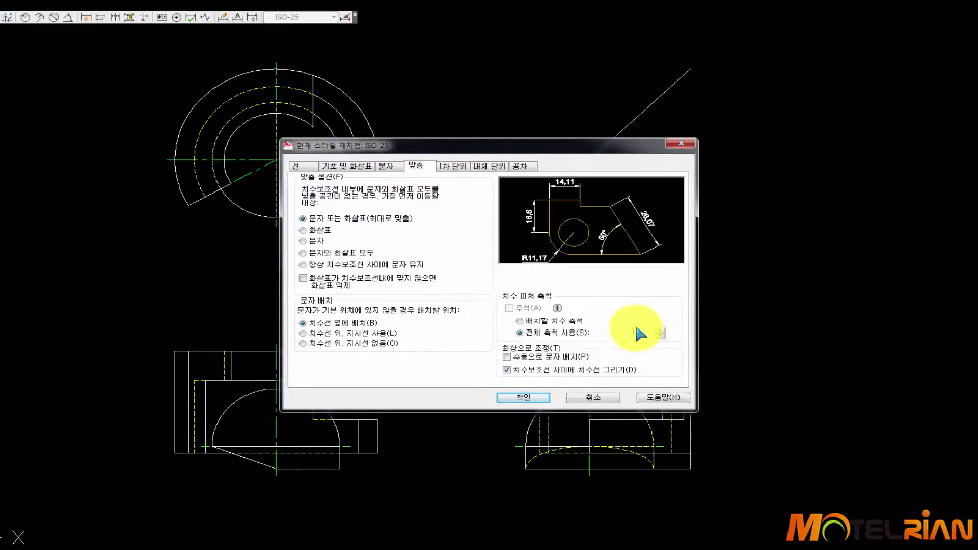
left_click(645, 333)
left_click_drag(645, 334, 582, 328)
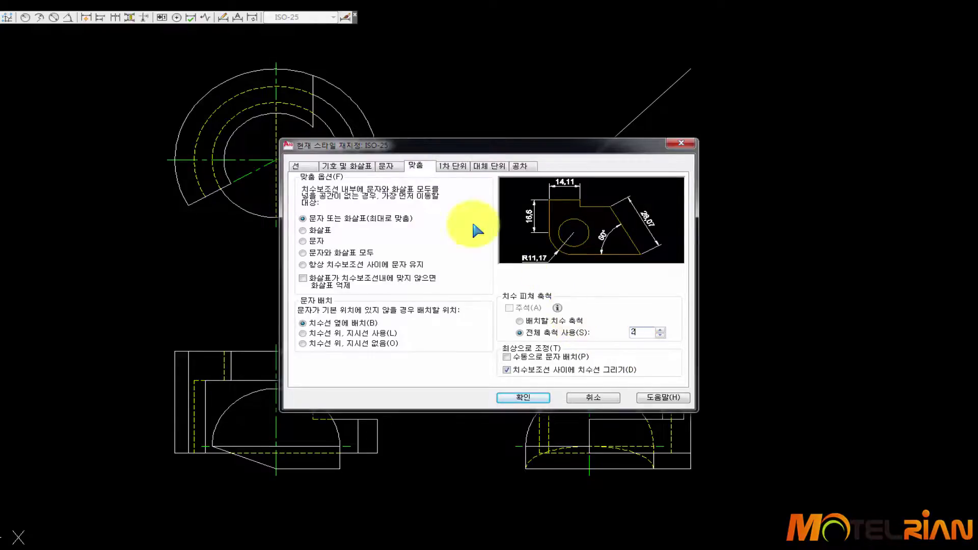
Set the style's linear and angular precision to 0.0000, the decimal separator to period, and suppress trailing zeros for angles.
left_click(454, 166)
left_click(464, 203)
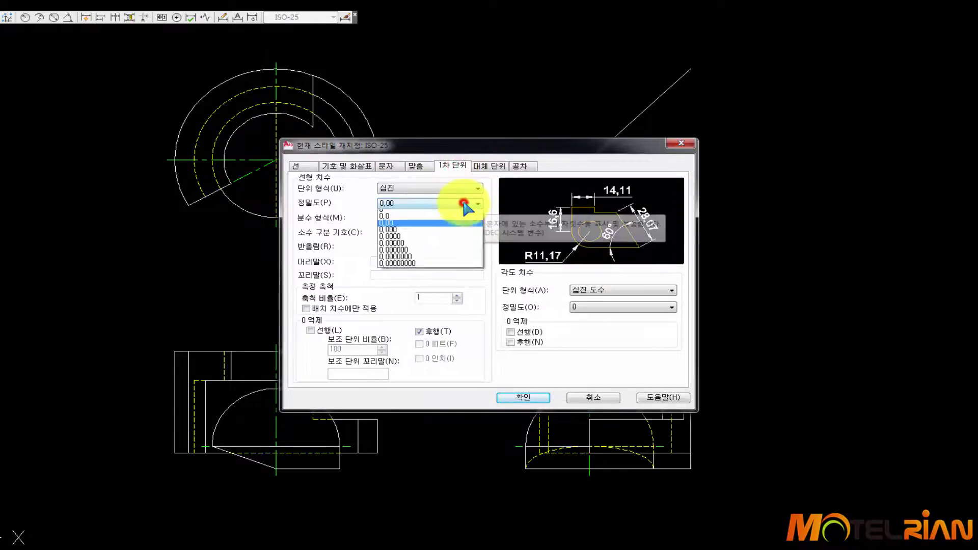
left_click(450, 239)
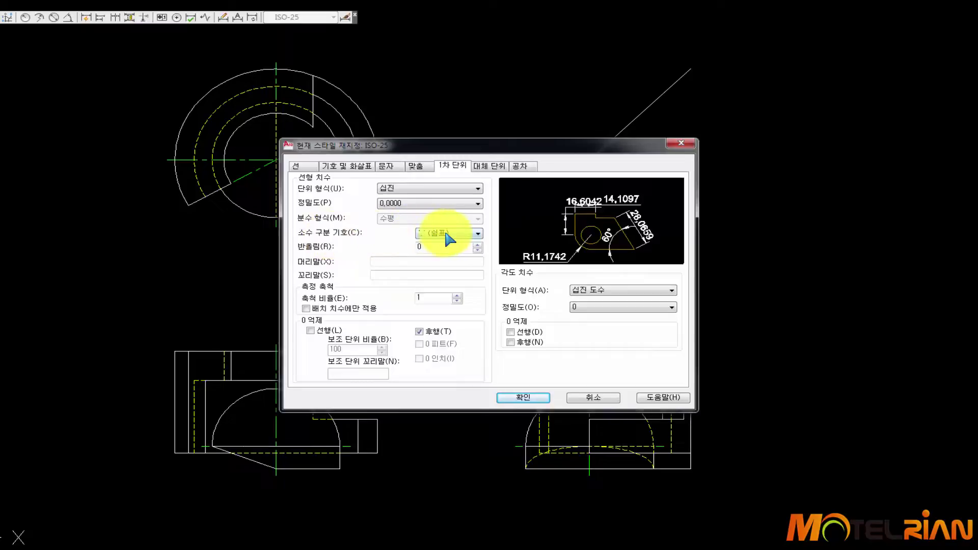
left_click(445, 234)
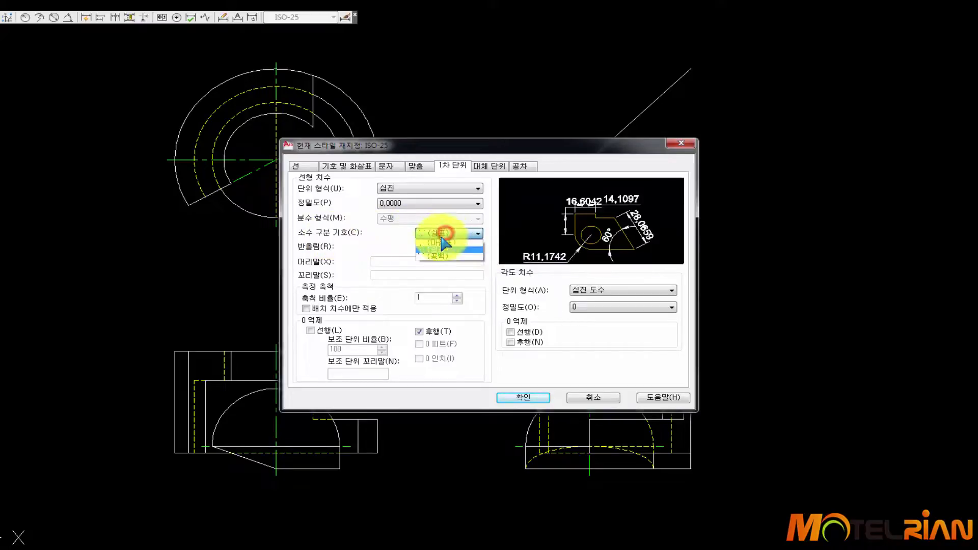
left_click(438, 244)
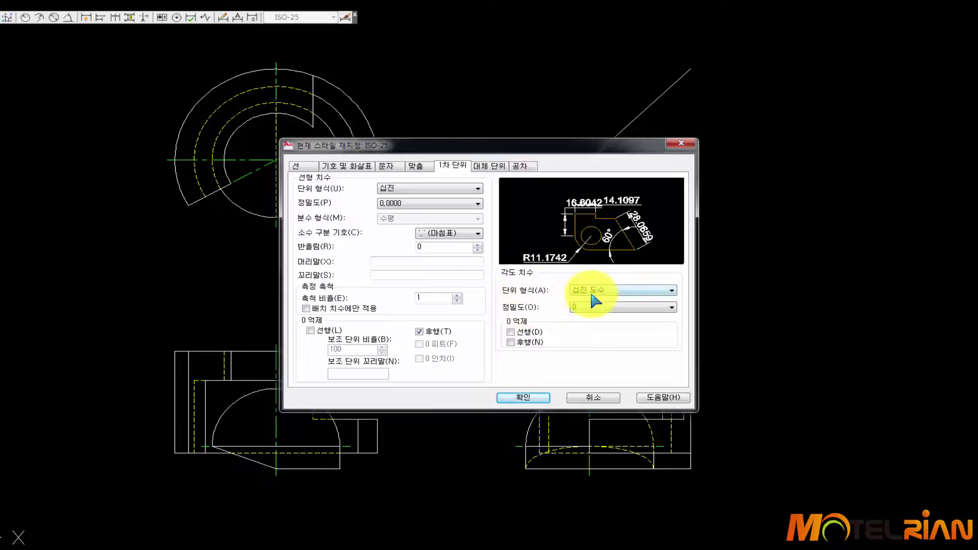
left_click(605, 307)
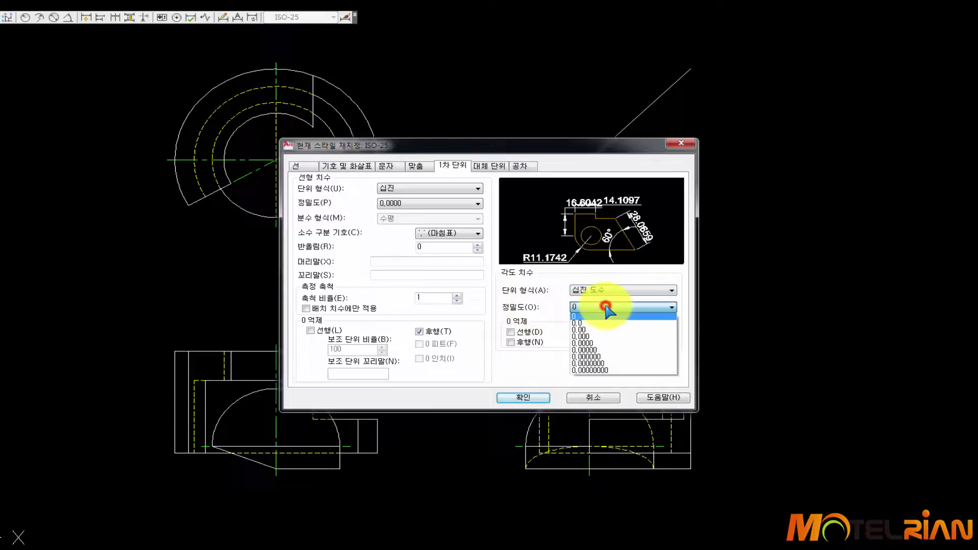
left_click(598, 344)
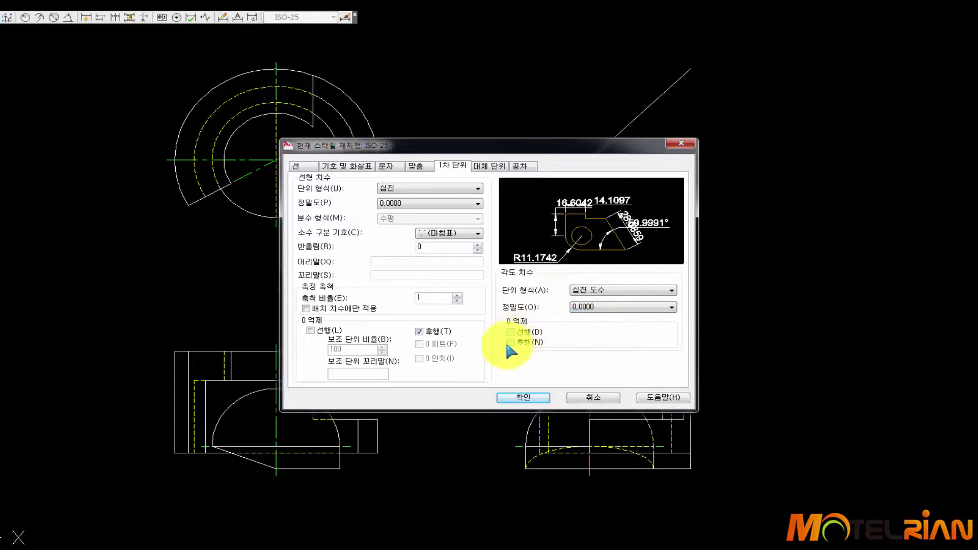
left_click(510, 343)
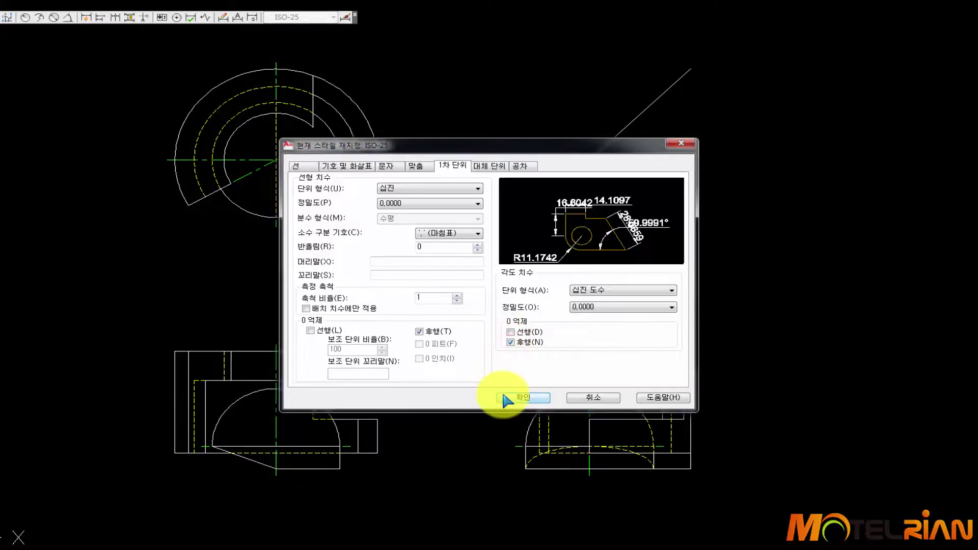
left_click(509, 397)
left_click(565, 358)
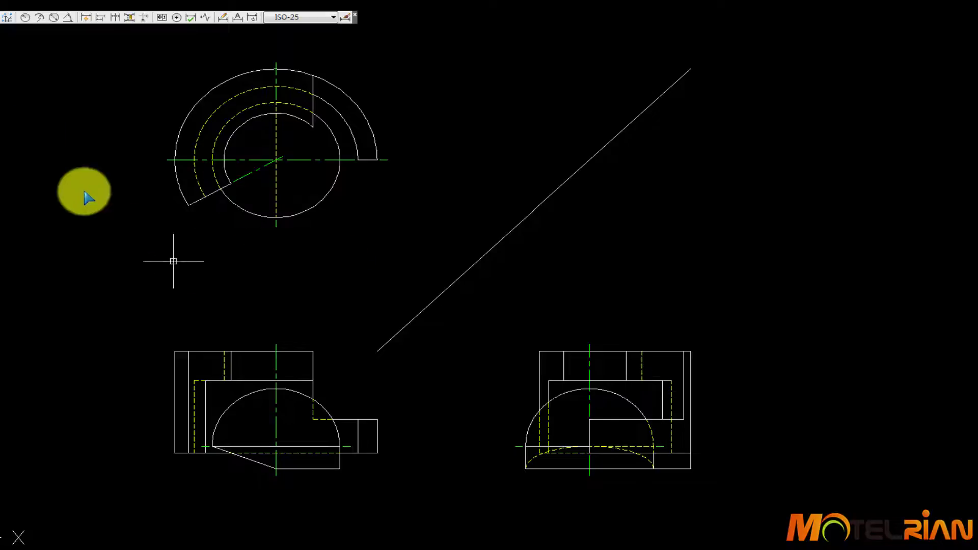
scroll(305, 106, "up", 3)
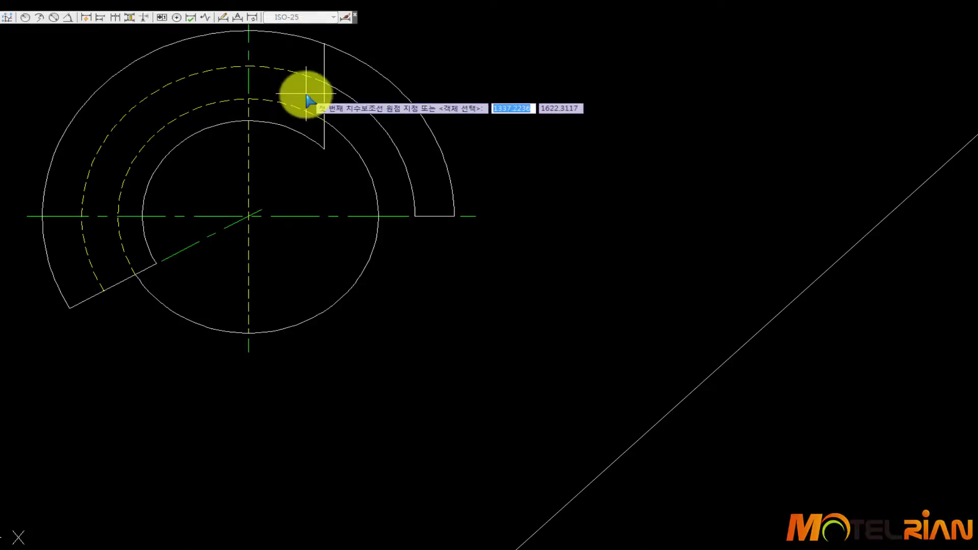
middle_click_drag(289, 134, 336, 261)
left_click(293, 145)
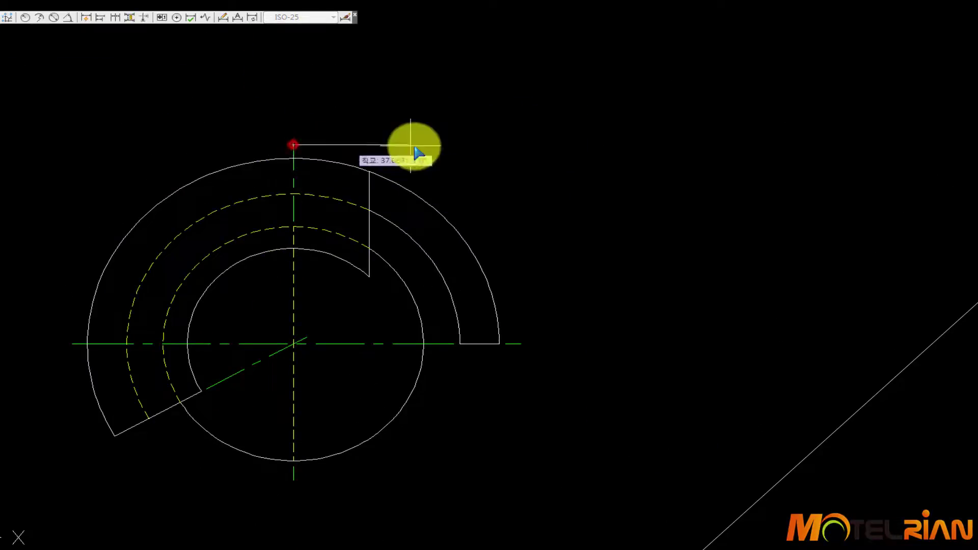
left_click(374, 153)
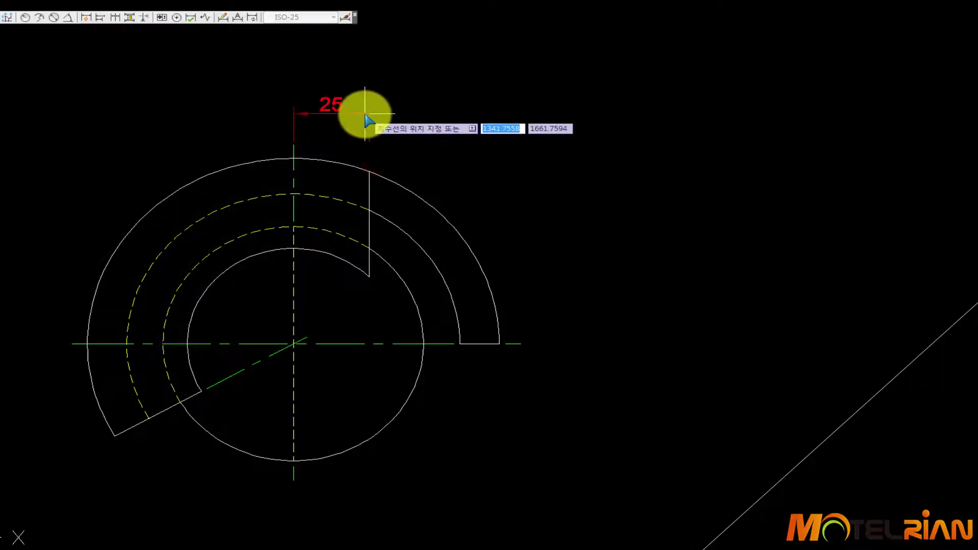
key("Escape")
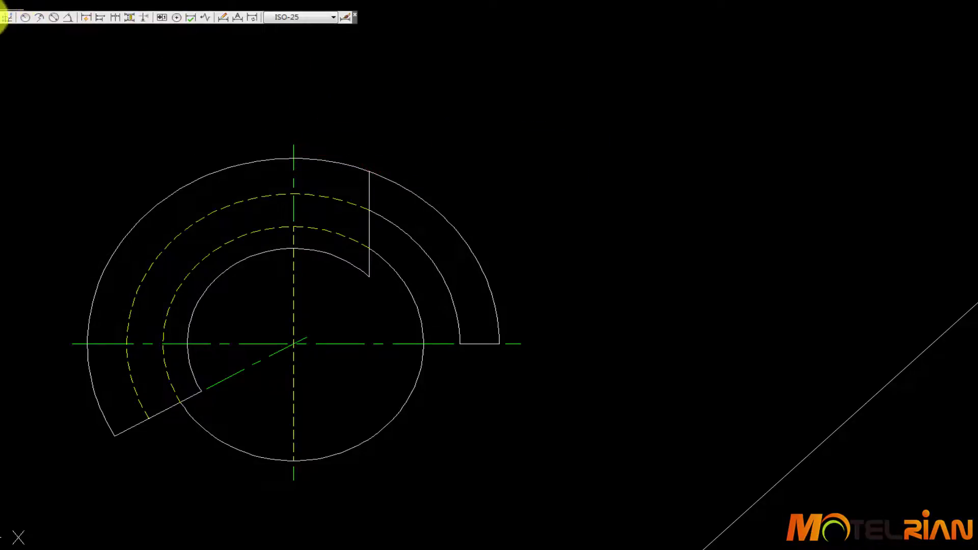
Dimension the horizontal distance between the top view's vertical centre line and the vertical cut edge, placing it above the view.
left_click(0, 17)
left_click(370, 172)
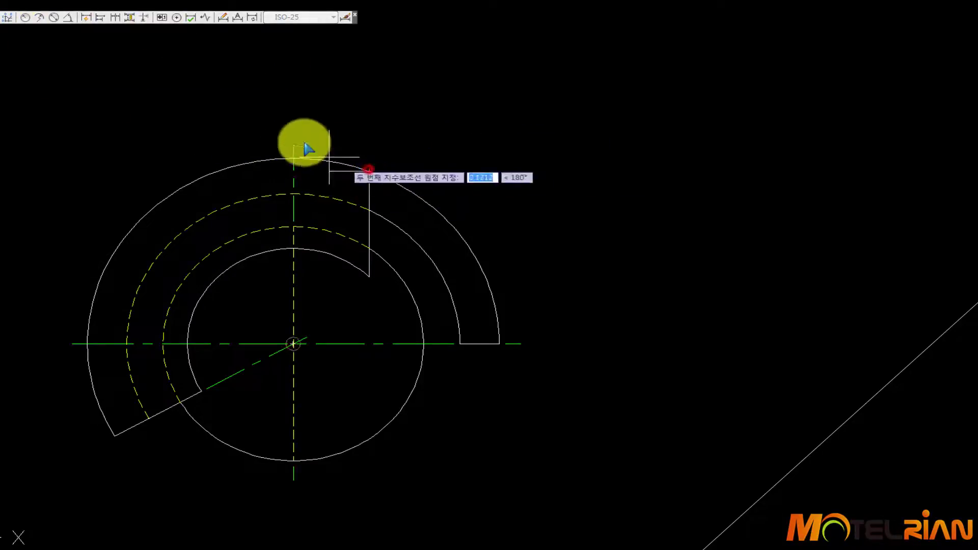
left_click(294, 145)
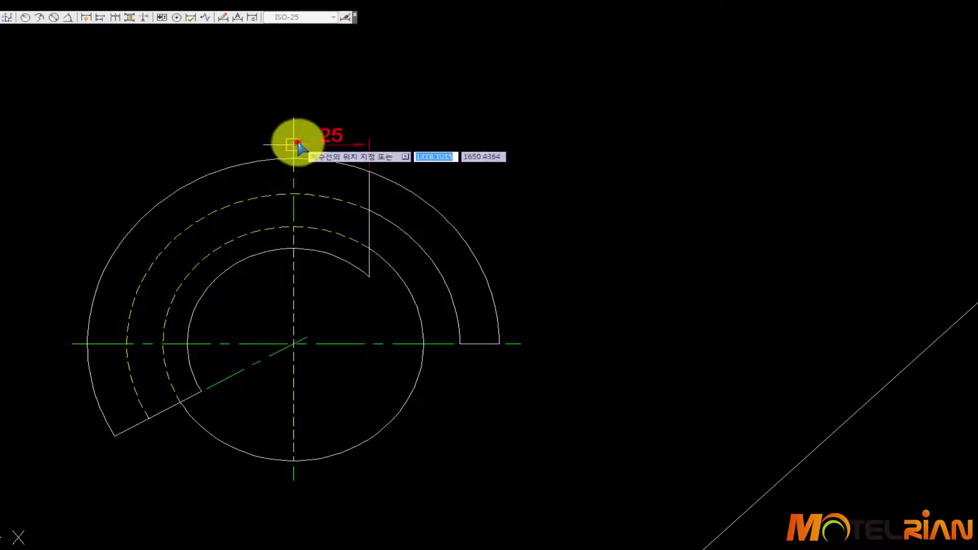
left_click(343, 114)
mouse_move(638, 269)
middle_mouse_down()
mouse_move(652, 234)
mouse_move(727, 233)
middle_mouse_up()
scroll(727, 239, "down", 2)
scroll(565, 340, "up", 1)
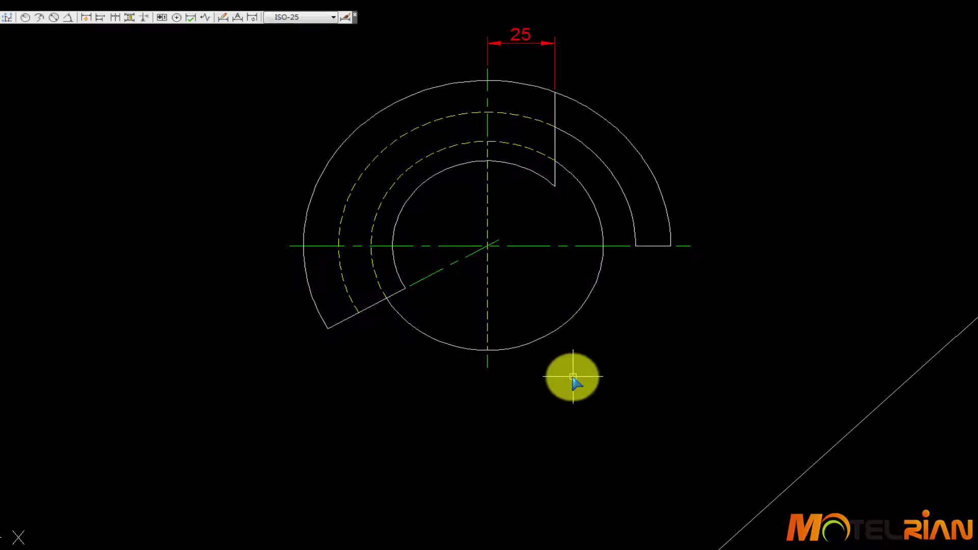
Dimension the front view's overall body height from its top-left corner to its lower-left corner, placing the dimension outside the left edge.
scroll(631, 367, "down", 2)
middle_click_drag(683, 399, 622, 230)
middle_click_drag(590, 303, 510, 265)
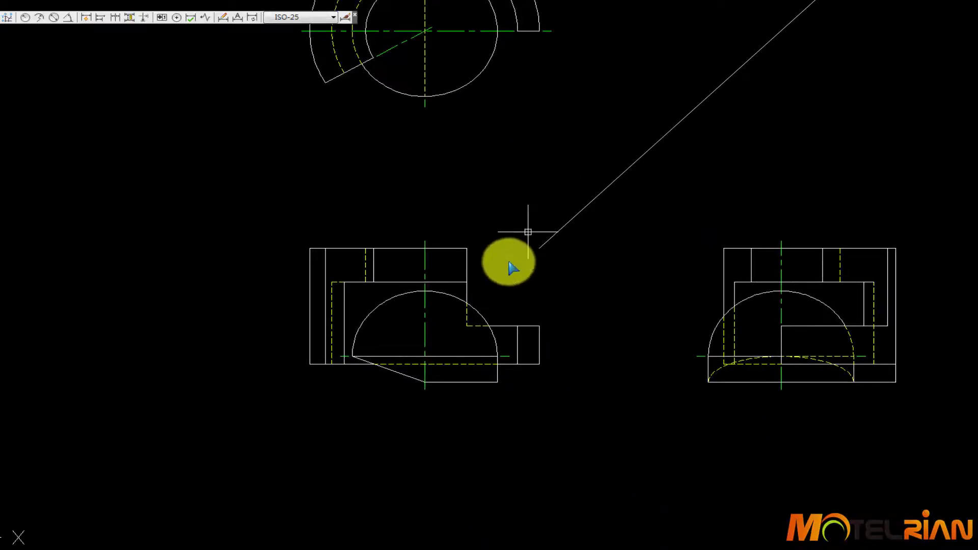
key("Return")
left_click(309, 248)
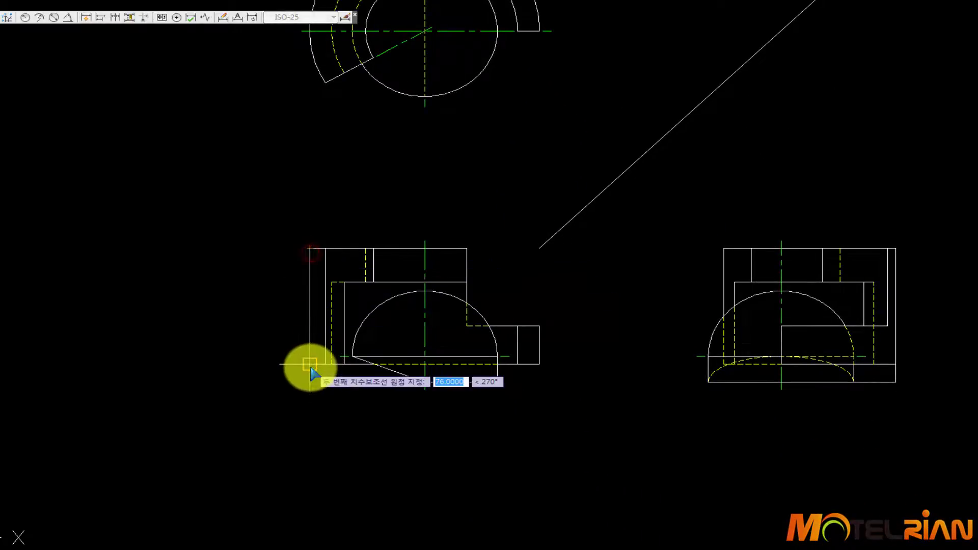
left_click(276, 340)
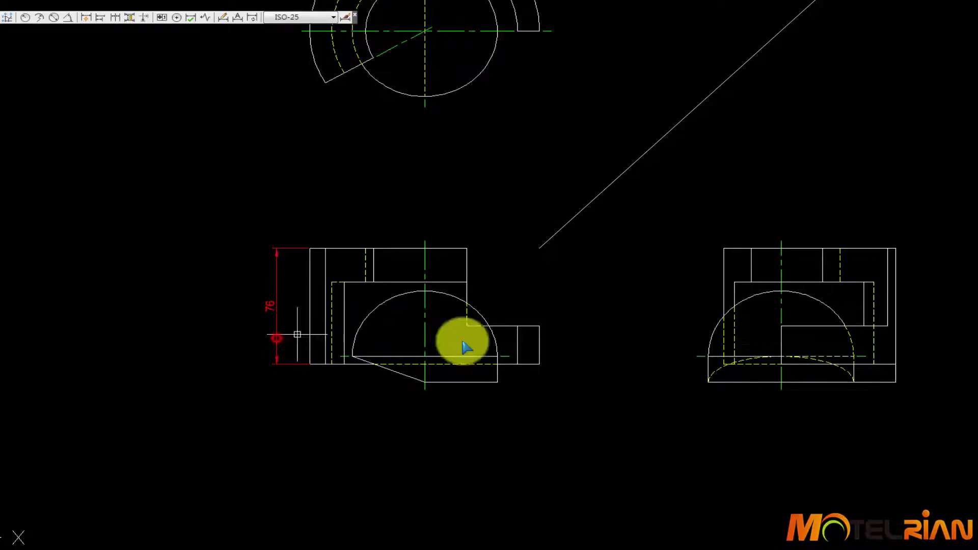
Dimension the height of the low step on the front view's right side, placing the dimension just outside its right edge.
scroll(677, 370, "up", 2)
middle_click_drag(640, 369, 619, 352)
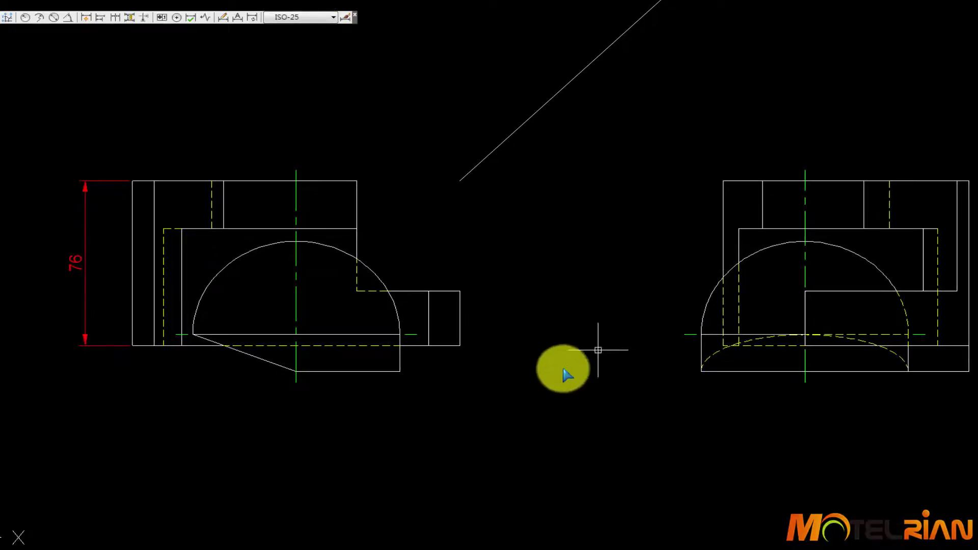
key("Return")
left_click(460, 291)
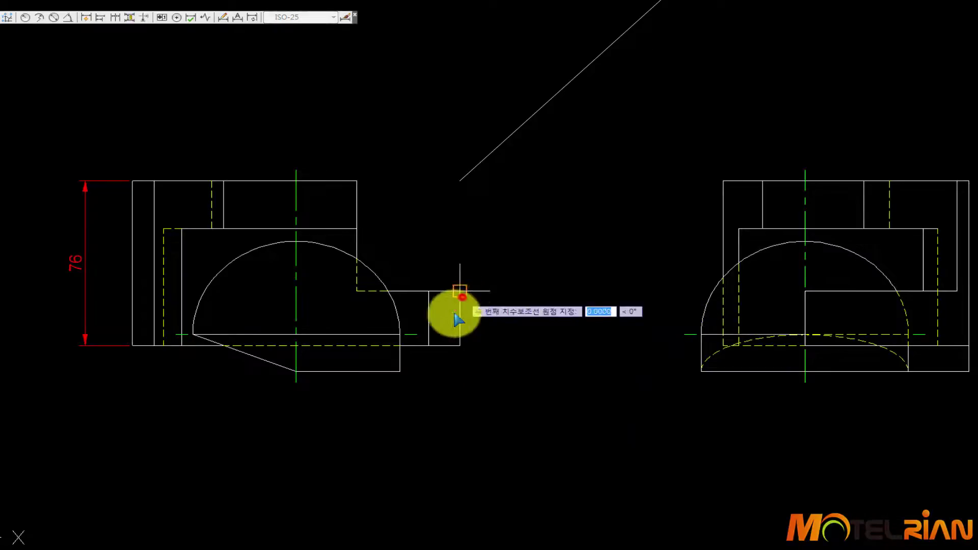
left_click(460, 346)
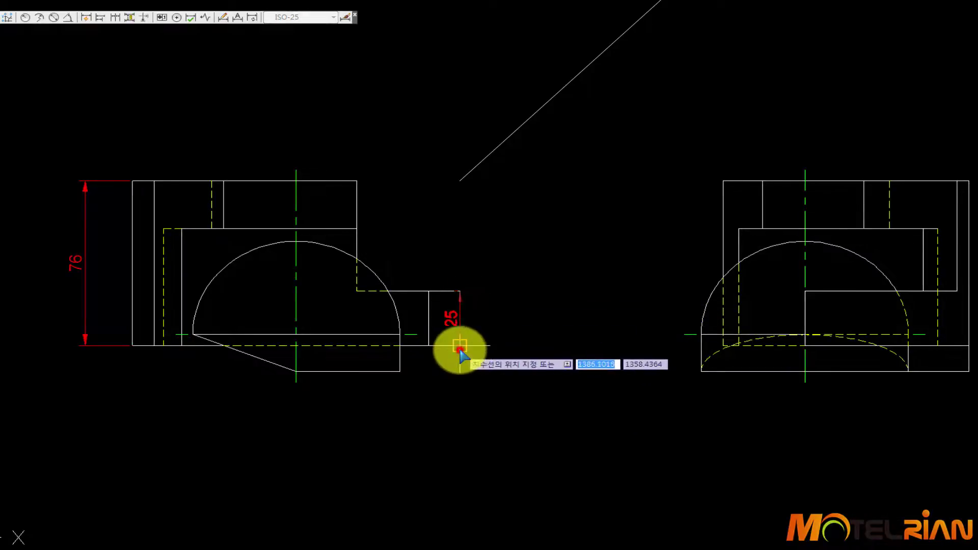
left_click(491, 346)
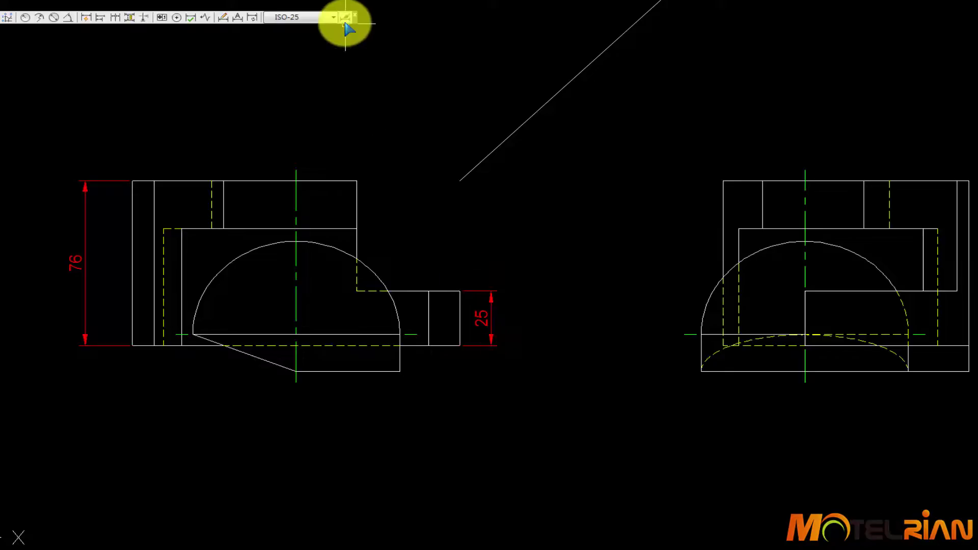
Continue the low step's height dimension down to the front view's lowest right corner.
left_click(115, 18)
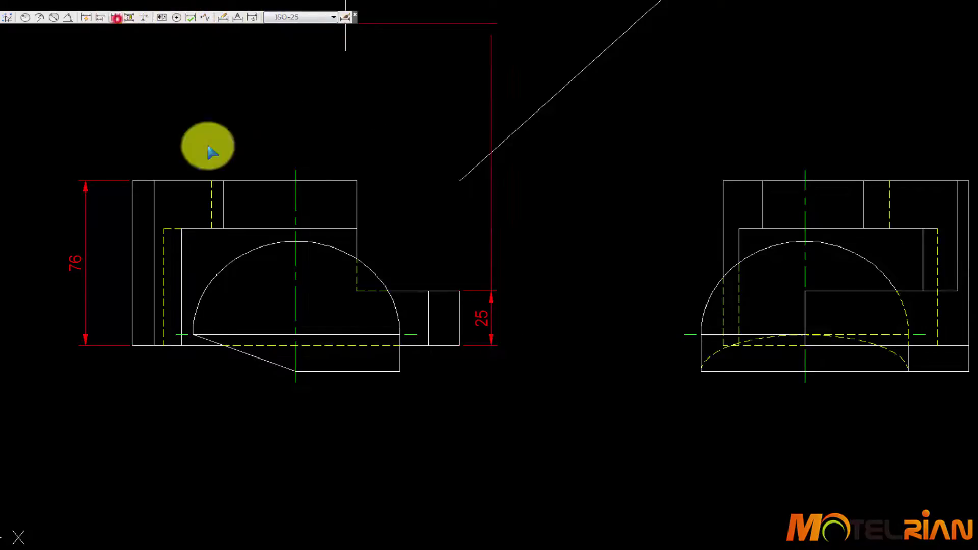
left_click(402, 371)
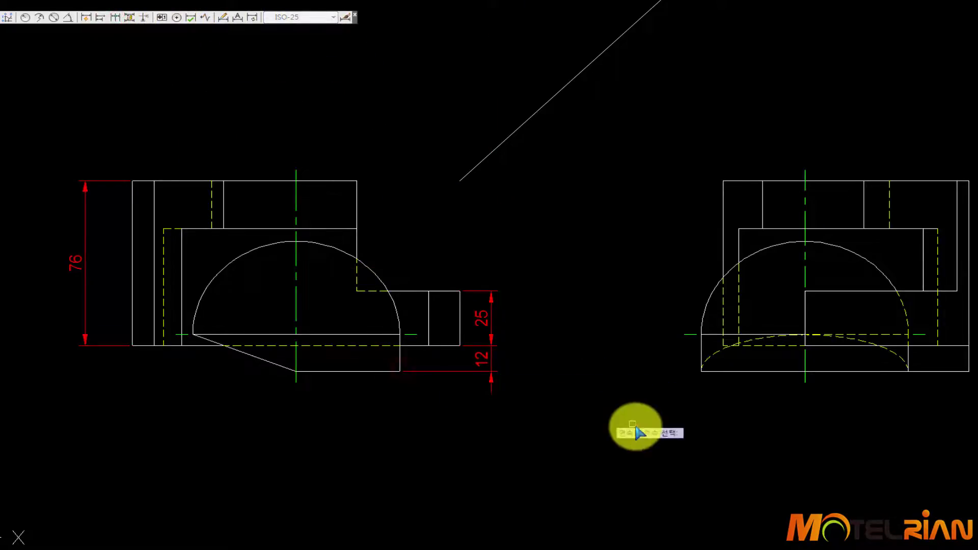
key("Return")
middle_click_drag(648, 421, 611, 422)
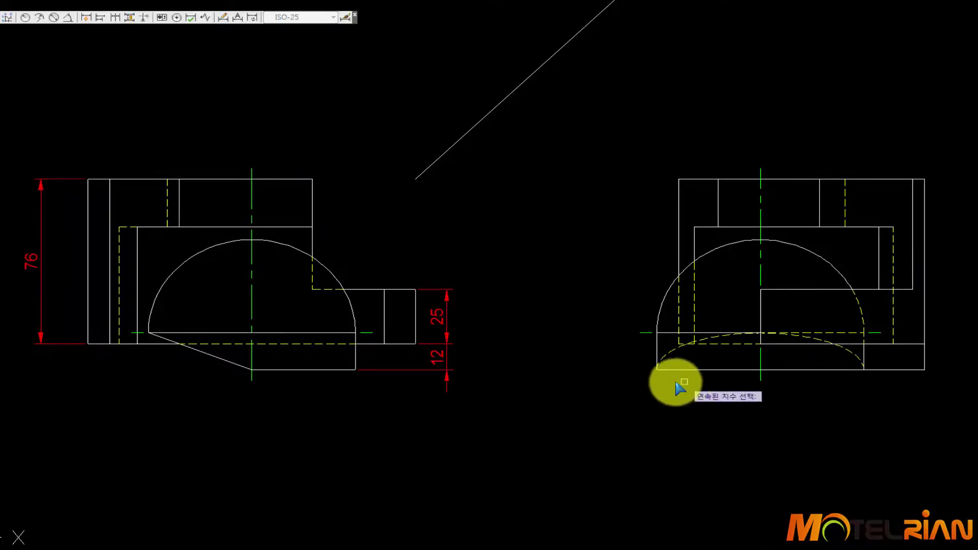
middle_click_drag(675, 382, 616, 393)
key("Return")
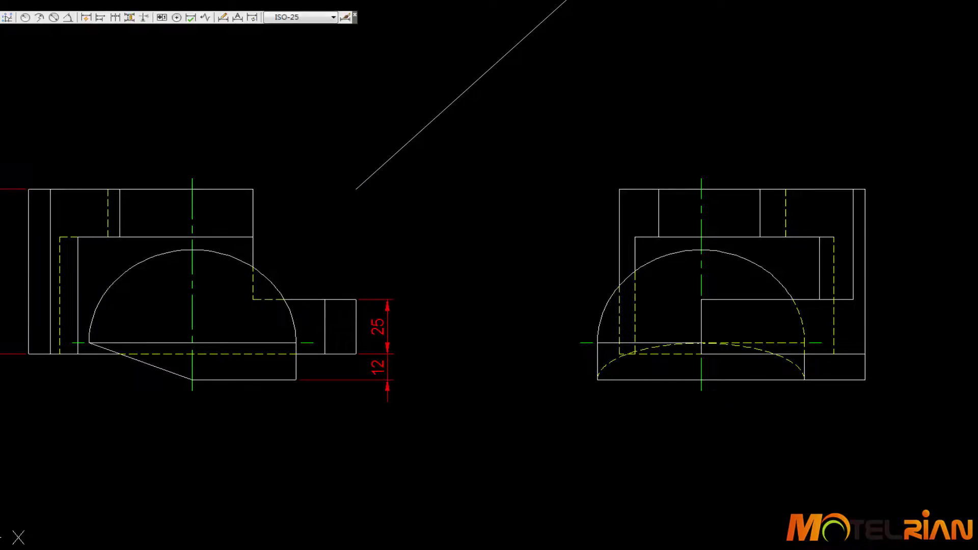
Dimension the side view's lowest corner to its horizontal centre line on the left, and continue the chain up to the inner horizontal edge.
left_click(8, 17)
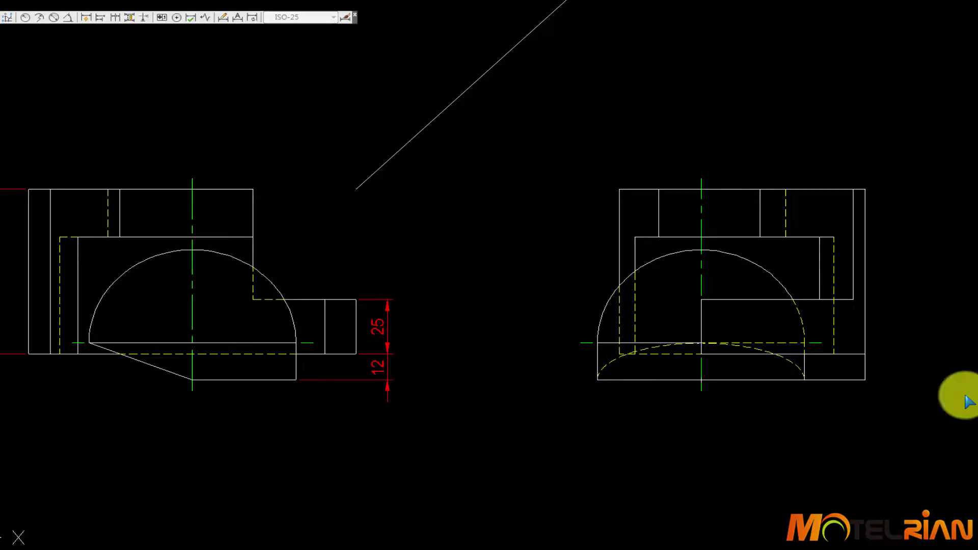
left_click(594, 382)
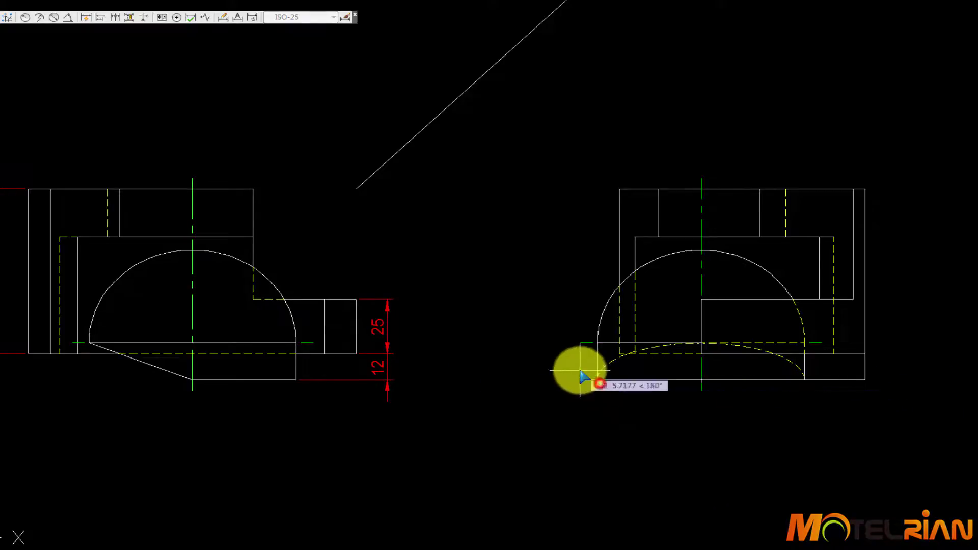
left_click(579, 345)
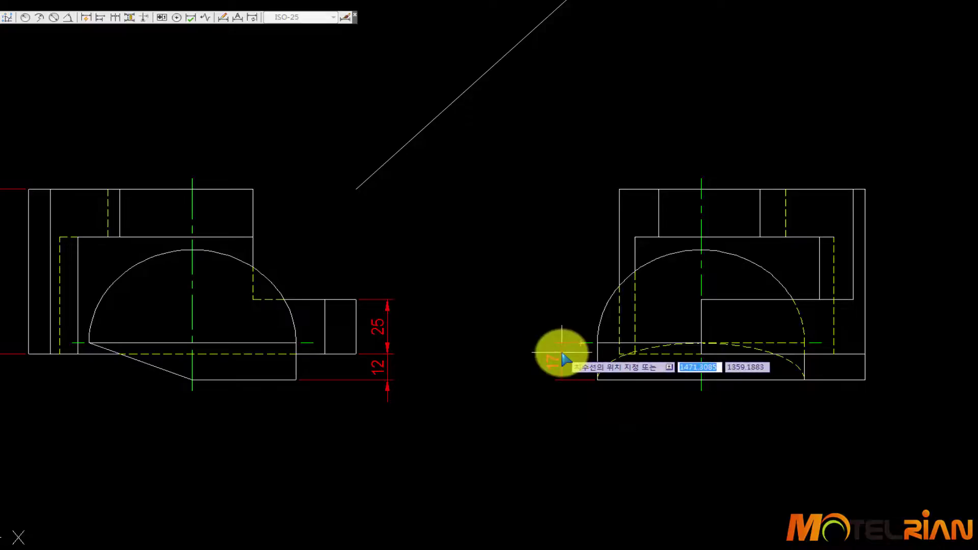
left_click(559, 357)
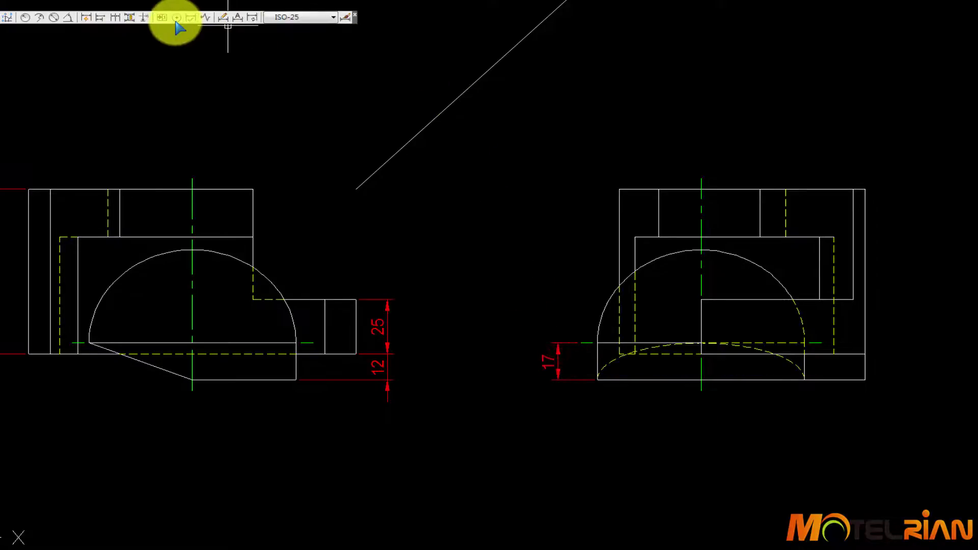
left_click(115, 17)
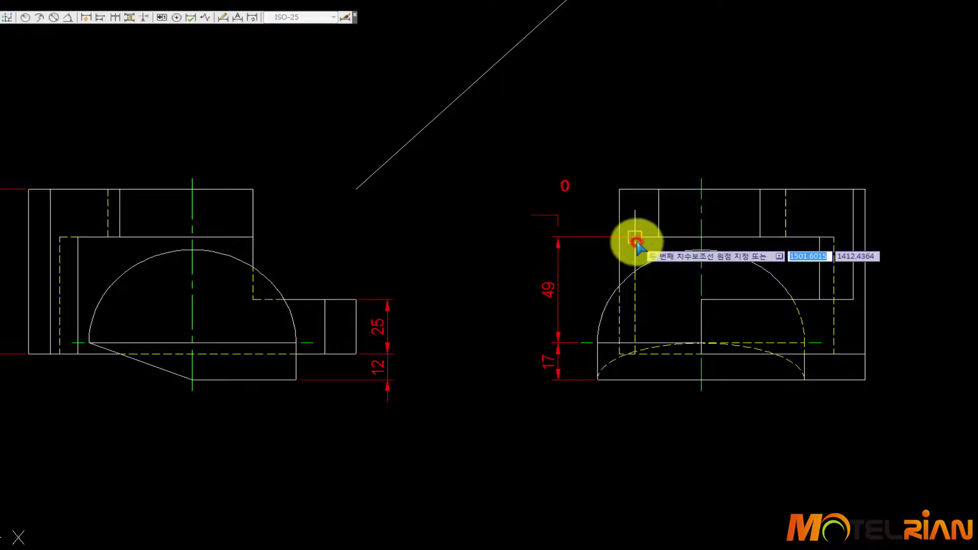
key("Return")
Add an angular dimension between the top view's slanted cut edge and its horizontal centre line, placing it outside the outer arc.
middle_click_drag(579, 376, 805, 448)
scroll(755, 236, "down", 2)
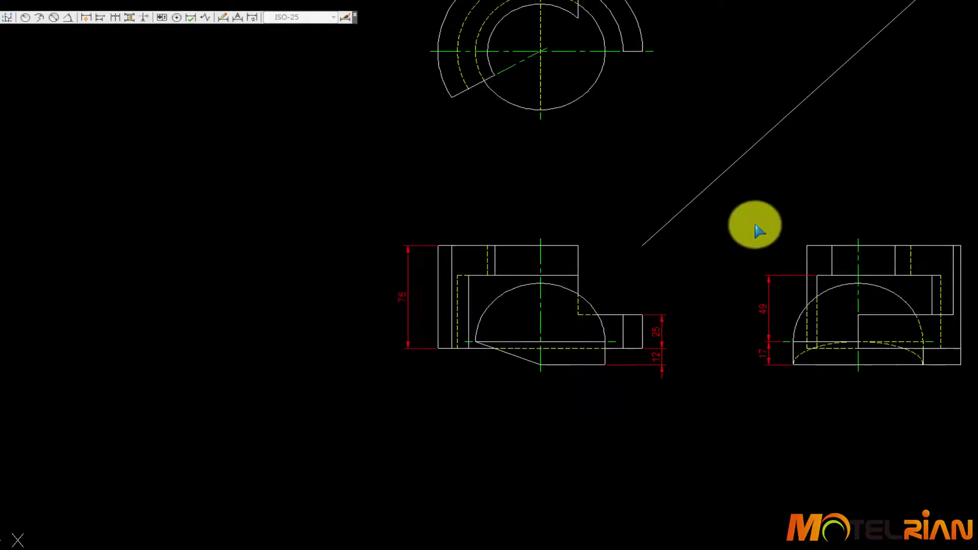
mouse_move(757, 227)
middle_mouse_down()
mouse_move(744, 264)
mouse_move(711, 288)
middle_mouse_up()
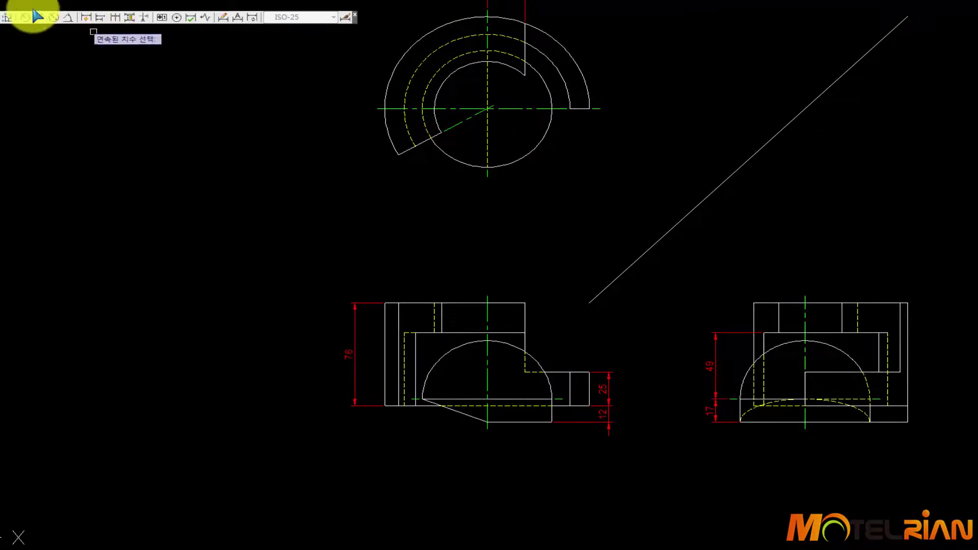
left_click(72, 18)
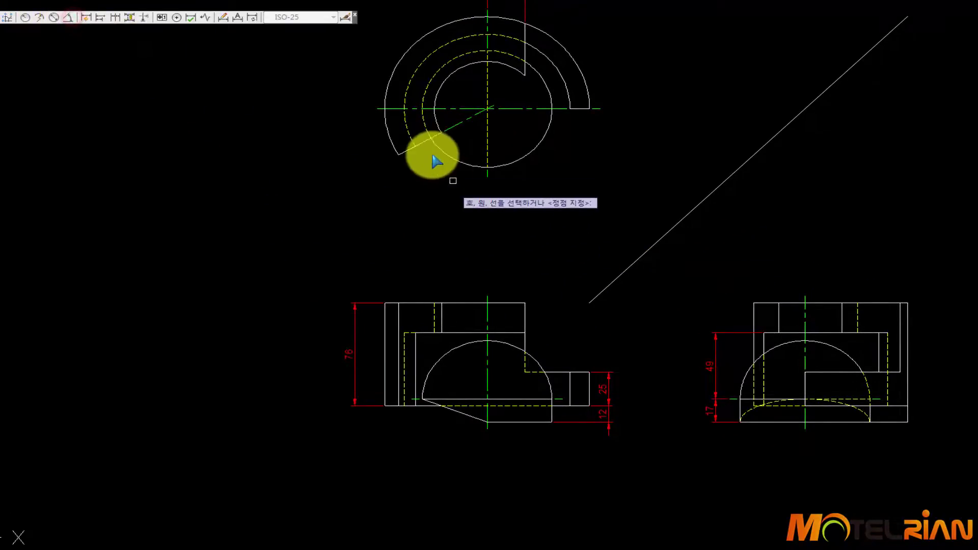
left_click(405, 147)
left_click(377, 110)
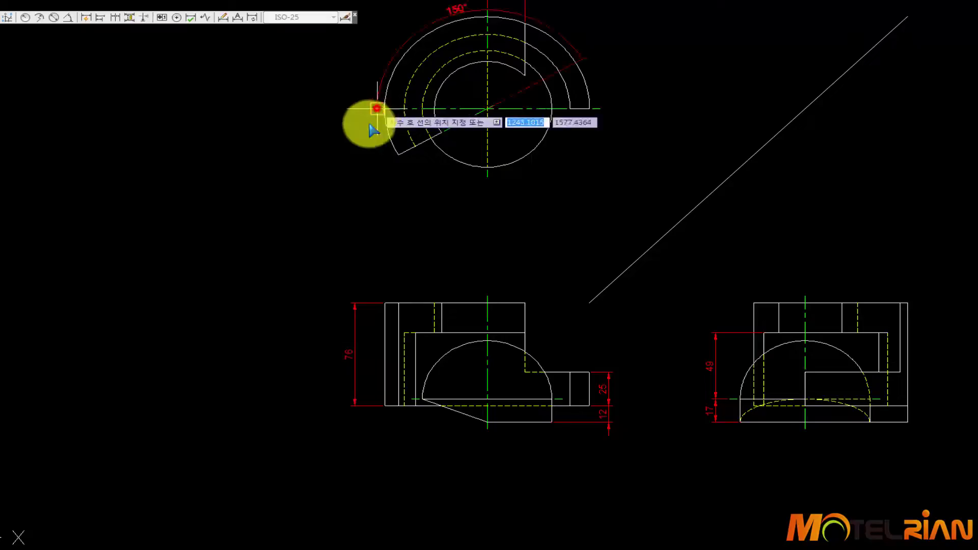
left_click(365, 163)
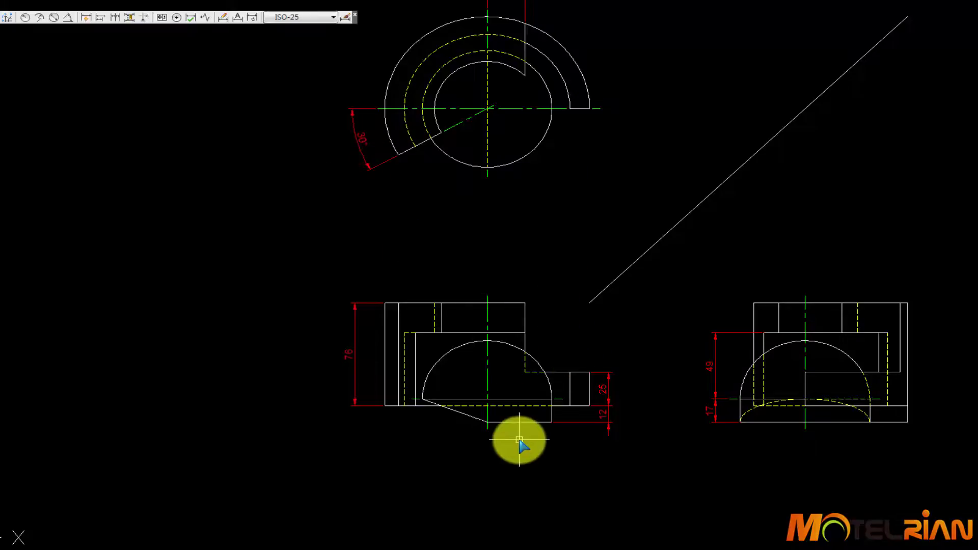
Add two radius dimensions to the top view's full lower circle outline, one with its text inside and one with its text outside.
middle_click_drag(633, 264, 587, 284)
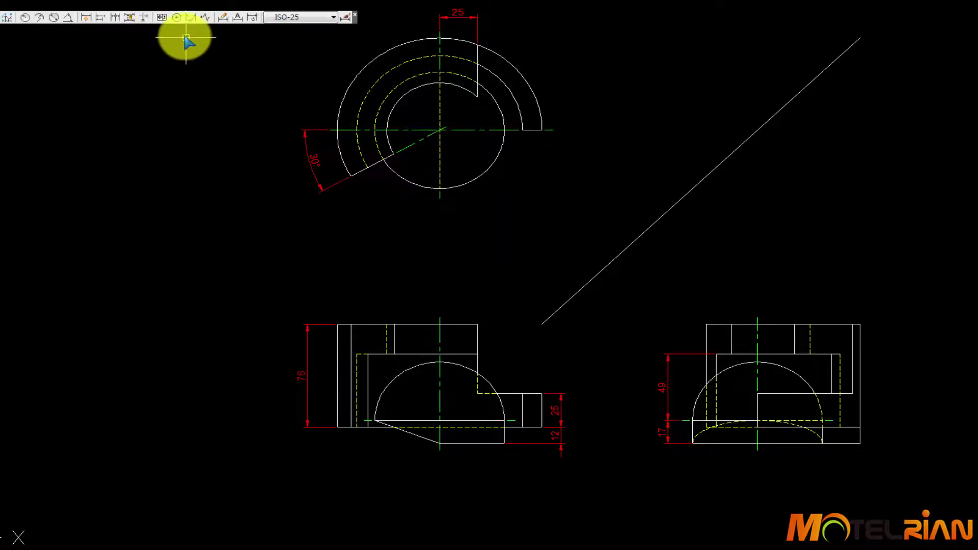
left_click(26, 19)
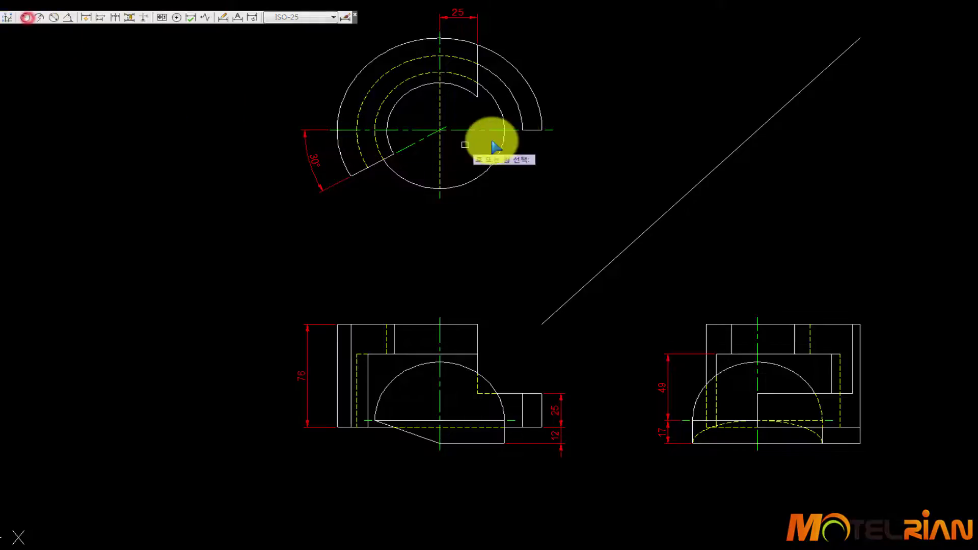
left_click(498, 105)
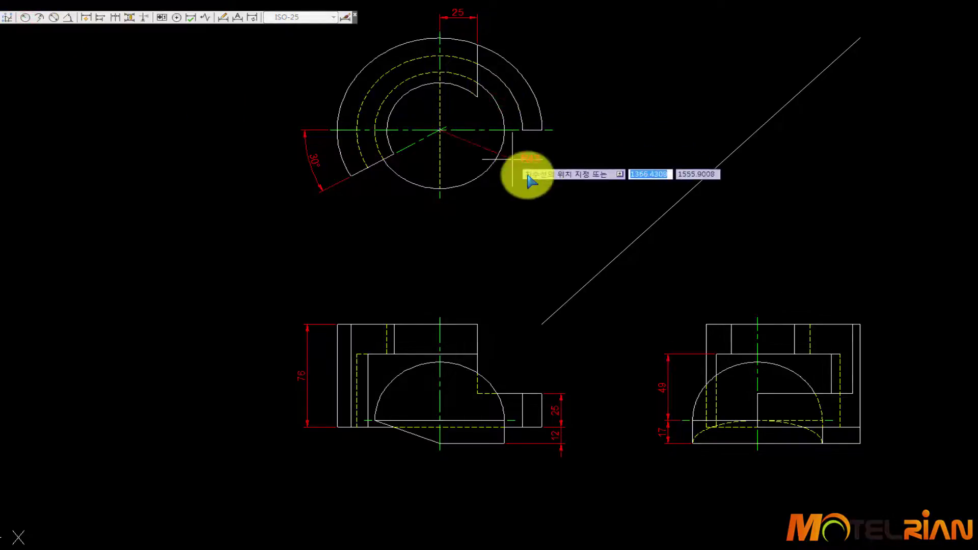
left_click(469, 118)
scroll(454, 148, "up", 3)
key("Return")
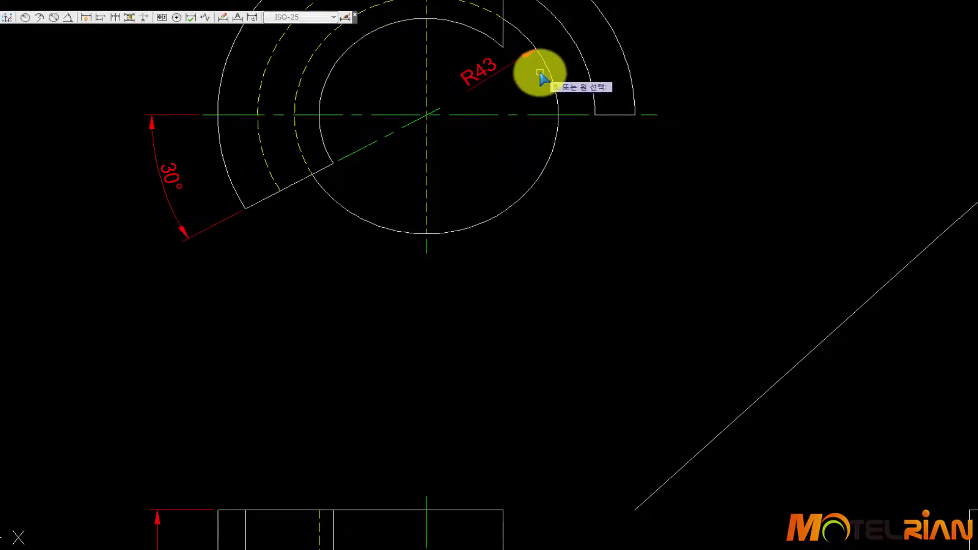
left_click(541, 74)
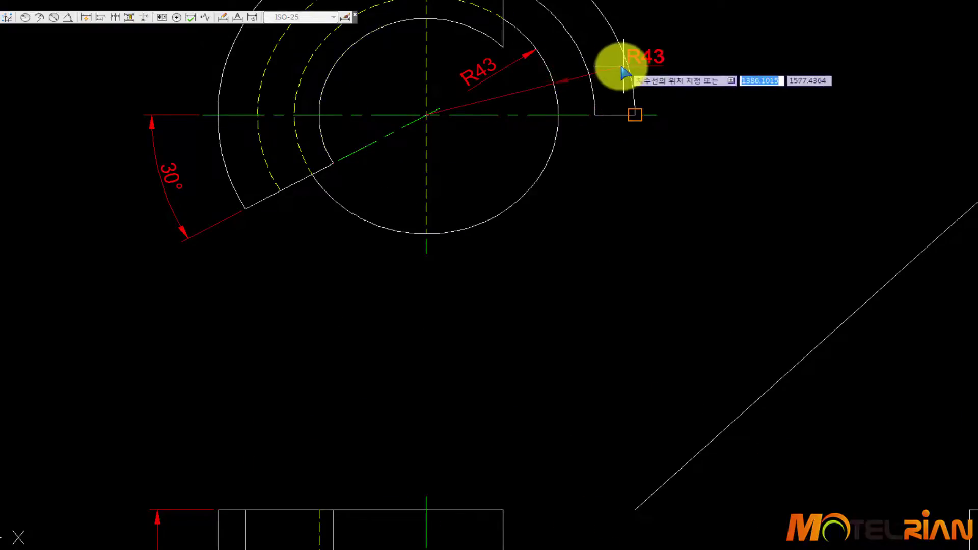
left_click(594, 66)
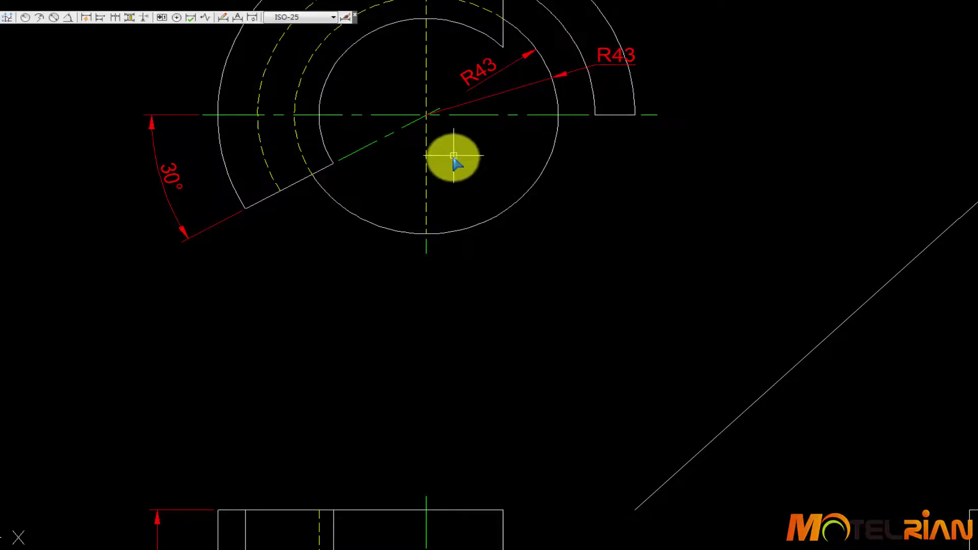
Delete both radius dimensions from the top view.
middle_click_drag(476, 175, 495, 207)
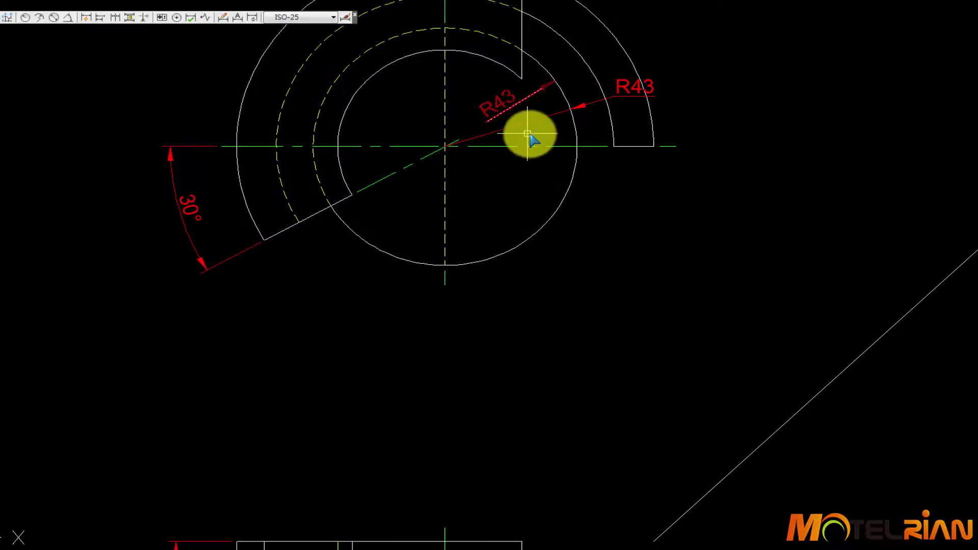
left_click(526, 123)
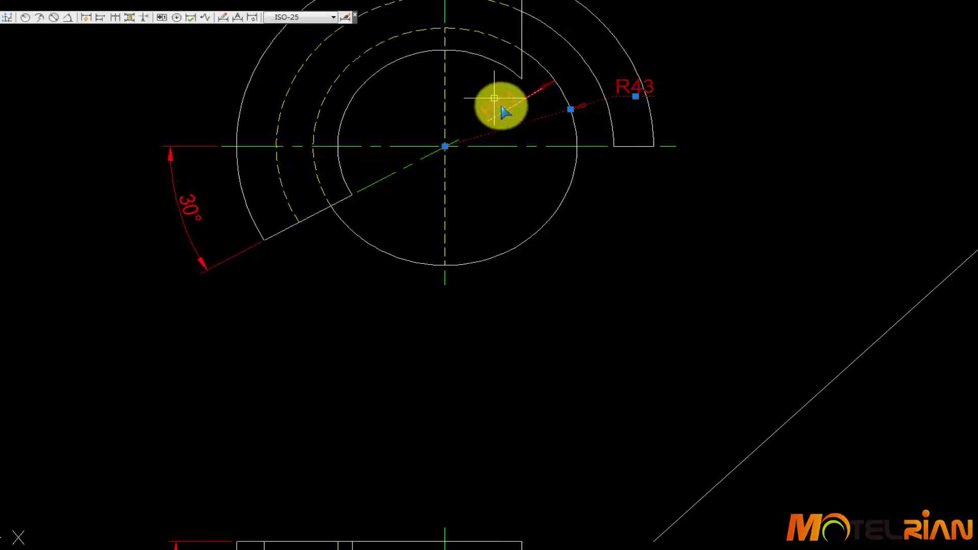
key("Delete")
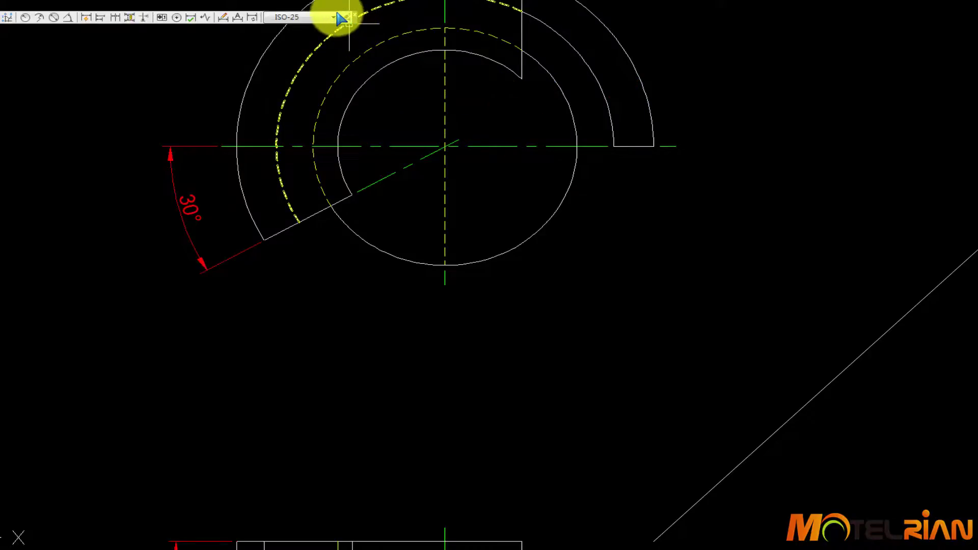
Set the ISO-25 style override's fit option to move both text and arrows outside the extension lines.
left_click(345, 17)
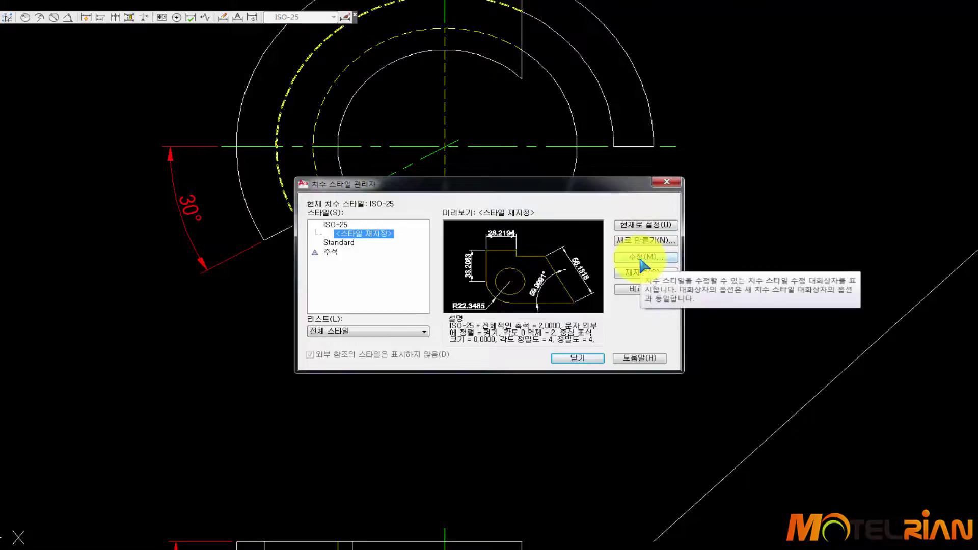
left_click(641, 257)
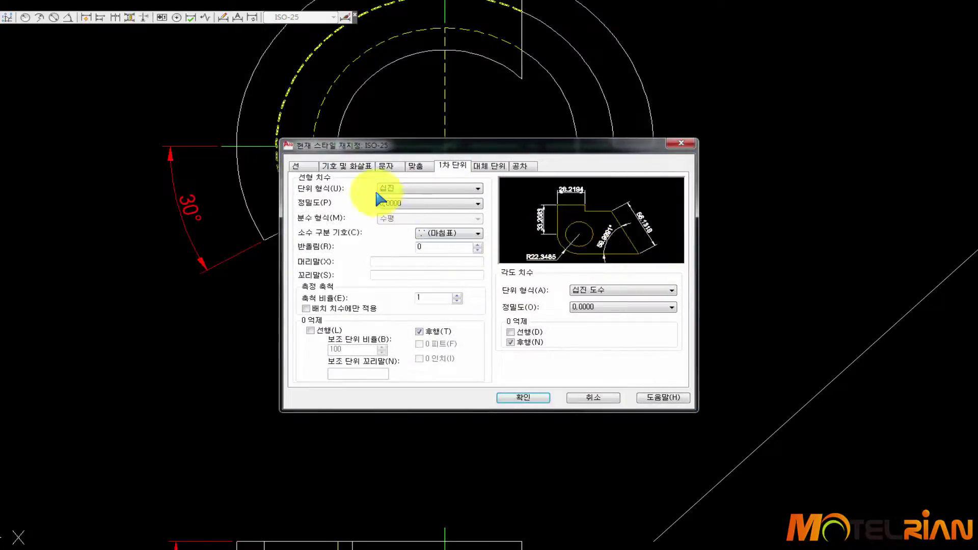
left_click(423, 166)
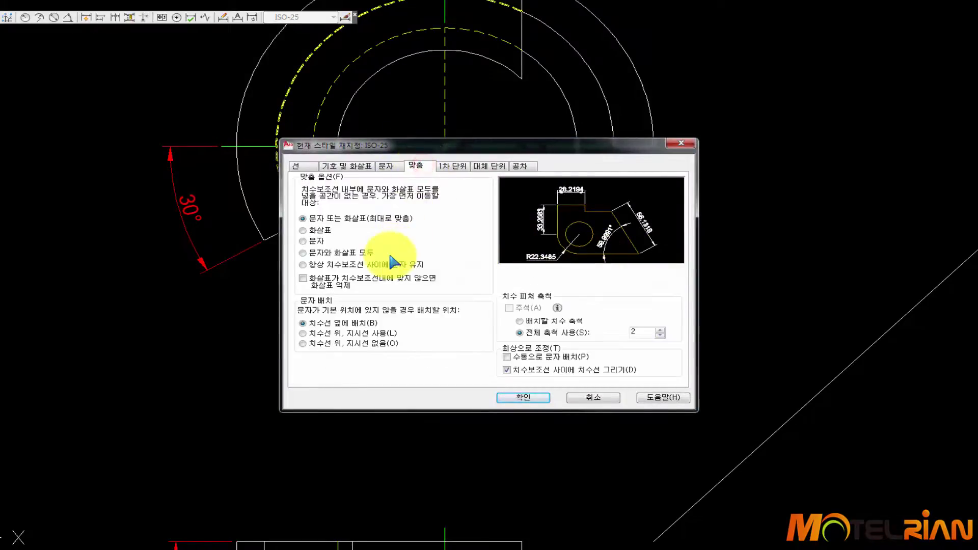
left_click(303, 253)
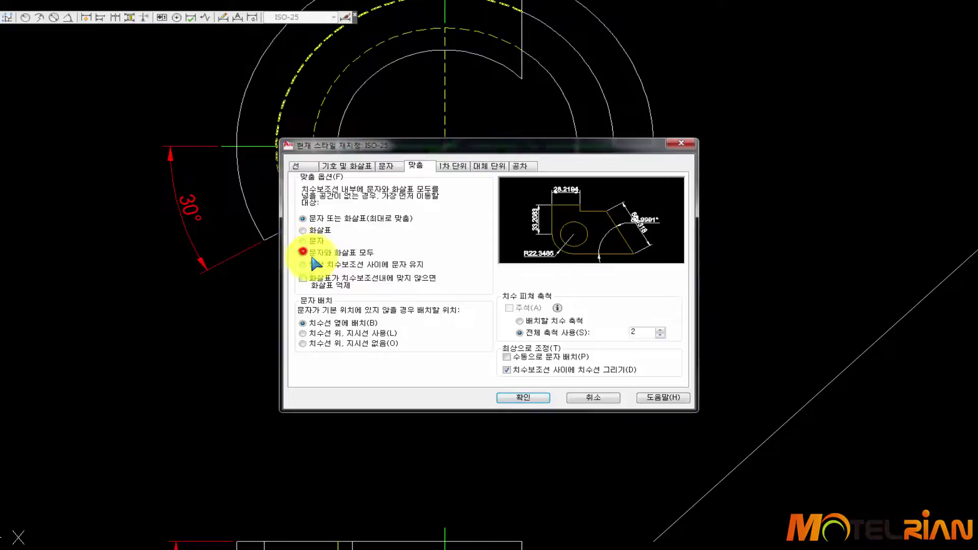
left_click(523, 398)
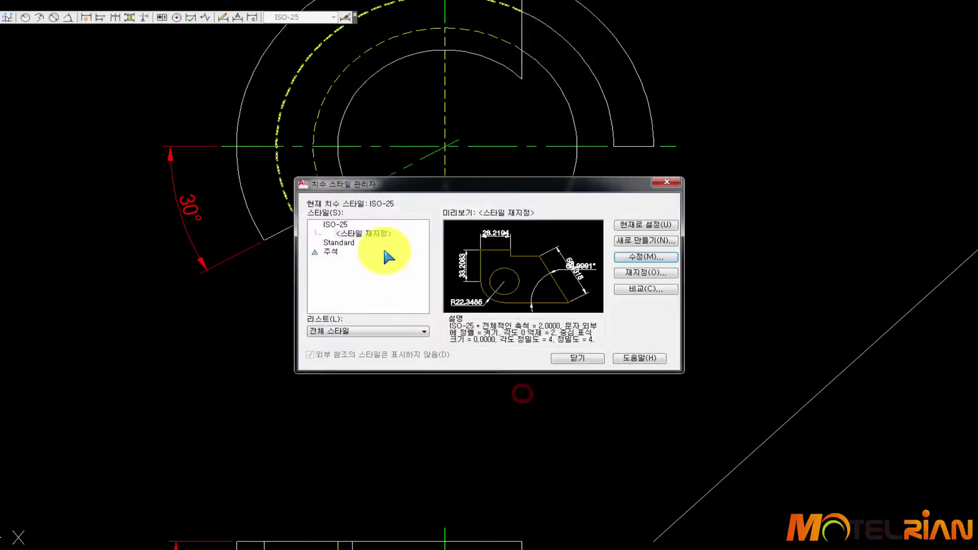
Add radius dimensions to the top view's inner arc and to the inner edge of its outer band, placing both texts inside.
left_click(579, 358)
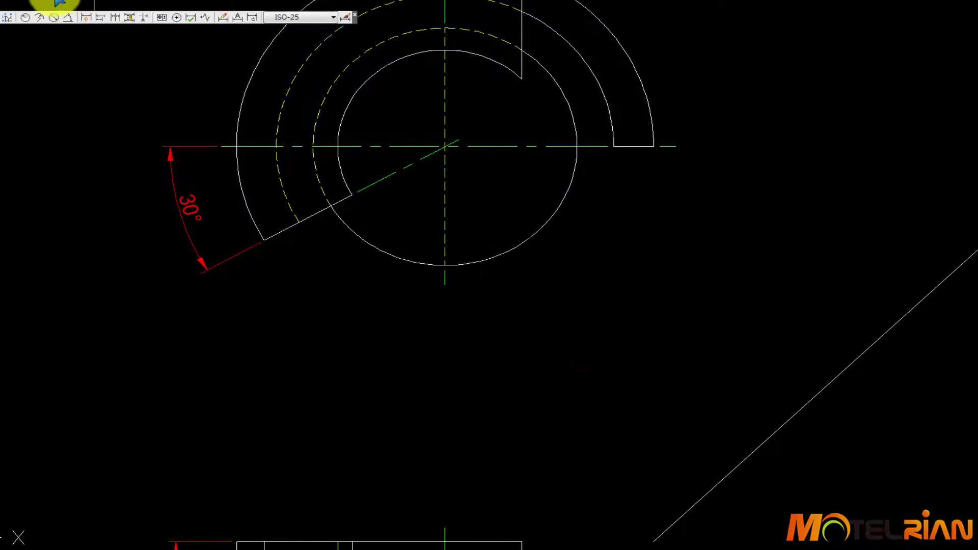
left_click(24, 18)
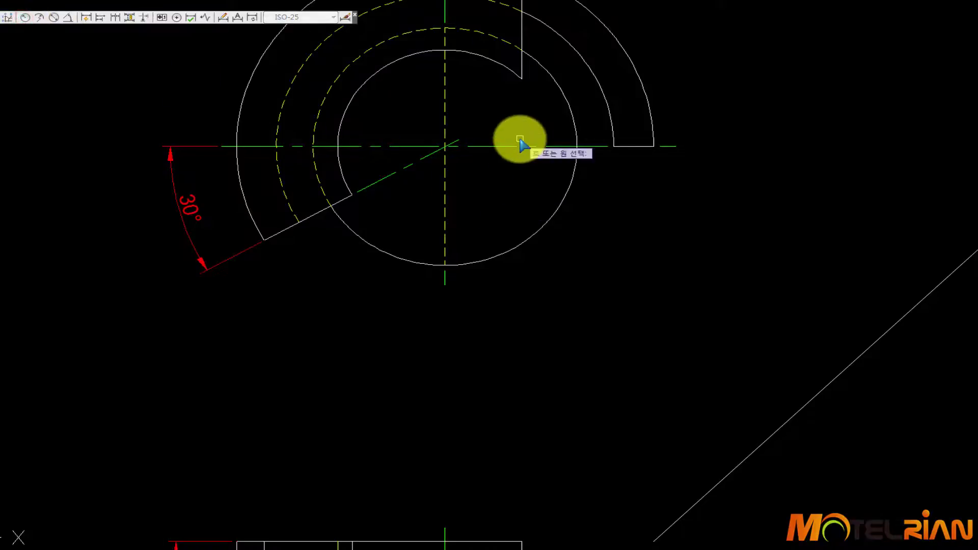
left_click(364, 85)
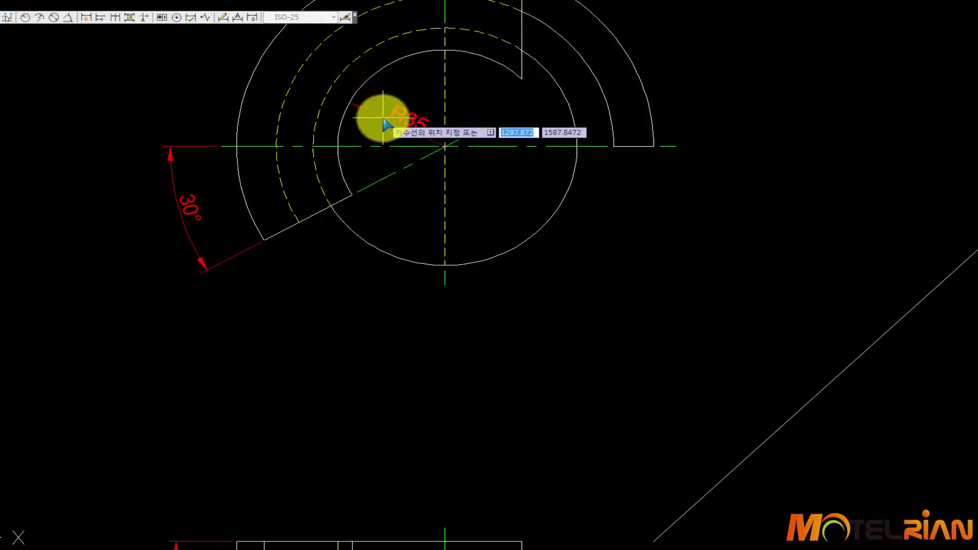
left_click(387, 124)
key("Return")
left_click(598, 87)
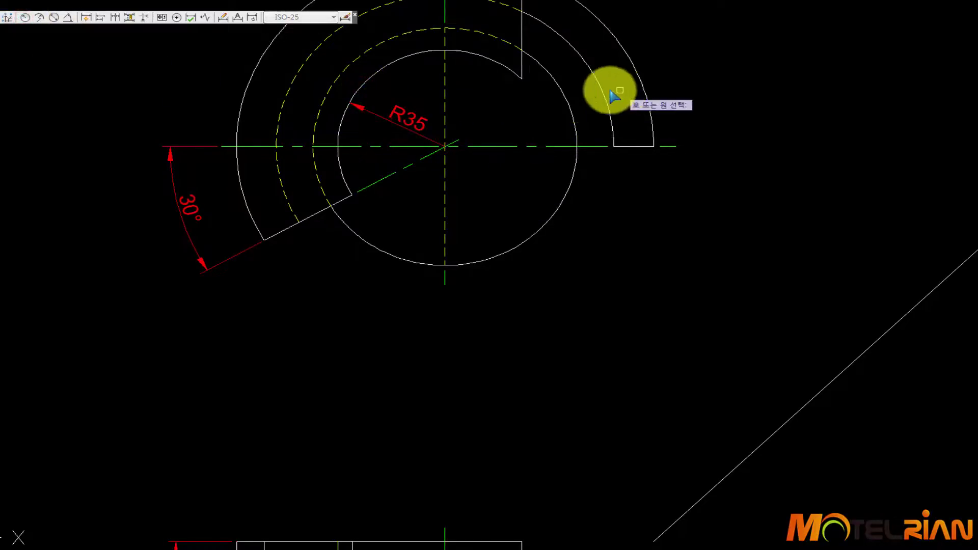
left_click(524, 127)
Add a radius dimension to the front view's dome arc, placing the text inside the arc.
middle_click_drag(599, 297, 595, 178)
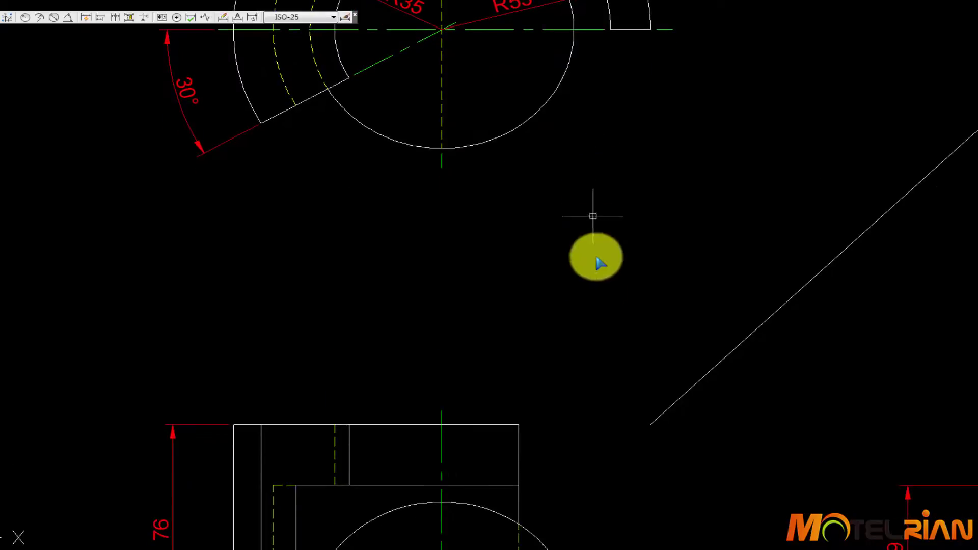
scroll(597, 244, "down", 2)
middle_click_drag(612, 360, 628, 271)
scroll(601, 291, "up", 2)
key("Return")
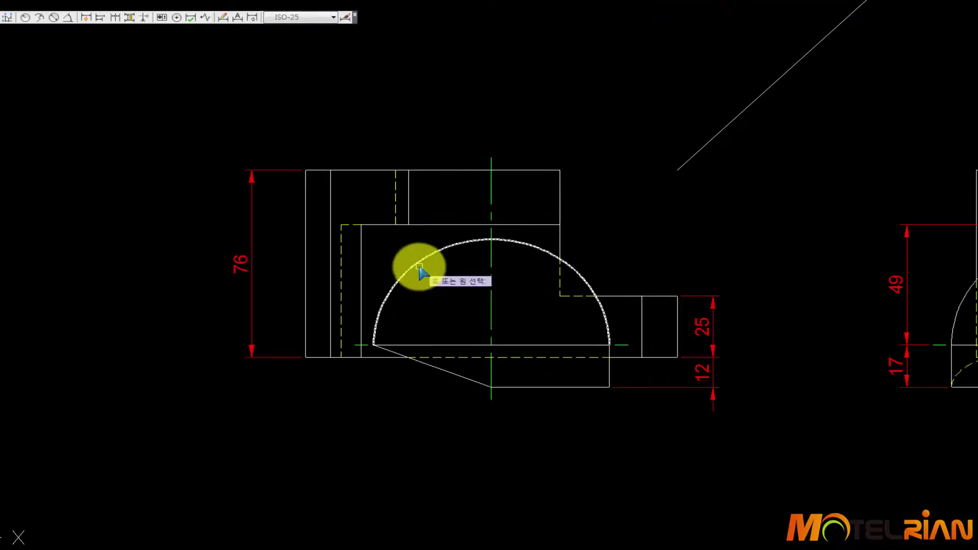
left_click(418, 269)
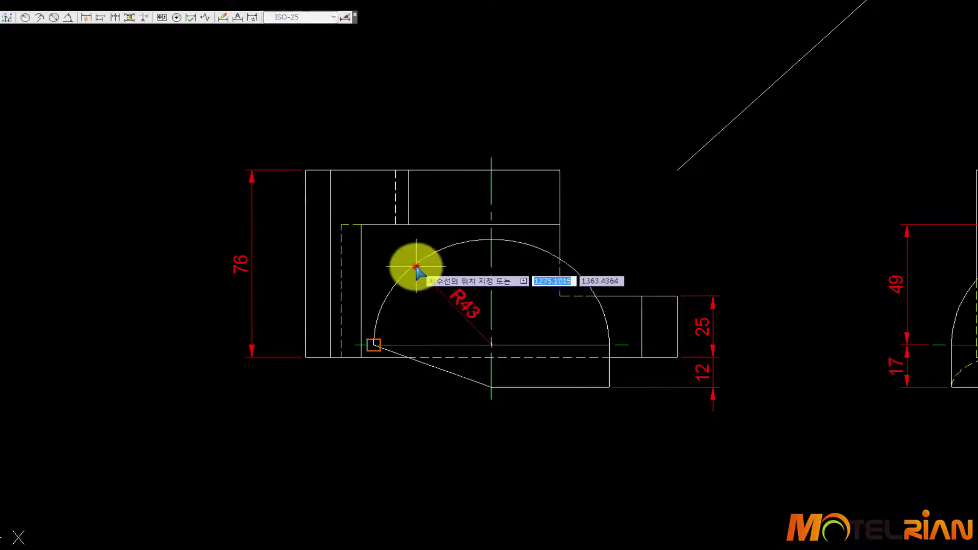
left_click(441, 317)
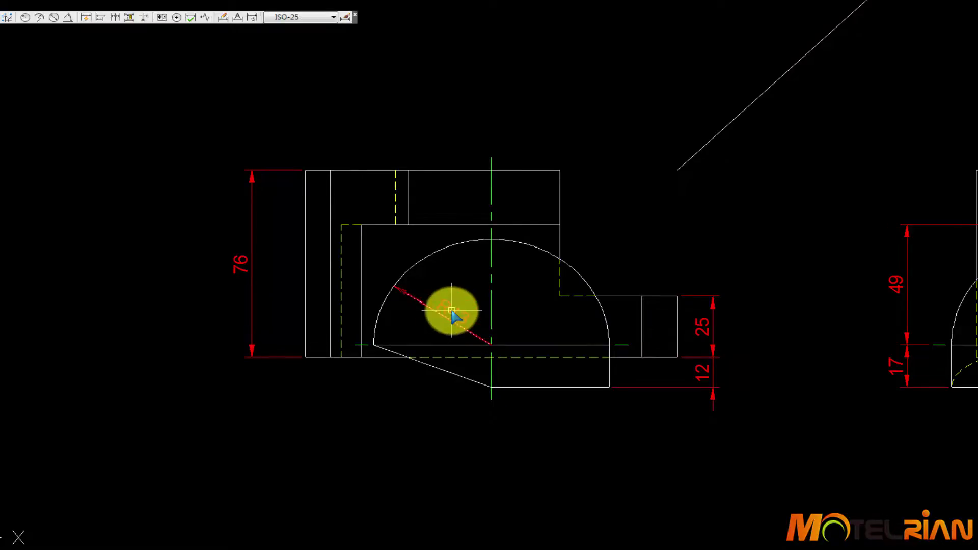
Edit the text of the dome arc's radius dimension in the front view to add the prefix "S-".
left_click(452, 312)
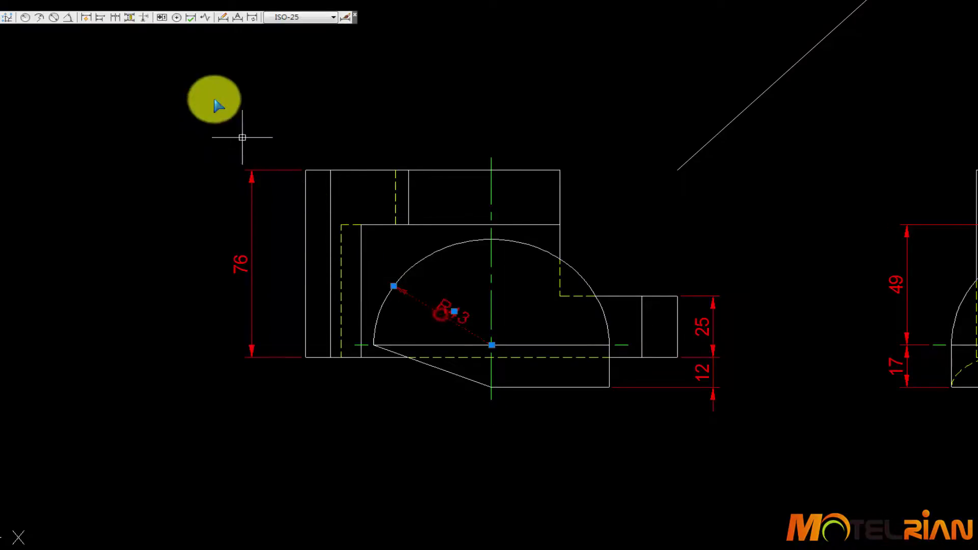
left_click(222, 18)
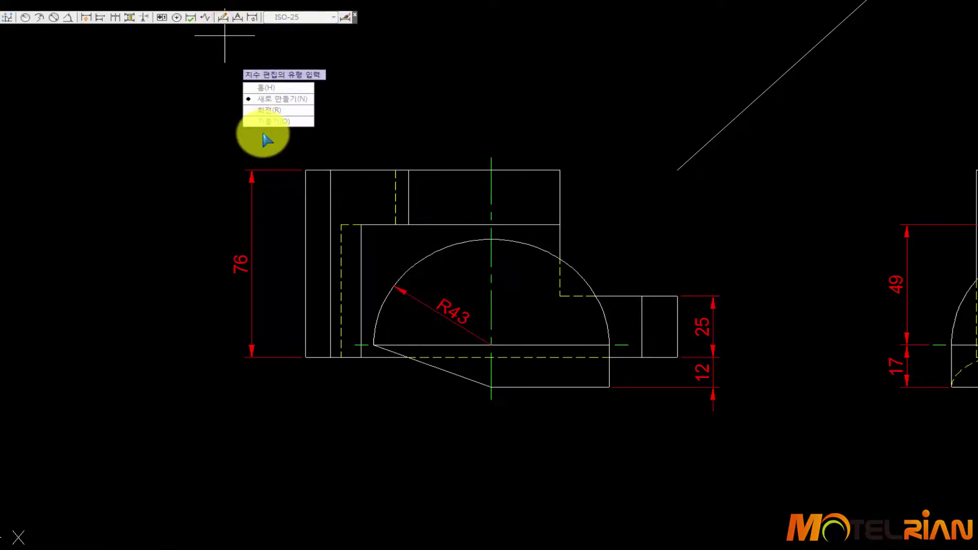
key("Return")
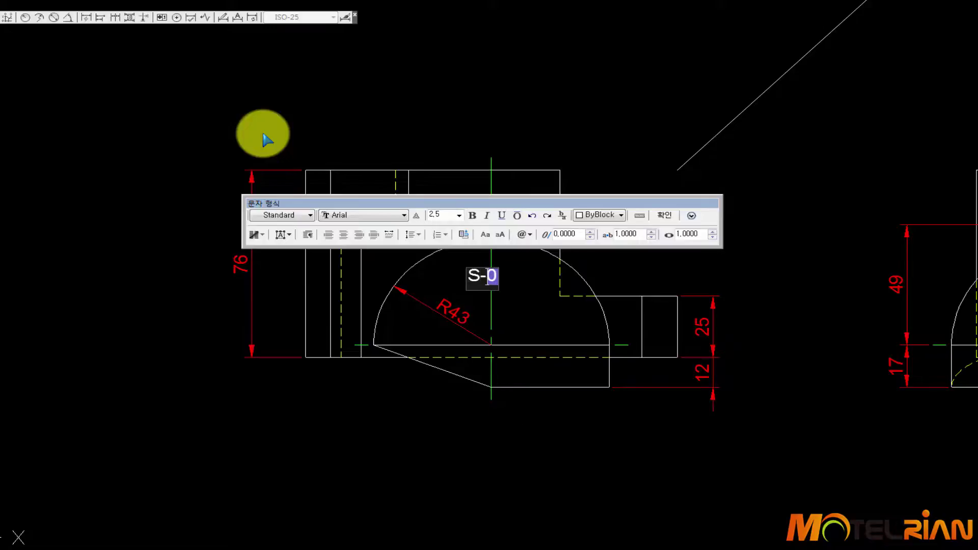
type("S-")
left_click(656, 215)
scroll(626, 116, "down", 2)
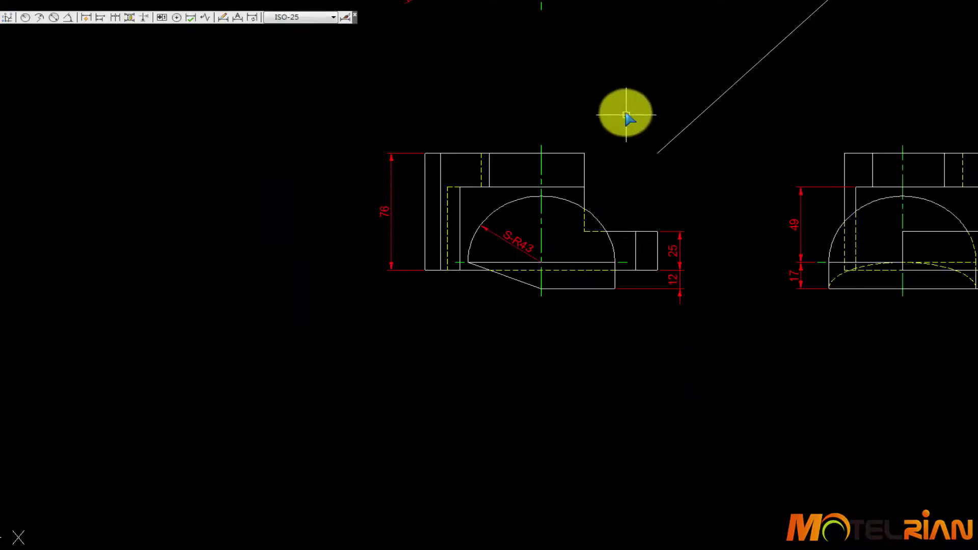
middle_click_drag(627, 116, 574, 196)
scroll(474, 136, "down", 1)
scroll(506, 135, "up", 1)
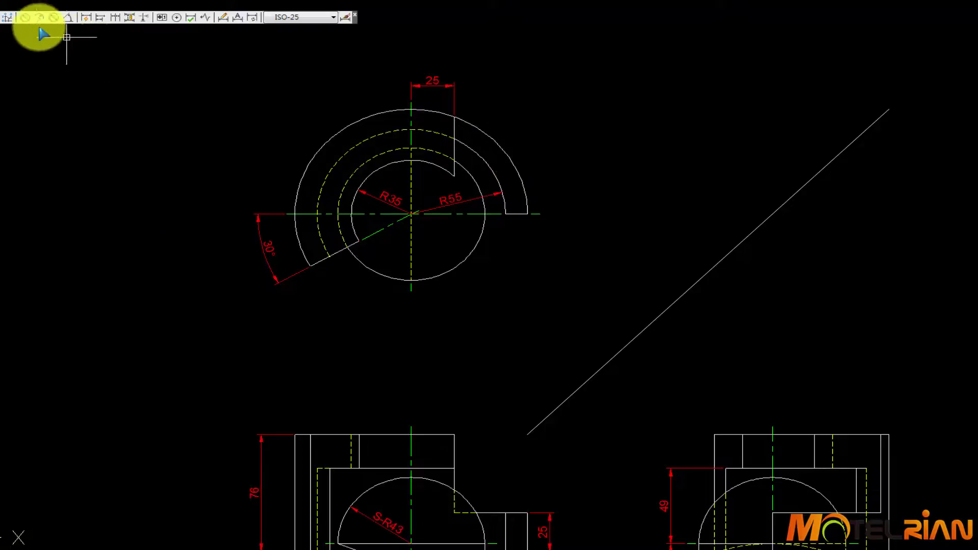
left_click(24, 17)
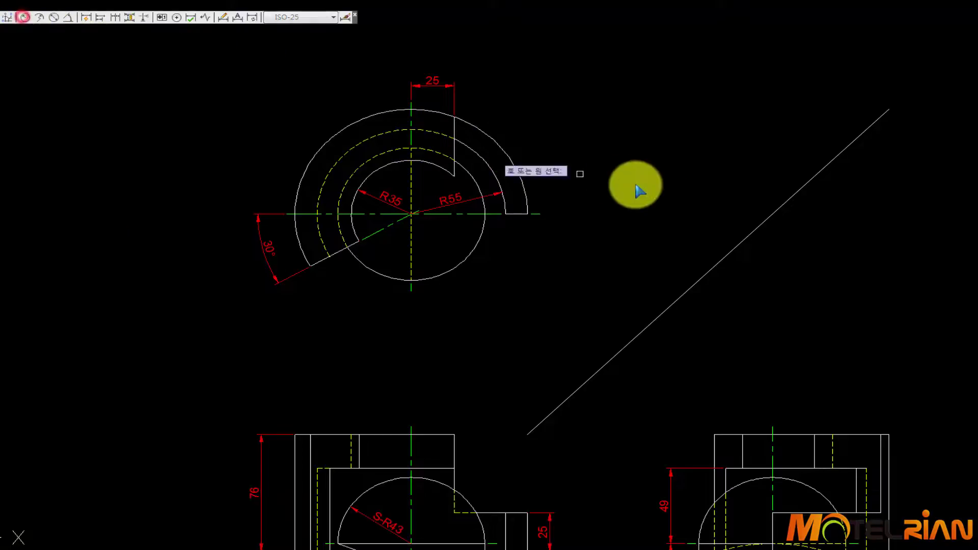
left_click(497, 143)
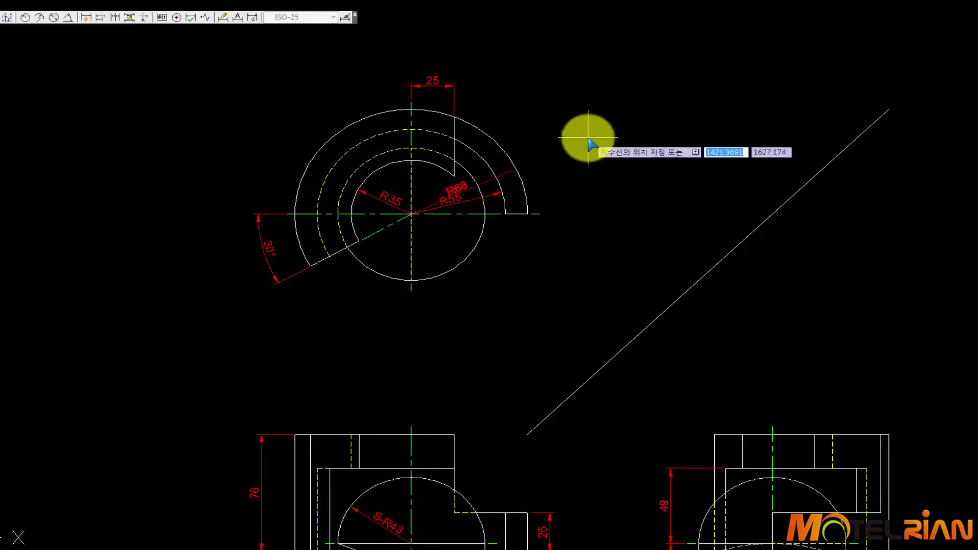
key("Escape")
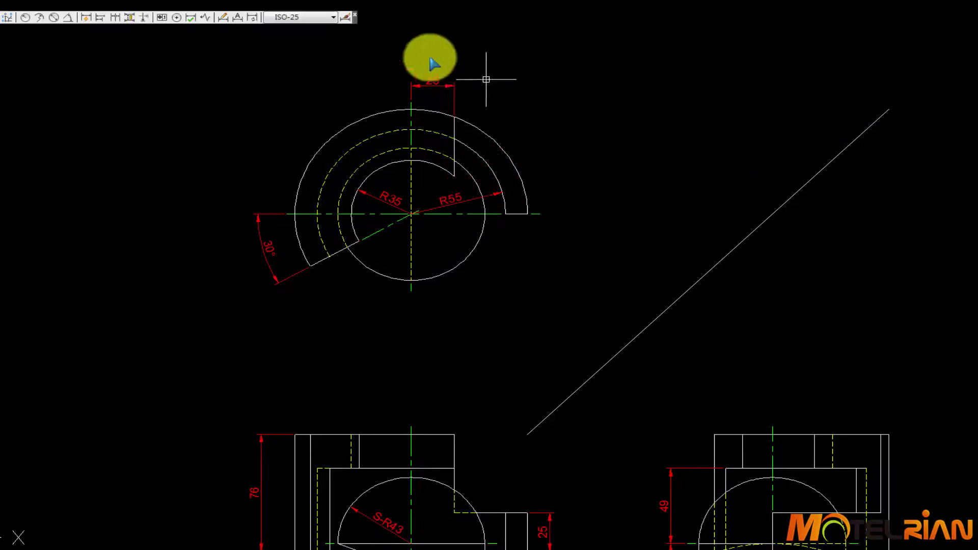
In the ISO-25 style override, turn off drawing the dimension line between extension lines.
left_click(345, 17)
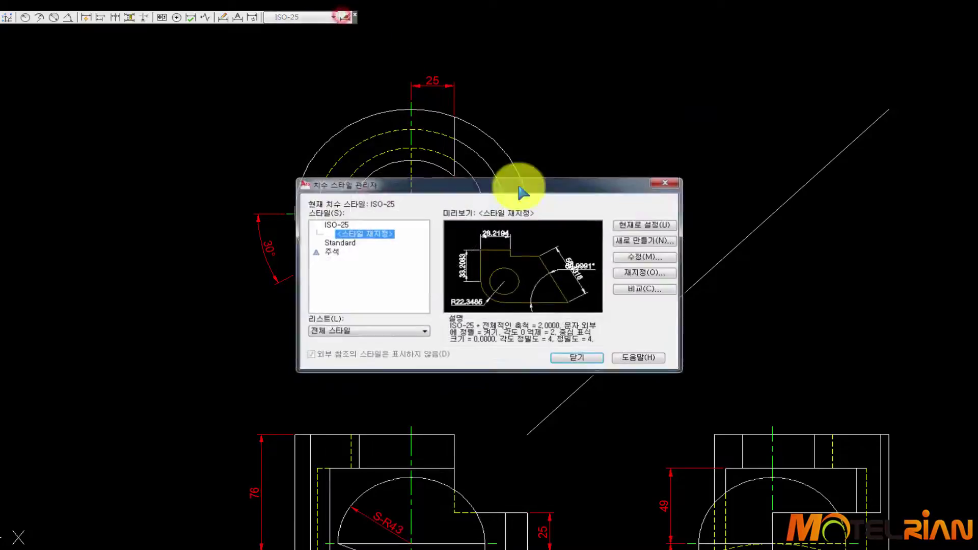
left_click(654, 274)
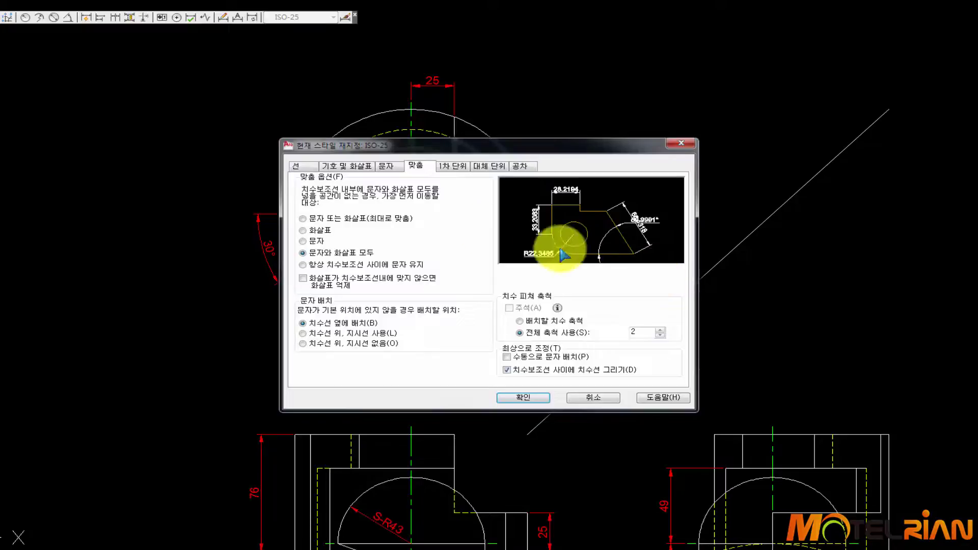
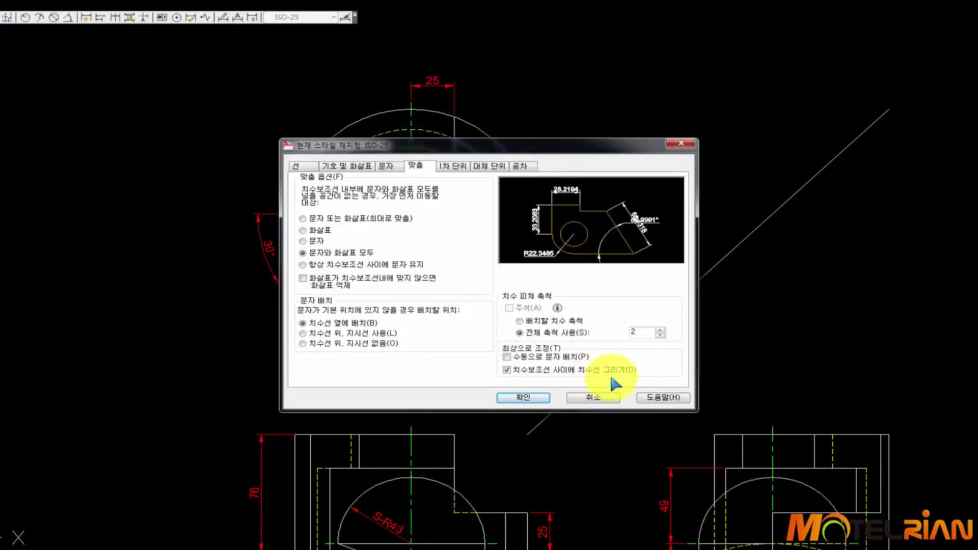
left_click(507, 370)
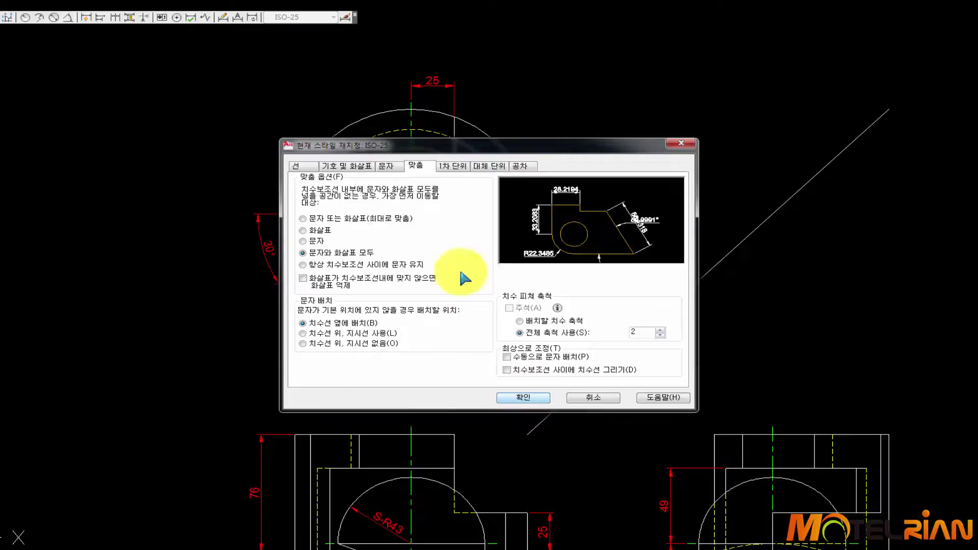
left_click(392, 164)
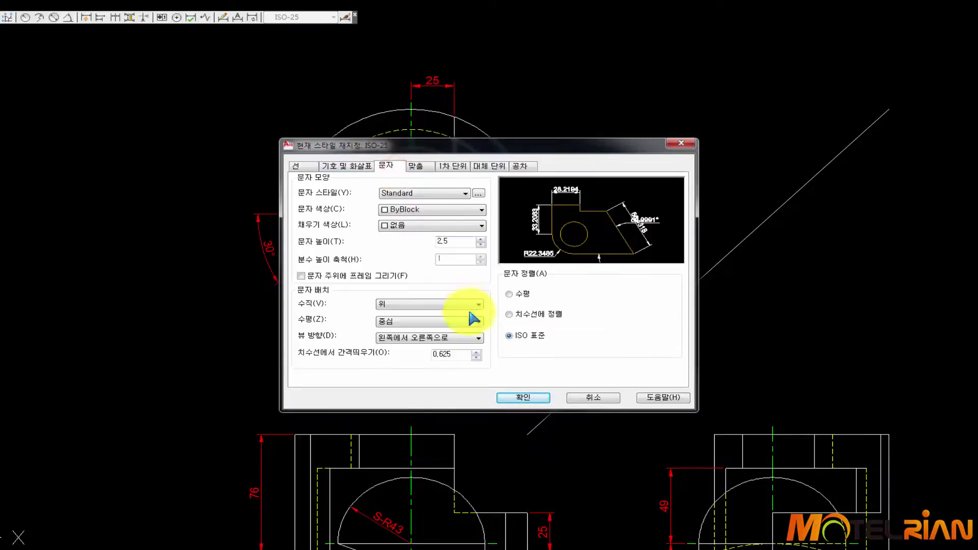
left_click(524, 396)
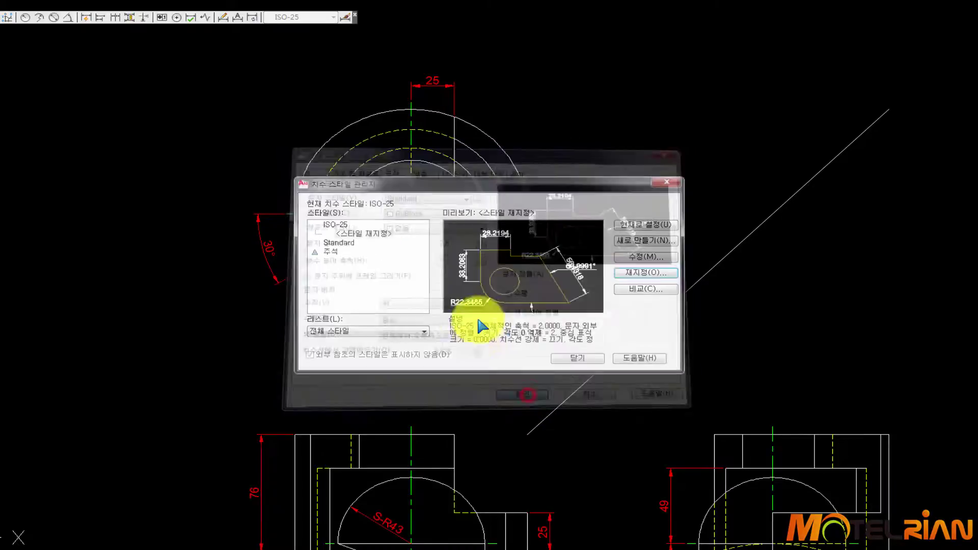
left_click(557, 360)
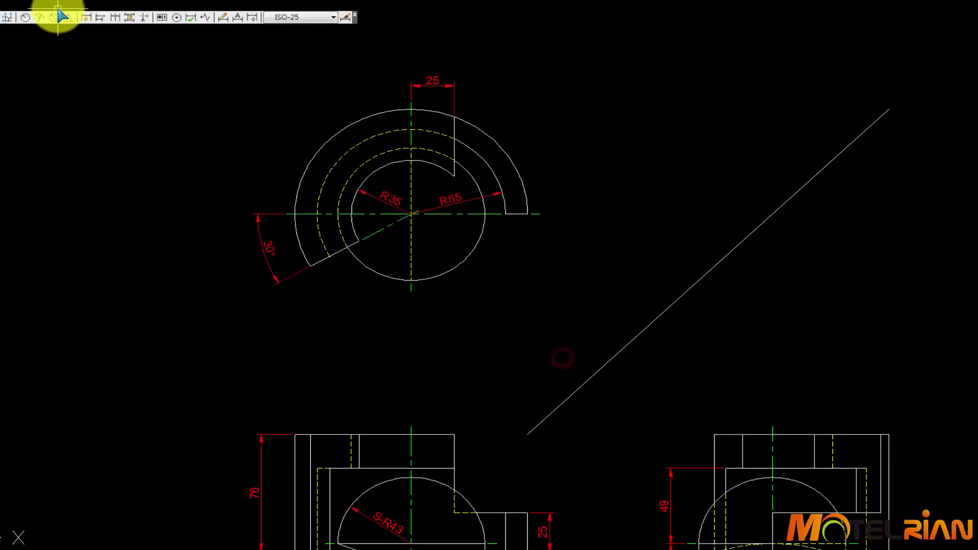
Try to place a radius dimension on the top view's outermost arc from a point just outside it.
left_click(24, 18)
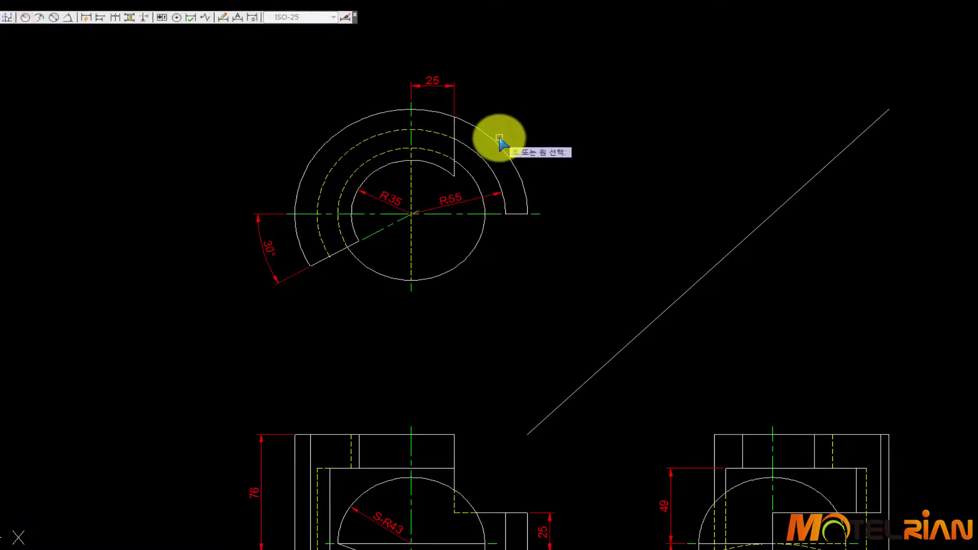
left_click(499, 143)
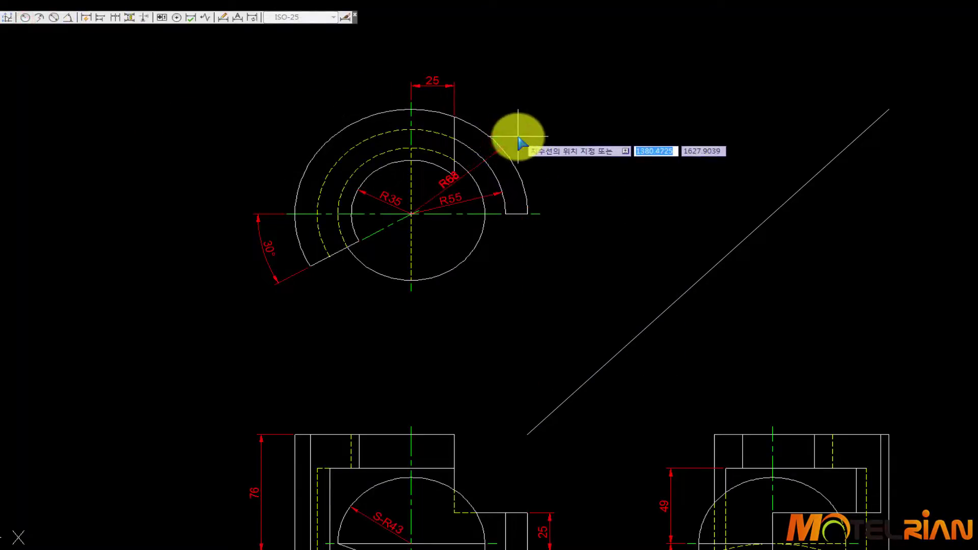
left_click(518, 137)
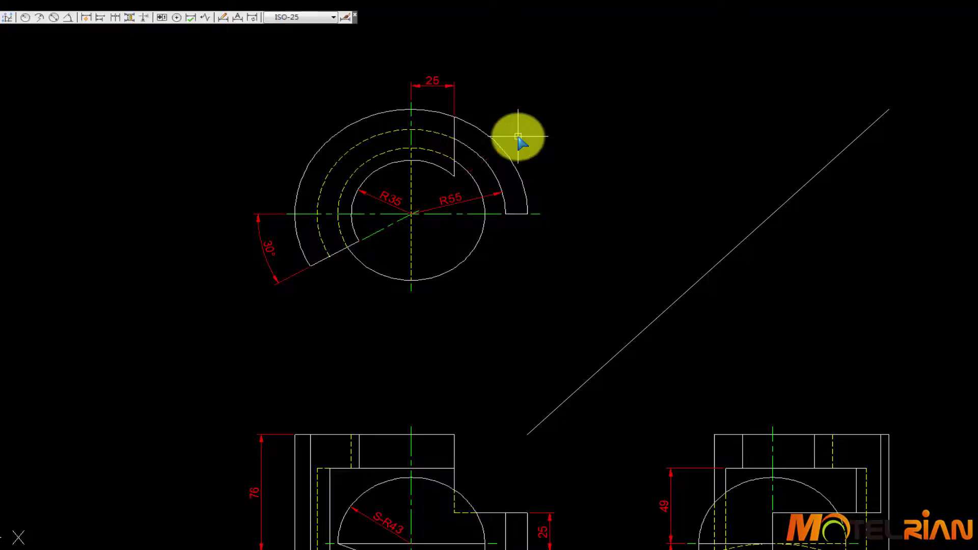
Set the ISO-25 style override's fit option to either text or arrows (best fit).
left_click(346, 17)
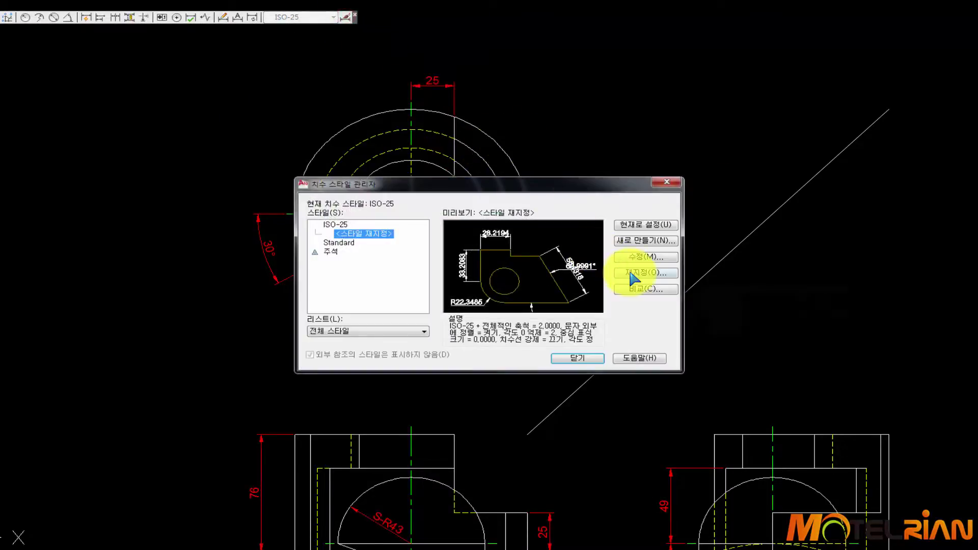
left_click(632, 273)
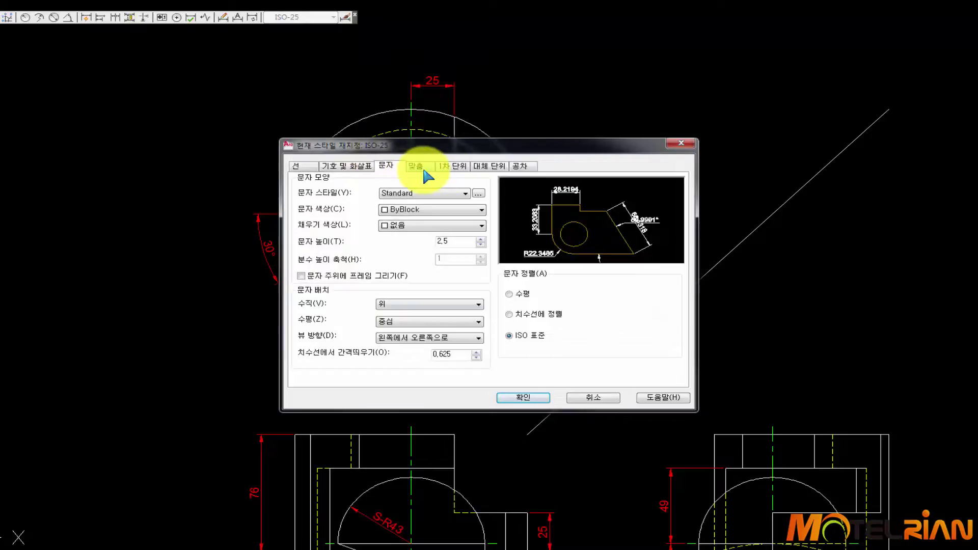
left_click(424, 169)
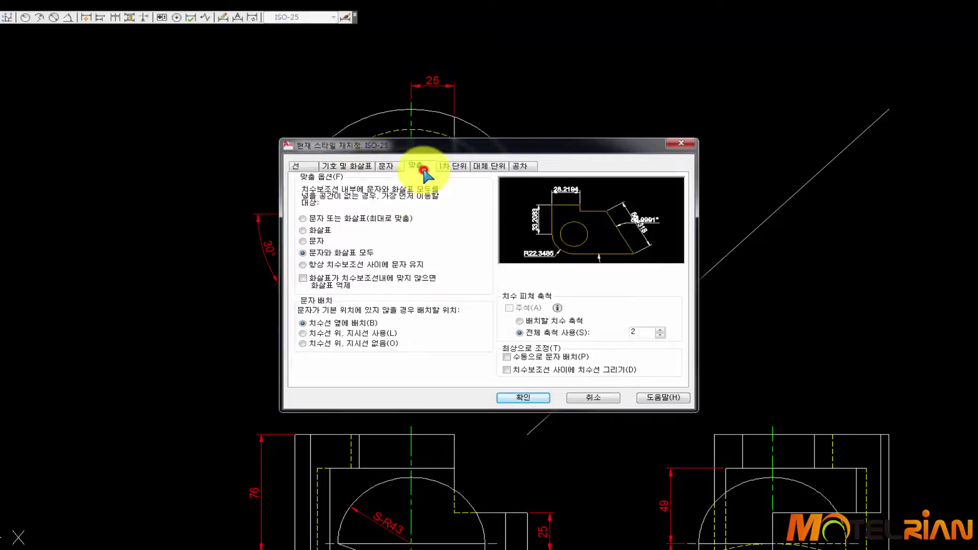
left_click(303, 218)
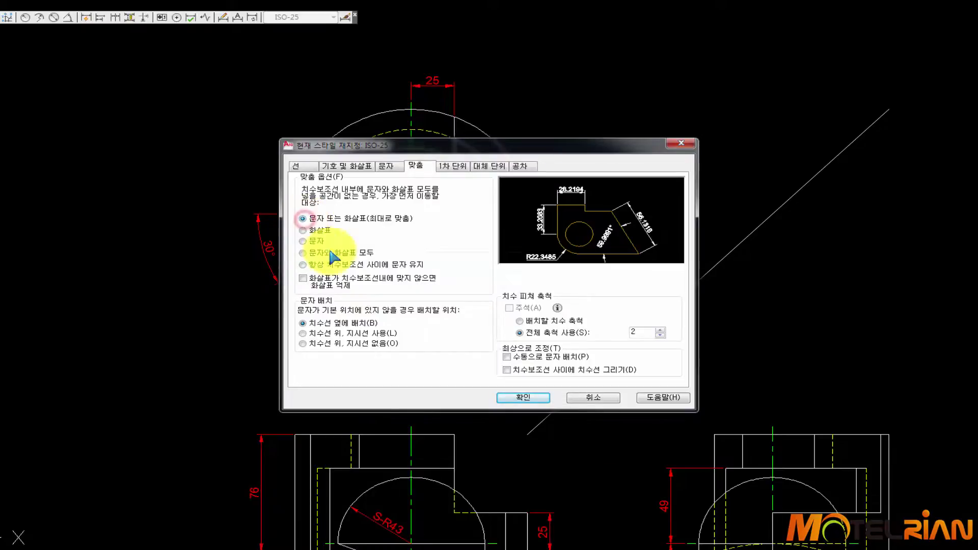
left_click(524, 397)
left_click(576, 363)
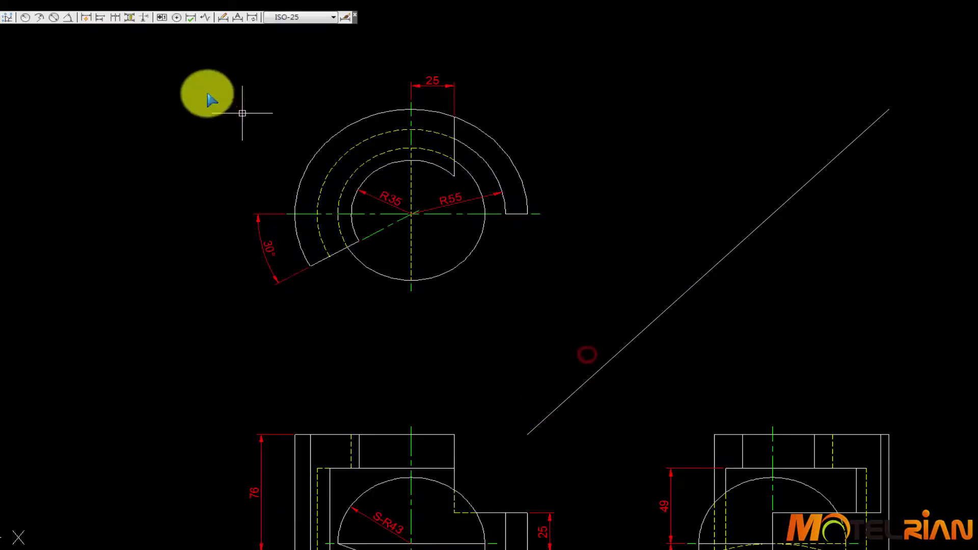
Add a radius dimension to the top view's outermost arc, placing its text outside the arc.
left_click(24, 17)
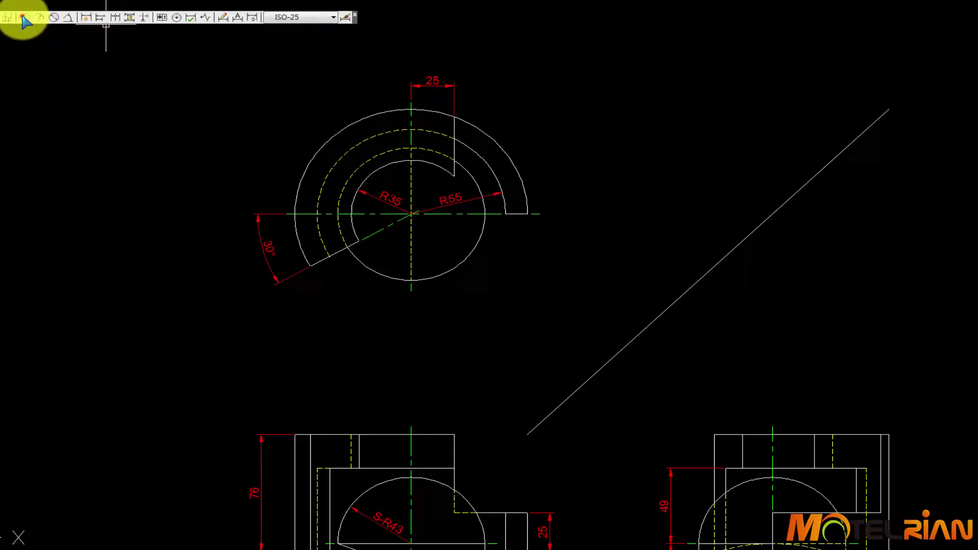
left_click(507, 149)
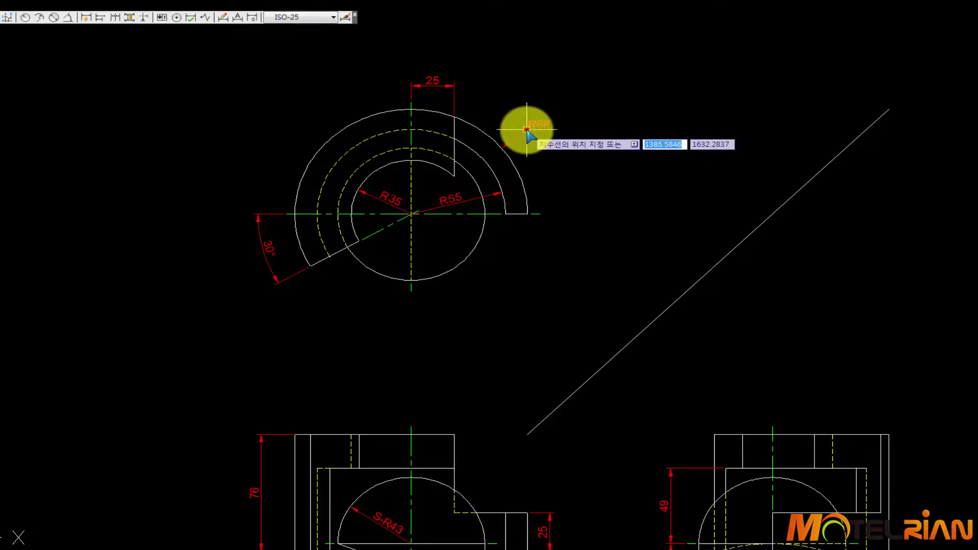
left_click(528, 133)
Delete the diagonal construction line between the top view and the side view.
scroll(812, 338, "down", 3)
scroll(789, 320, "up", 2)
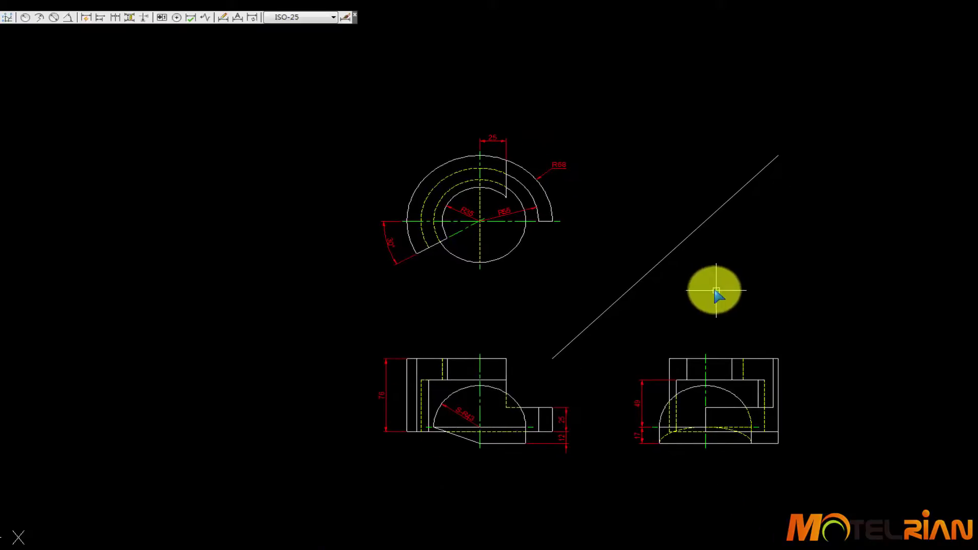
left_click(707, 281)
left_click(607, 203)
key("Delete")
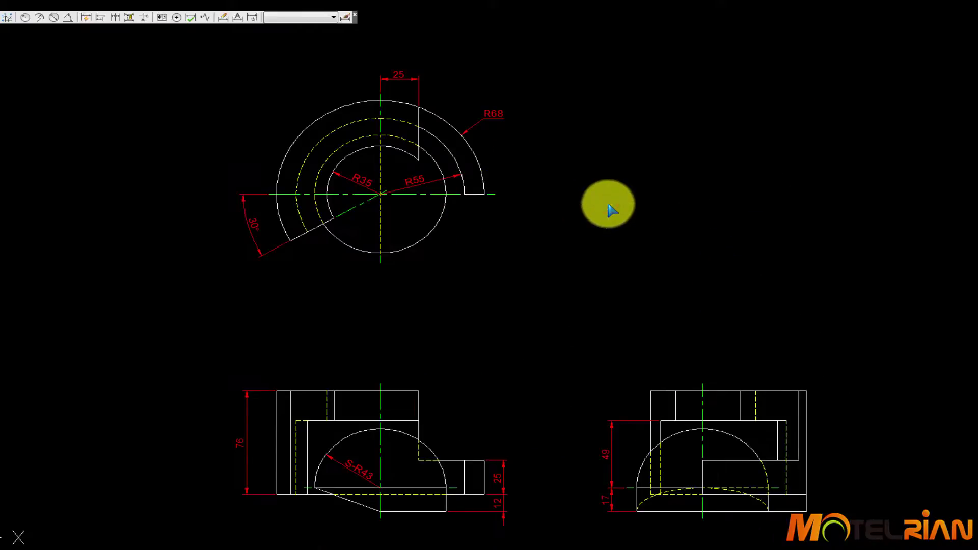
Close the Dimension toolbar and switch to the layout with the 20160924-1 title border.
left_click(356, 15)
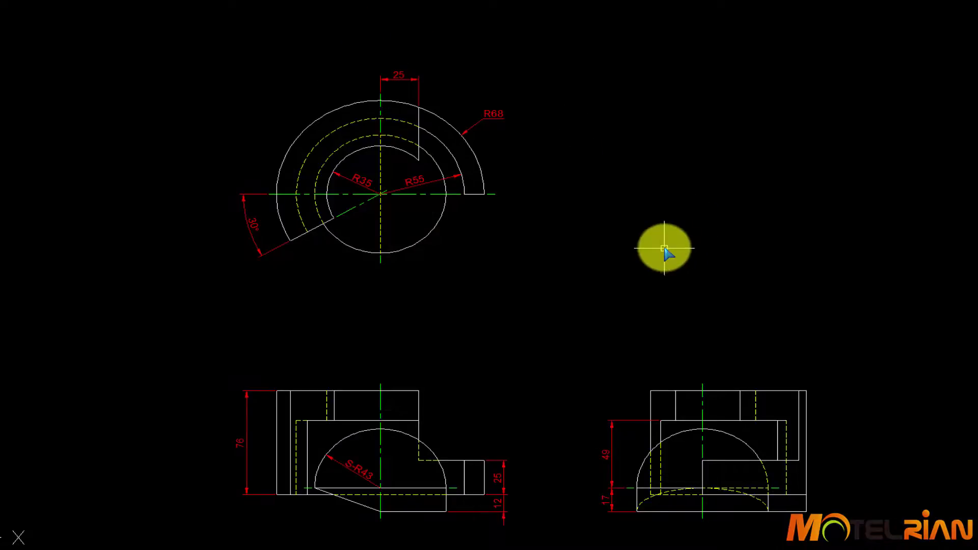
middle_click_drag(664, 248, 634, 204)
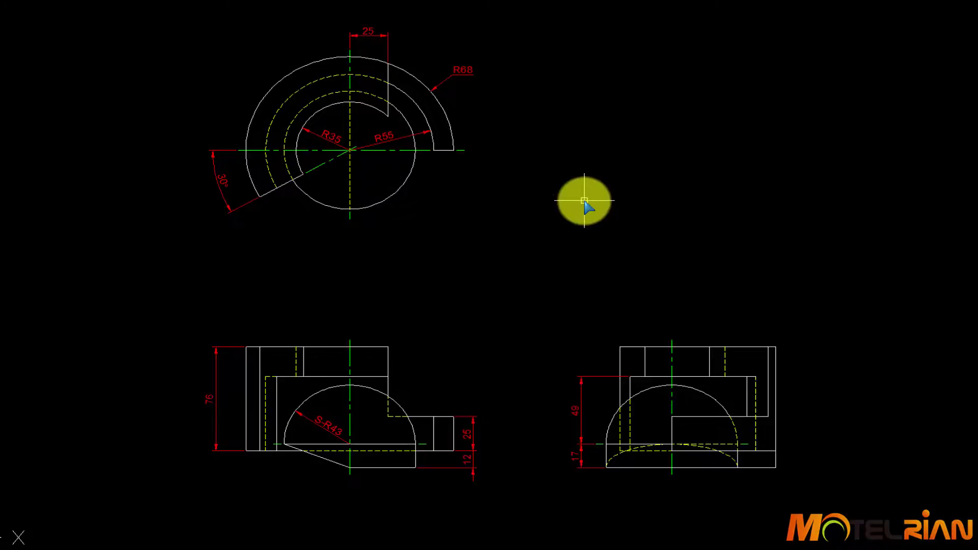
middle_click_drag(581, 200, 559, 225)
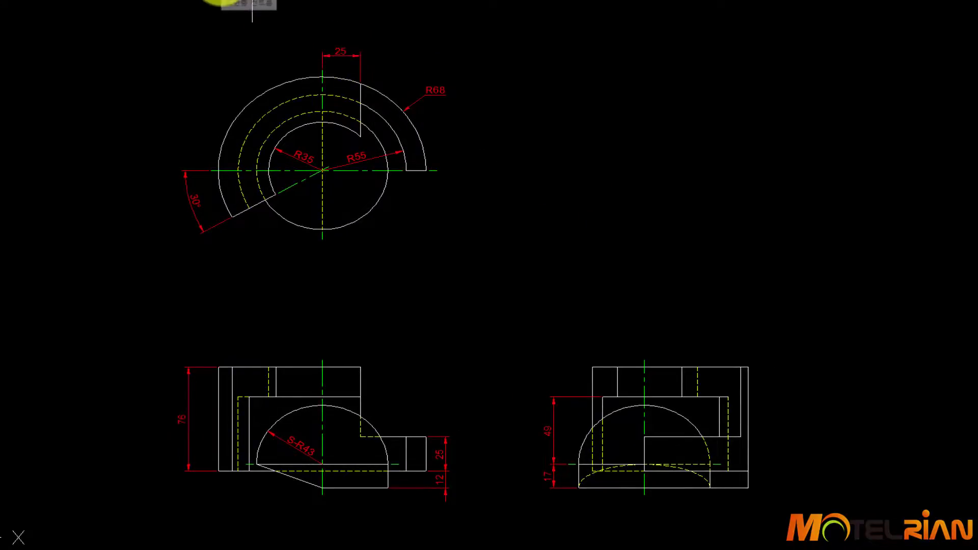
left_click(224, 1)
left_click(204, 51)
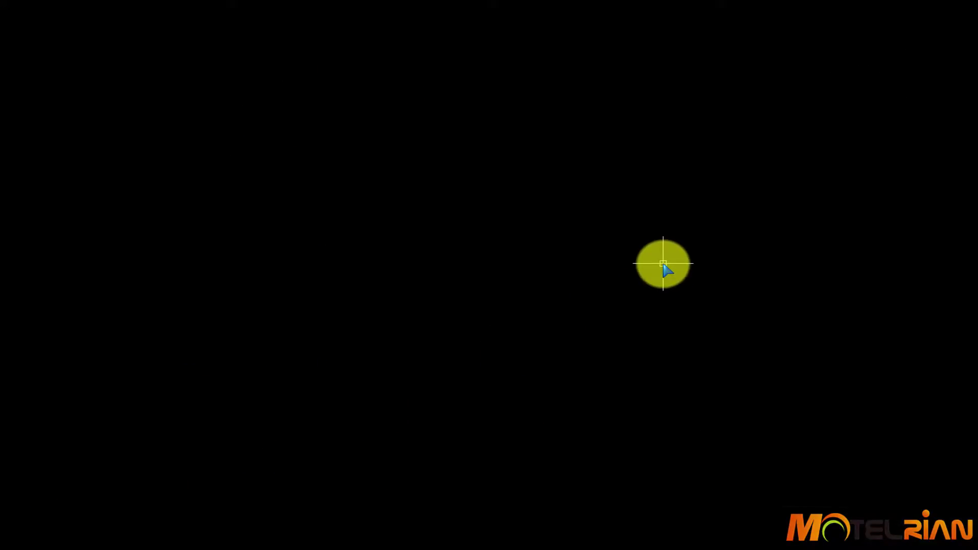
scroll(662, 264, "down", 3)
scroll(662, 261, "up", 2)
scroll(662, 260, "down", 2)
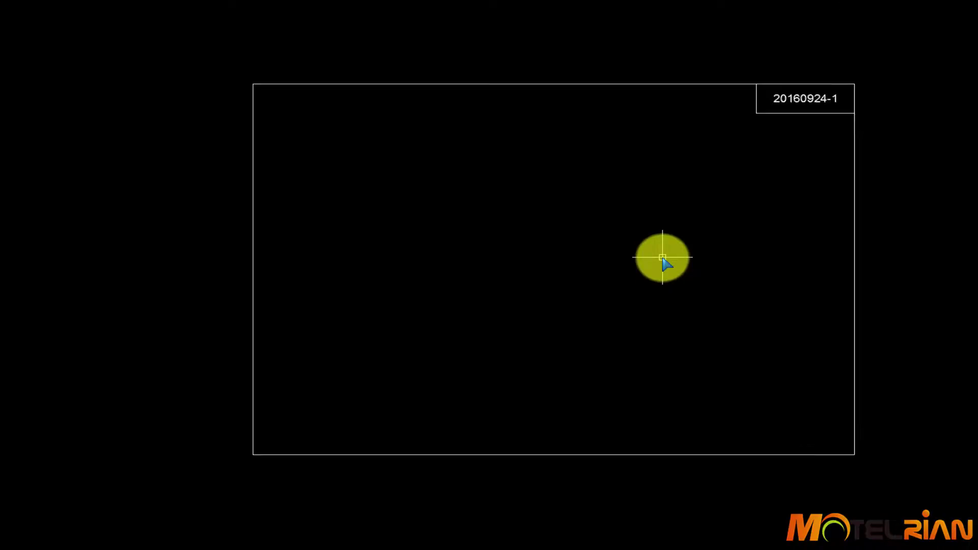
scroll(662, 258, "up", 2)
middle_click_drag(662, 257, 683, 260)
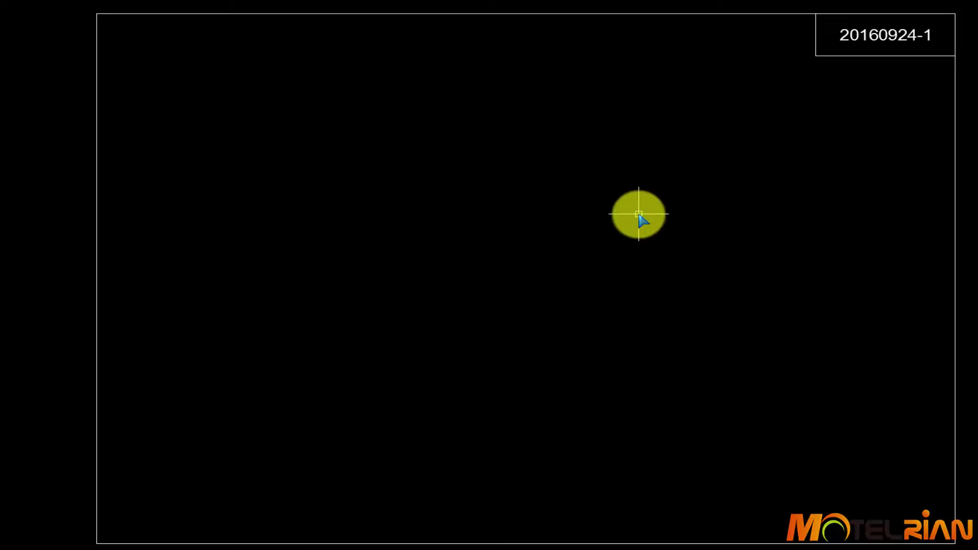
Set the paper space linetype scaling variable PSLTSCALE for the layout.
middle_click_drag(633, 216, 631, 215)
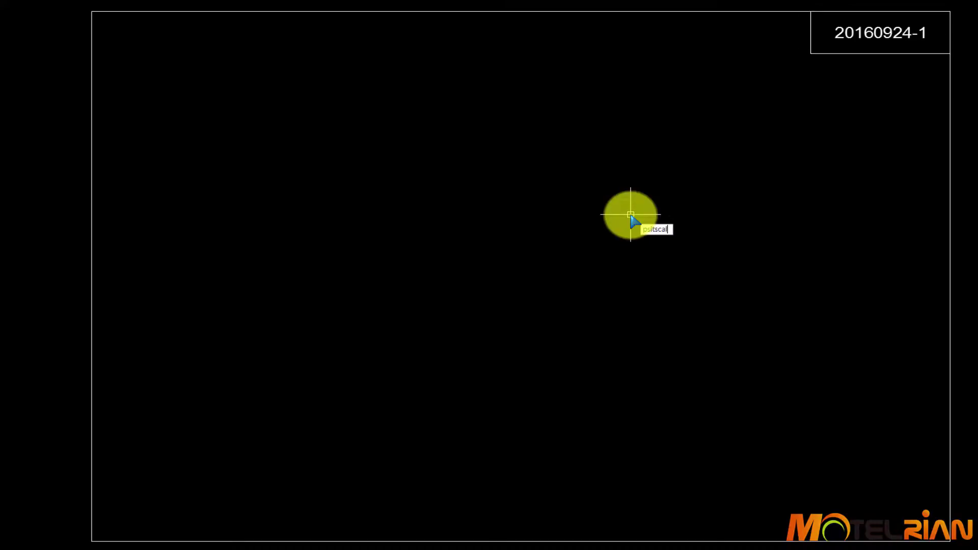
key("Return")
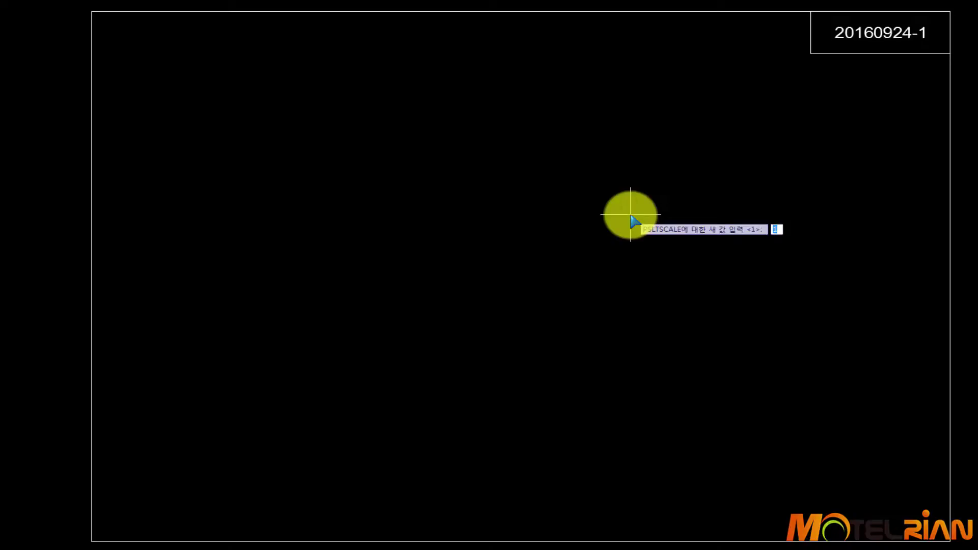
key("Return")
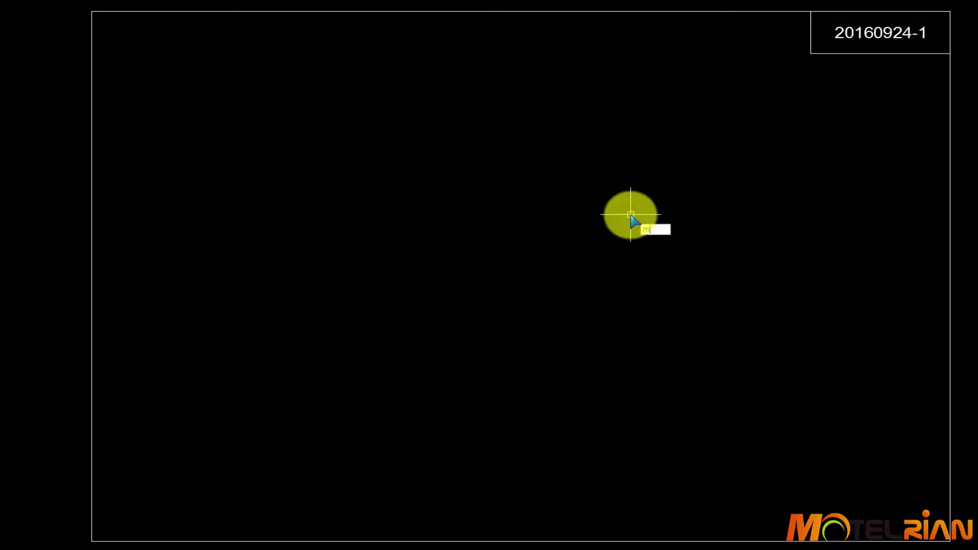
Create four viewports filling the area just inside the sheet border and delete the upper-right one.
type("mv")
key("Return")
key("Return")
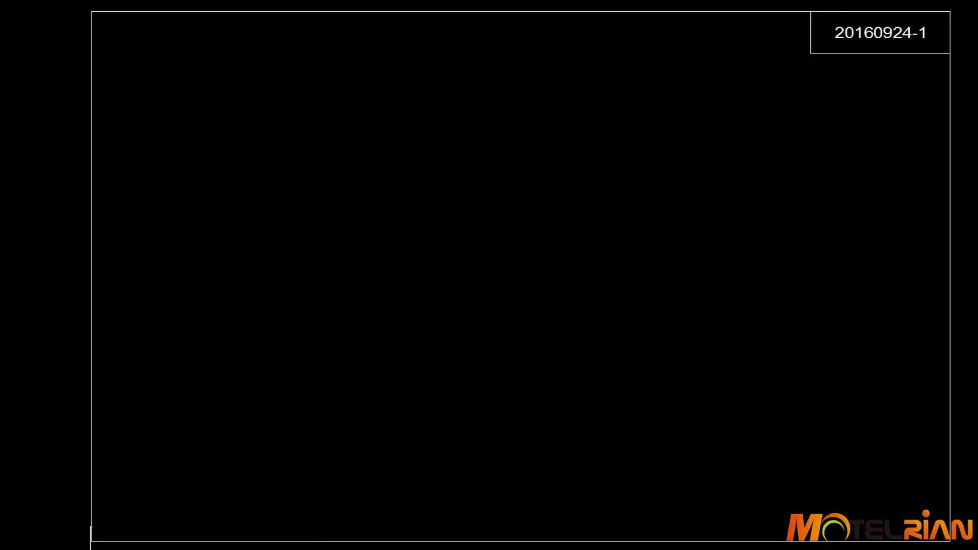
left_click(95, 14)
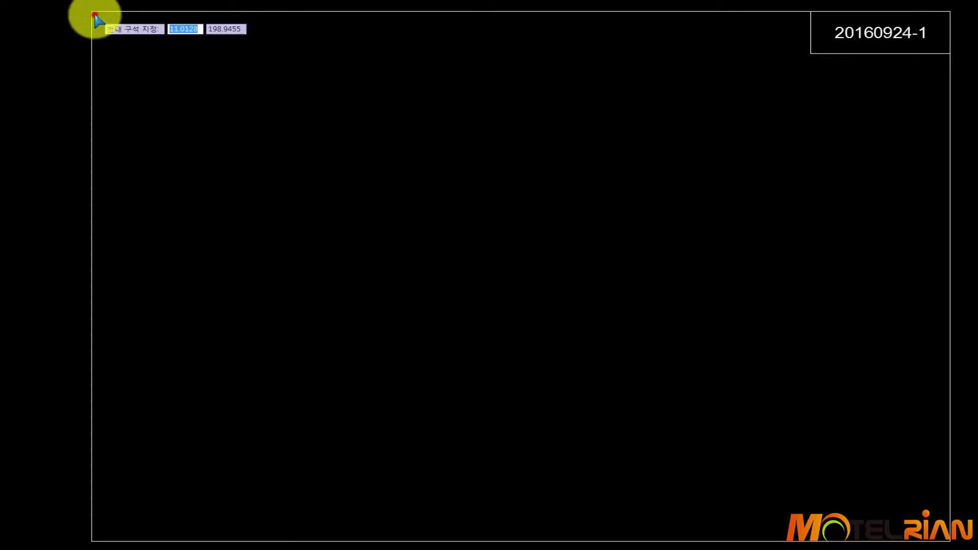
left_click(946, 541)
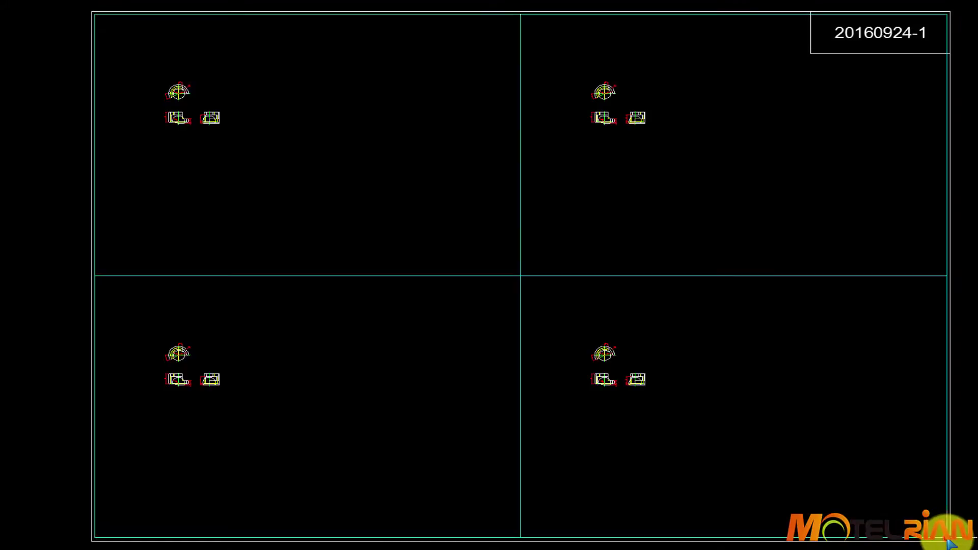
left_click(670, 16)
key("Delete")
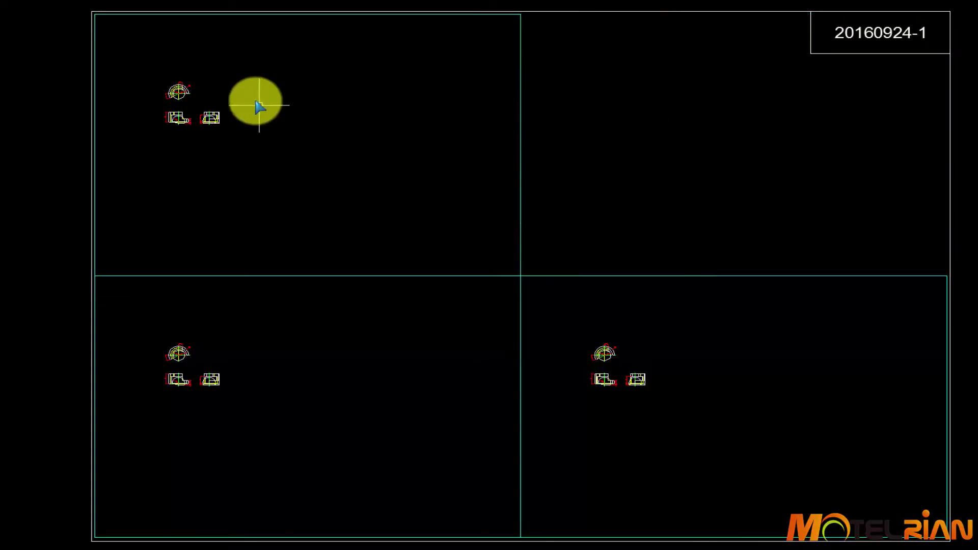
Move the three-view drawing toward the middle of each of the three remaining viewports, and return to paper space.
double_click(256, 100)
middle_click_drag(298, 131, 389, 163)
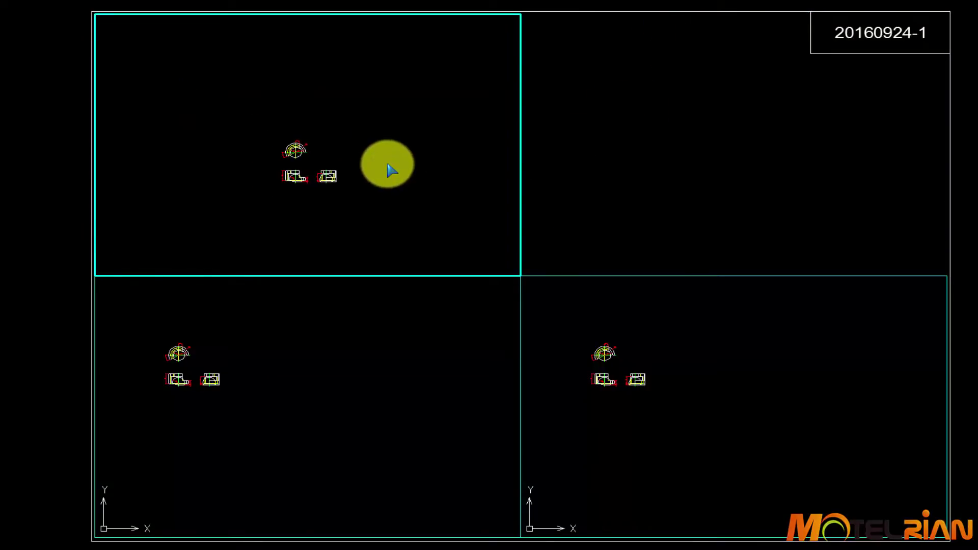
left_click(268, 400)
mouse_move(270, 463)
middle_mouse_down()
mouse_move(396, 495)
mouse_move(388, 497)
middle_mouse_up()
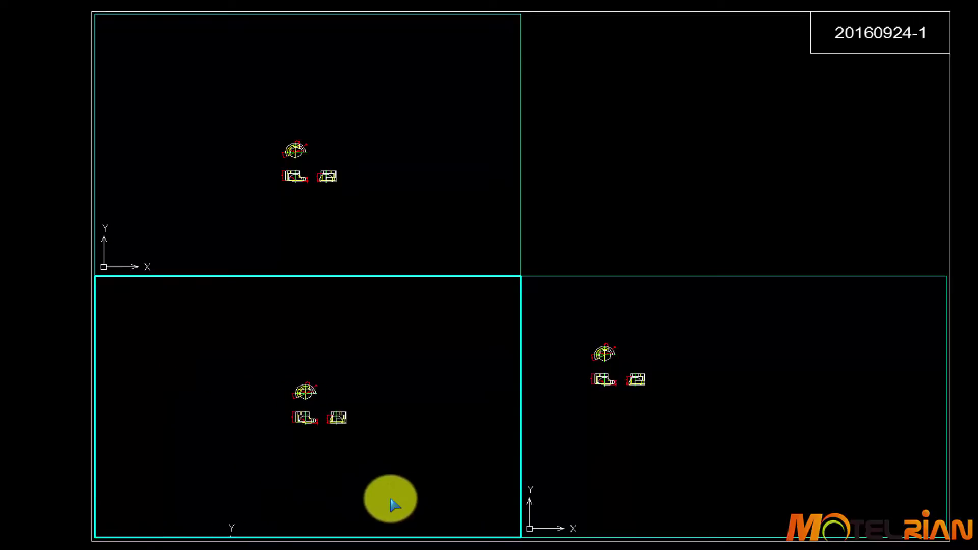
left_click(757, 397)
mouse_move(714, 393)
middle_mouse_down()
mouse_move(795, 432)
mouse_move(823, 433)
middle_mouse_up()
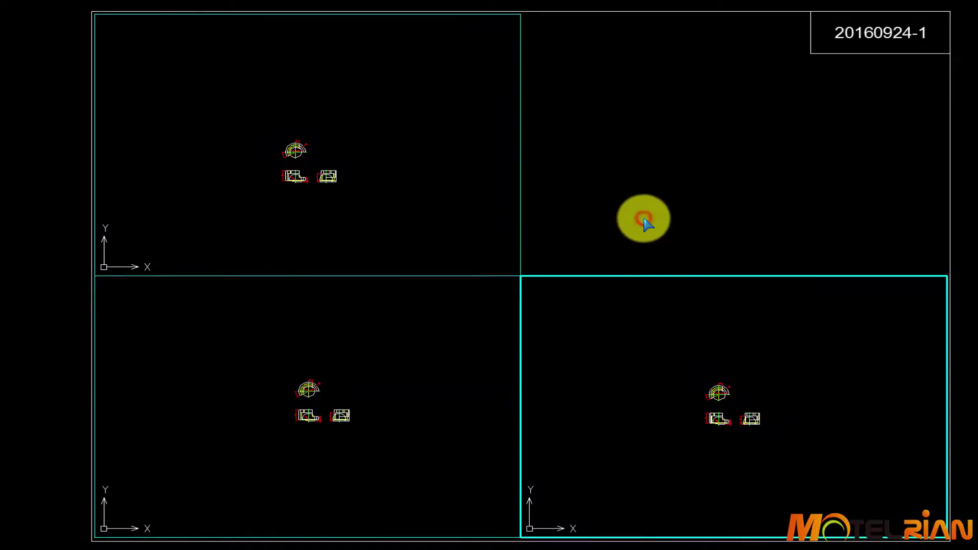
left_click(600, 191)
left_click(710, 199)
double_click(709, 199)
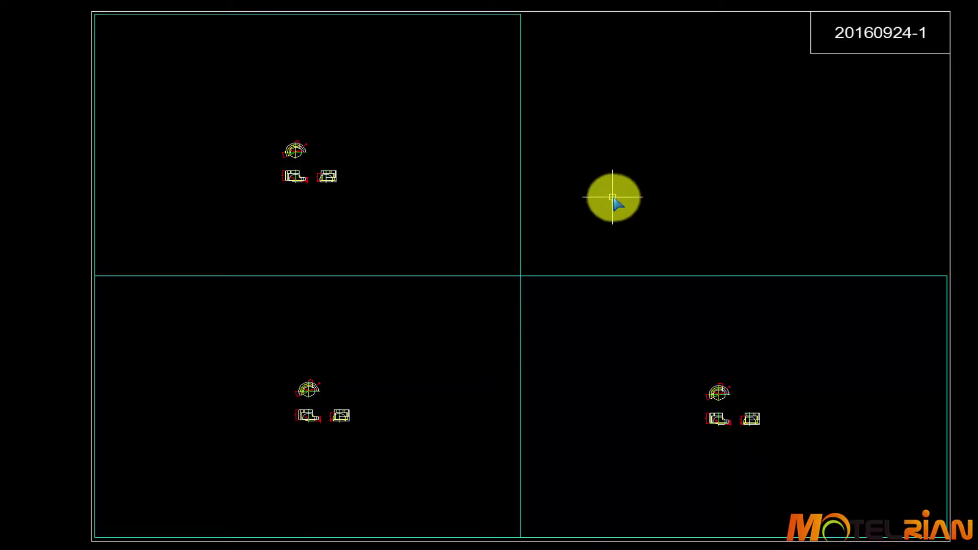
Show the Viewports toolbar and set the scale of all three viewports to 1:2.
left_click(609, 199)
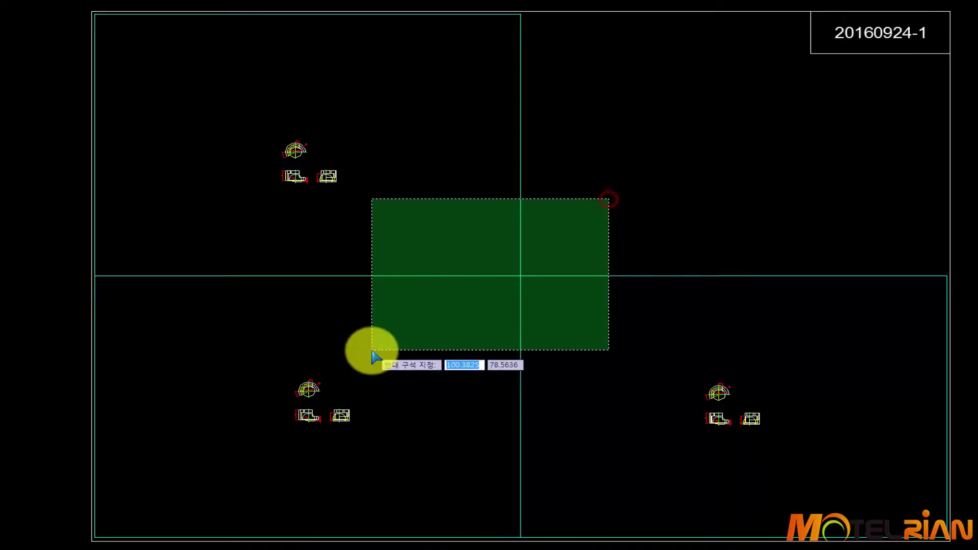
left_click(433, 363)
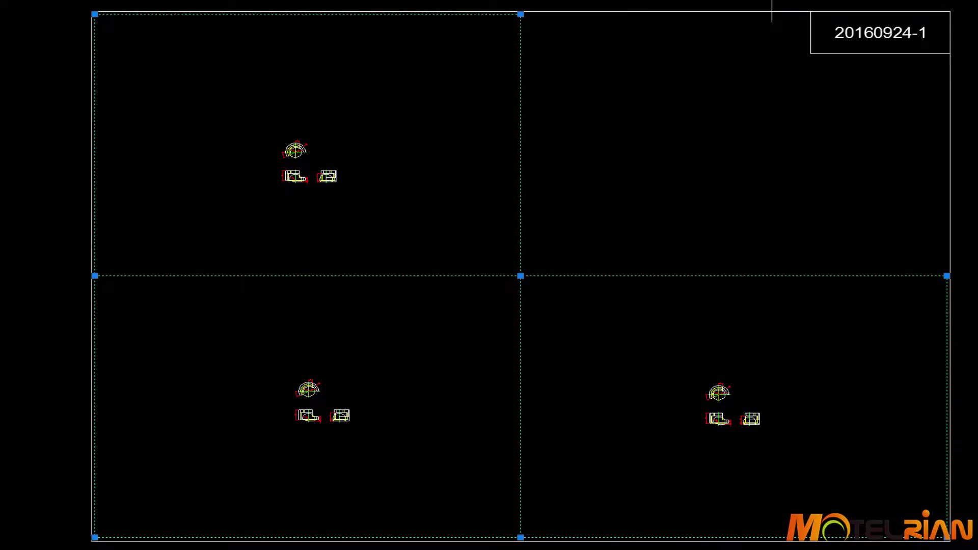
right_click(772, 2)
mouse_move(825, 3)
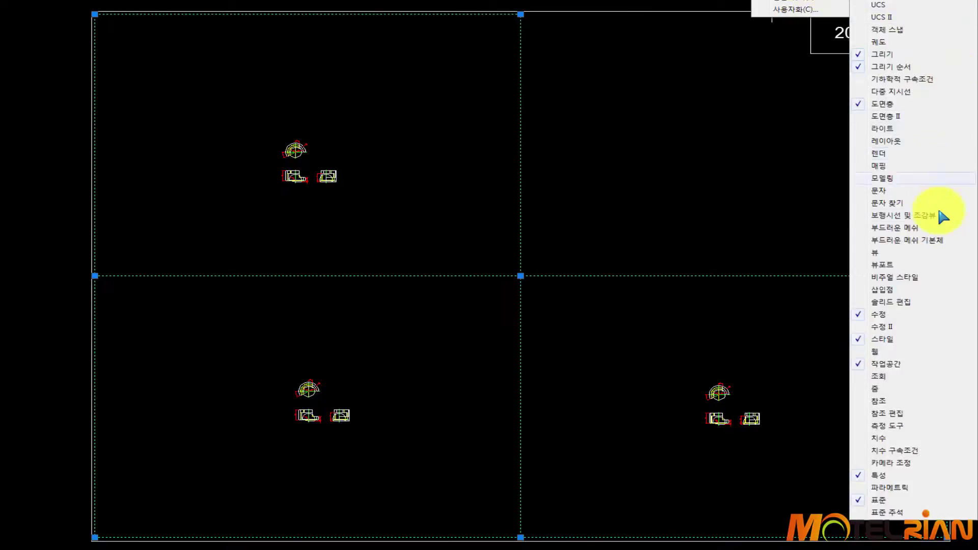
left_click(917, 269)
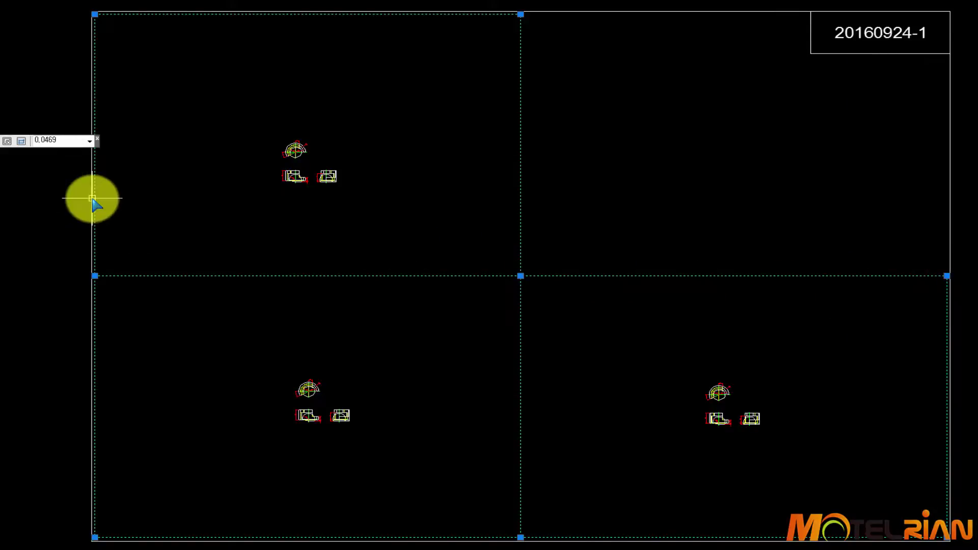
left_click(89, 141)
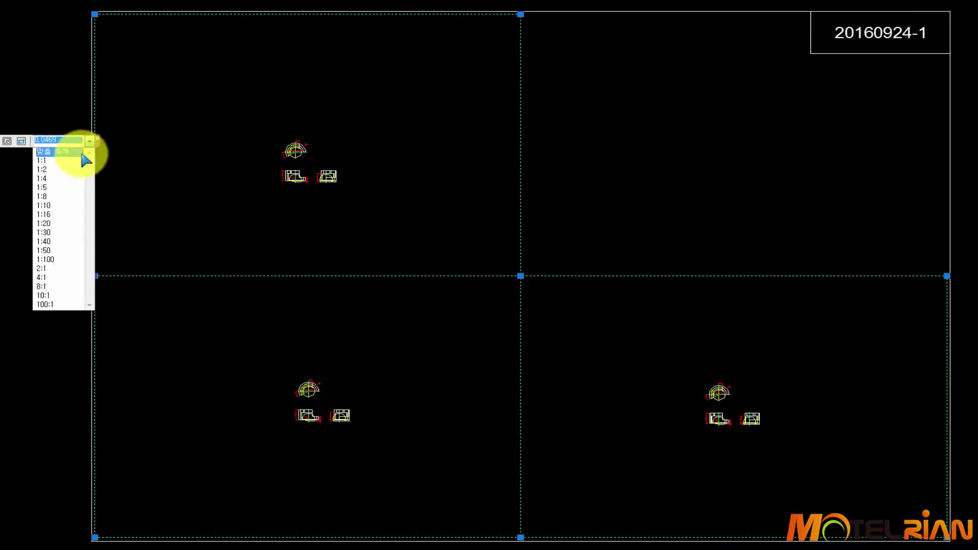
left_click(69, 169)
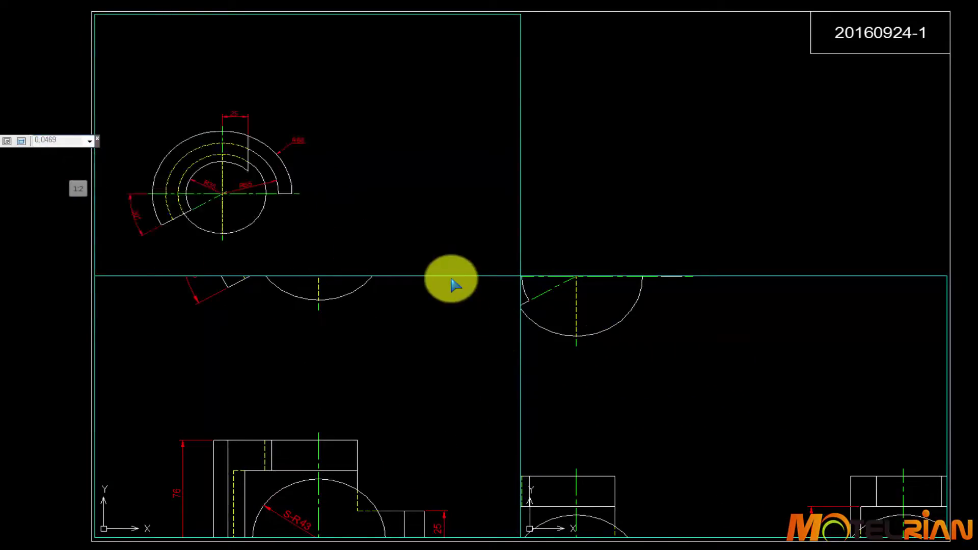
Position the top view in the upper-left viewport, the front view in the lower-left and the side view in the lower-right.
double_click(349, 193)
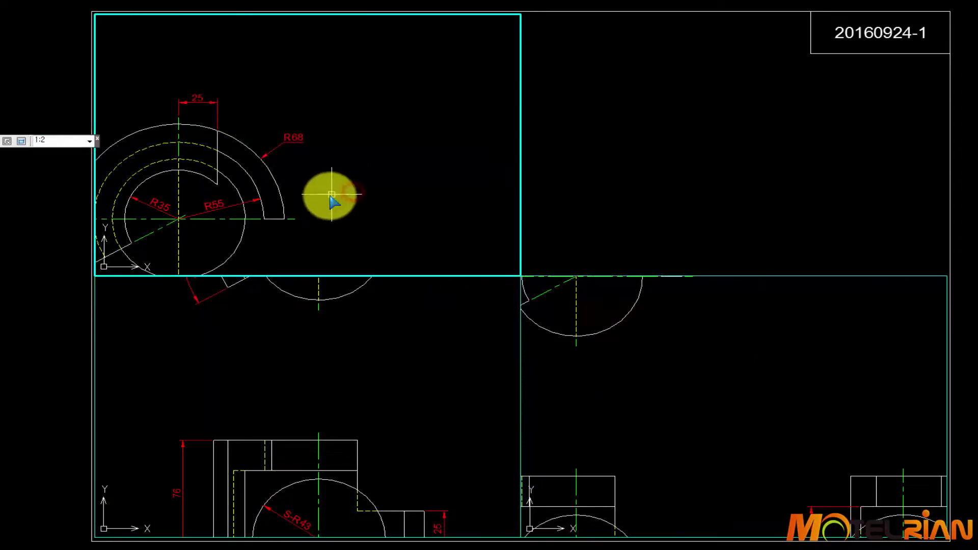
middle_click_drag(332, 193, 491, 132)
left_click(421, 344)
mouse_move(364, 434)
middle_mouse_down()
mouse_move(420, 344)
mouse_move(393, 327)
mouse_move(379, 334)
middle_mouse_up()
left_click(762, 375)
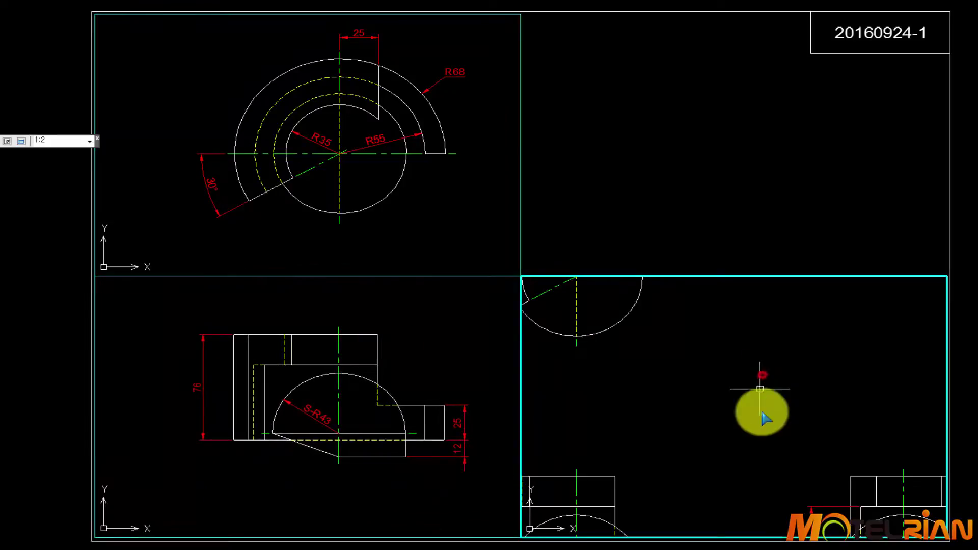
mouse_move(758, 408)
middle_mouse_down()
mouse_move(597, 311)
mouse_move(591, 288)
mouse_move(576, 293)
middle_mouse_up()
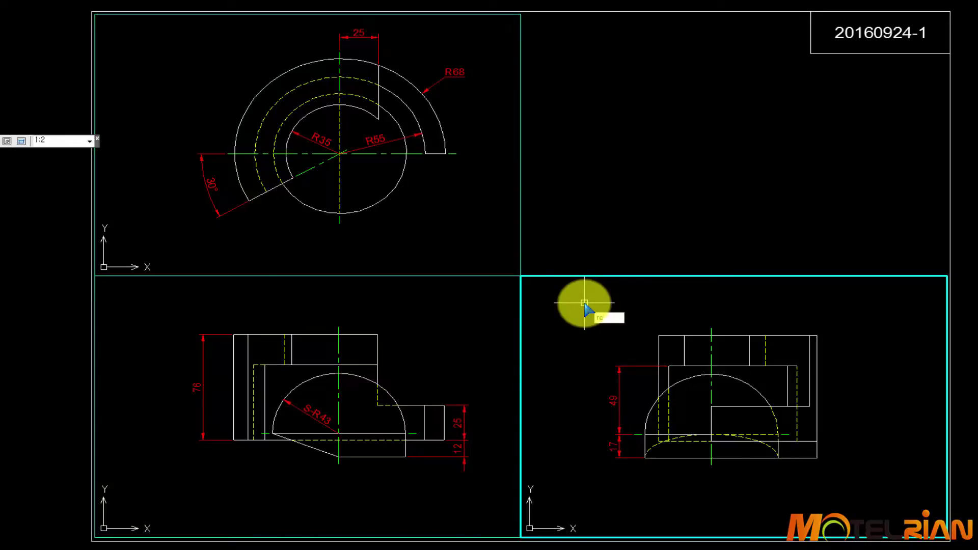
Regenerate the display in each of the three viewports and return to paper space.
left_click(433, 316)
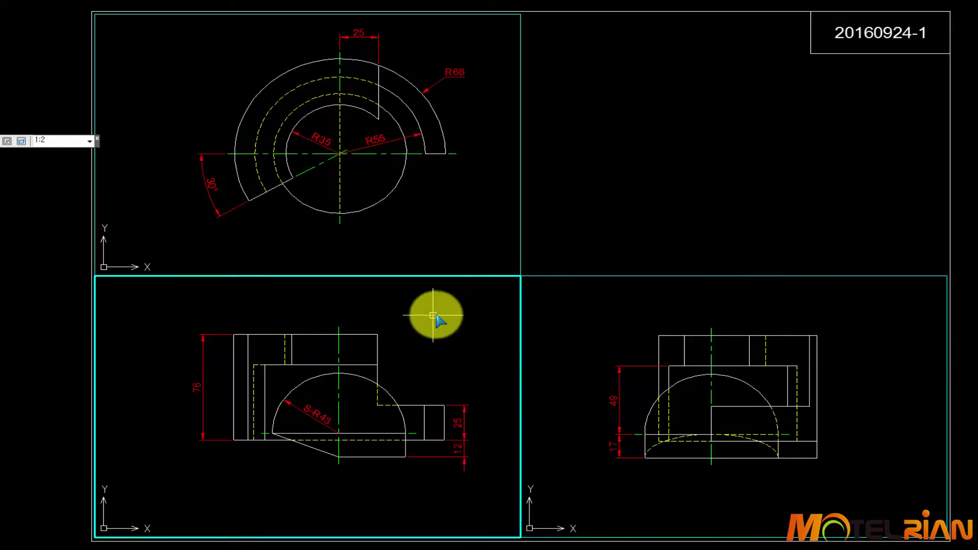
left_click(498, 218)
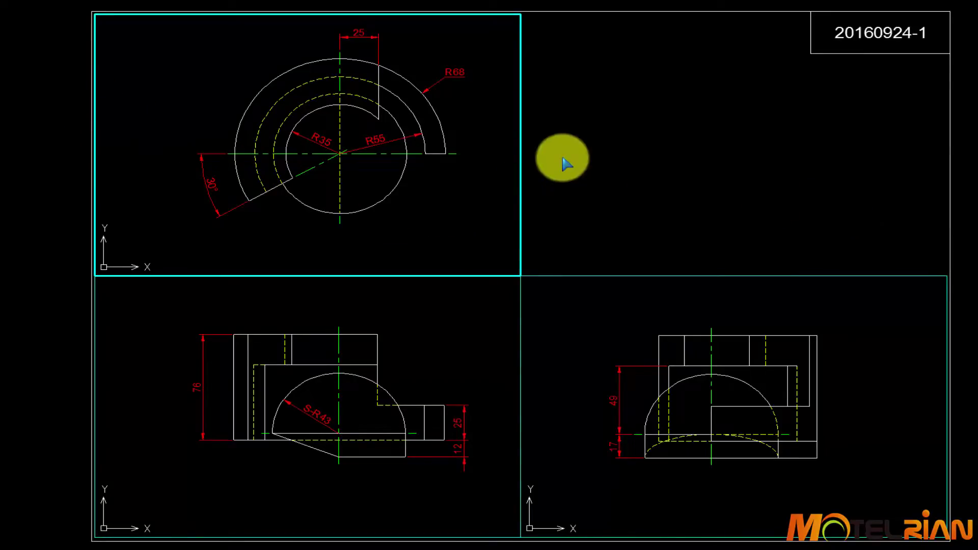
double_click(562, 162)
left_click(608, 187)
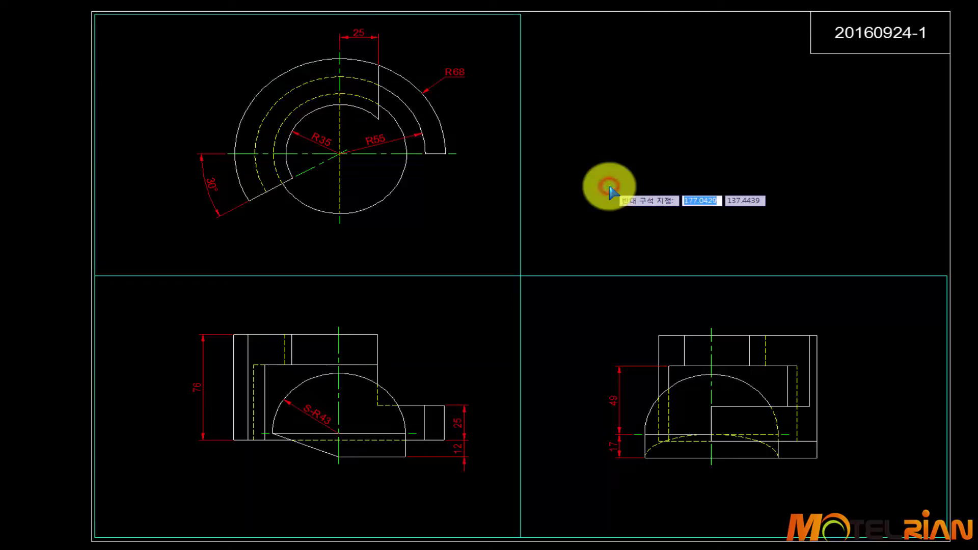
left_click(563, 173)
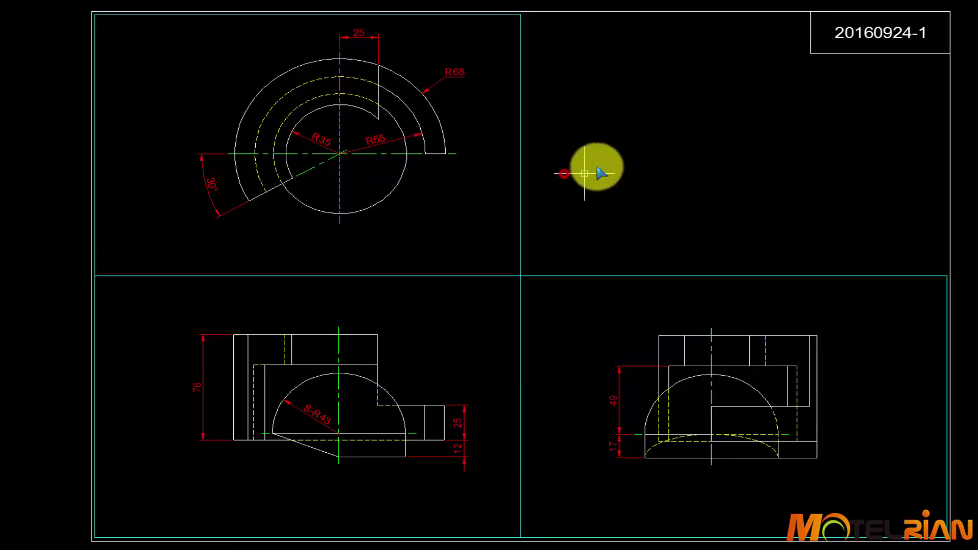
Align the side view horizontally with the front view using MVSETUP, picking the centreline crossings with Intersection object snap switched on.
double_click(471, 332)
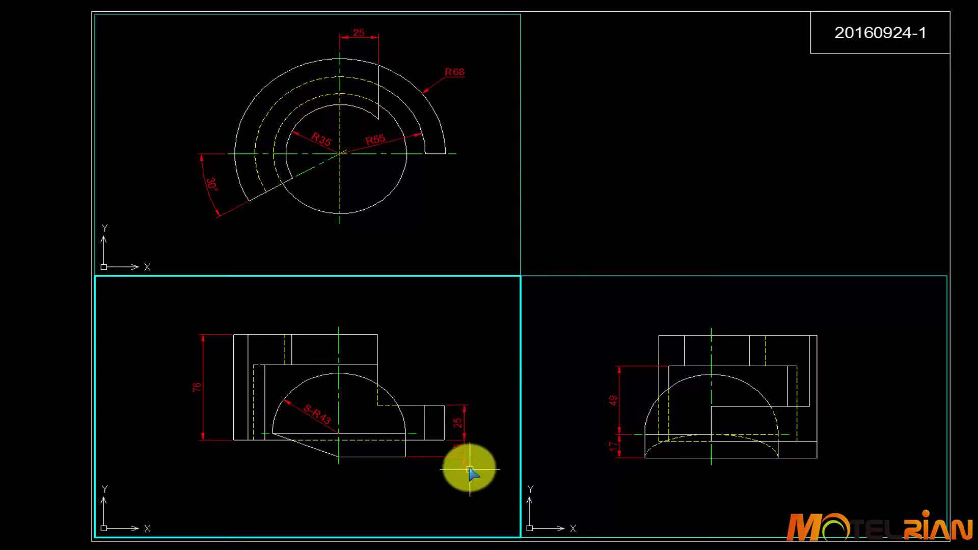
mouse_move(469, 466)
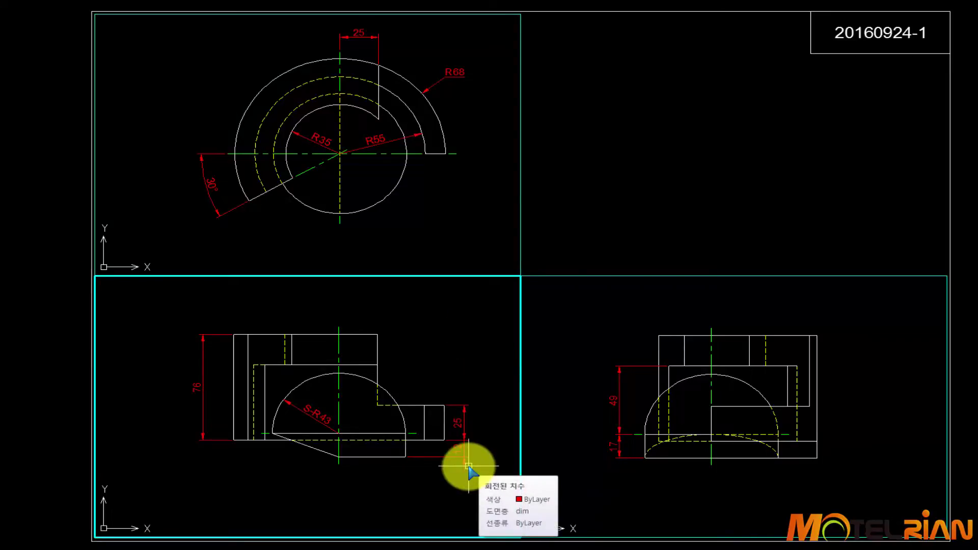
type("mvsetup")
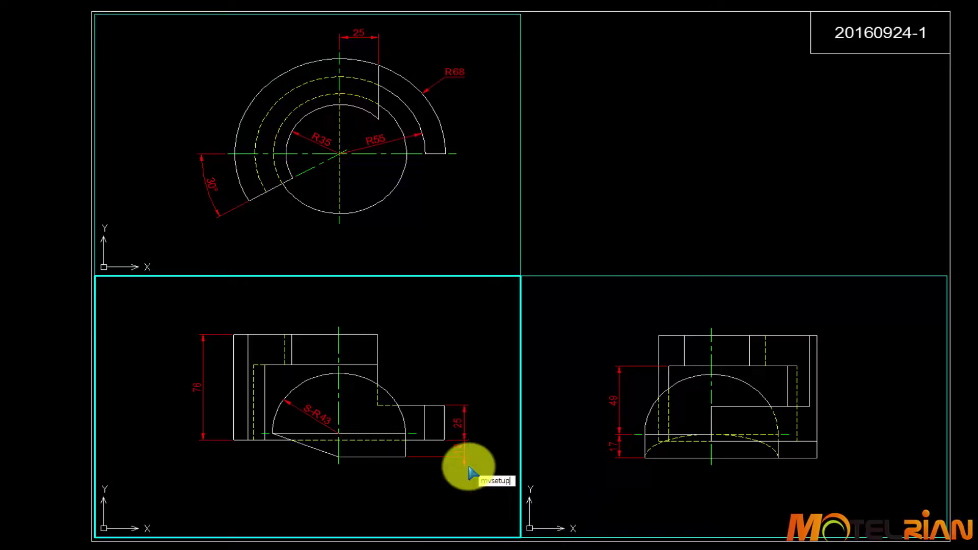
key("Return")
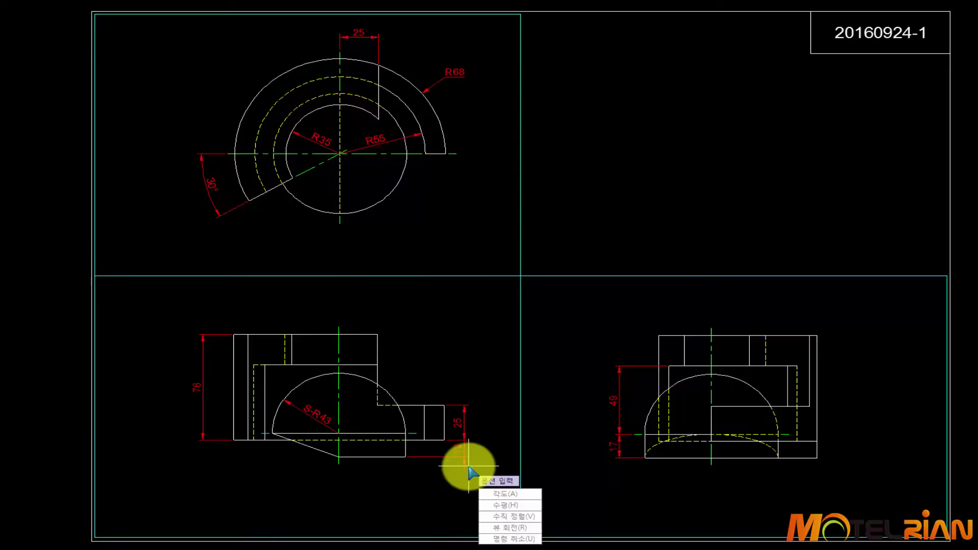
type("h")
key("Return")
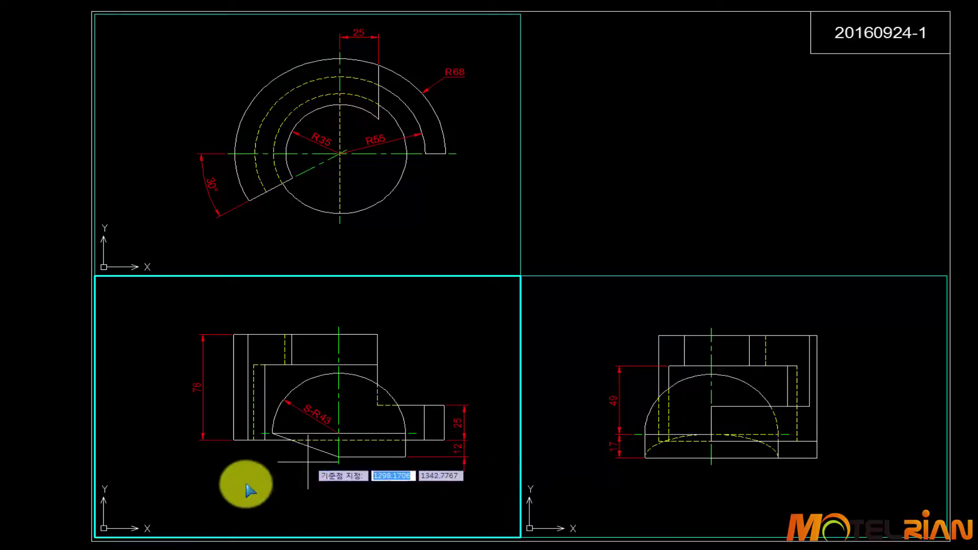
left_click(243, 503)
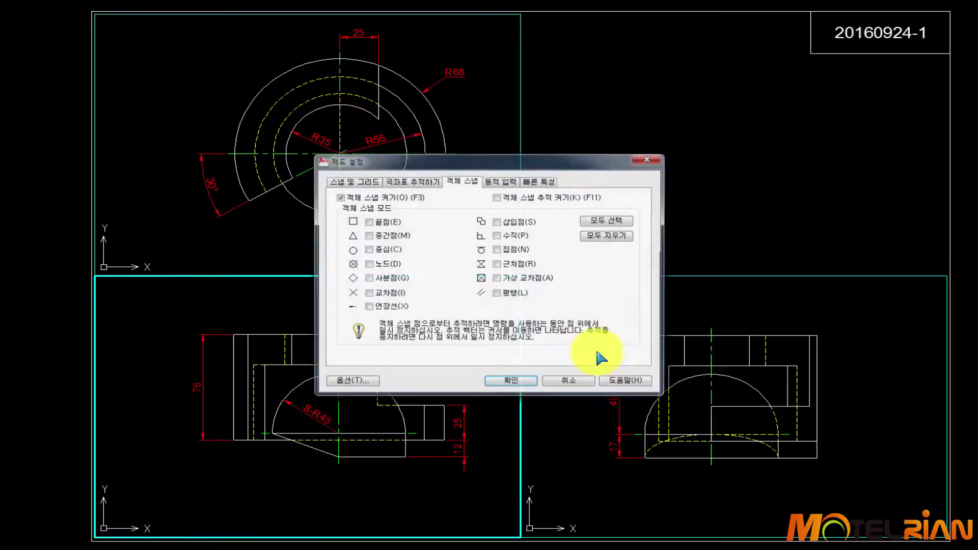
left_click(369, 294)
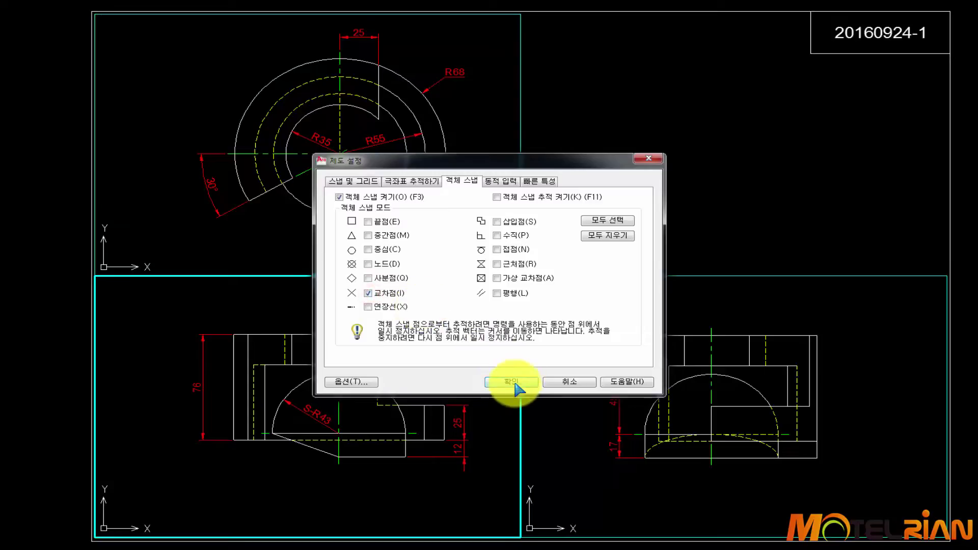
left_click(513, 383)
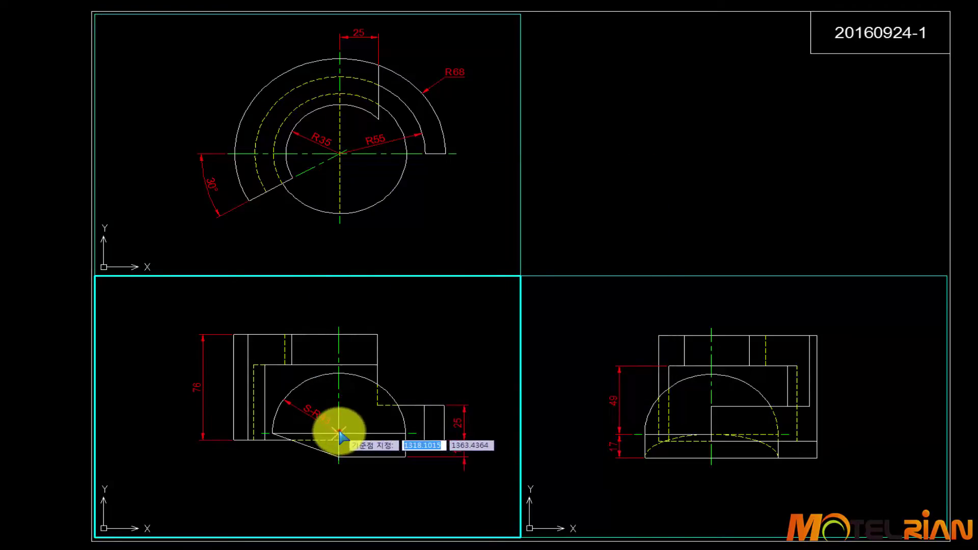
left_click(340, 433)
left_click(735, 498)
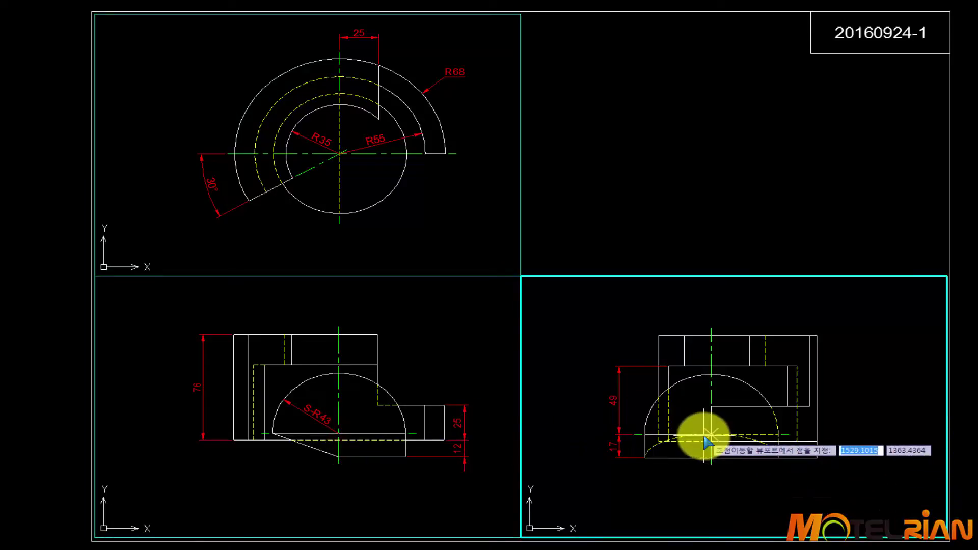
left_click(716, 437)
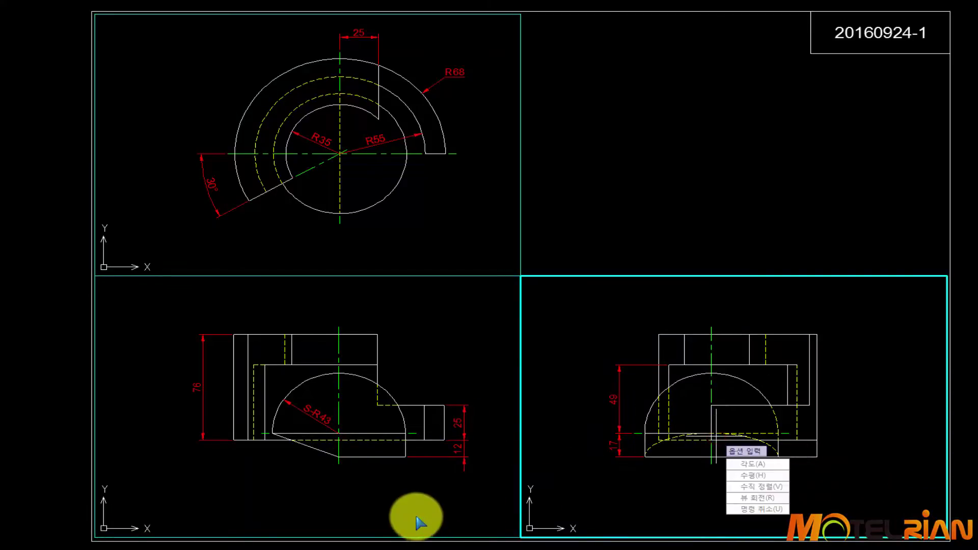
Align the top view vertically with the front view along their vertical centrelines, and return to paper space.
left_click(422, 495)
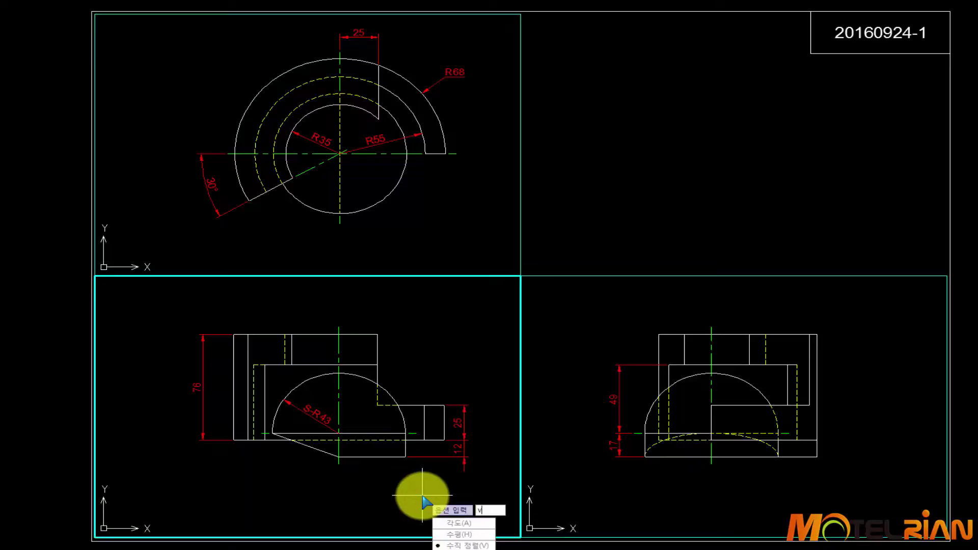
key("Return")
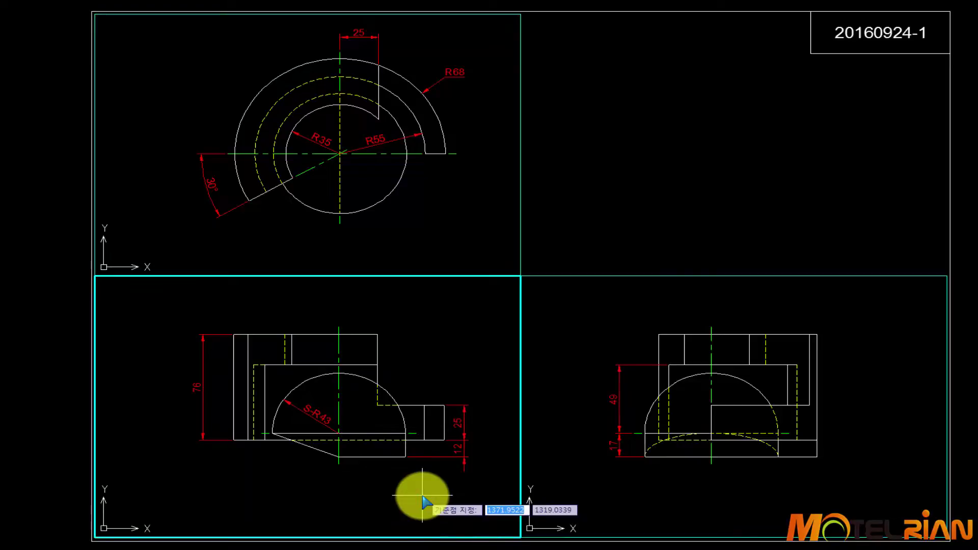
left_click(344, 337)
left_click(374, 260)
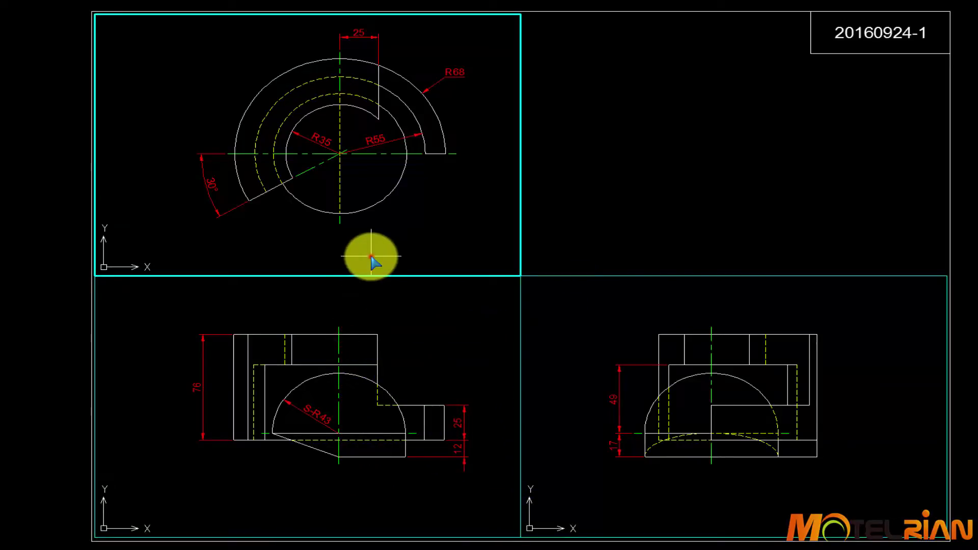
left_click(337, 219)
key("Escape")
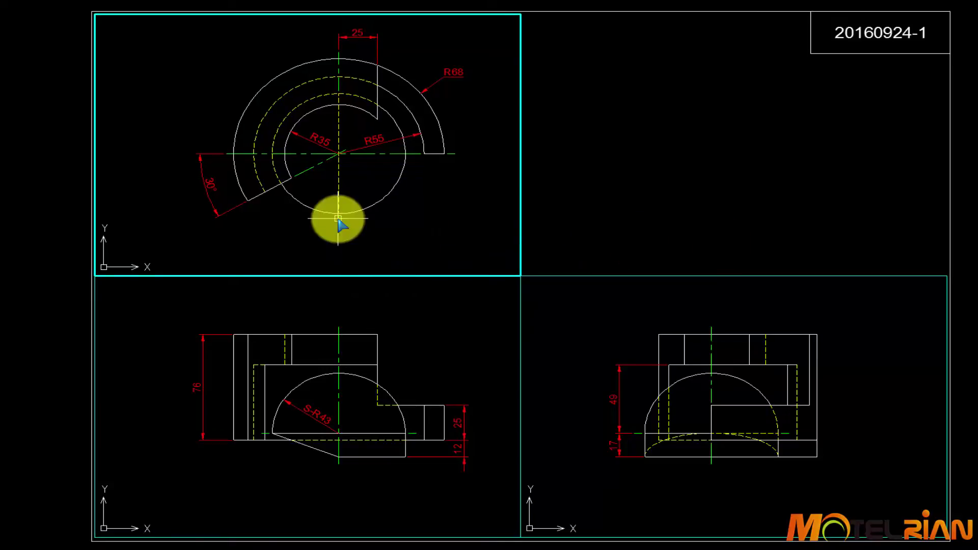
left_click(558, 196)
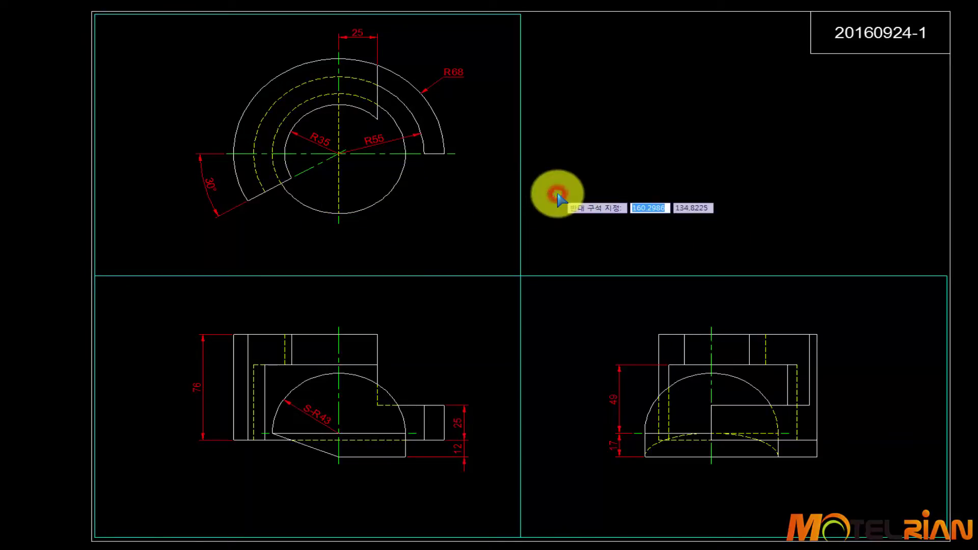
left_click(556, 198)
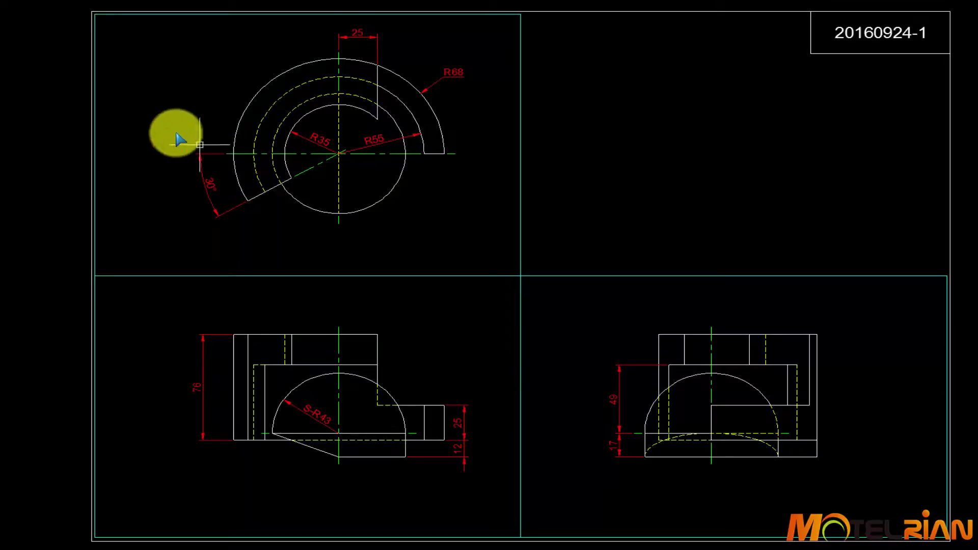
Hide the viewport borders by freezing the mview layer in the current viewport.
left_click(163, 2)
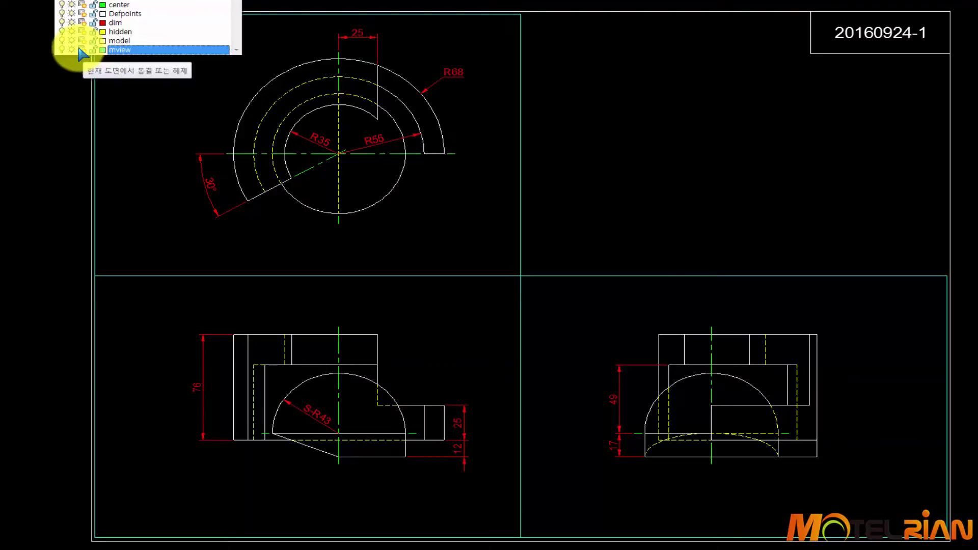
left_click(81, 50)
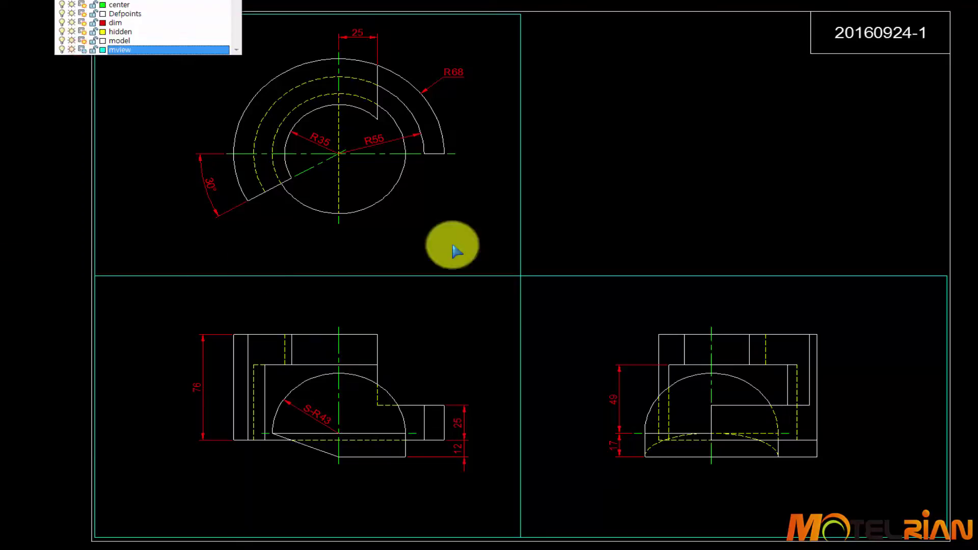
left_click(637, 192)
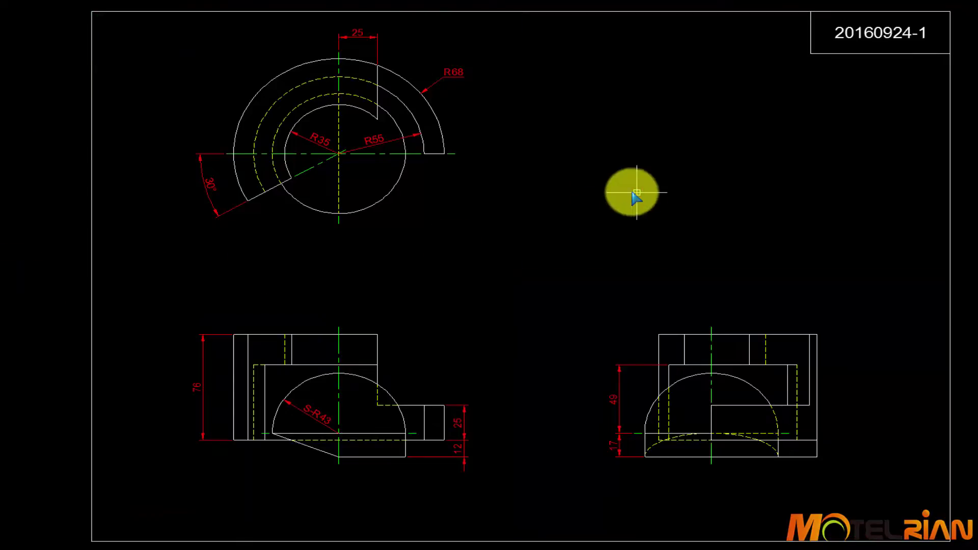
Change the current layer from mview and draw a circle of radius 5 in the empty area above the side view.
left_click(203, 1)
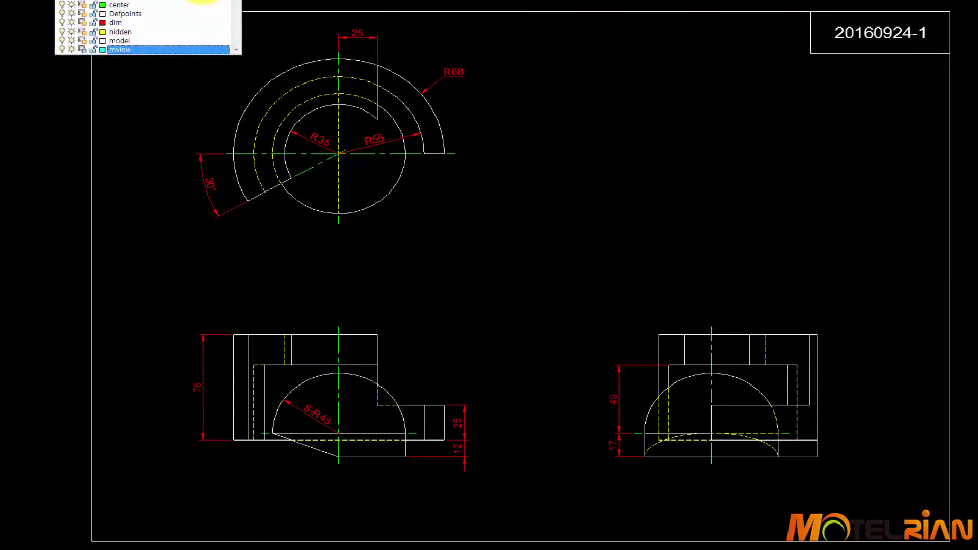
left_click(200, 1)
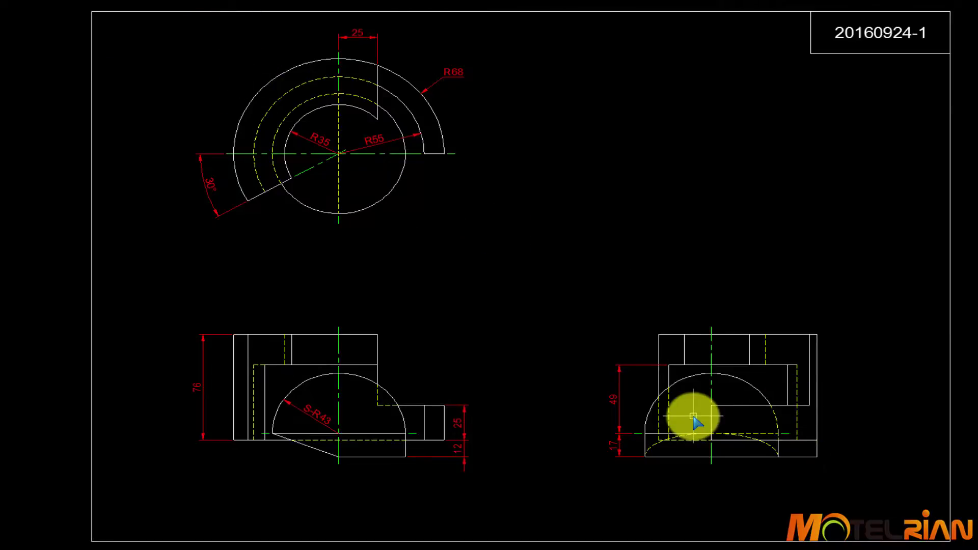
key("Return")
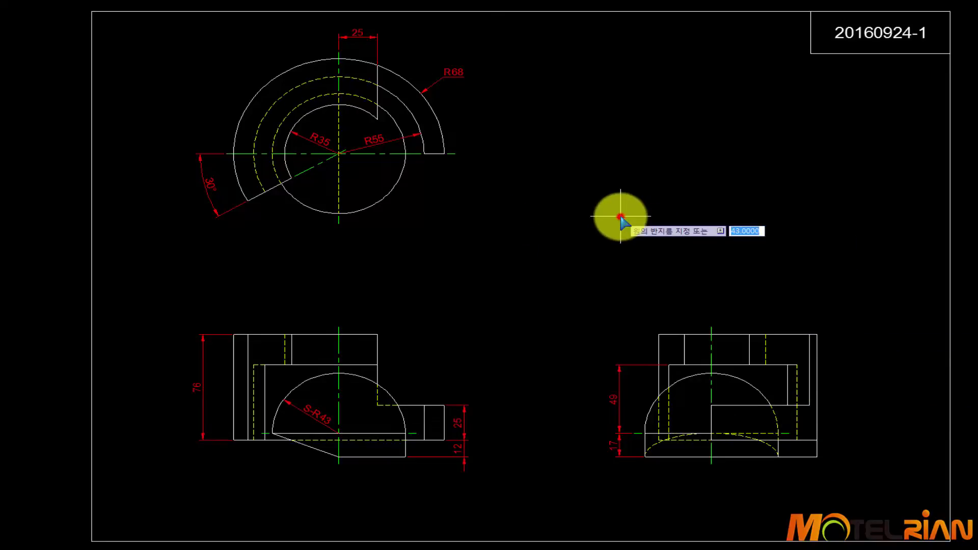
left_click(620, 216)
type("5")
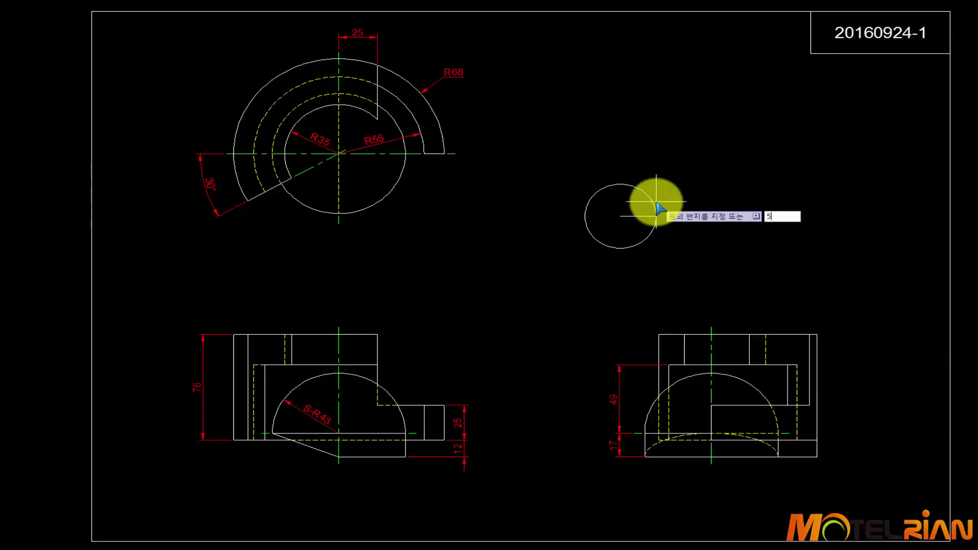
key("Return")
Draw a horizontal line 50 units long to the right from the circle's left quadrant point.
type("l")
key("Return")
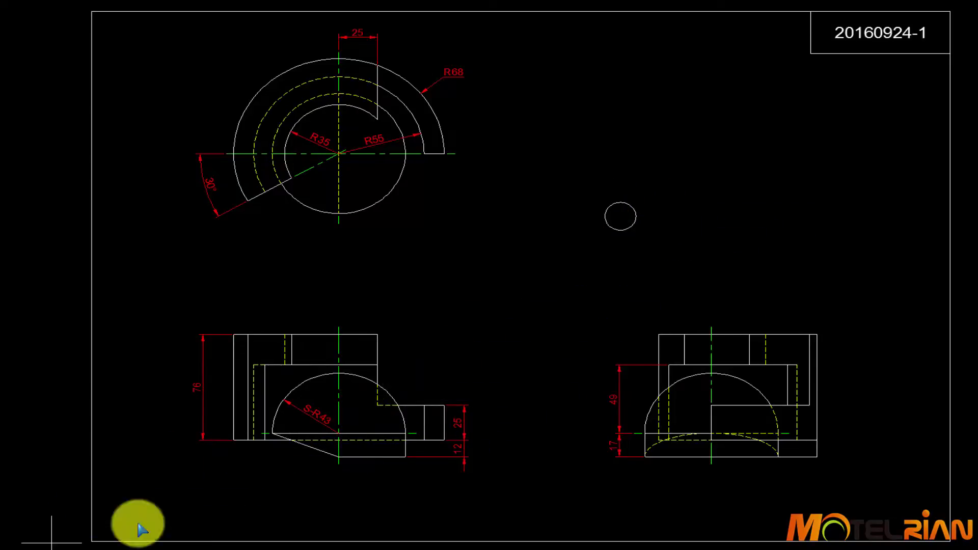
right_click(547, 201, "shift")
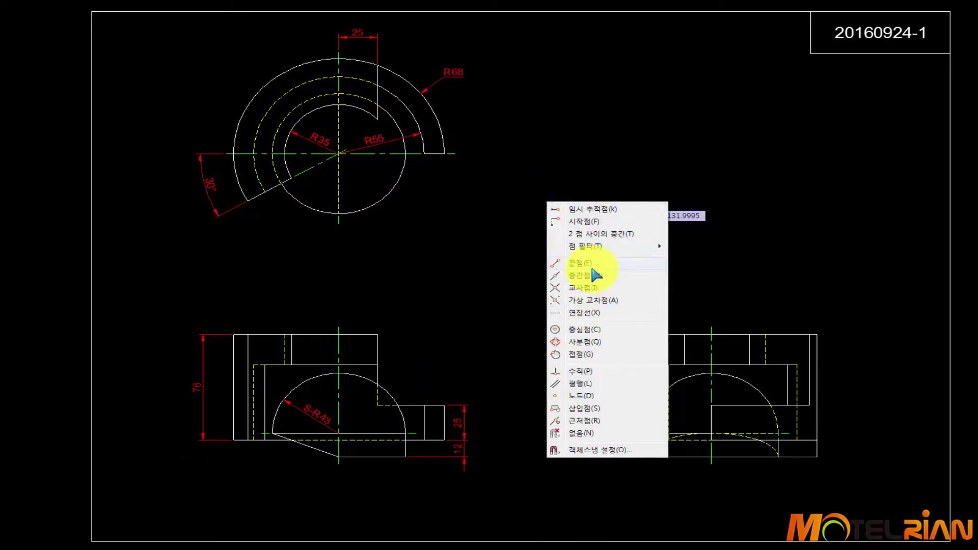
left_click(592, 343)
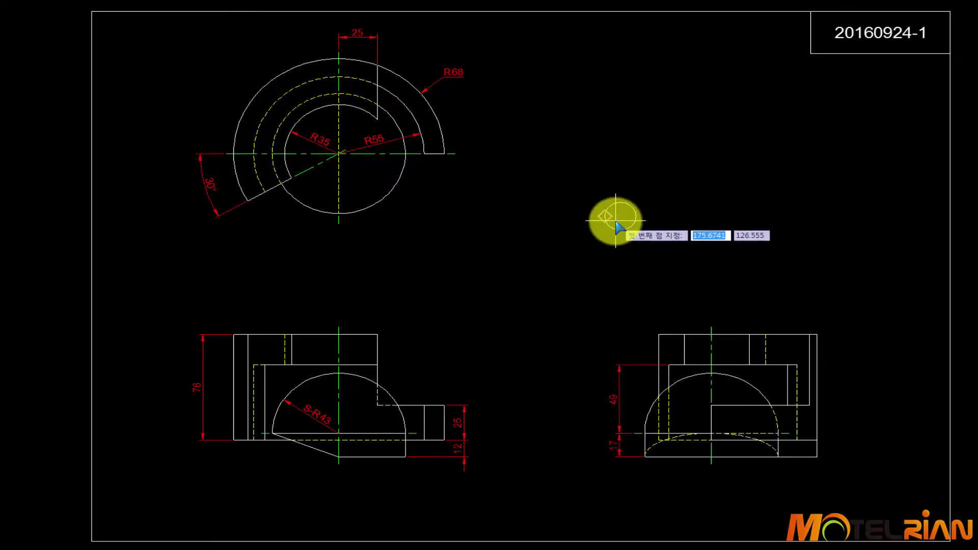
left_click(605, 217)
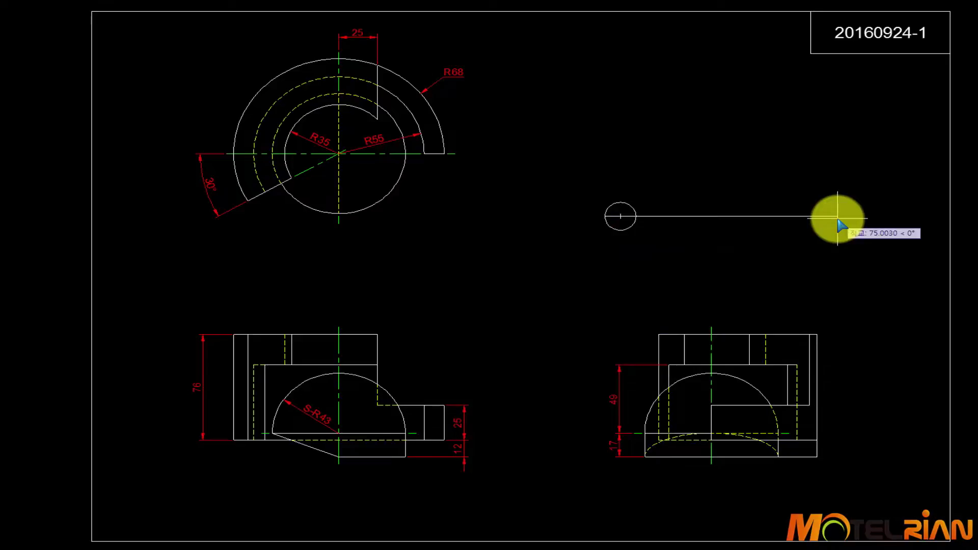
type("50")
key("Return")
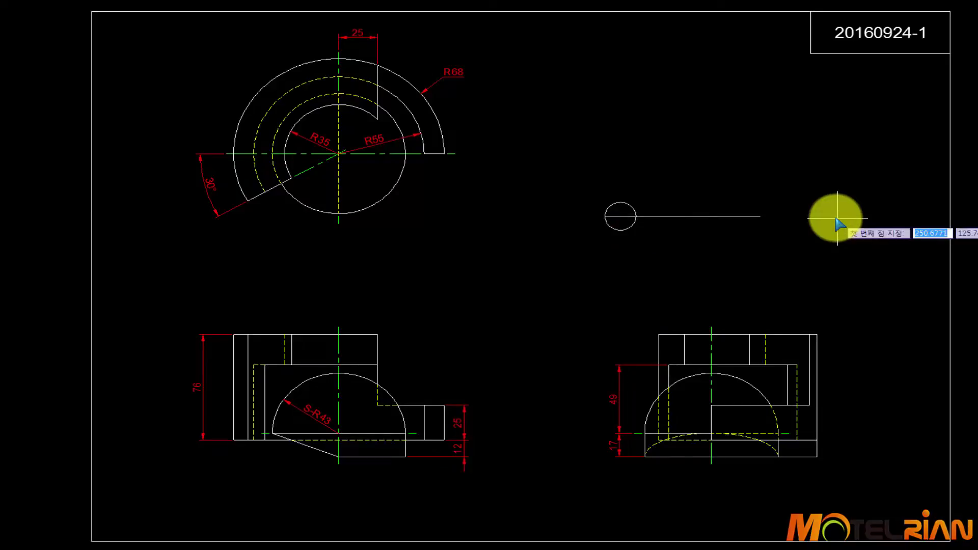
key("Return")
Draw a vertical line from the circle's centre down to its bottom quadrant point.
key("Return")
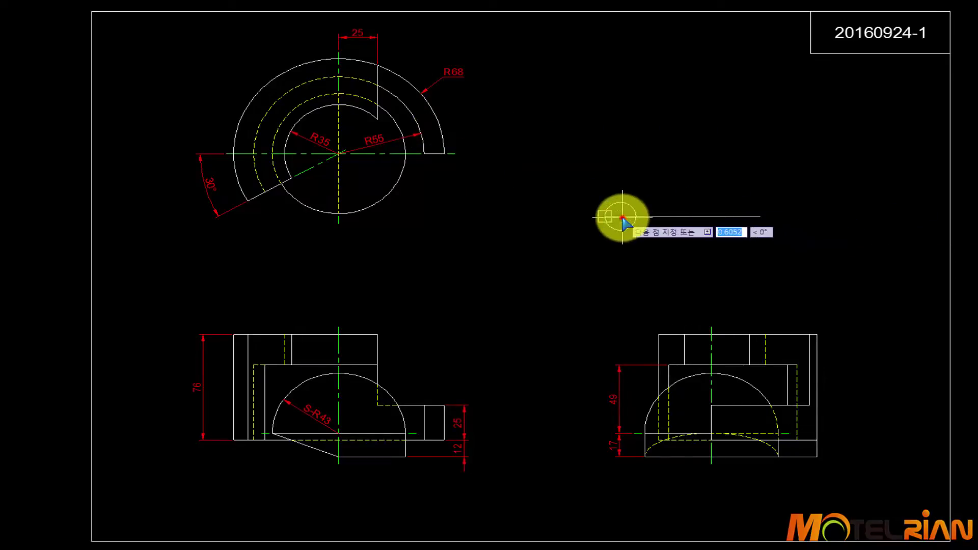
left_click(621, 218)
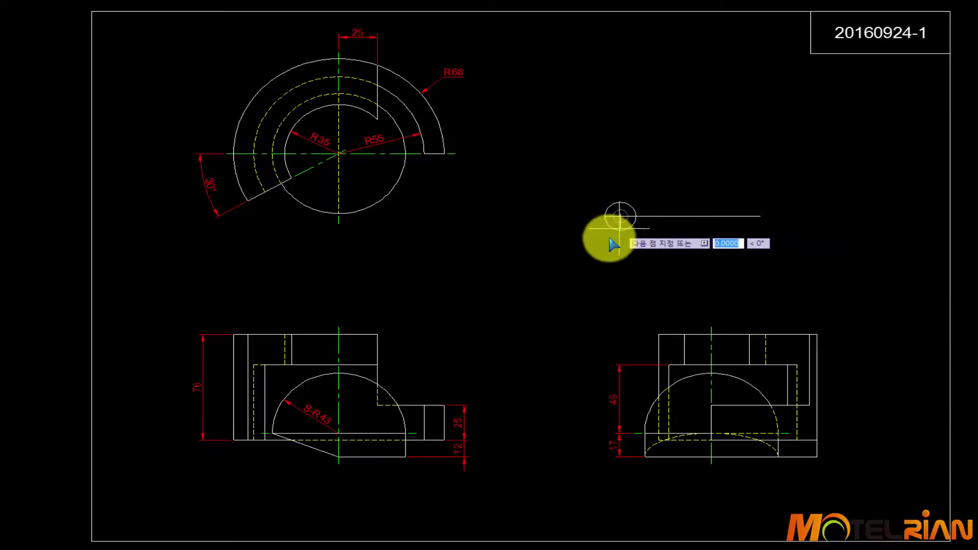
right_click(601, 250, "shift")
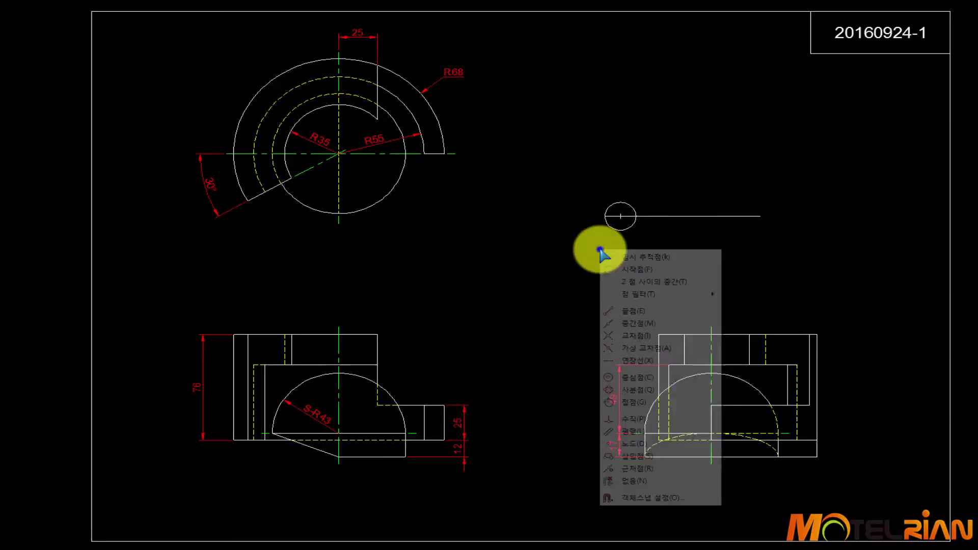
left_click(663, 391)
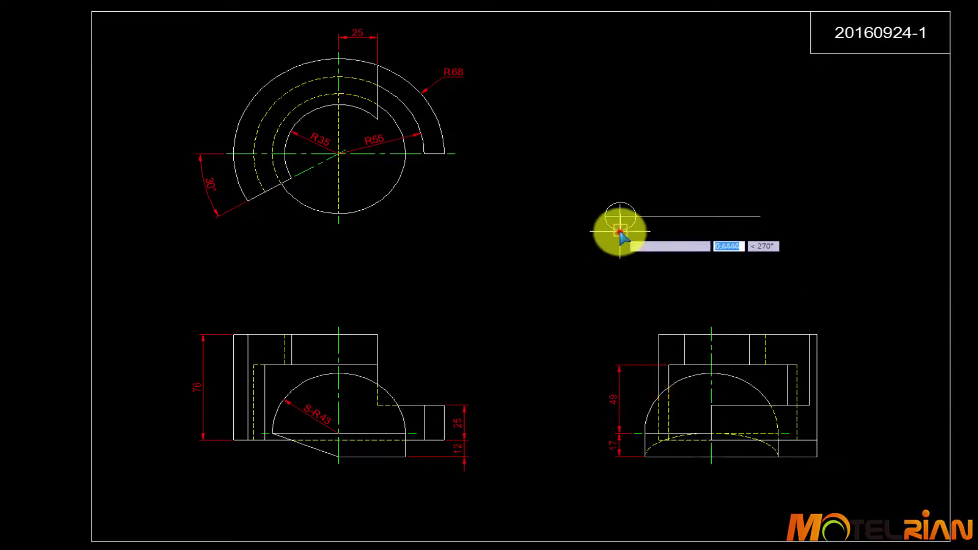
left_click(621, 229)
Add multiline text beside the circle along the horizontal line, with FRONT on the first line and SCALE 1/2 on the second.
scroll(674, 237, "up", 3)
mouse_move(677, 236)
middle_mouse_down()
mouse_move(602, 290)
mouse_move(591, 288)
middle_mouse_up()
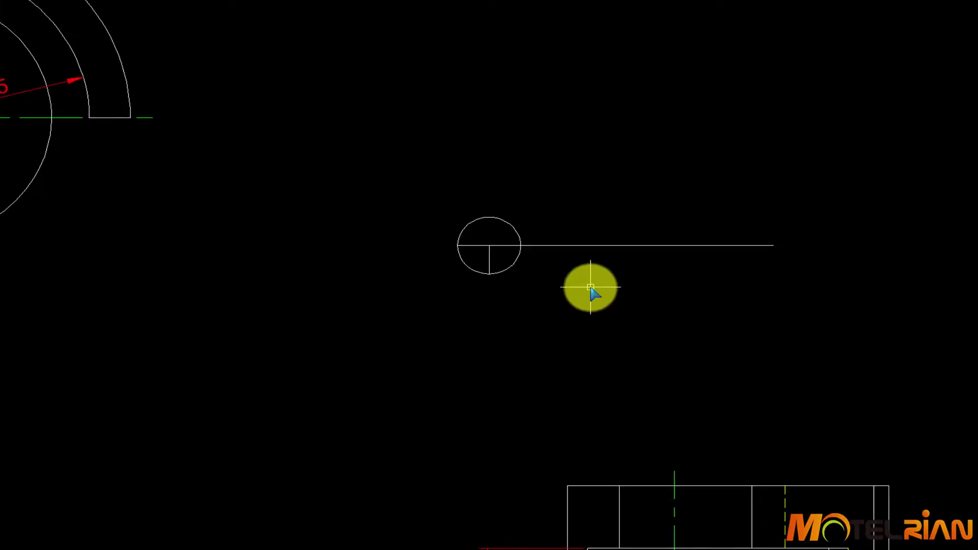
key("Return")
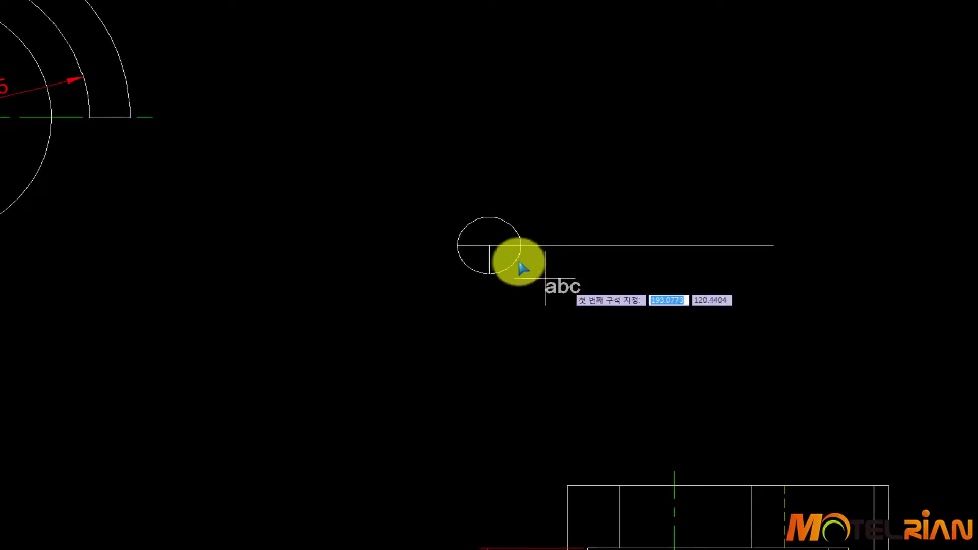
left_click(536, 217)
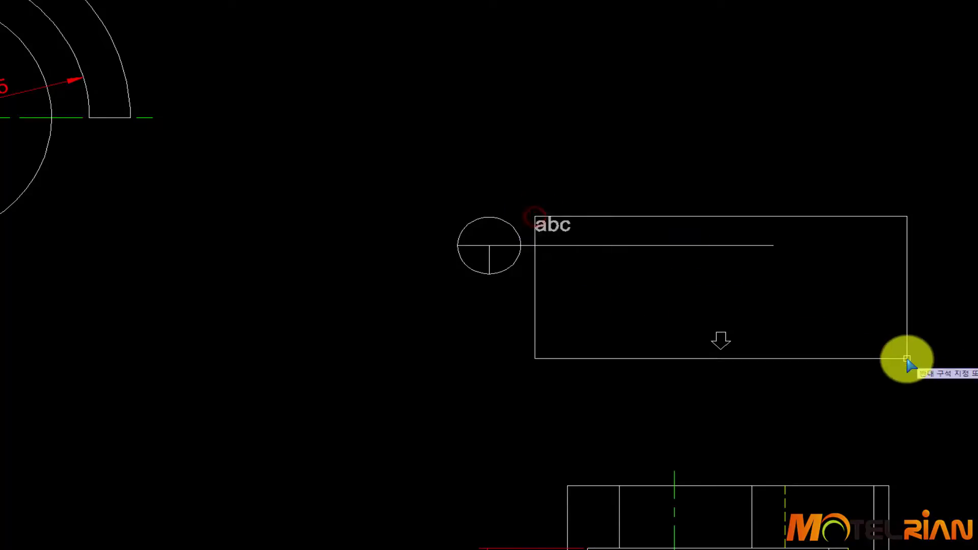
left_click(907, 358)
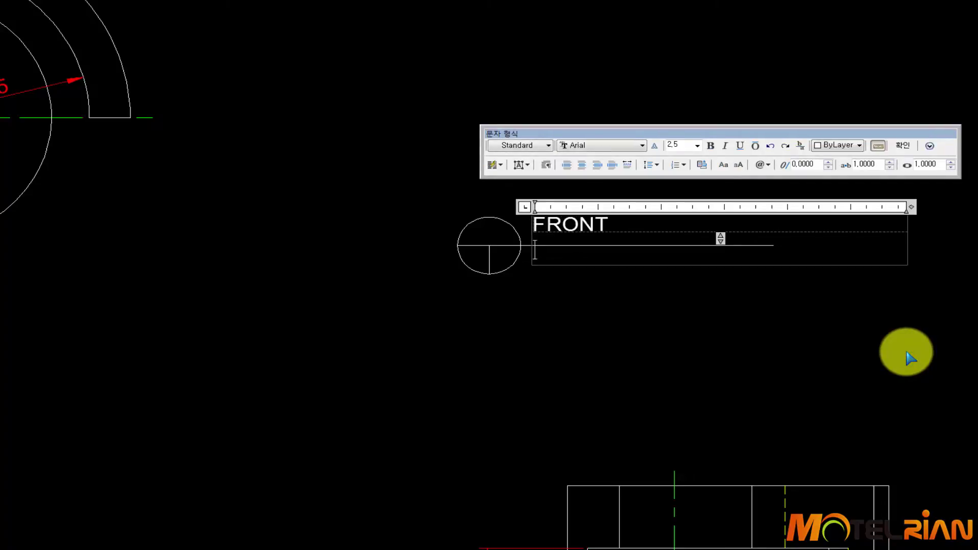
type("SCALE 1/2")
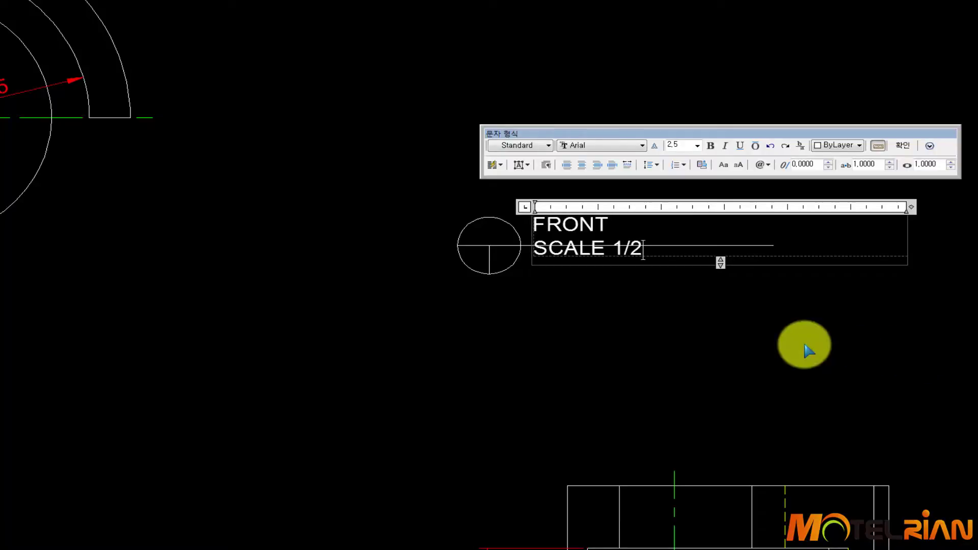
Set the FRONT text height to 4, indent SCALE 1/2 toward the horizontal line's right end, and finish the text.
left_click_drag(609, 227, 491, 230)
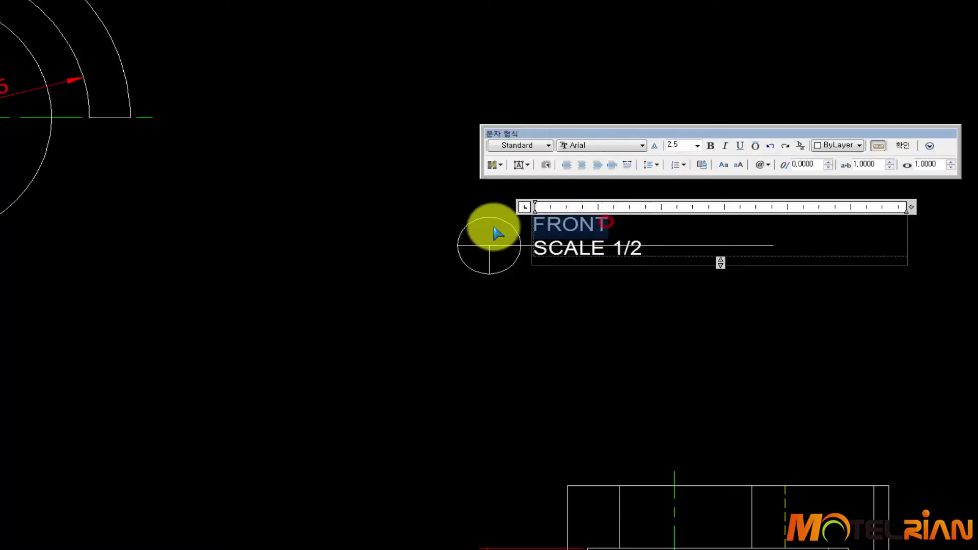
left_click(696, 146)
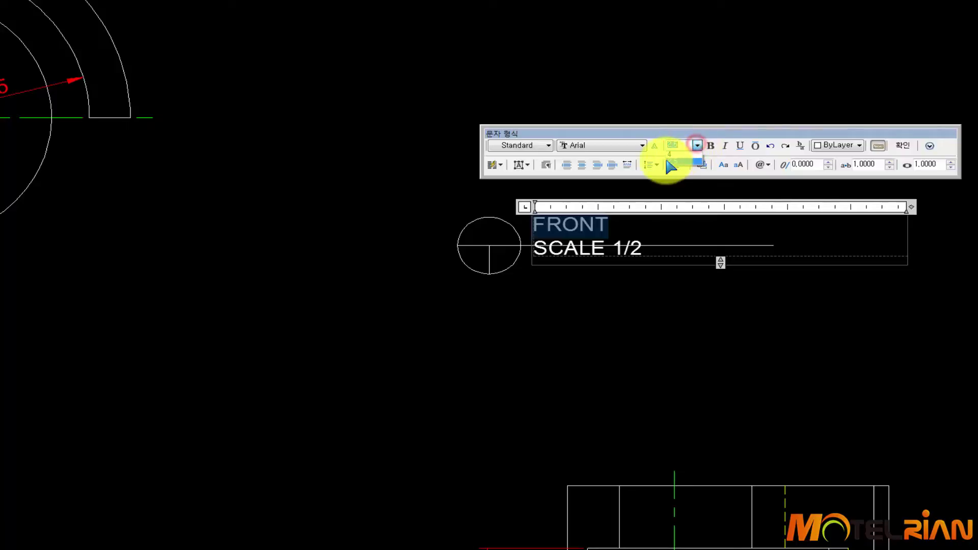
left_click(674, 157)
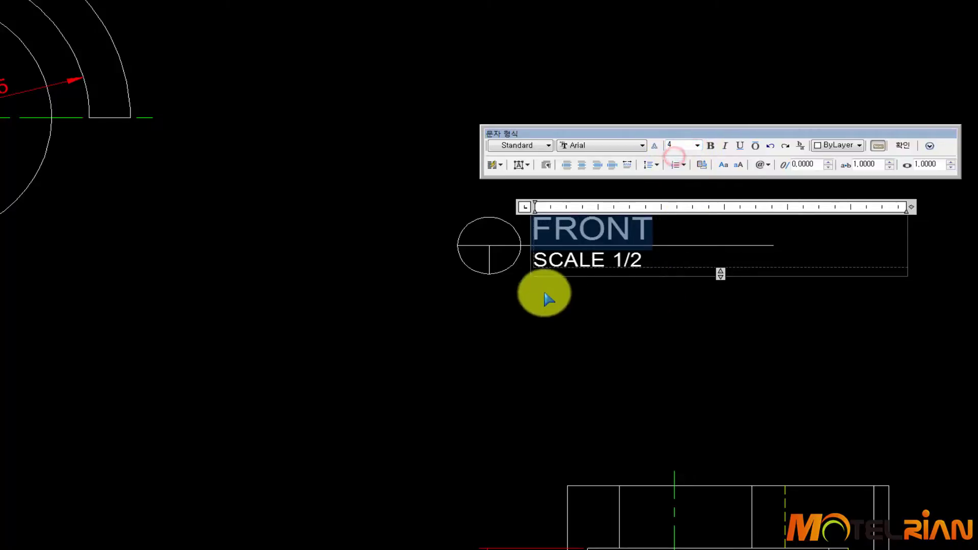
left_click(534, 260)
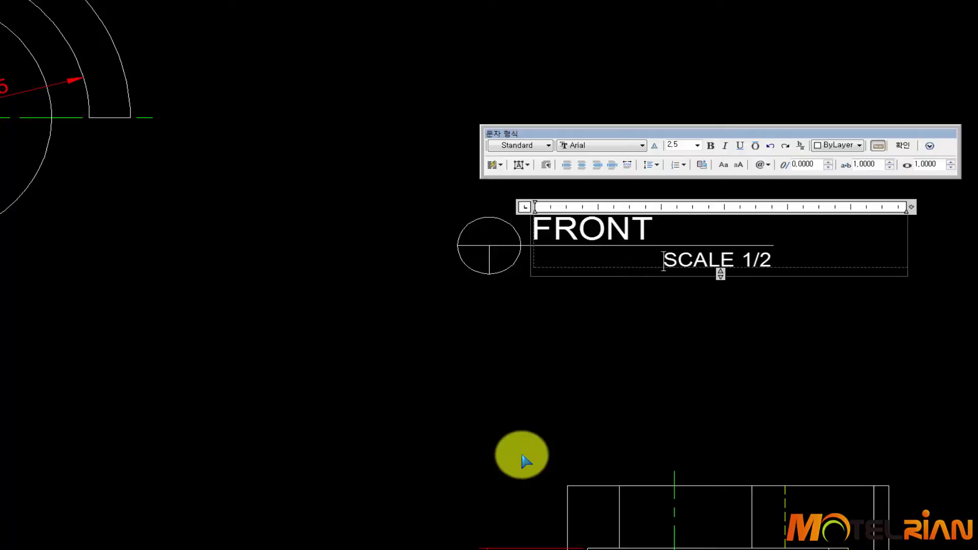
left_click(533, 440)
Move the whole FRONT title symbol by its circle's centre to the space just below the front view.
scroll(597, 371, "down", 4)
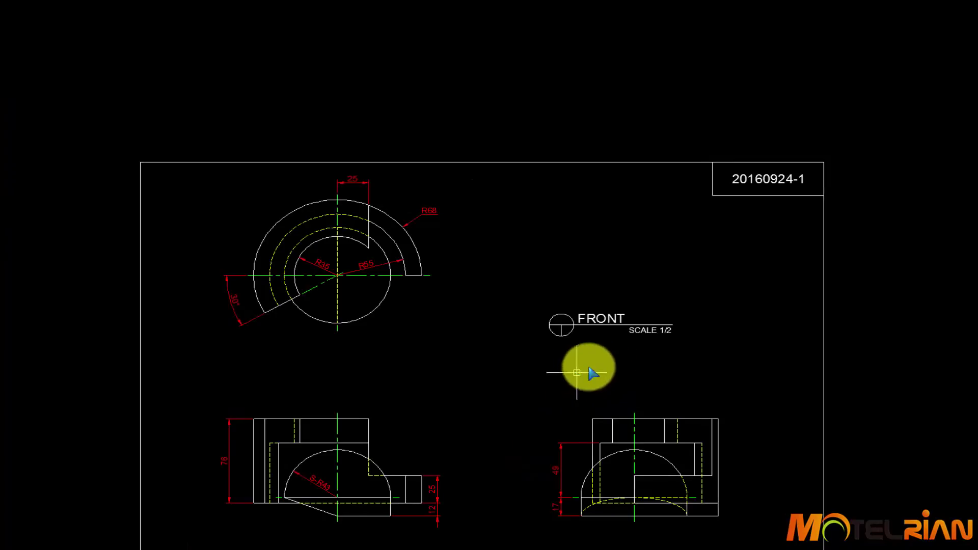
middle_click_drag(593, 374, 694, 283)
key("Return")
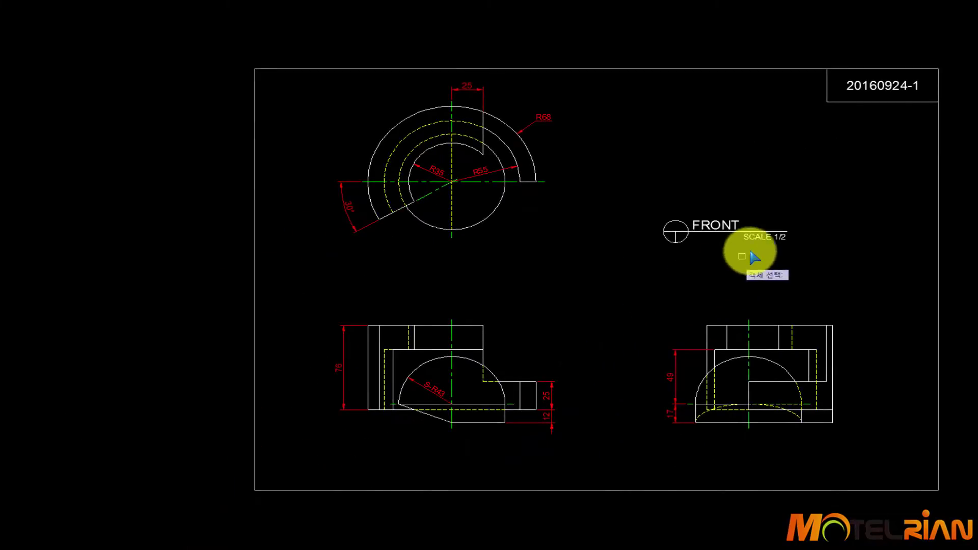
left_click(803, 208)
left_click(576, 279)
key("Return")
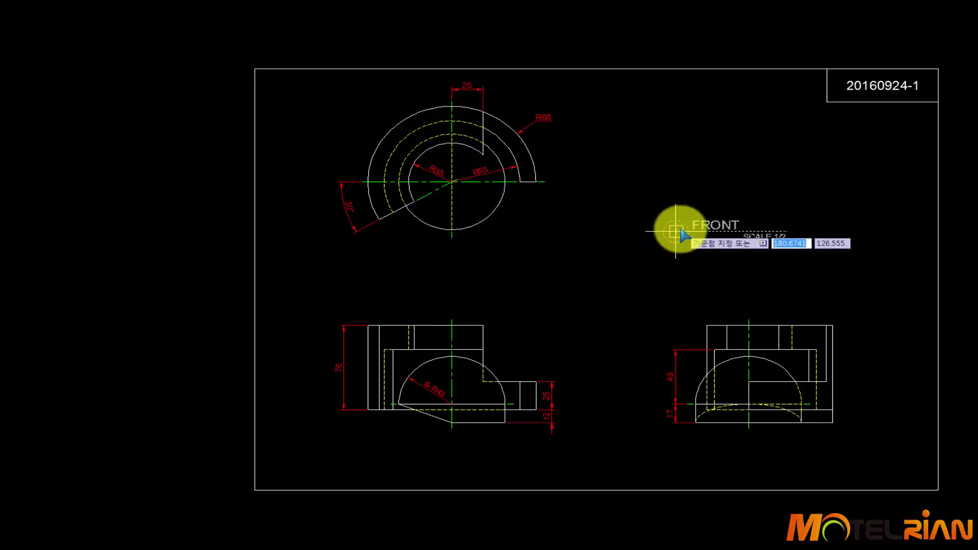
left_click(674, 232)
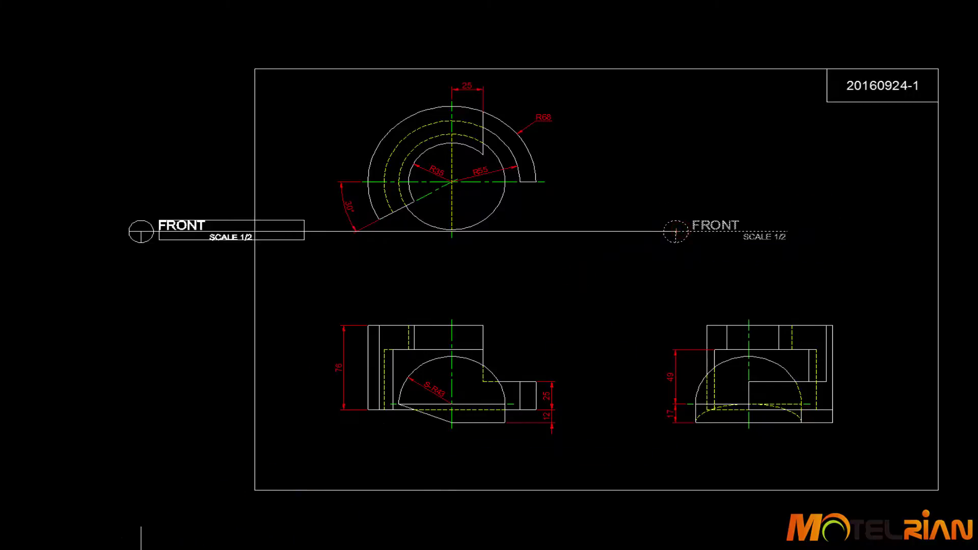
left_click(401, 452)
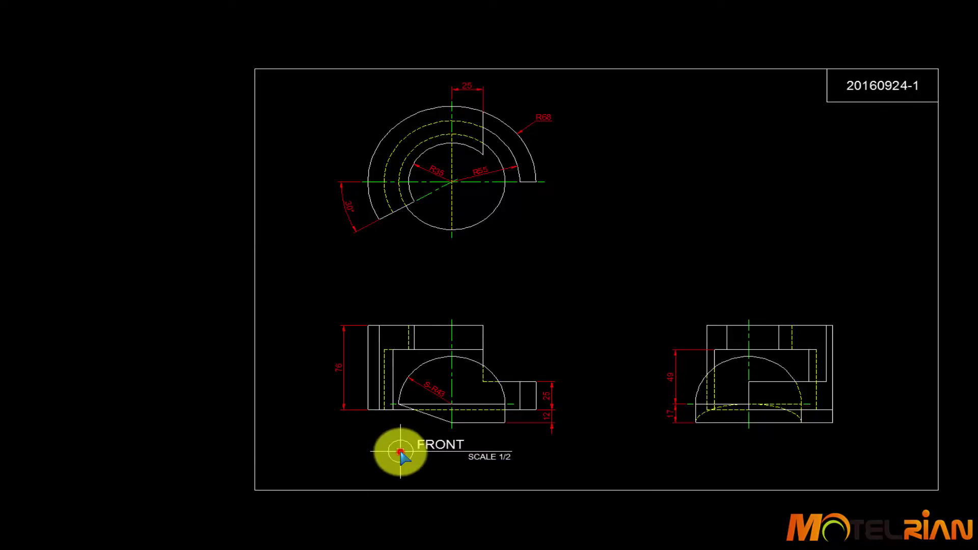
Start copying the FRONT title symbol, using its circle's centre as the base point.
left_click(522, 436)
left_click(331, 465)
key("Return")
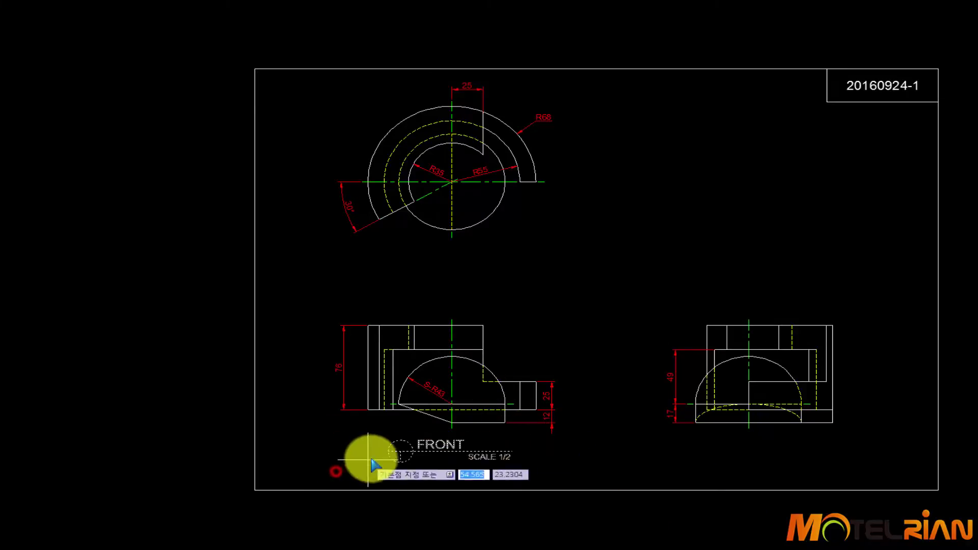
left_click(399, 452)
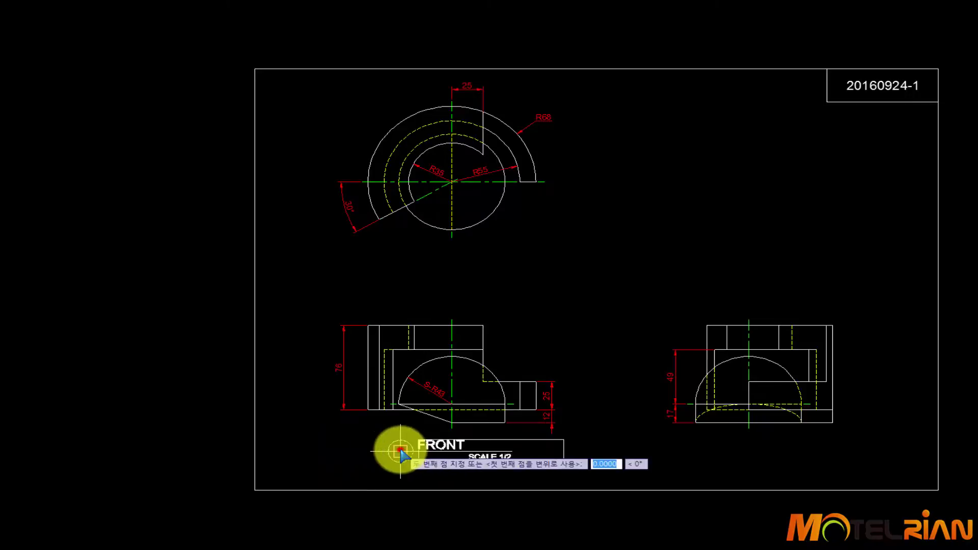